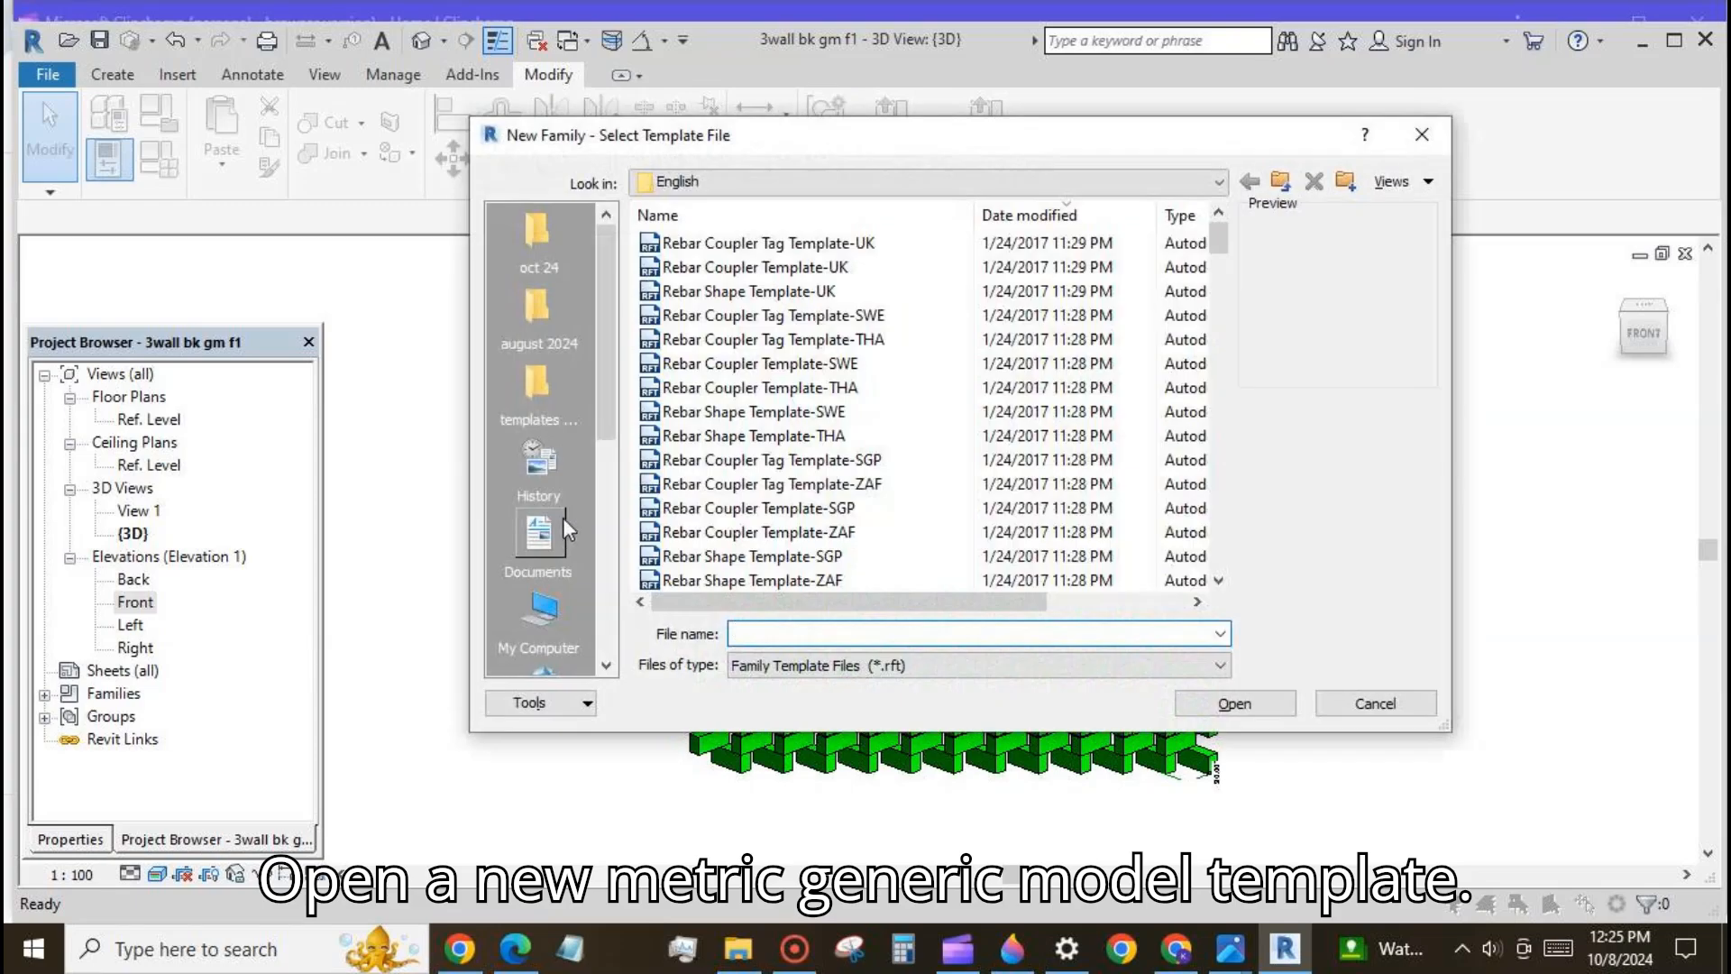
Step: Create a new family from the Metric Generic Model template in the frequently used templates folder
left_click(539, 403)
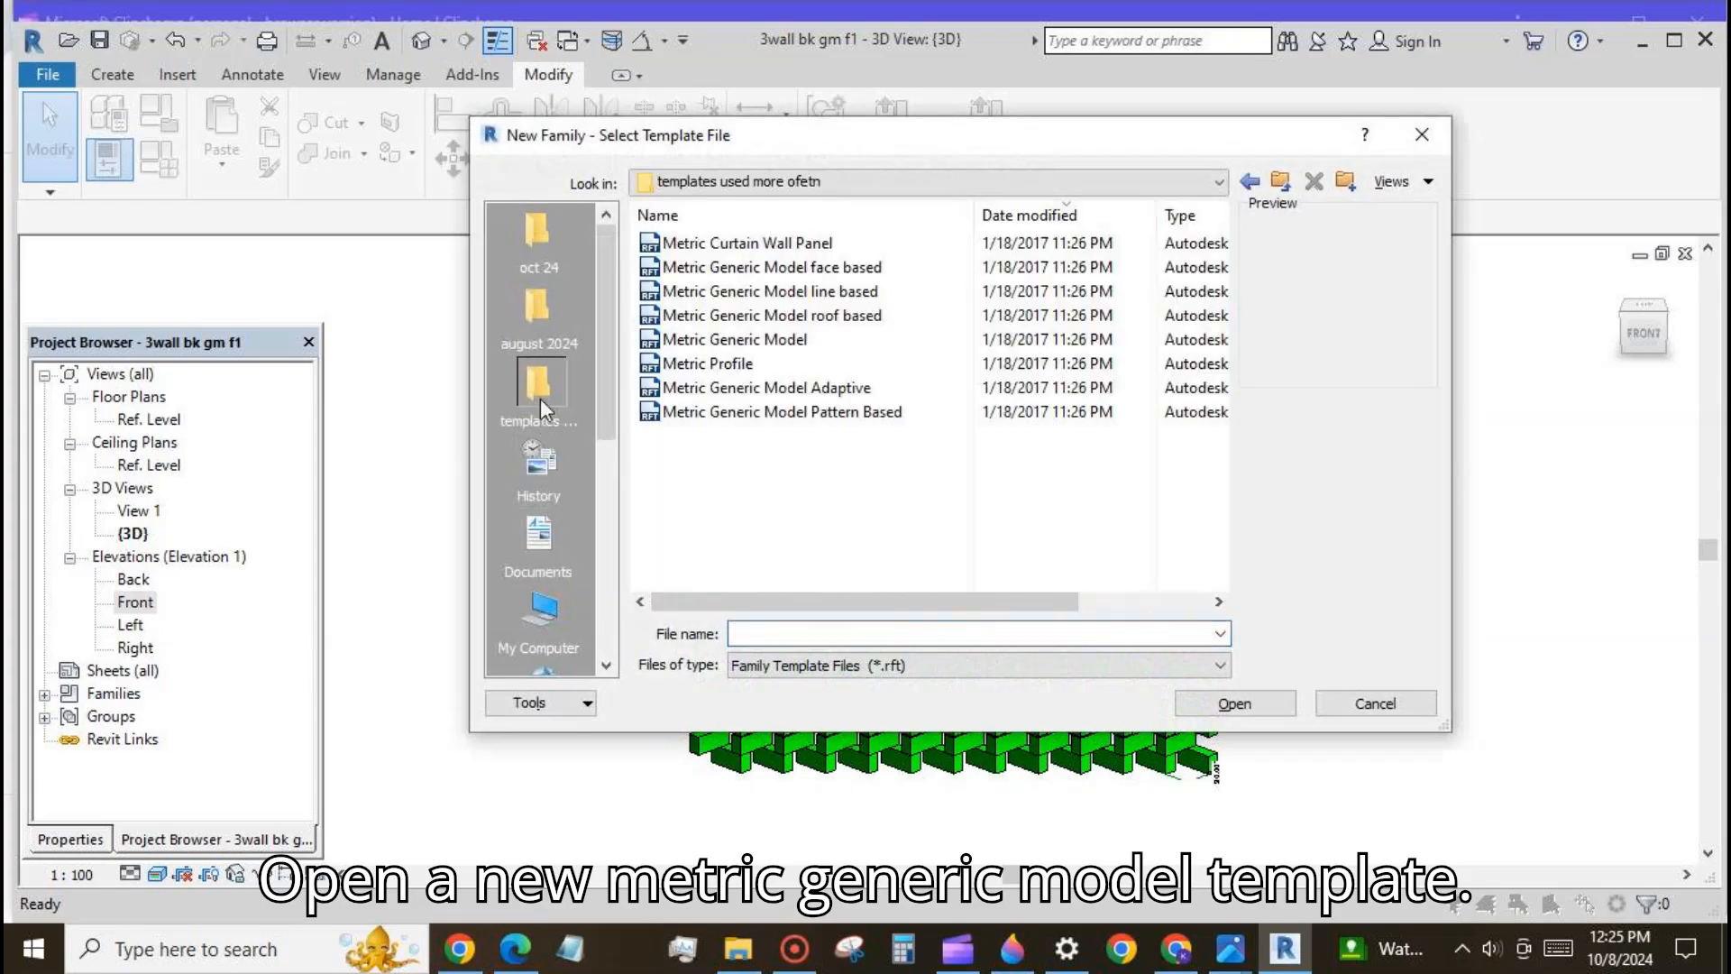
left_click(703, 341)
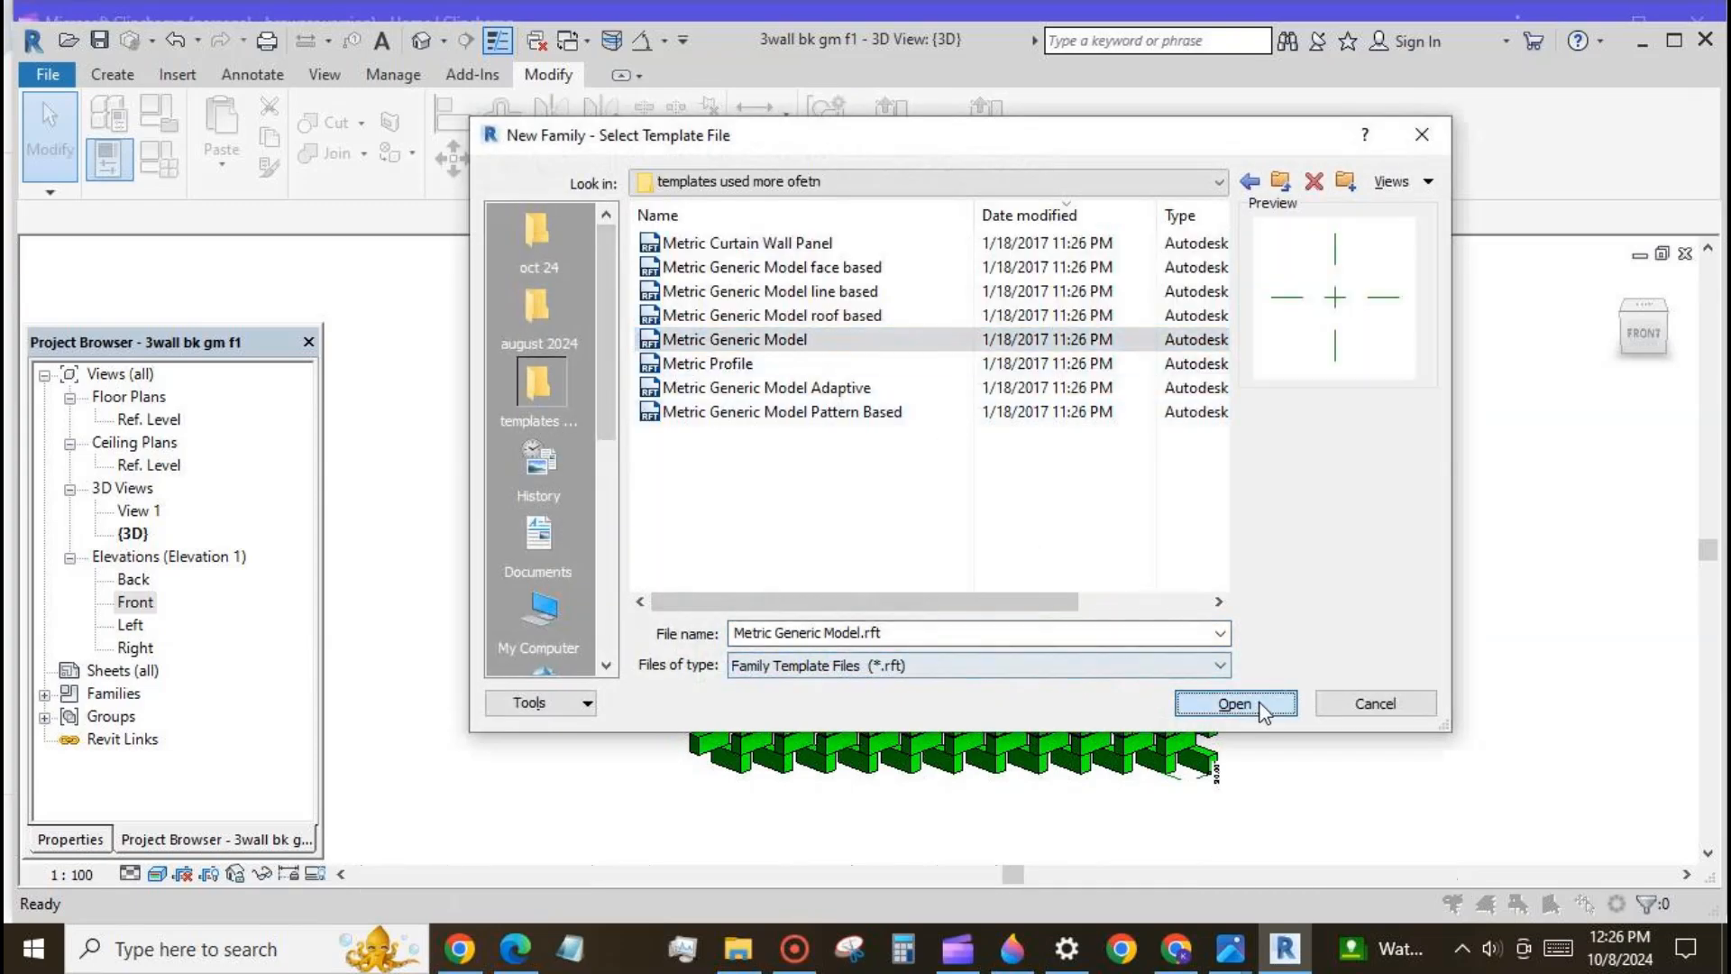
left_click(1260, 705)
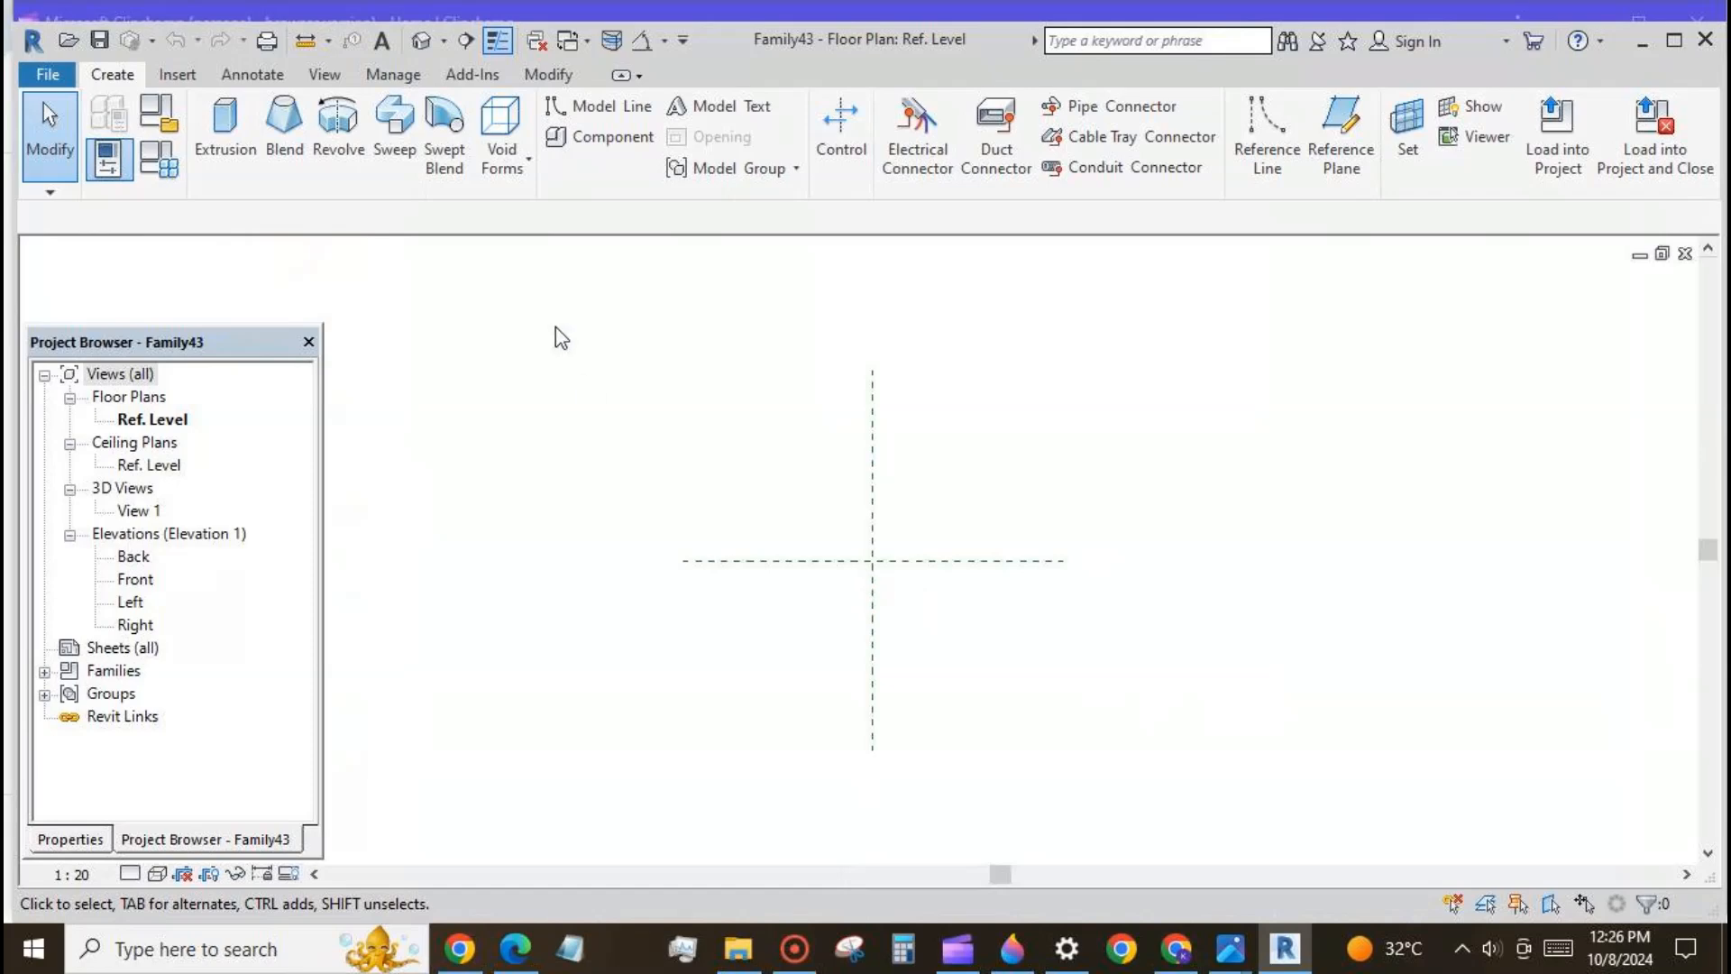
Step: Draw a vertical reference plane on each side of the vertical centre plane, the right one about 682 mm away
left_click(1340, 135)
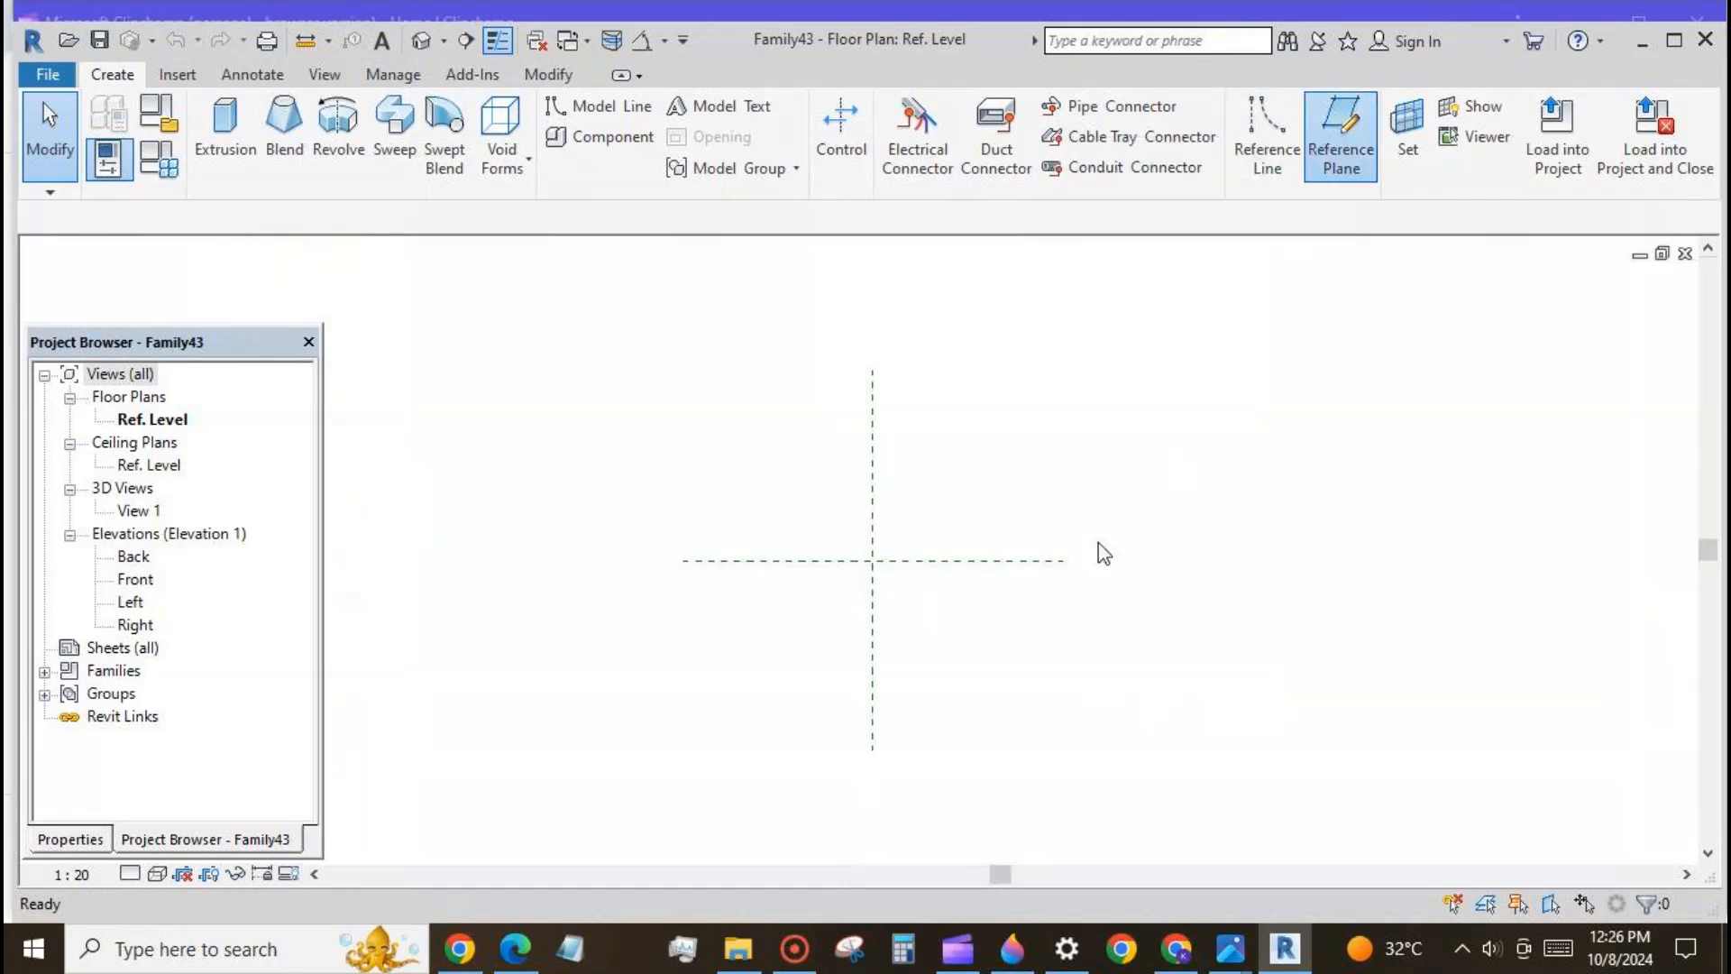
left_click(802, 592)
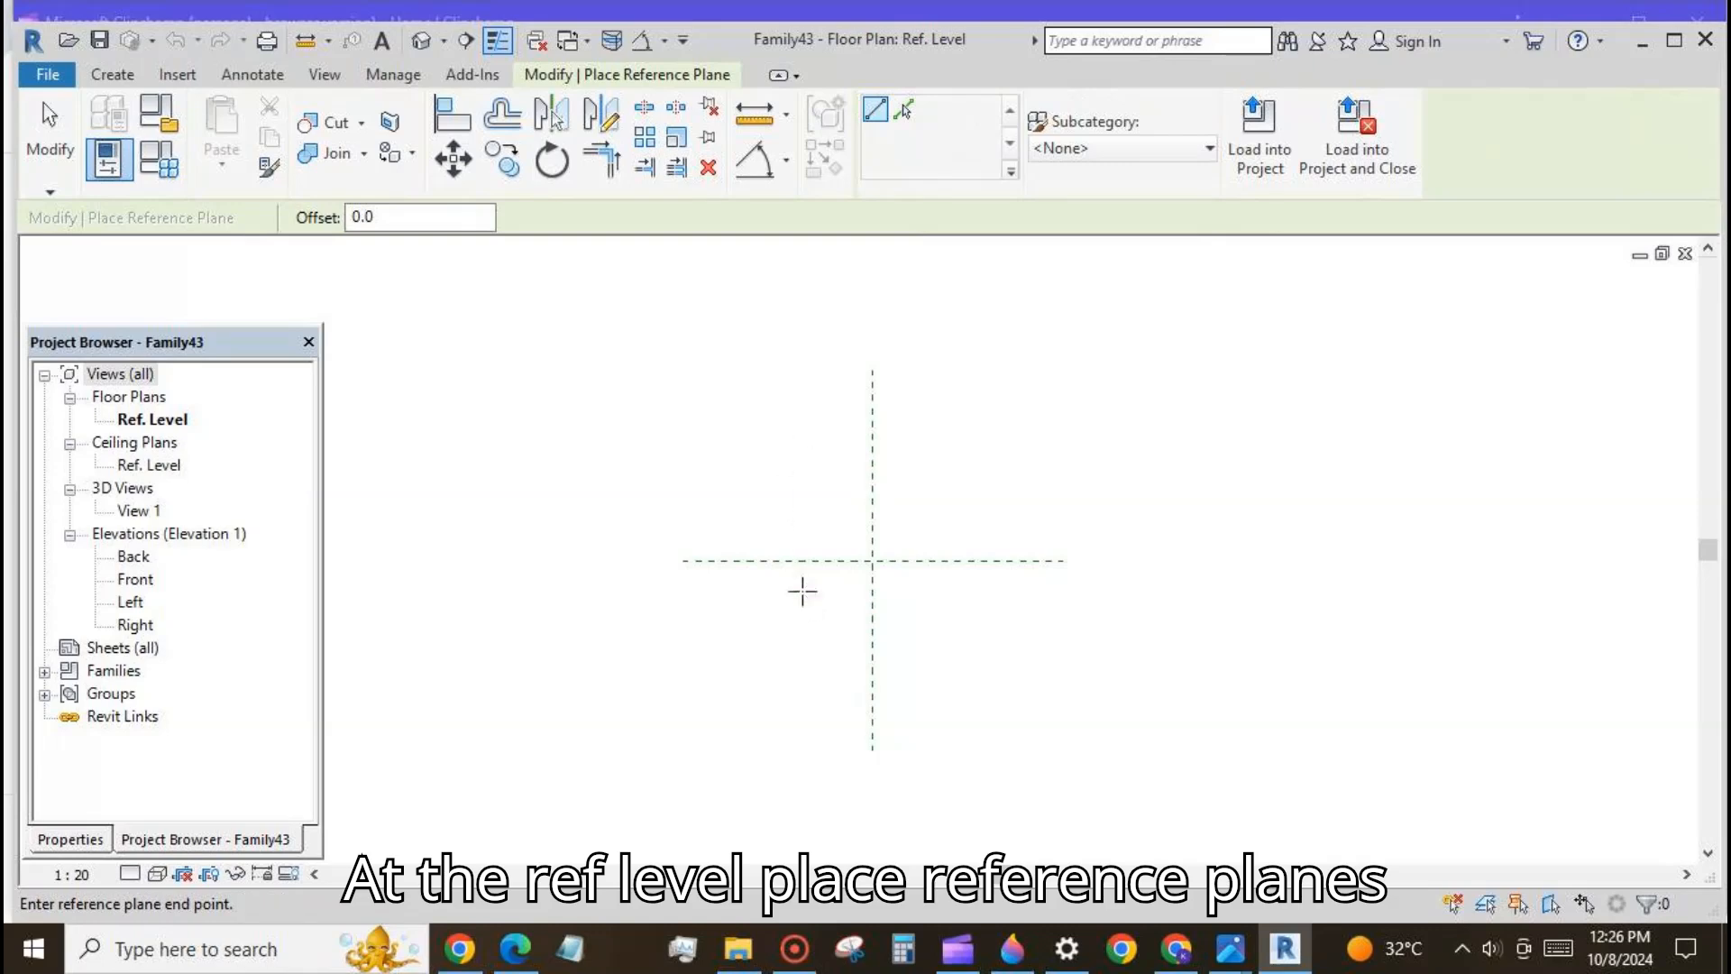
left_click(792, 649)
left_click(938, 442)
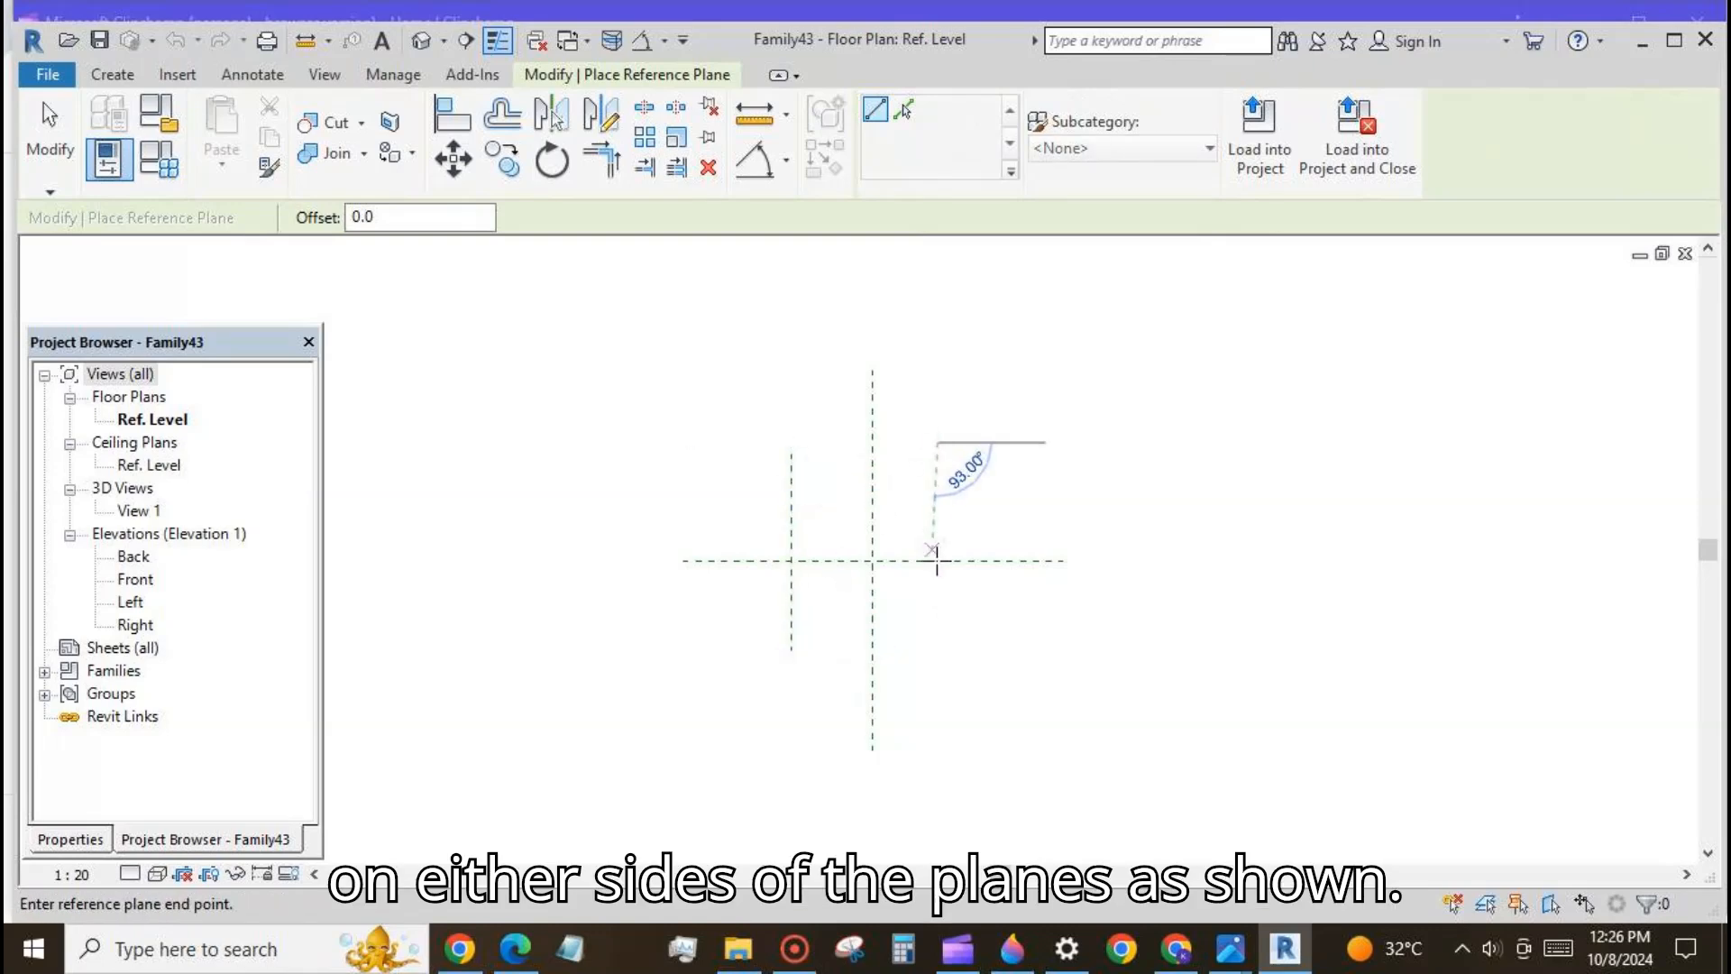
left_click(941, 671)
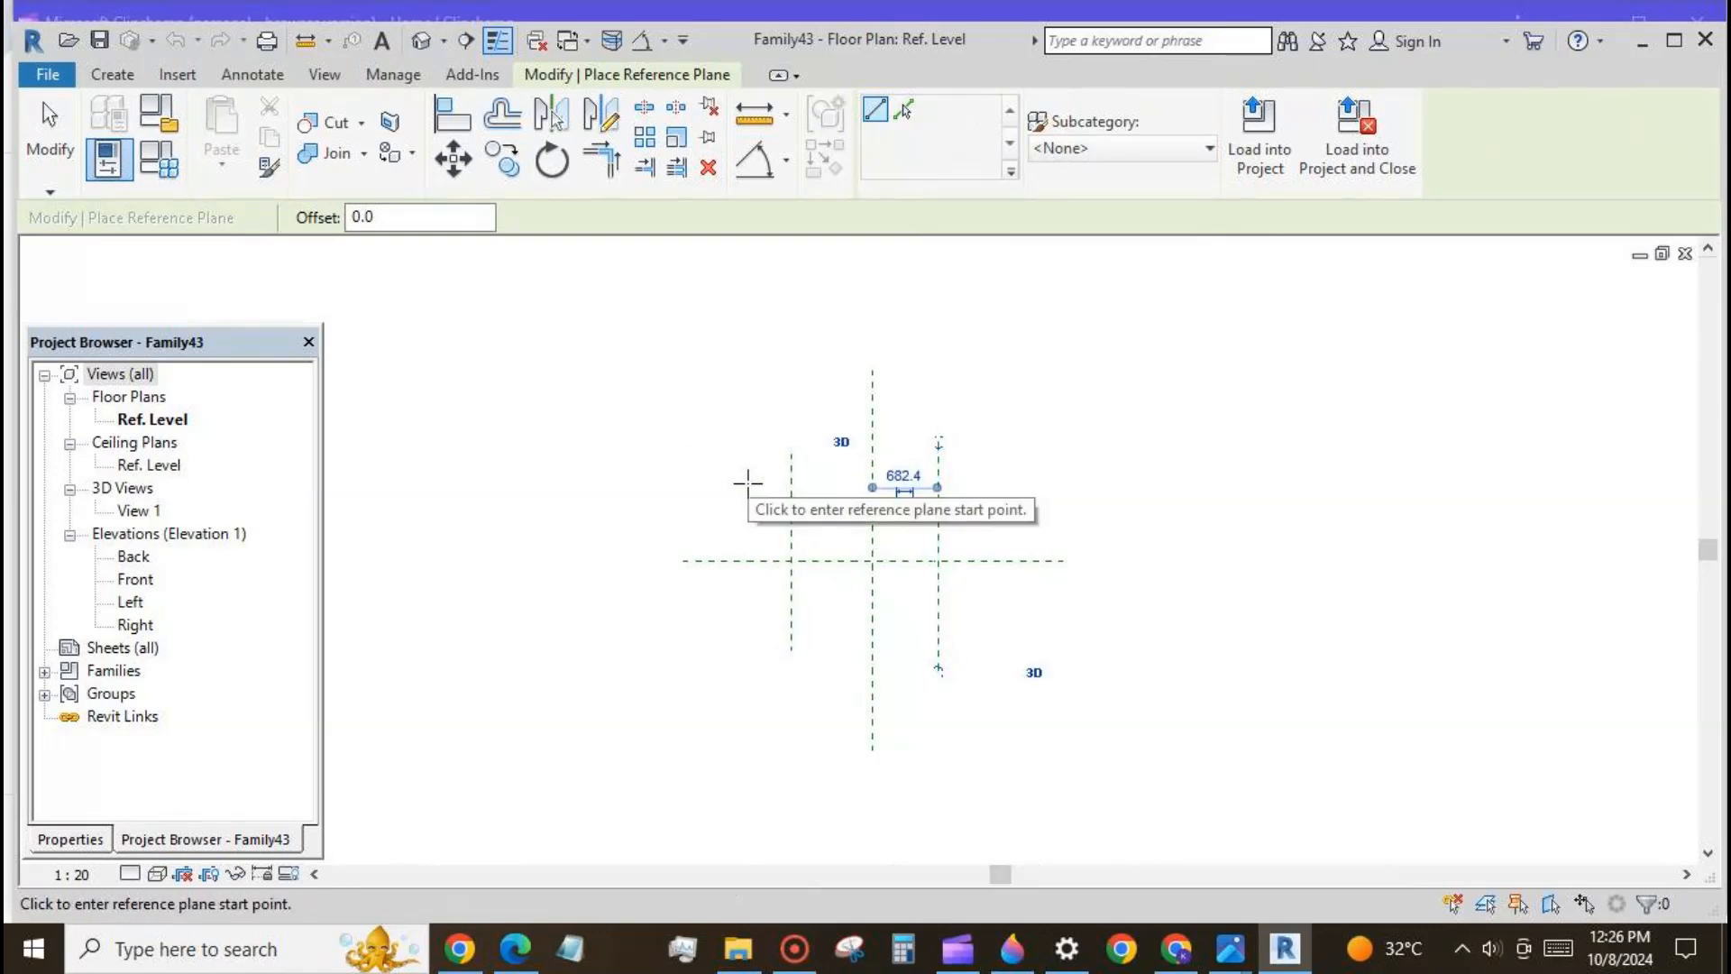
Step: Draw horizontal reference planes above and below the horizontal centre plane, the lower one about 675 mm away
left_click(747, 482)
left_click(1011, 481)
left_click(748, 623)
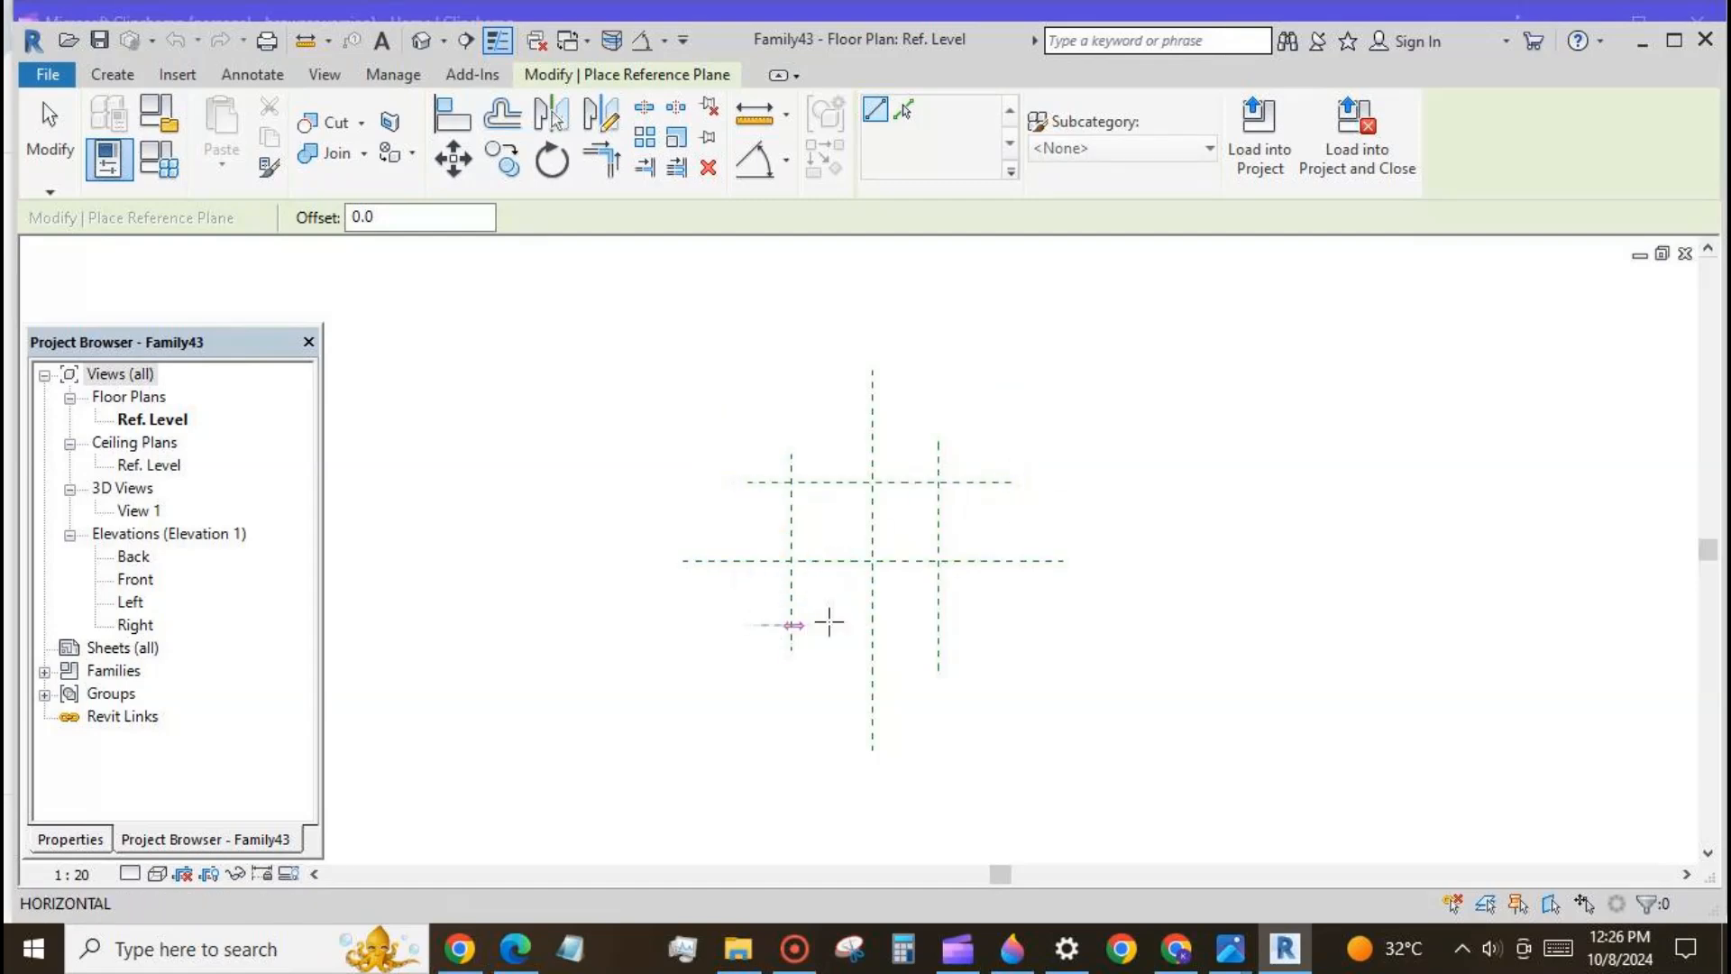
left_click(1018, 624)
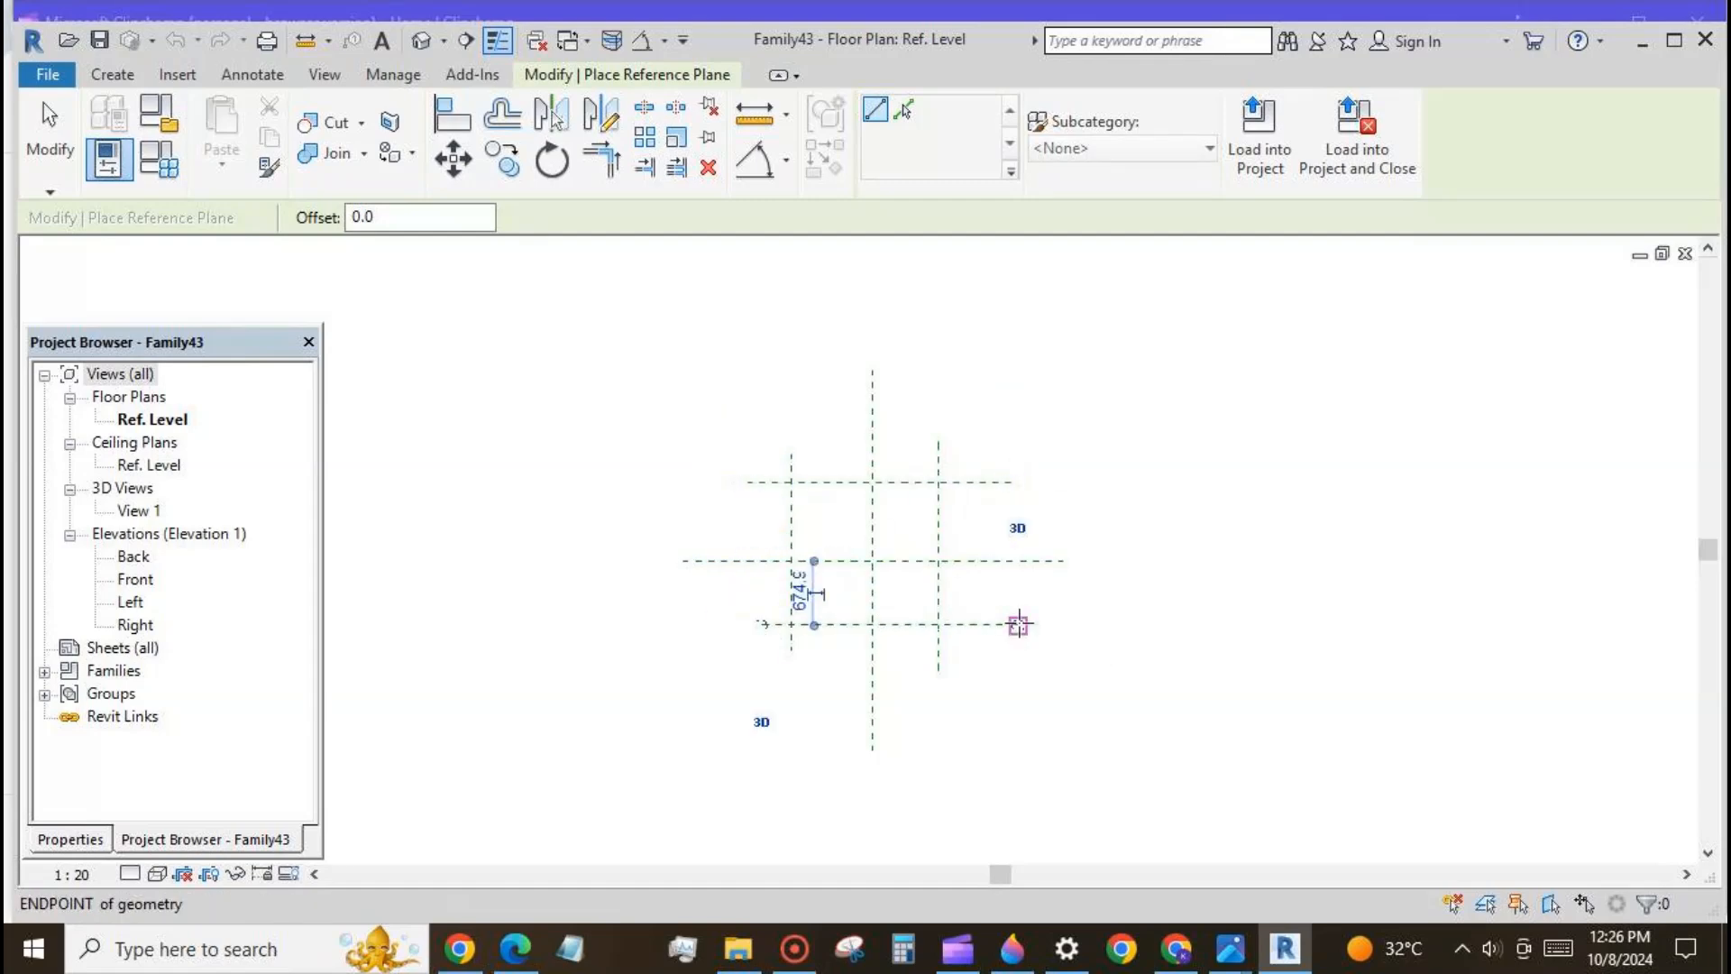
Step: Place an aligned dimension across the three vertical reference planes and make its segments equal
left_click(790, 167)
left_click(743, 217)
left_click(792, 510)
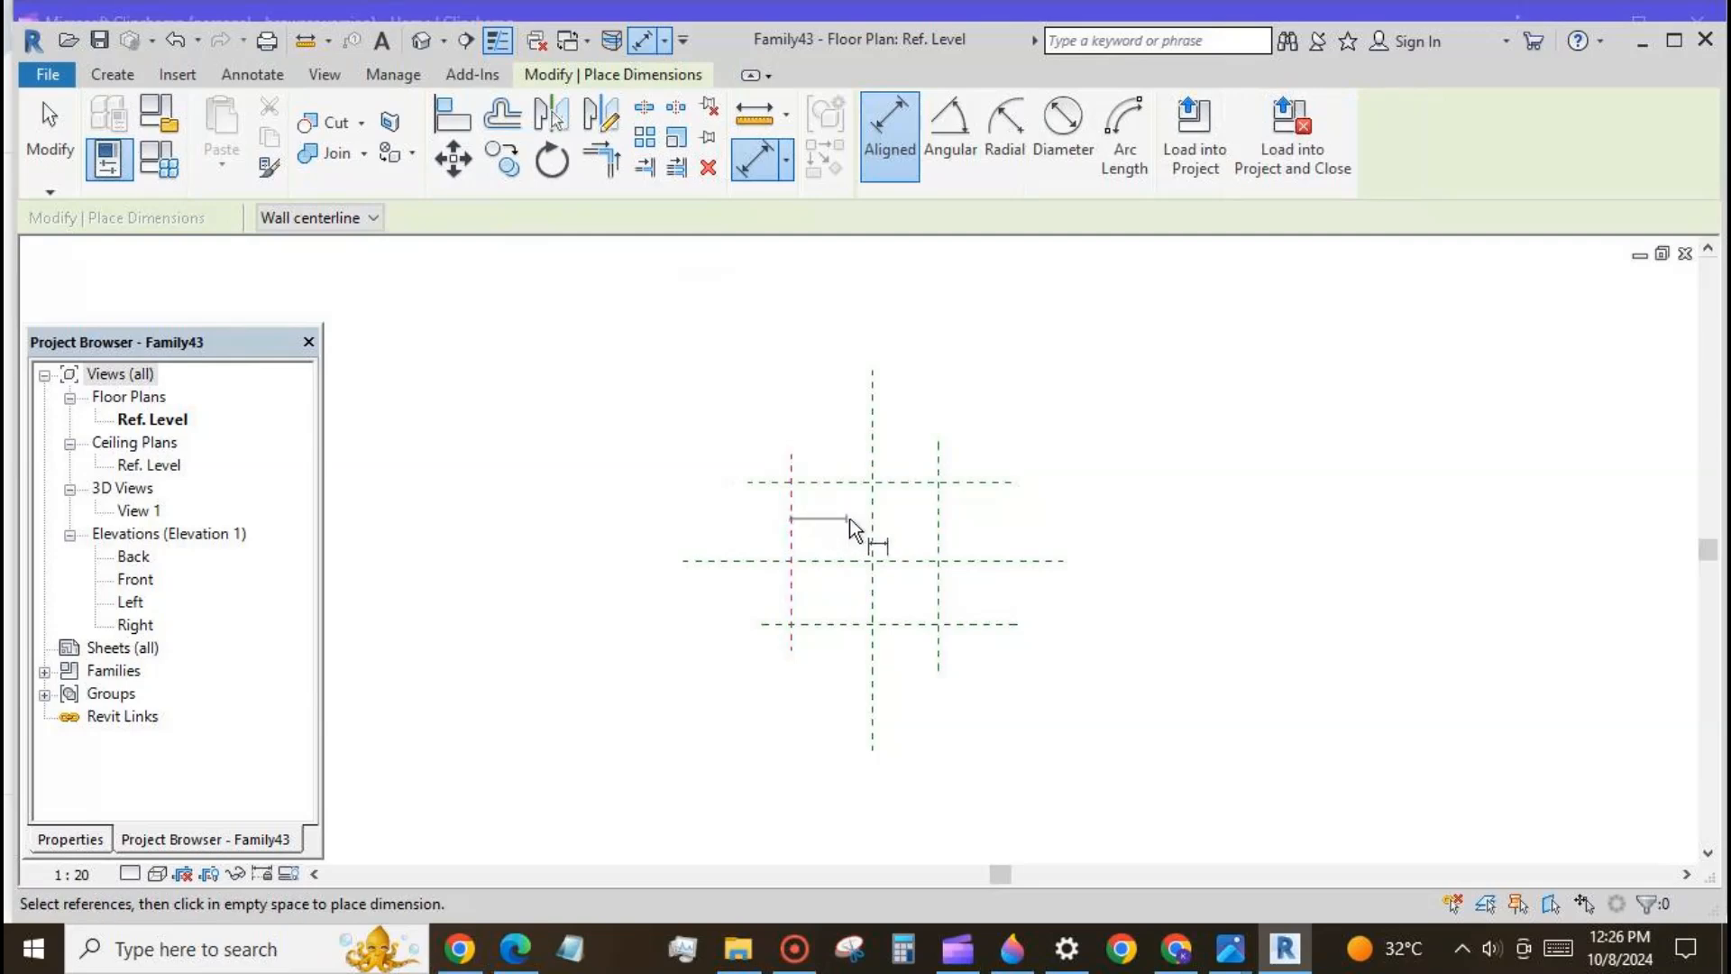
left_click(873, 507)
left_click(938, 514)
left_click(911, 421)
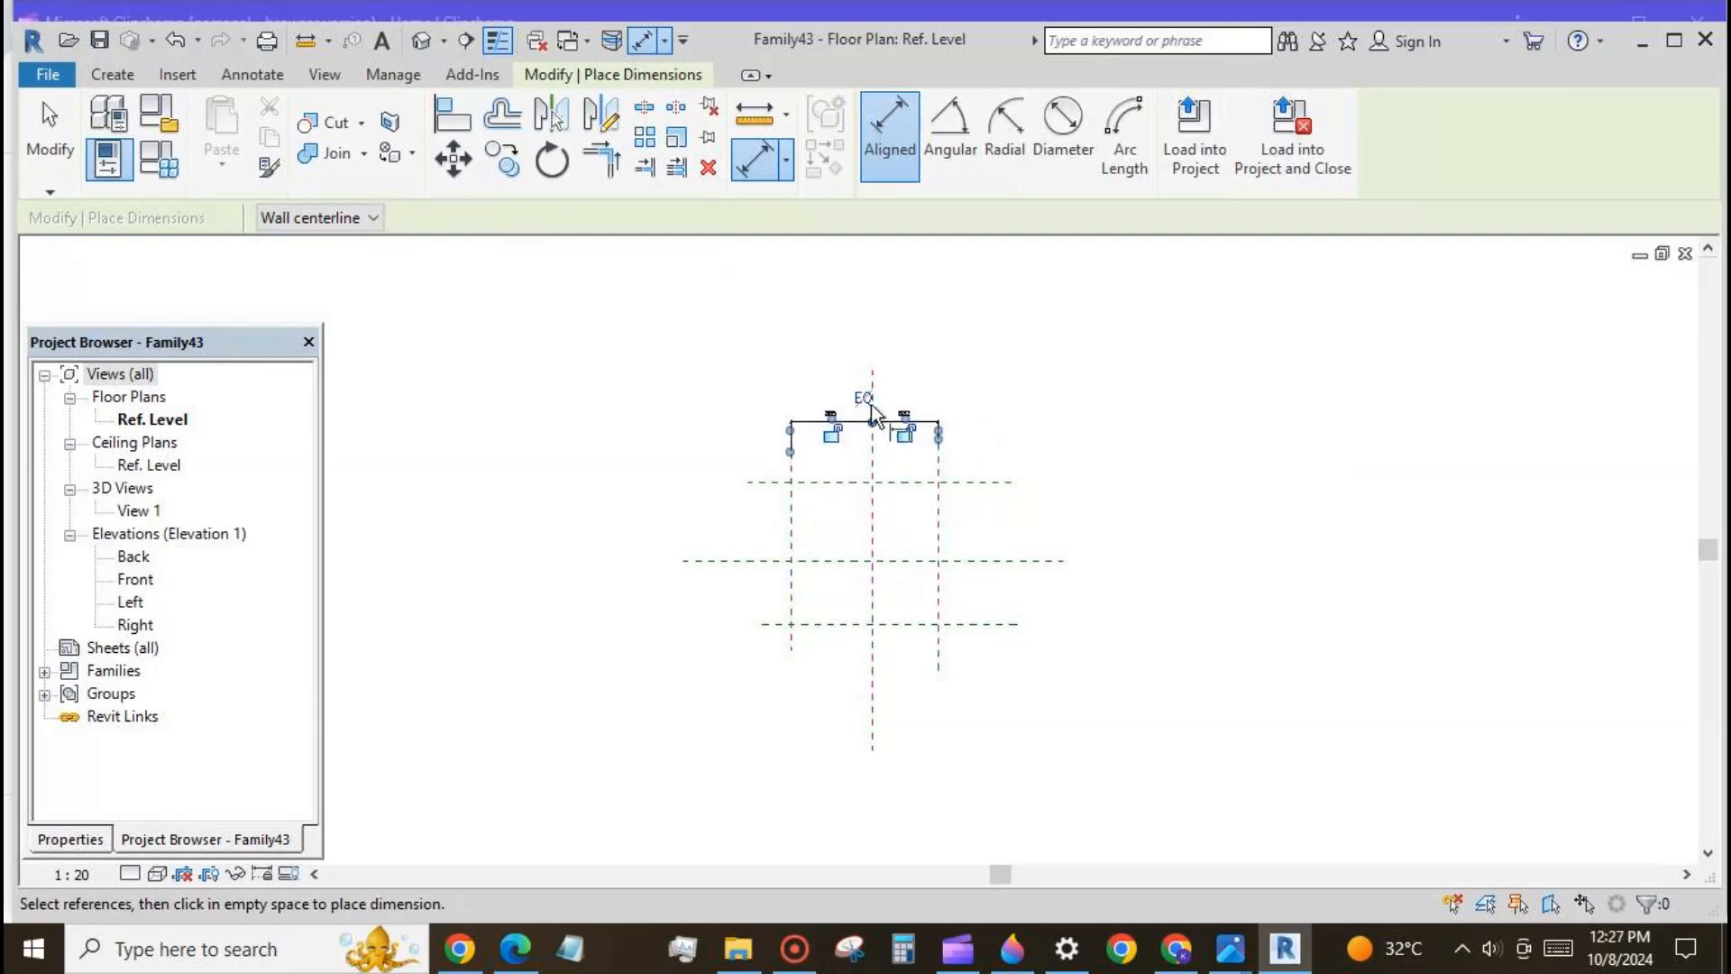
left_click(861, 399)
Step: Place an aligned dimension across the three horizontal reference planes and make its segments equal
left_click(990, 483)
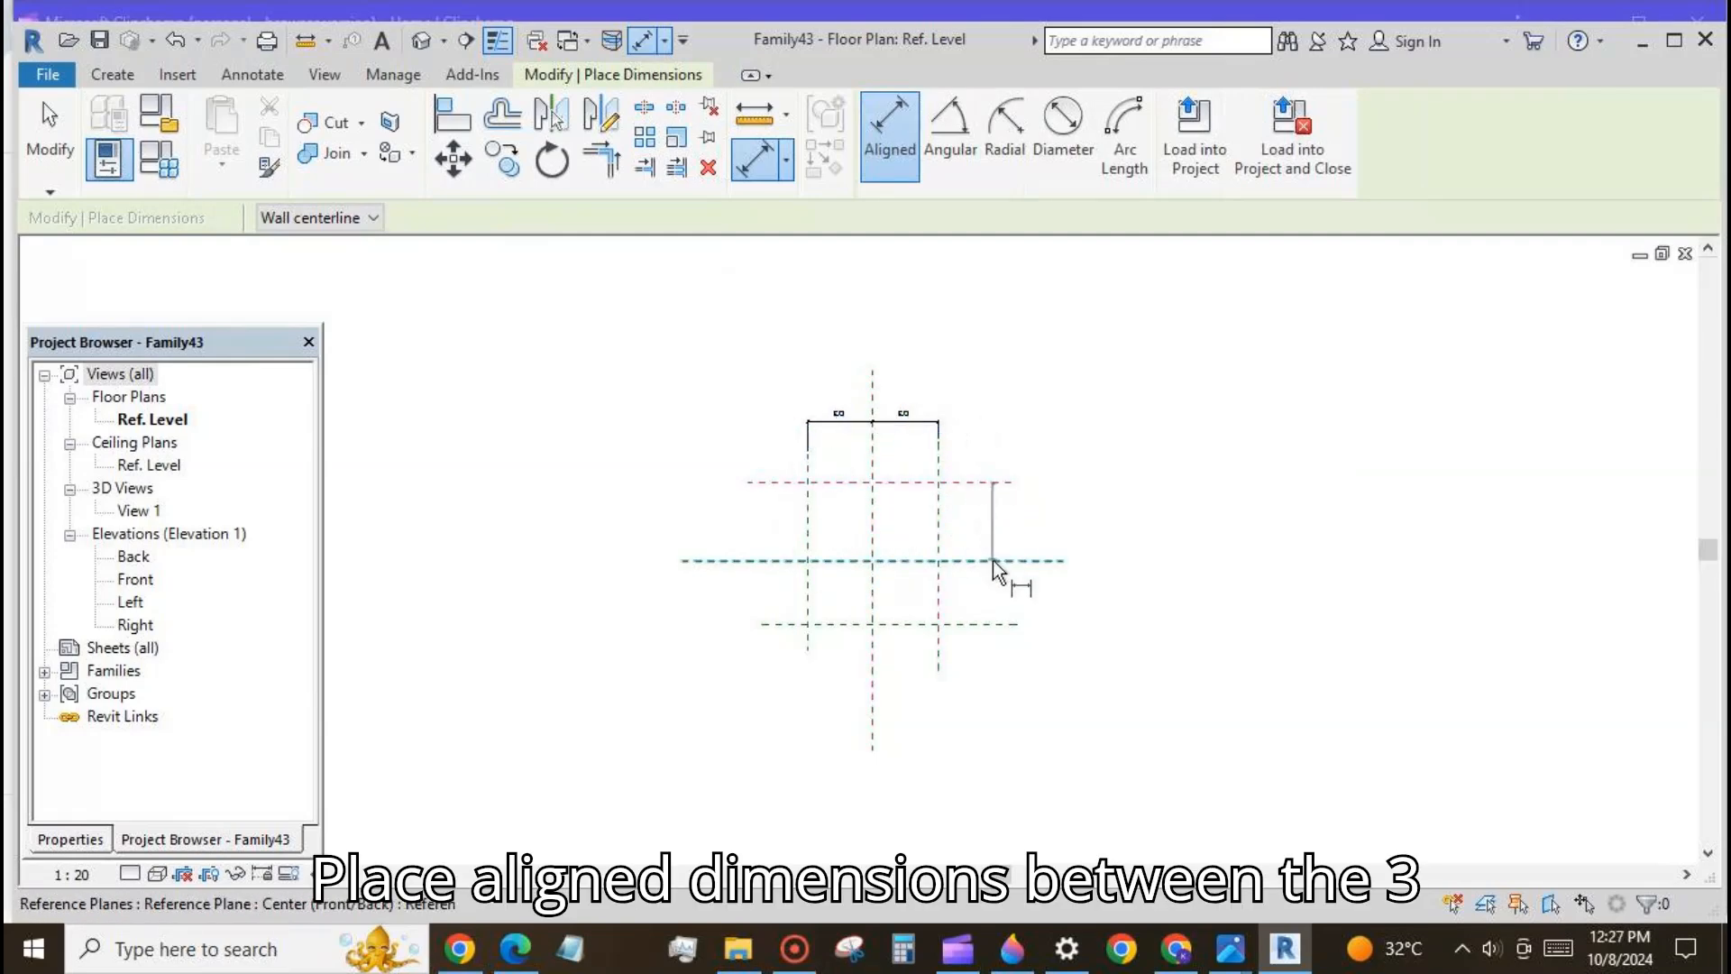
left_click(995, 561)
left_click(1007, 624)
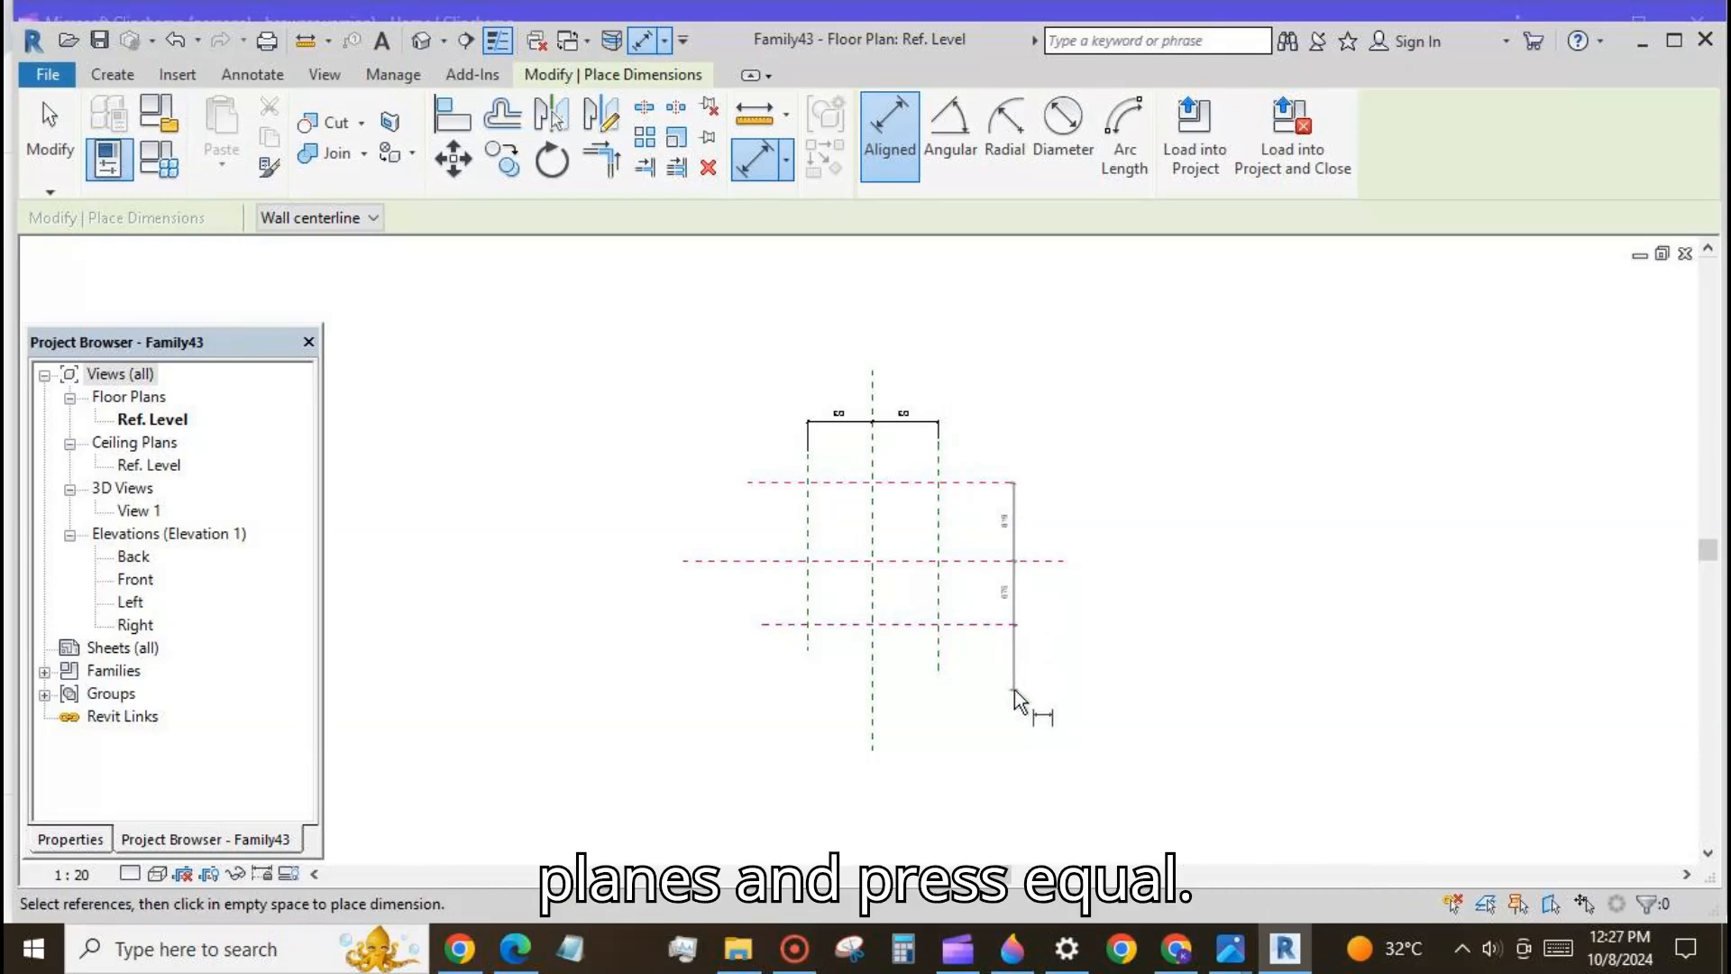
left_click(1019, 685)
left_click(1036, 560)
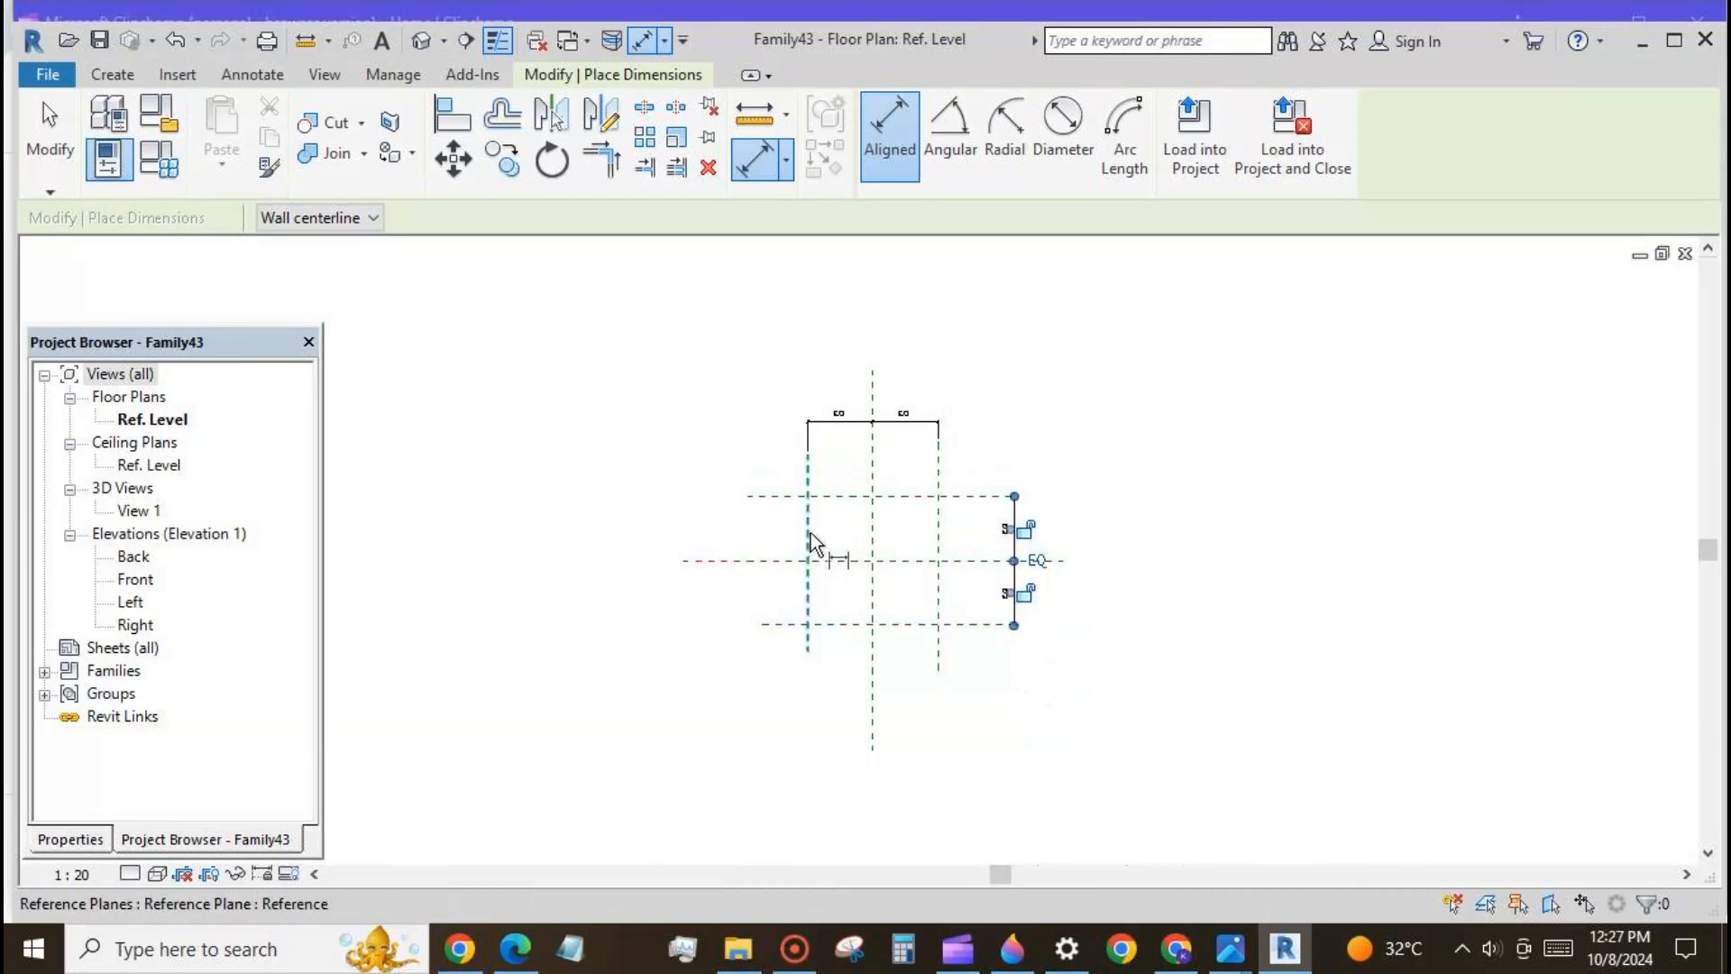
Step: Add overall aligned dimensions between the two outer vertical planes and between the two outer horizontal planes
left_click(810, 532)
left_click(938, 519)
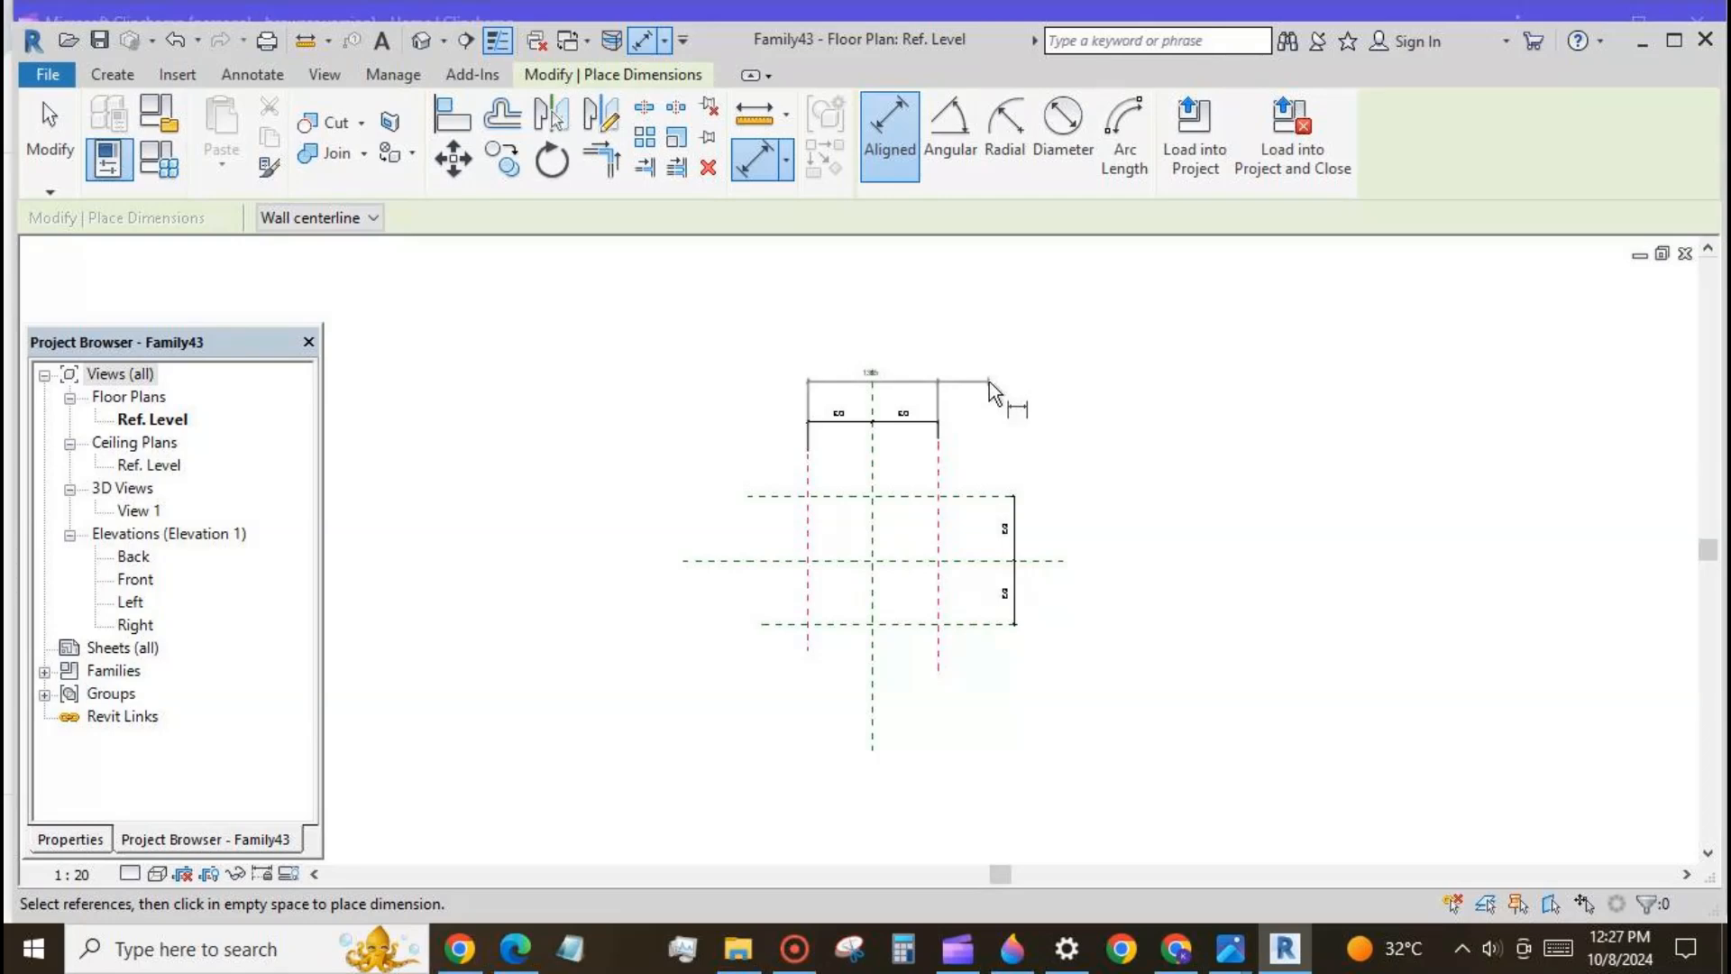
left_click(966, 496)
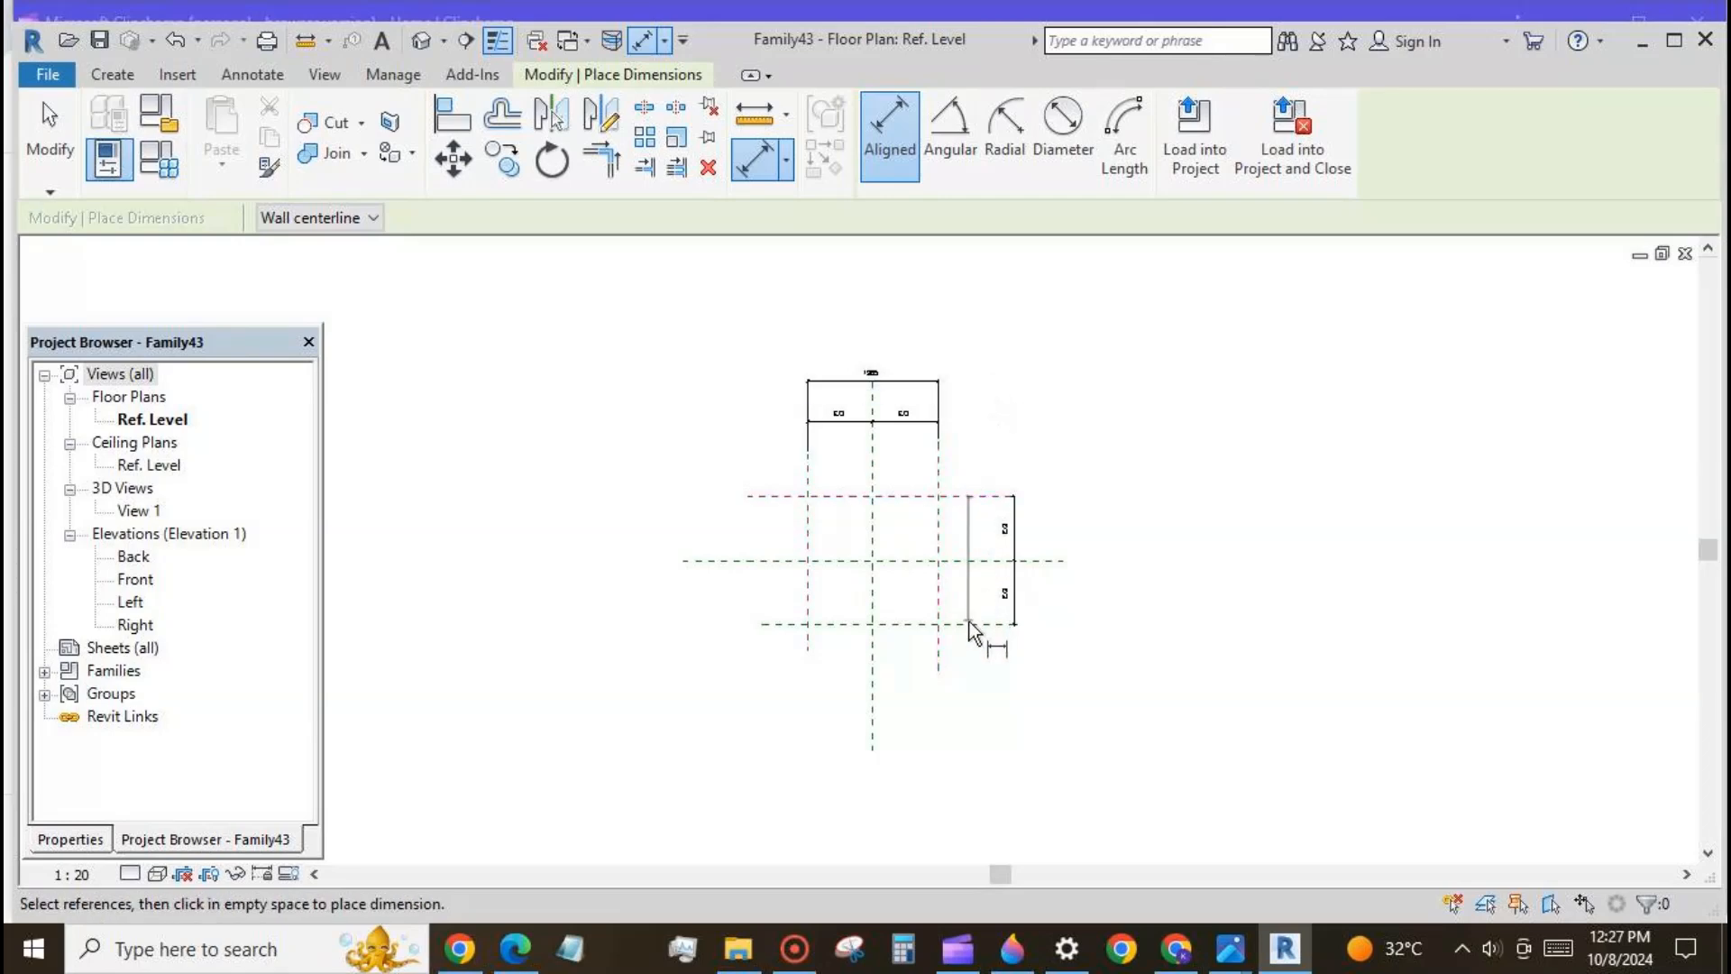
left_click(975, 621)
left_click(1043, 658)
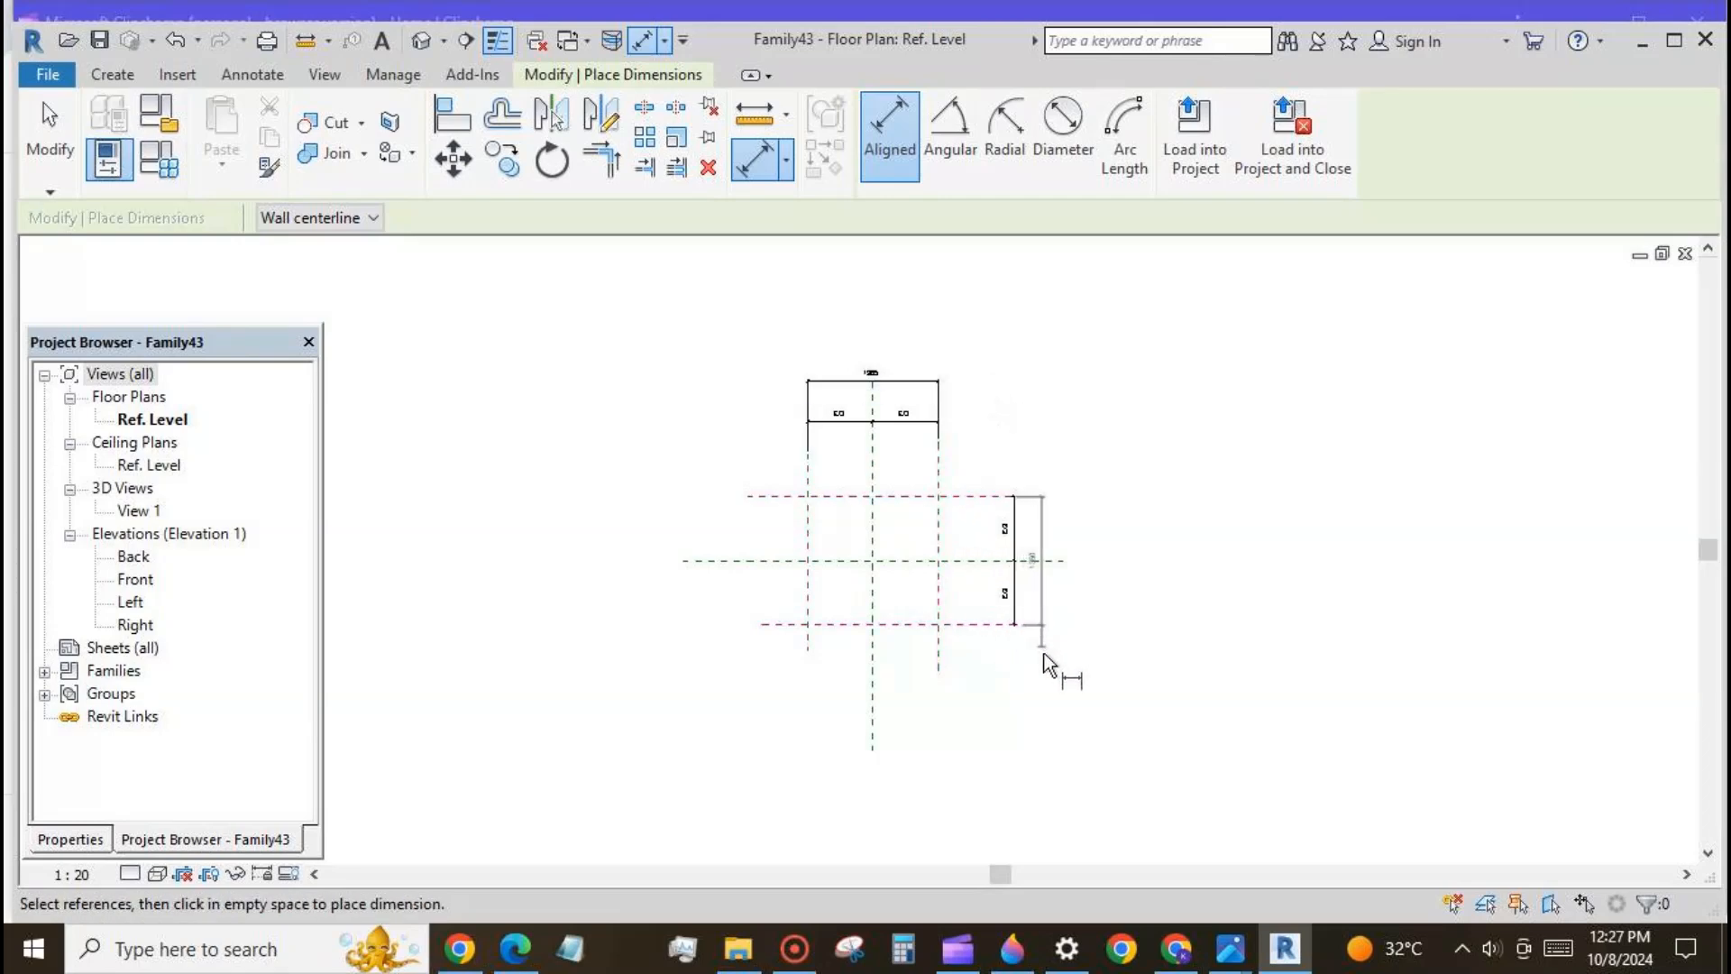
left_click(42, 155)
Step: Label the overall dimension between the outer vertical planes with a new family type parameter named len
left_click(870, 379)
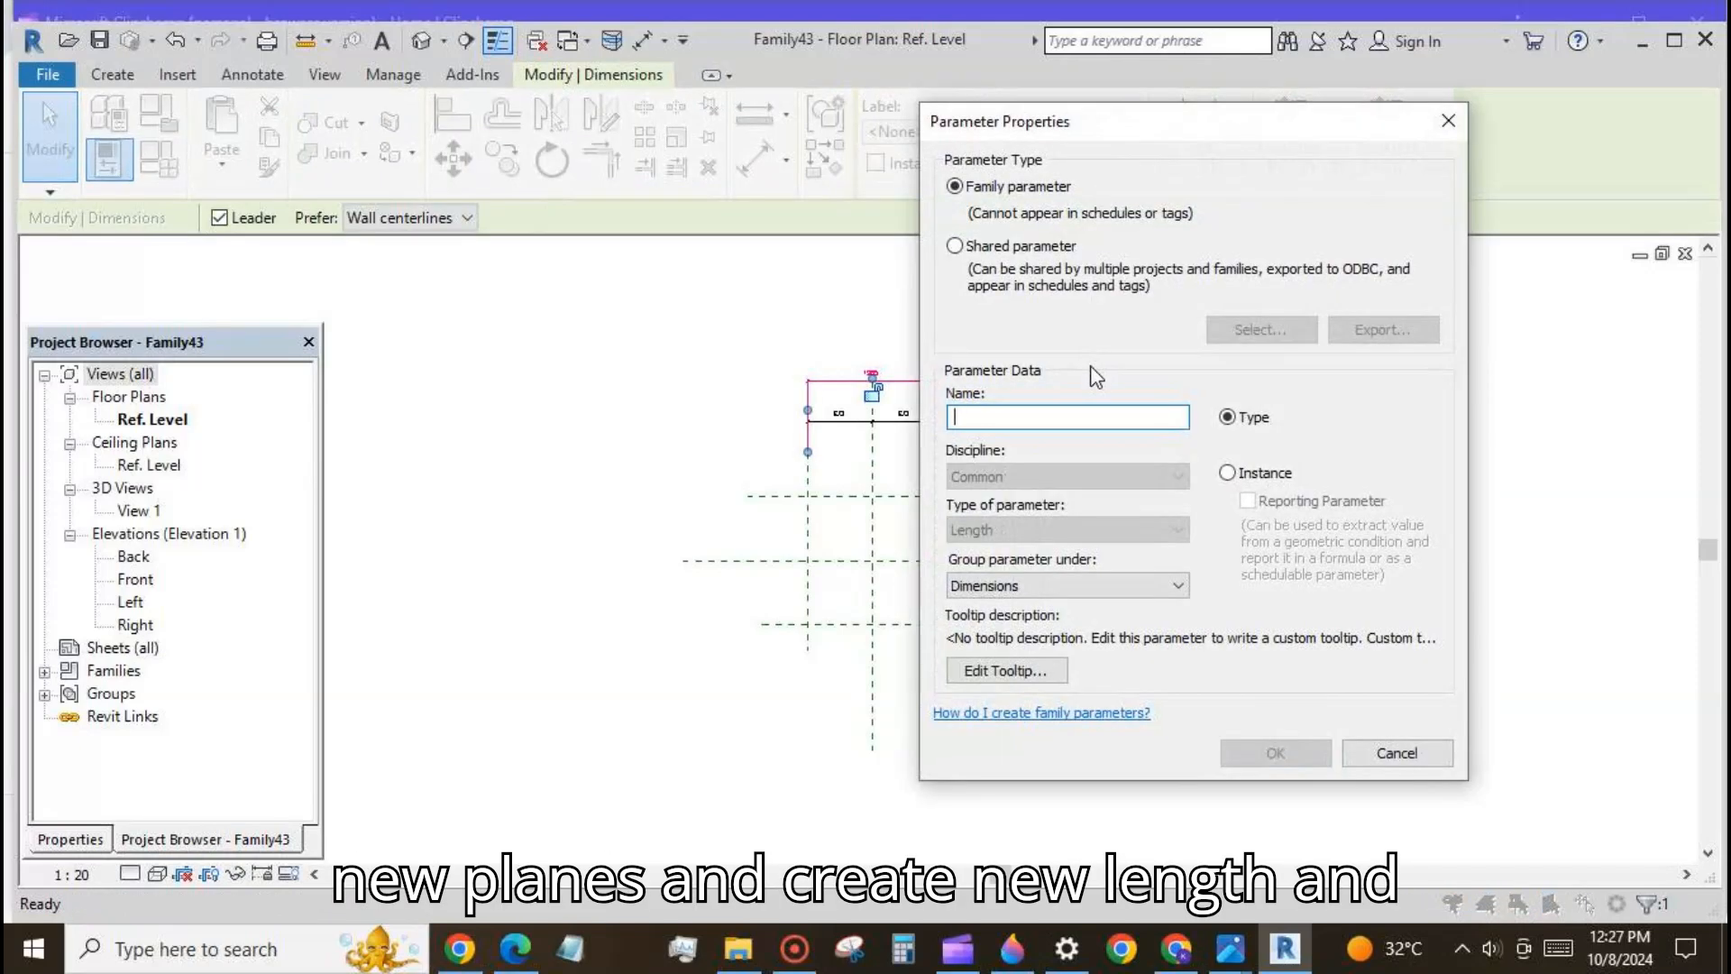
type("len")
left_click(1236, 755)
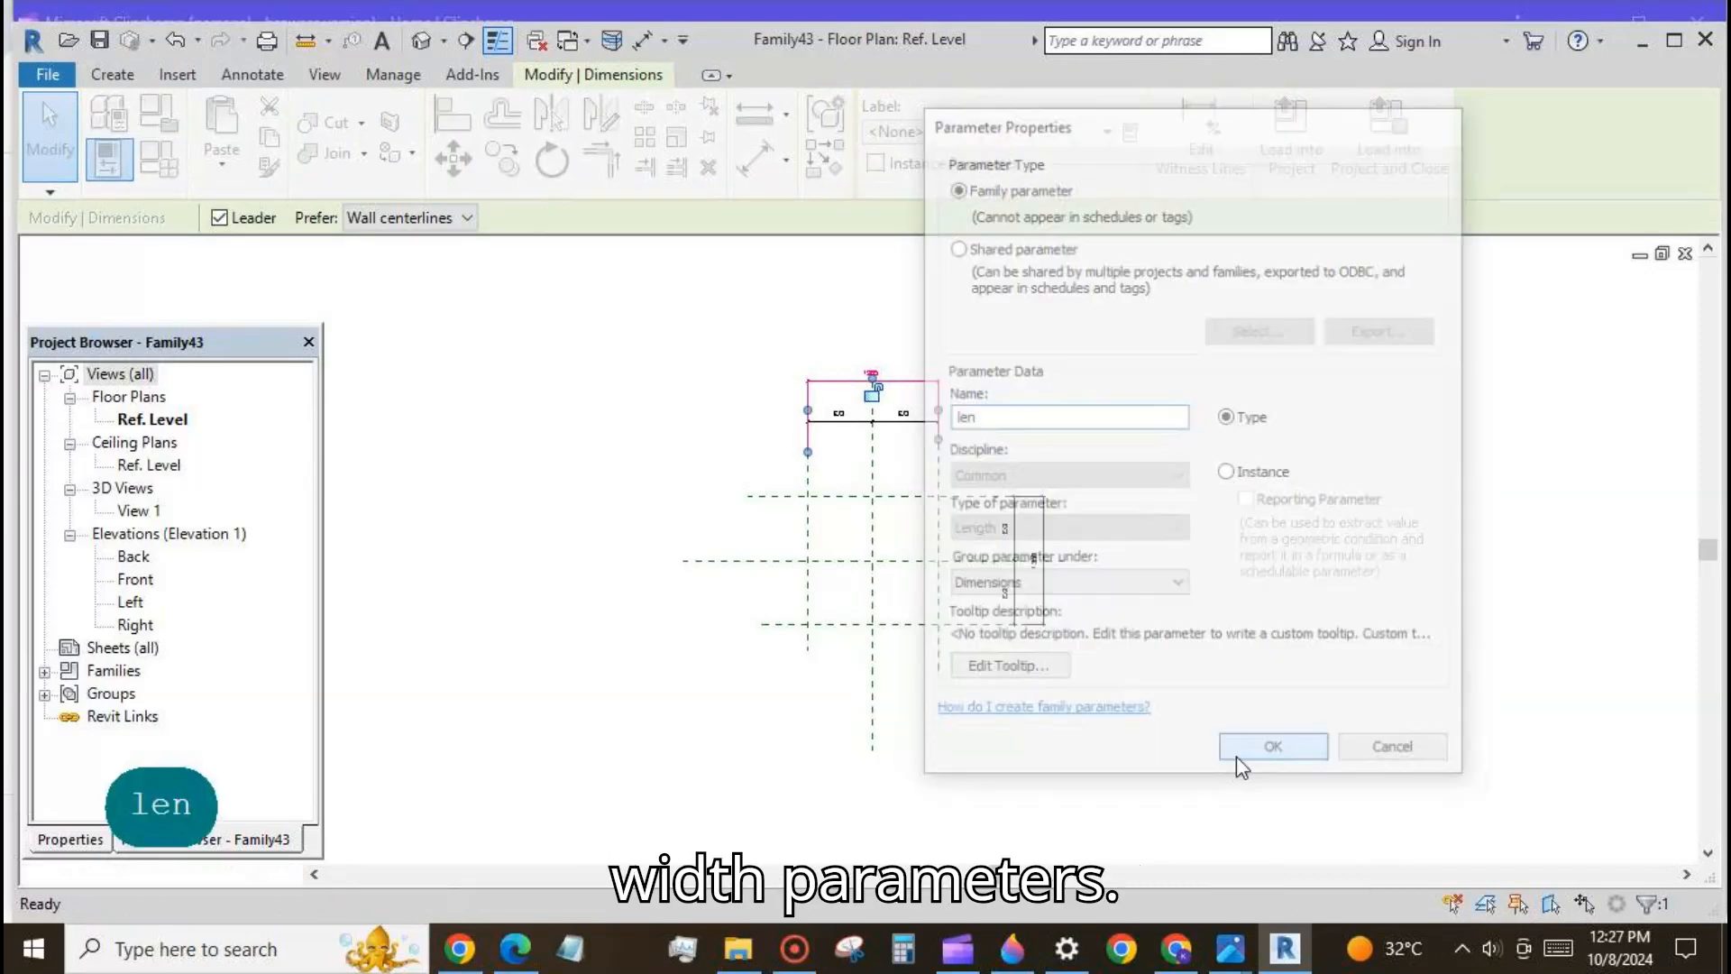
Step: Label the overall dimension between the outer horizontal planes with a new family type parameter named width
left_click(1043, 560)
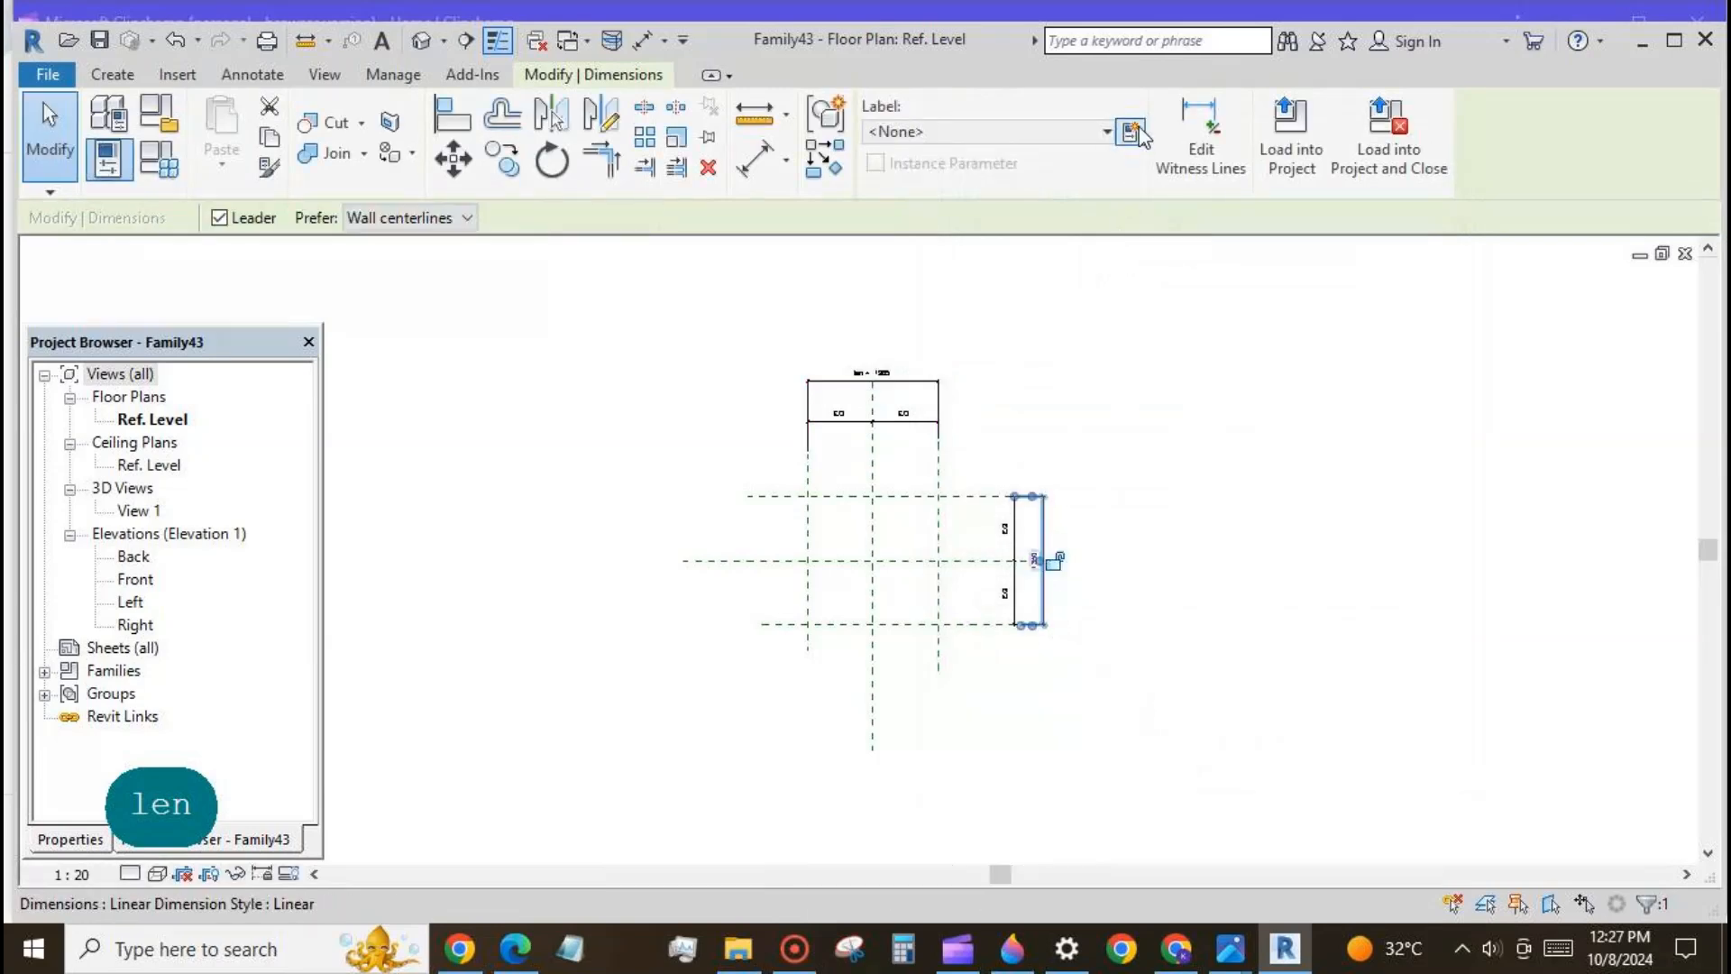
left_click(1131, 131)
type("wi")
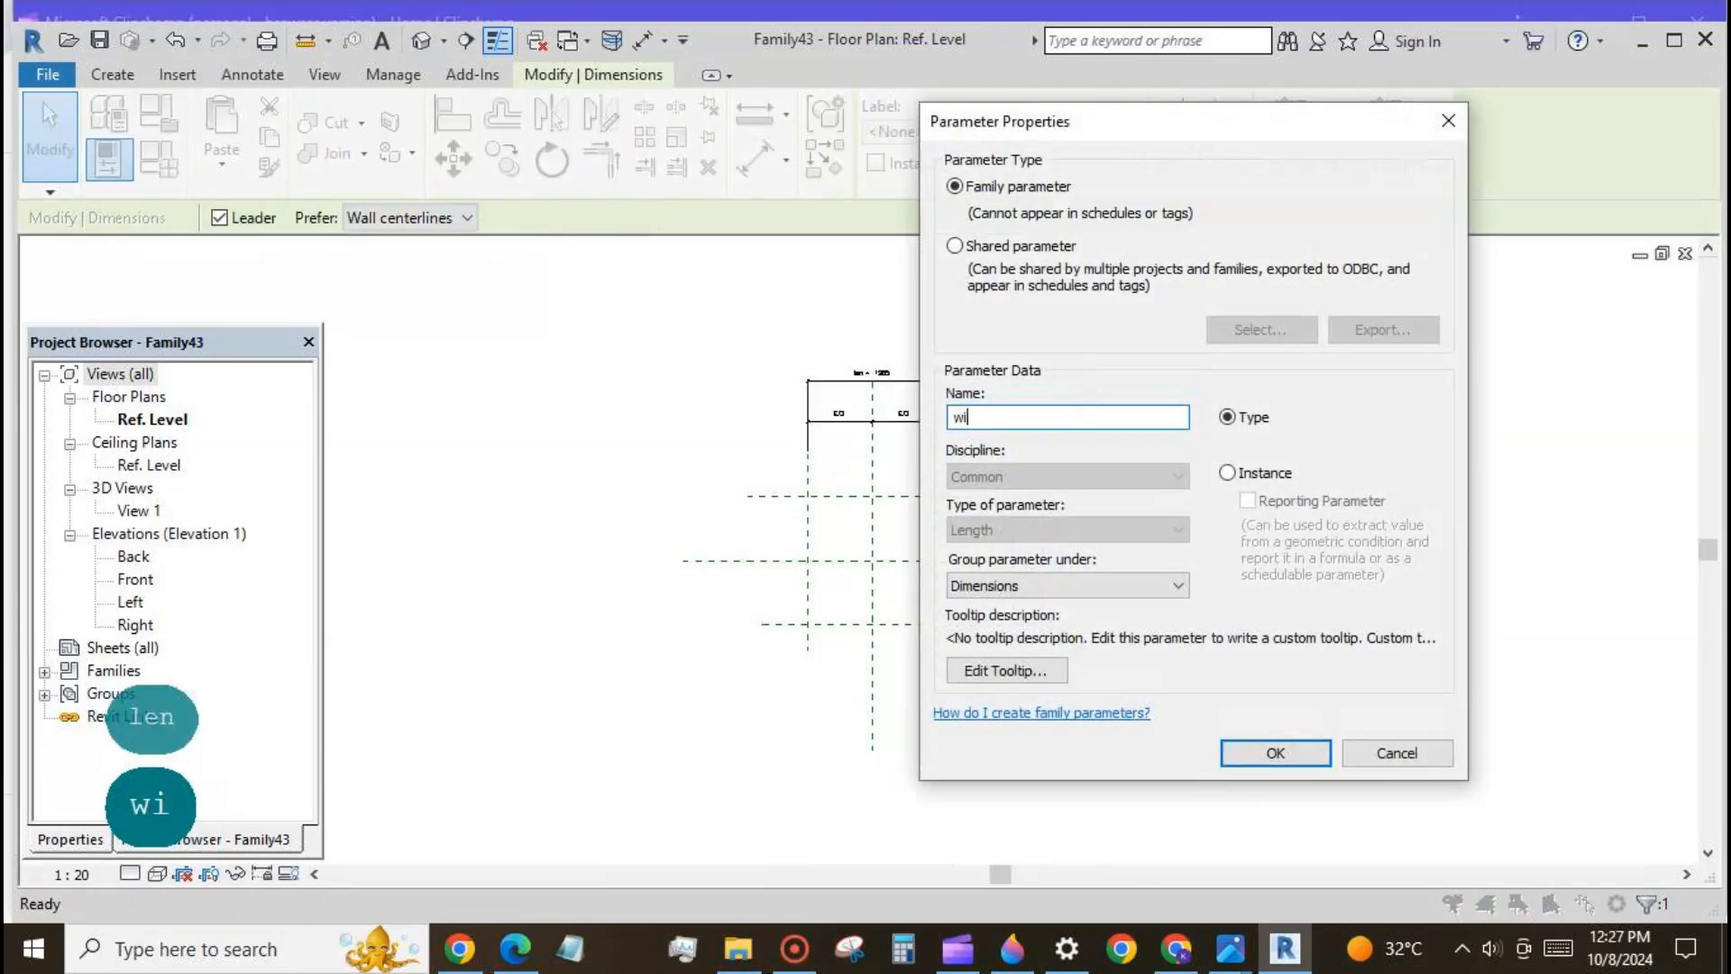
type("dth")
left_click(1239, 751)
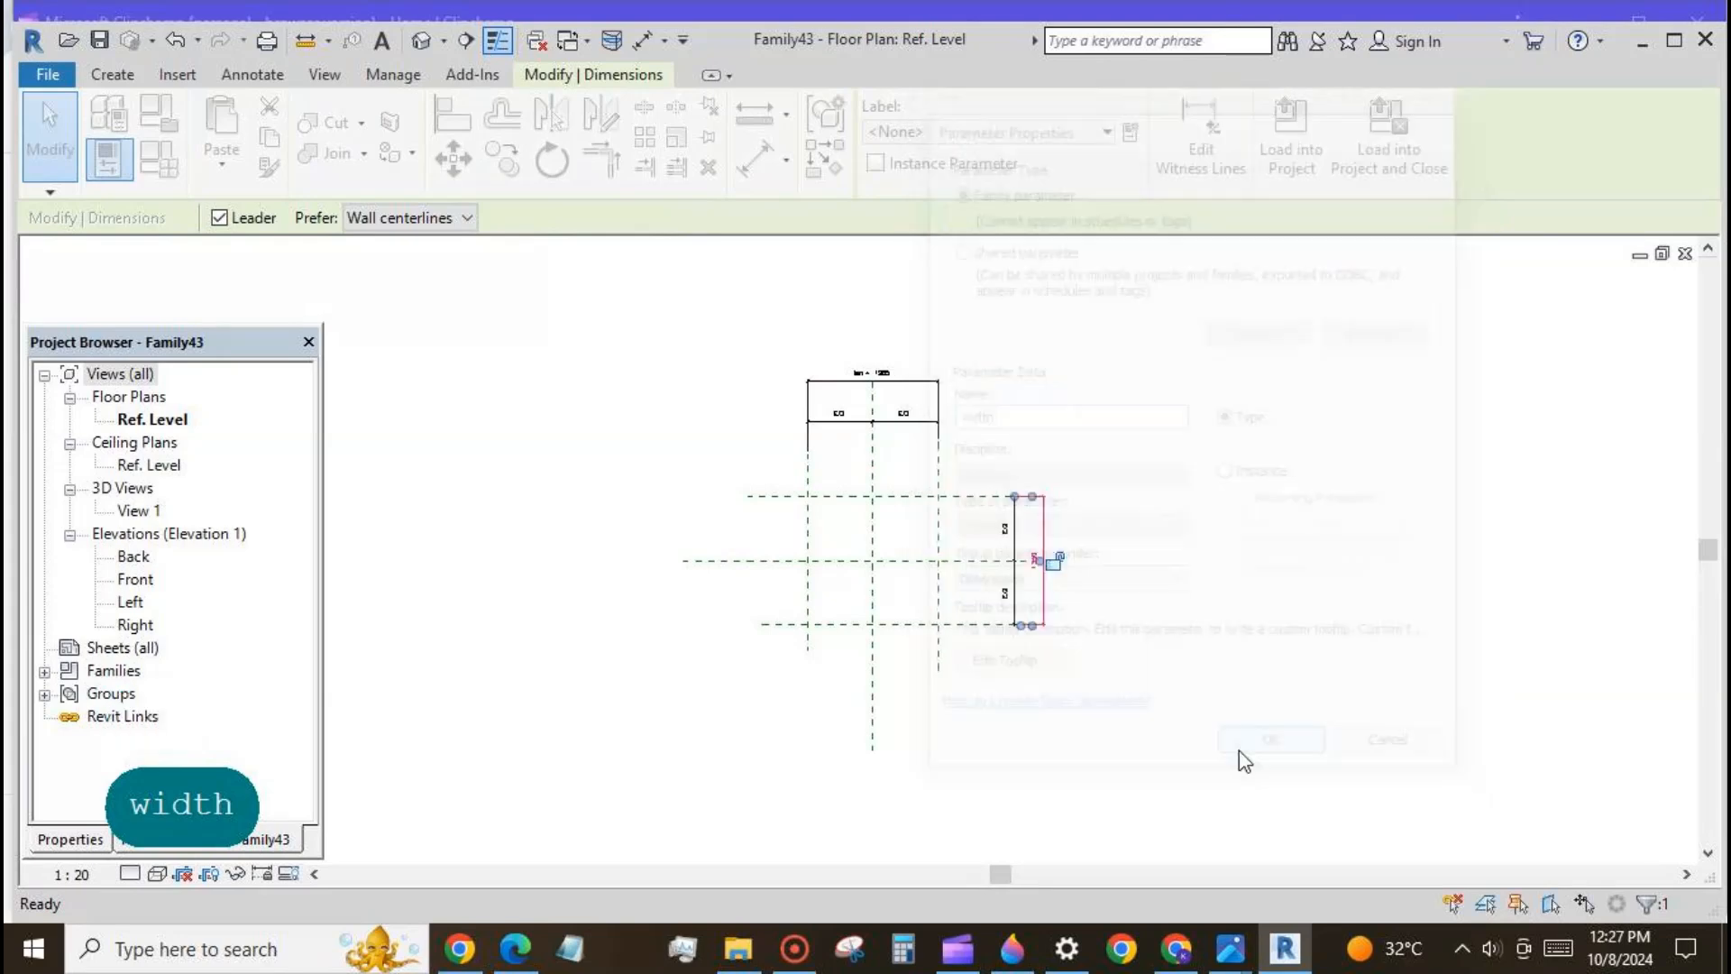
left_click(1179, 771)
Step: Start an extrusion and sketch a rectangle between opposite intersections of the four outer reference planes
scroll(1033, 437, "up", 1)
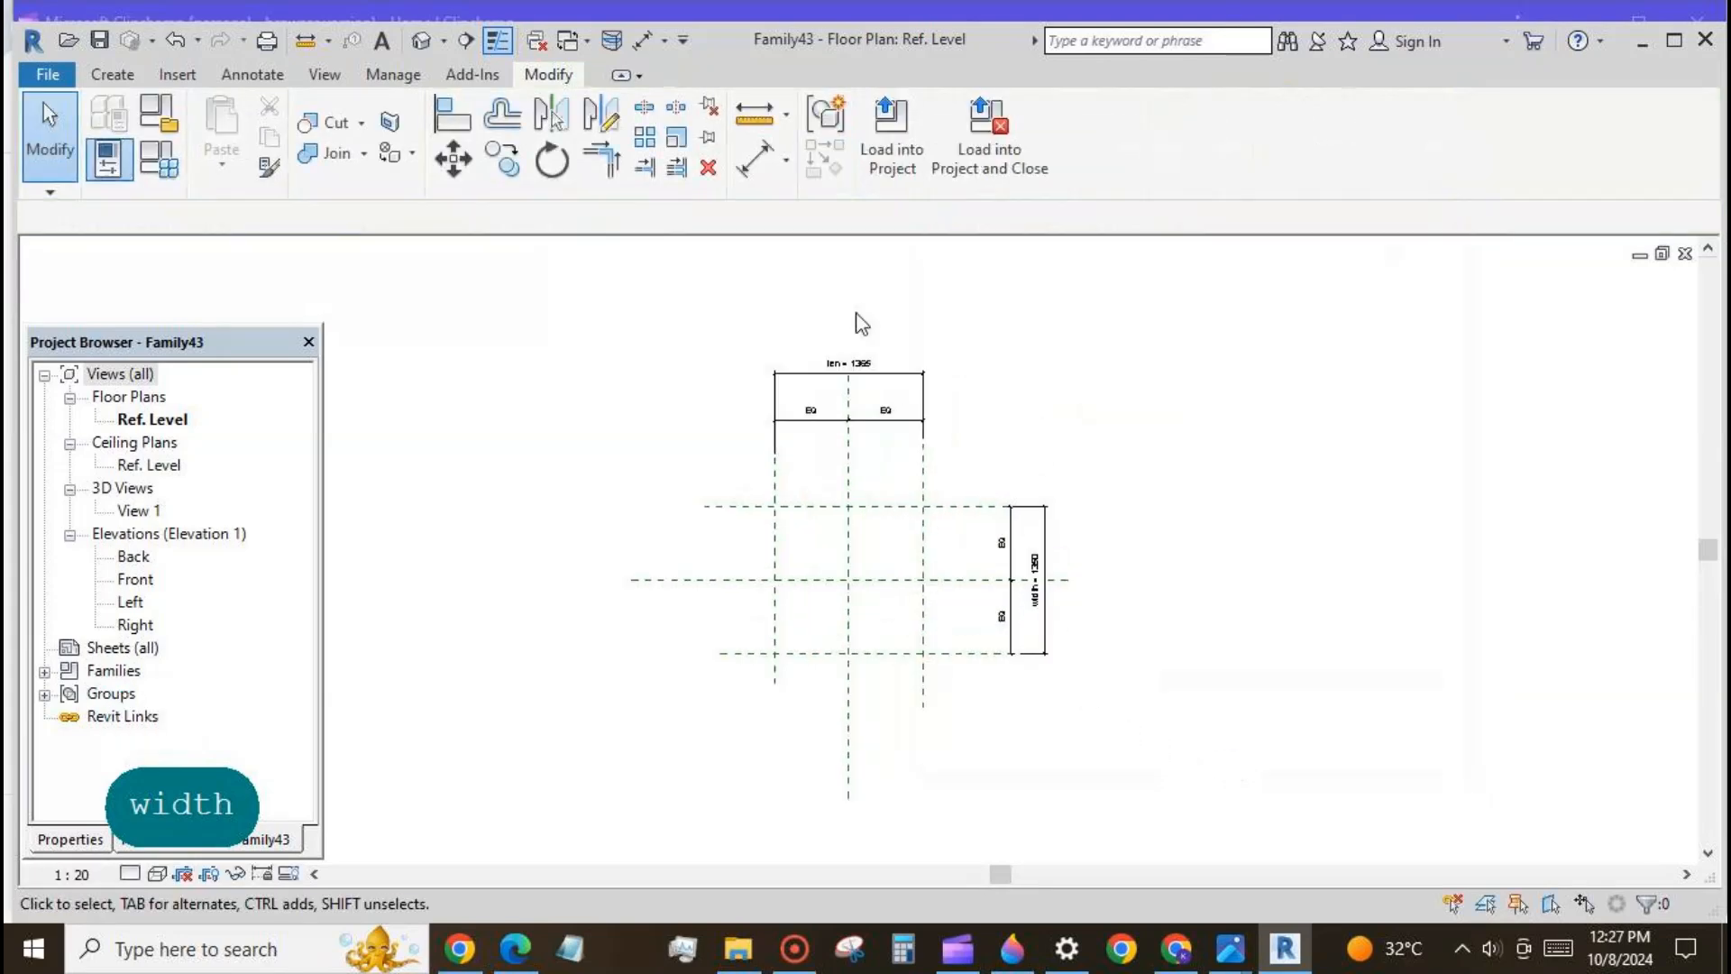
left_click(112, 76)
left_click(222, 157)
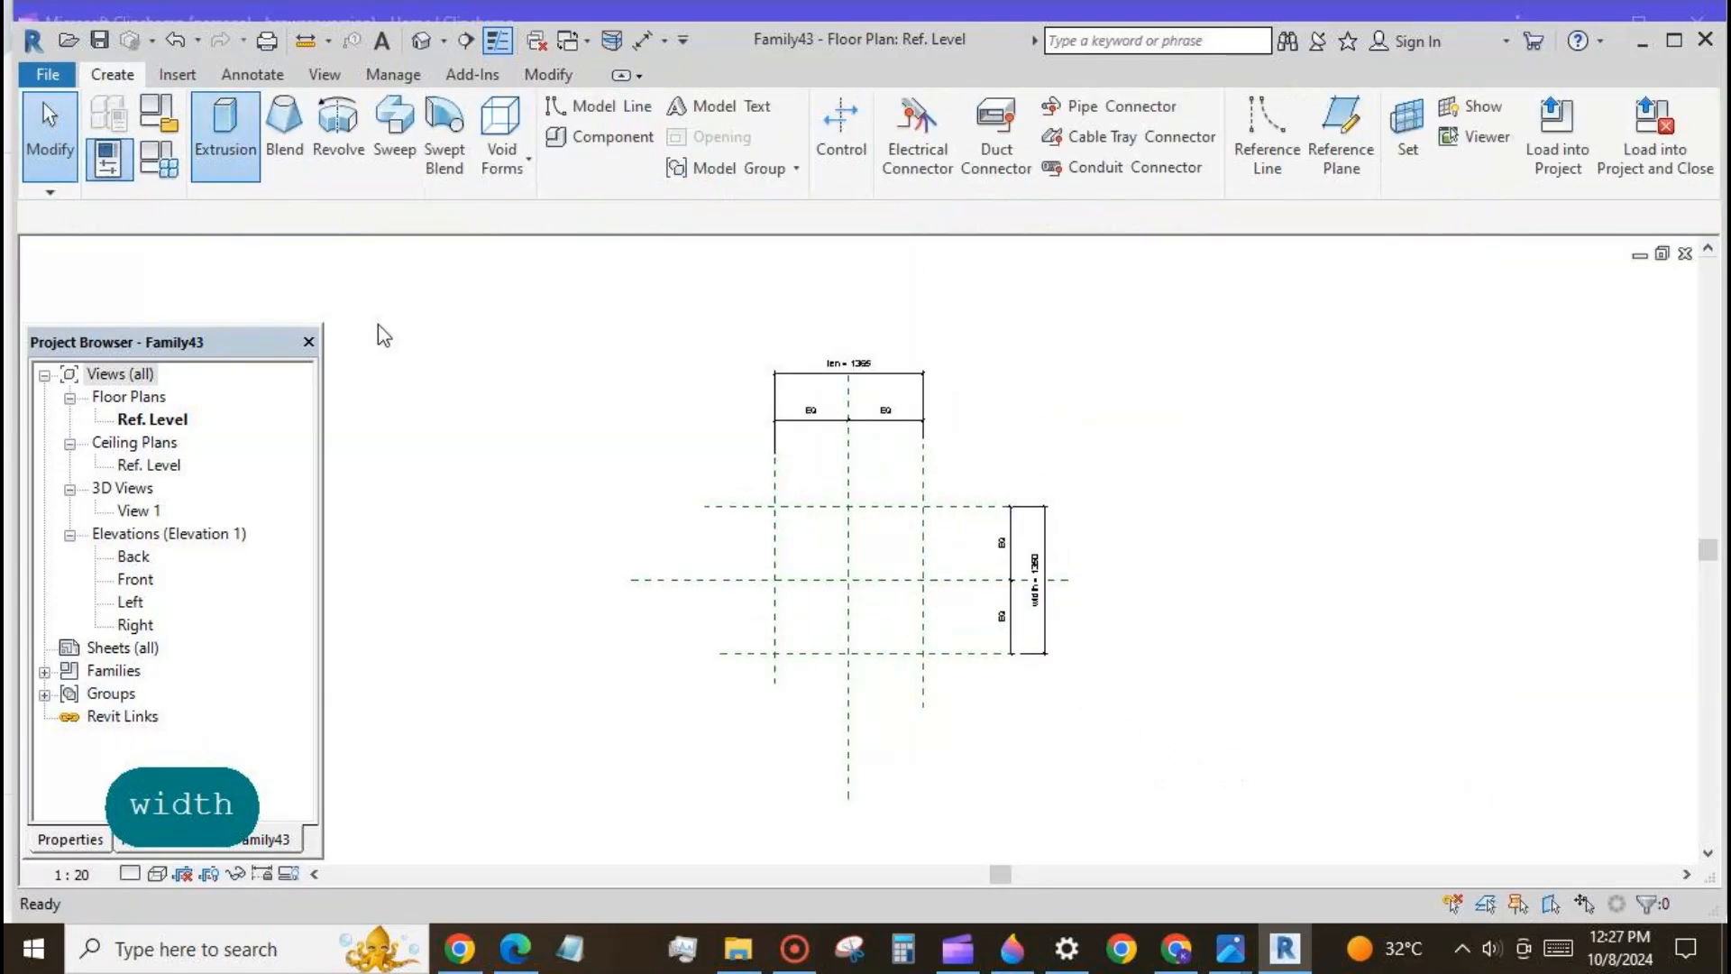
left_click(961, 113)
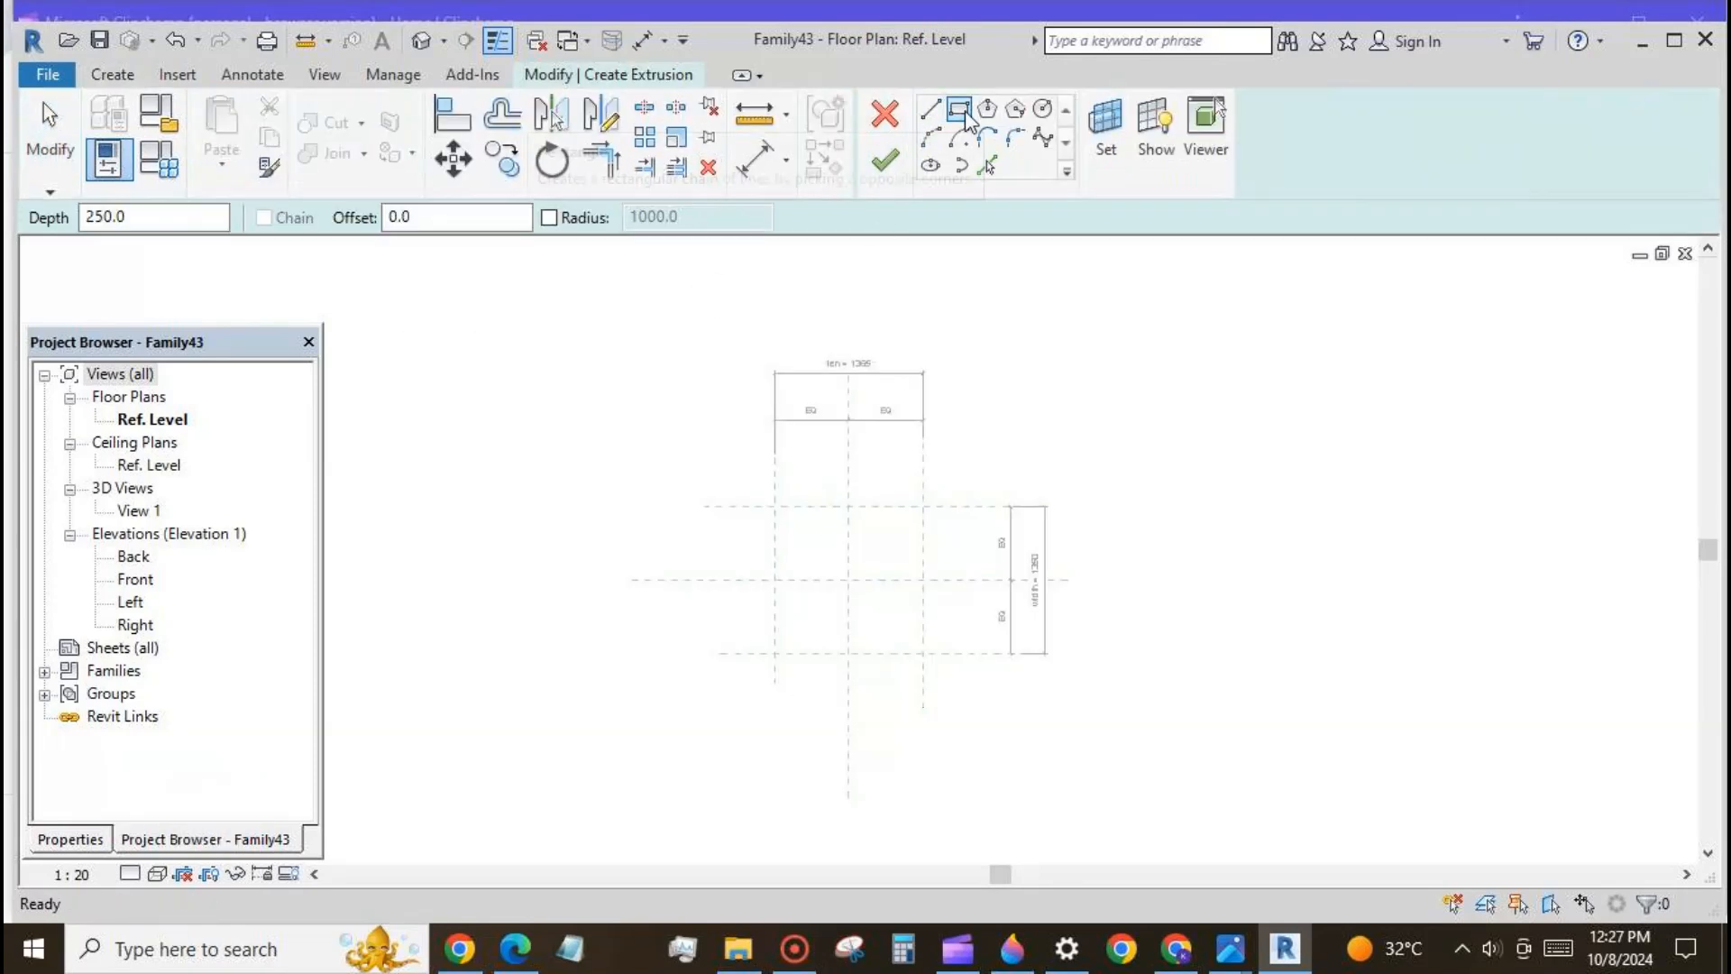
left_click(774, 505)
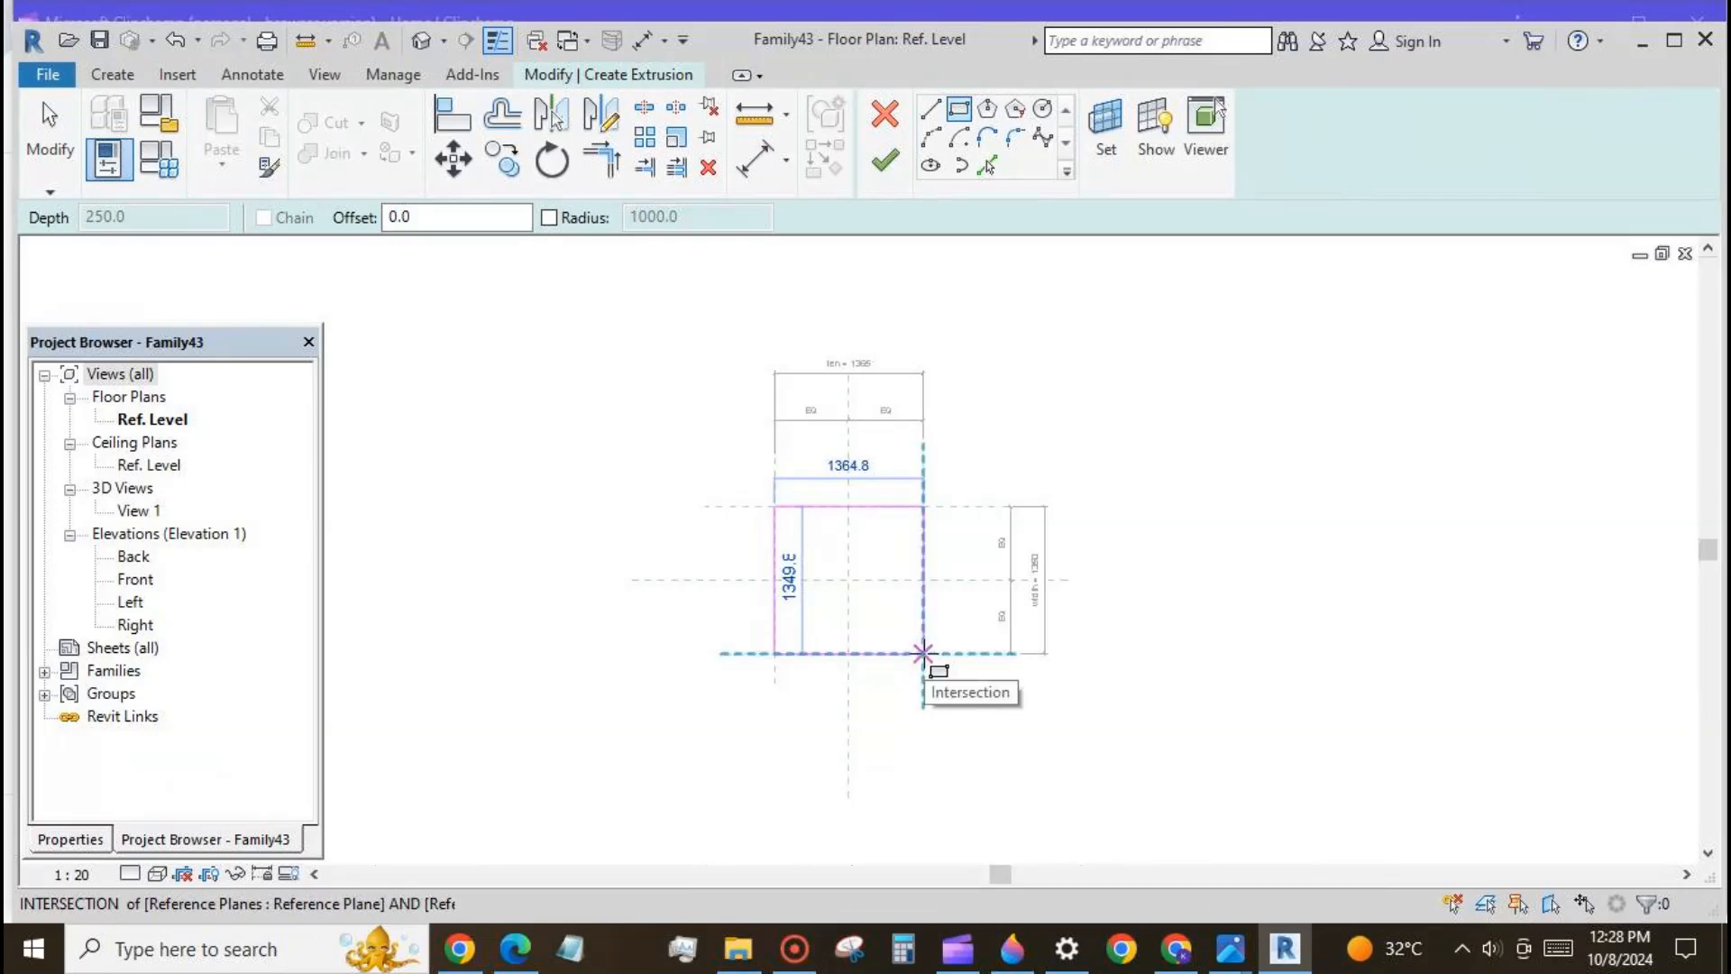
left_click(923, 652)
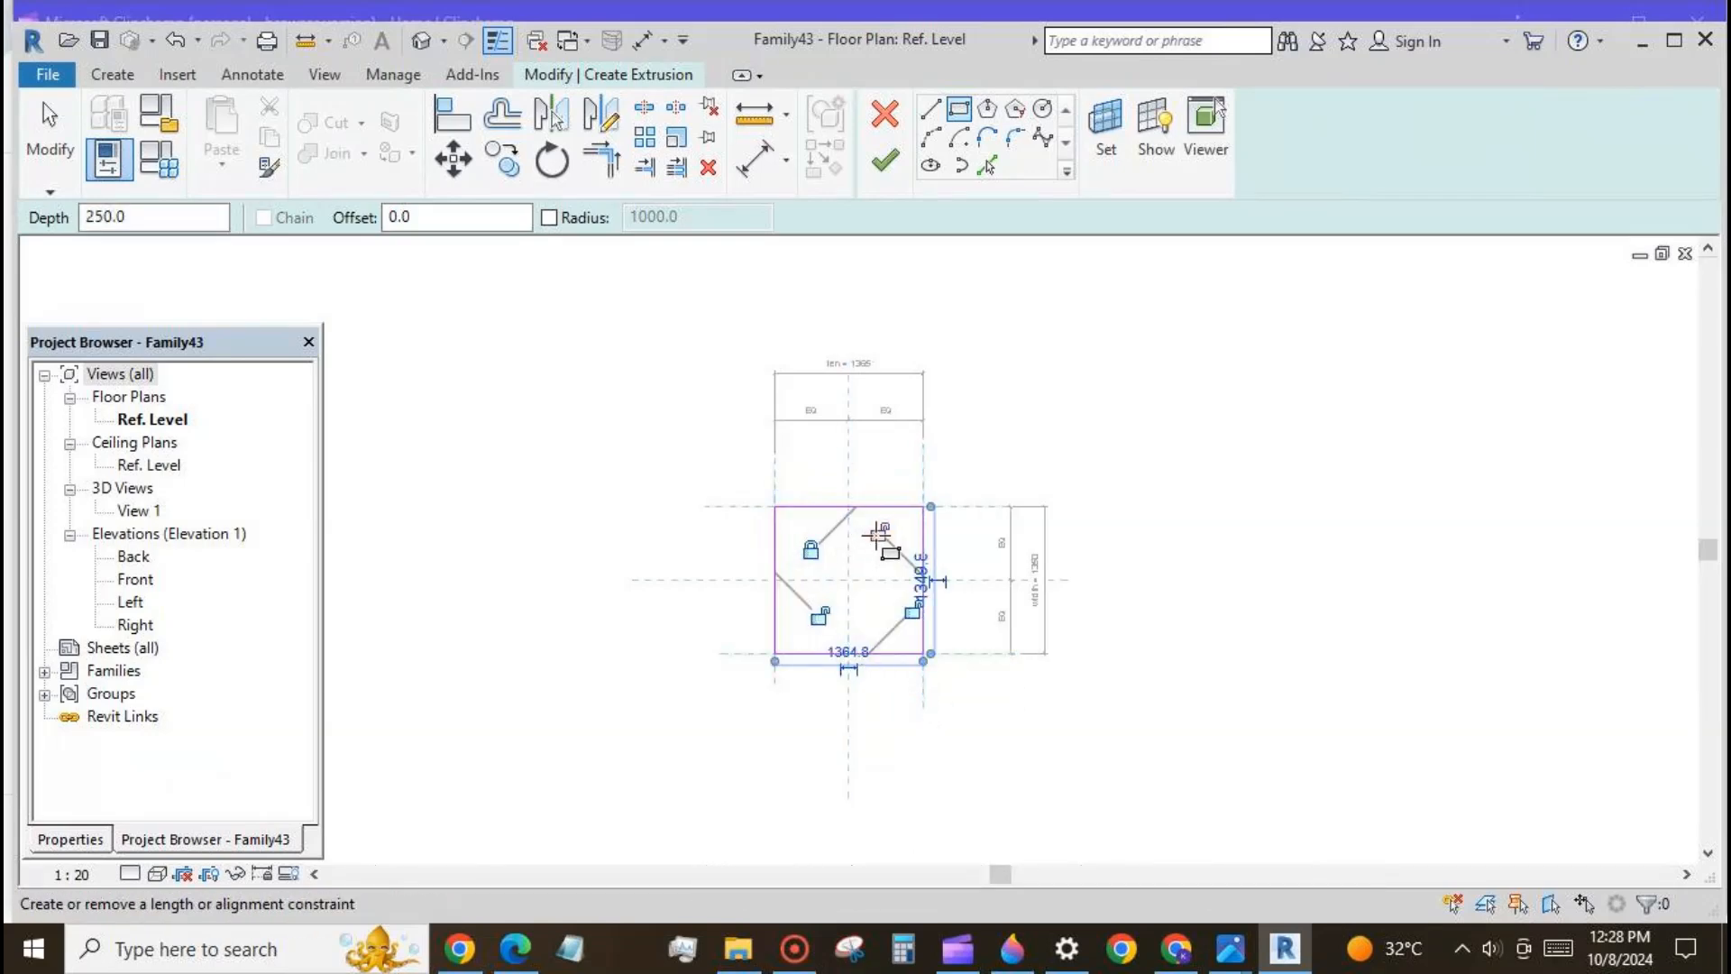
Step: Lock all four rectangle sides to their reference planes and finish the extrusion with a depth of 250
left_click(883, 530)
left_click(819, 616)
left_click(912, 611)
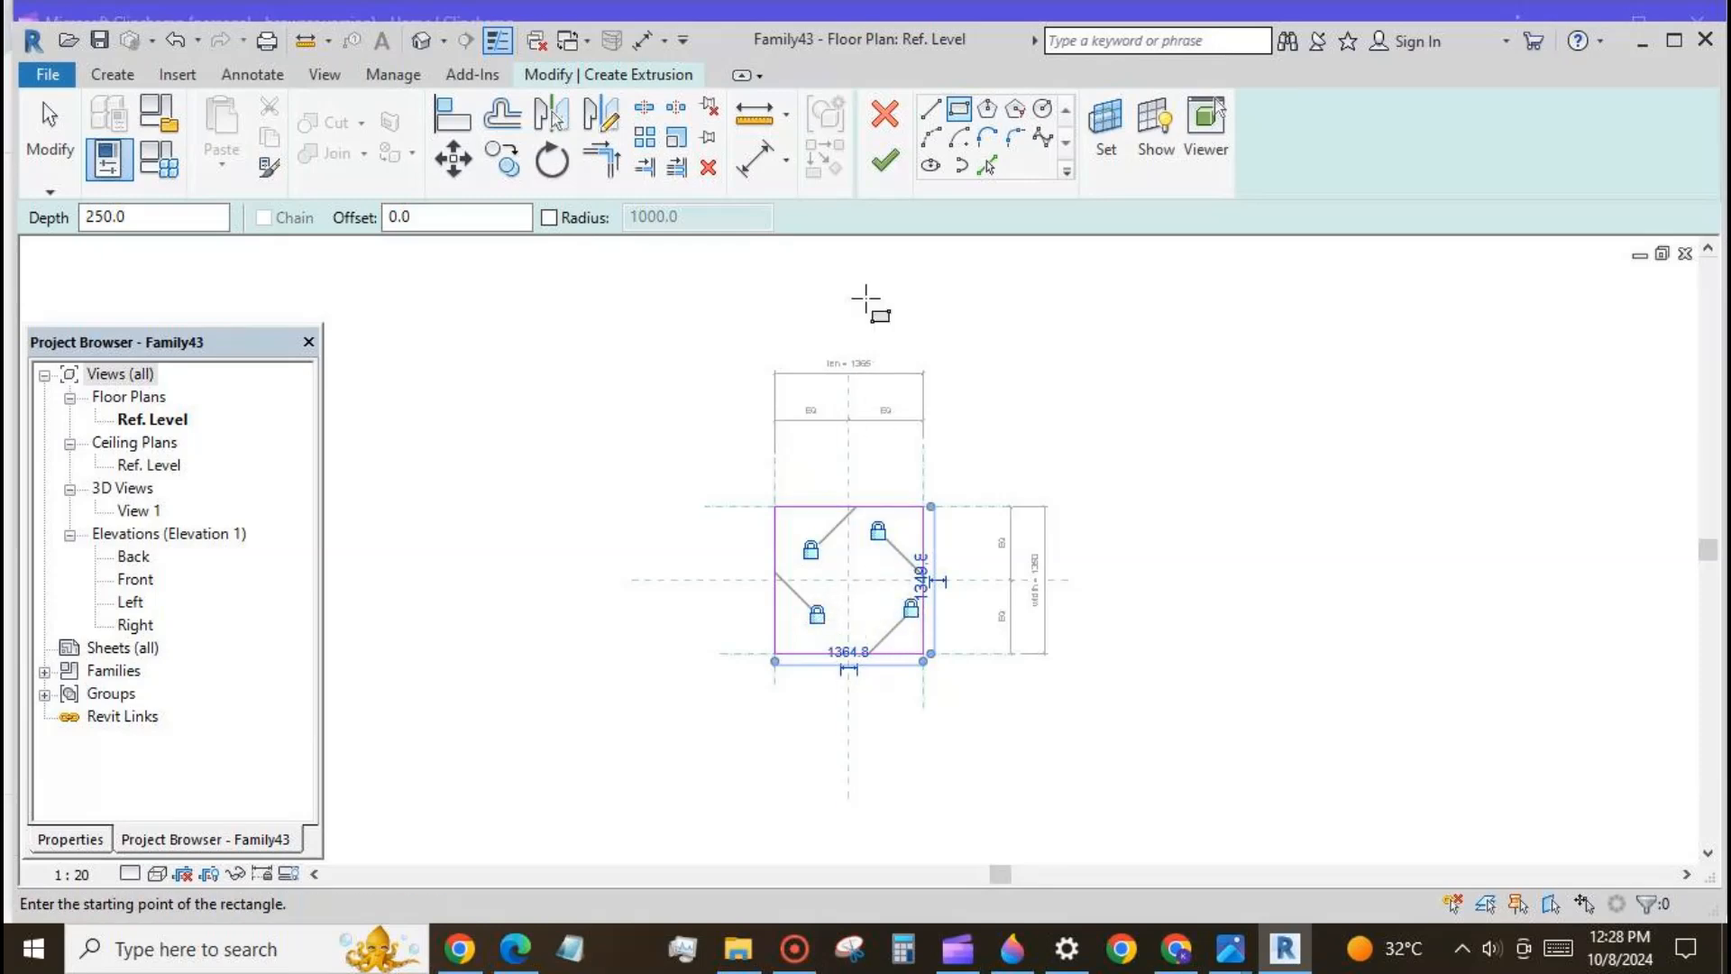
left_click(884, 160)
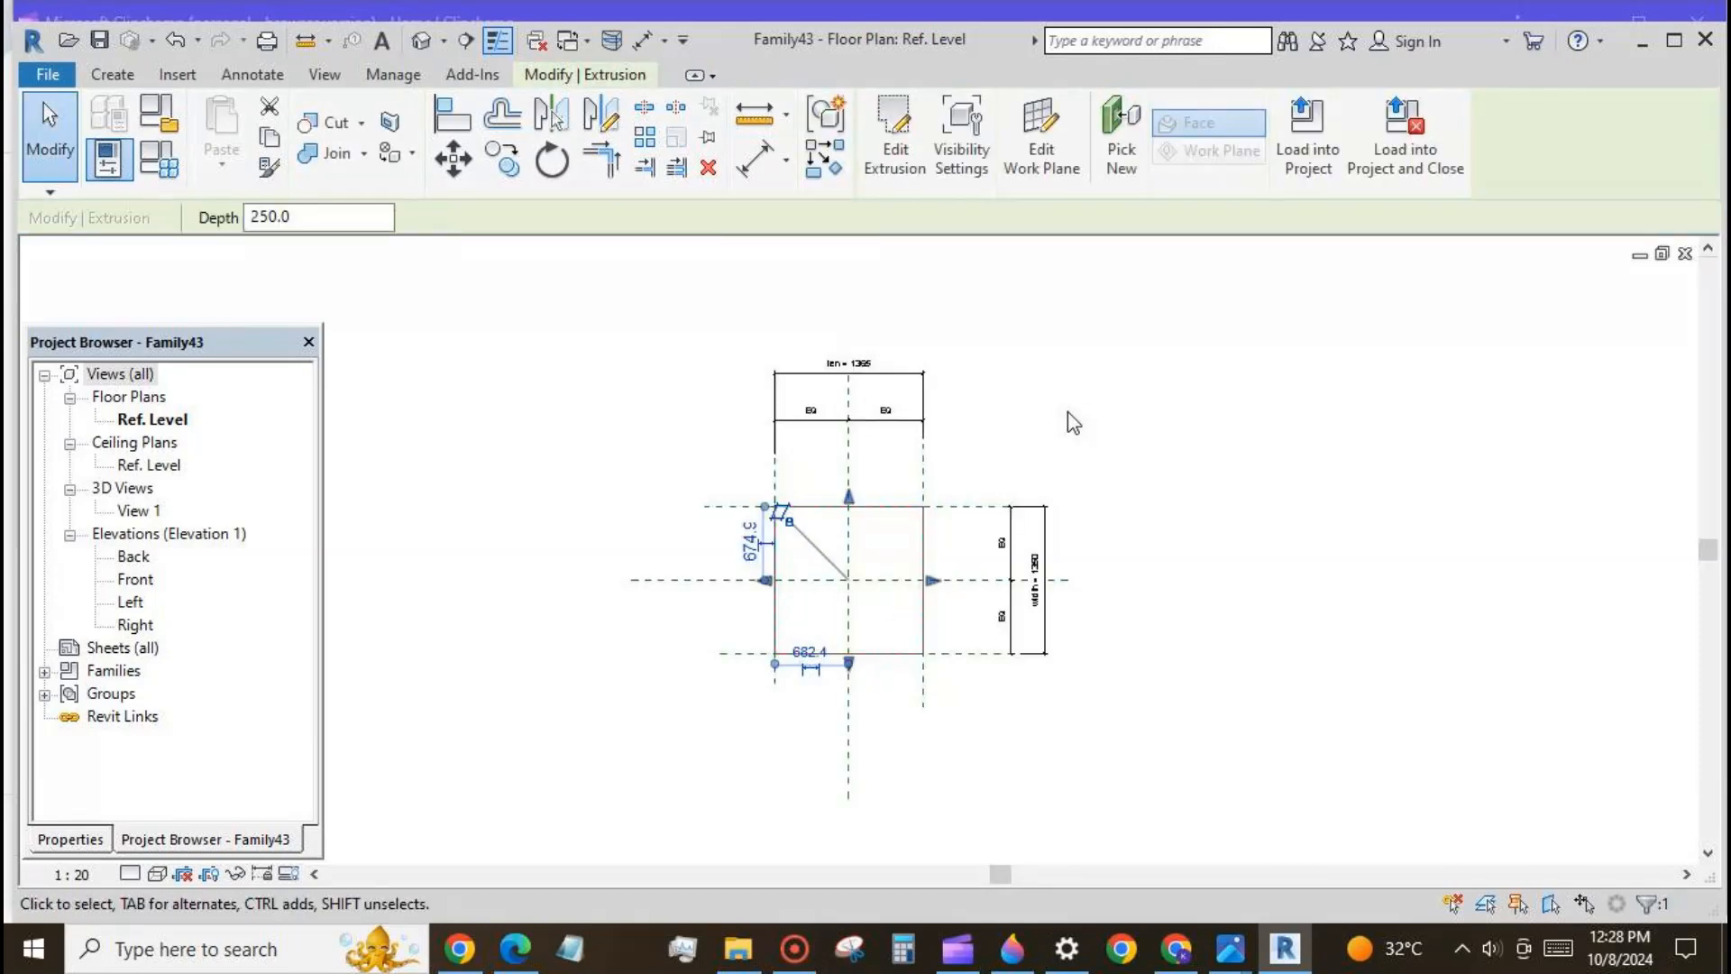
key("Escape")
Step: In the Front elevation, draw a horizontal reference plane about 411 mm above the Ref. Level, over the extrusion
double_click(137, 580)
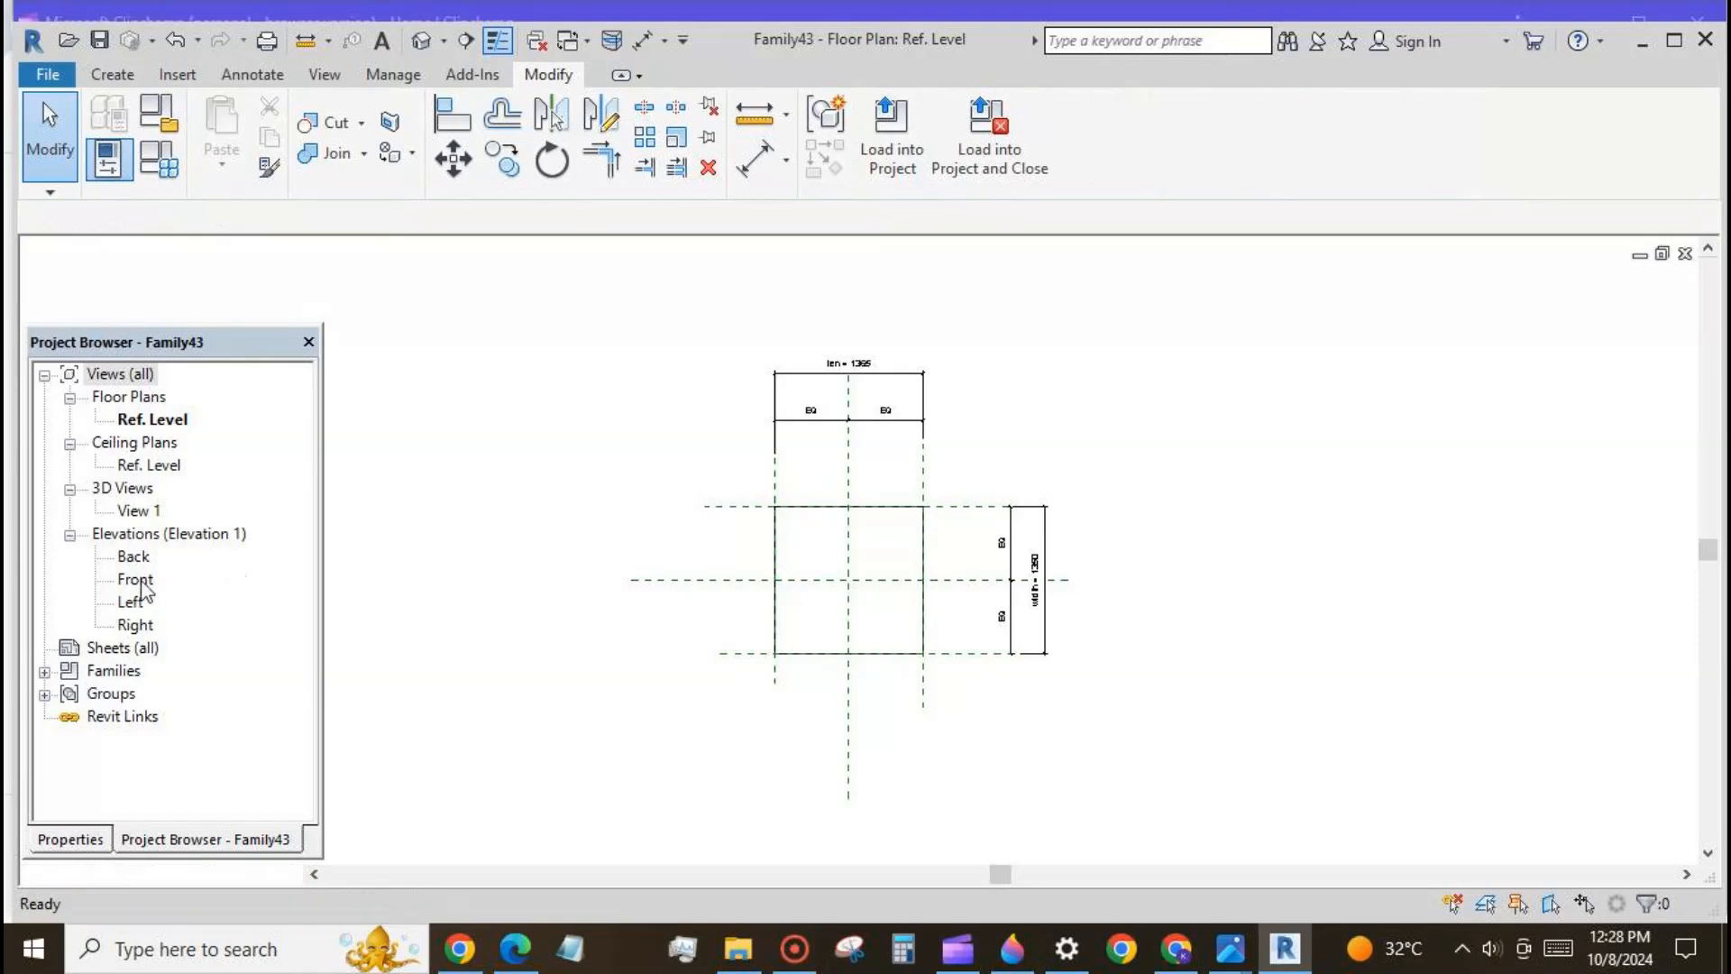
key("z")
key("a")
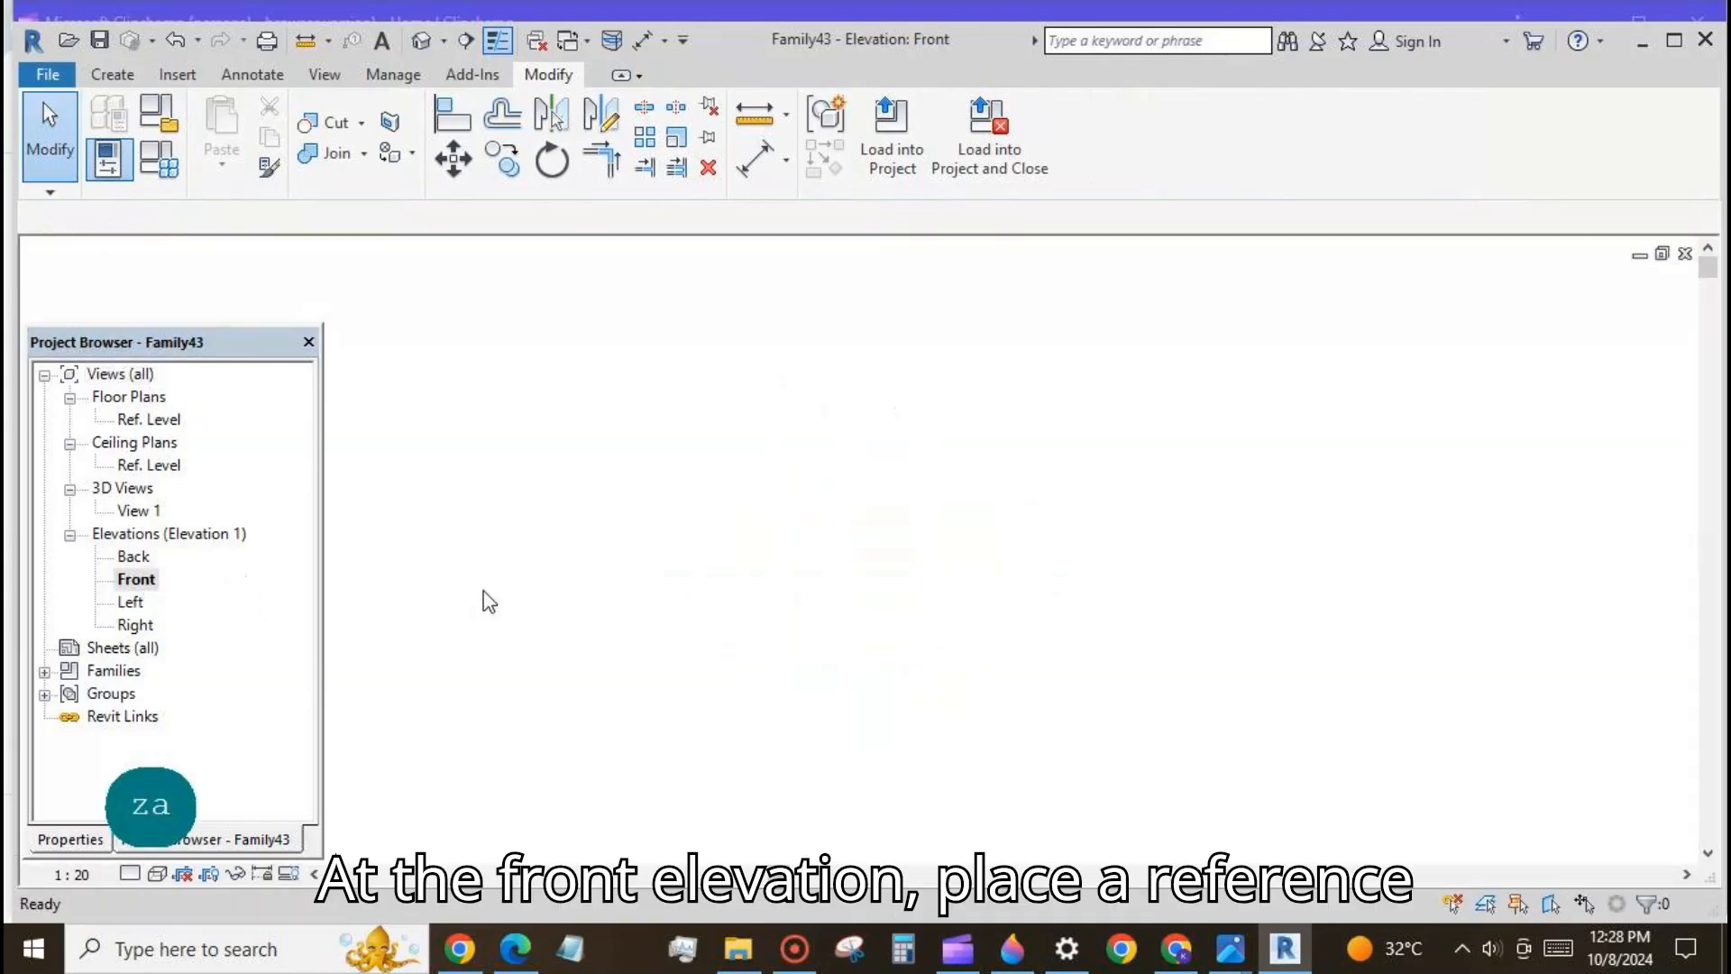
left_click(113, 74)
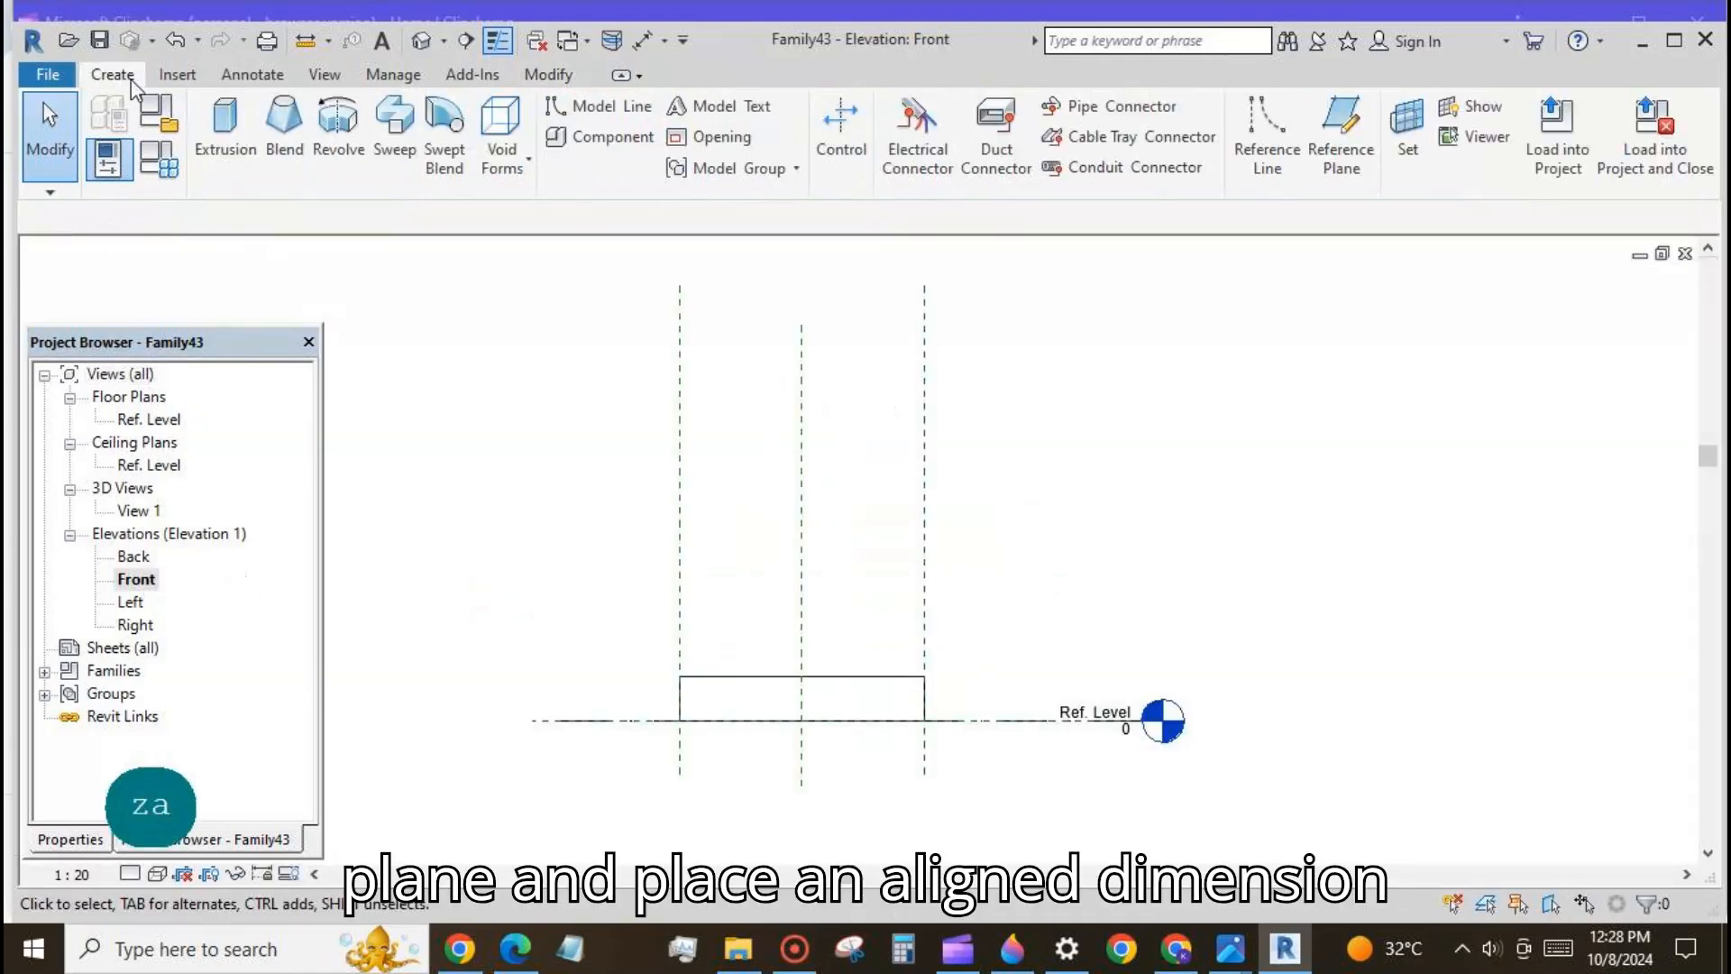
left_click(1341, 119)
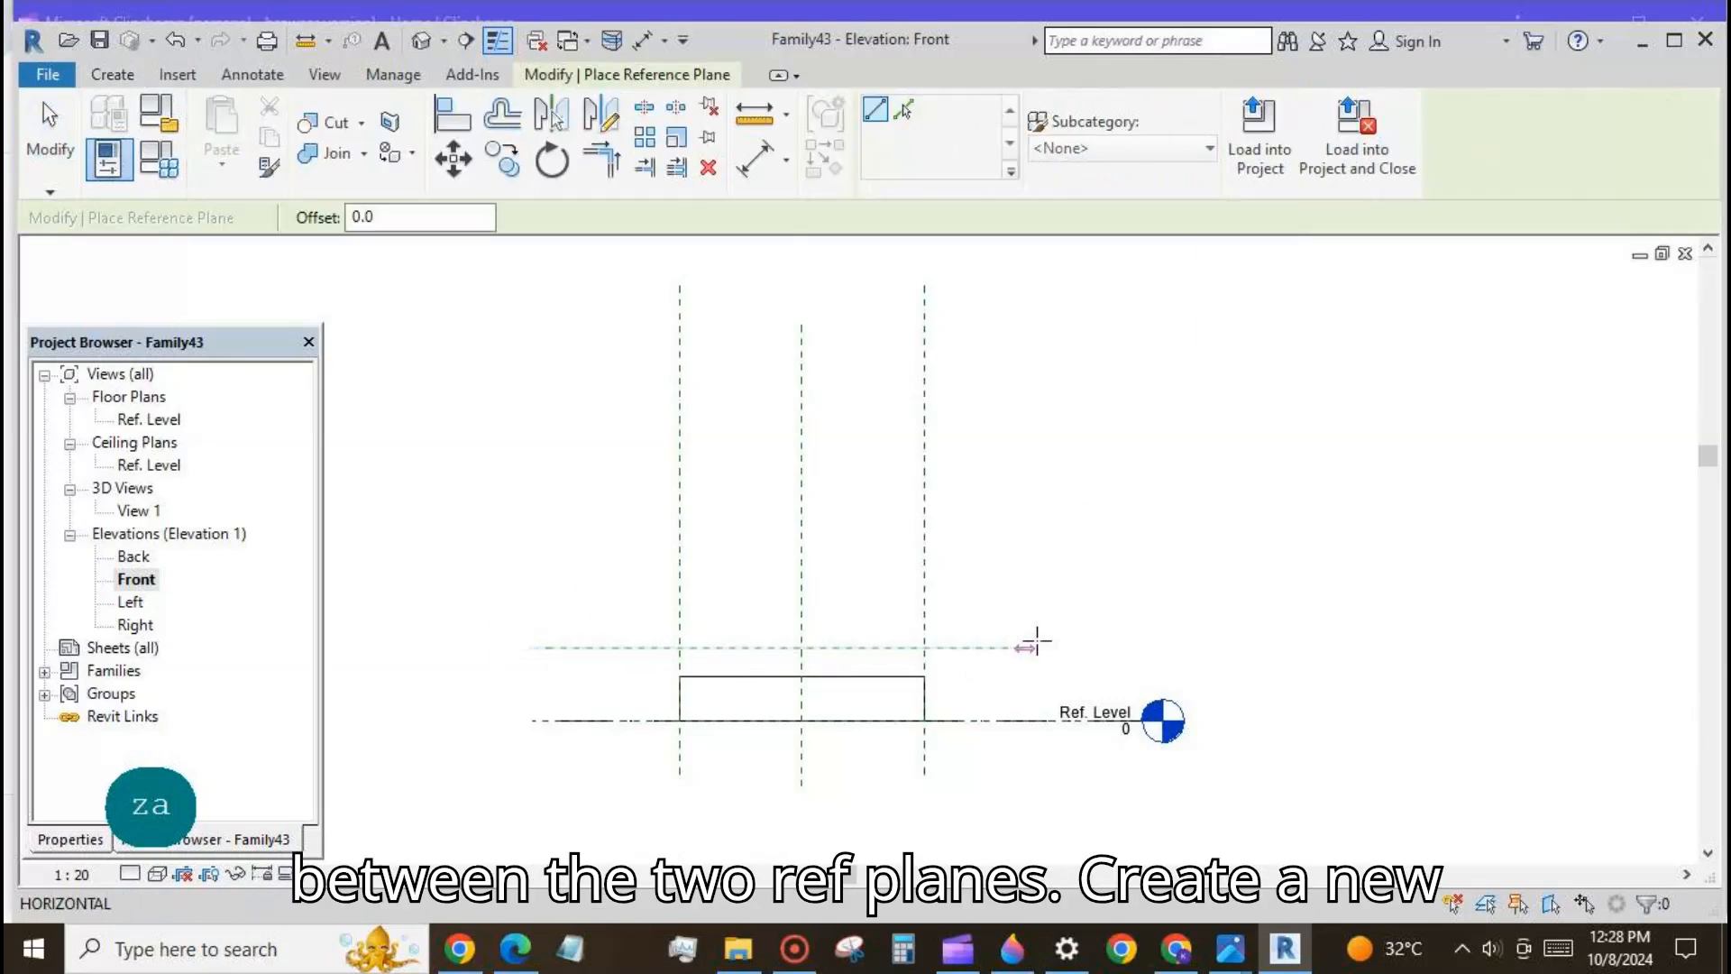
left_click(1070, 646)
Step: Place an aligned dimension between the Ref. Level and the horizontal reference plane above the extrusion
left_click(755, 160)
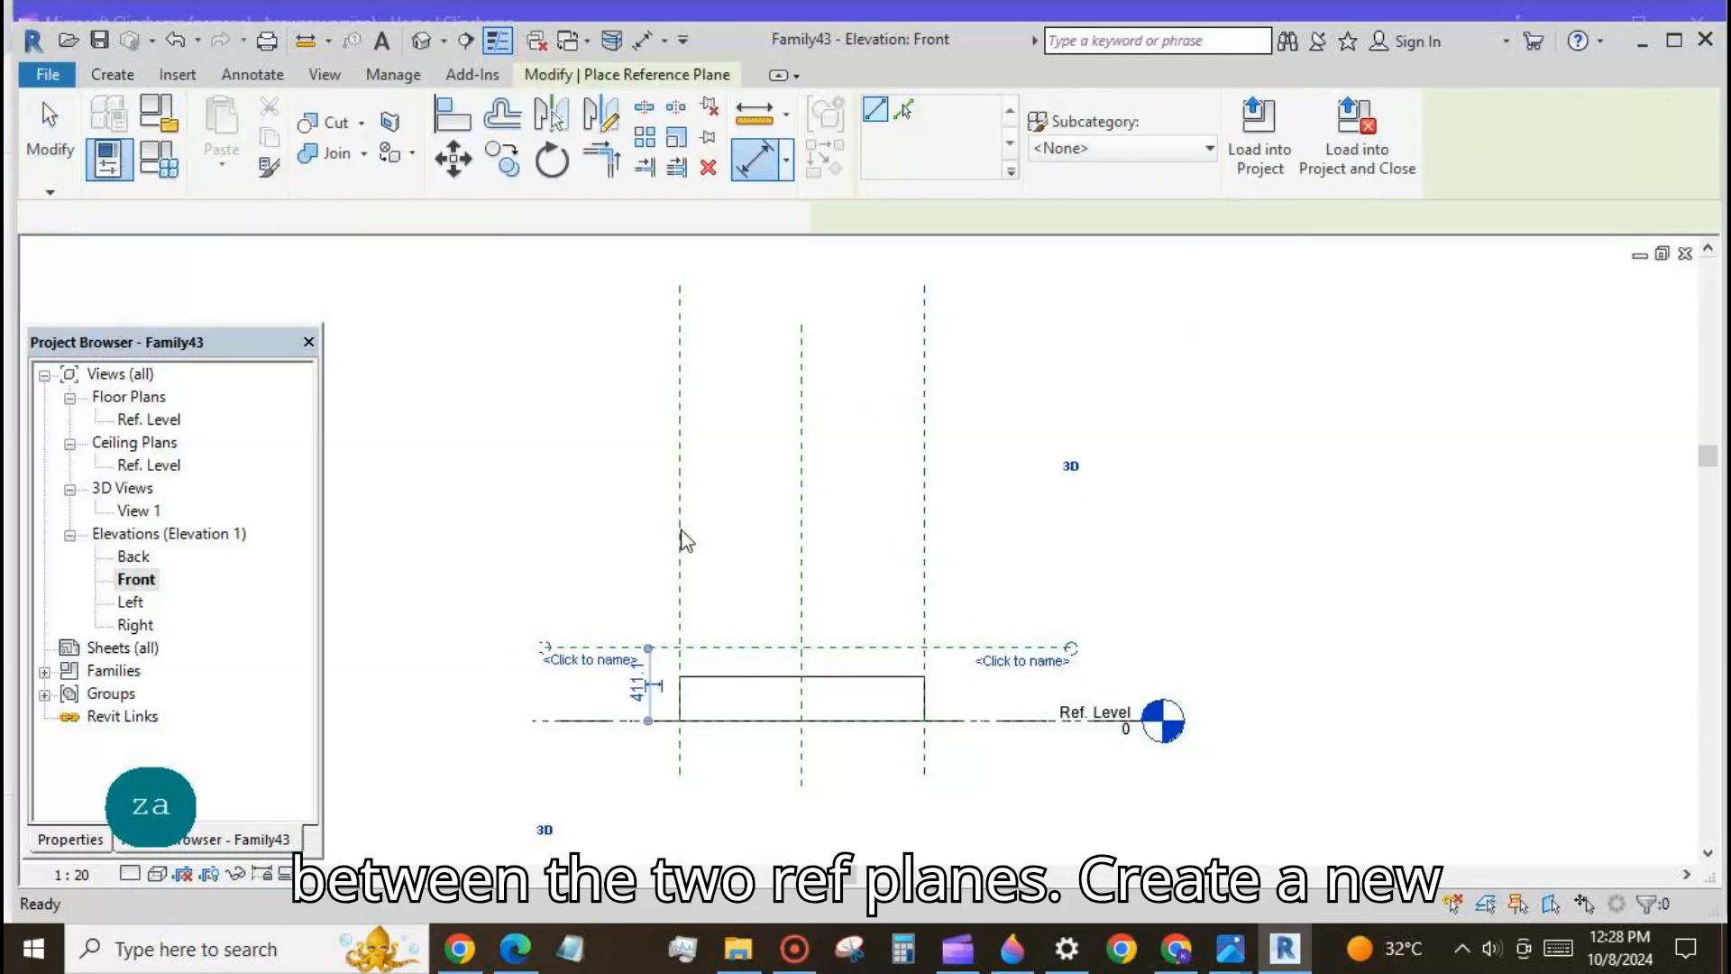
left_click(543, 720)
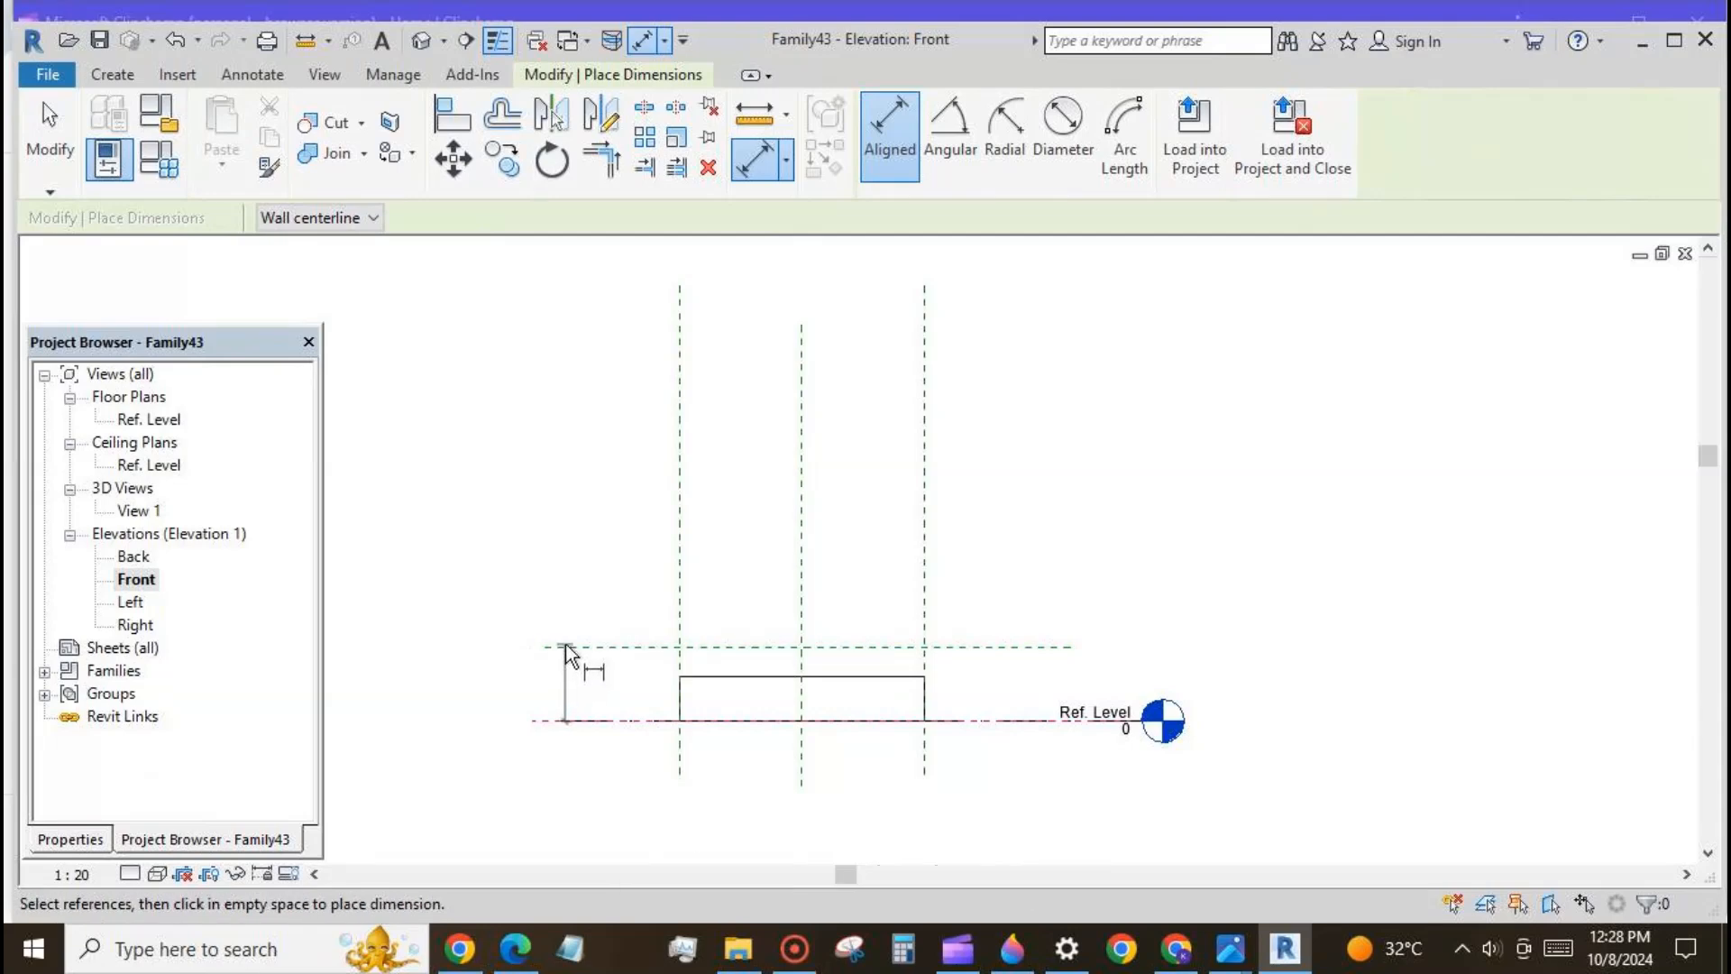
left_click(565, 647)
left_click(527, 595)
left_click(50, 149)
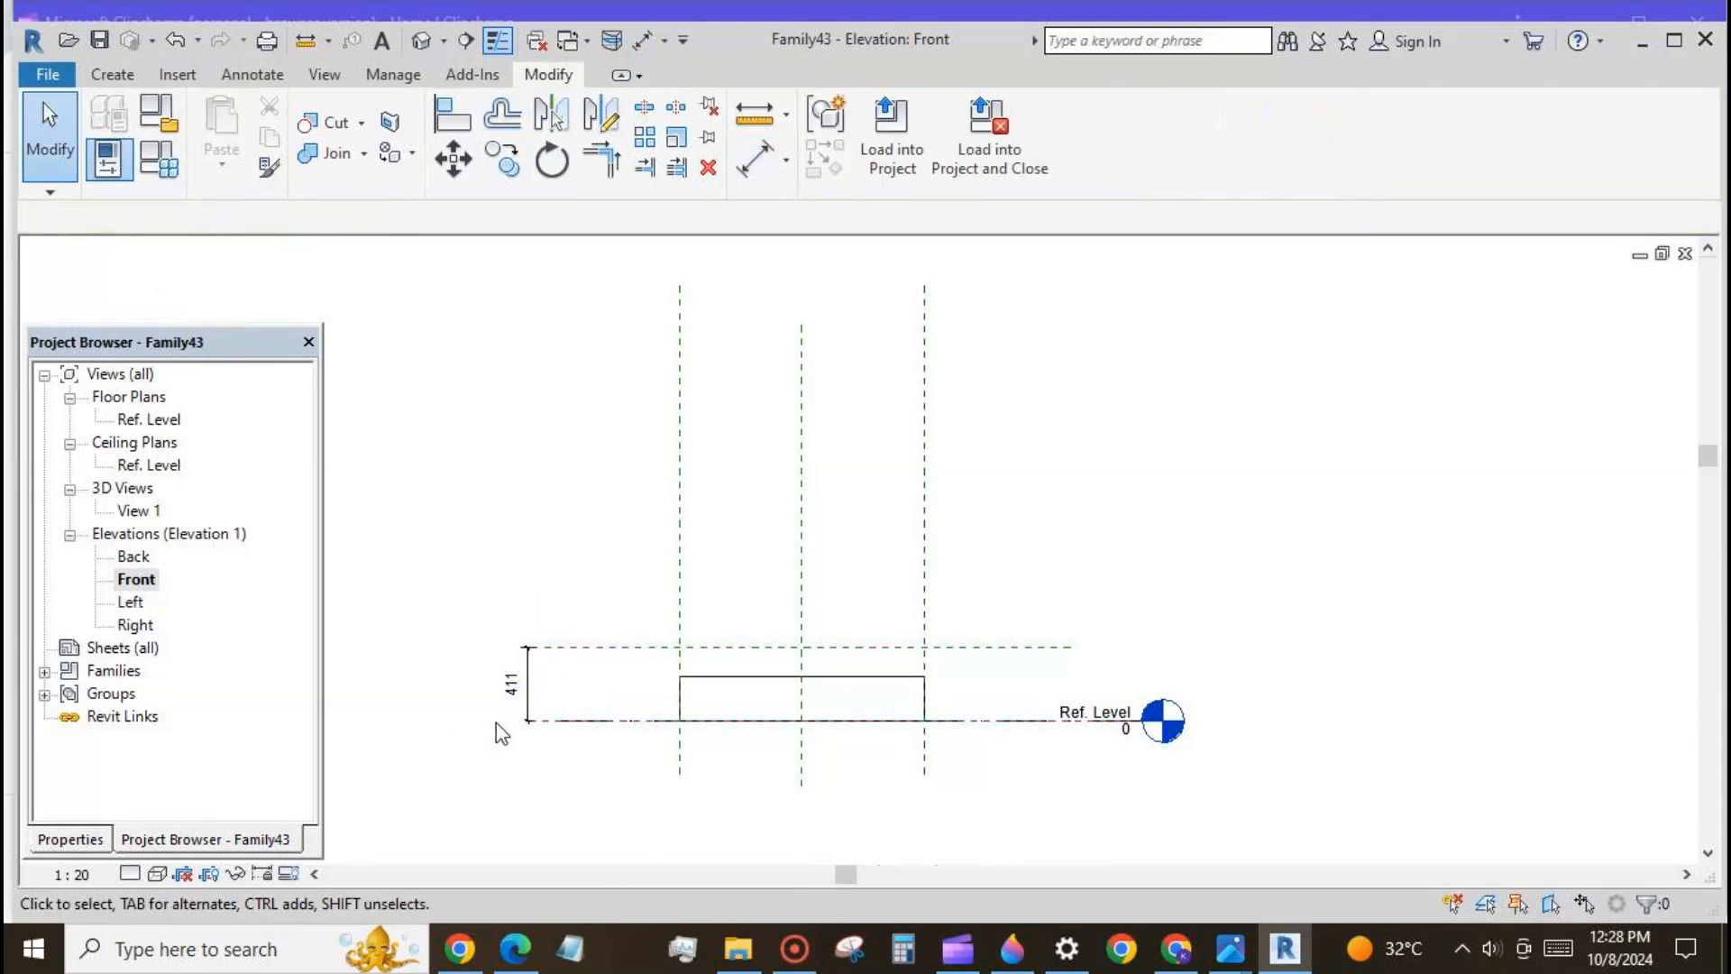
Step: Label the vertical height dimension with a new family type parameter named ht
left_click(514, 684)
left_click(1129, 133)
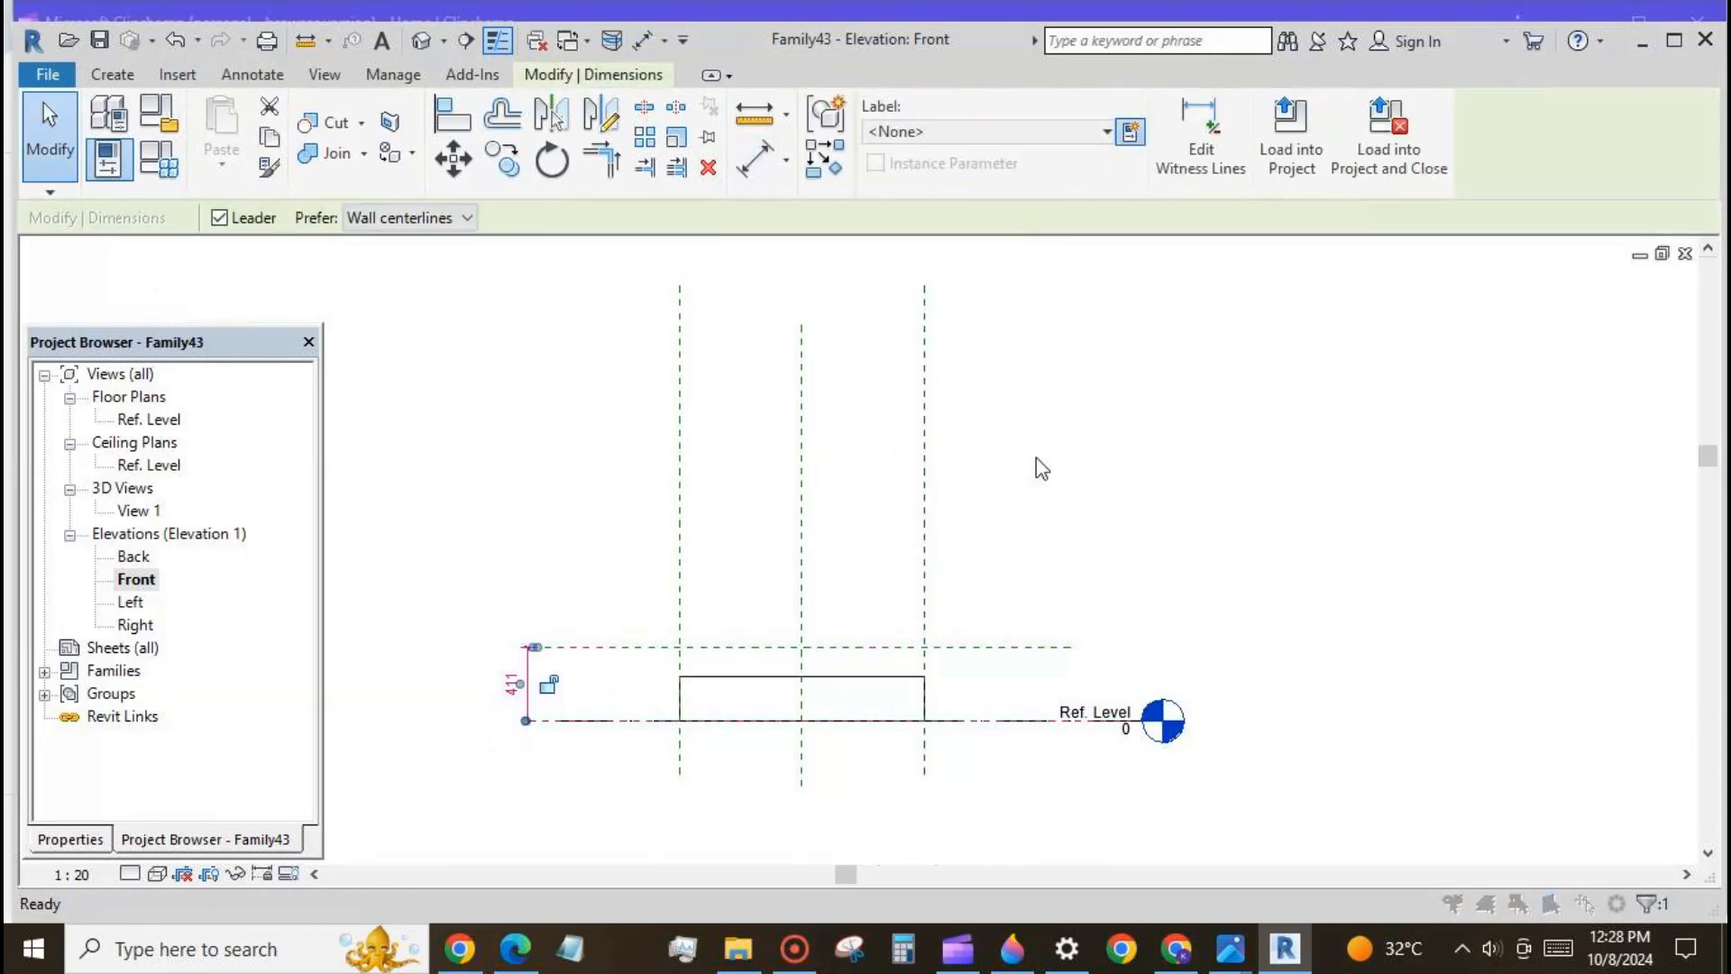
type("ht")
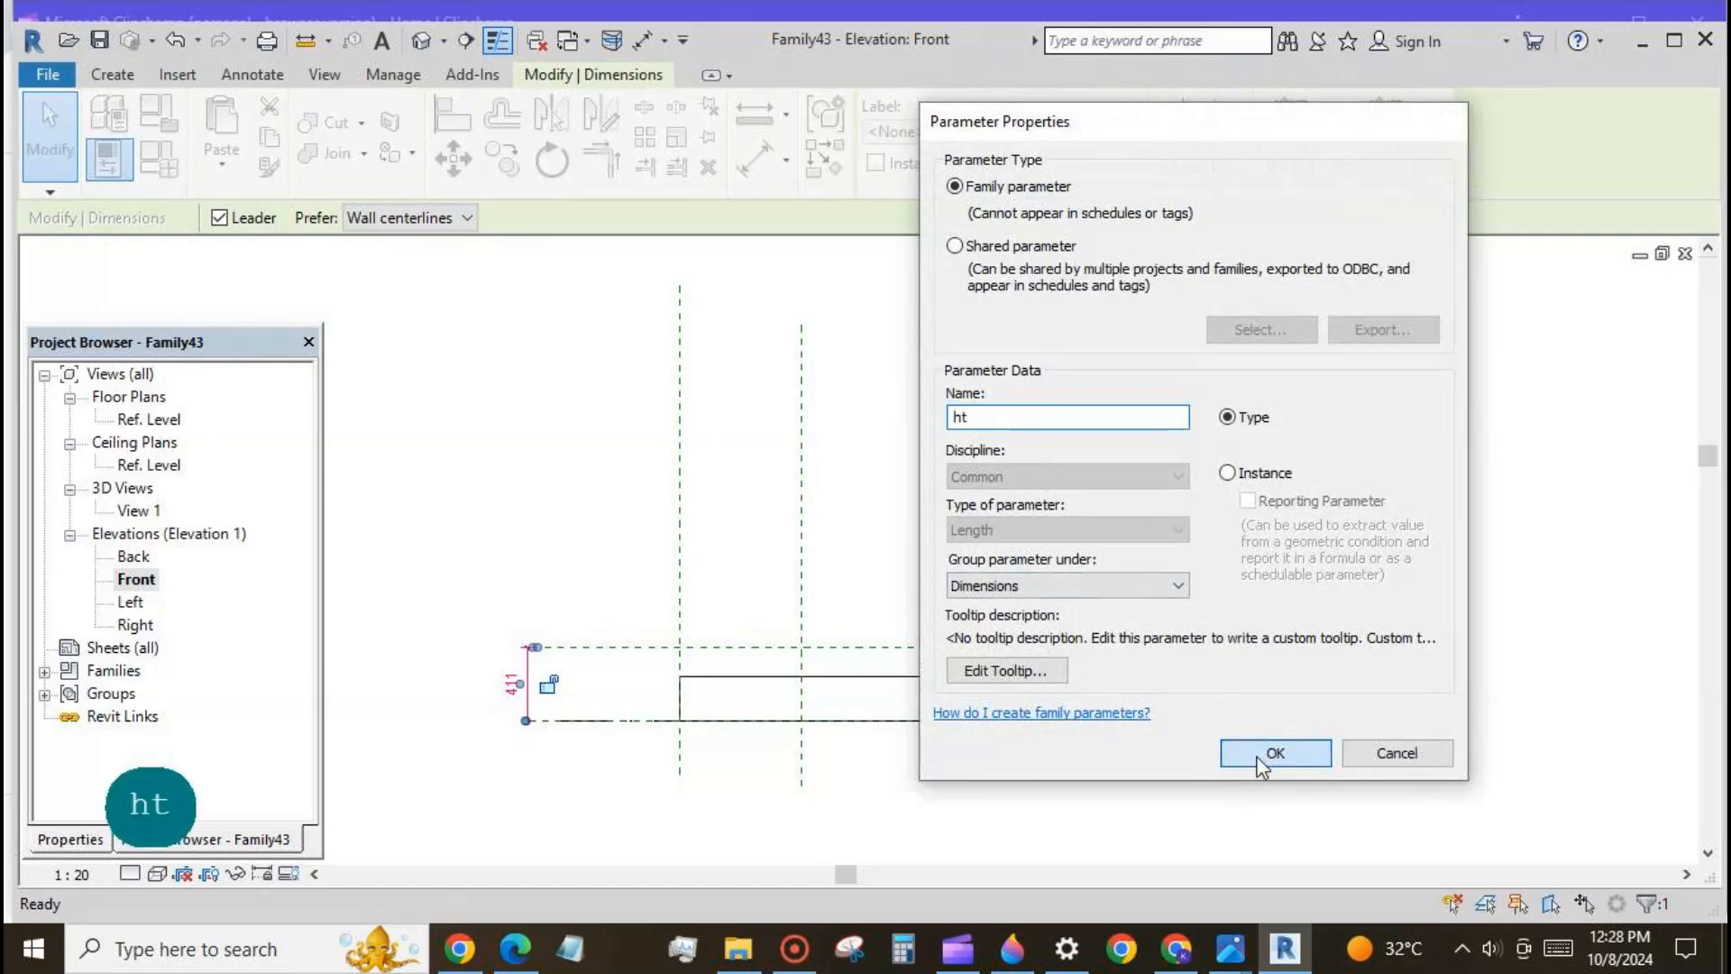
left_click(1274, 752)
key("Escape")
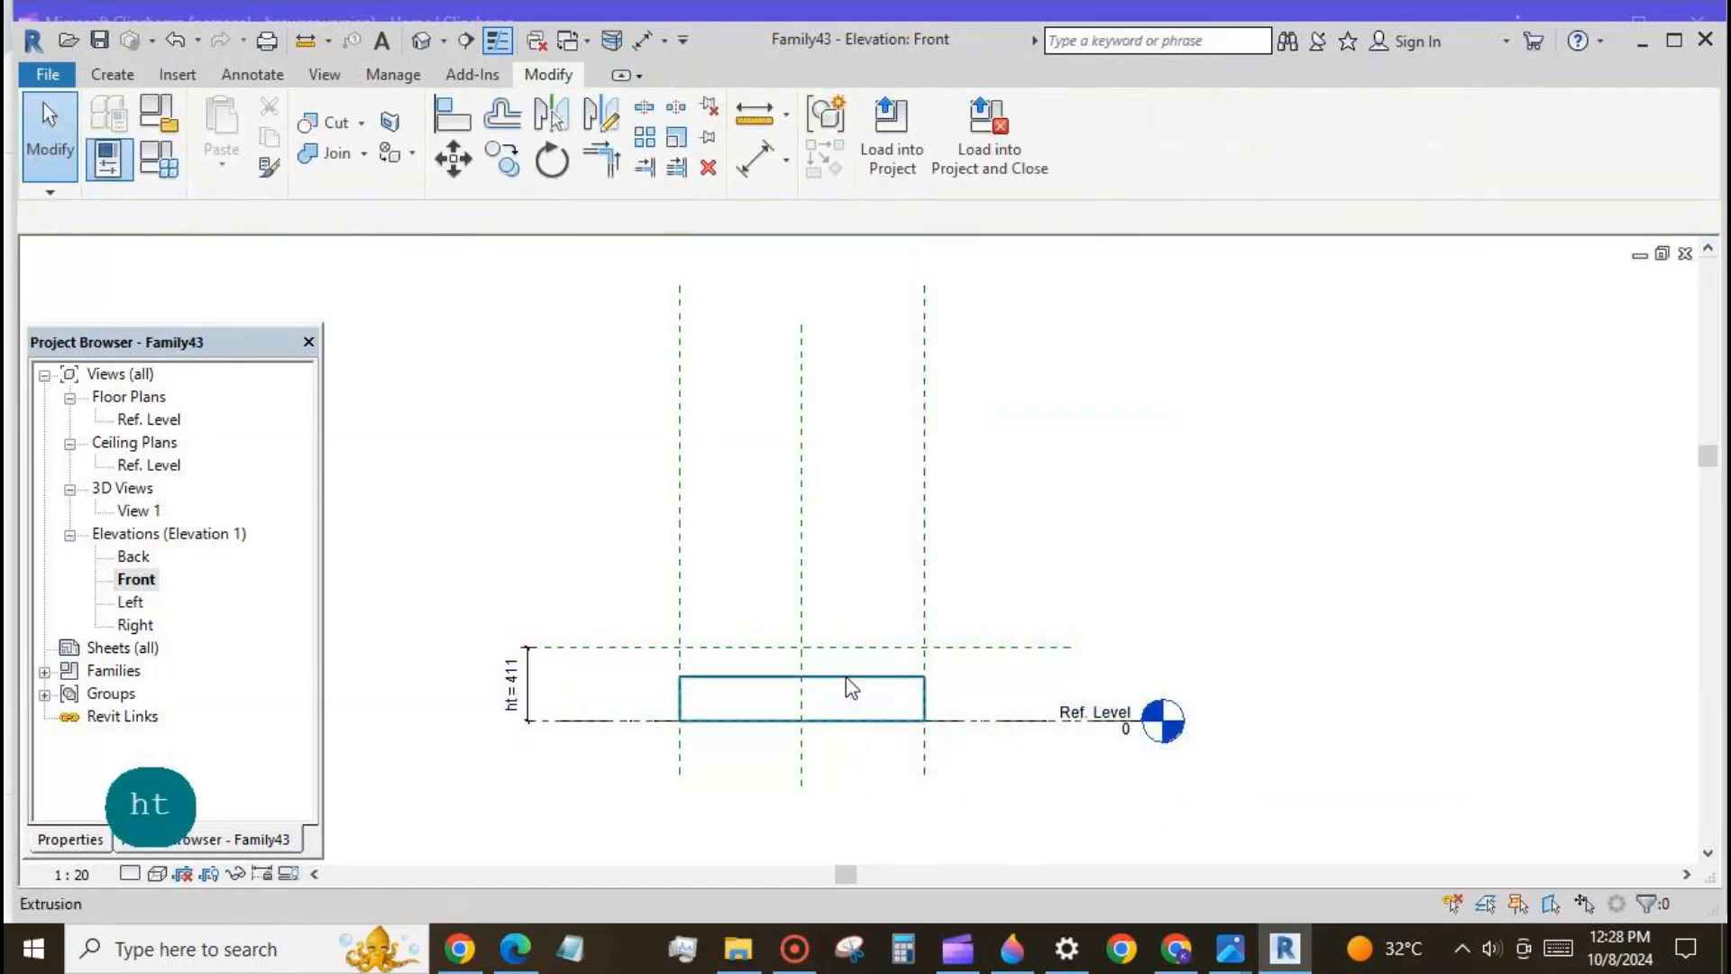
Step: Stretch the extrusion's top face up to the upper reference plane and lock it there
left_click(845, 679)
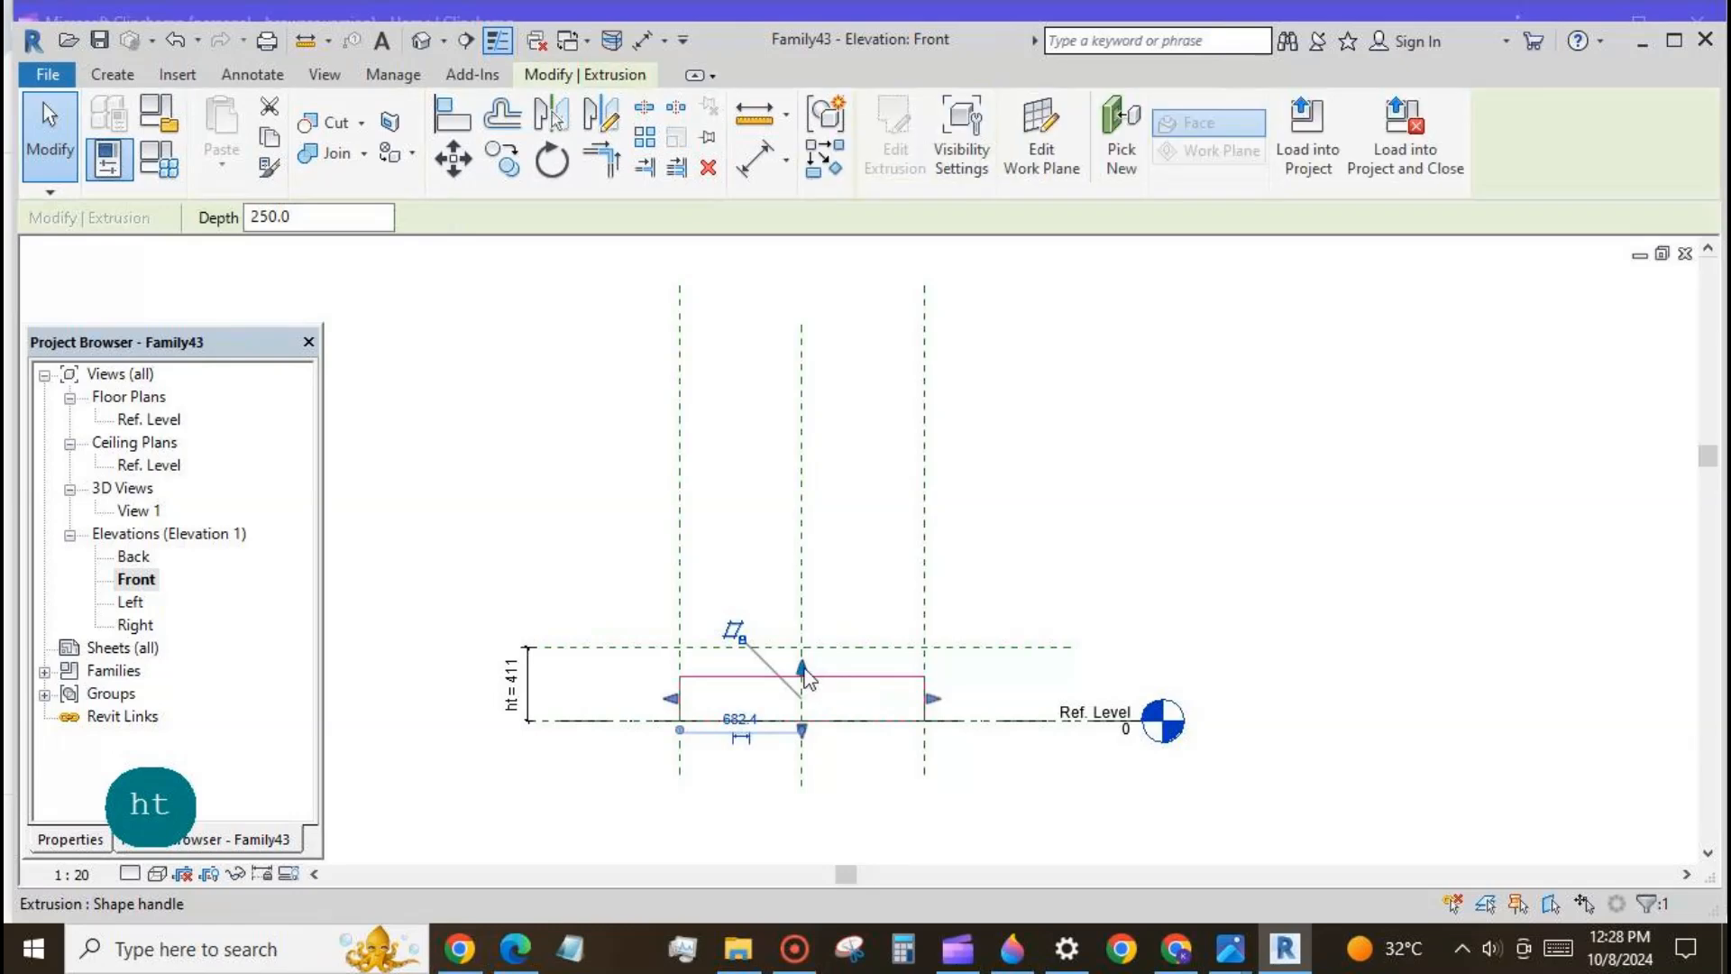
mouse_move(804, 678)
left_mouse_down()
mouse_move(799, 610)
mouse_move(803, 646)
left_mouse_up()
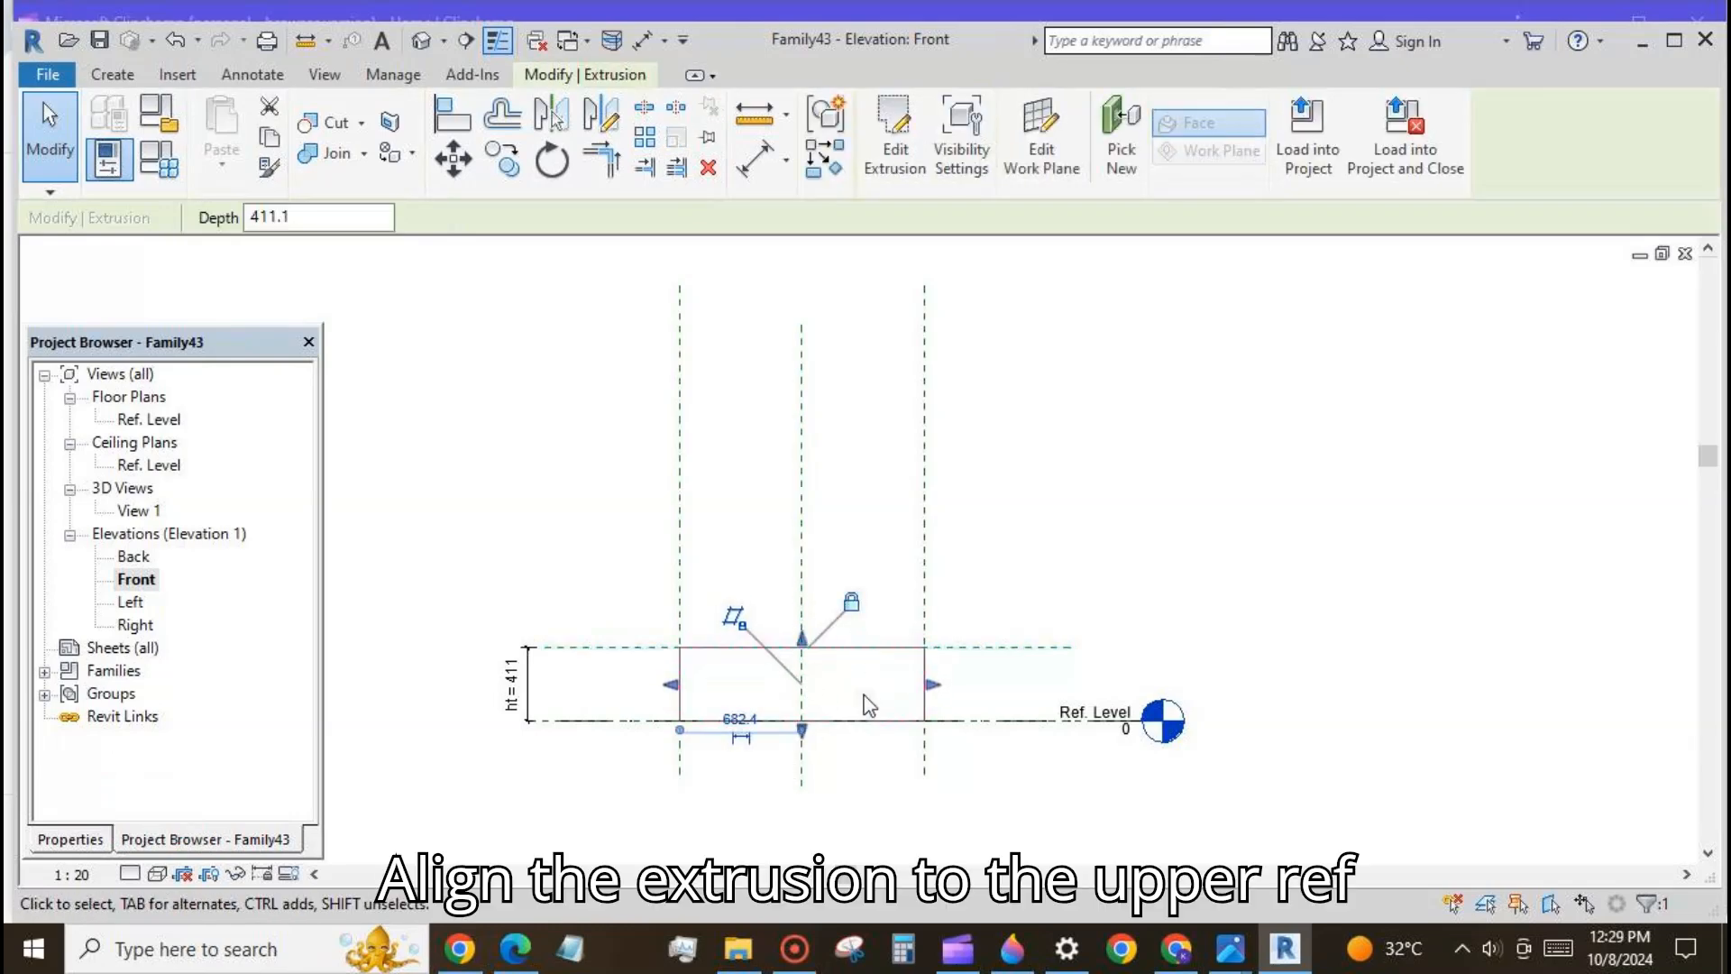
left_click(854, 775)
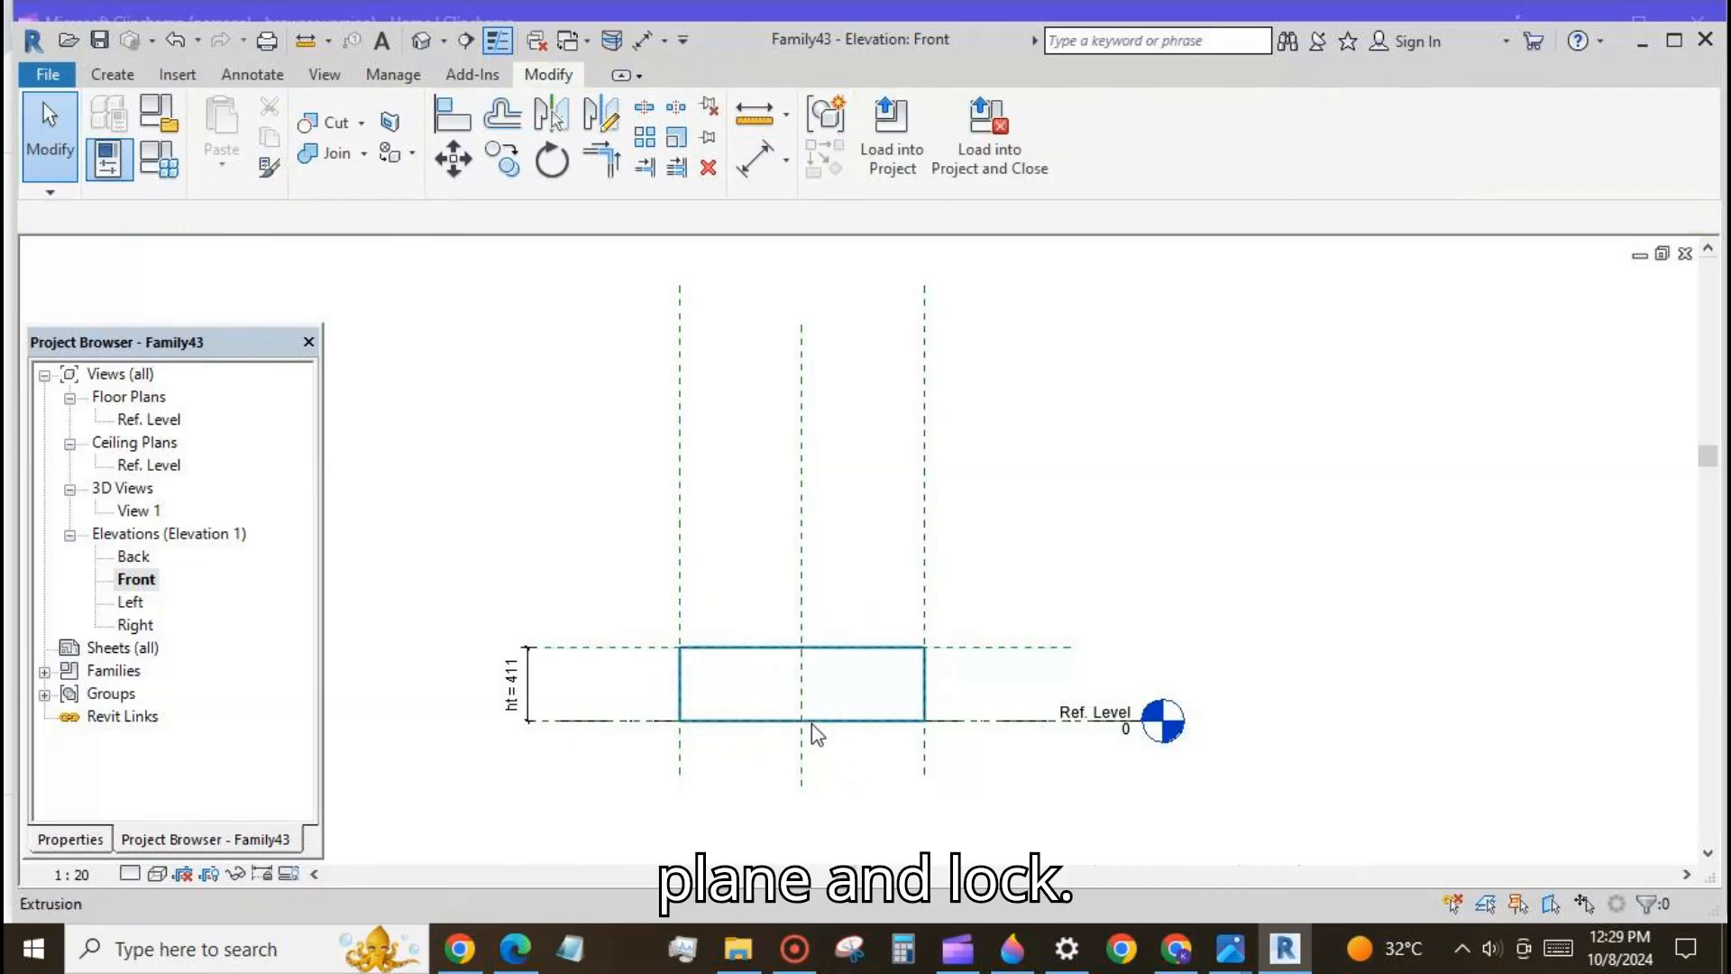
Step: Align the extrusion's bottom face to the Ref. Level
left_click(811, 723)
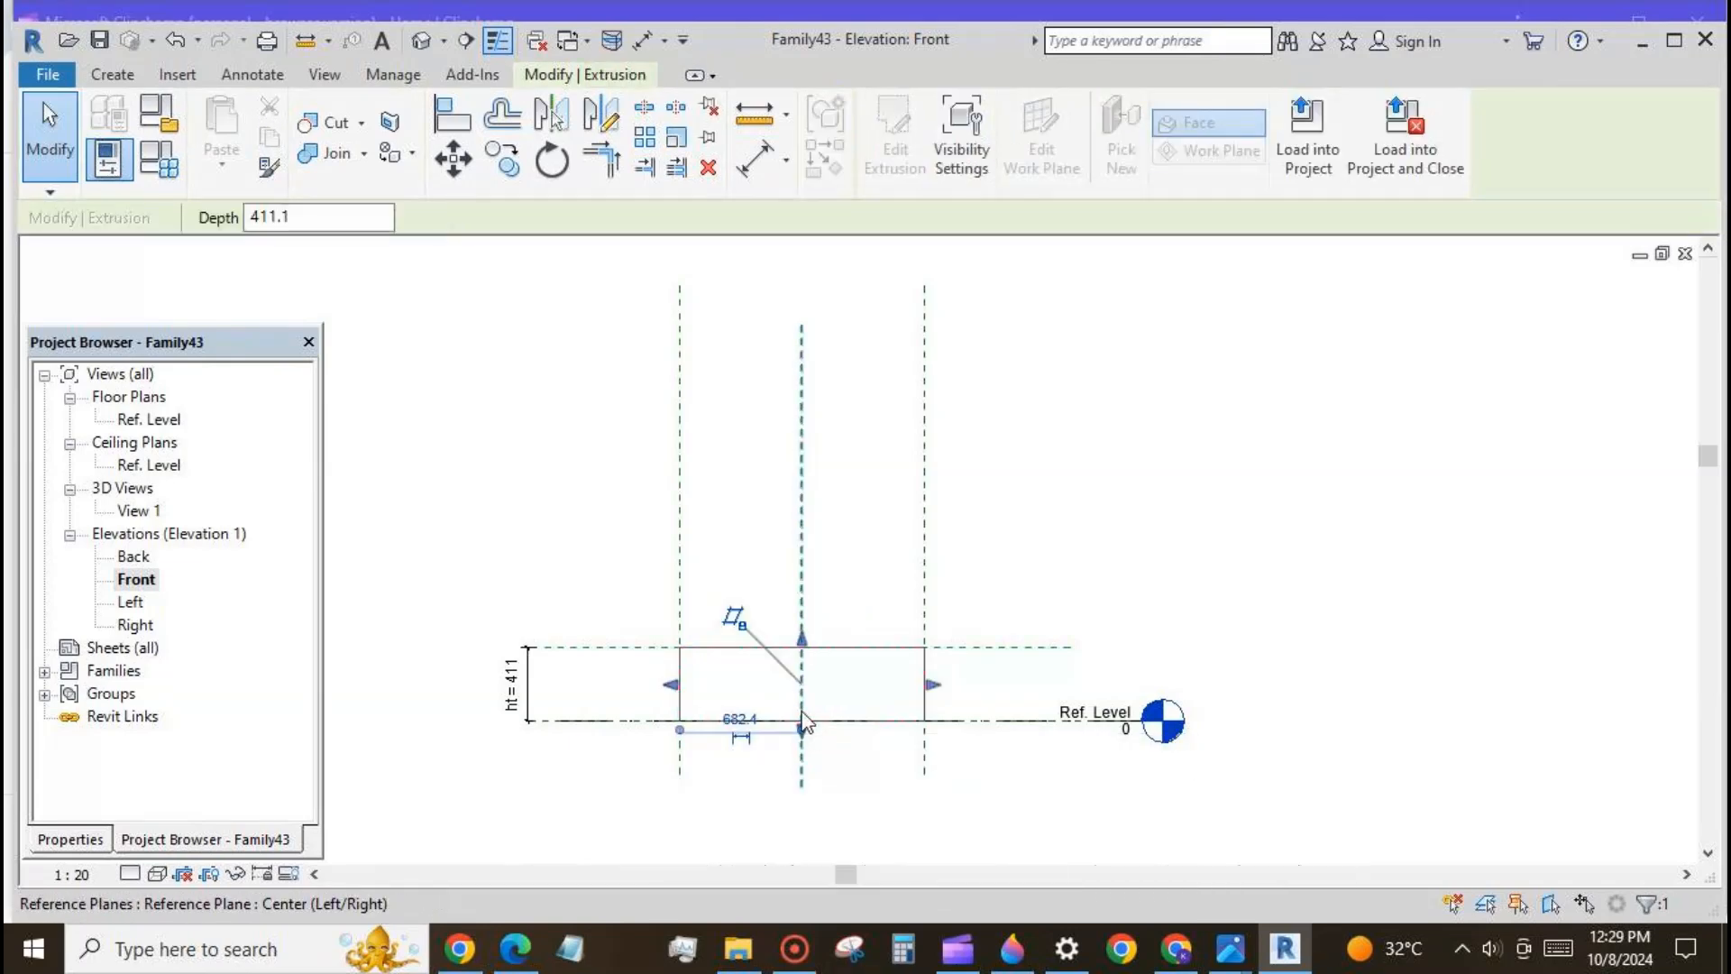
left_click(719, 793)
left_click(451, 126)
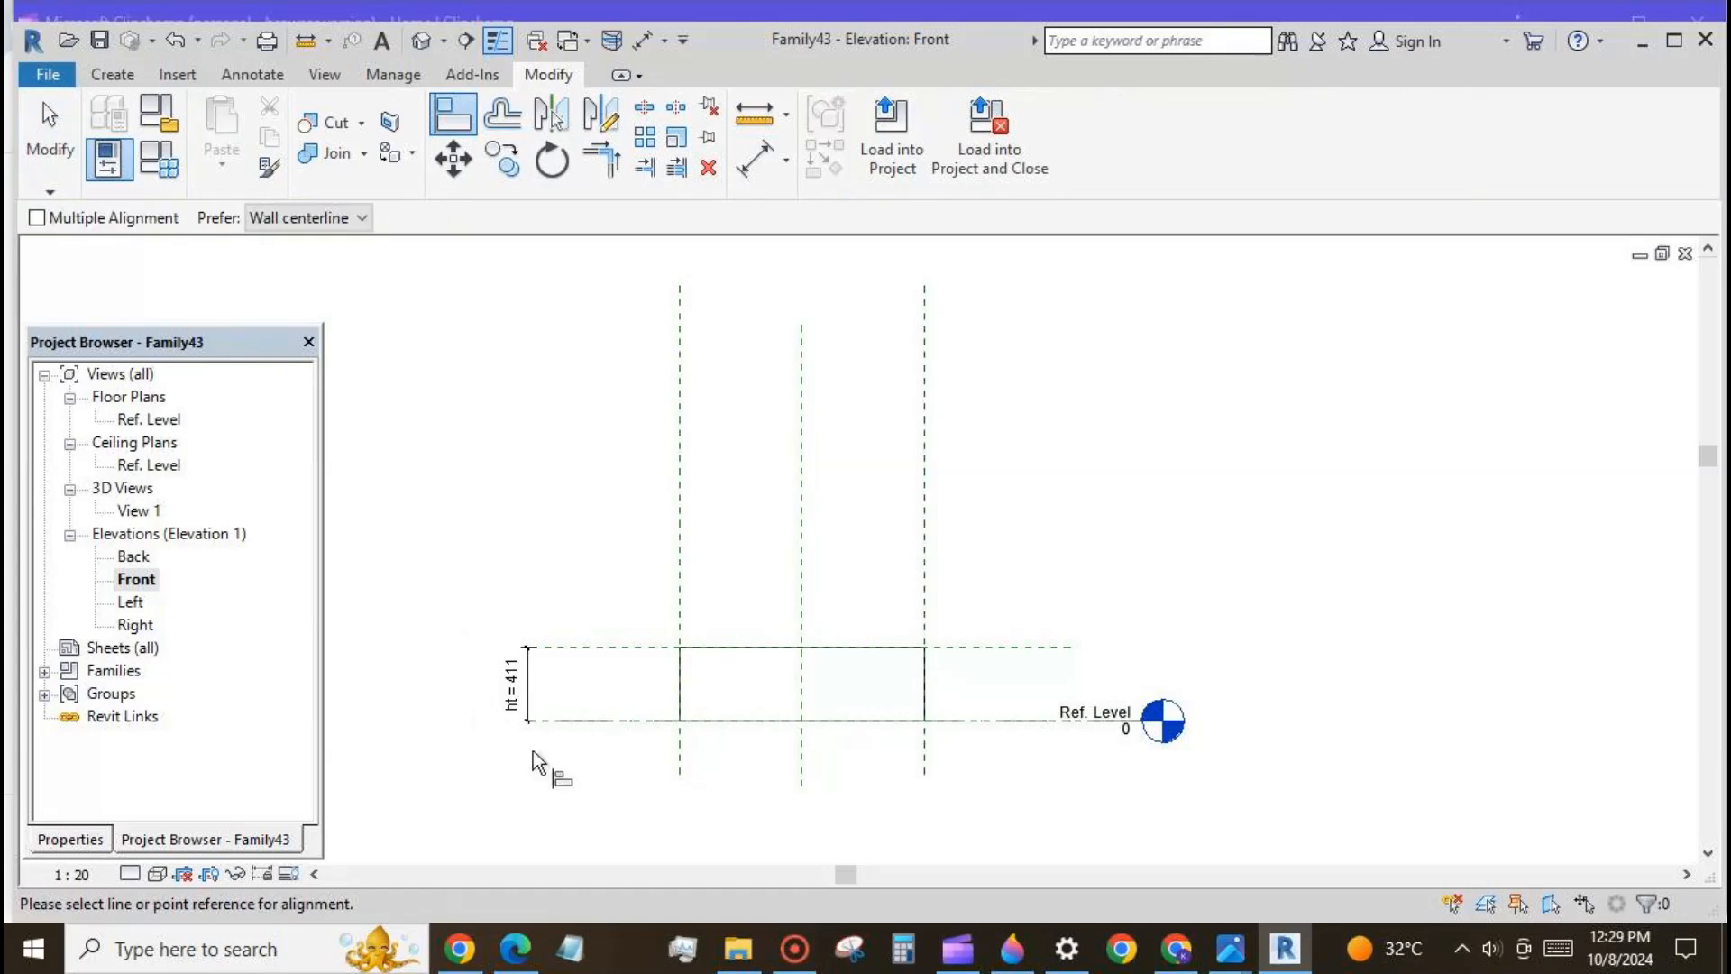
left_click(545, 721)
left_click(717, 723)
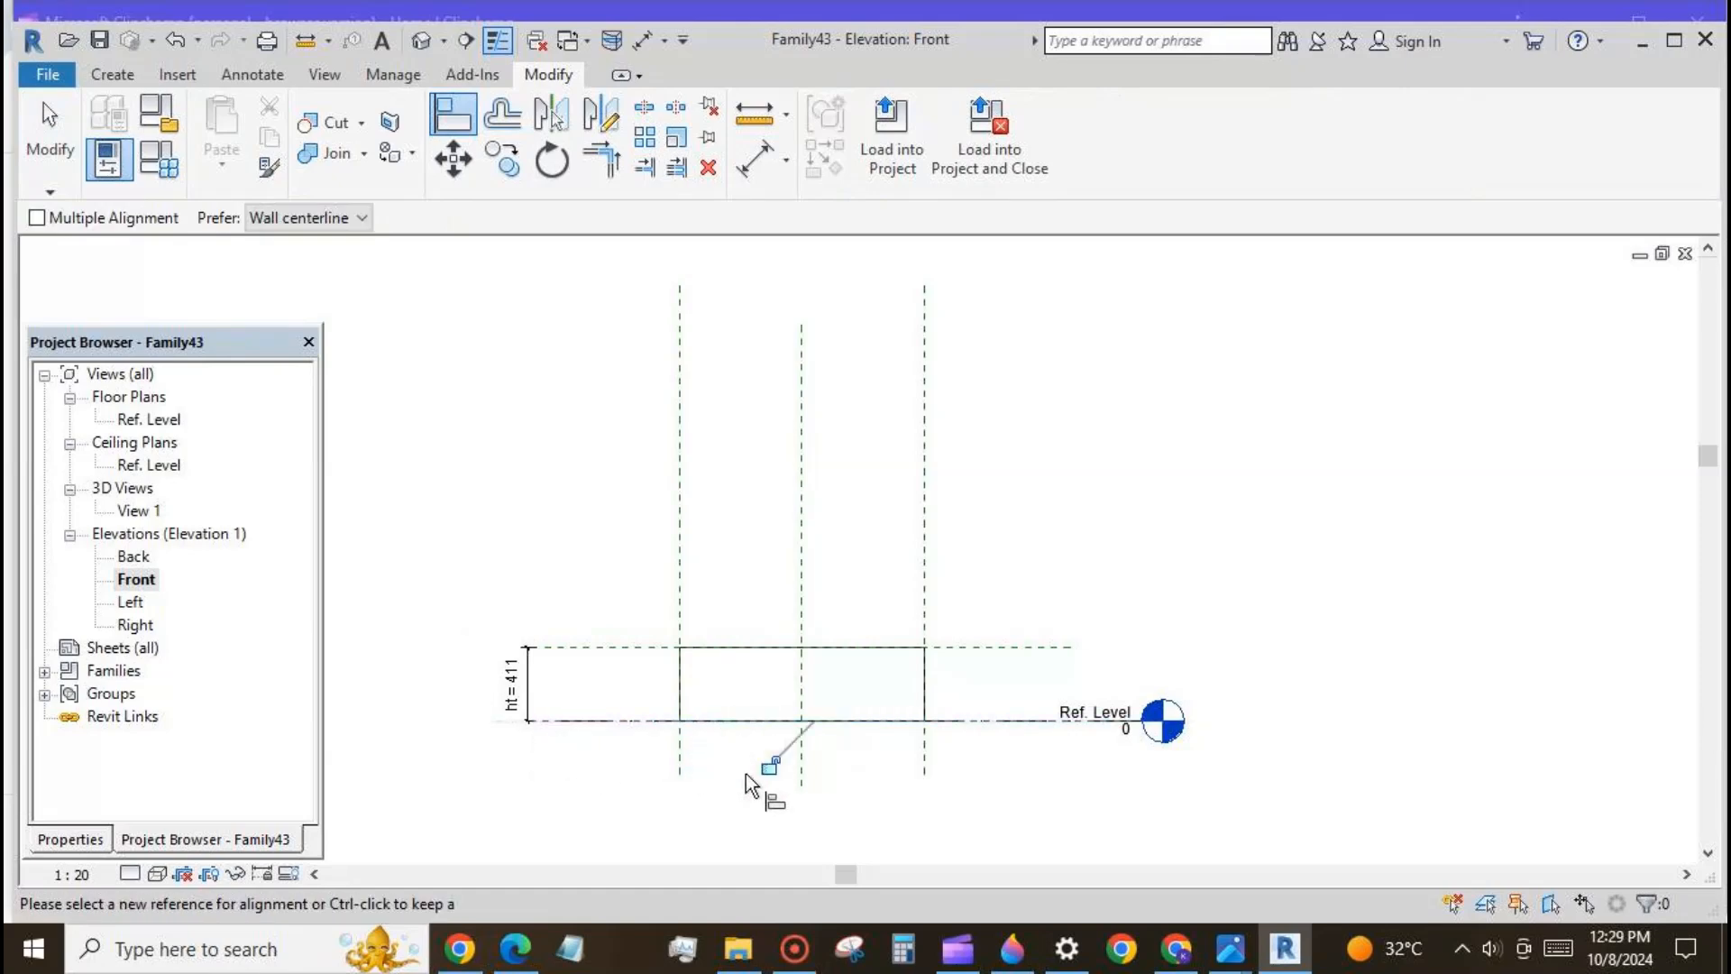
key("Escape")
Step: Open the 3D view and apply family type values of 400 for len, 200 for width and 300 for ht
scroll(1166, 561, "down", 1)
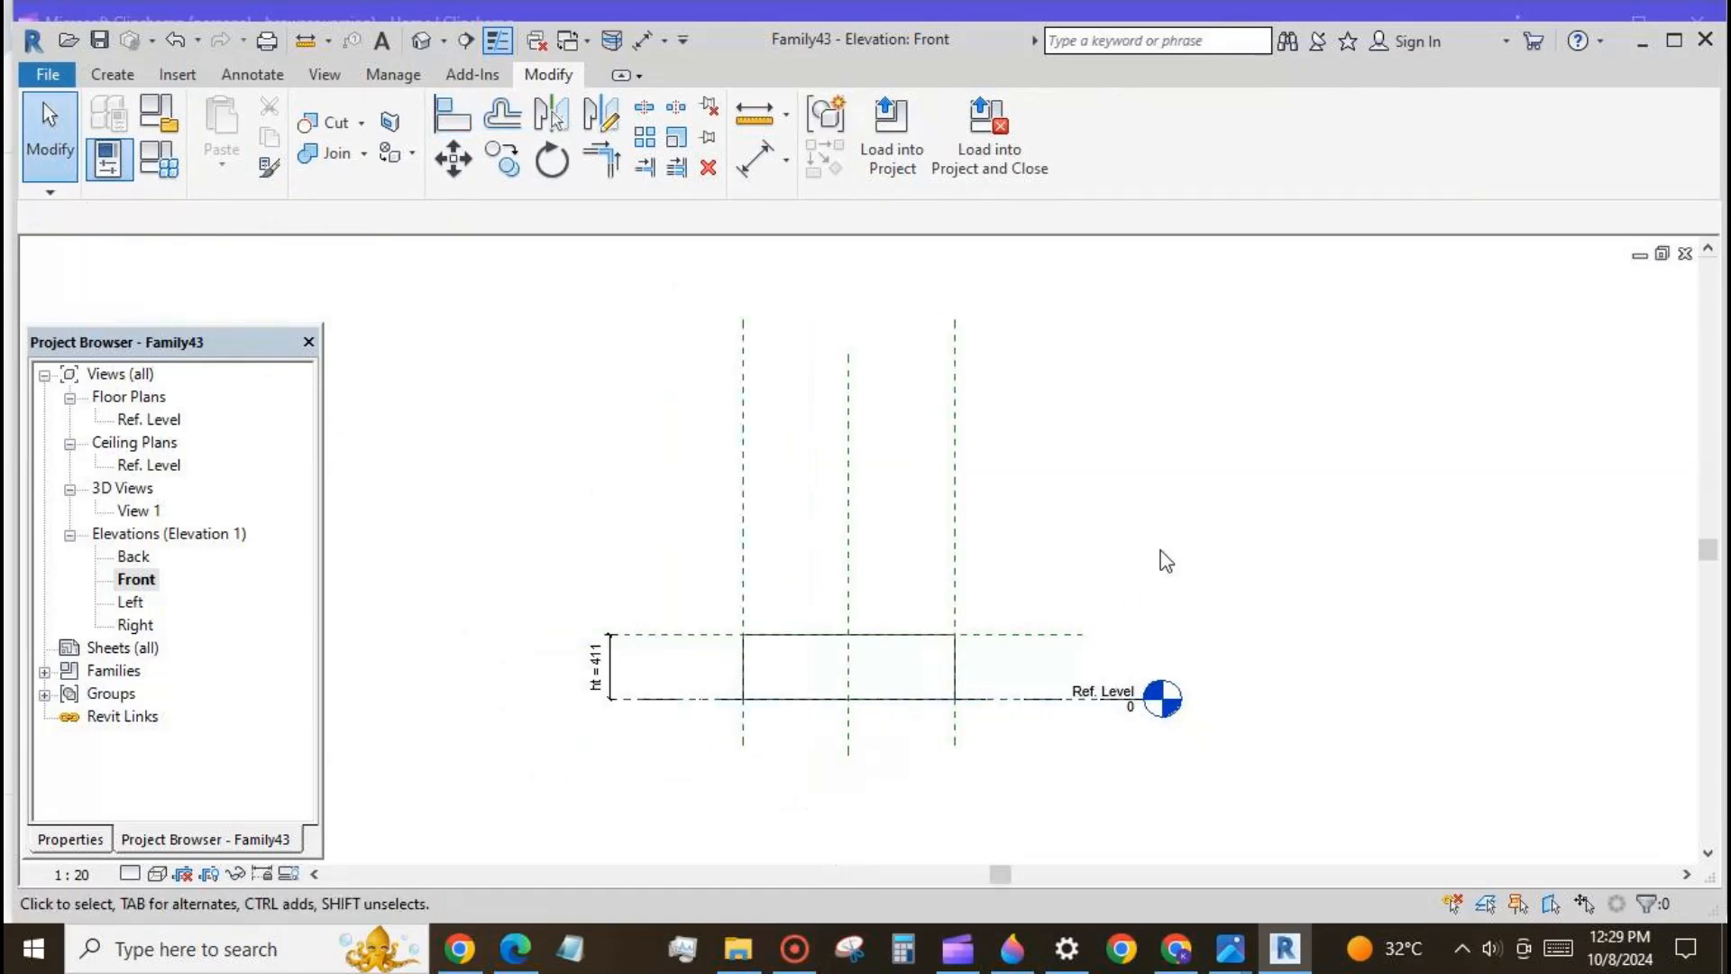
left_click(421, 43)
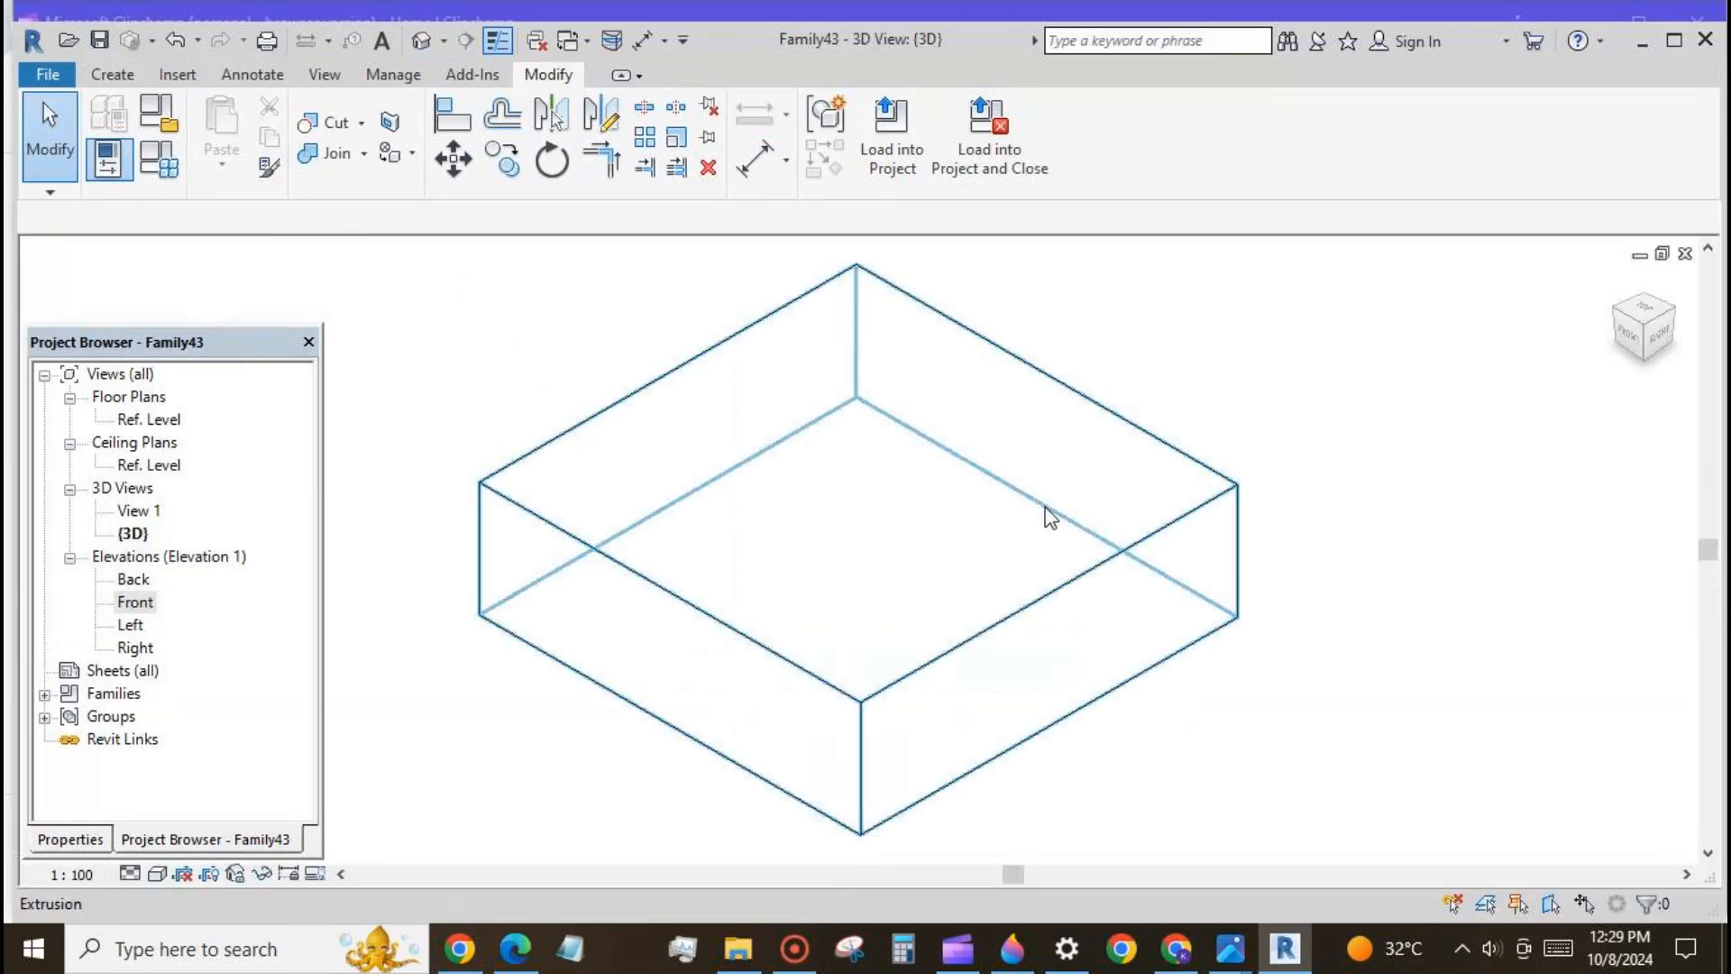
left_click(150, 163)
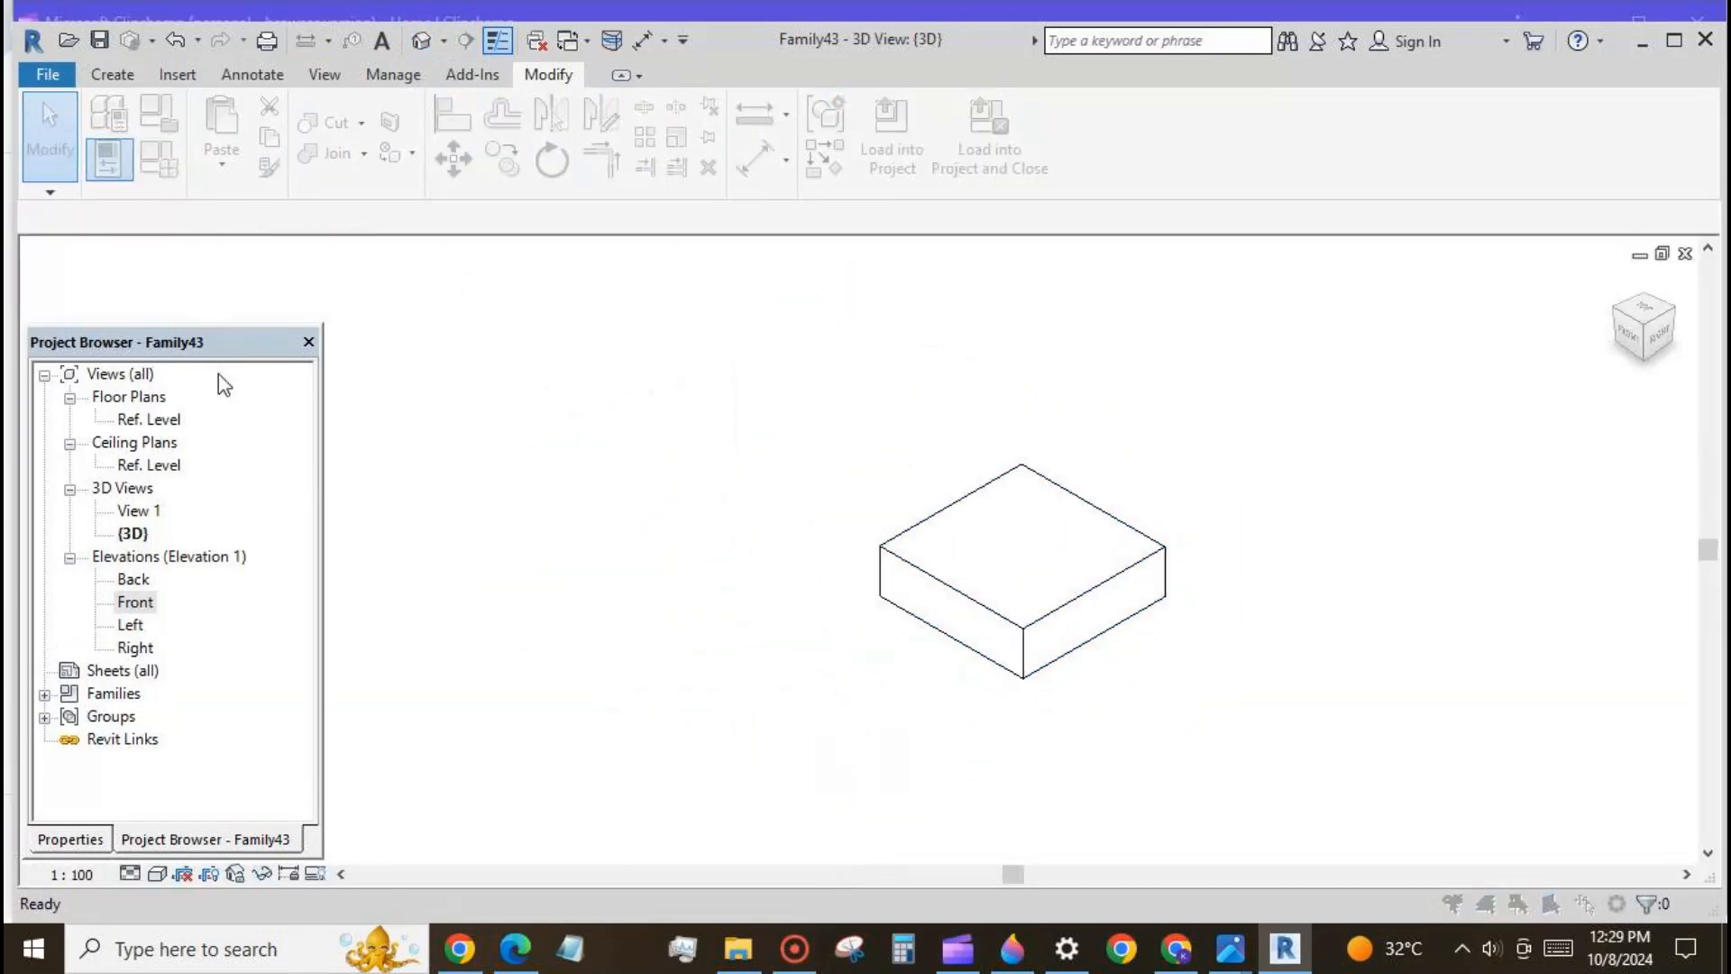
left_click(300, 342)
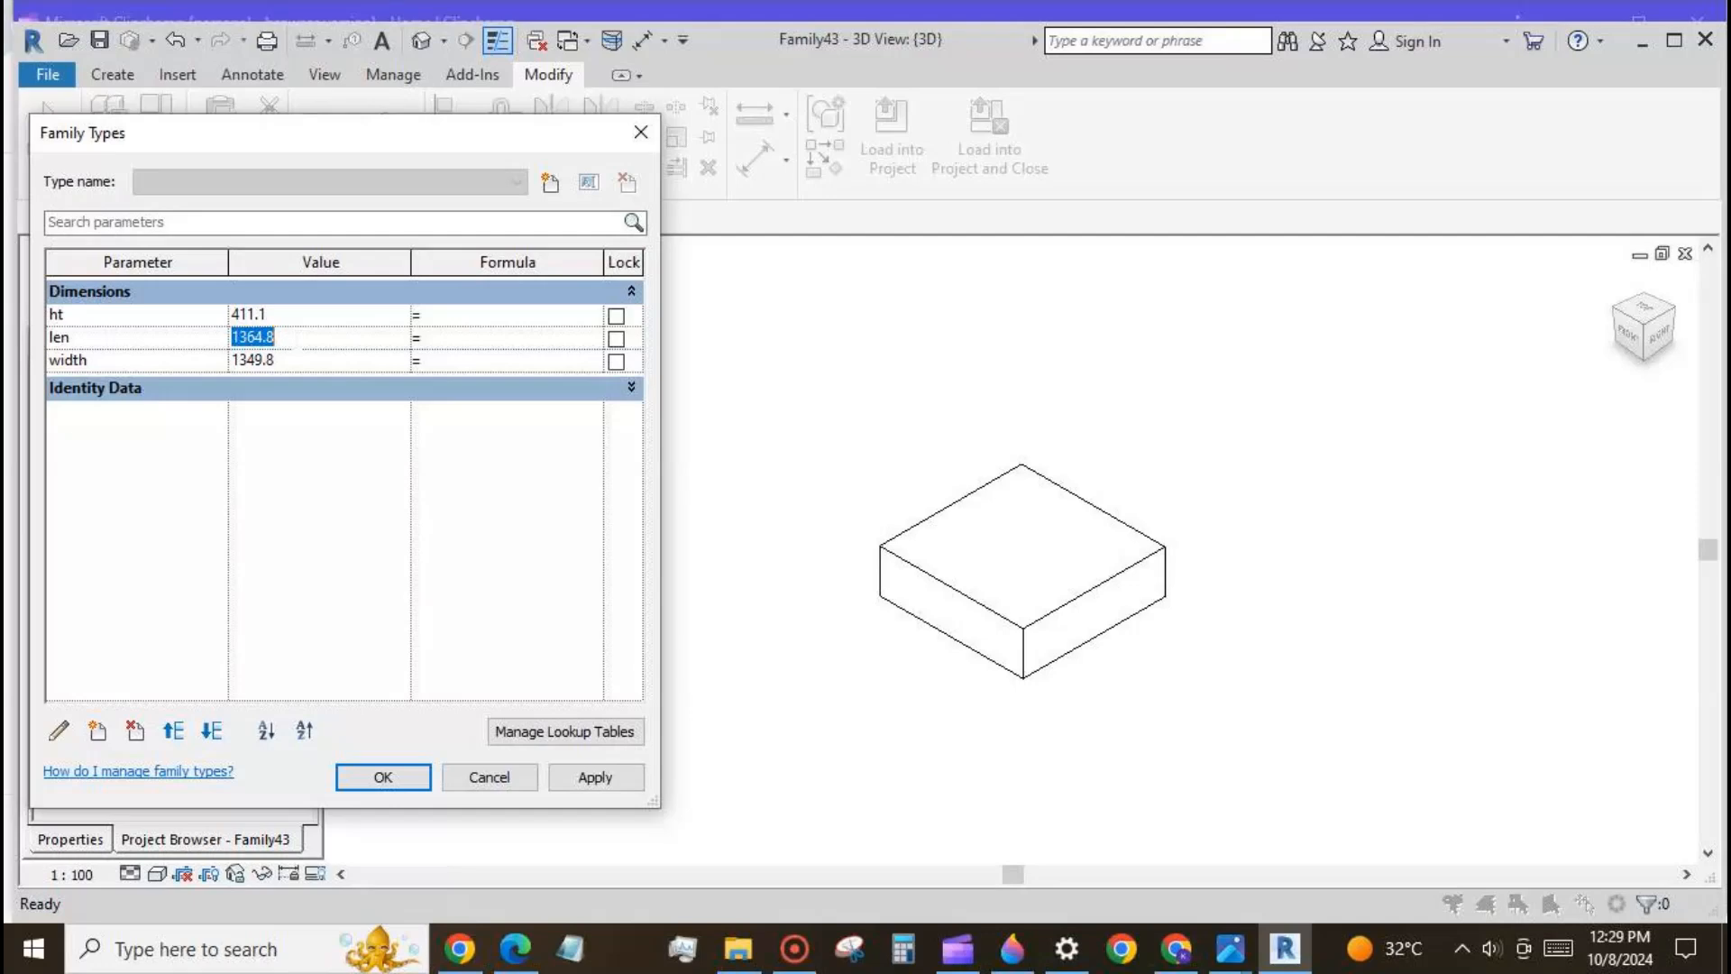
type("400")
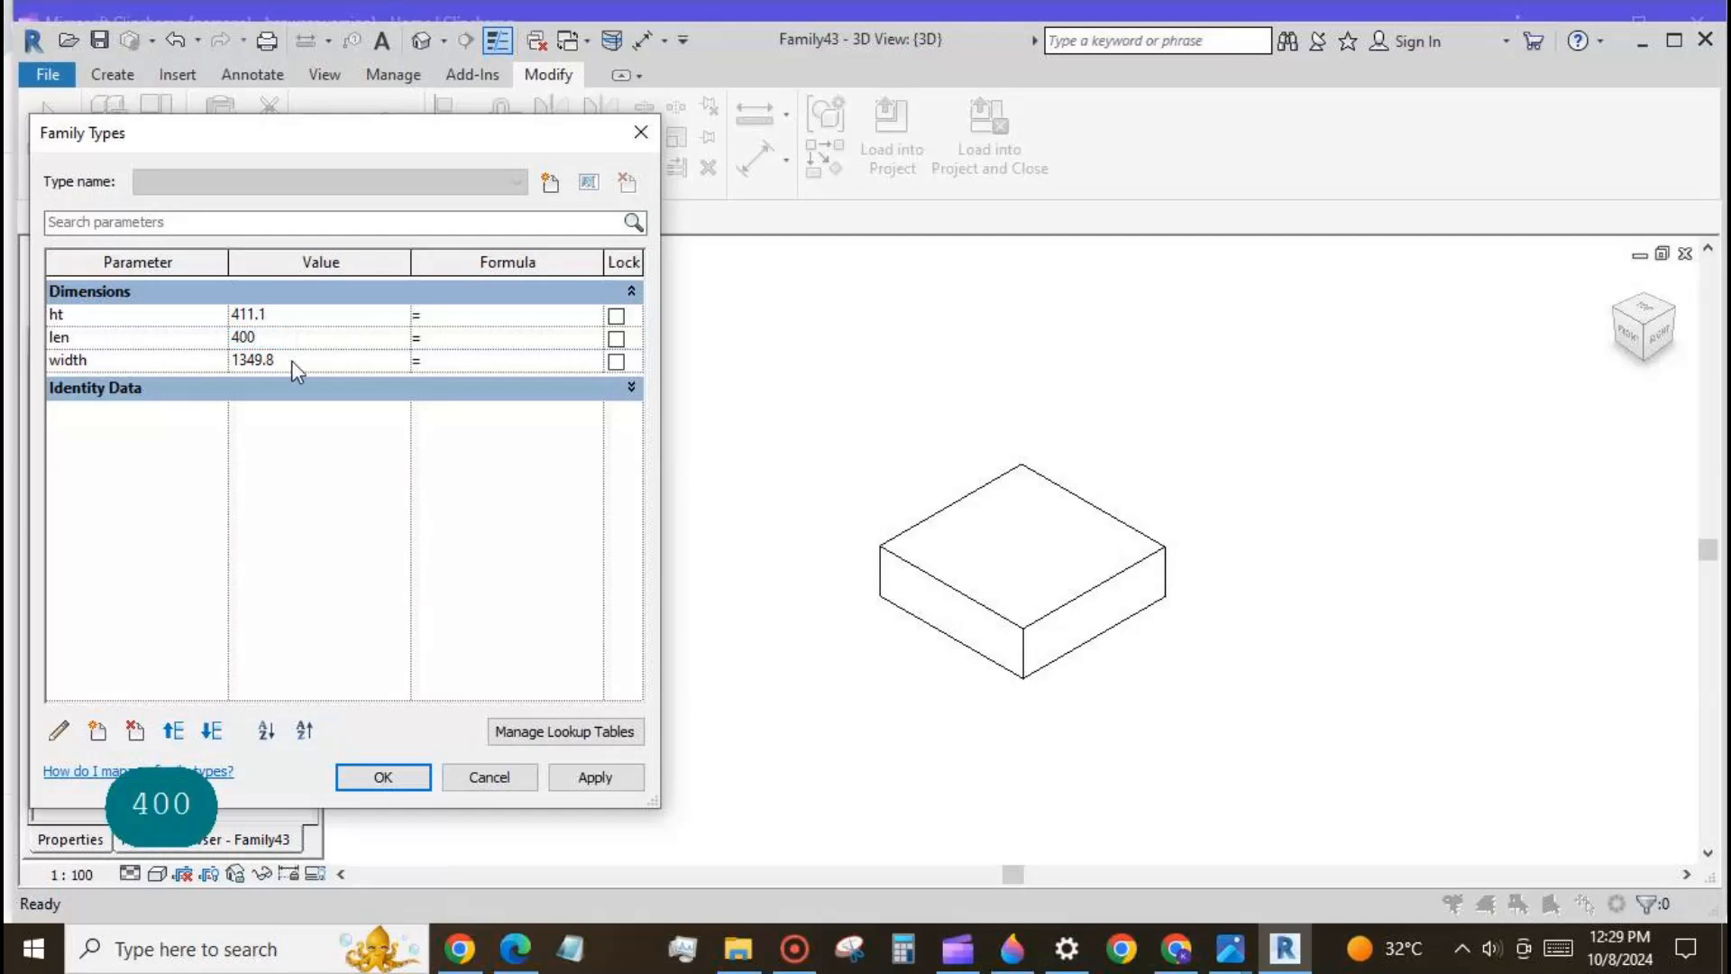
type("200")
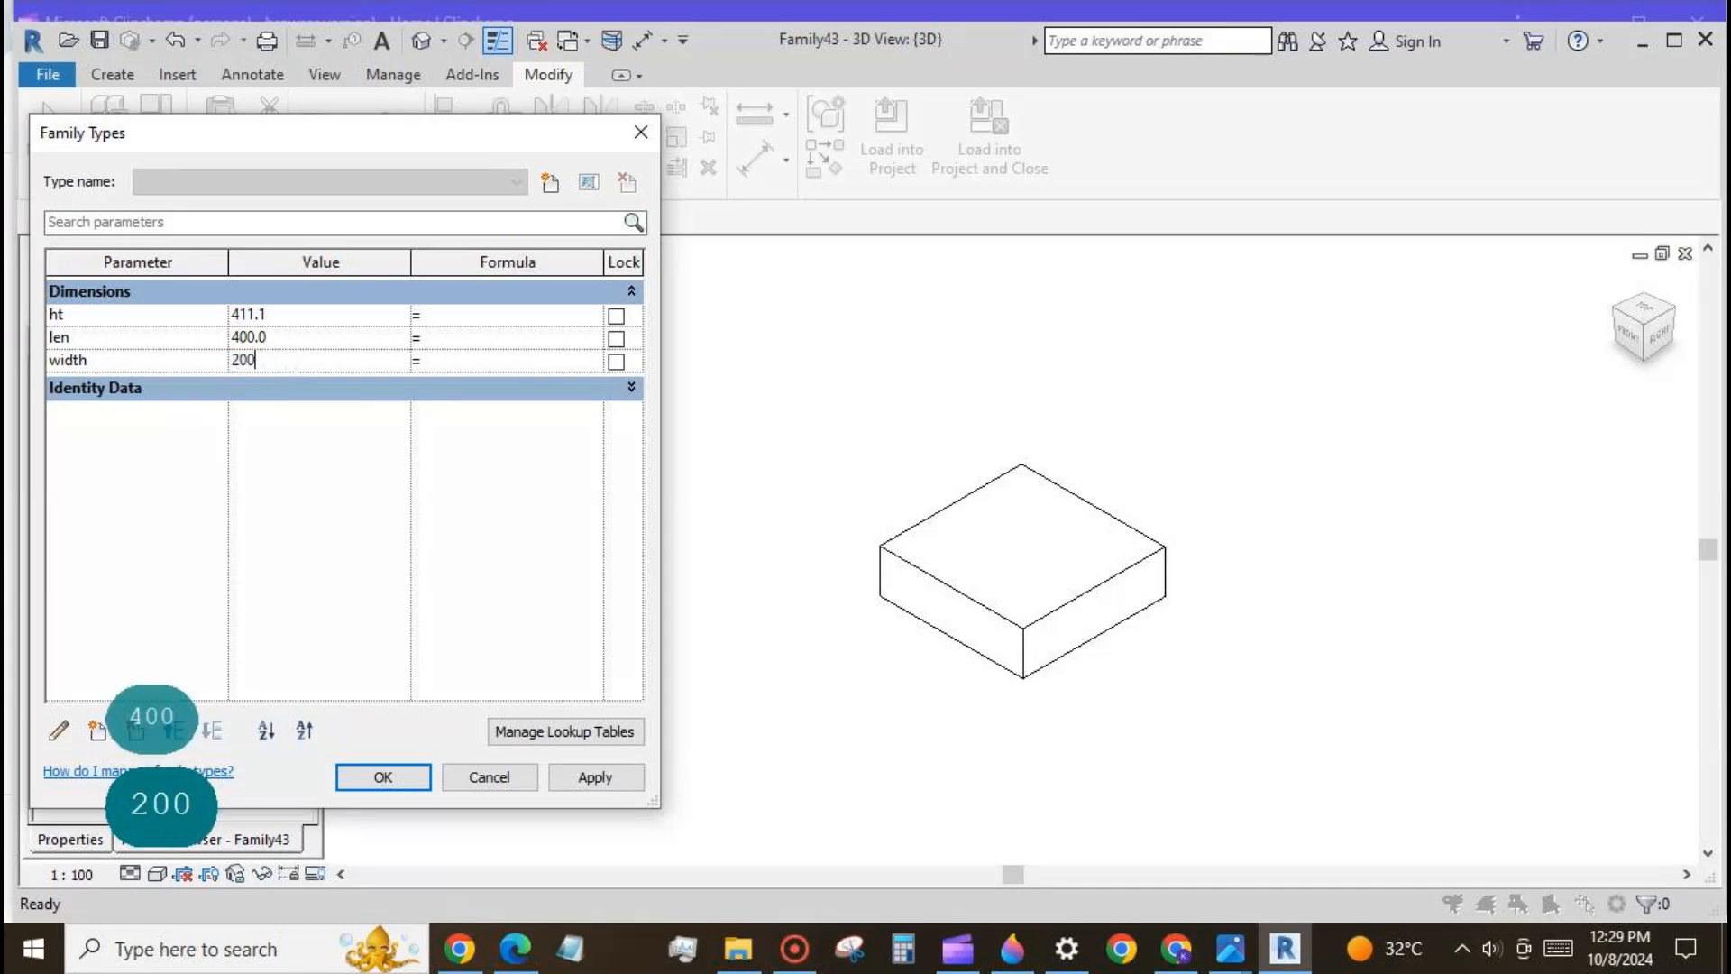
left_click(293, 317)
type("3")
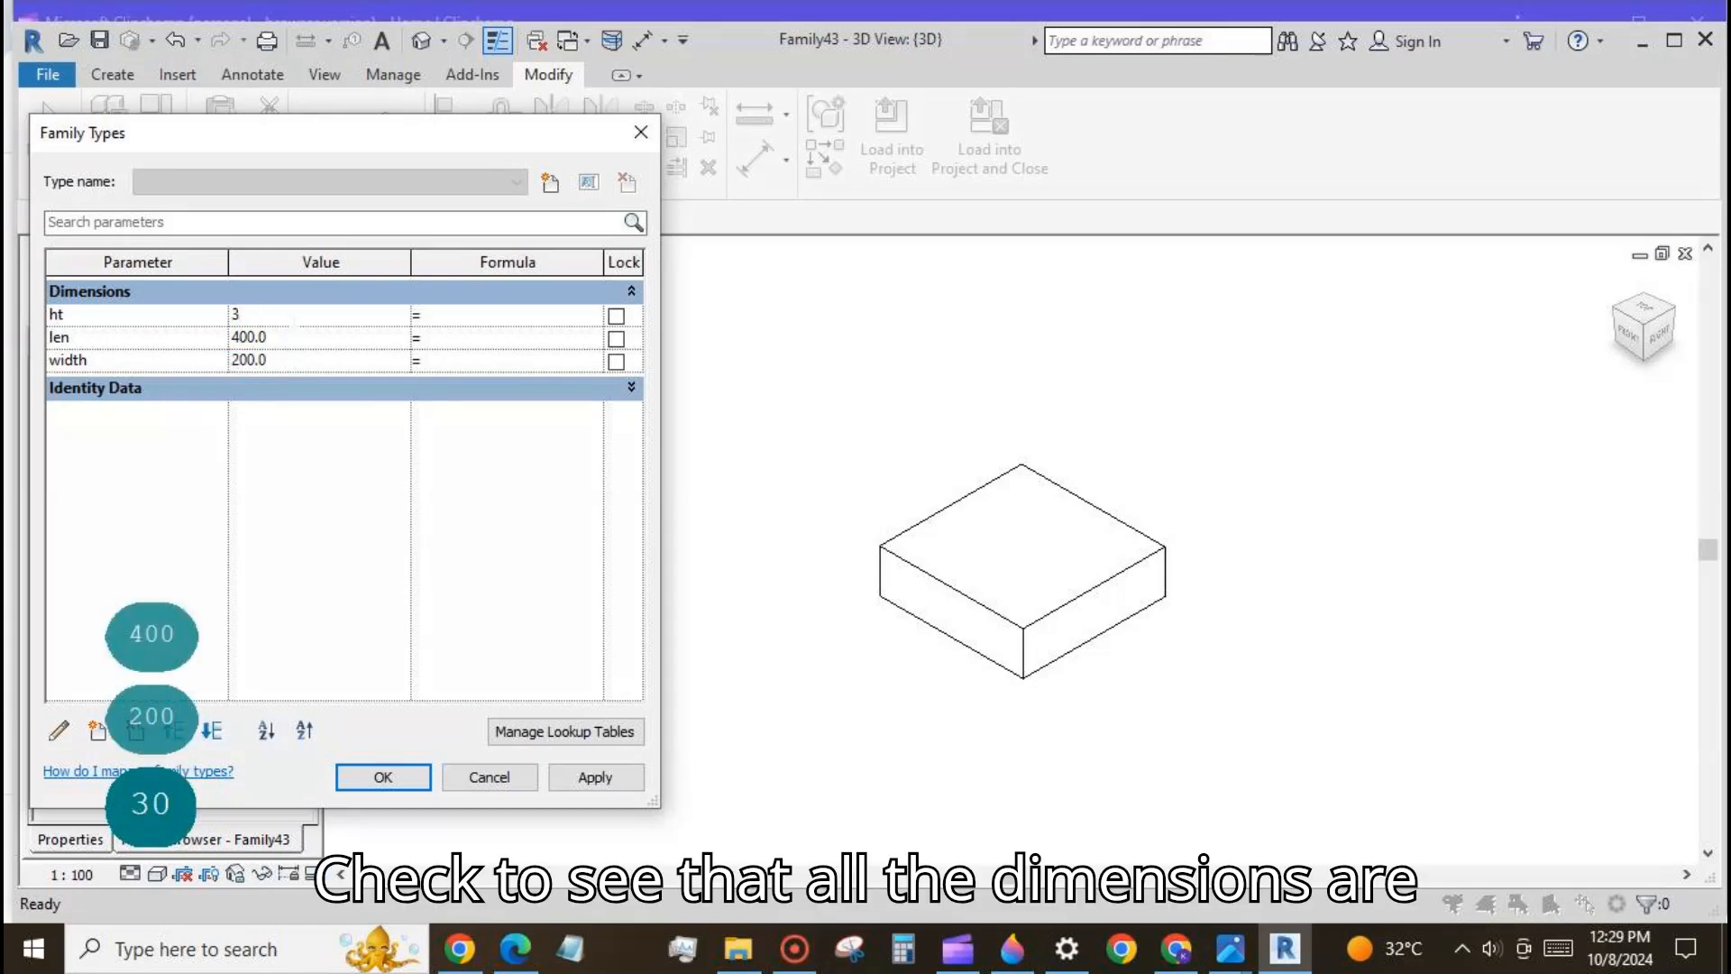
type("00")
left_click(606, 777)
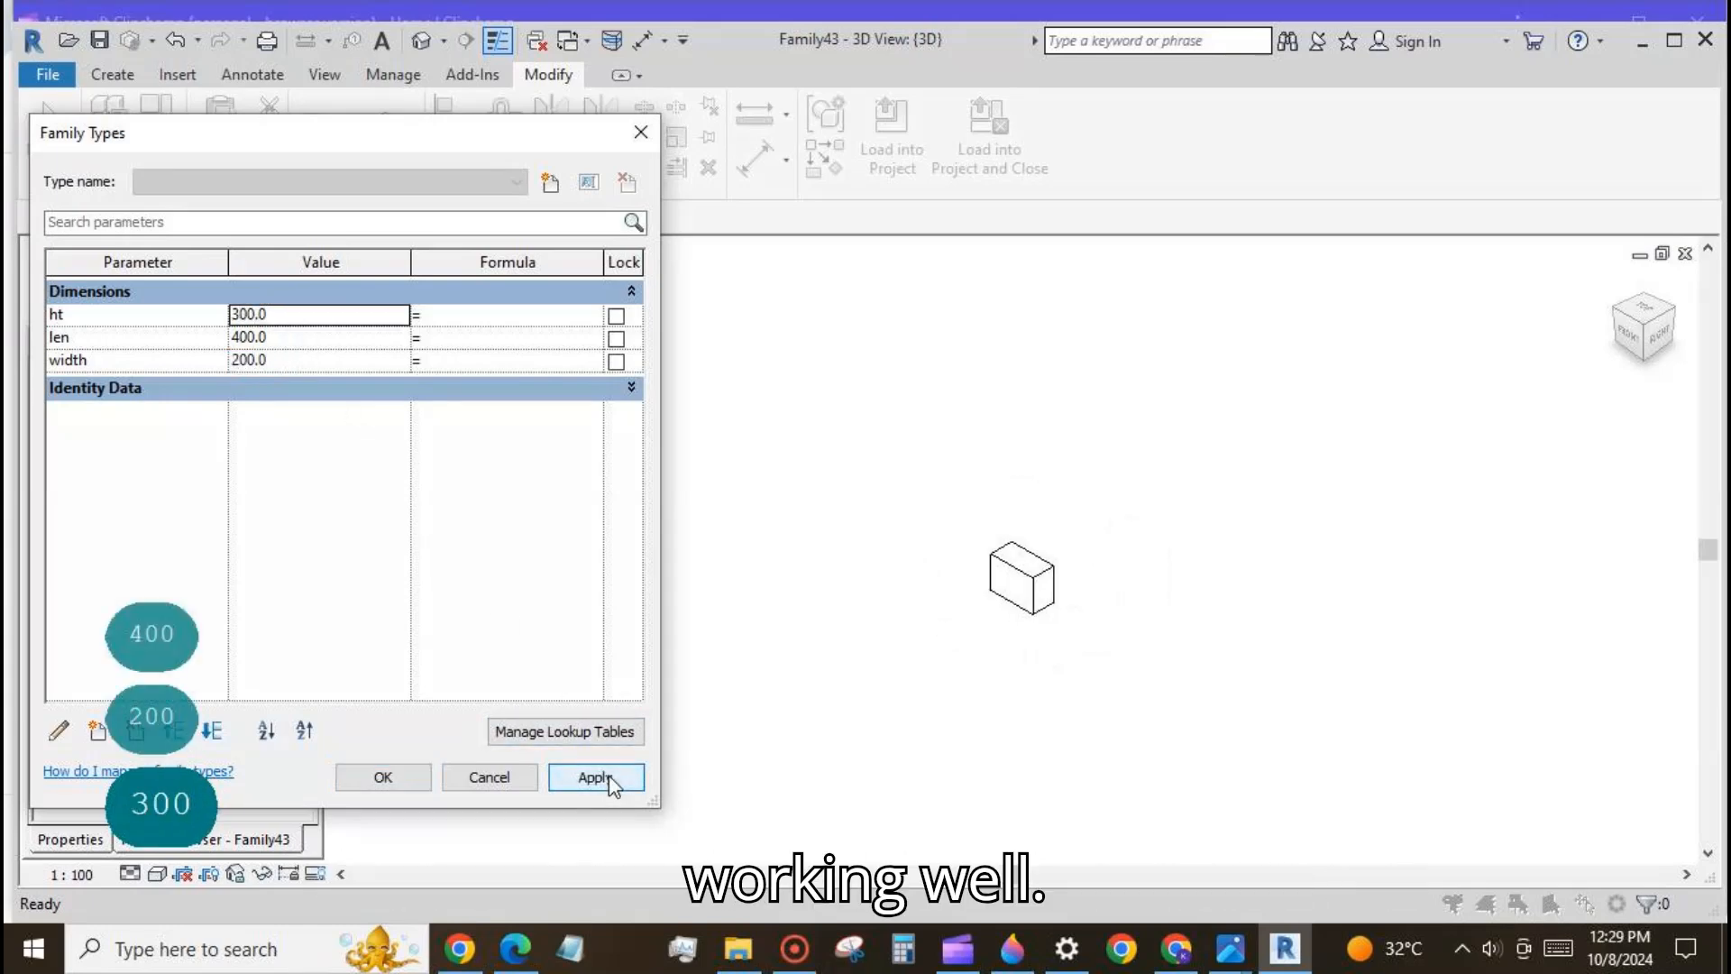
left_click(395, 781)
Step: Set the len parameter to 600 in the family types and apply it to the block
middle_click_drag(985, 745, 1309, 638, "shift")
scroll(1094, 580, "up", 3)
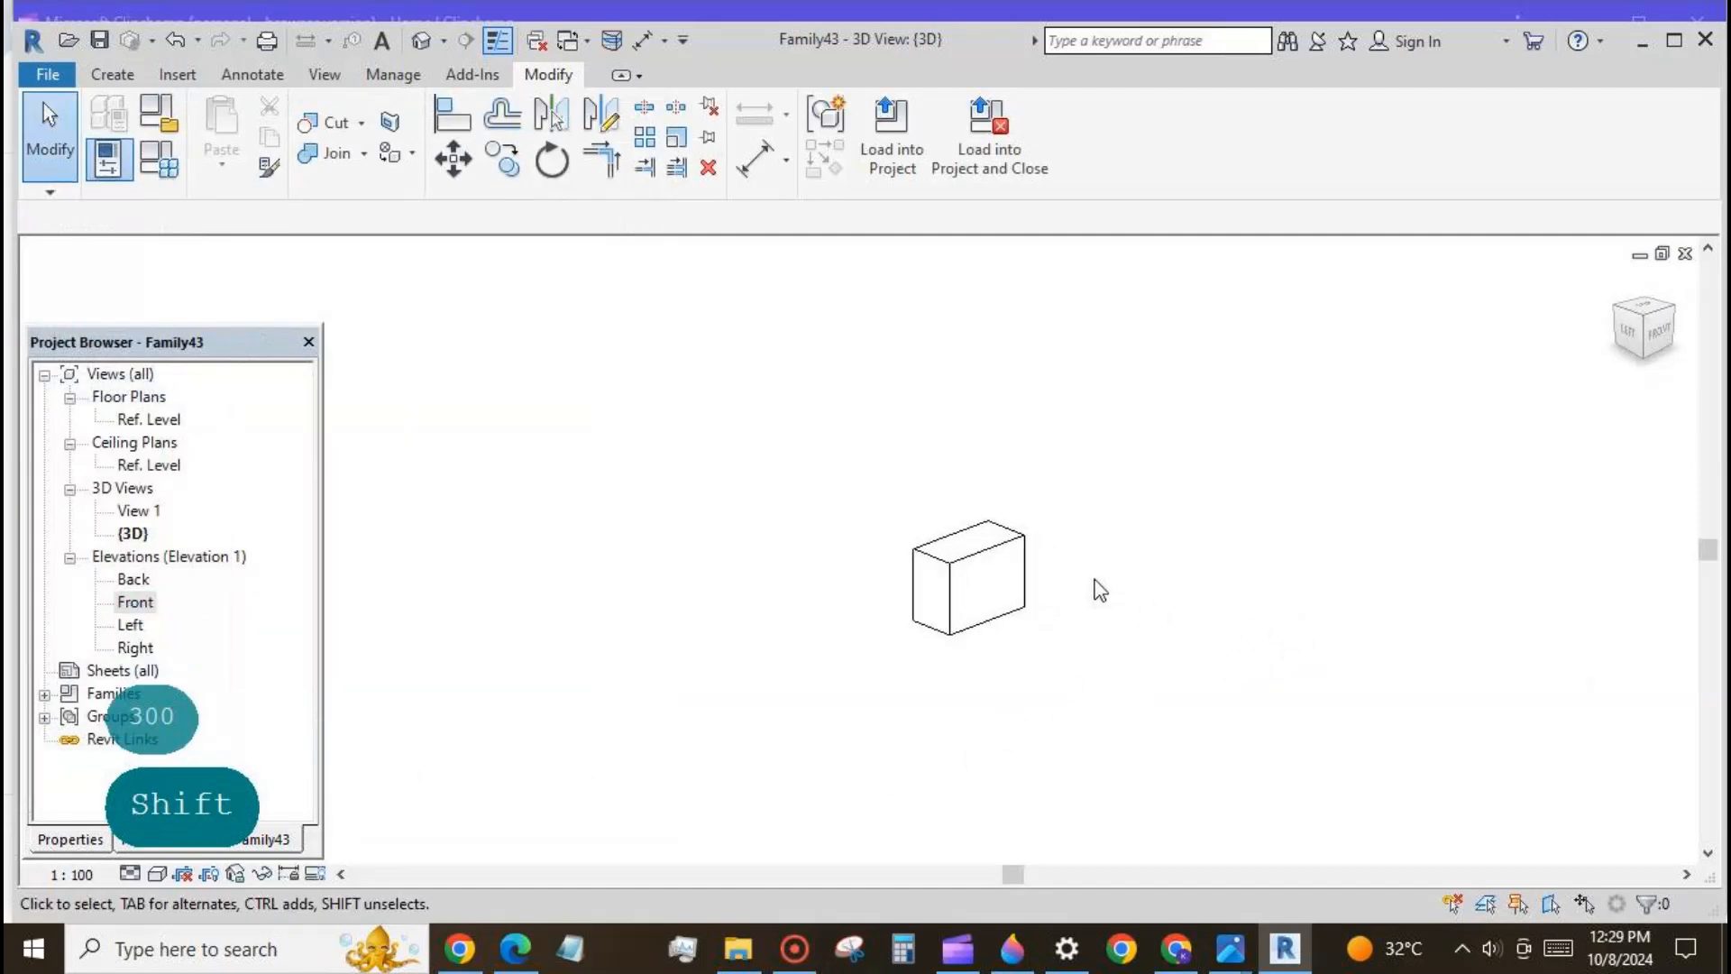
left_click(159, 161)
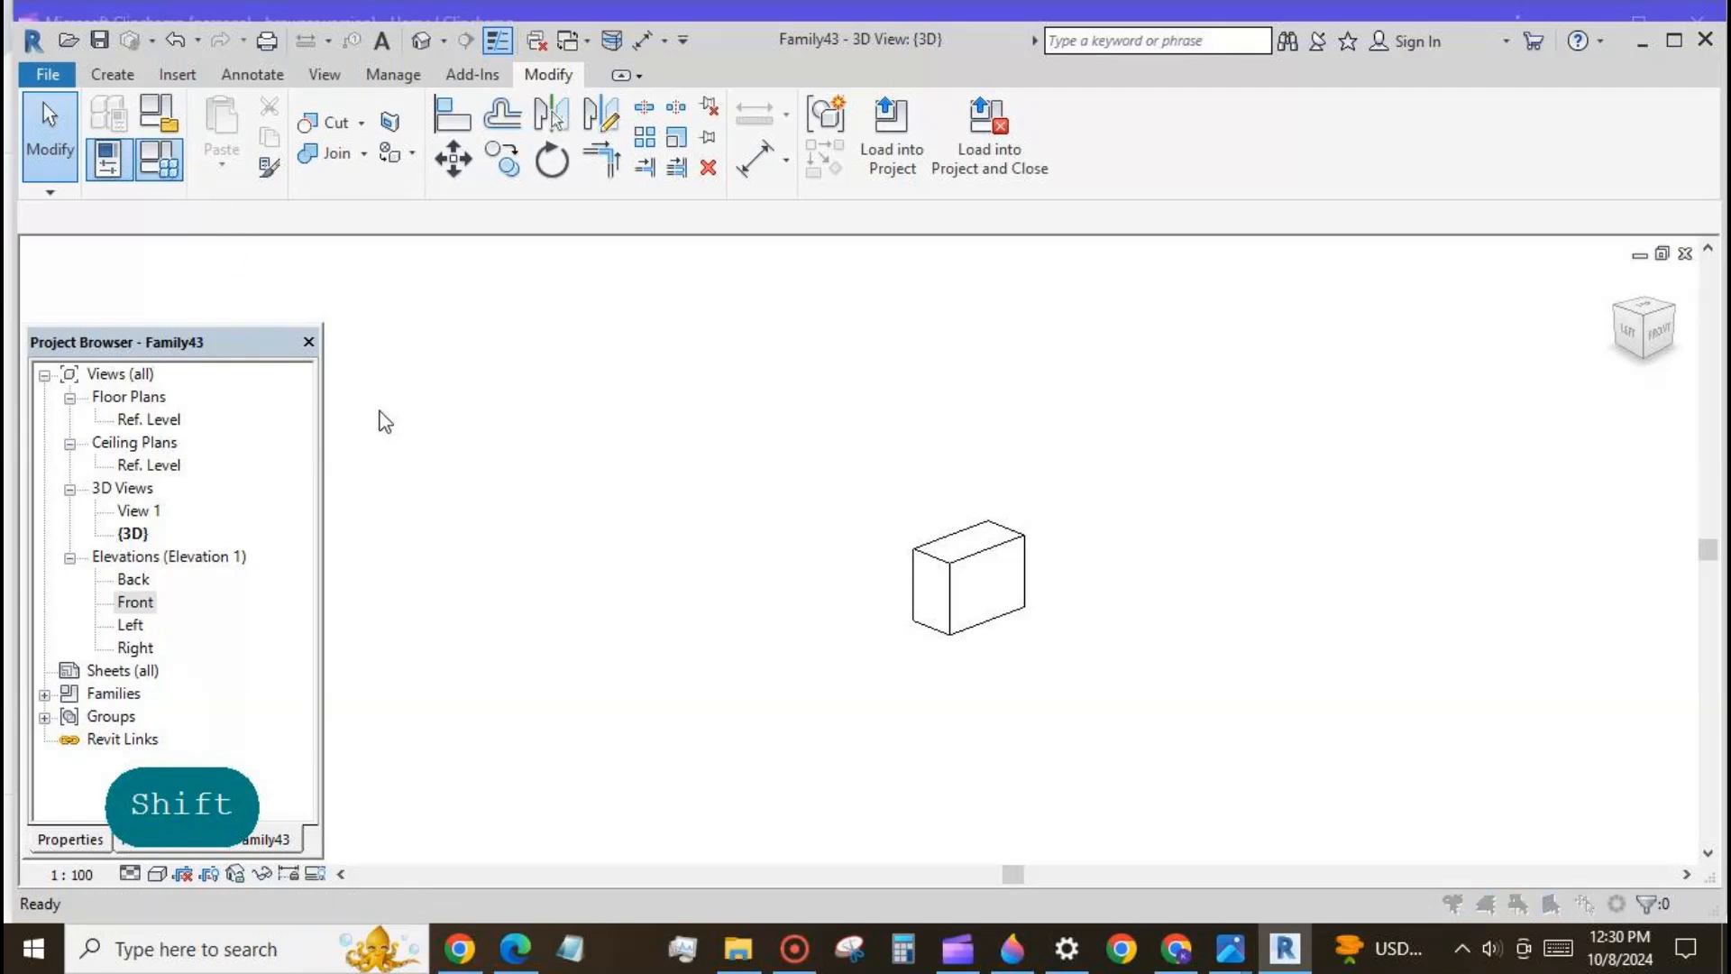
key("Tab")
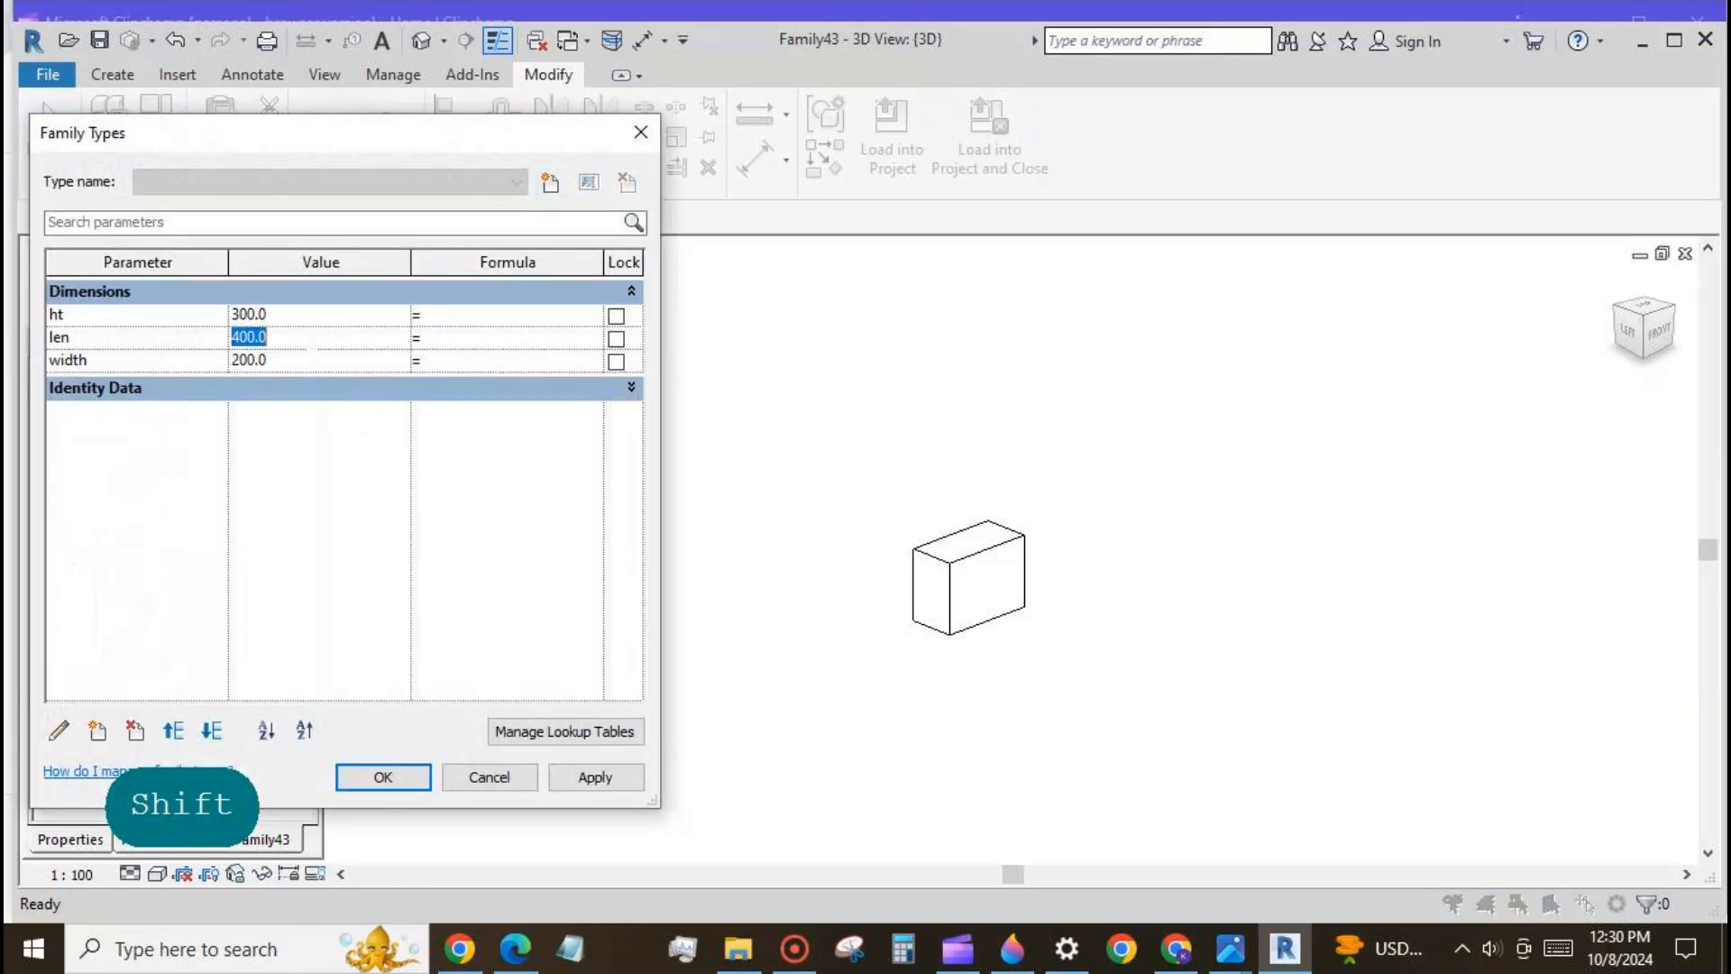
type("600")
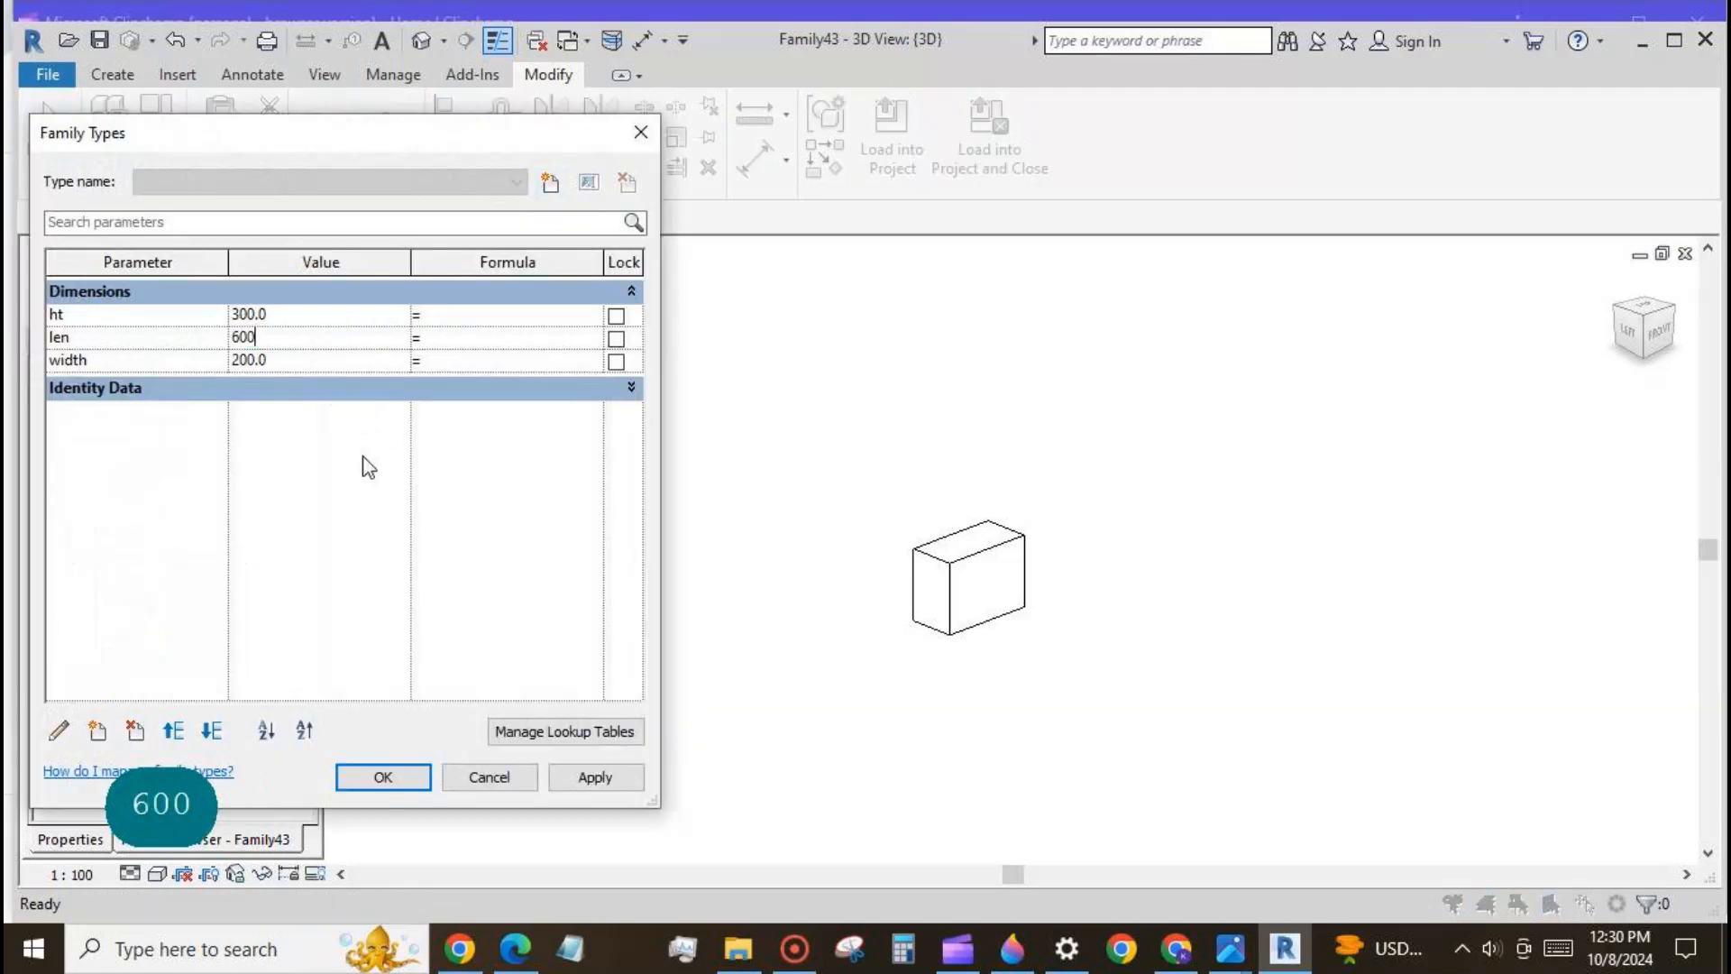
left_click(577, 775)
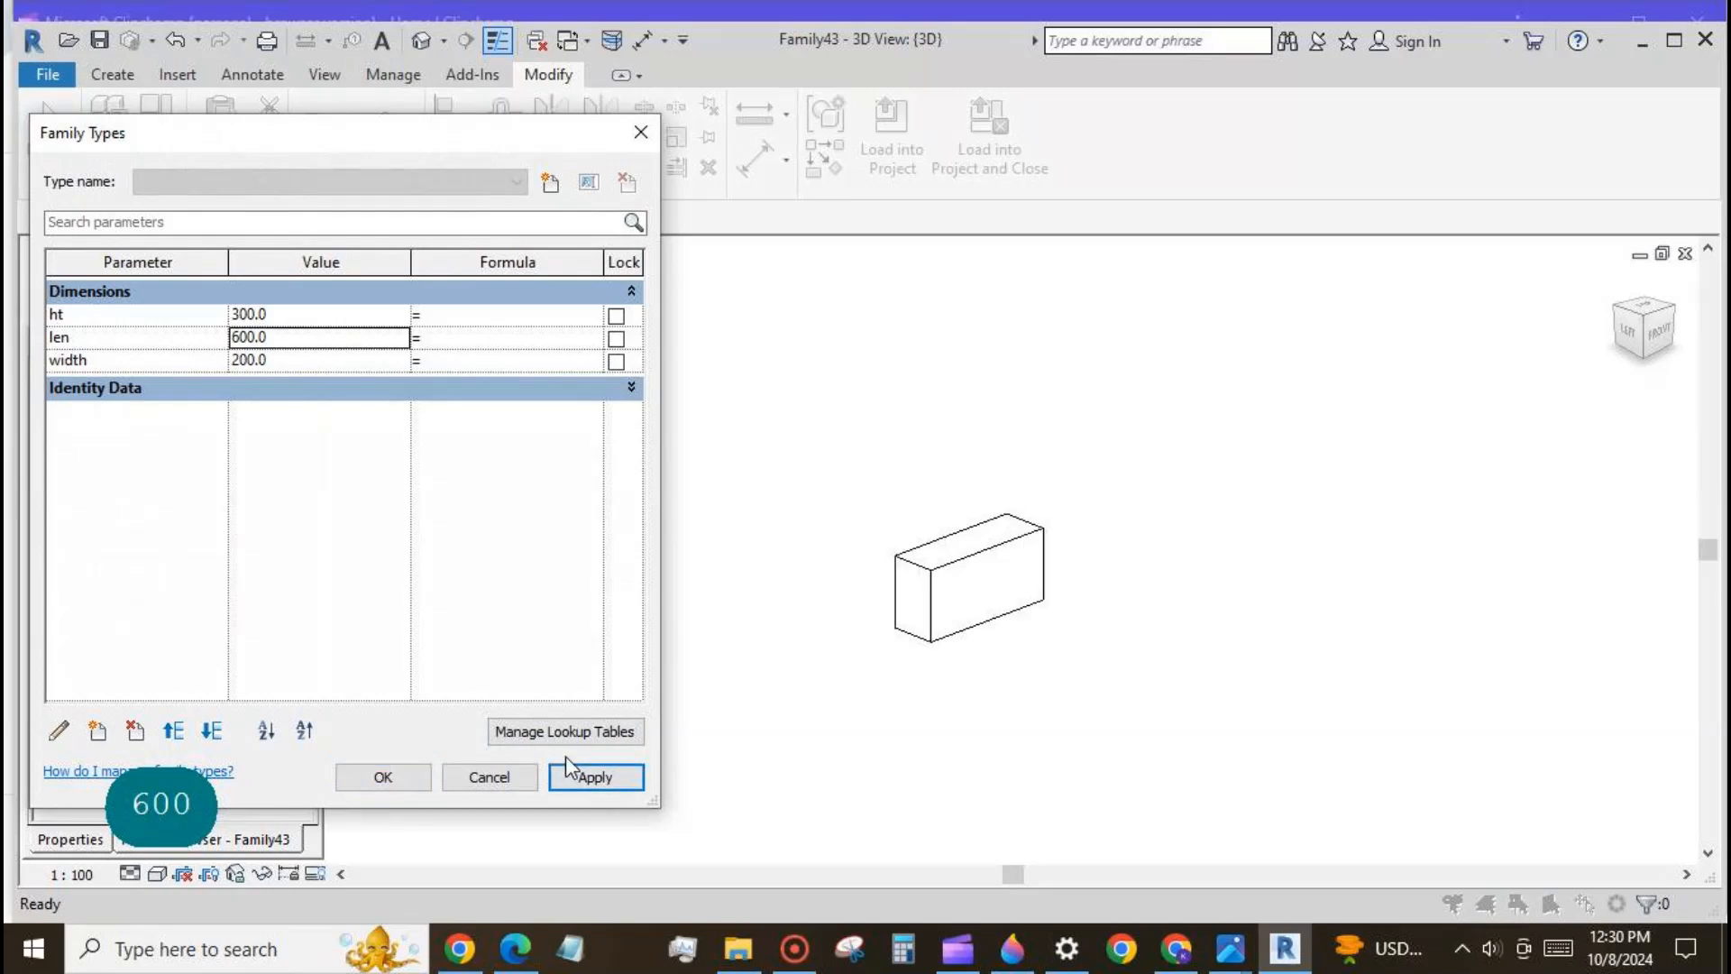
left_click(397, 783)
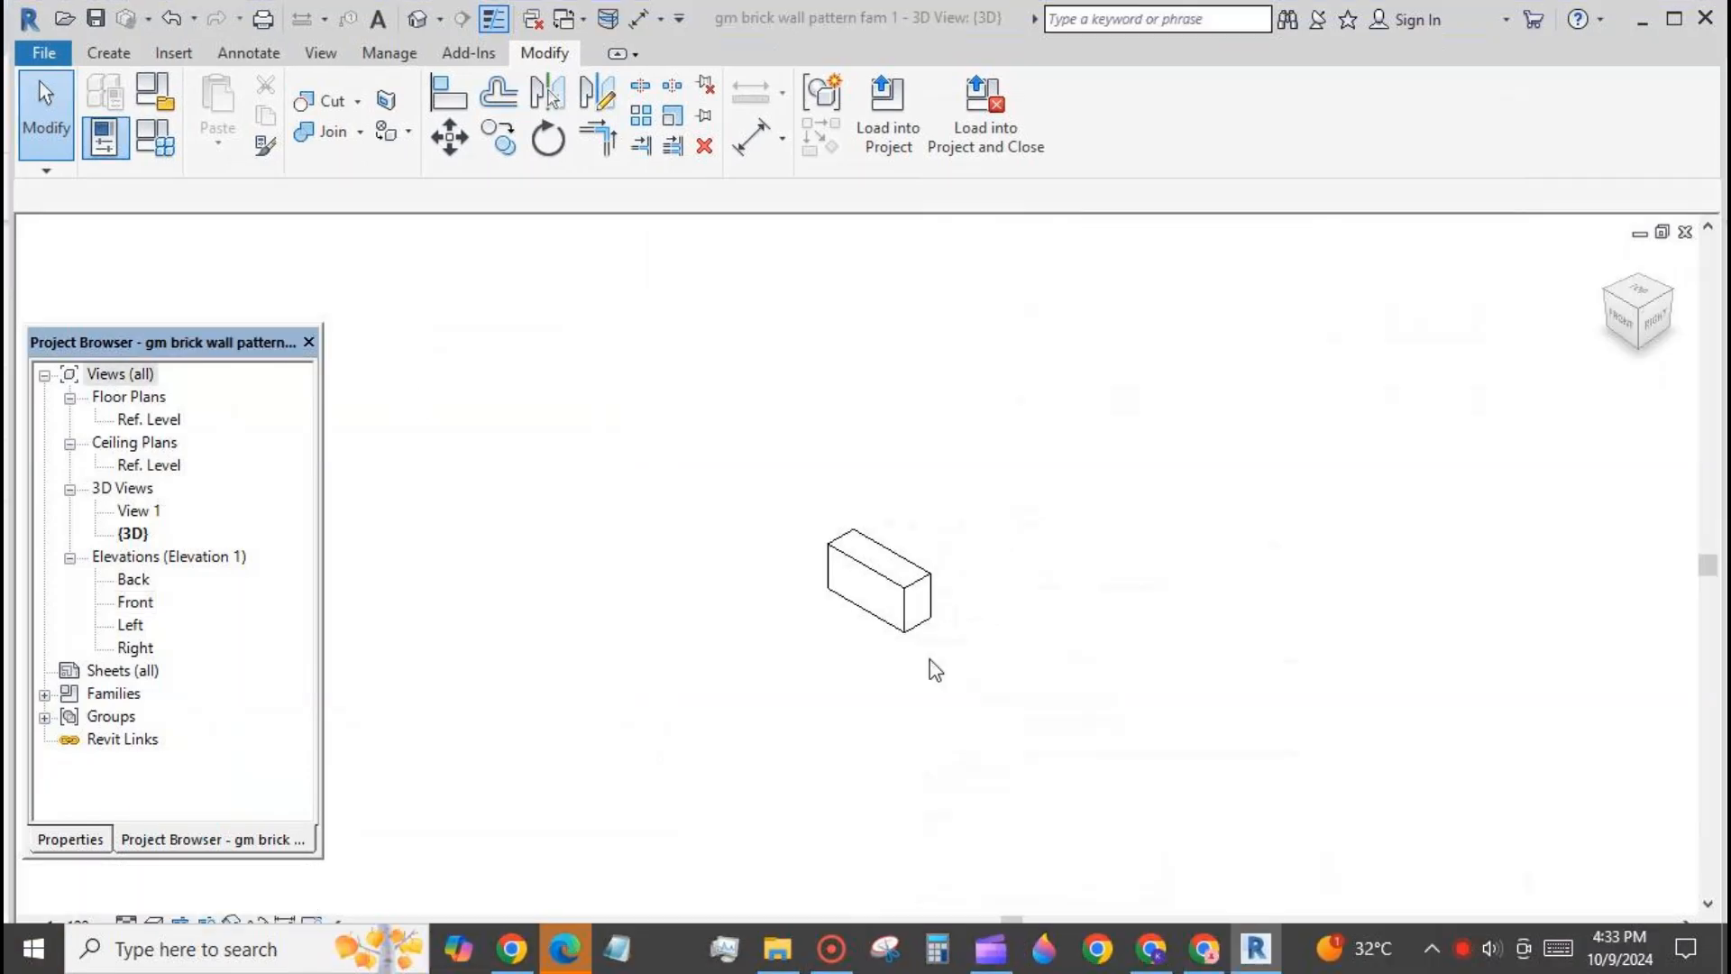
Step: Select the block extrusion and open the family parameter association for its Material property
left_click(901, 615)
left_click(70, 839)
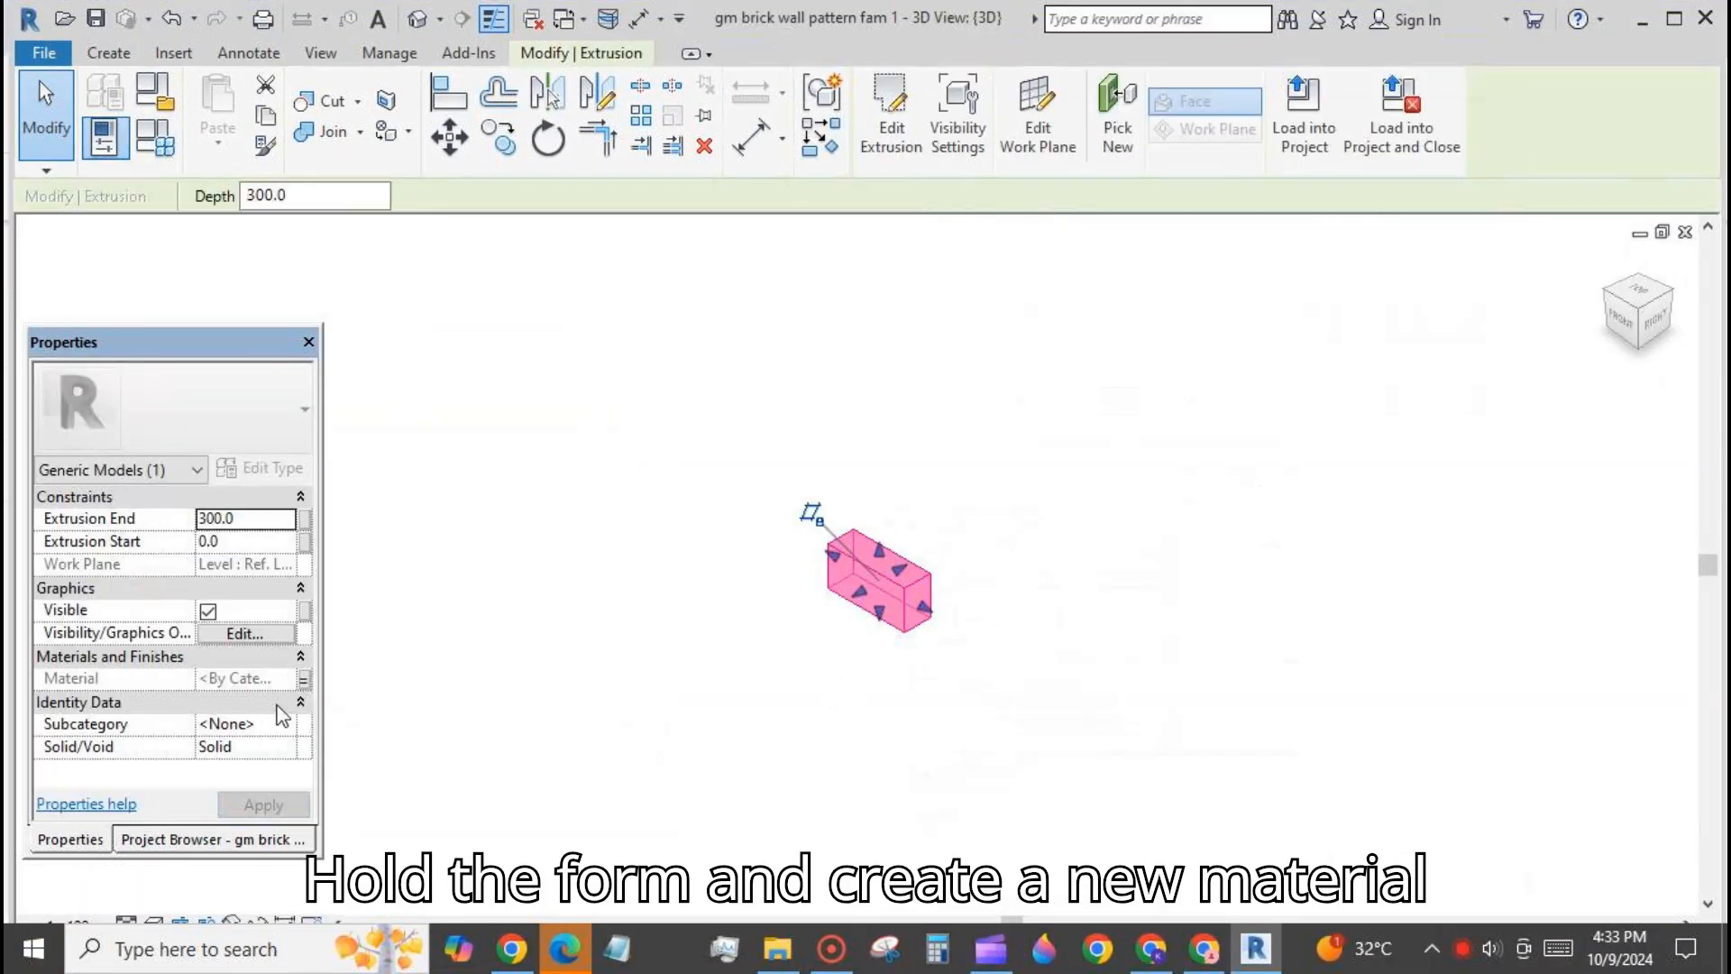
left_click(304, 678)
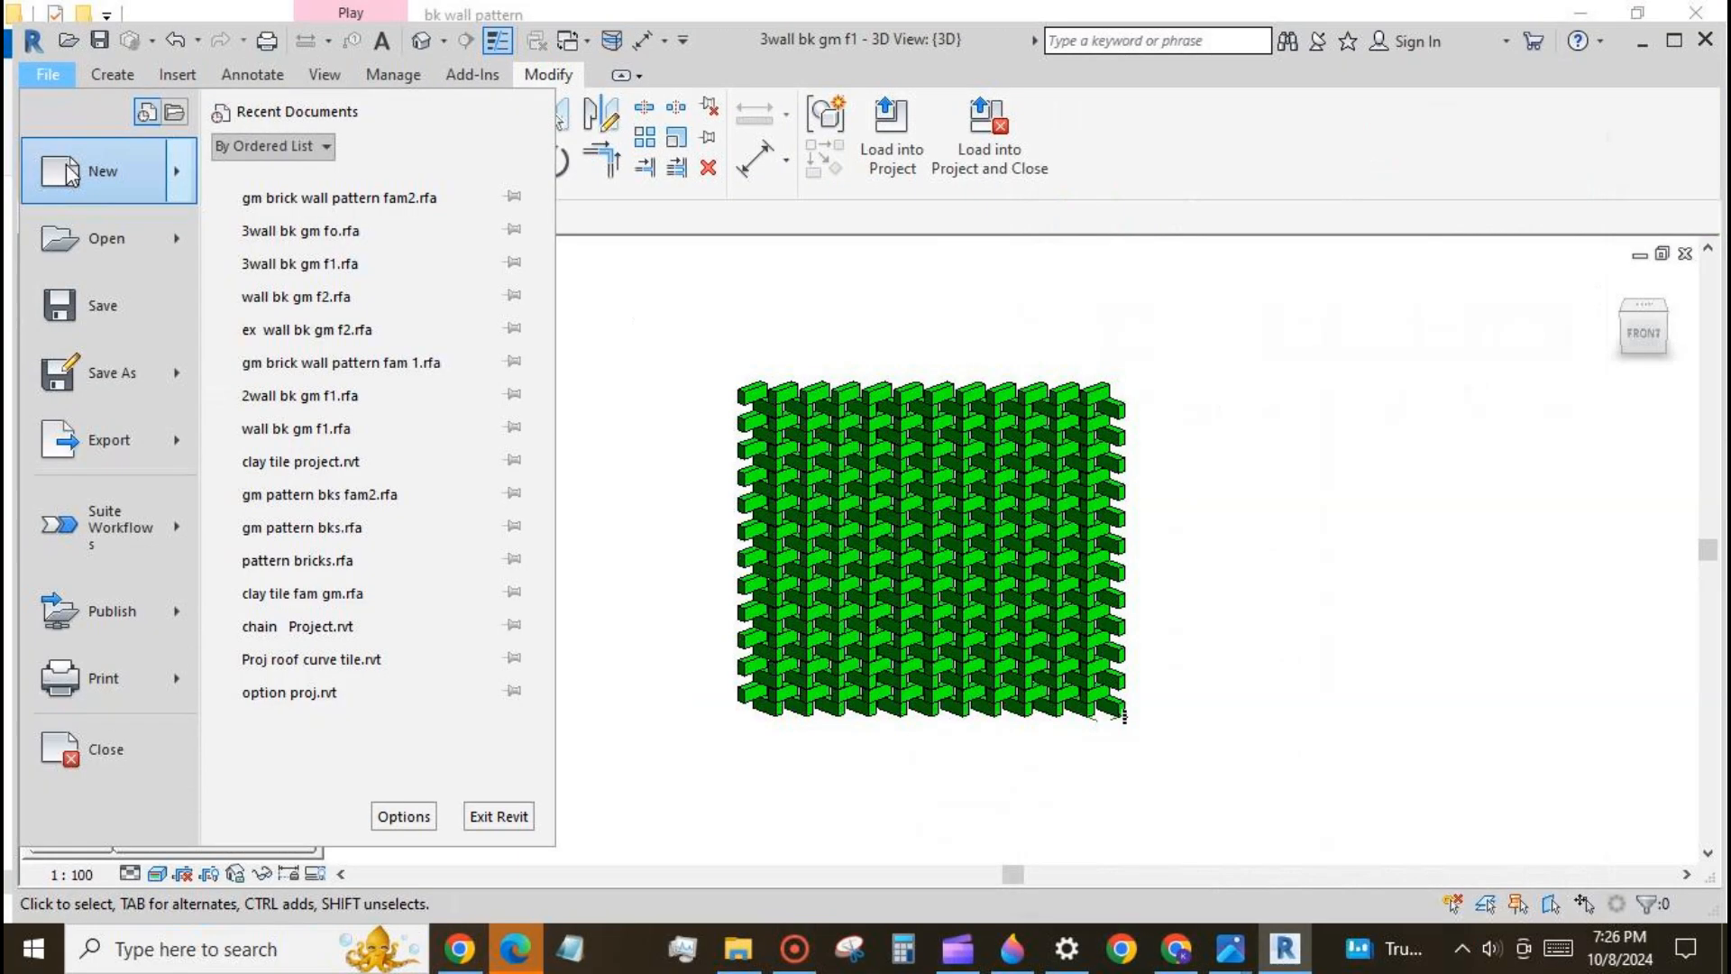
Step: Create a new family from the Metric Generic Model template in the frequently used templates folder
mouse_move(109, 171)
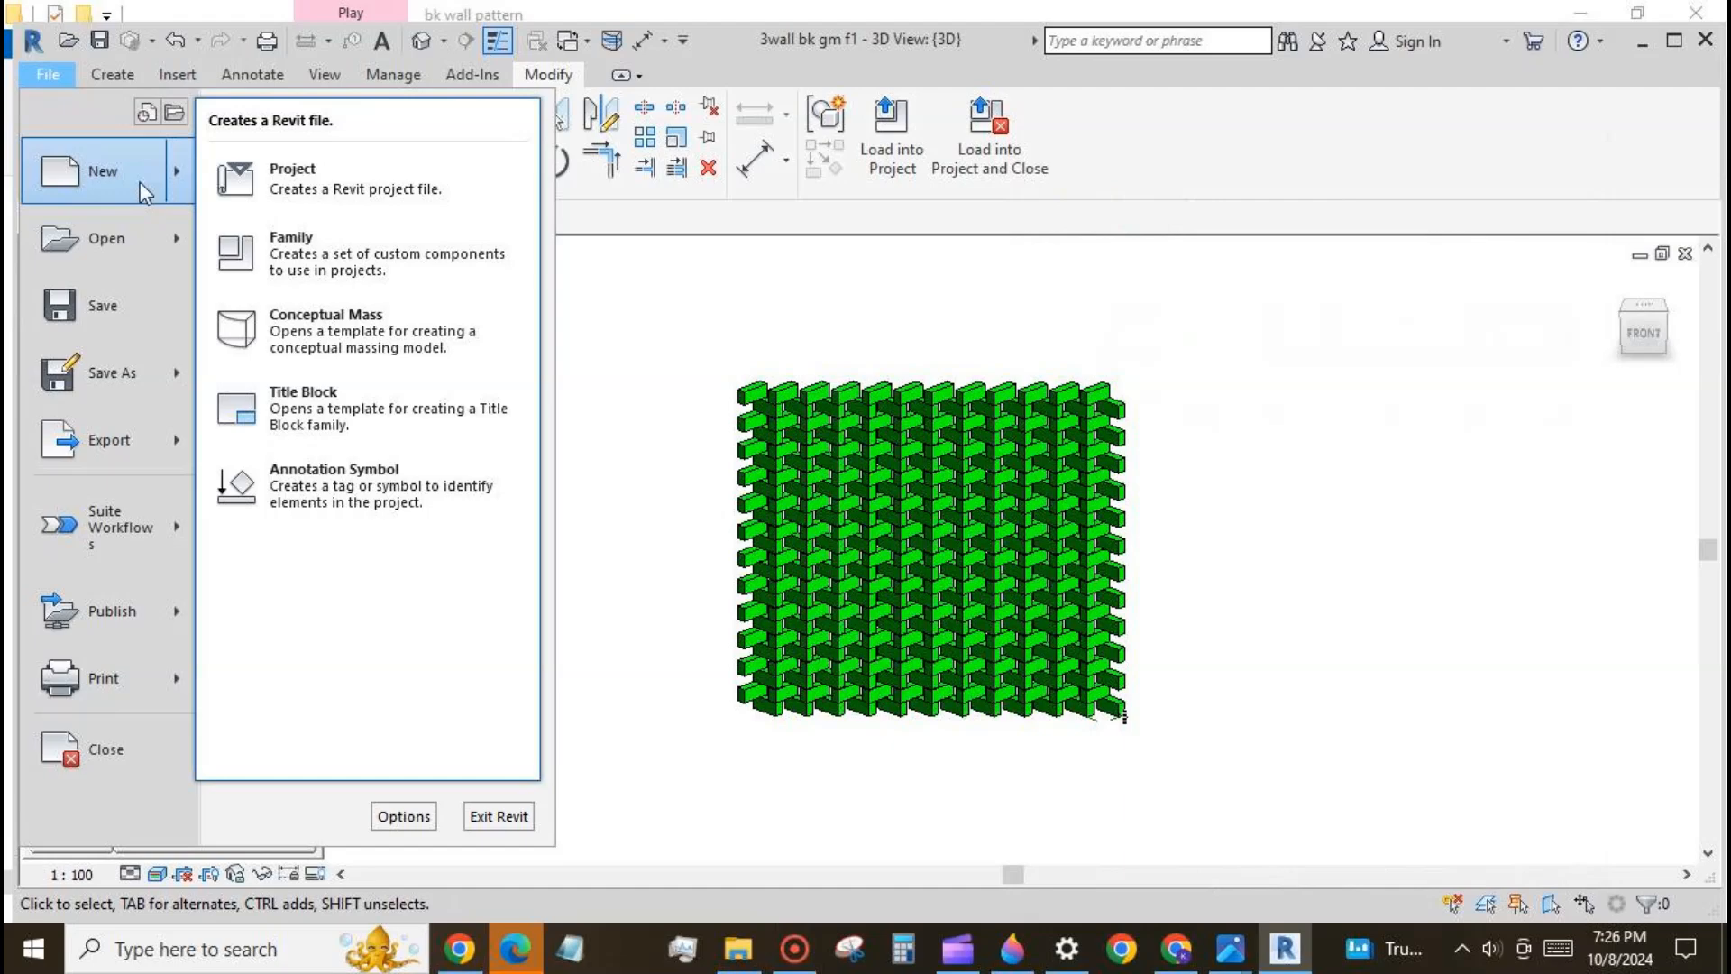
left_click(392, 252)
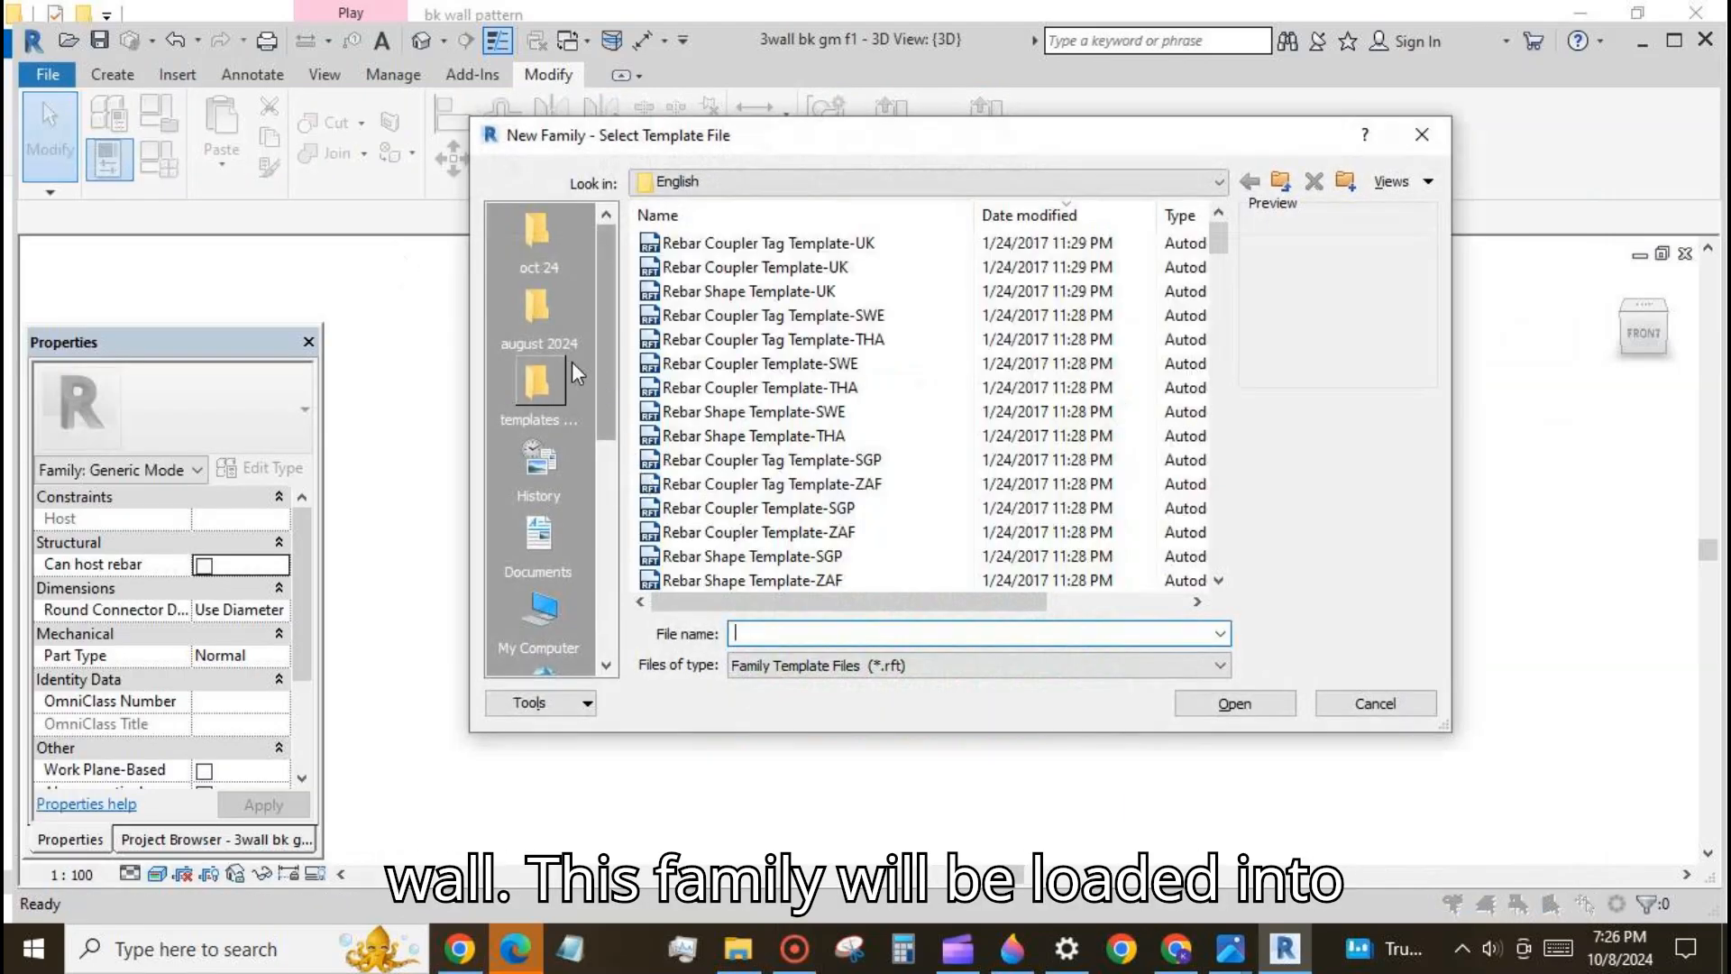
left_click(546, 383)
left_click(762, 343)
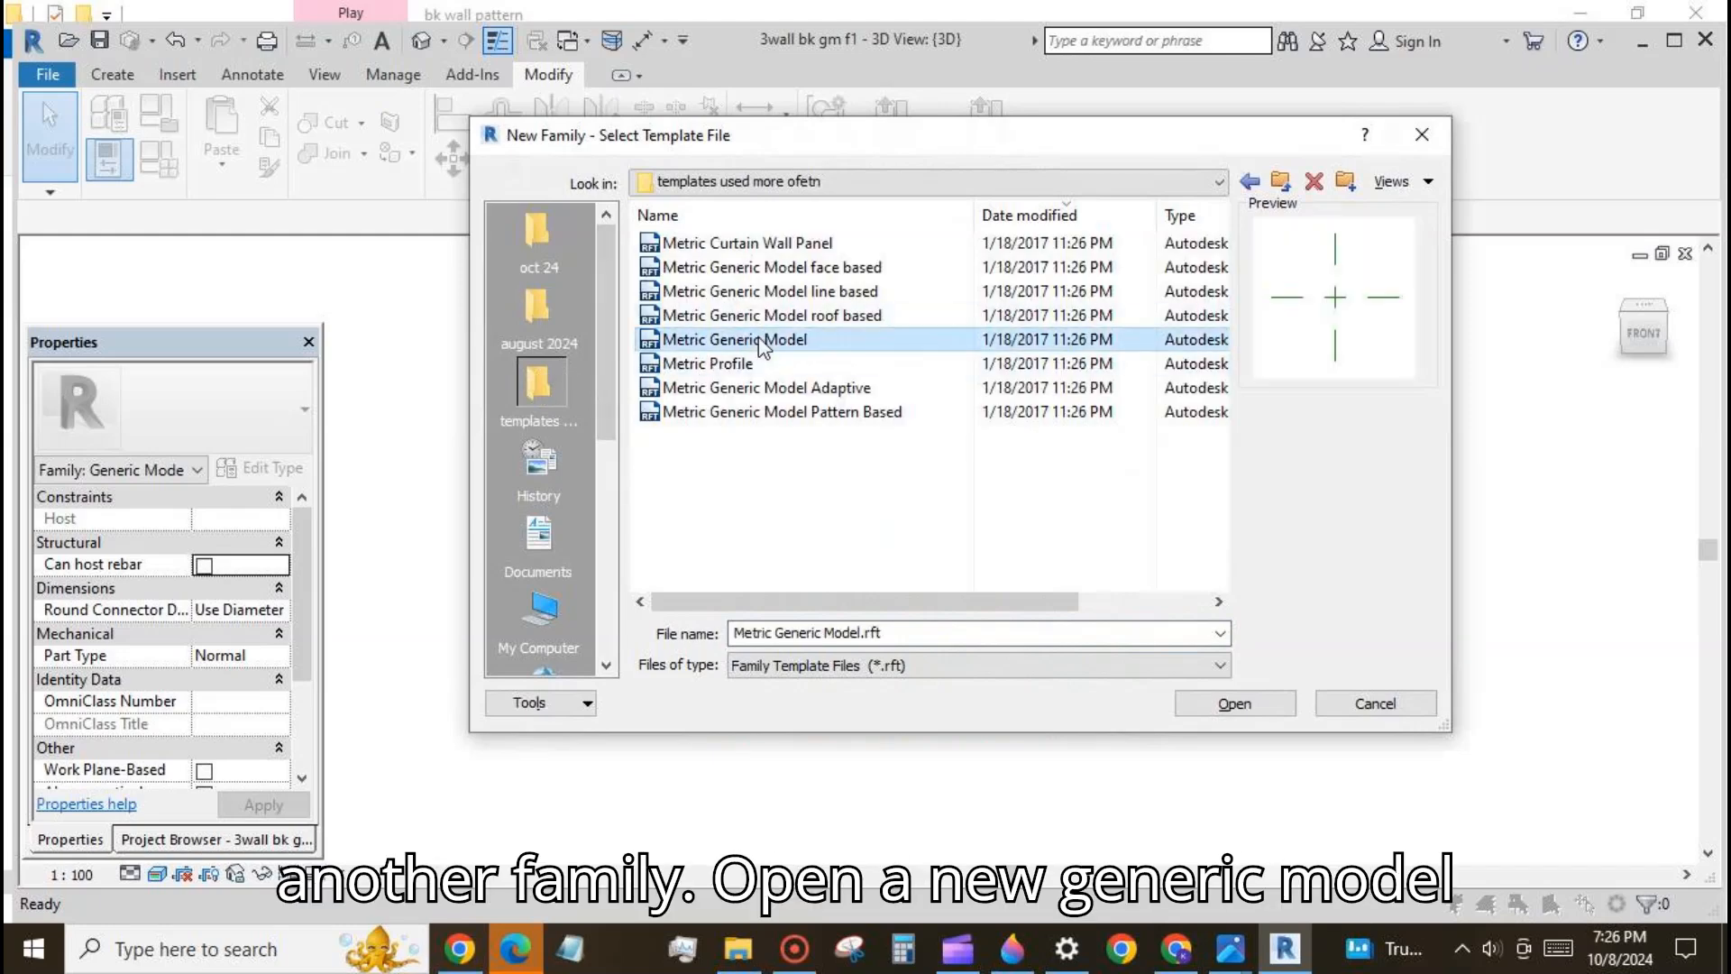
left_click(1243, 709)
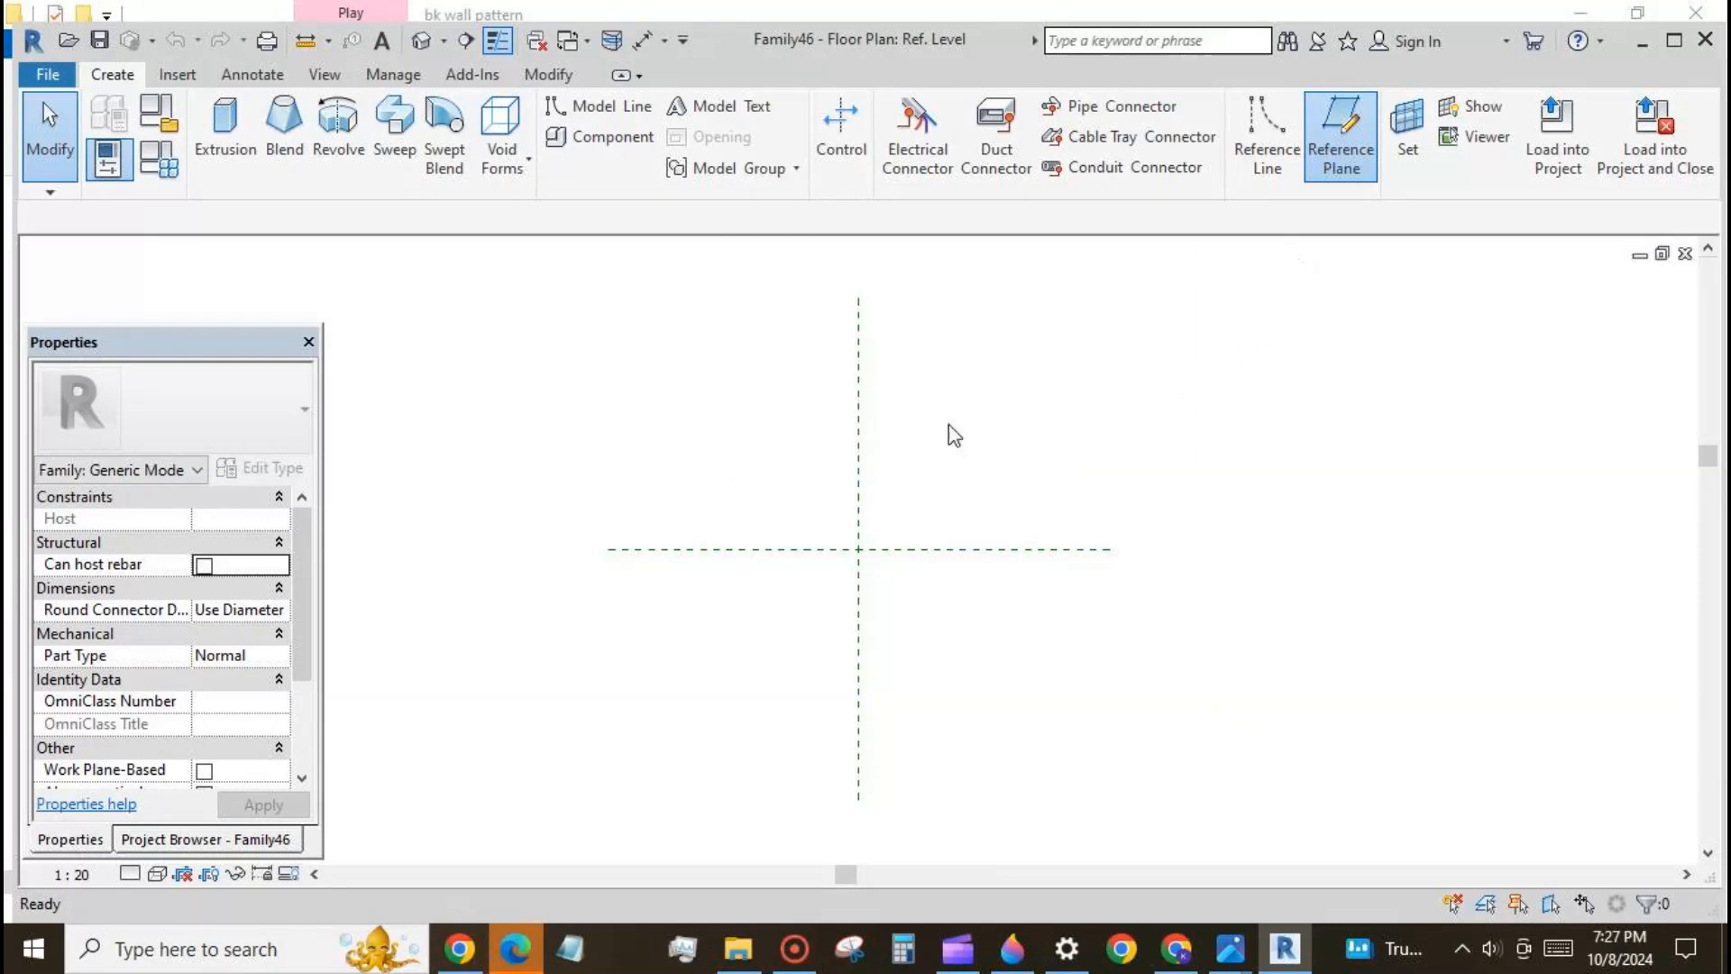
Step: Draw two vertical reference planes in the Ref. Level plan, one on each side of the central vertical plane
key("r")
key("p")
left_click(782, 438)
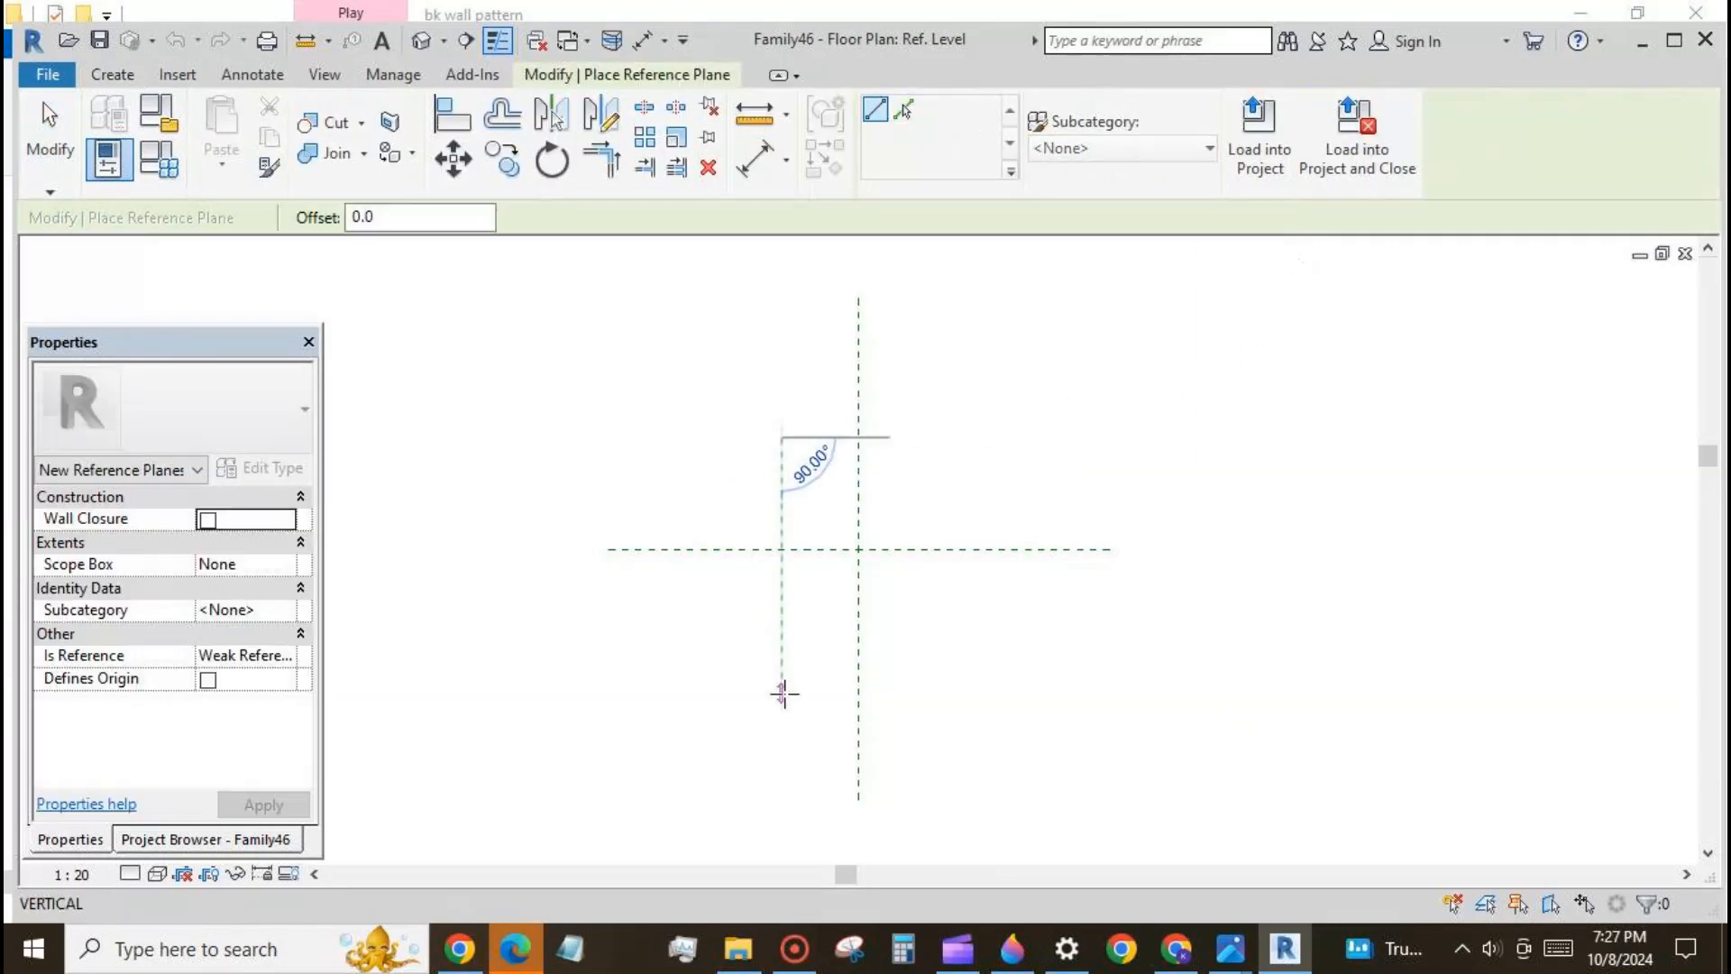
left_click(783, 691)
left_click(927, 439)
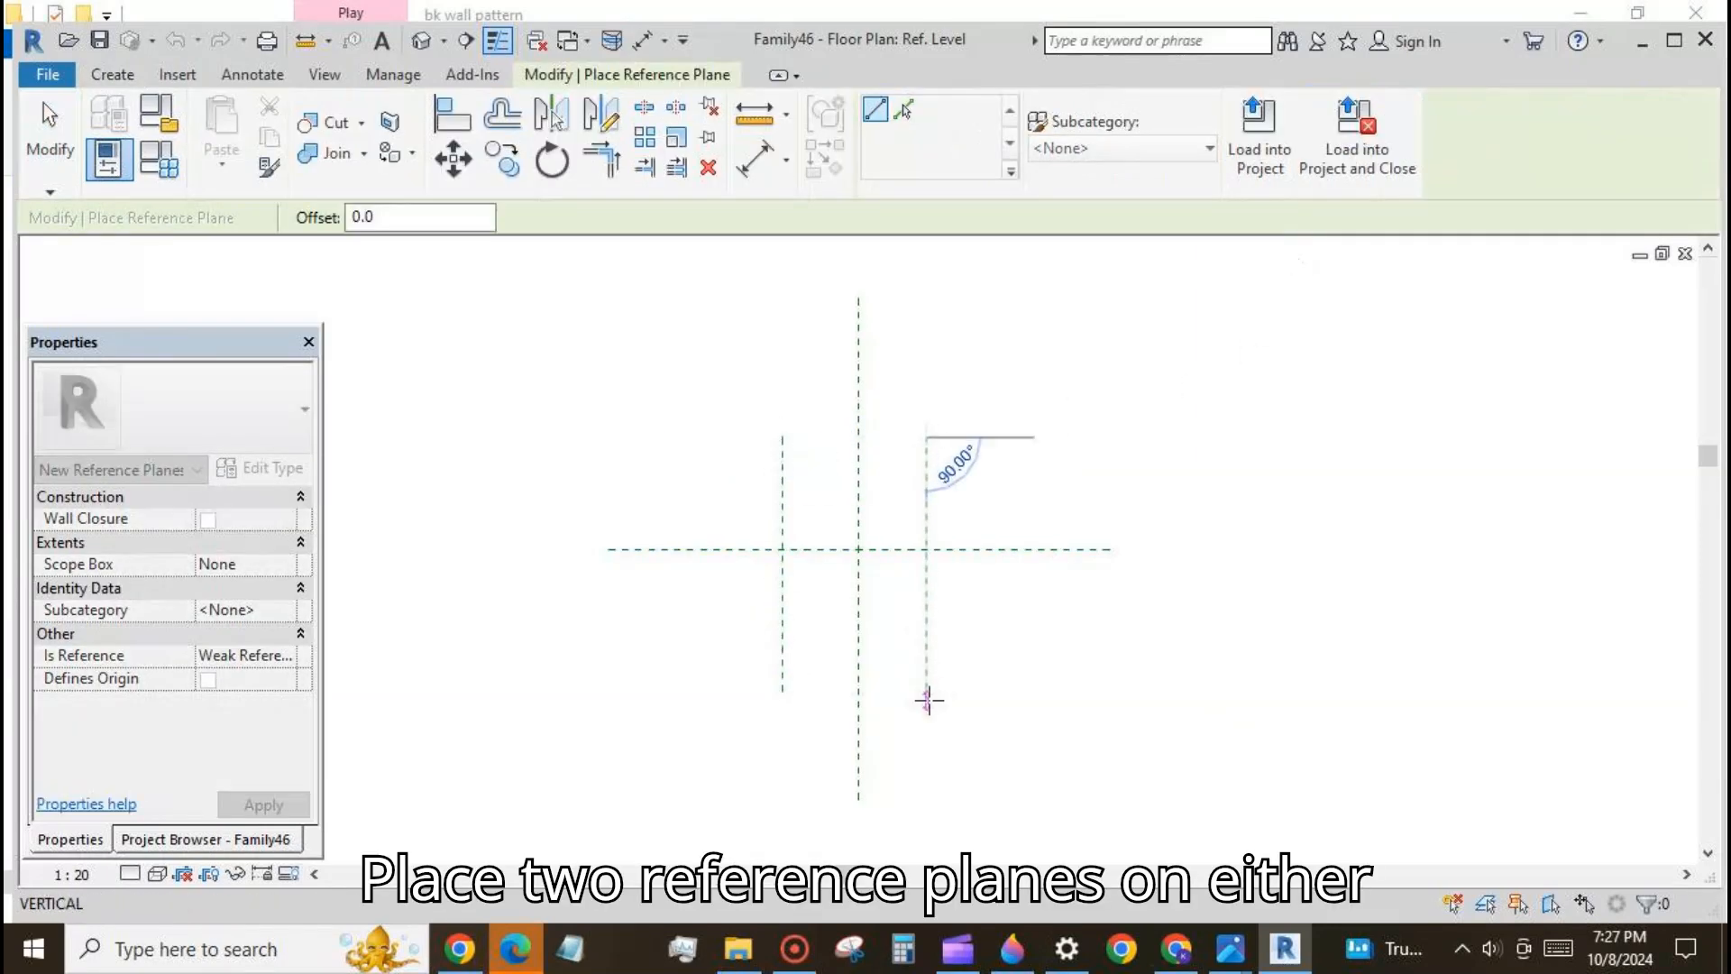
left_click(927, 693)
Step: Add an aligned dimension across the three vertical reference planes and constrain its segments to be equal
key("d")
key("i")
left_click(782, 502)
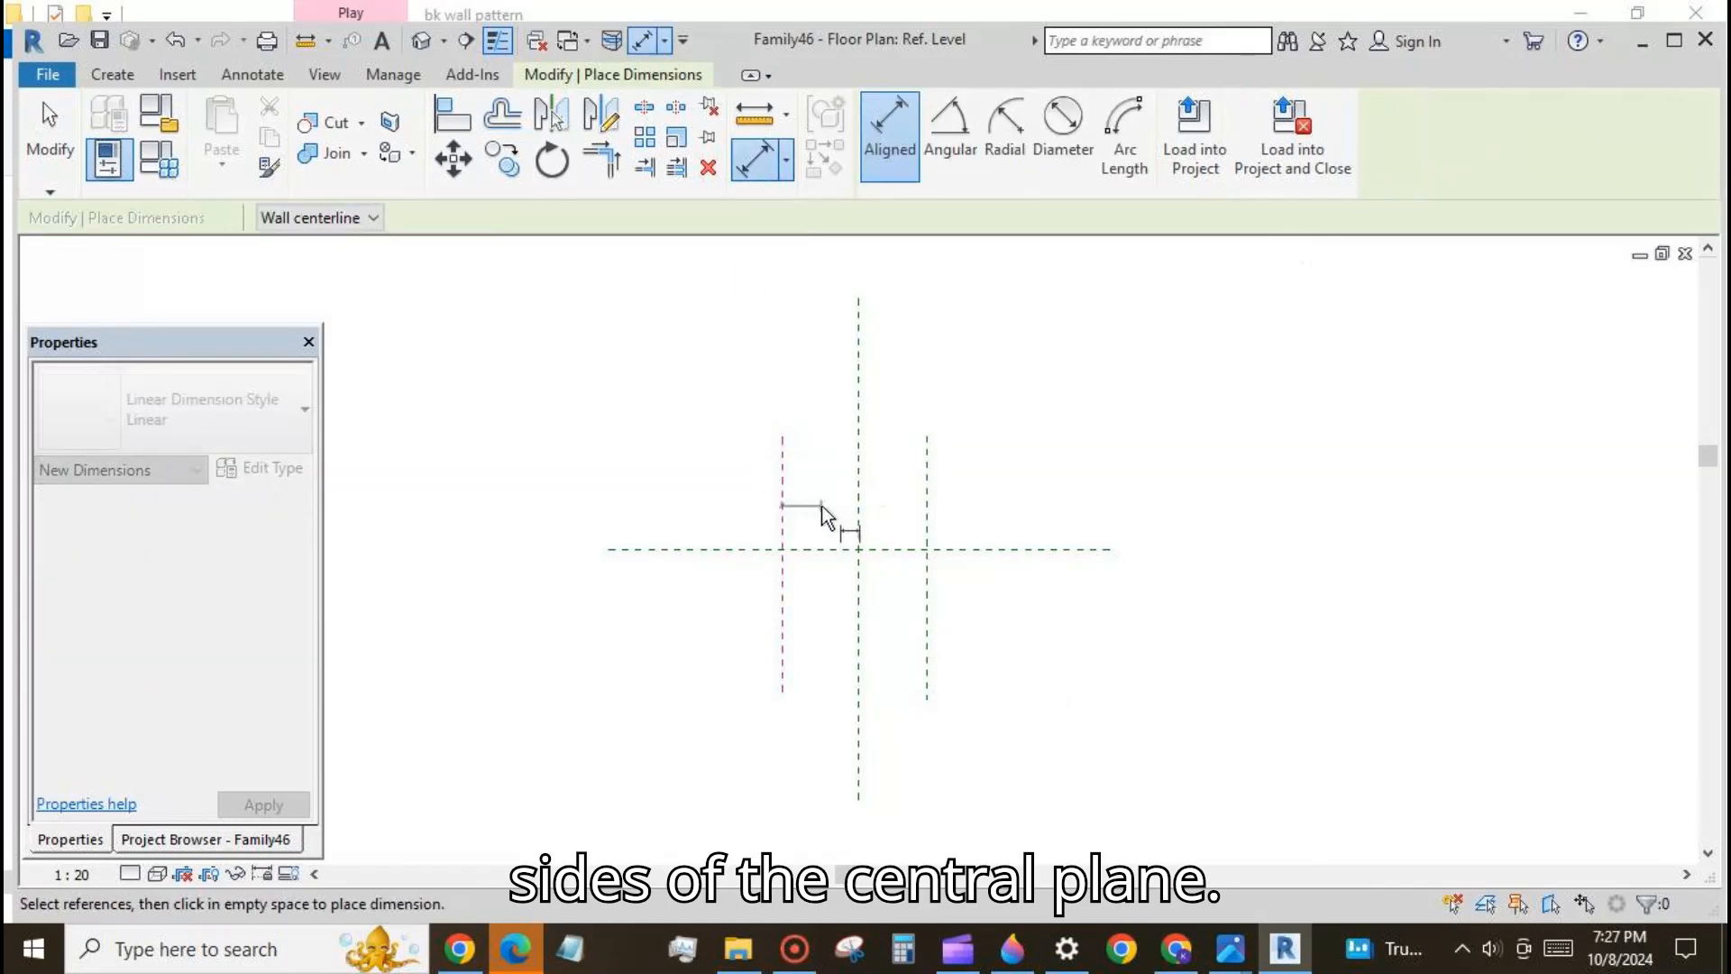
left_click(858, 486)
left_click(927, 476)
left_click(992, 395)
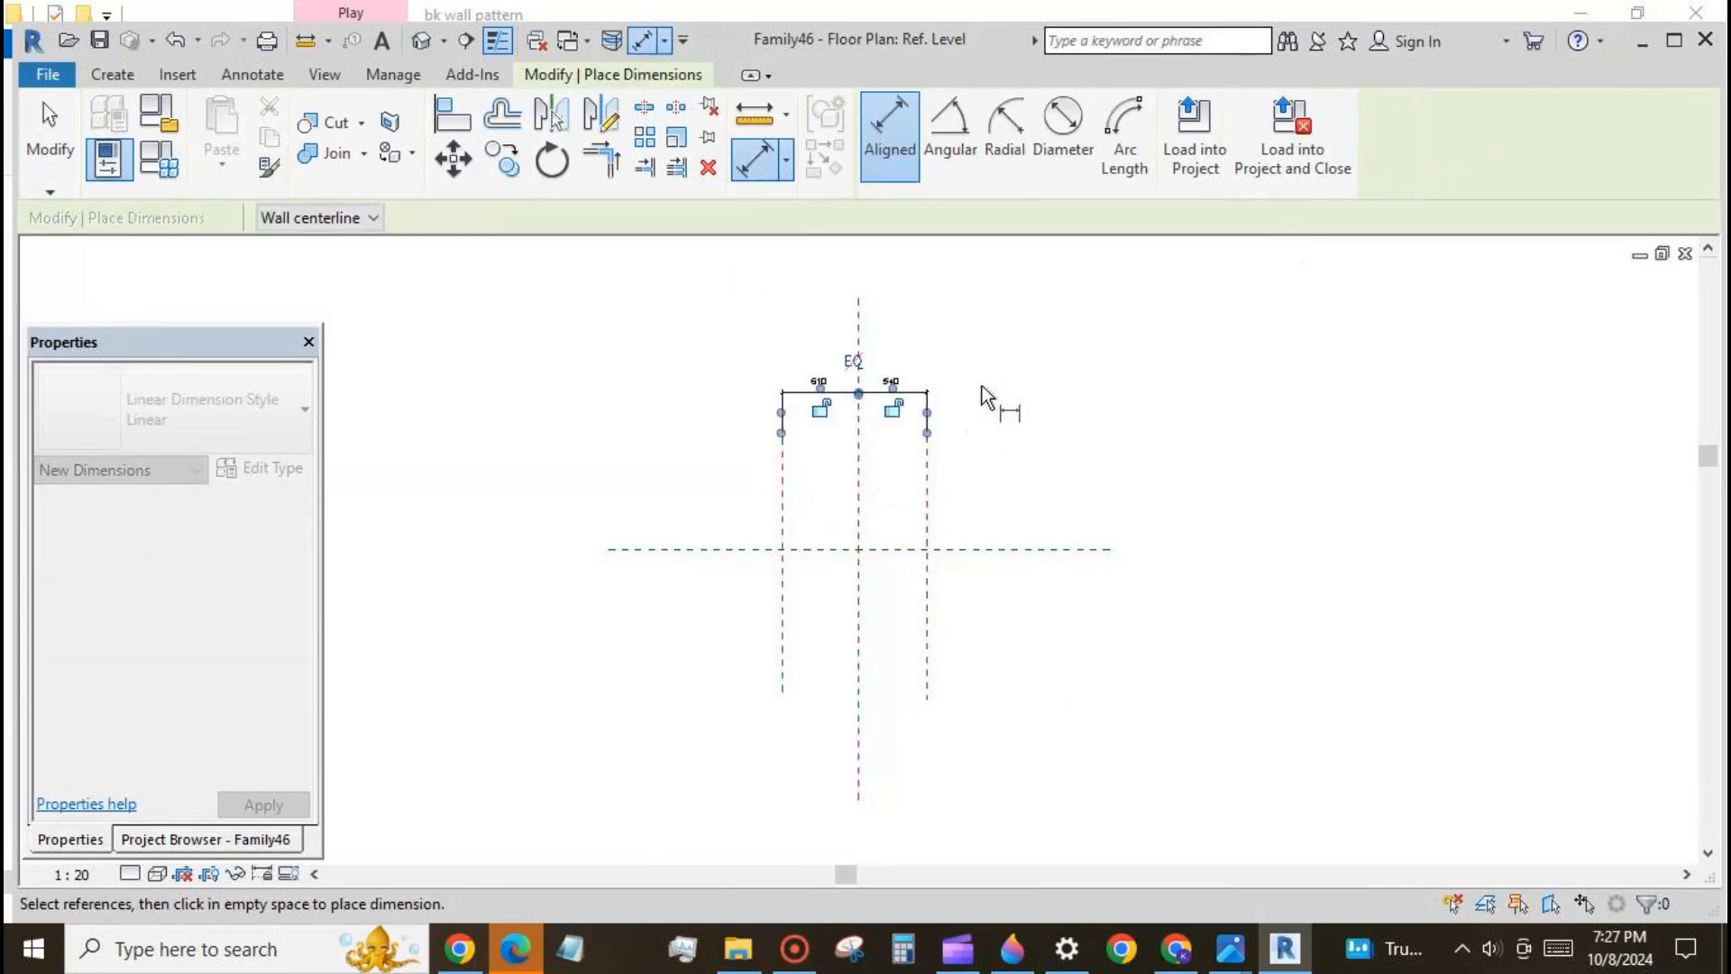
left_click(858, 363)
Step: Dimension the left vertical plane to the central plane and label it with a new type parameter named base
left_click(791, 491)
left_click(858, 487)
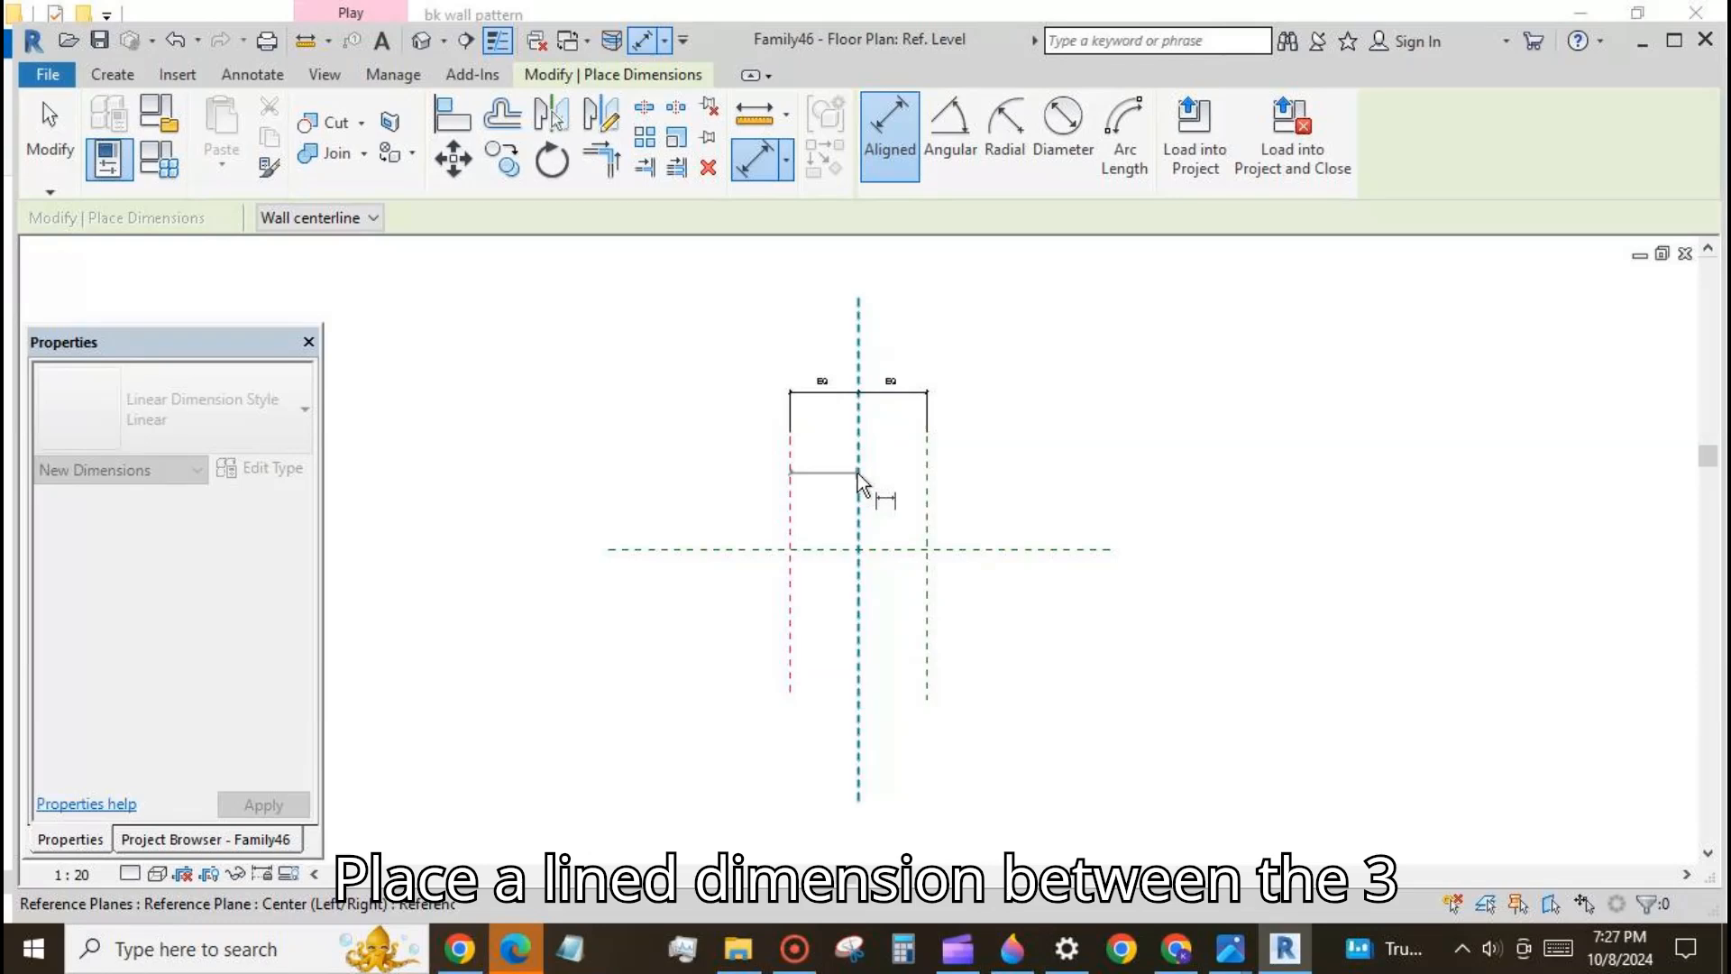
left_click(890, 359)
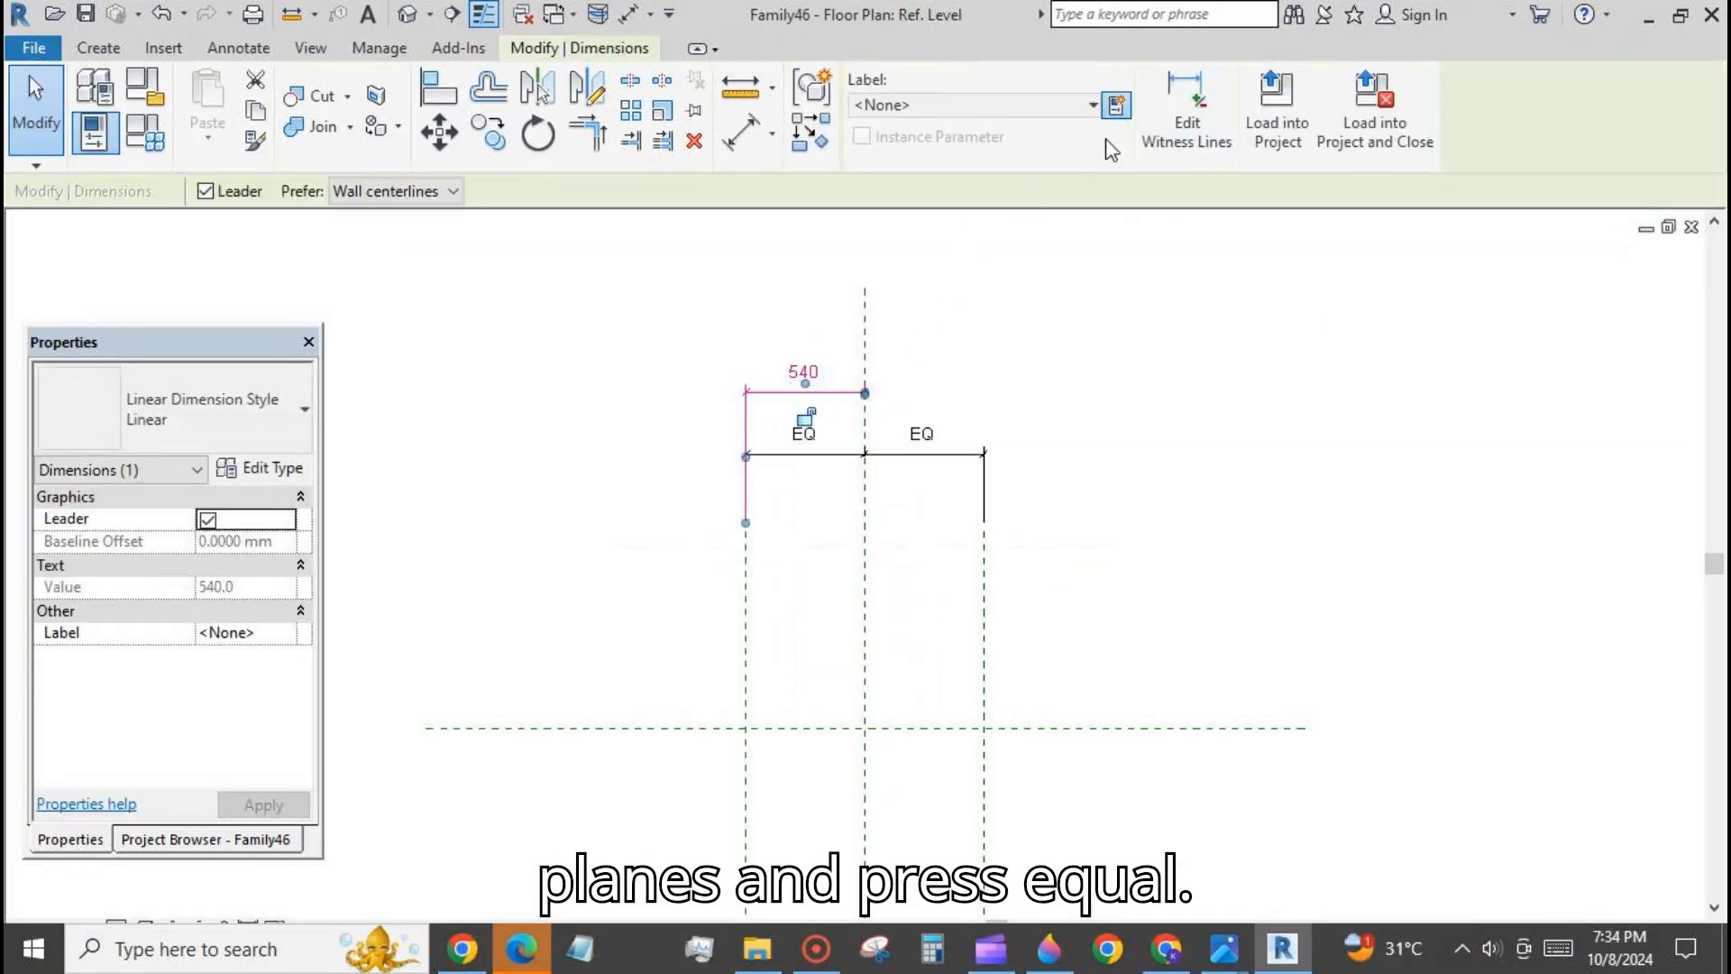
type("base")
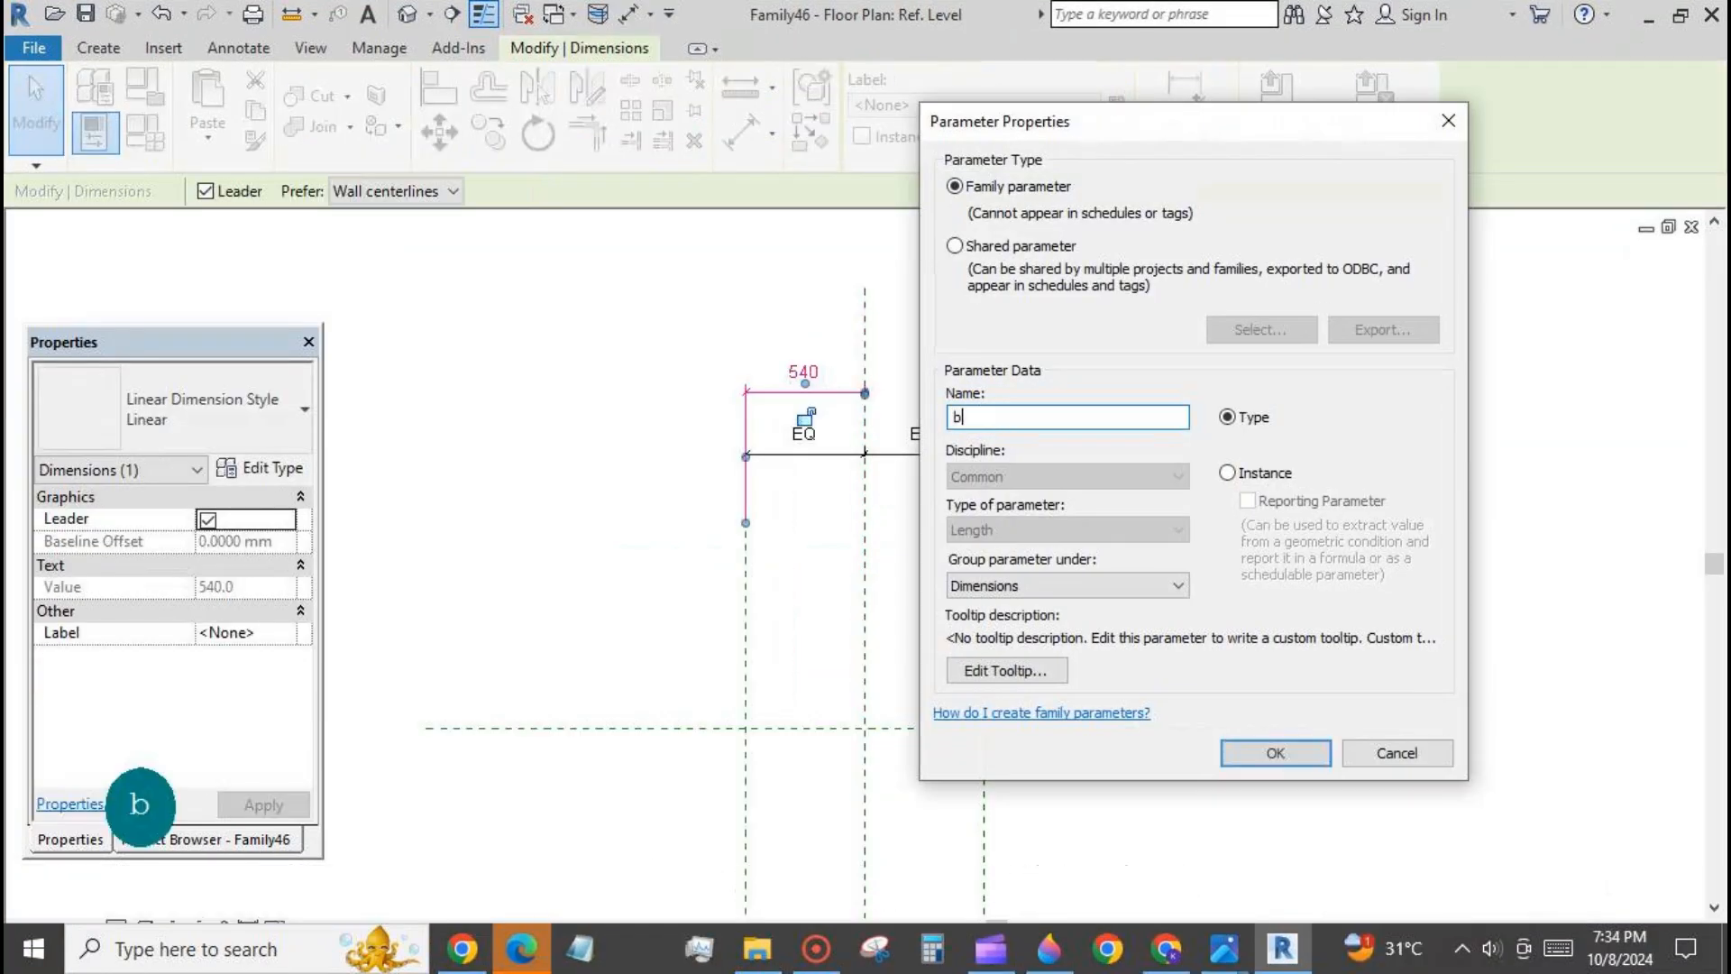
left_click(1270, 754)
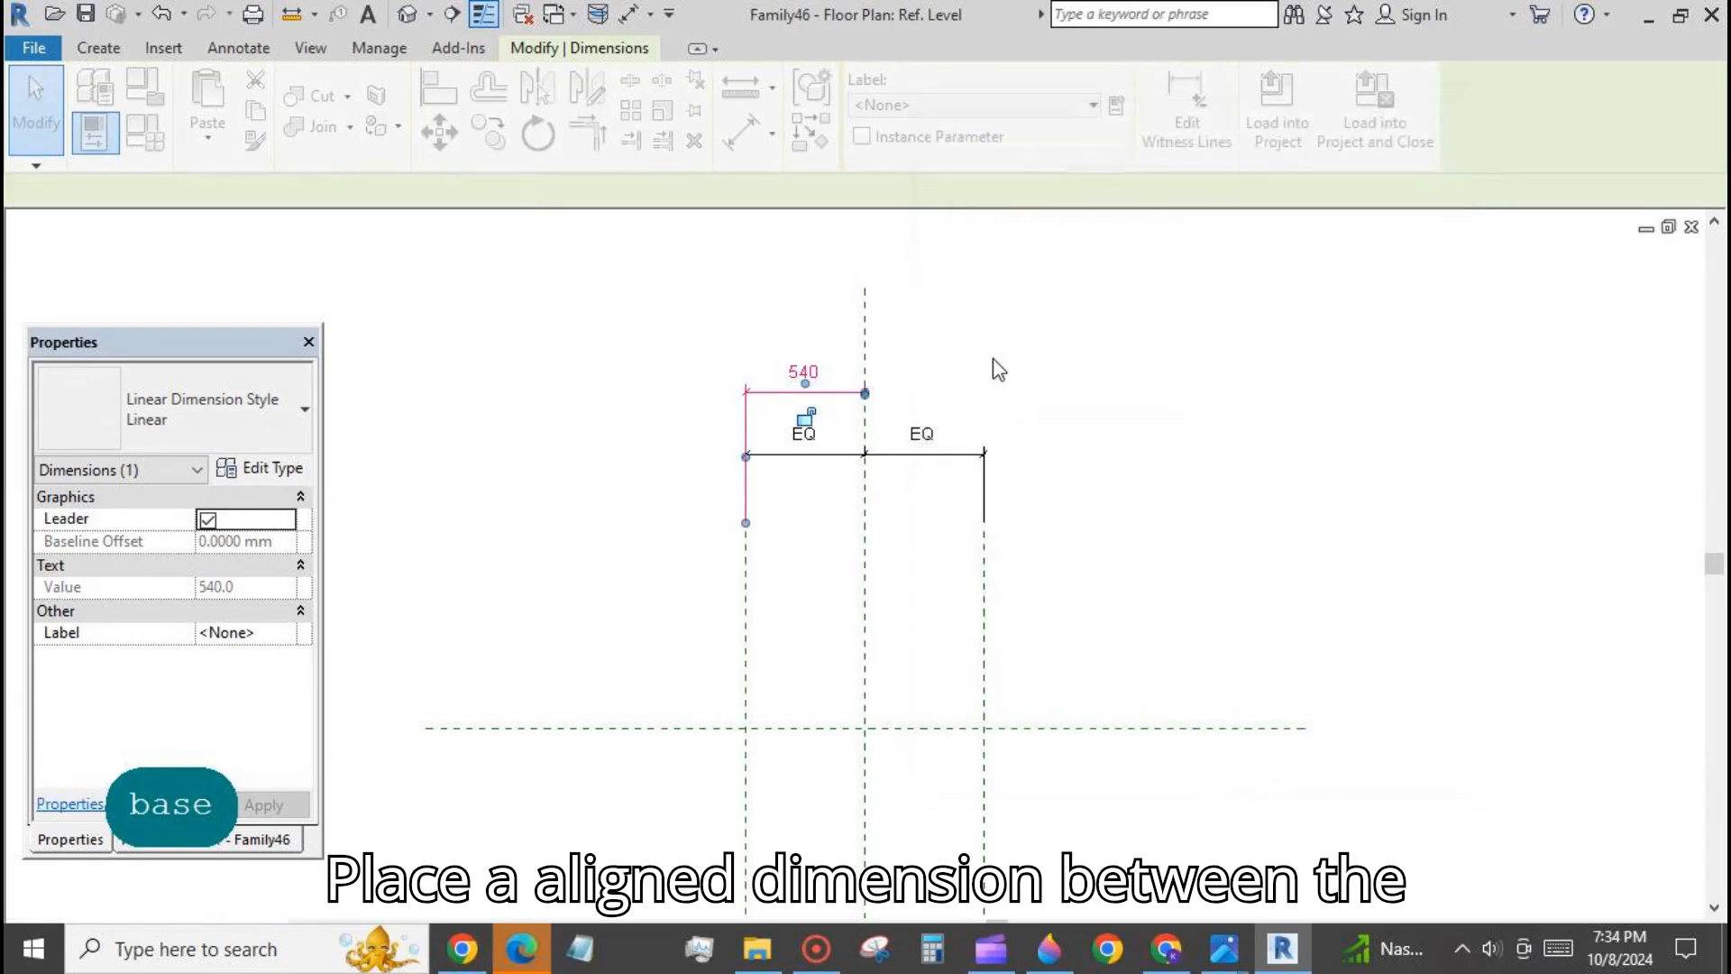
scroll(996, 367, "down", 2)
left_click(1023, 348)
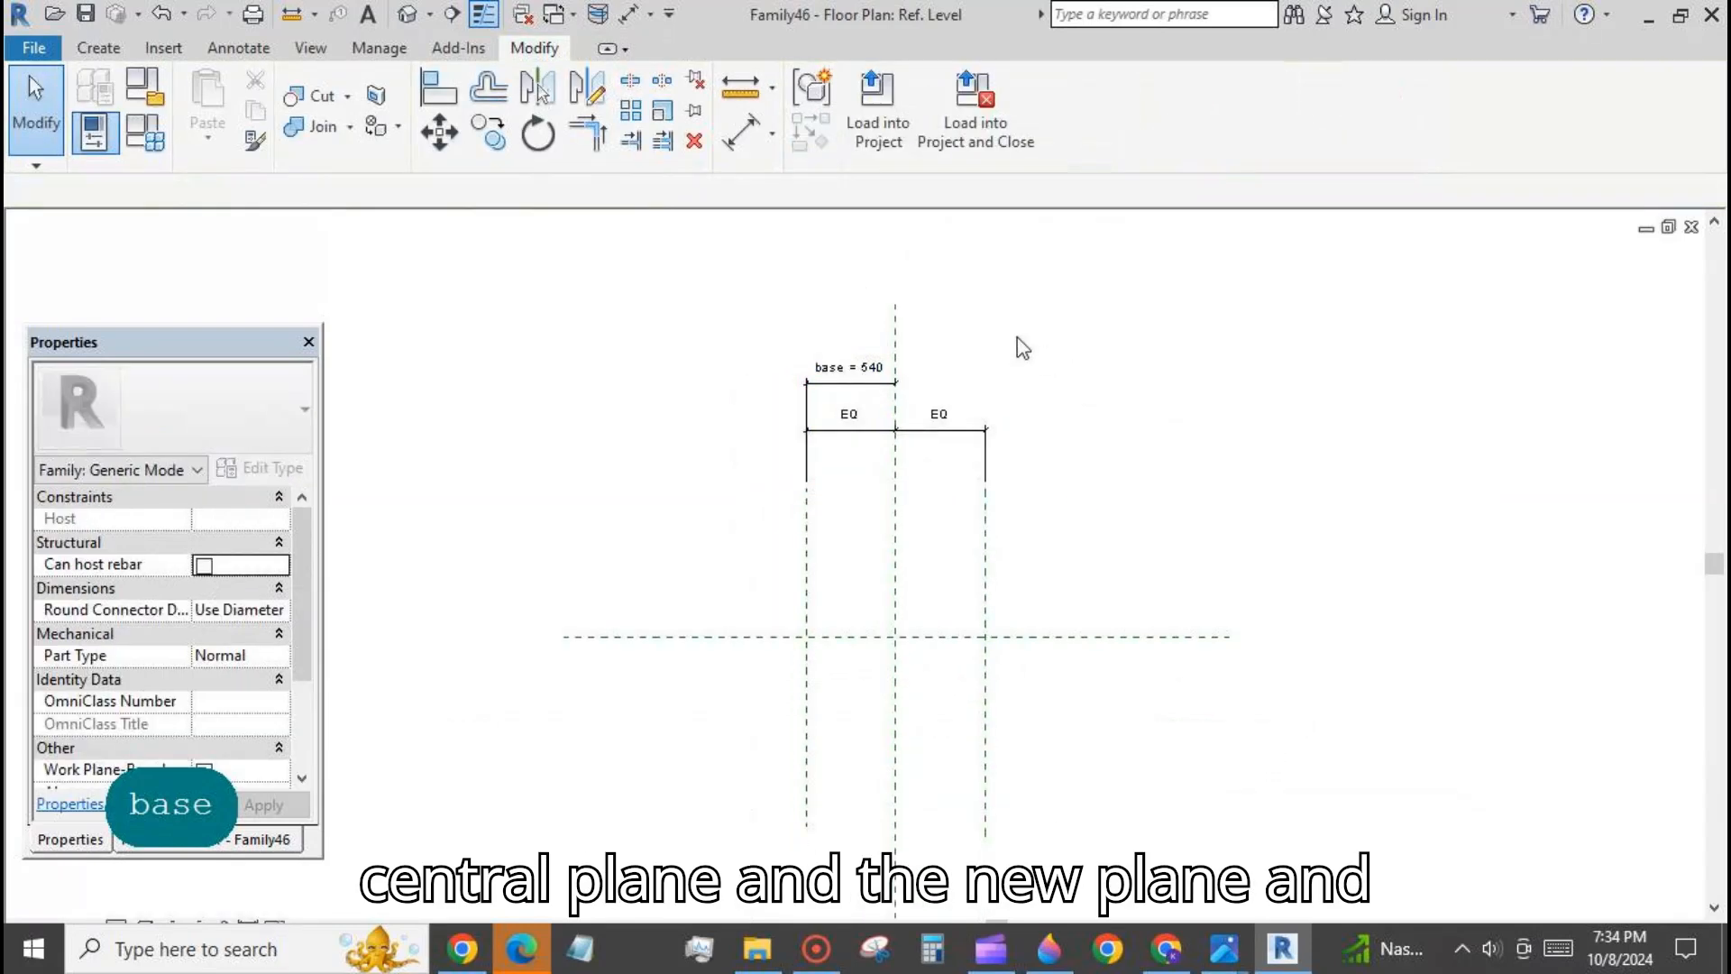
Step: Draw a reference line about 405 mm long, rising at 45° from the intersection of the left vertical and horizontal planes
left_click(99, 48)
left_click(1271, 121)
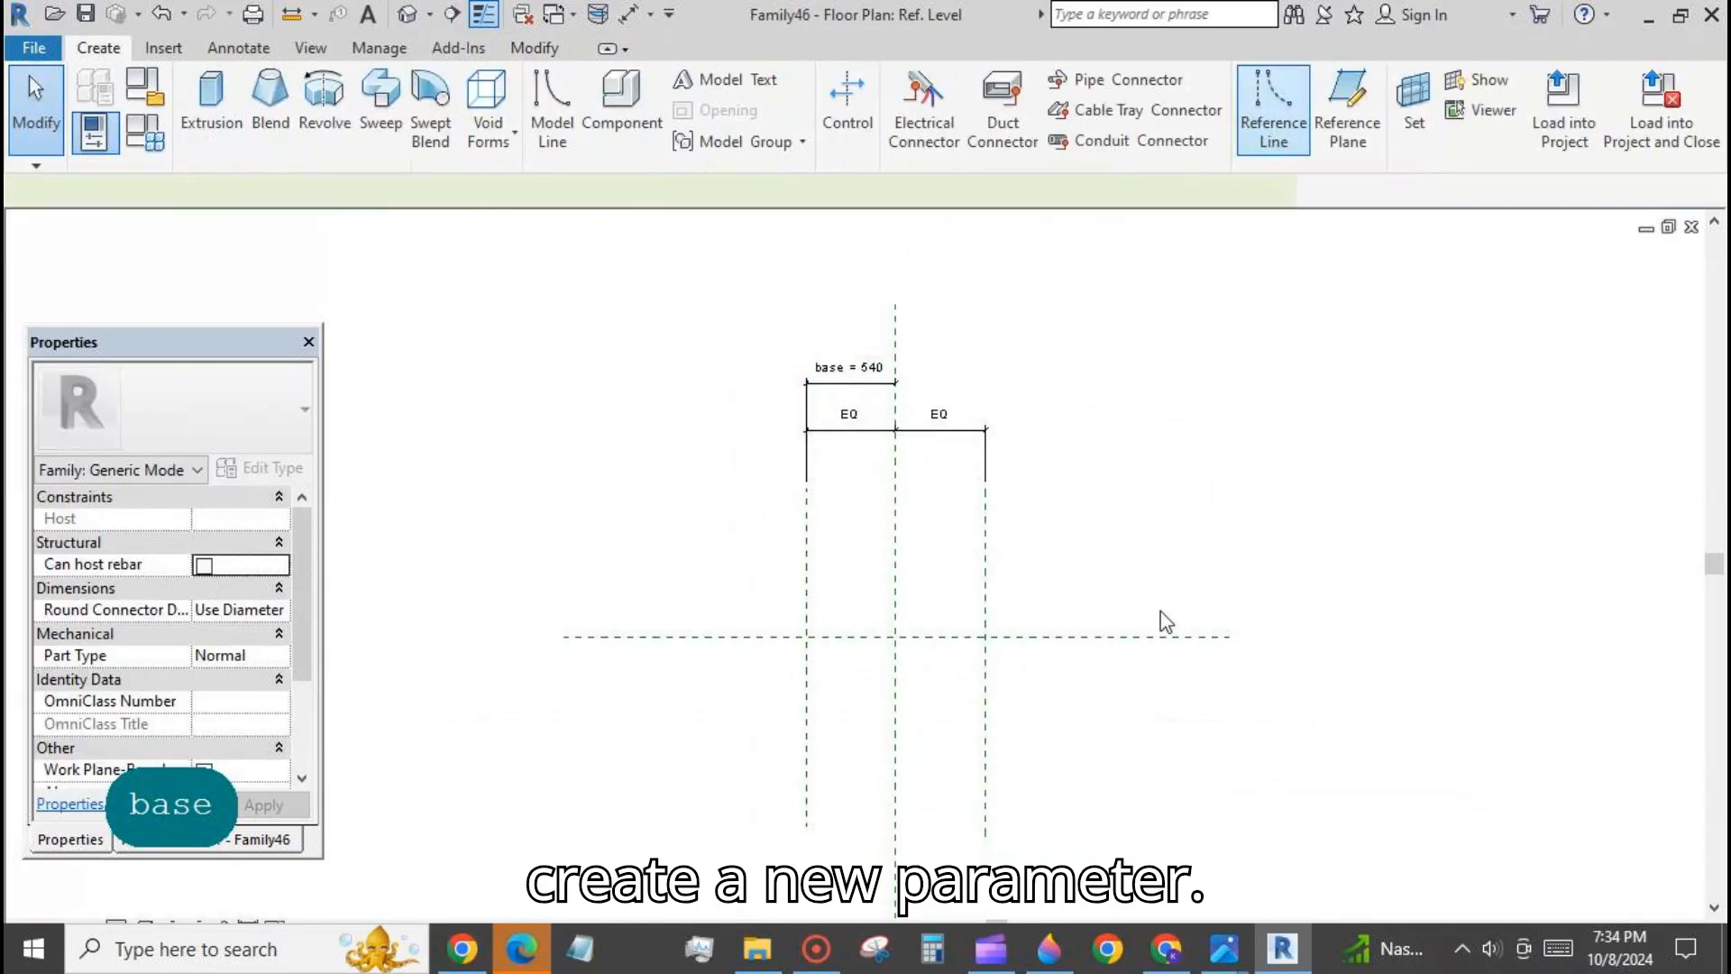
scroll(1125, 728, "up", 2)
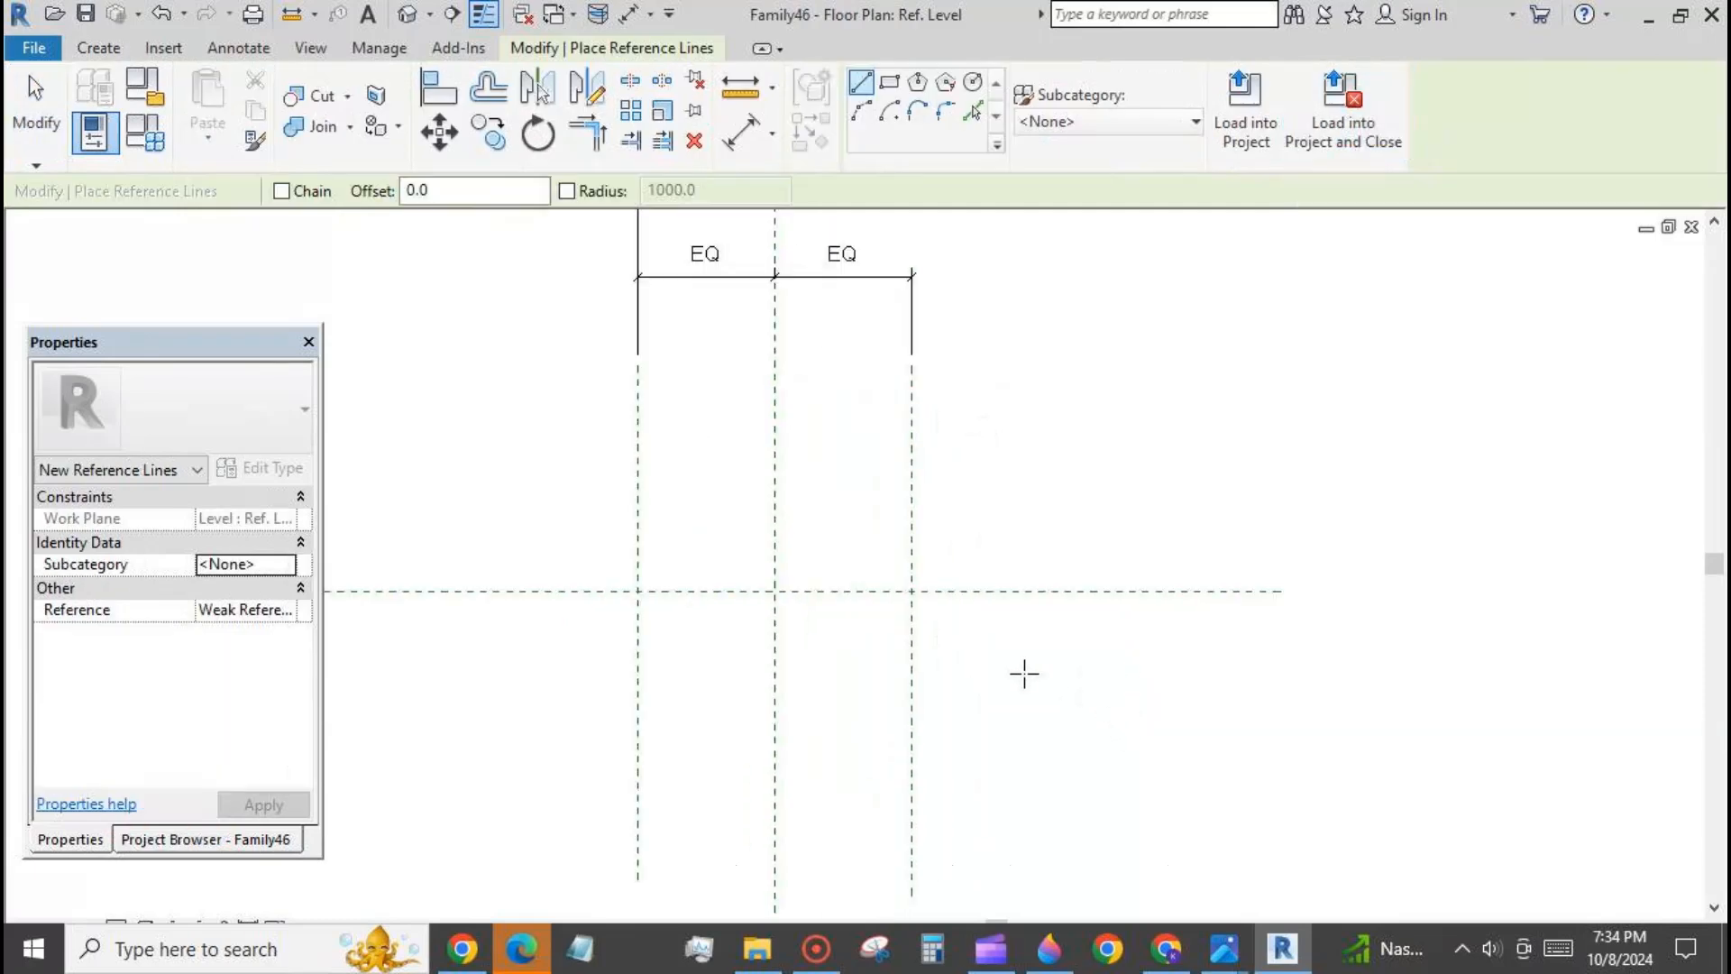
left_click(637, 590)
left_click(707, 514)
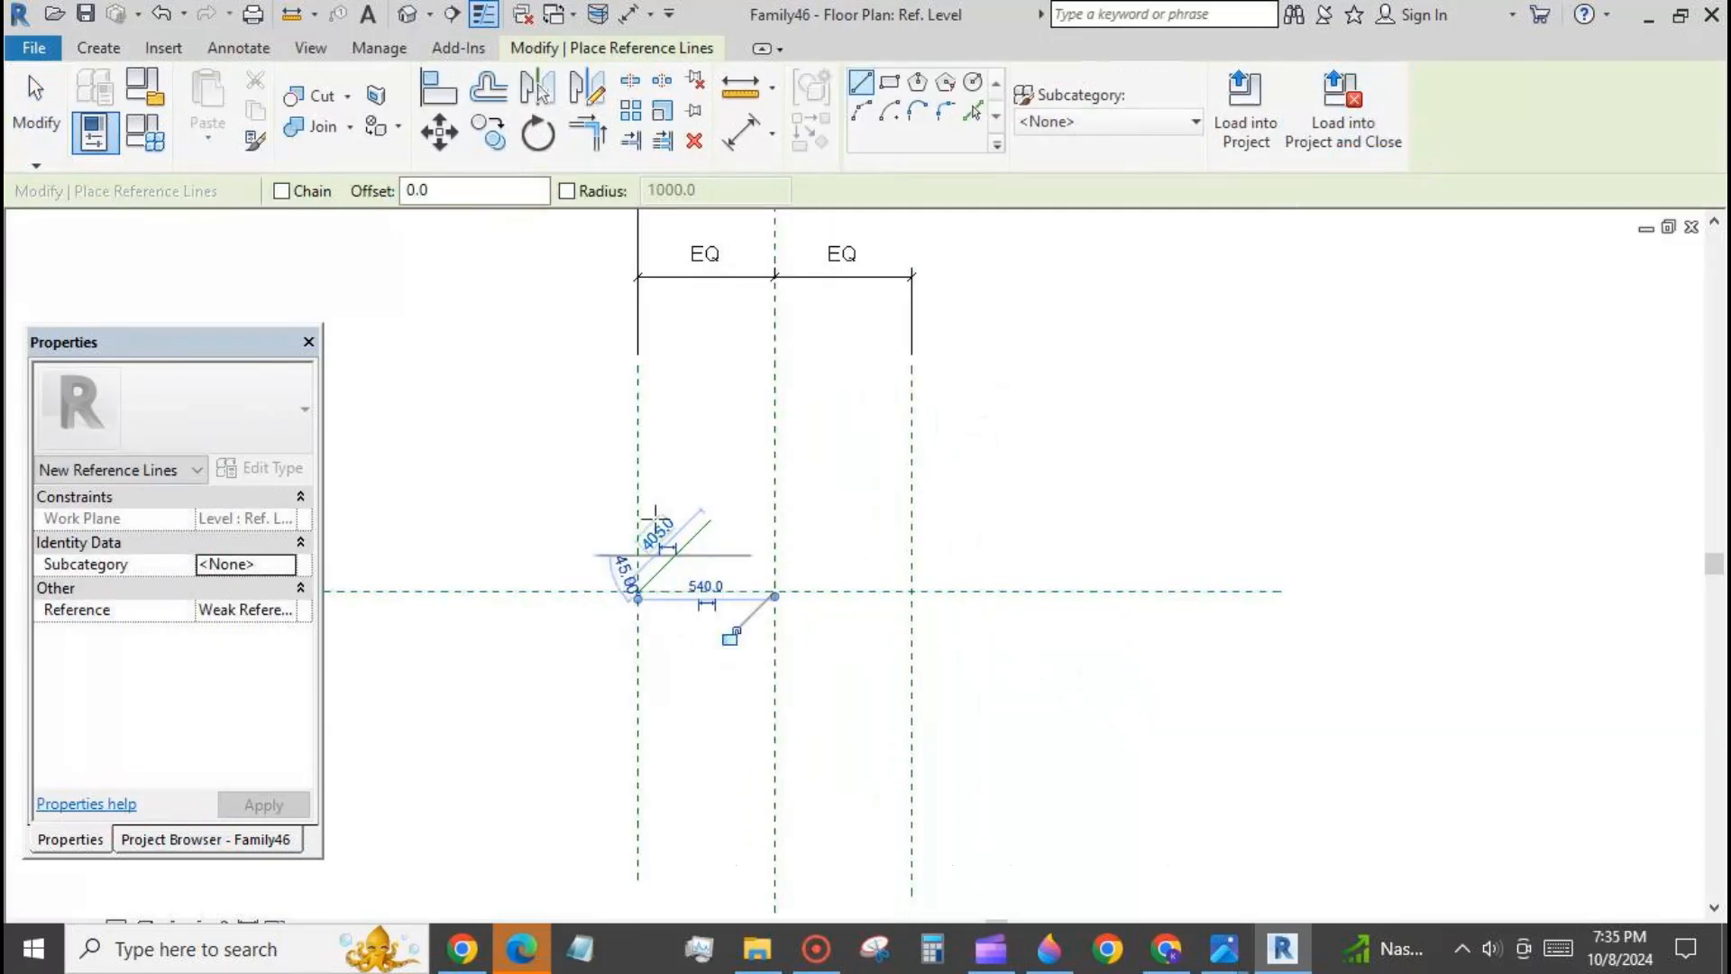
left_click(54, 142)
Step: Align and lock the angled reference line's start point to the left vertical and horizontal planes
left_click(439, 88)
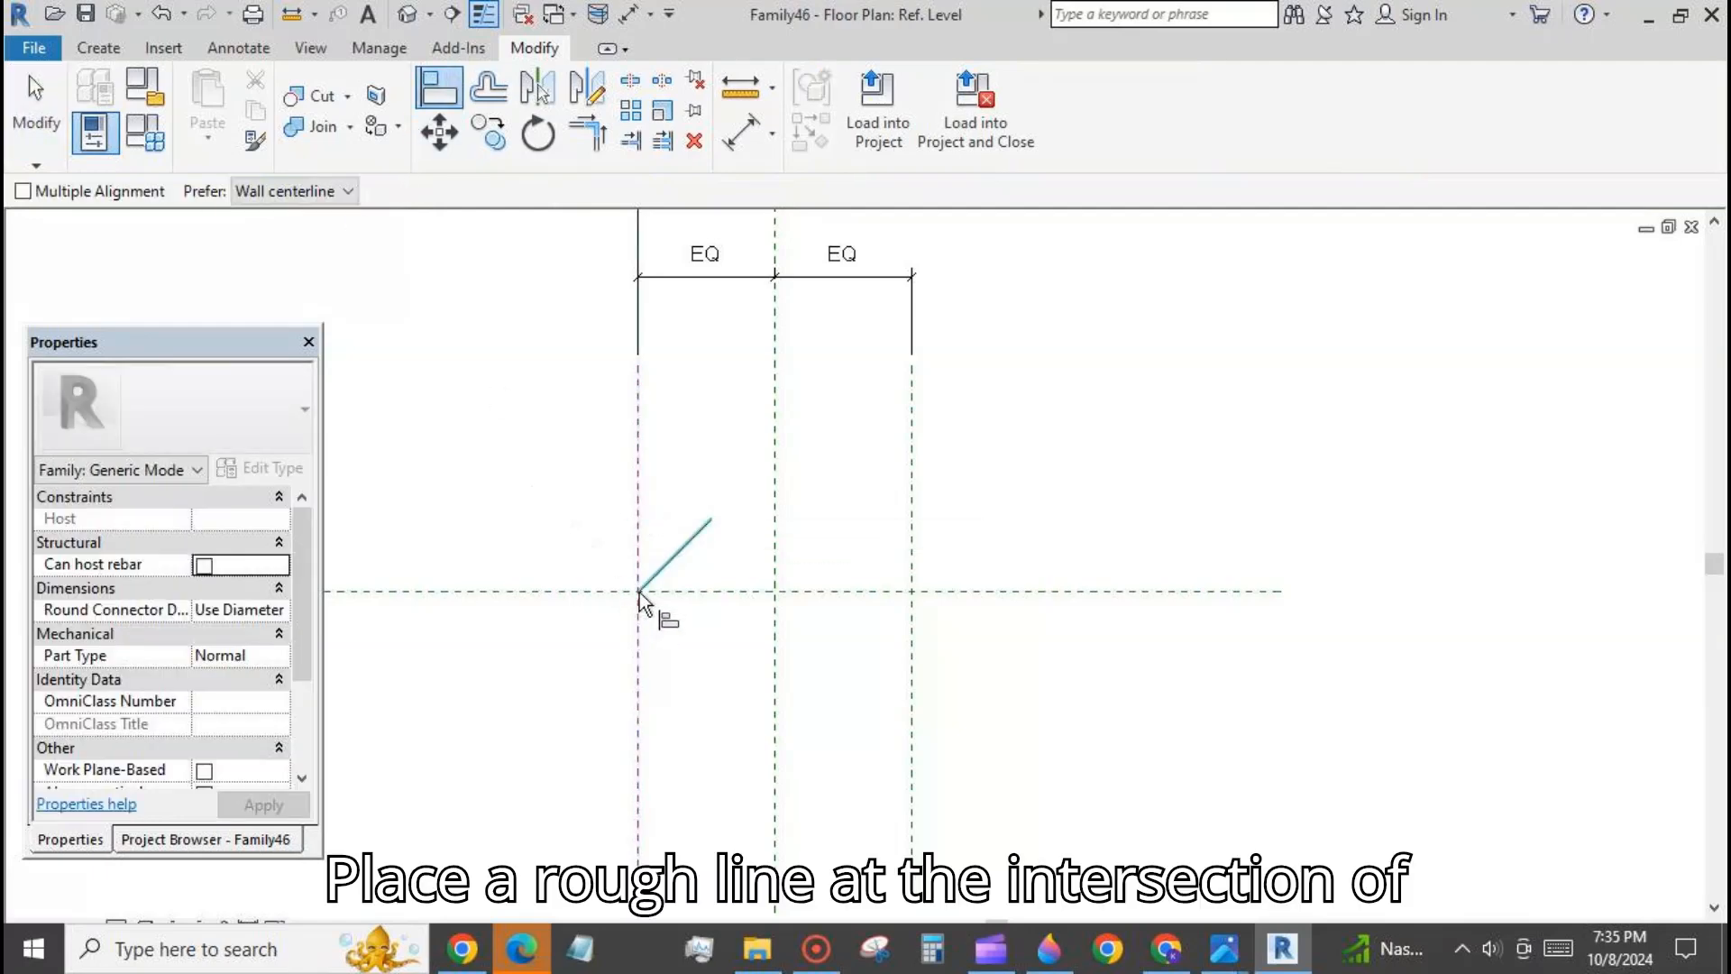
key("Tab")
key("Tab")
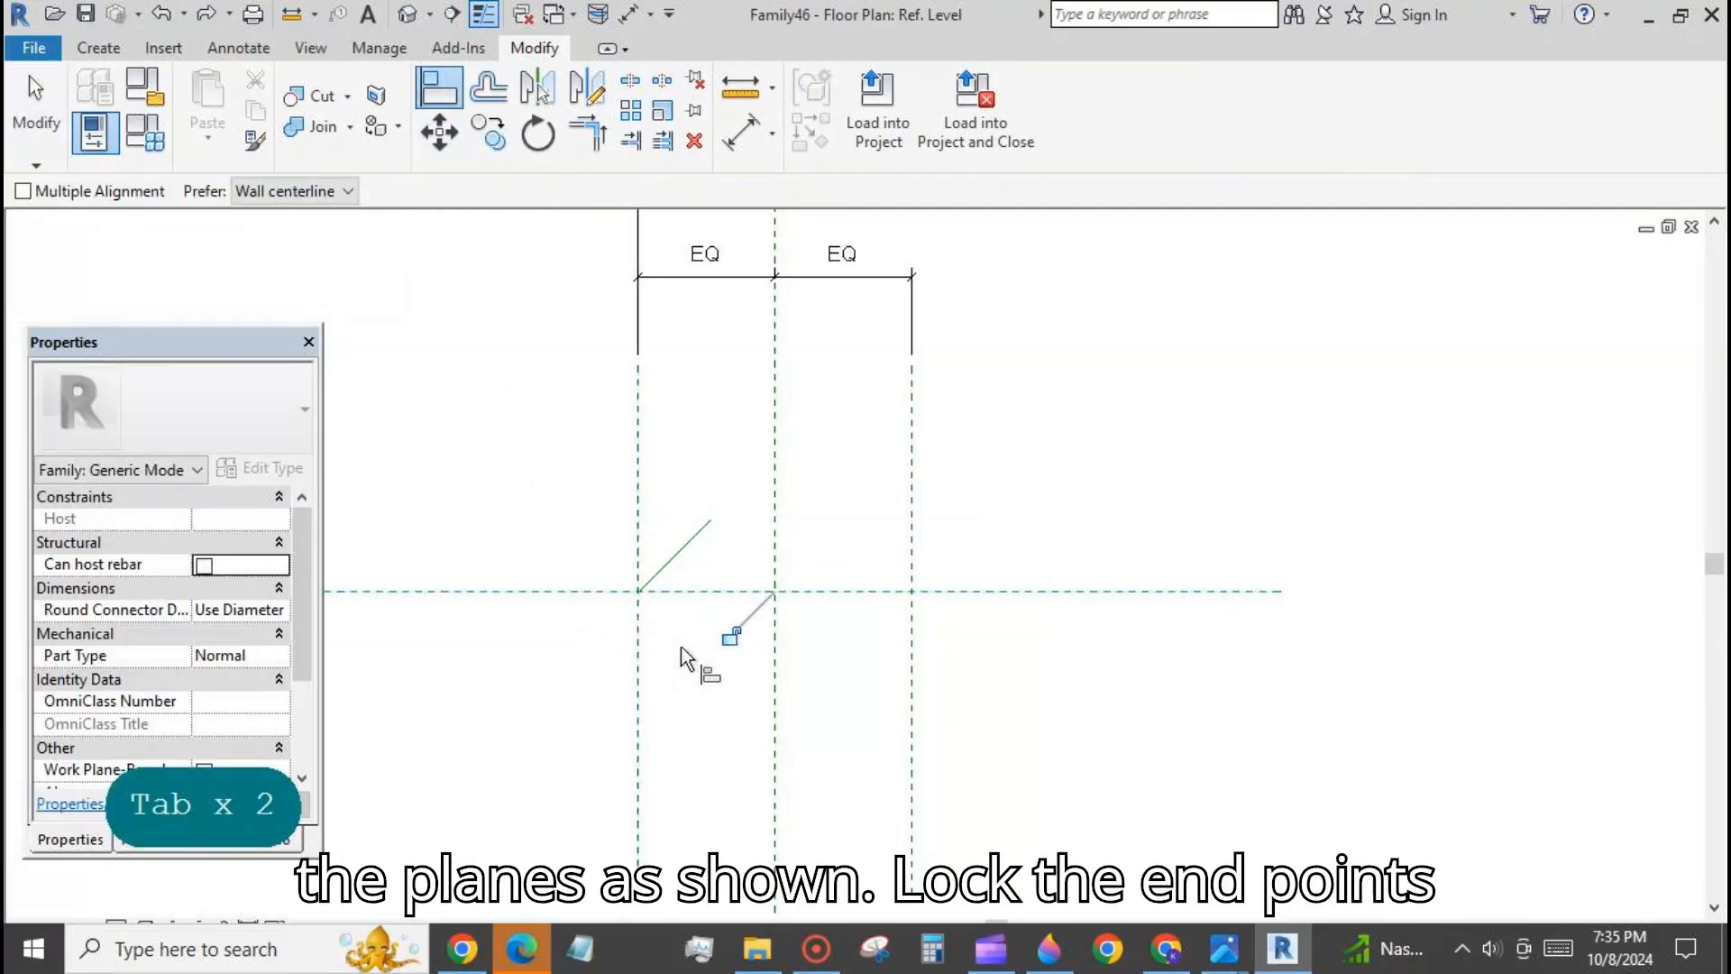
key("Escape")
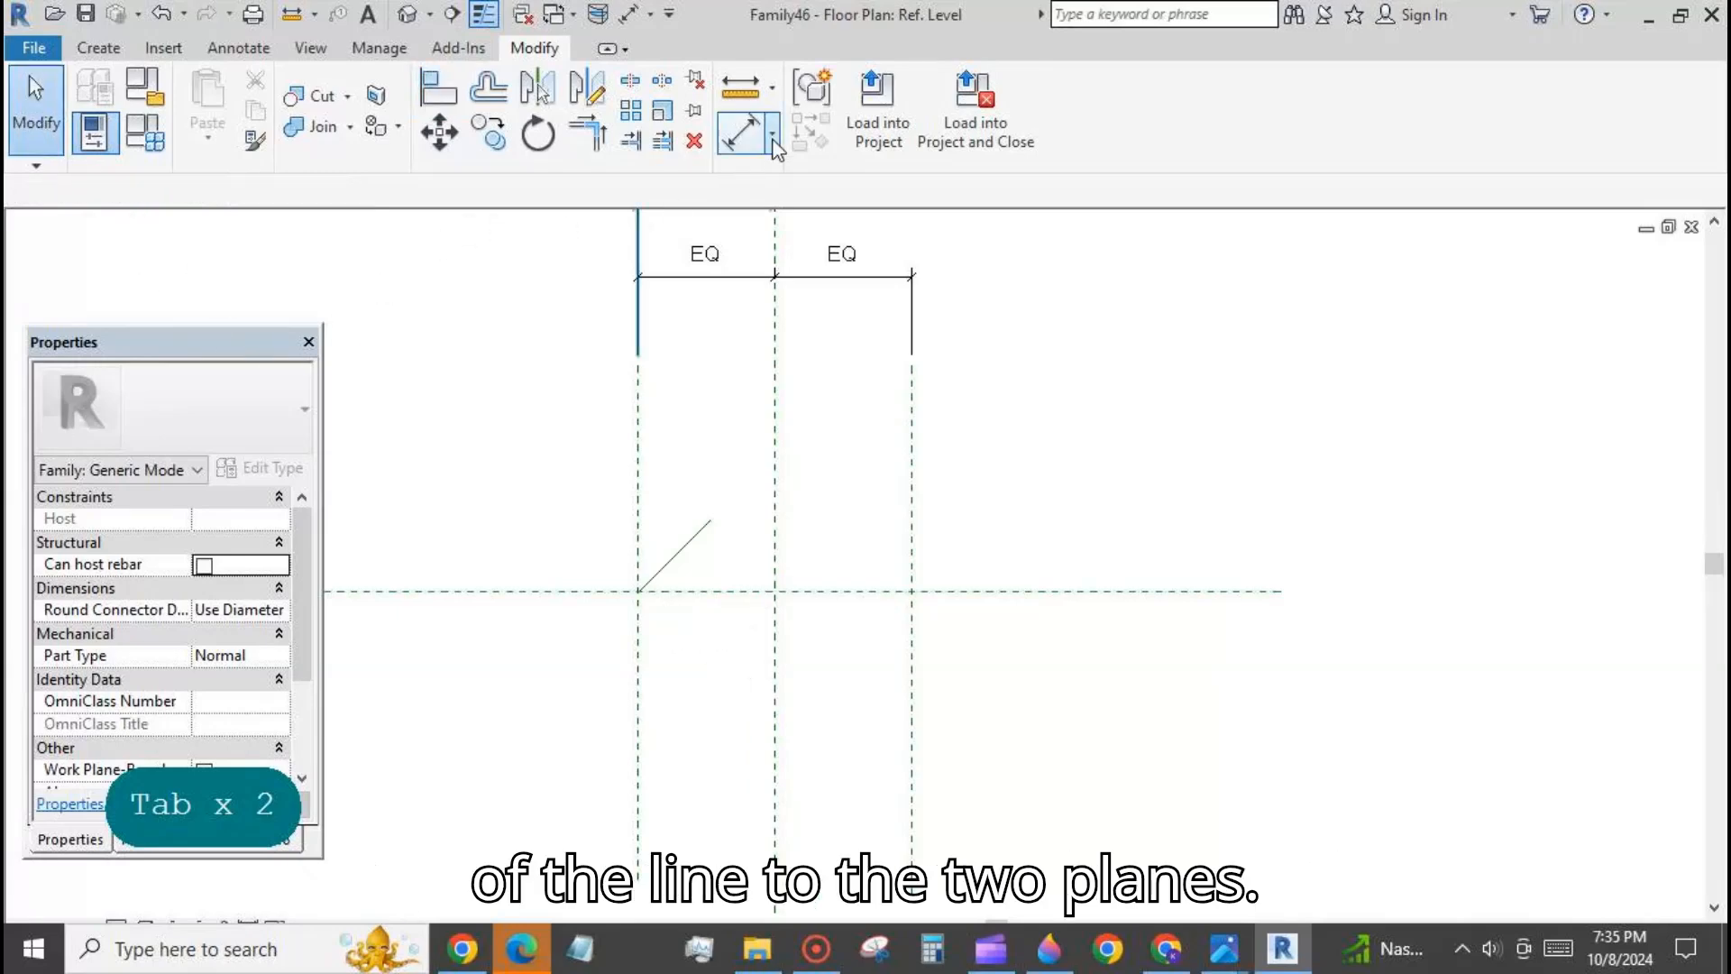
Step: Place an angular dimension between the rising reference line and the horizontal plane
left_click(771, 135)
left_click(685, 232)
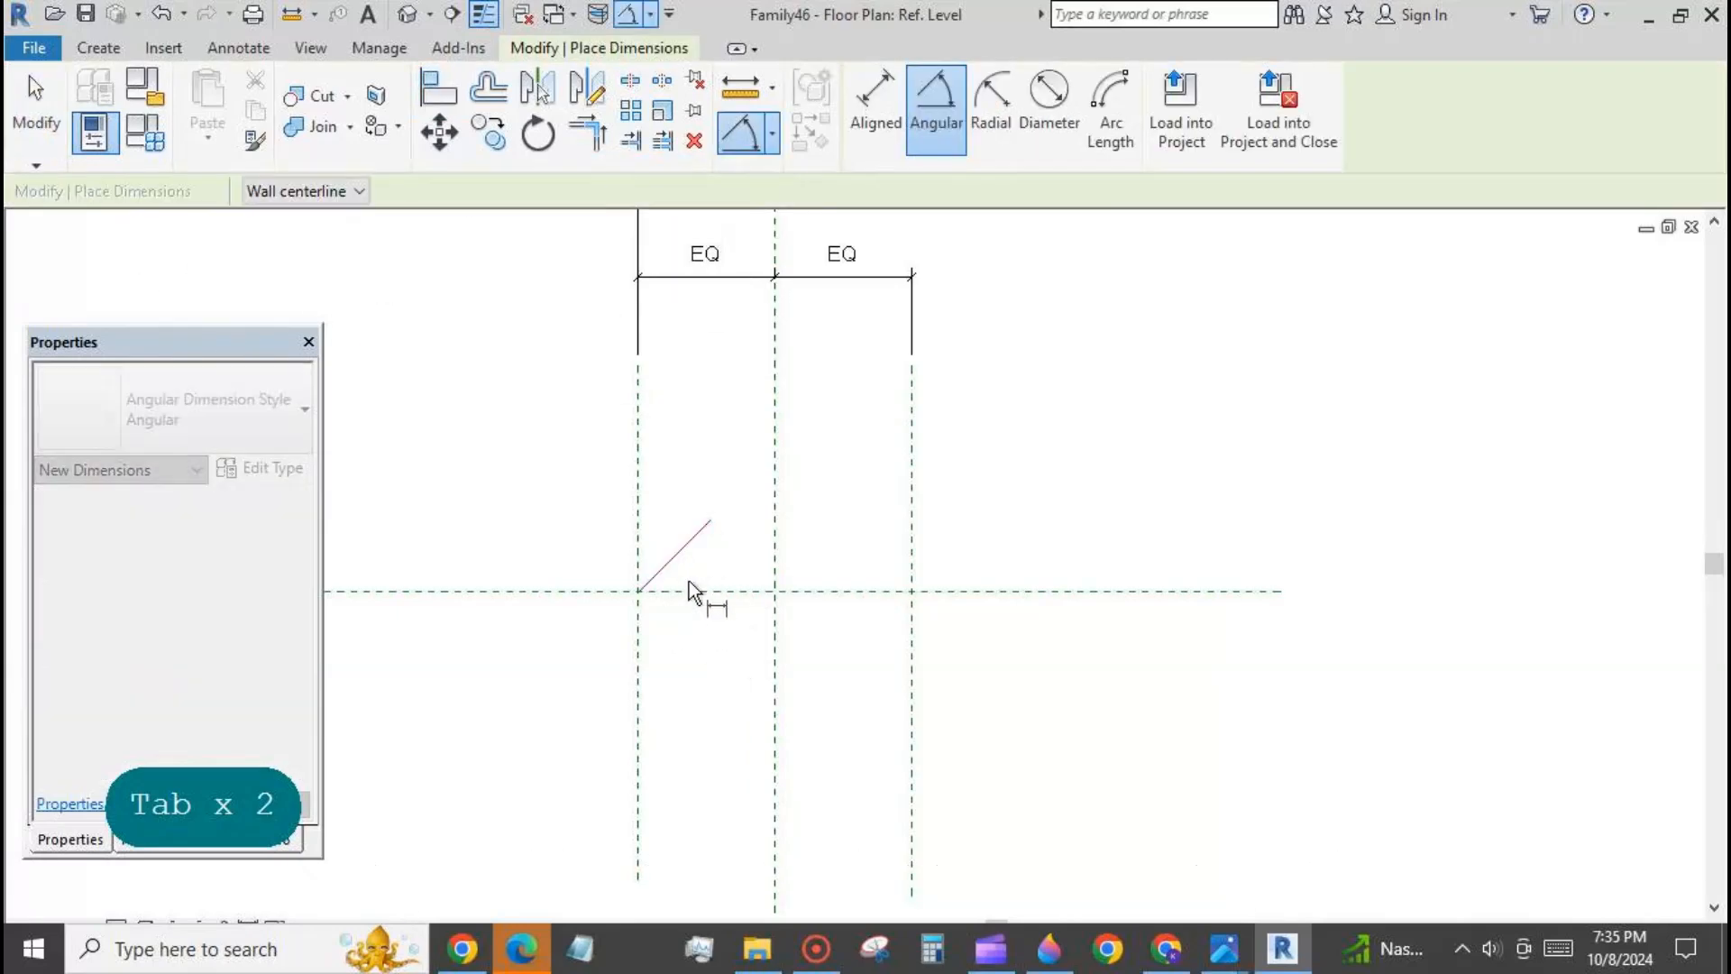
left_click(697, 603)
left_click(34, 118)
Step: Label the angular dimension with a new type family parameter named ang
scroll(694, 577, "up", 3)
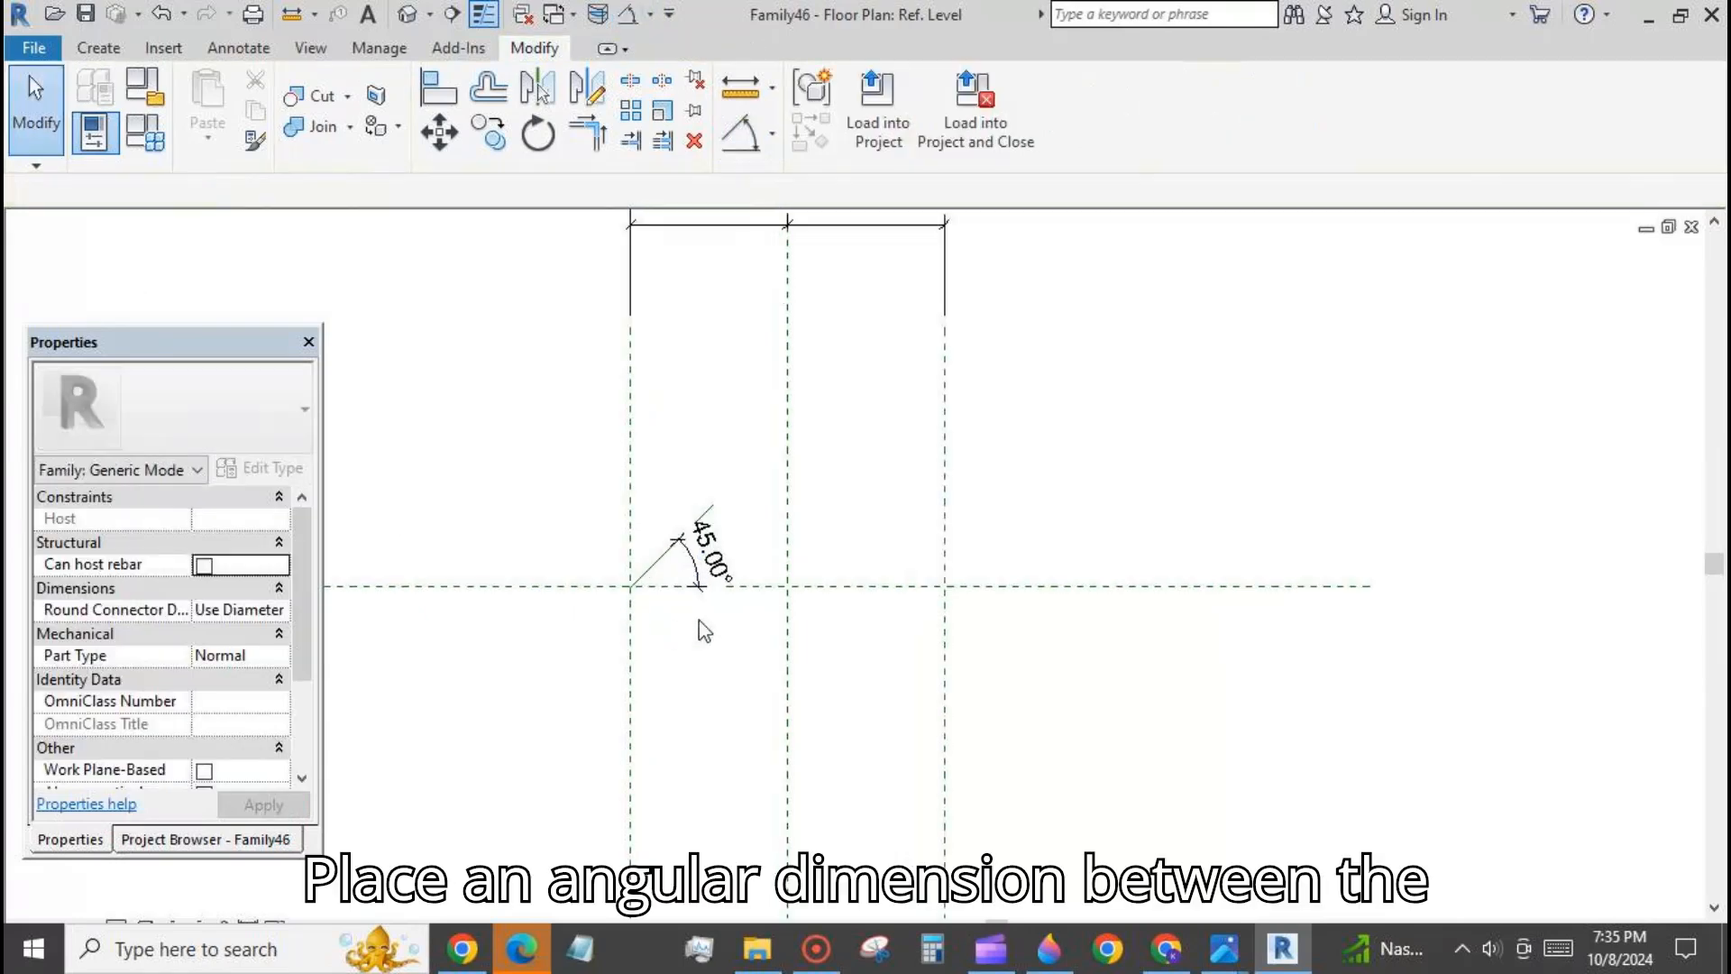
left_click(696, 551)
left_click(1127, 109)
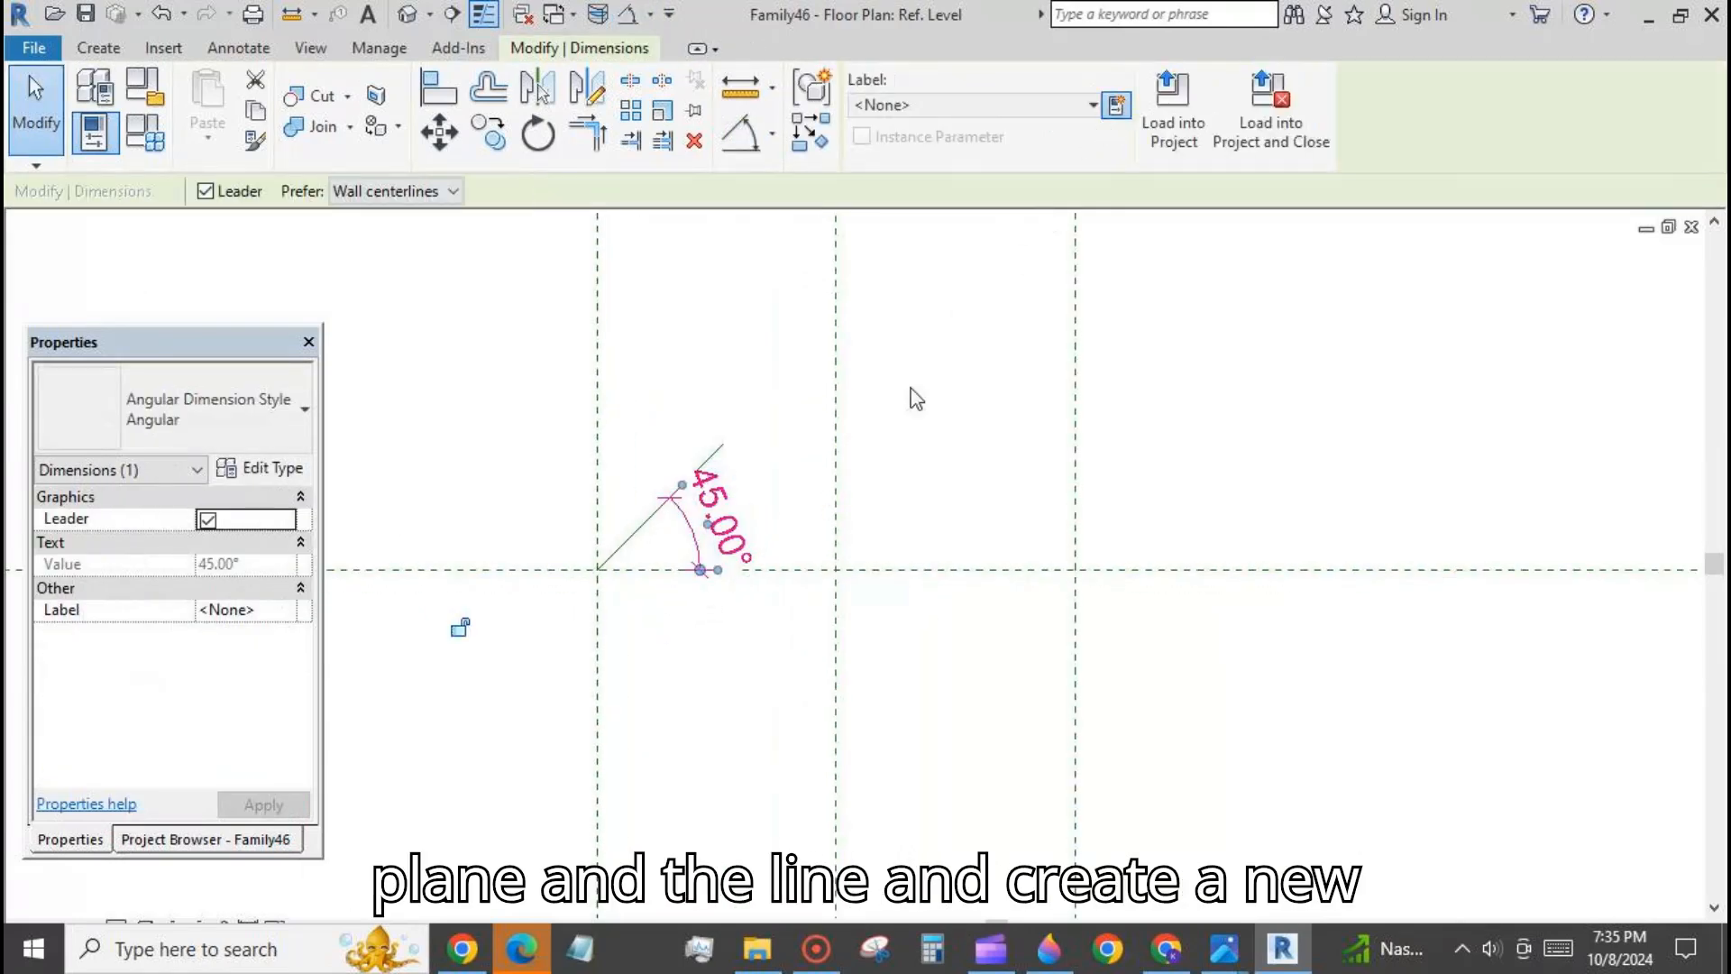
type("ang")
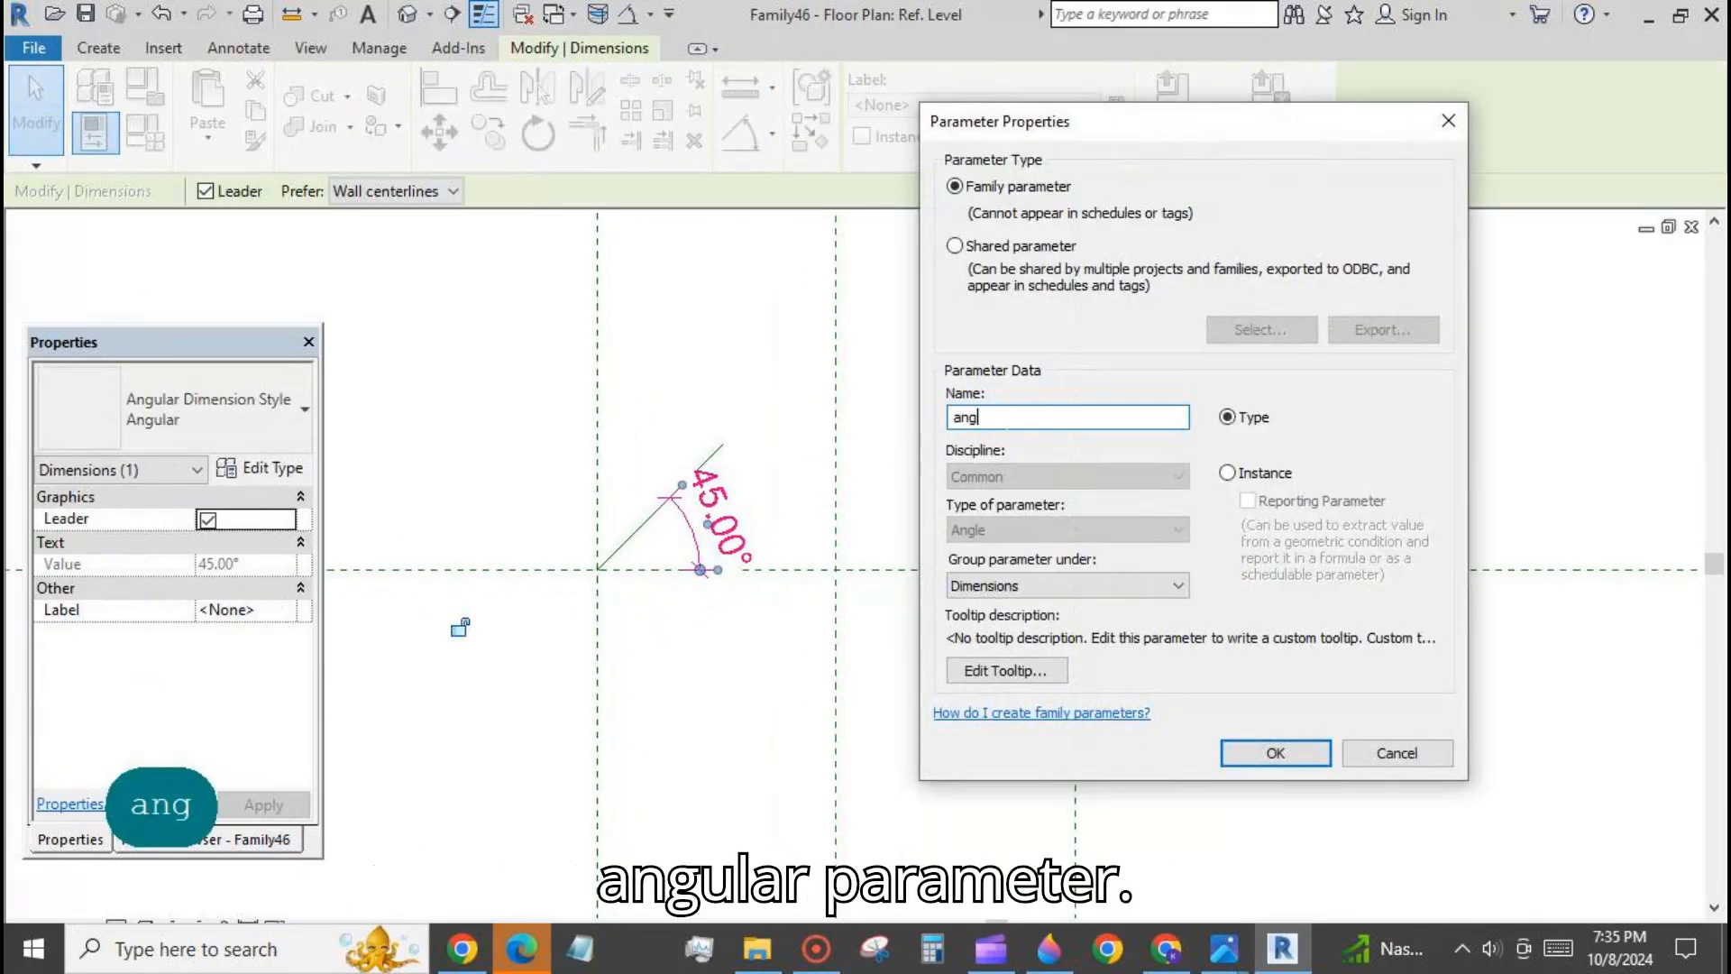
left_click(1308, 752)
left_click(884, 475)
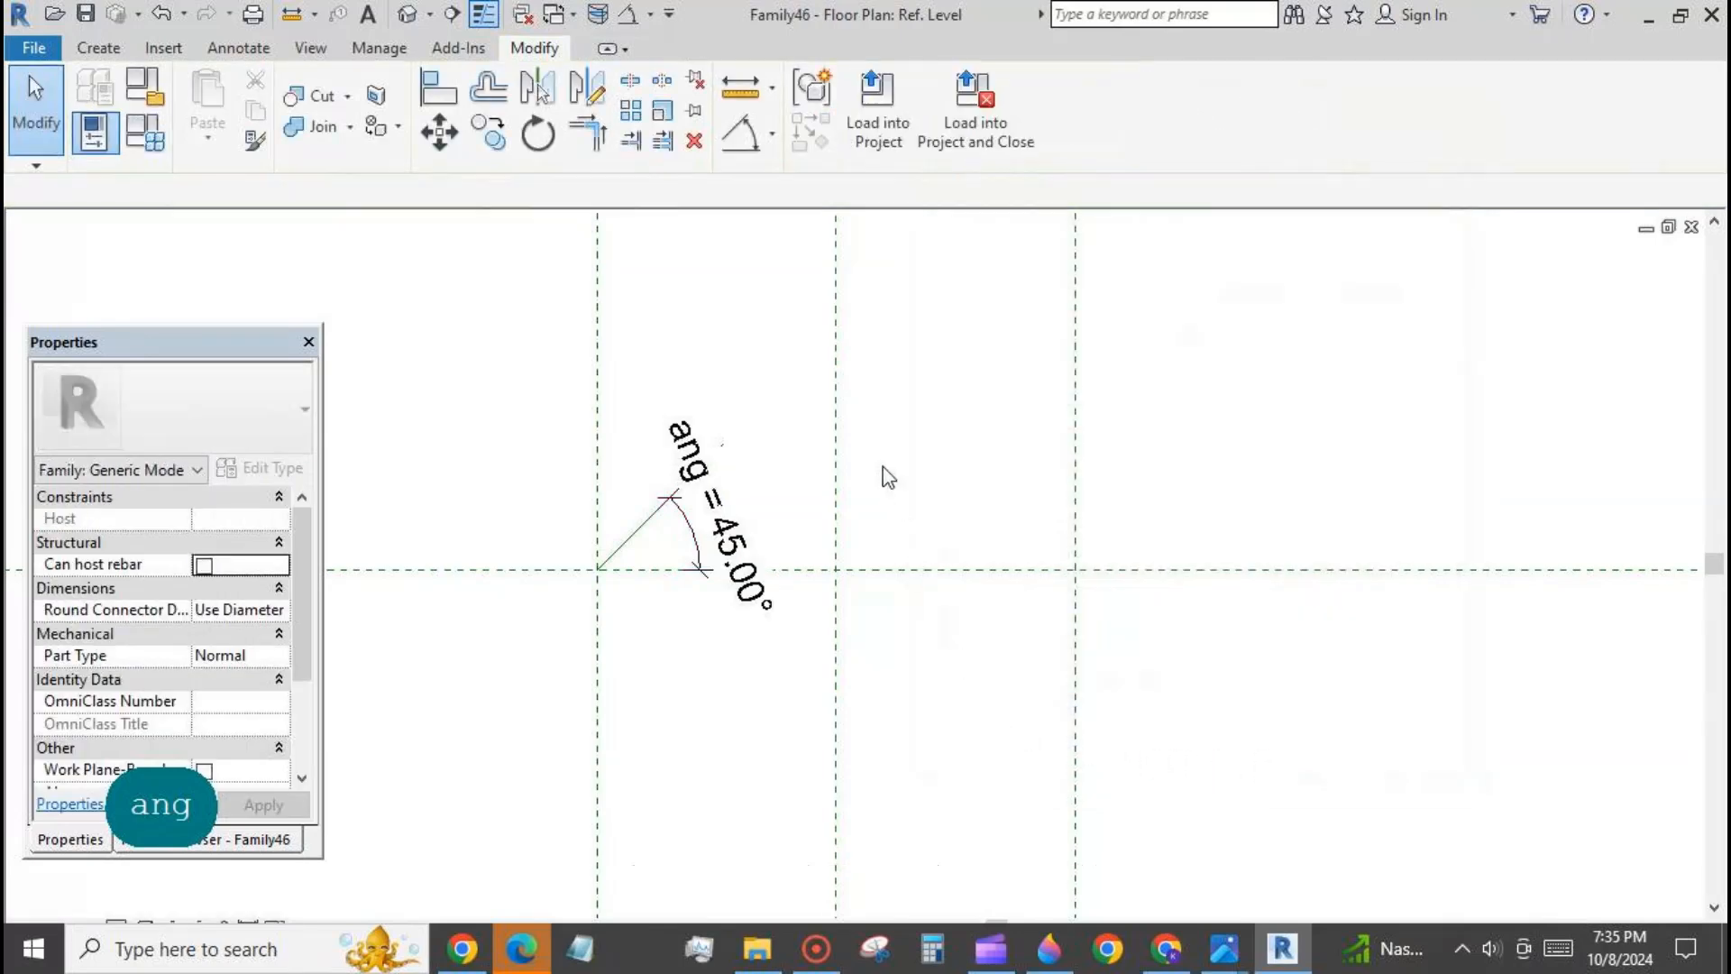
Step: Set the view scale to 1 : 10
scroll(884, 475, "down", 1)
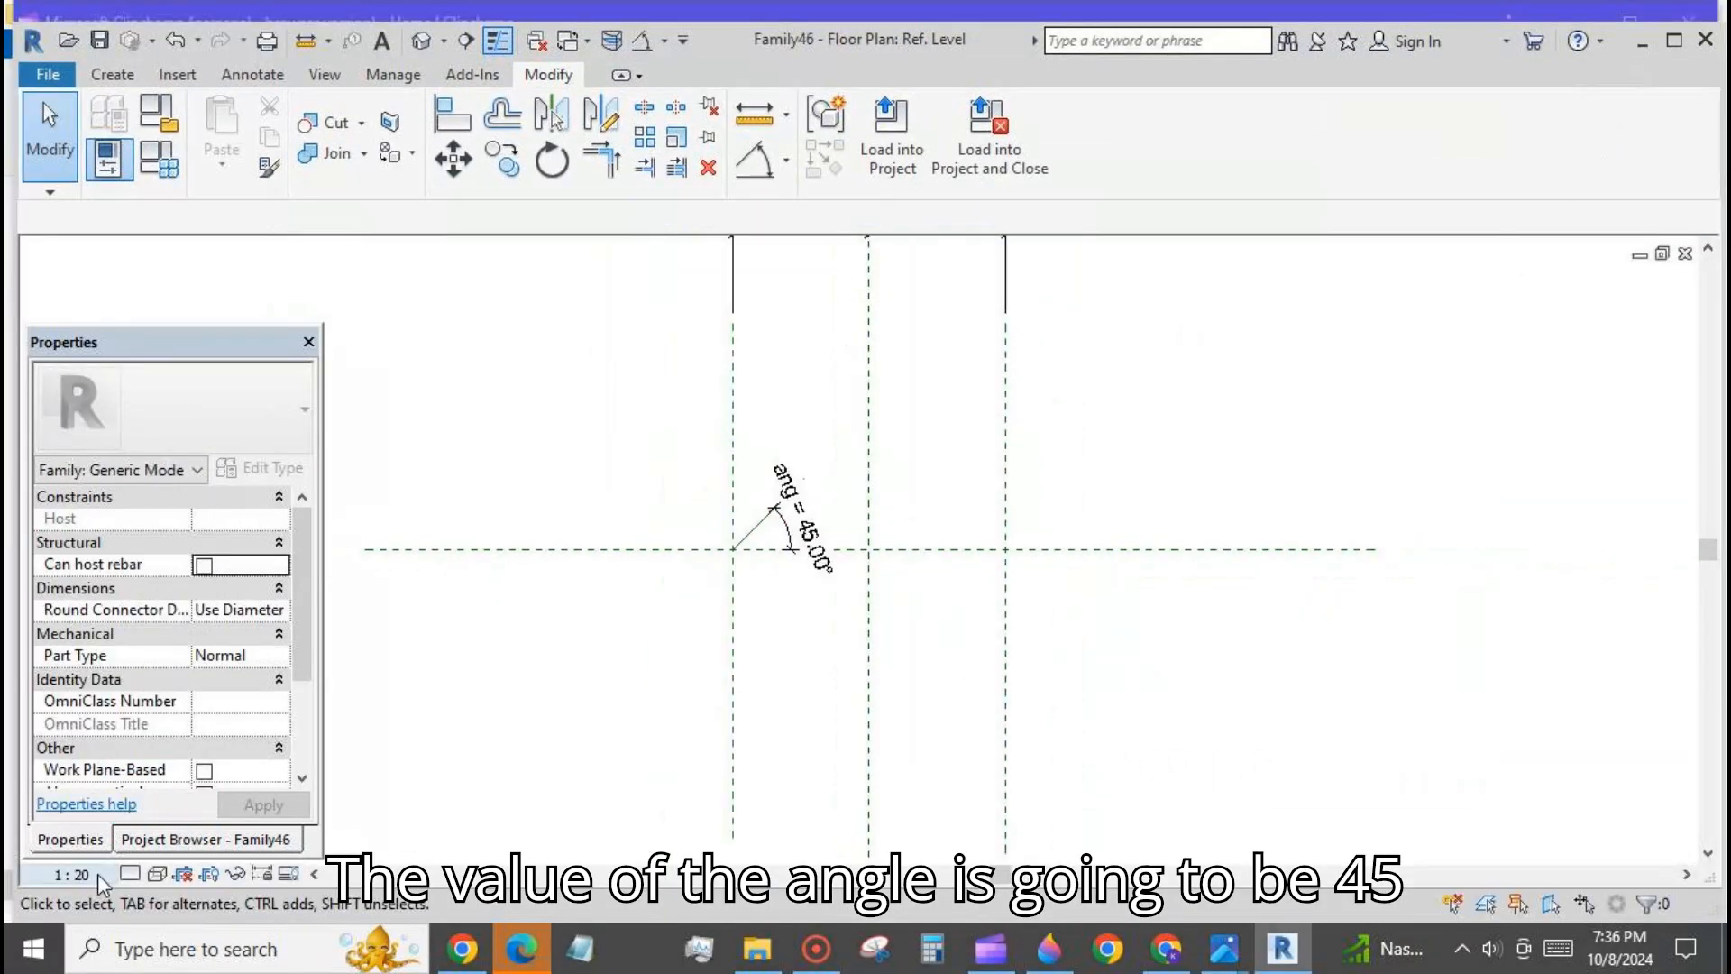
left_click(73, 875)
left_click(68, 566)
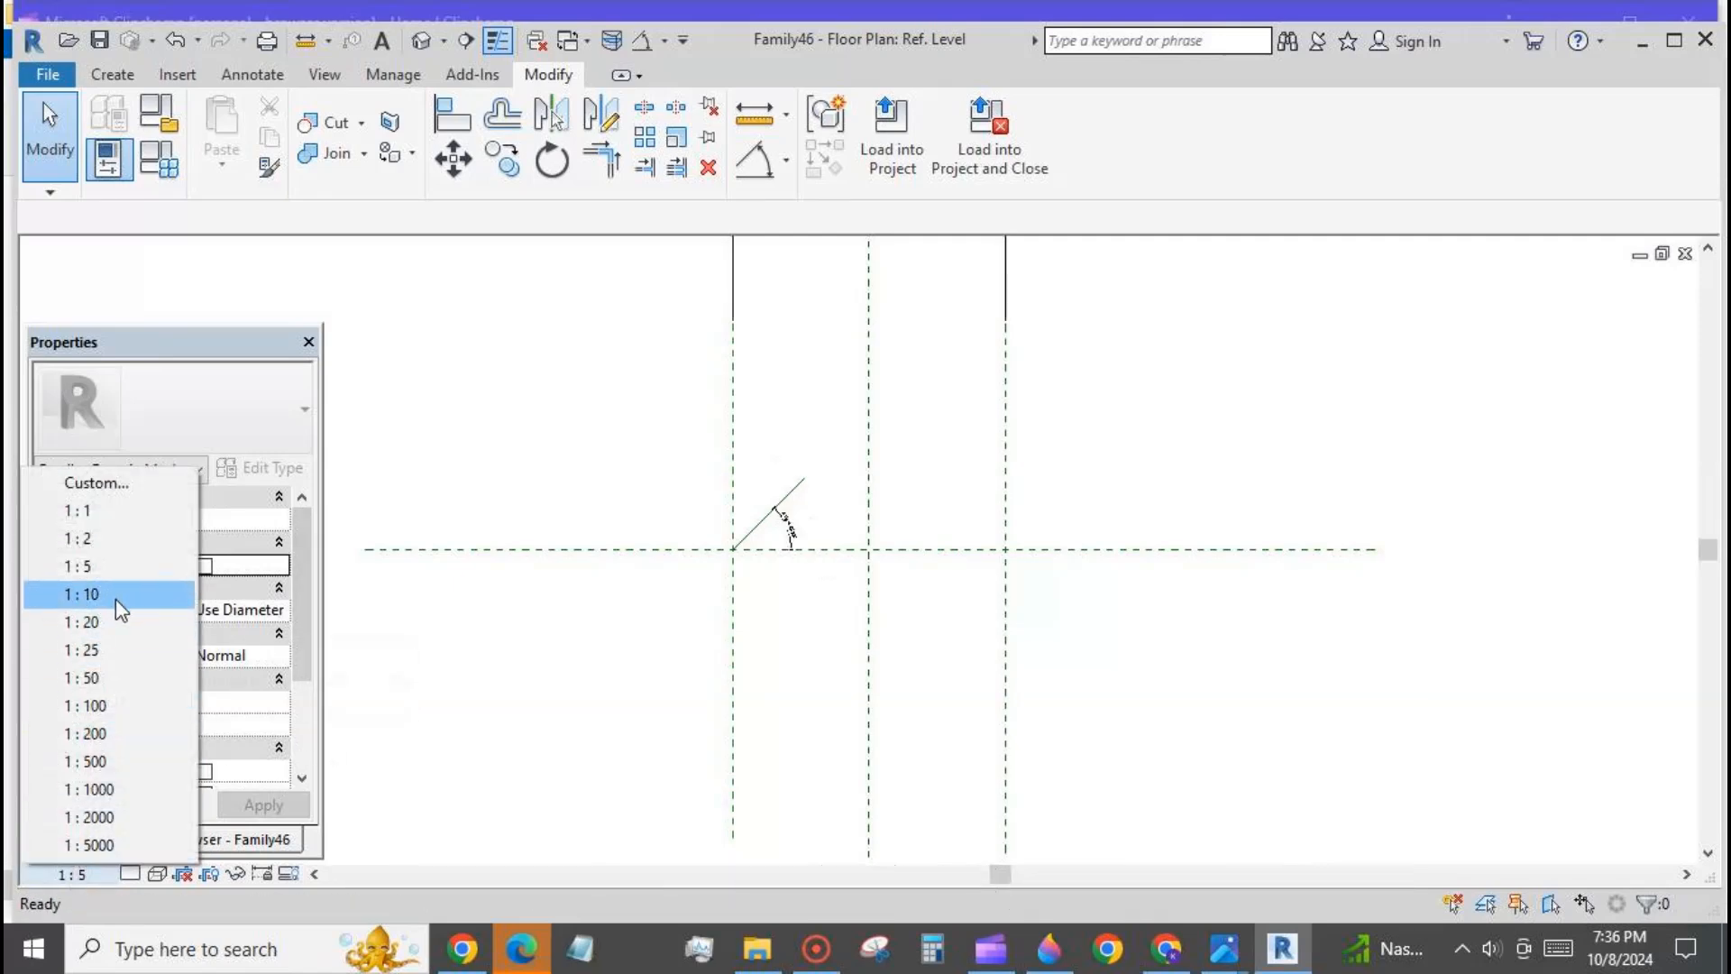
left_click(85, 595)
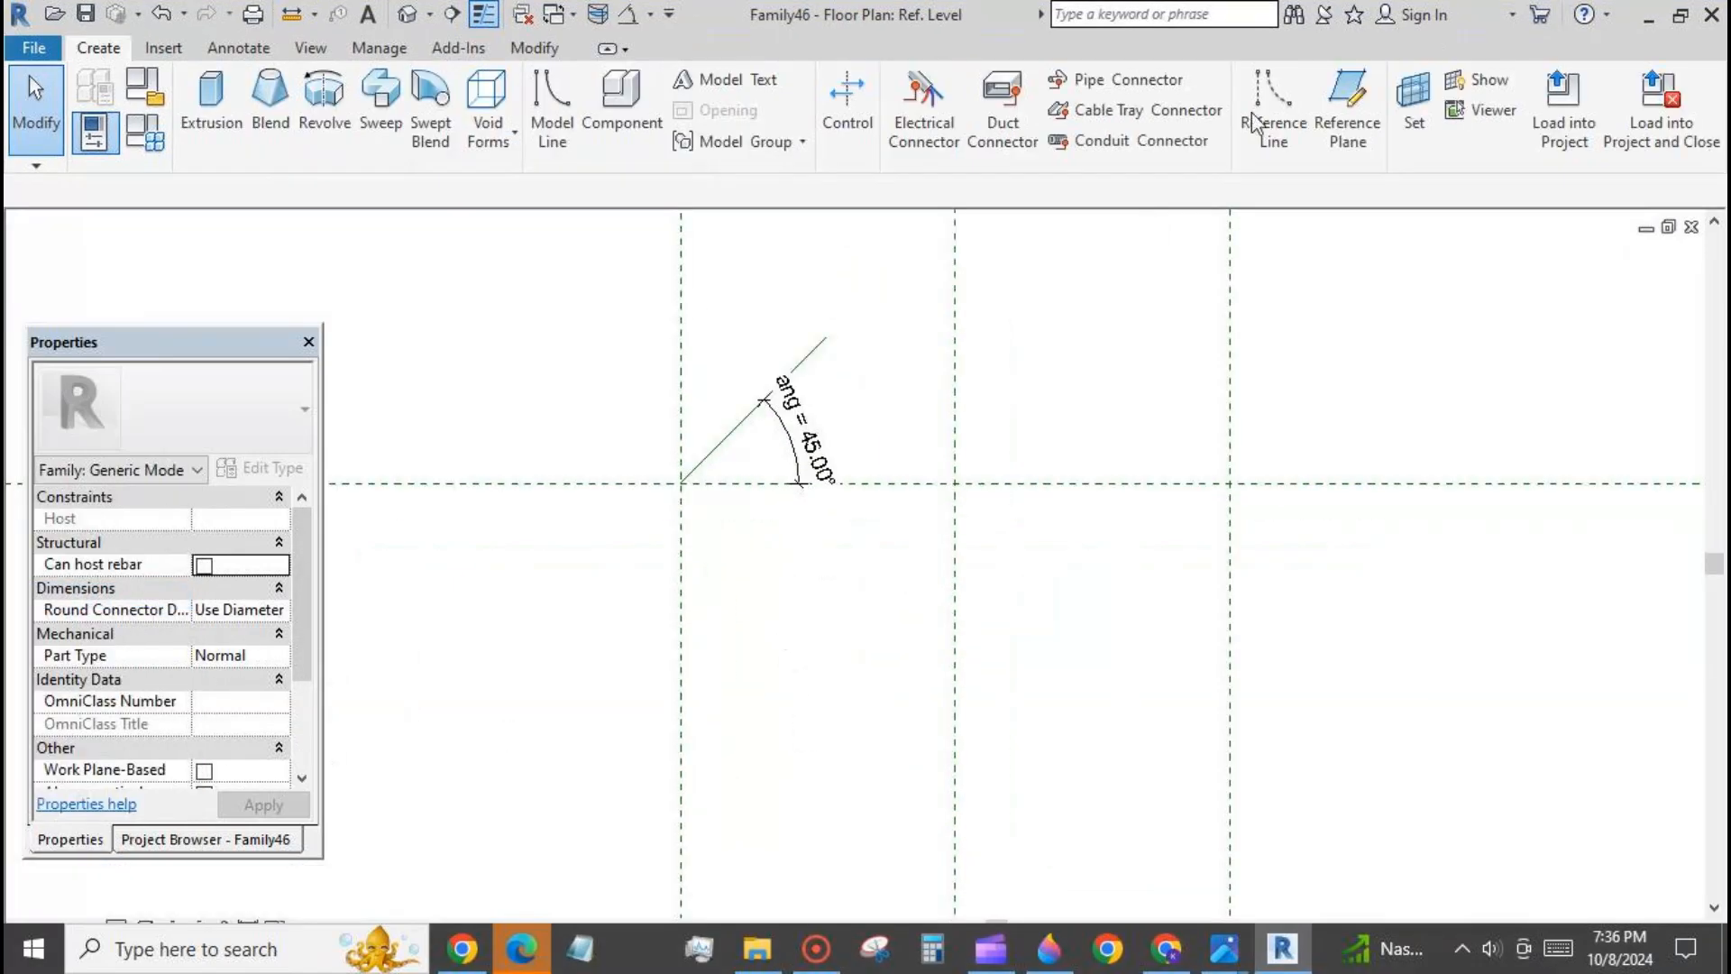
Step: Draw a second reference line from the same plane intersection, sloping about 40° below the horizontal plane
left_click(1295, 104)
left_click(681, 484)
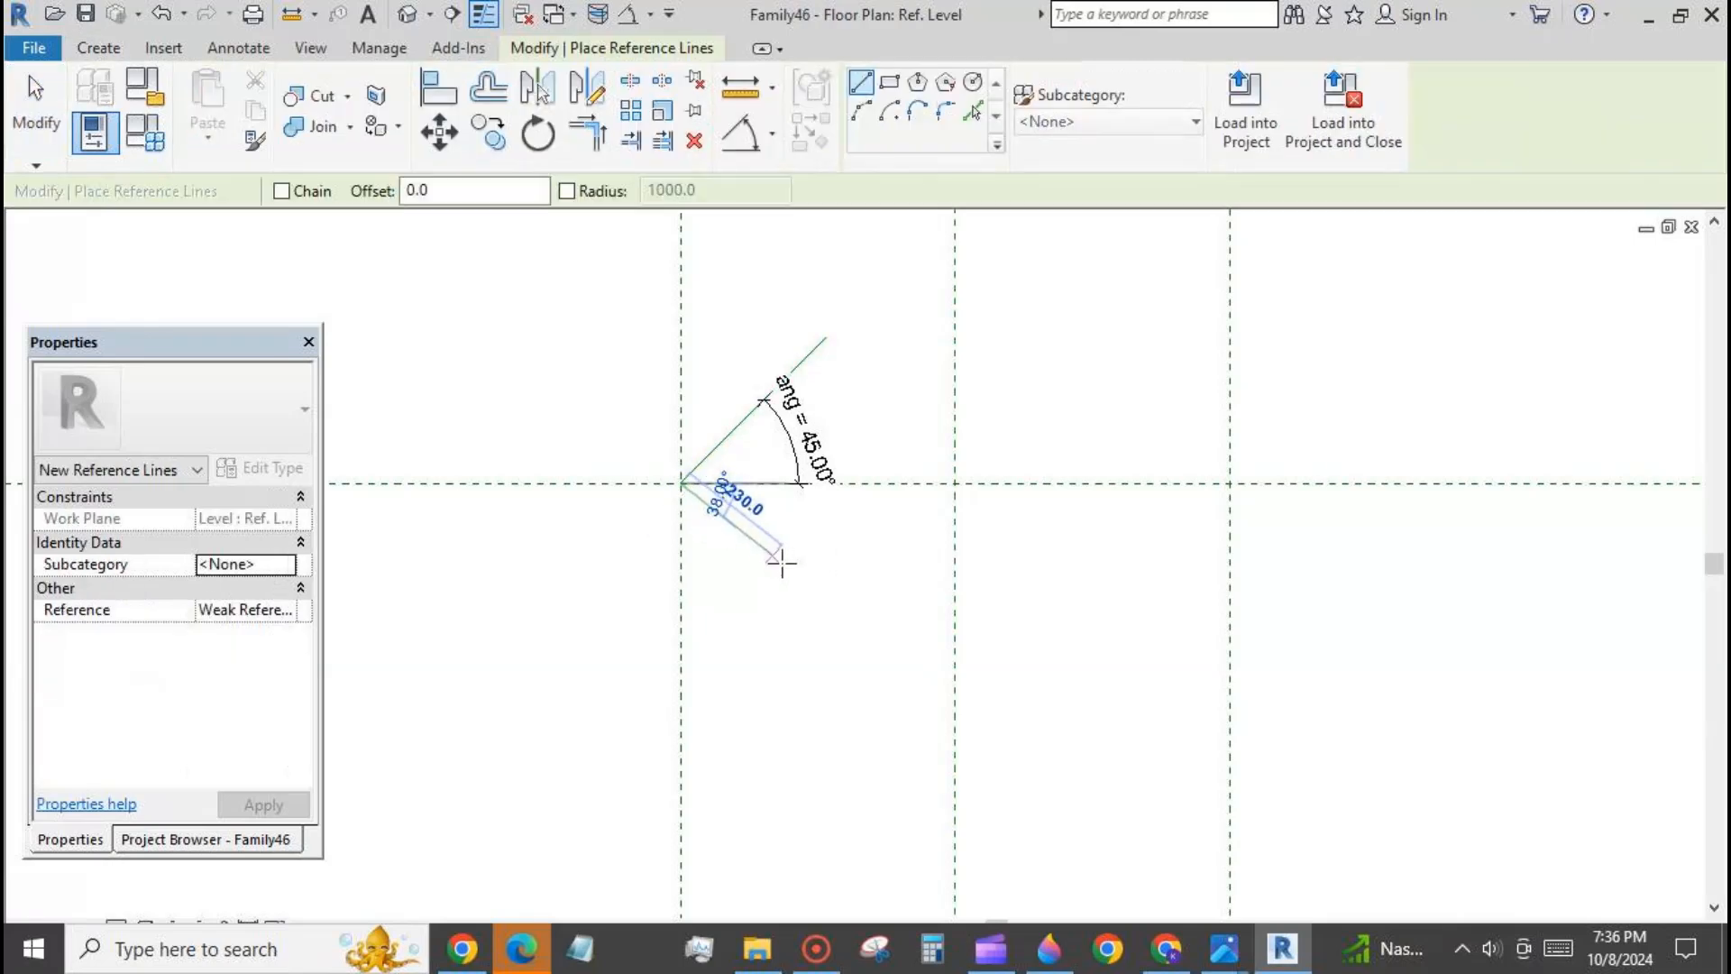
left_click(826, 598)
left_click(52, 144)
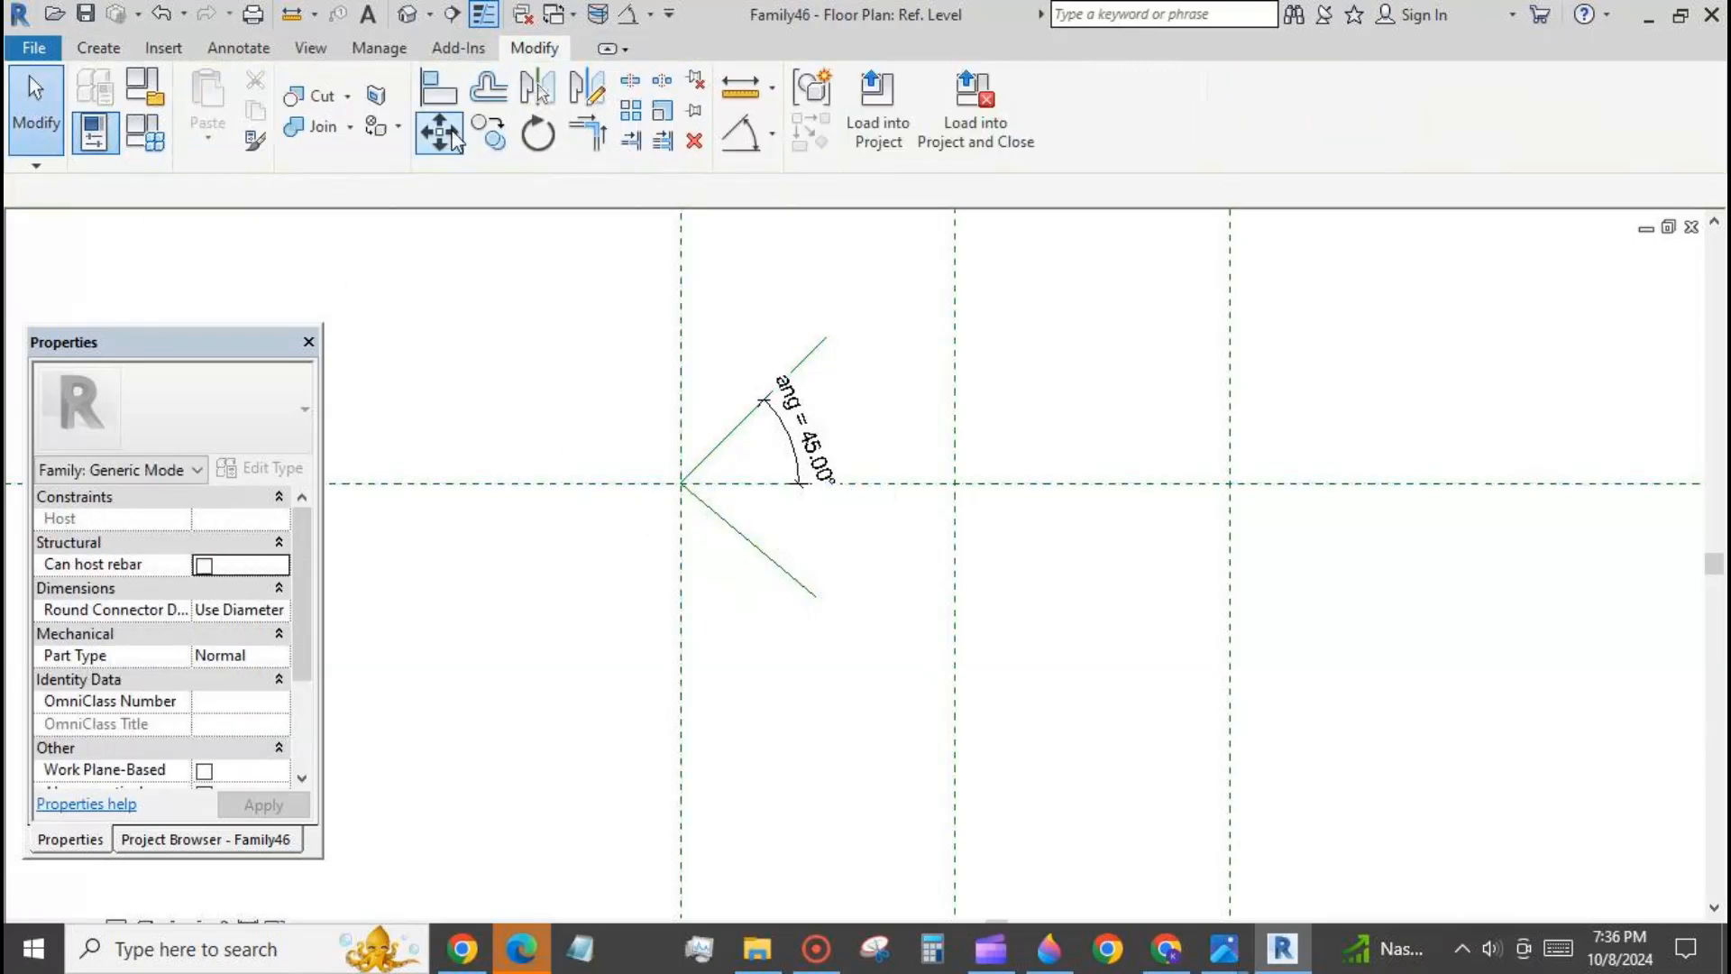
Step: Align and lock the lower reference line's start point to the left vertical plane and the horizontal plane
left_click(438, 87)
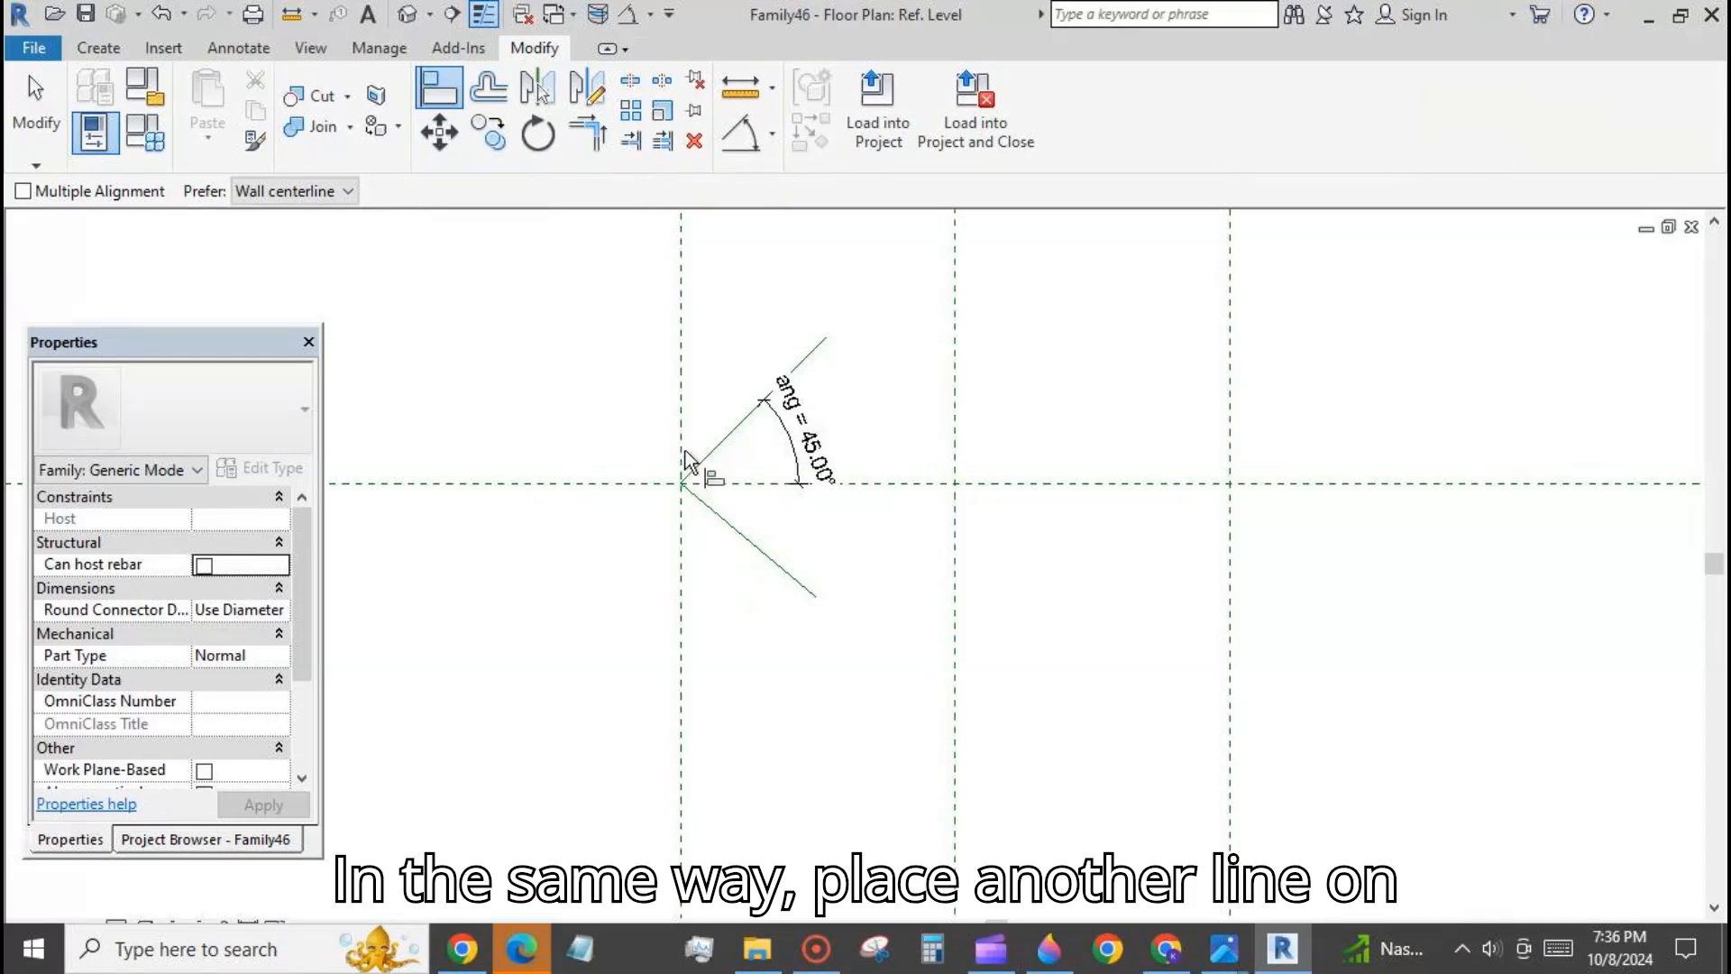
key("Tab")
key("Tab")
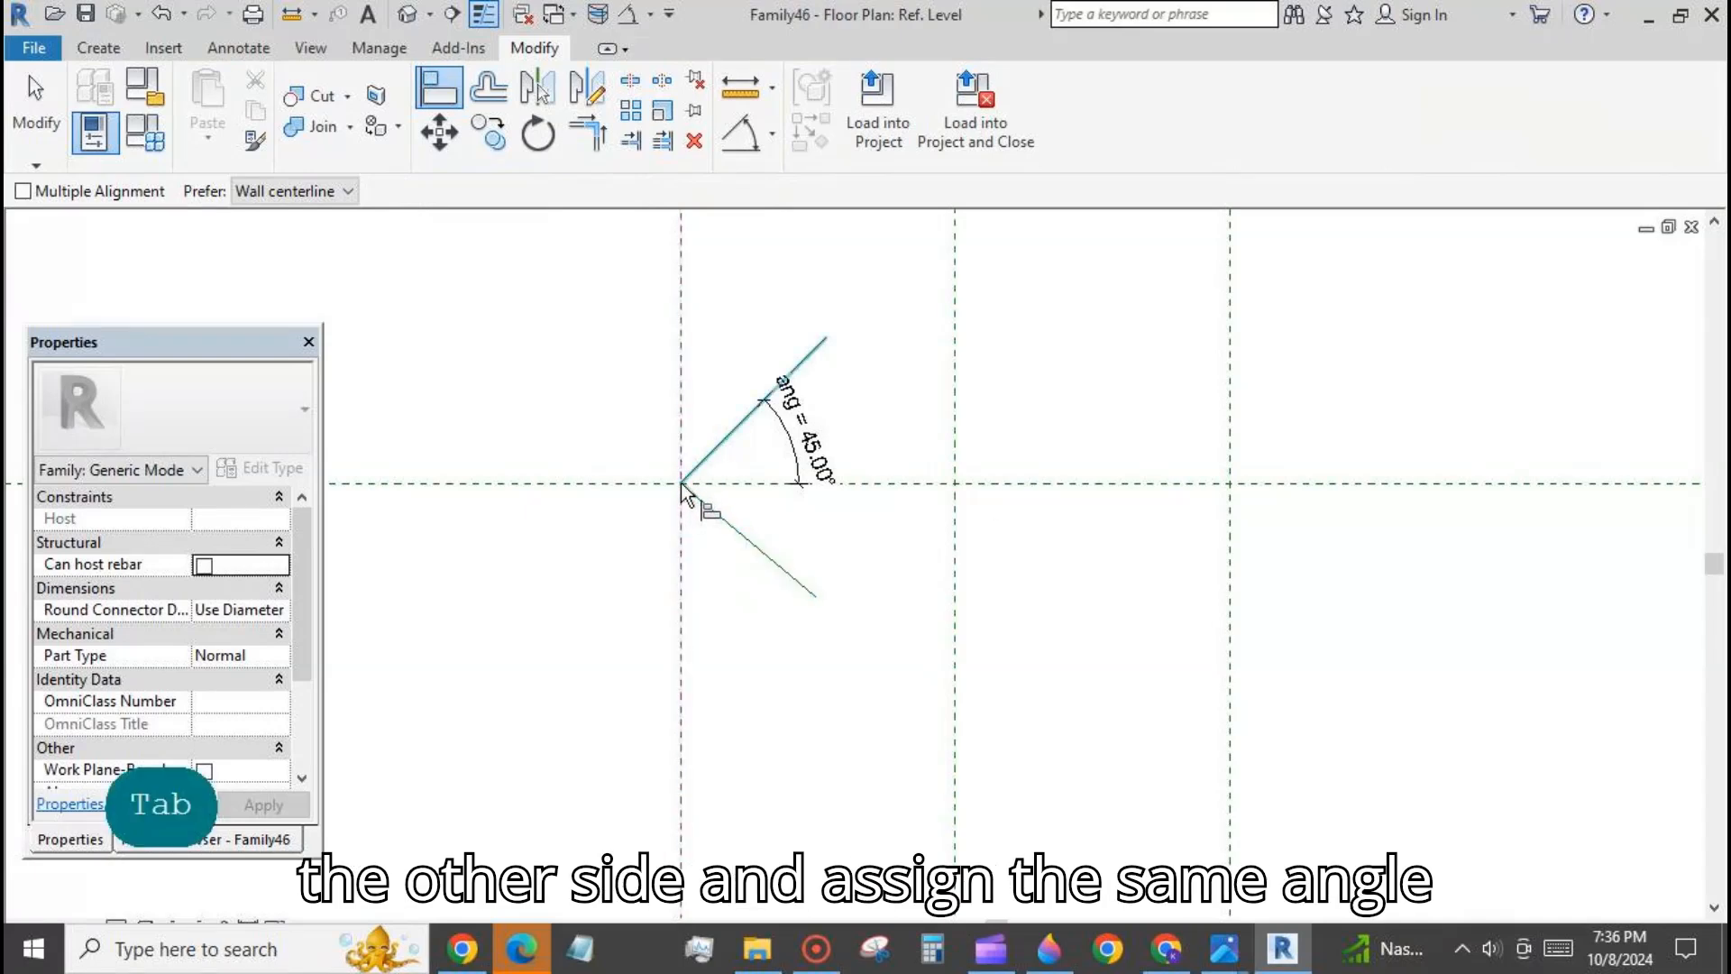
left_click(683, 487)
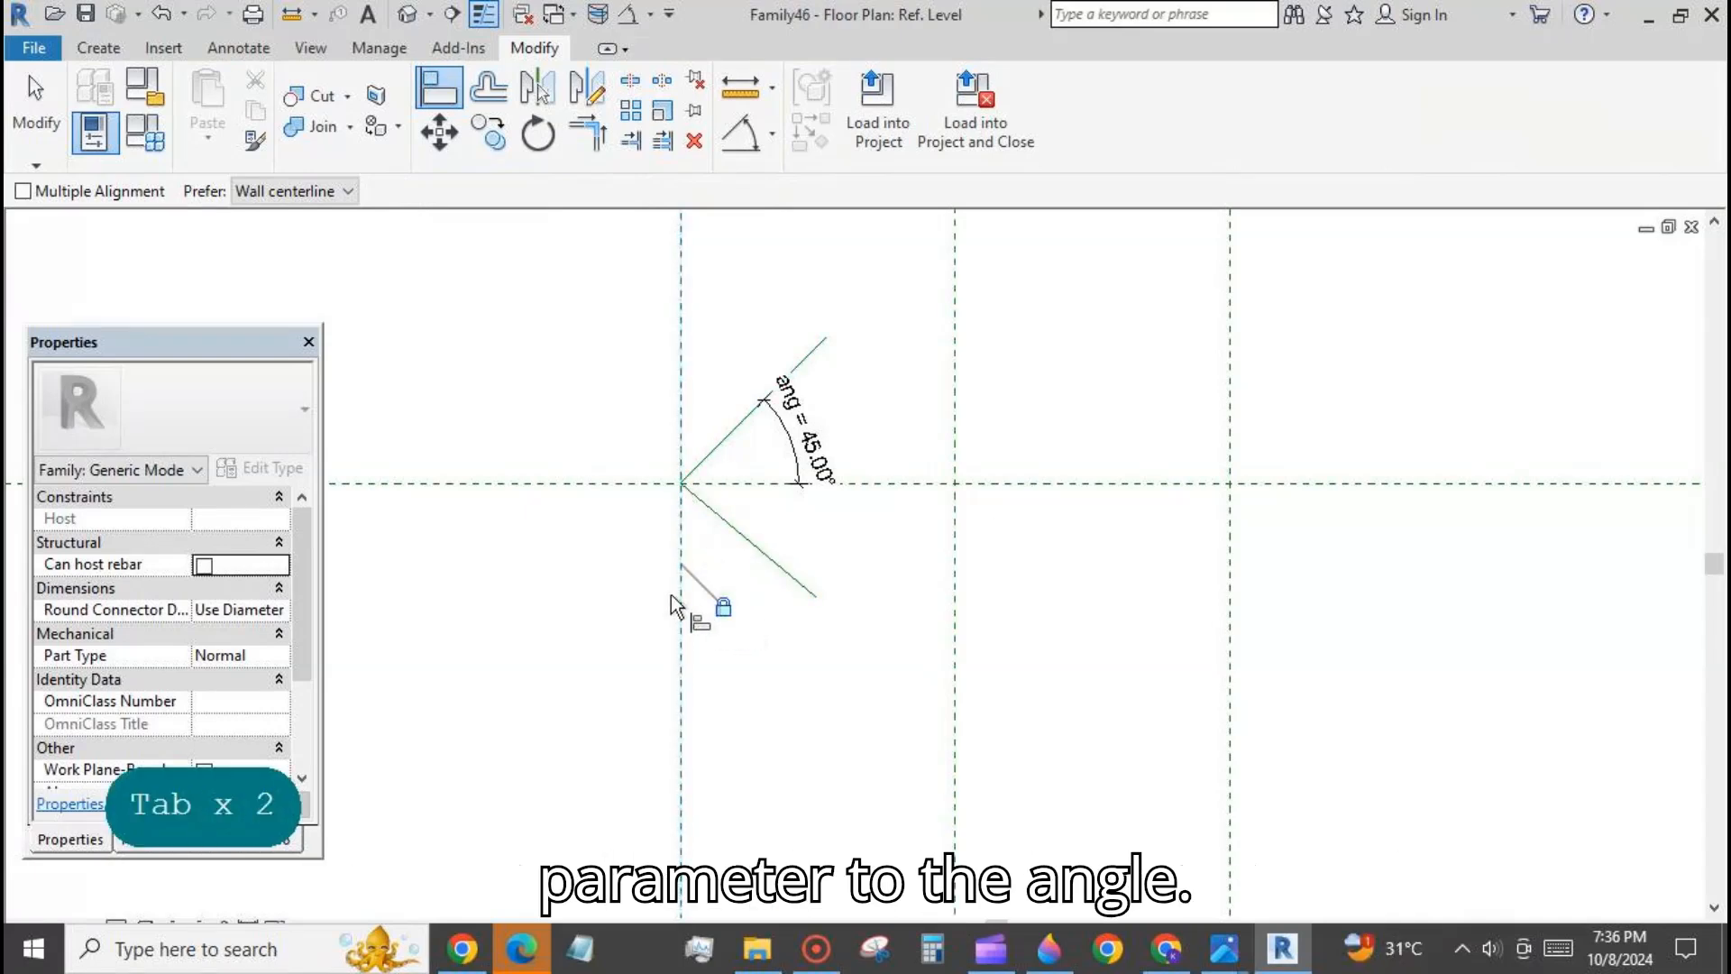
left_click(611, 482)
key("Tab")
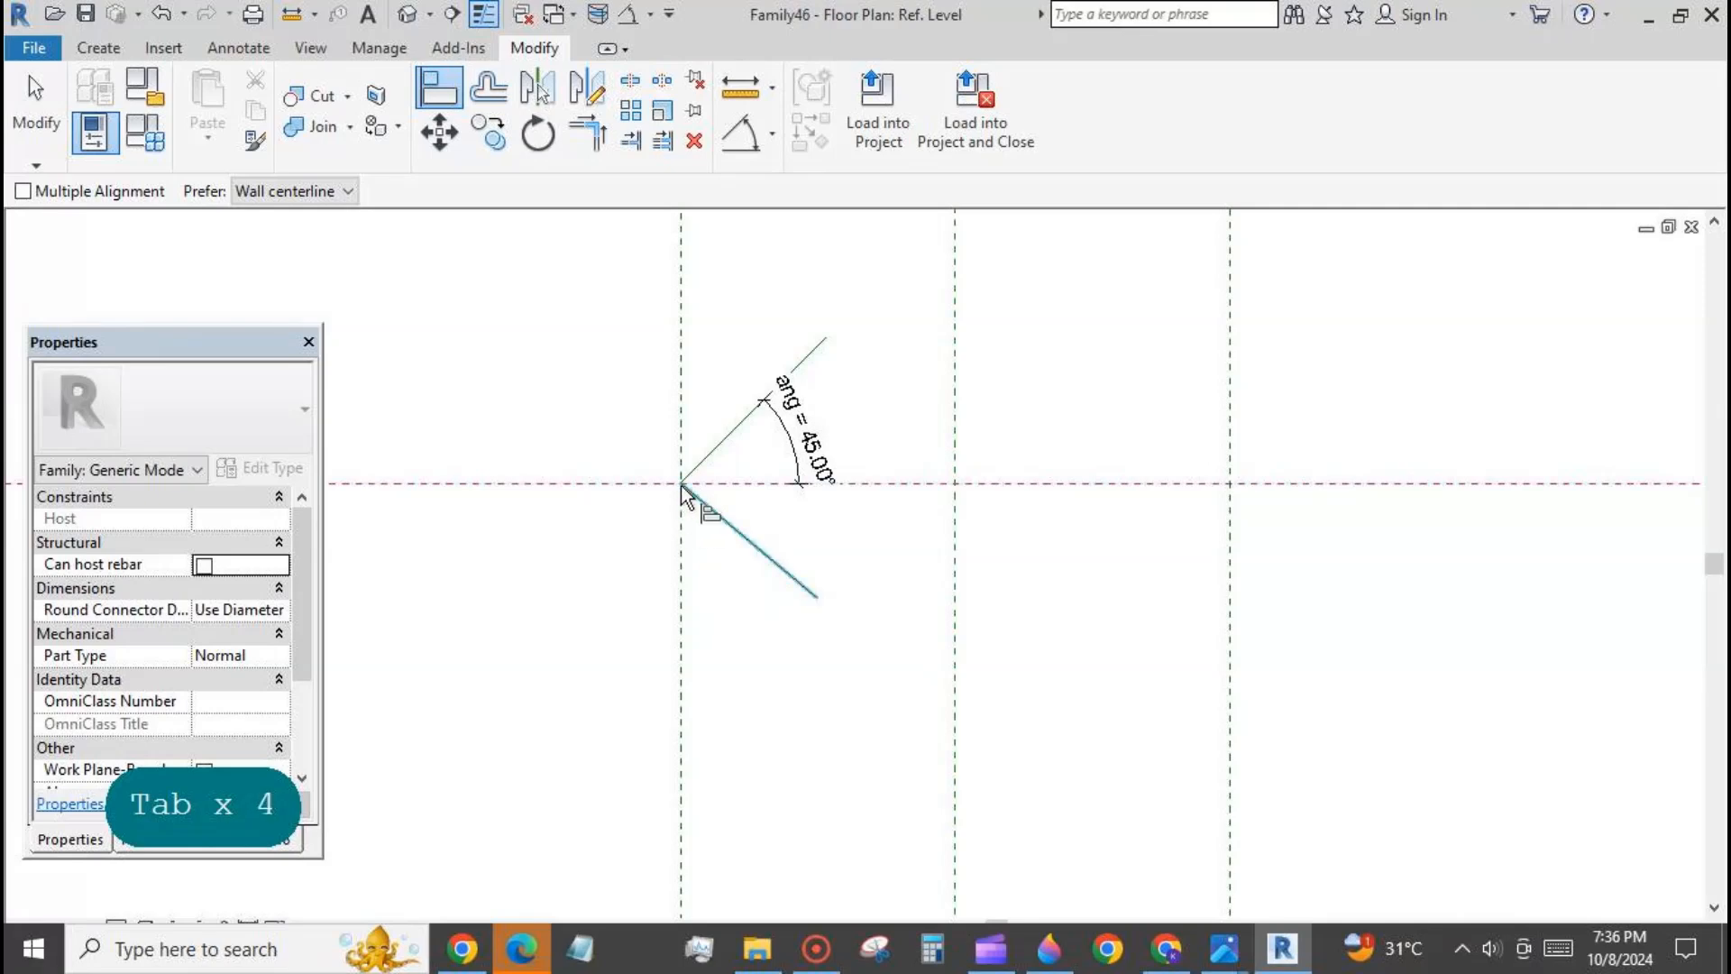
key("Tab")
key("Tab")
key("Tab")
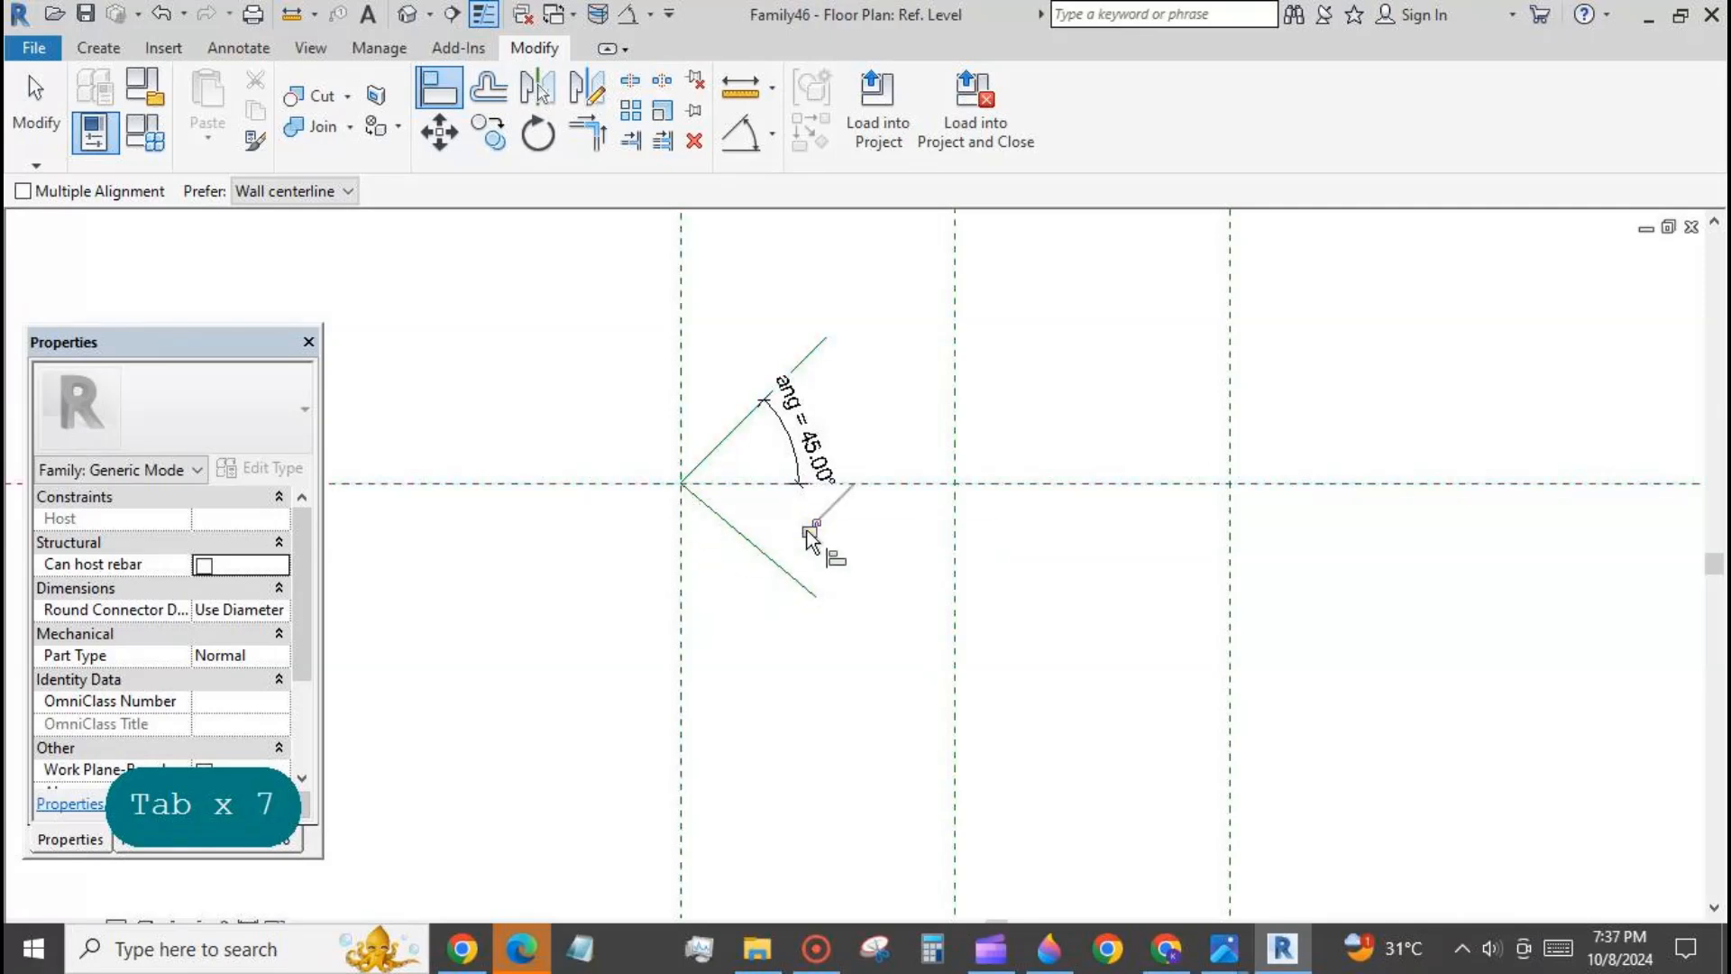
key("Escape")
Step: Place an angular dimension between the lower reference line and the horizontal plane
left_click(741, 133)
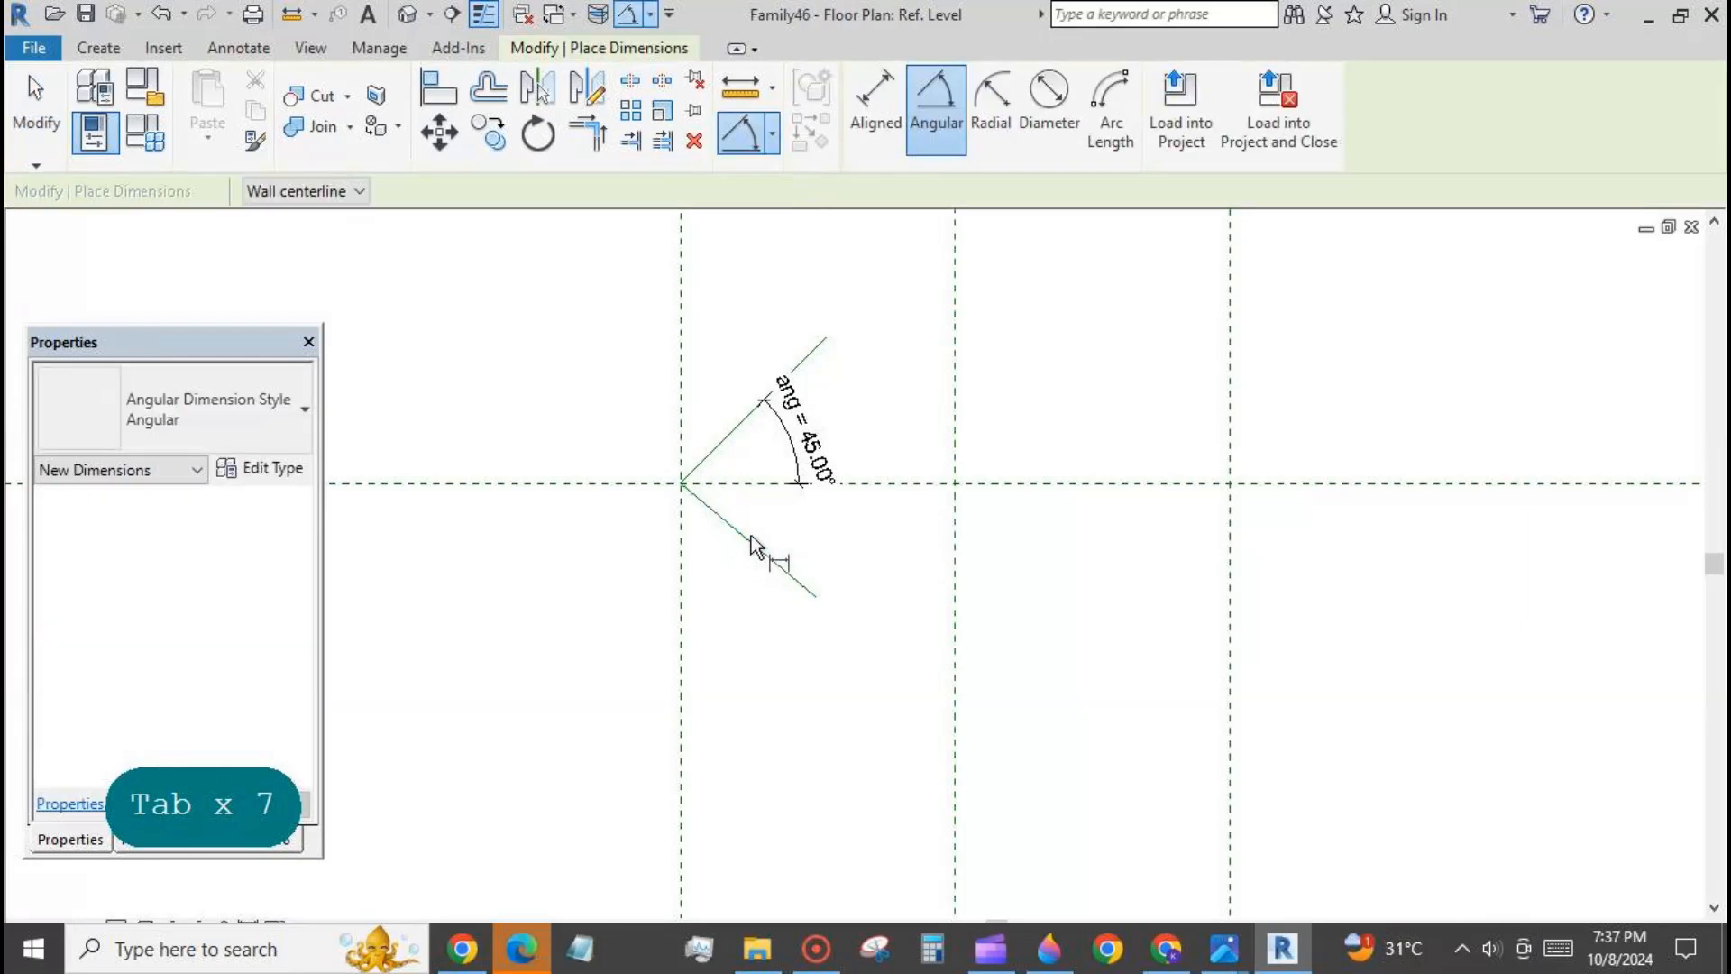
left_click(739, 484)
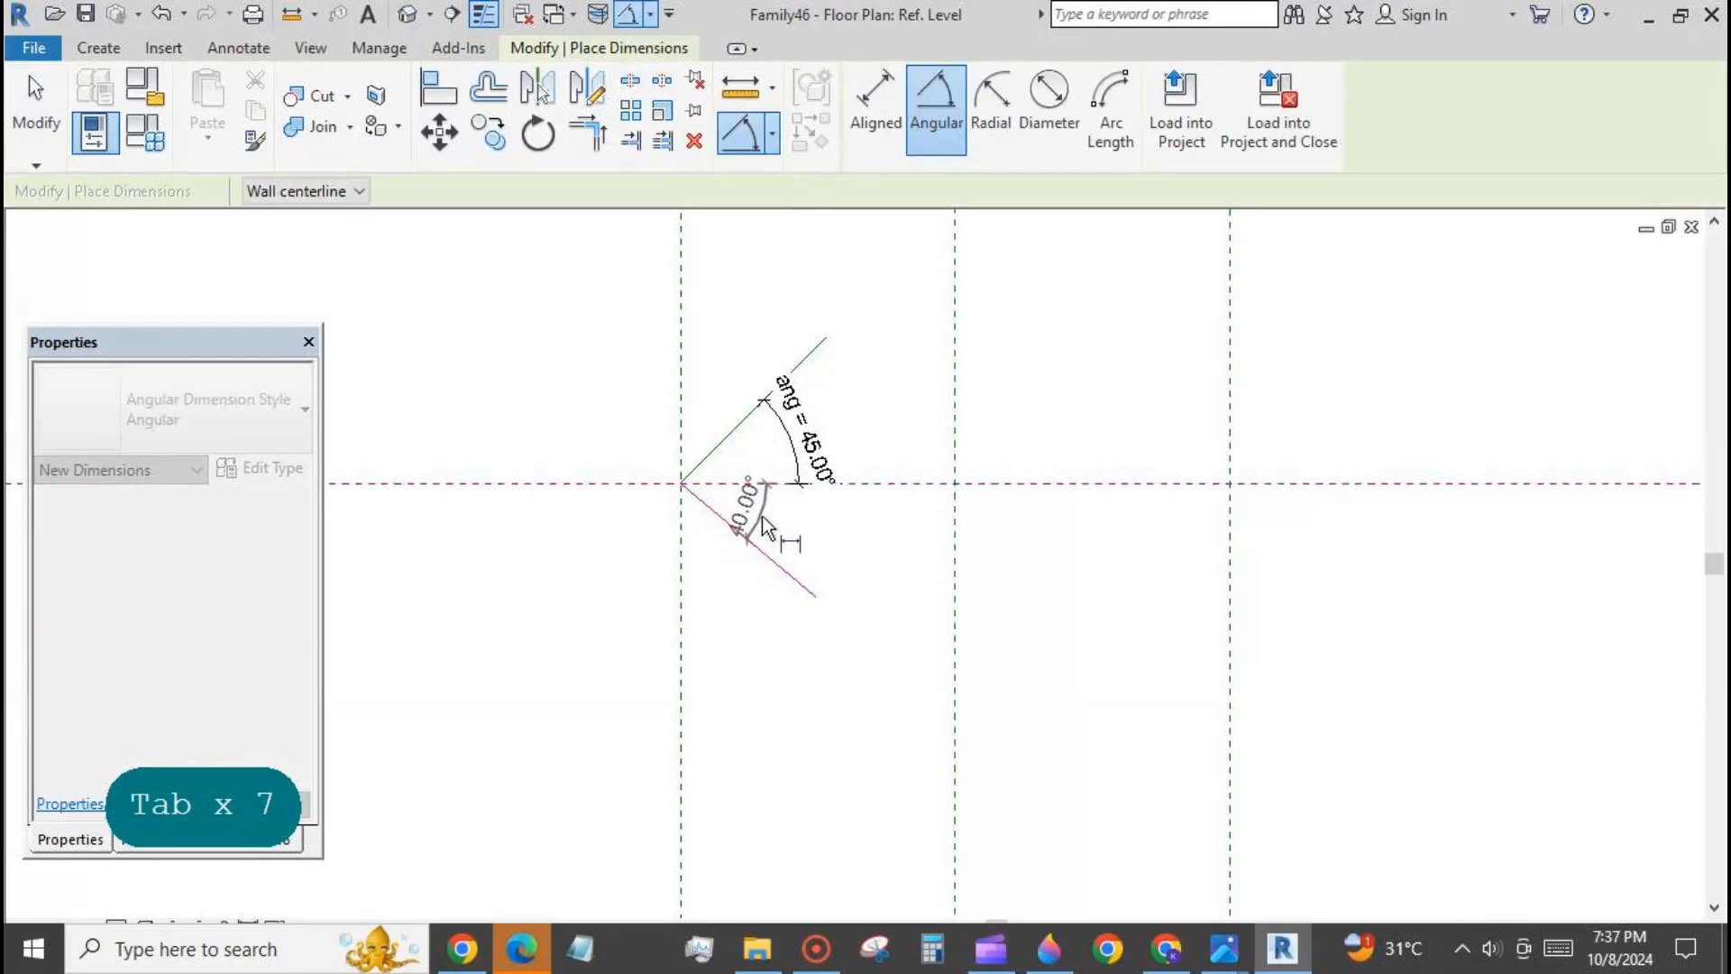
left_click(764, 512)
key("Escape")
Step: Assign the existing ang parameter as the label of the lower angular dimension
left_click(754, 505)
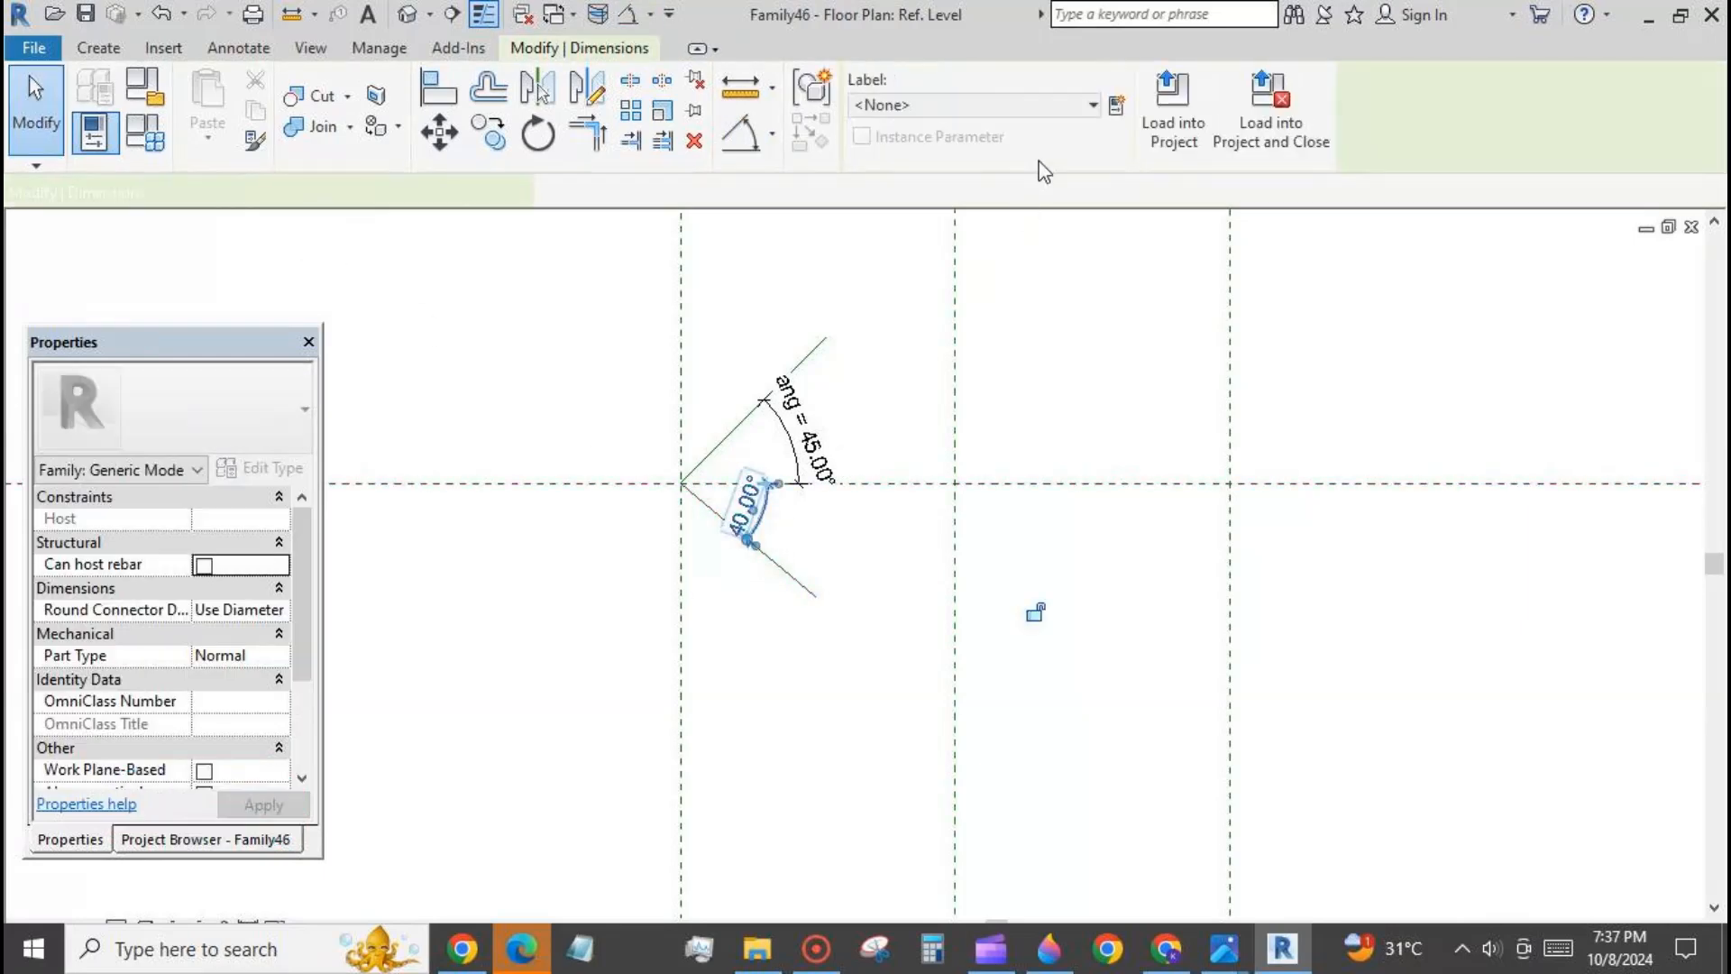
left_click(1093, 105)
left_click(1079, 187)
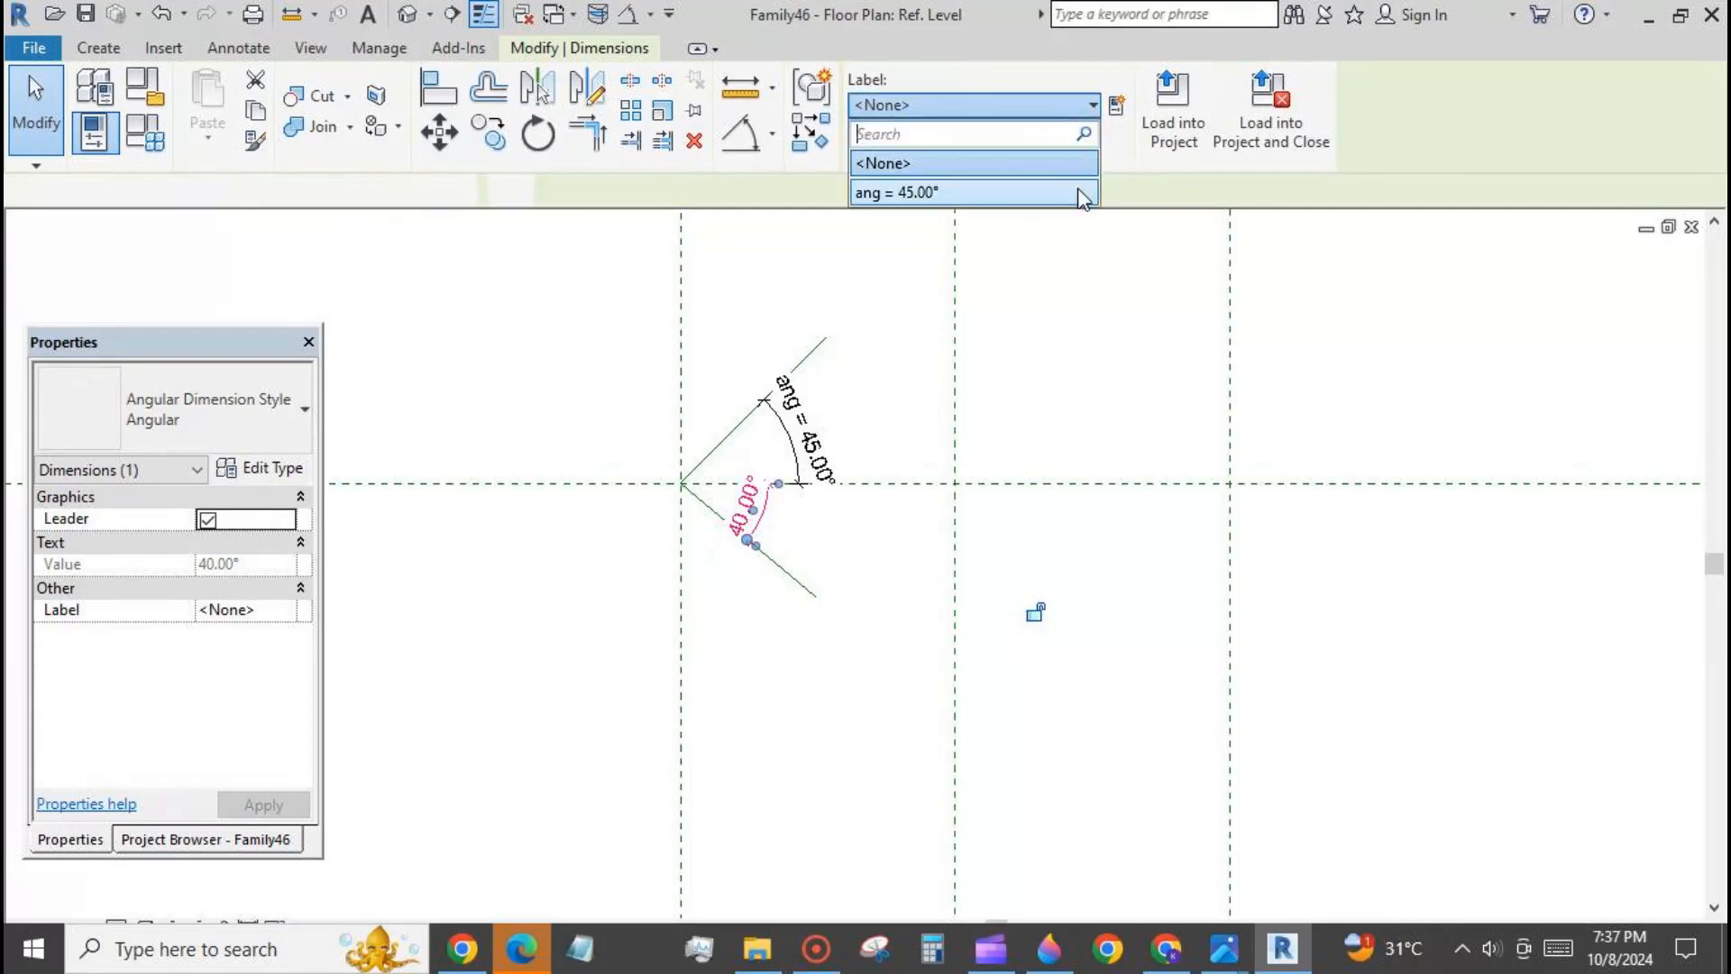
left_click(544, 386)
Step: Mirror a copy of the two angled reference lines about the central vertical reference plane
scroll(532, 387, "down", 2)
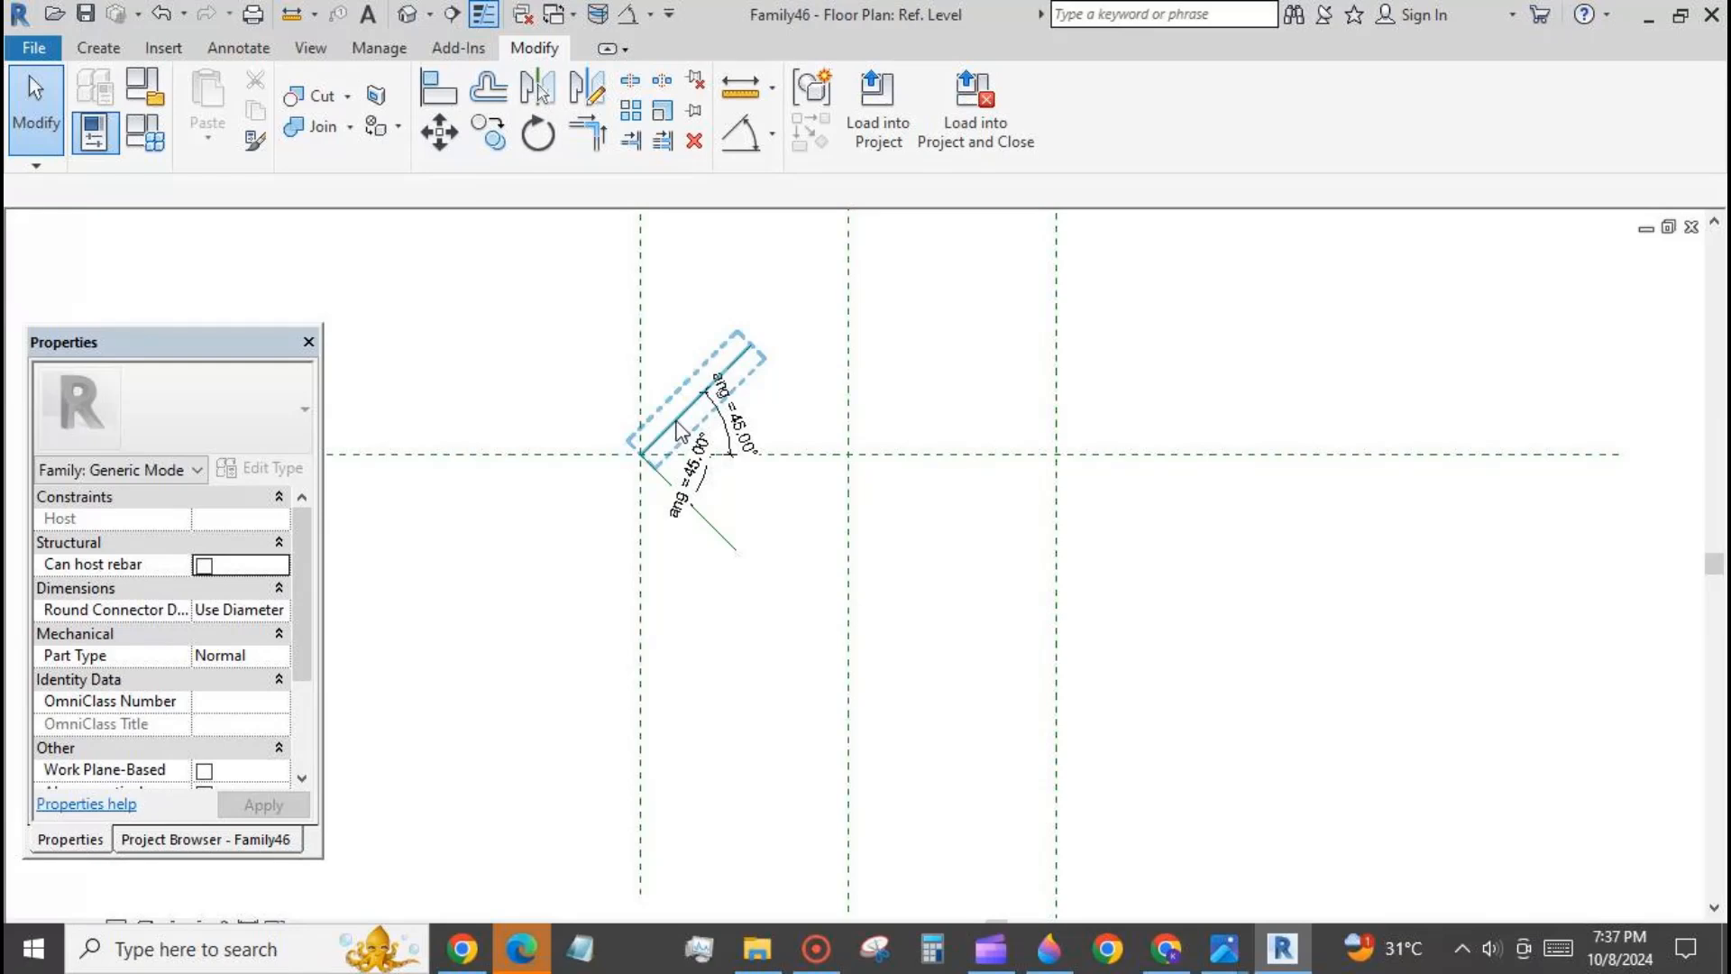
left_click(720, 532)
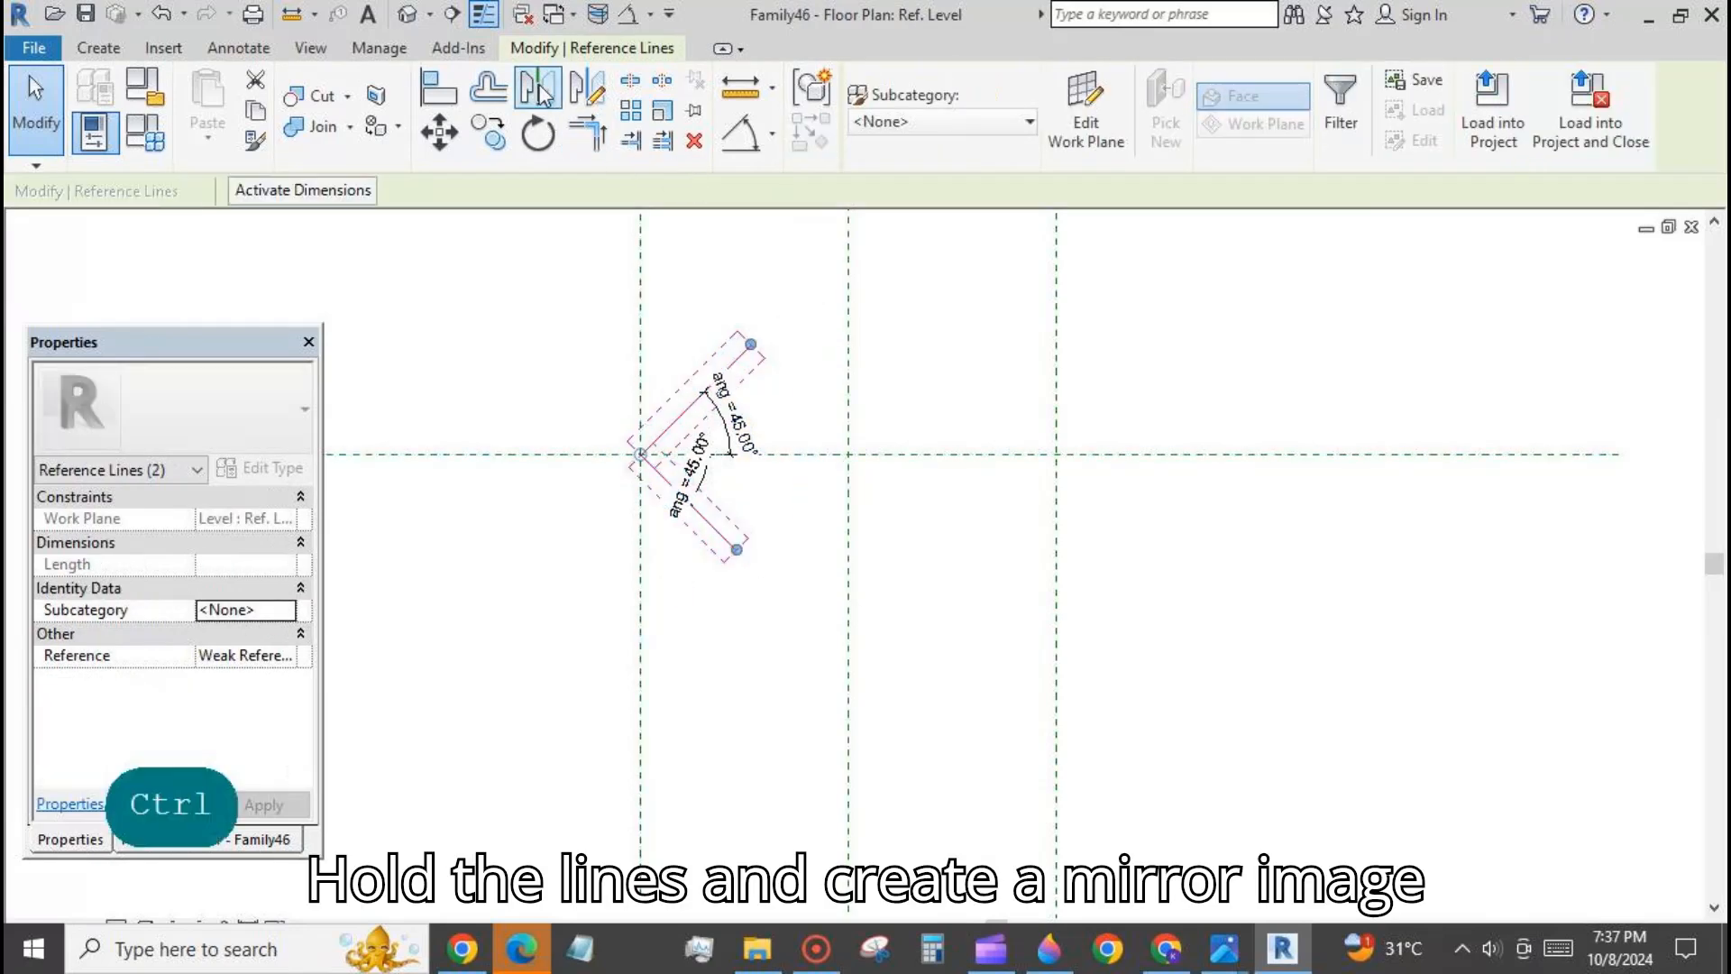
left_click(544, 98)
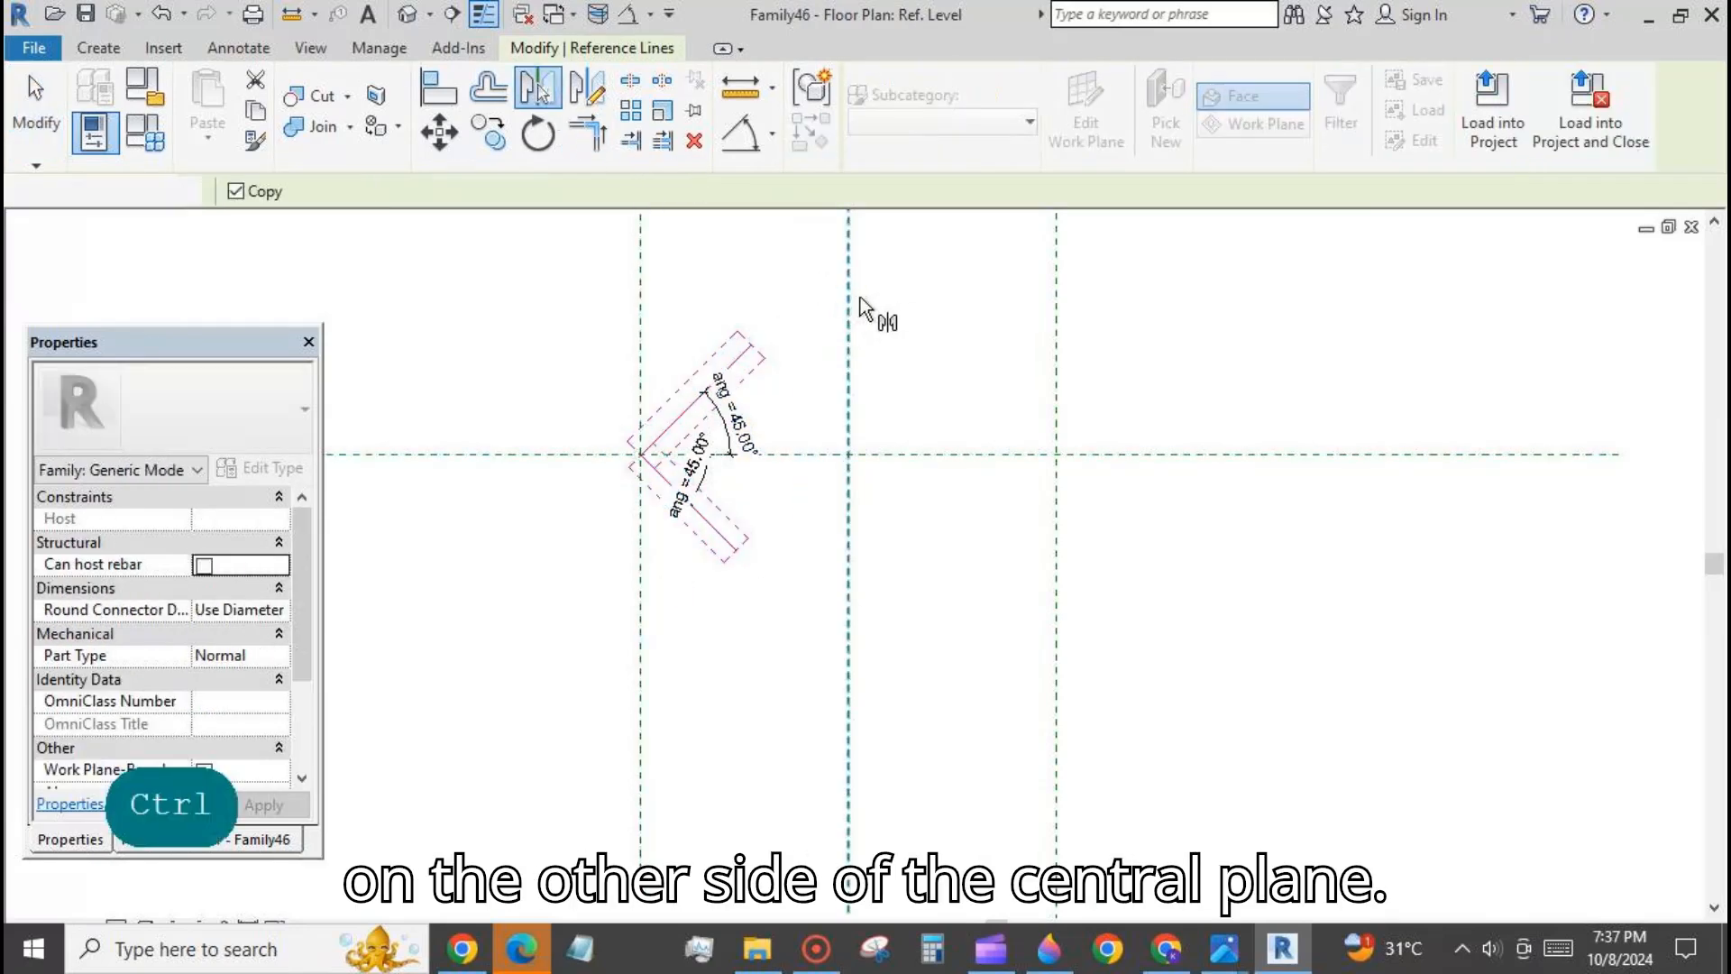
left_click(847, 307)
key("Escape")
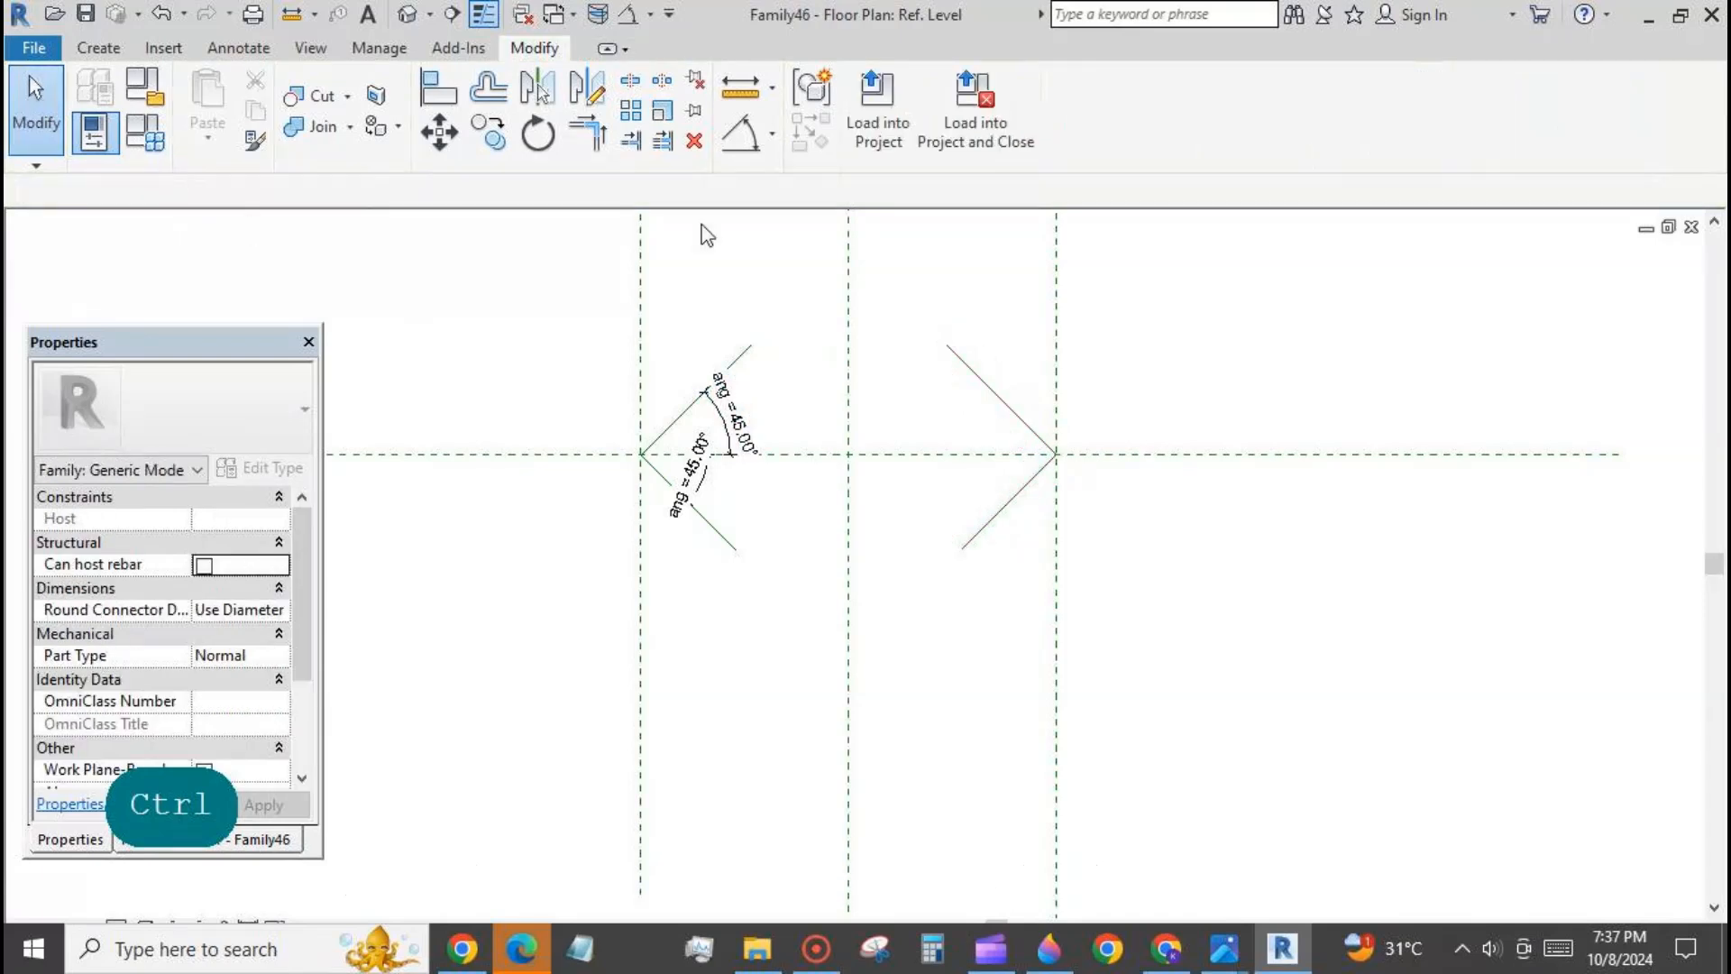
left_click(443, 106)
left_click(1056, 363)
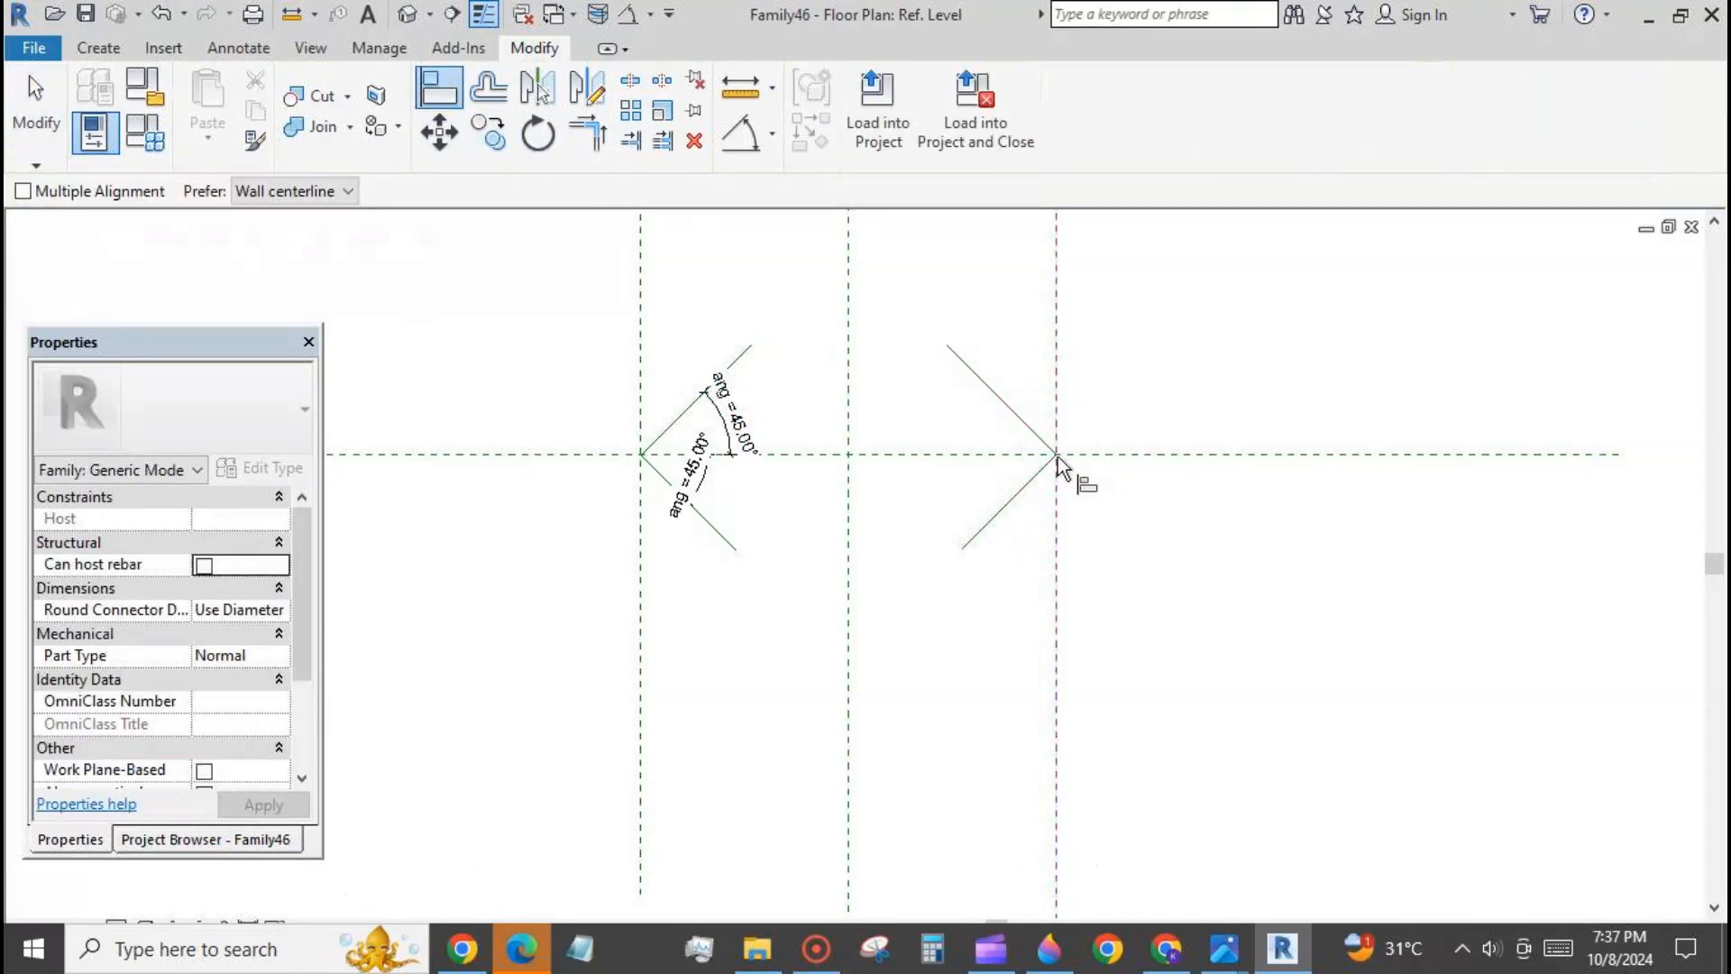
key("Tab")
key("Tab")
key("Tab")
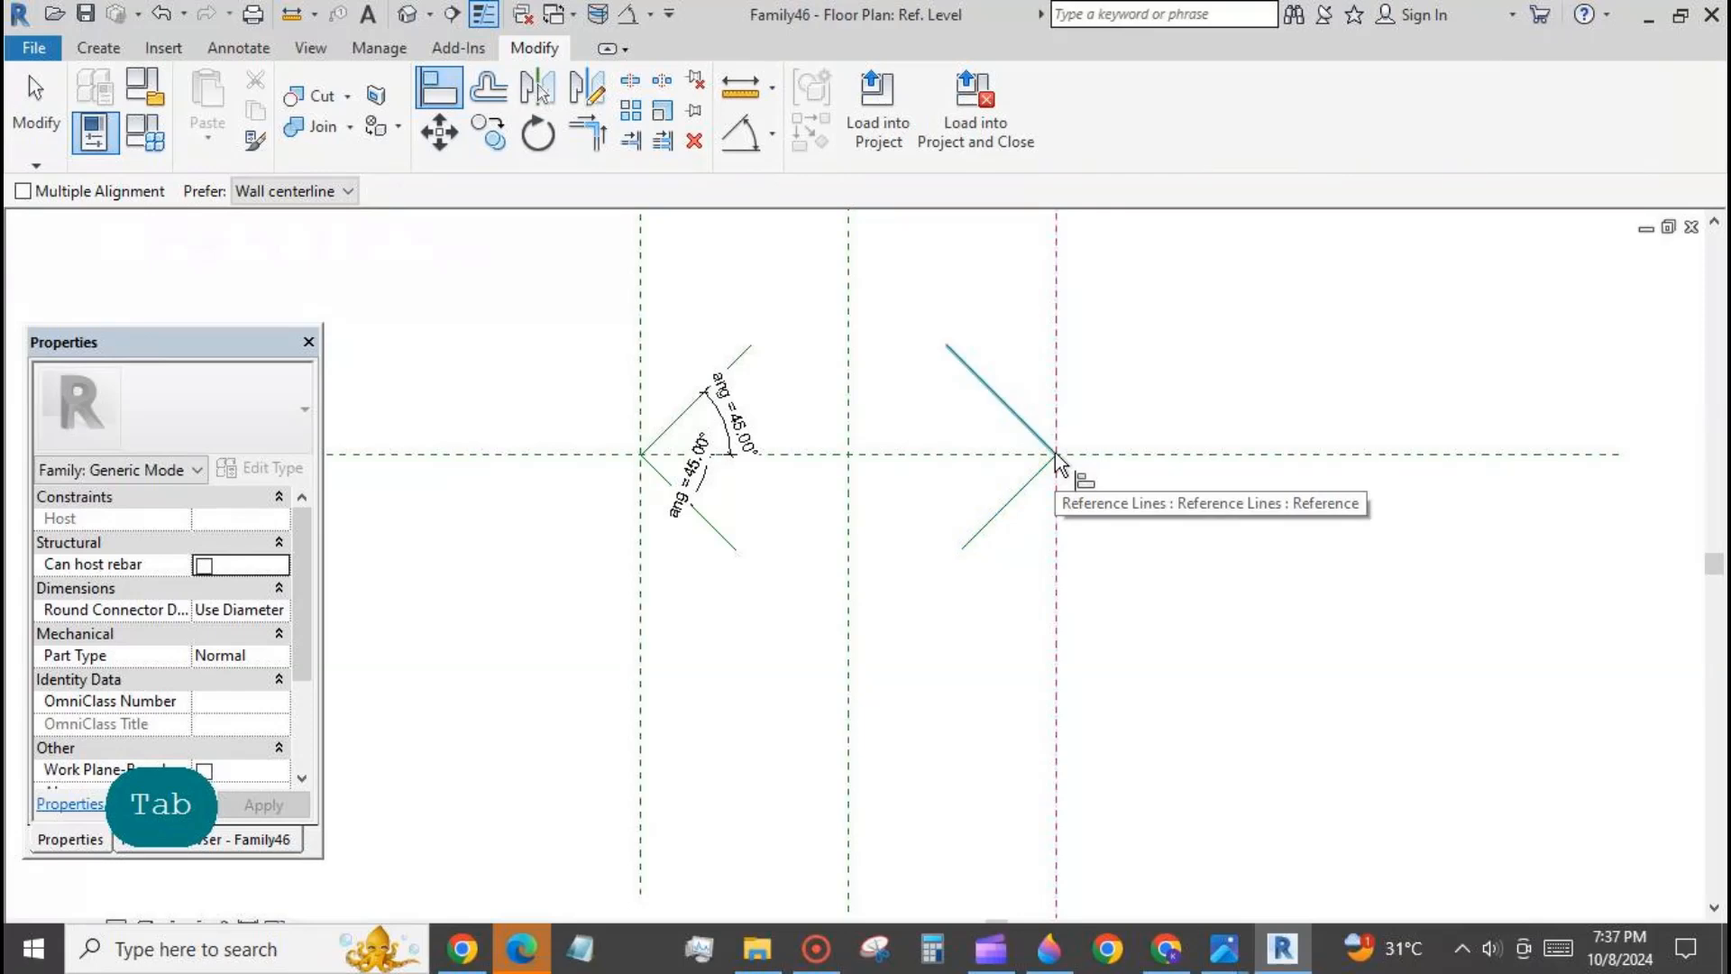
key("Escape")
key("Escape")
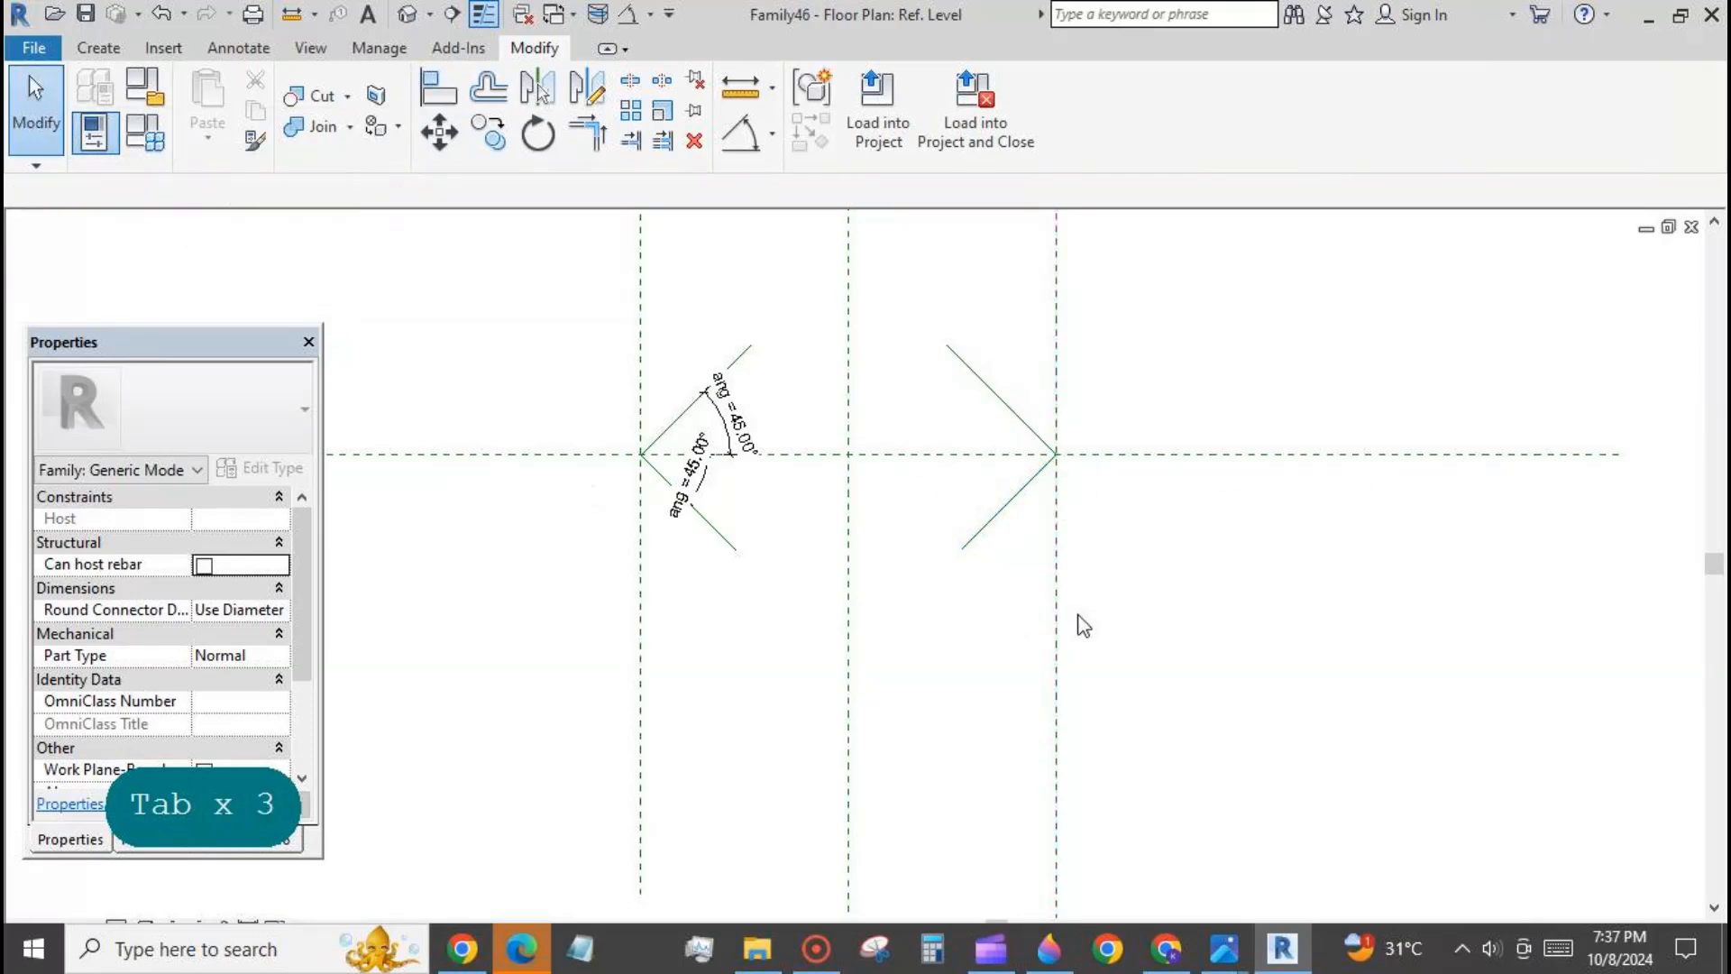
Step: Place angular dimensions between each of the two mirrored reference lines and the horizontal reference plane
scroll(1084, 613, "down", 2)
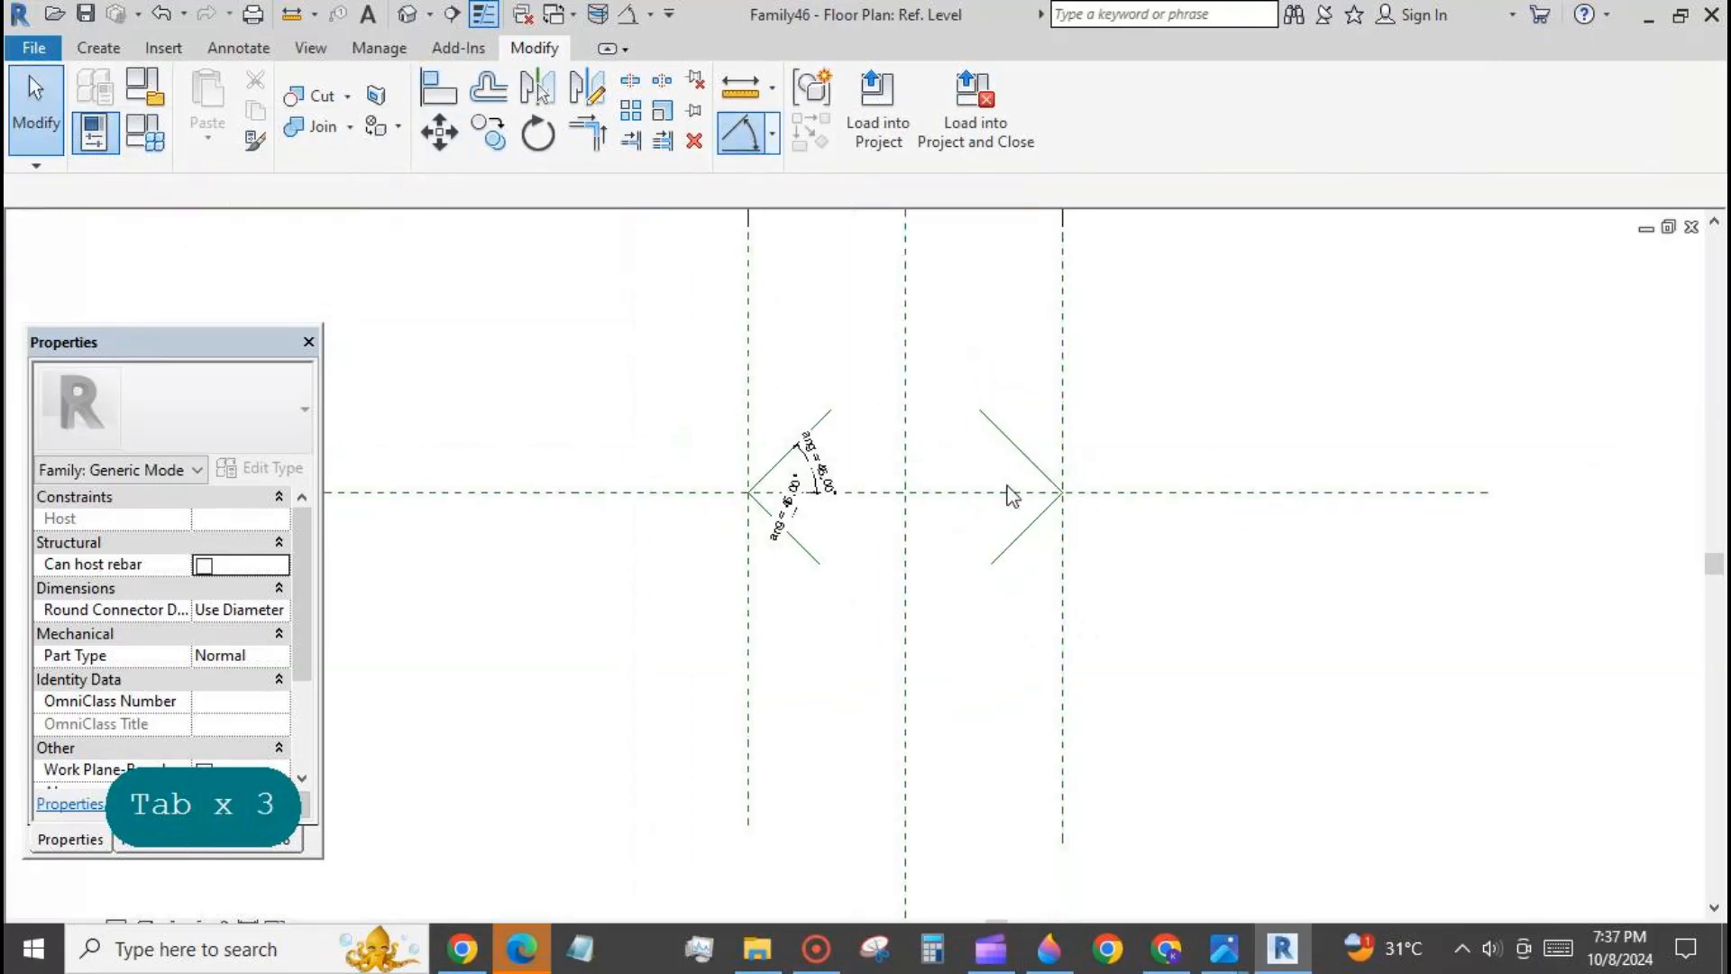
left_click(1008, 491)
left_click(1025, 456)
left_click(1017, 465)
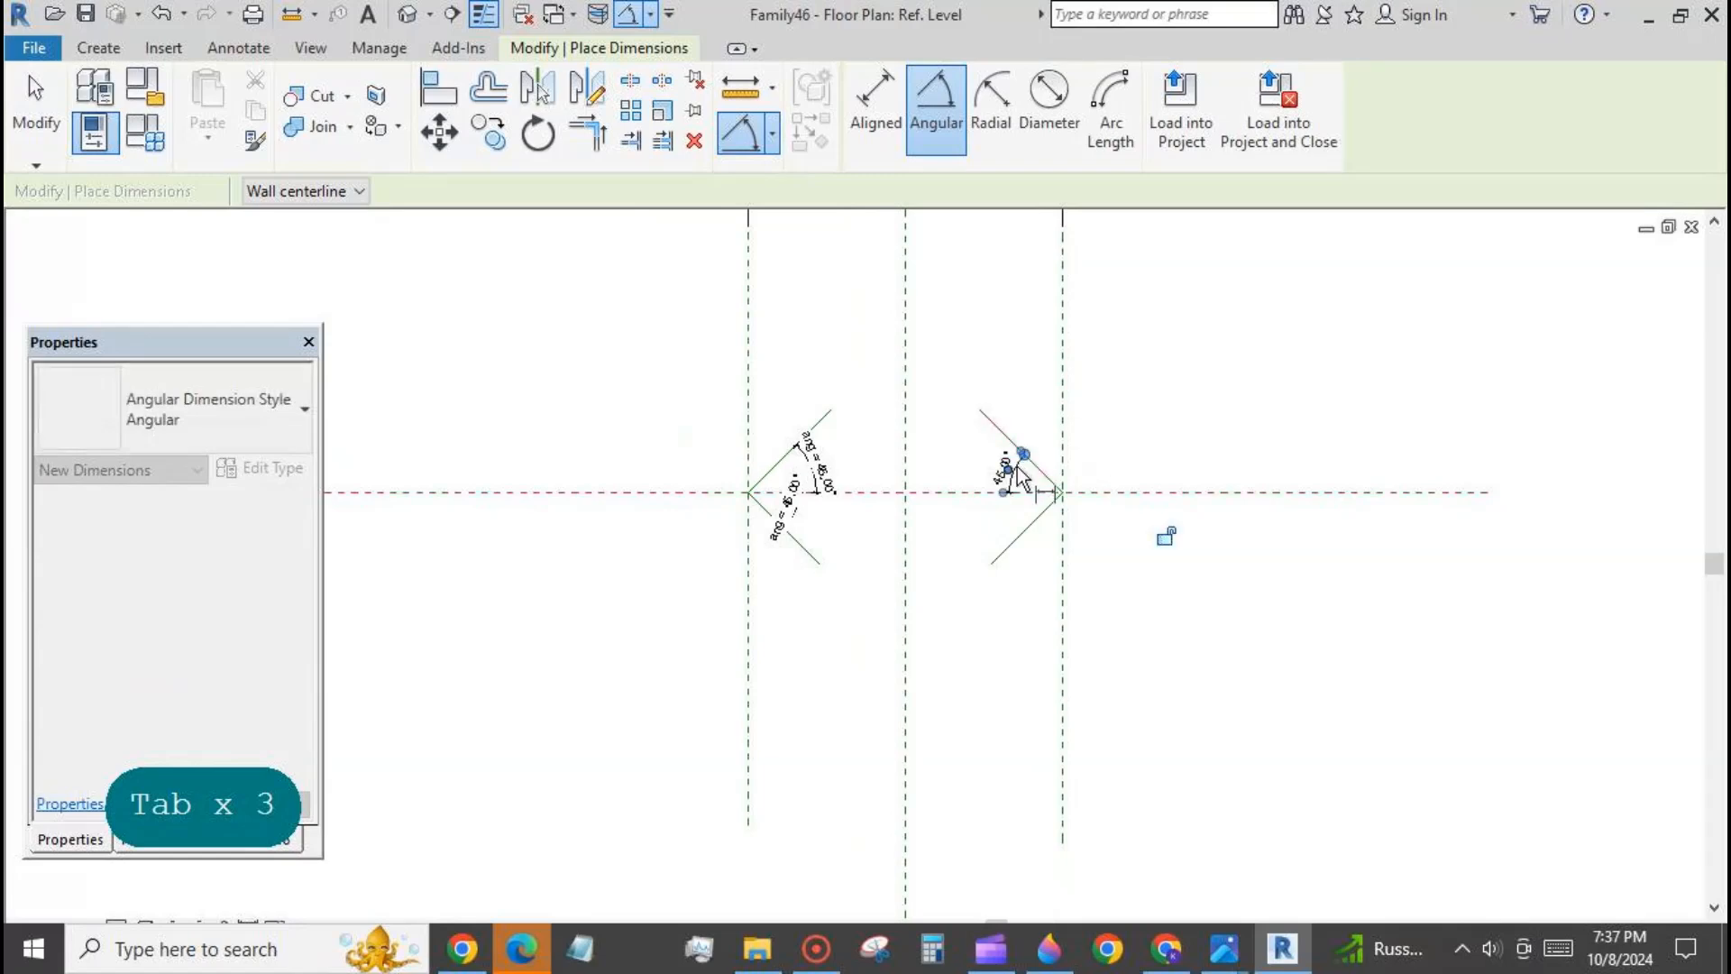
left_click(1014, 539)
left_click(979, 492)
left_click(1010, 521)
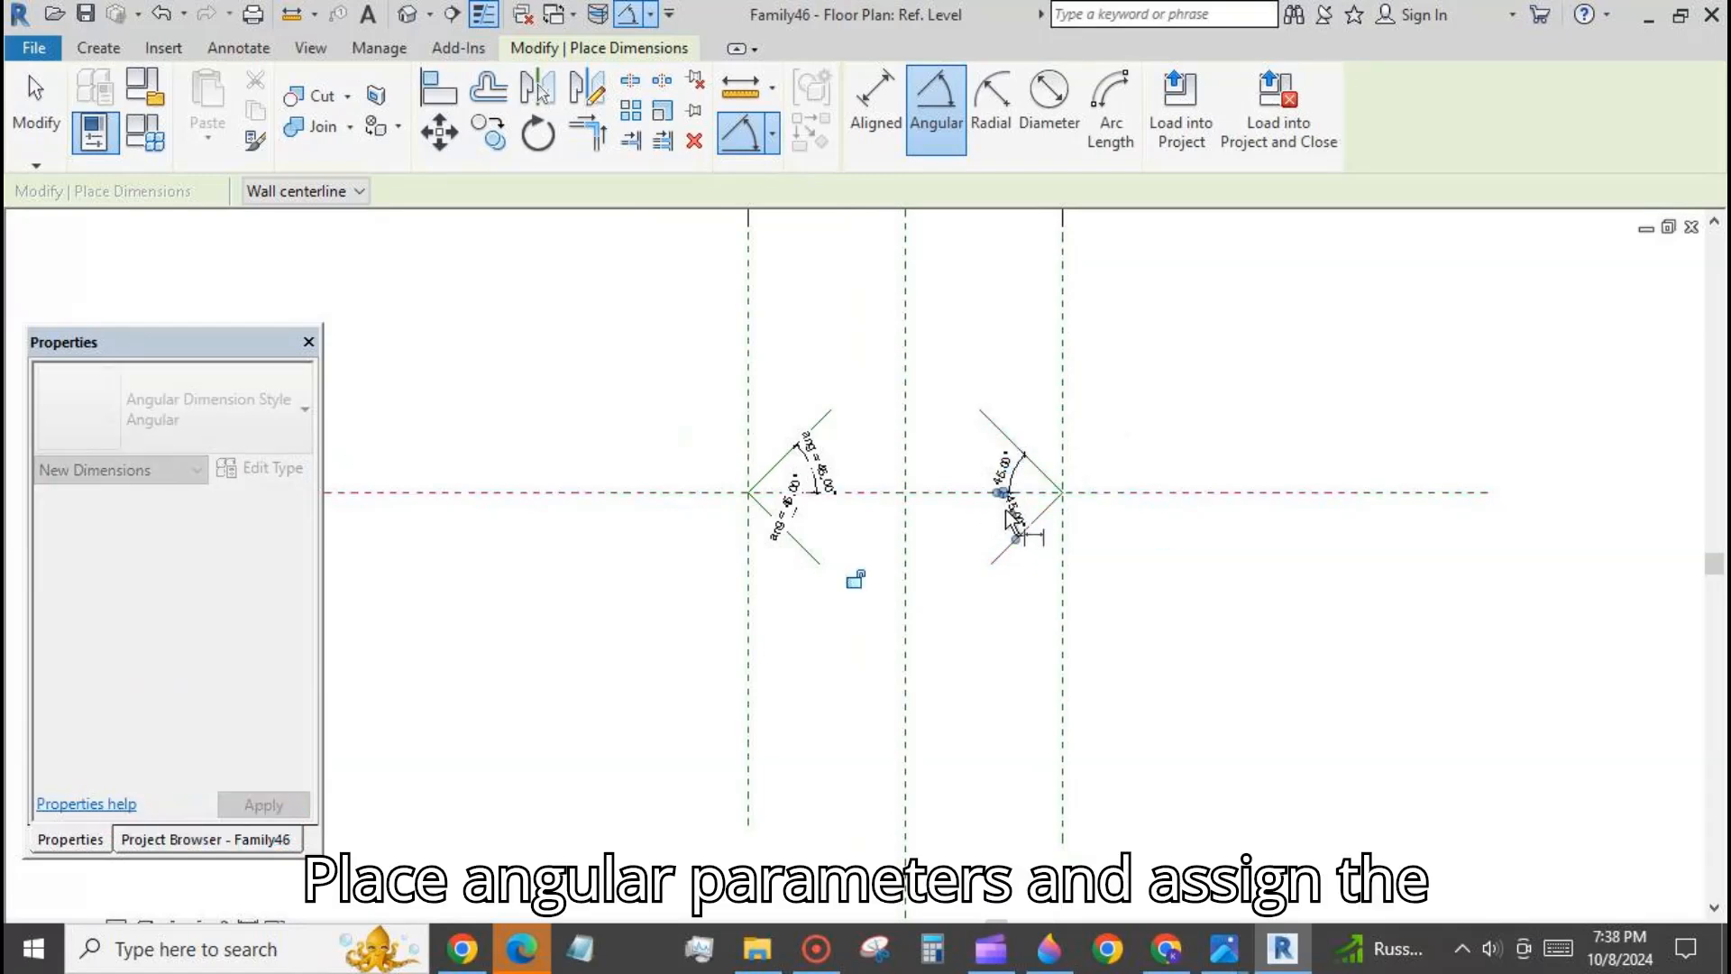
key("Escape")
key("Escape")
Step: Label both angular dimensions on the mirrored reference lines with the existing ang parameter
scroll(1077, 490, "up", 2)
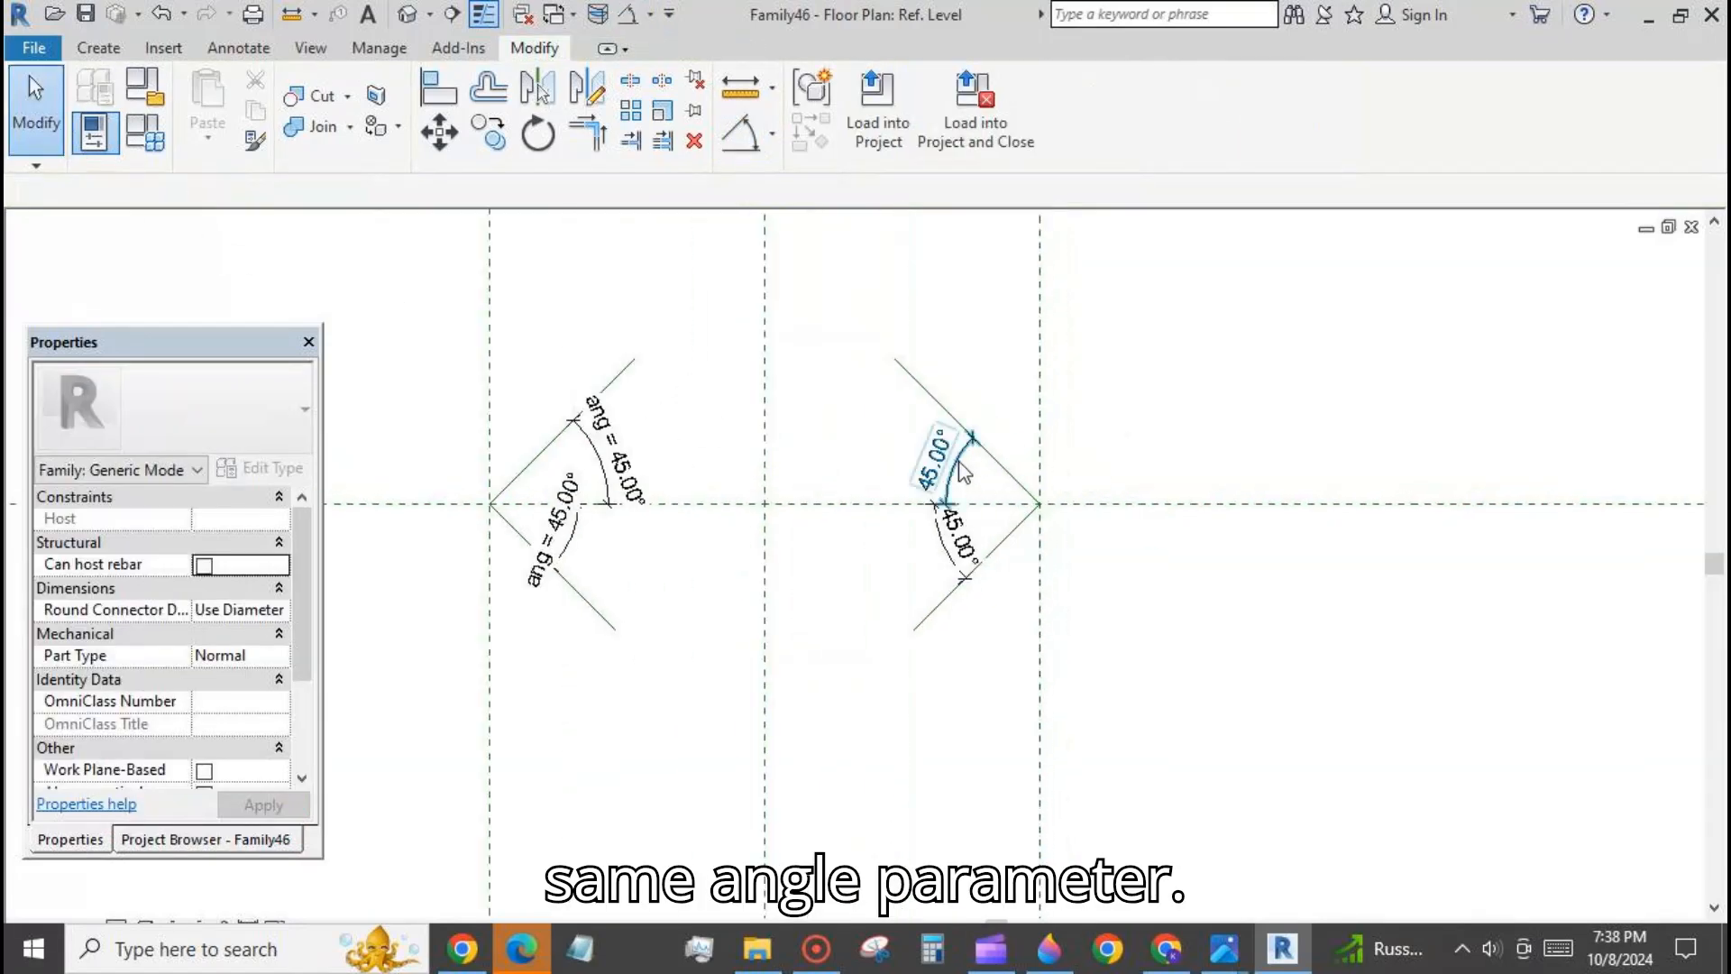
left_click(959, 464)
left_click(948, 555, "ctrl")
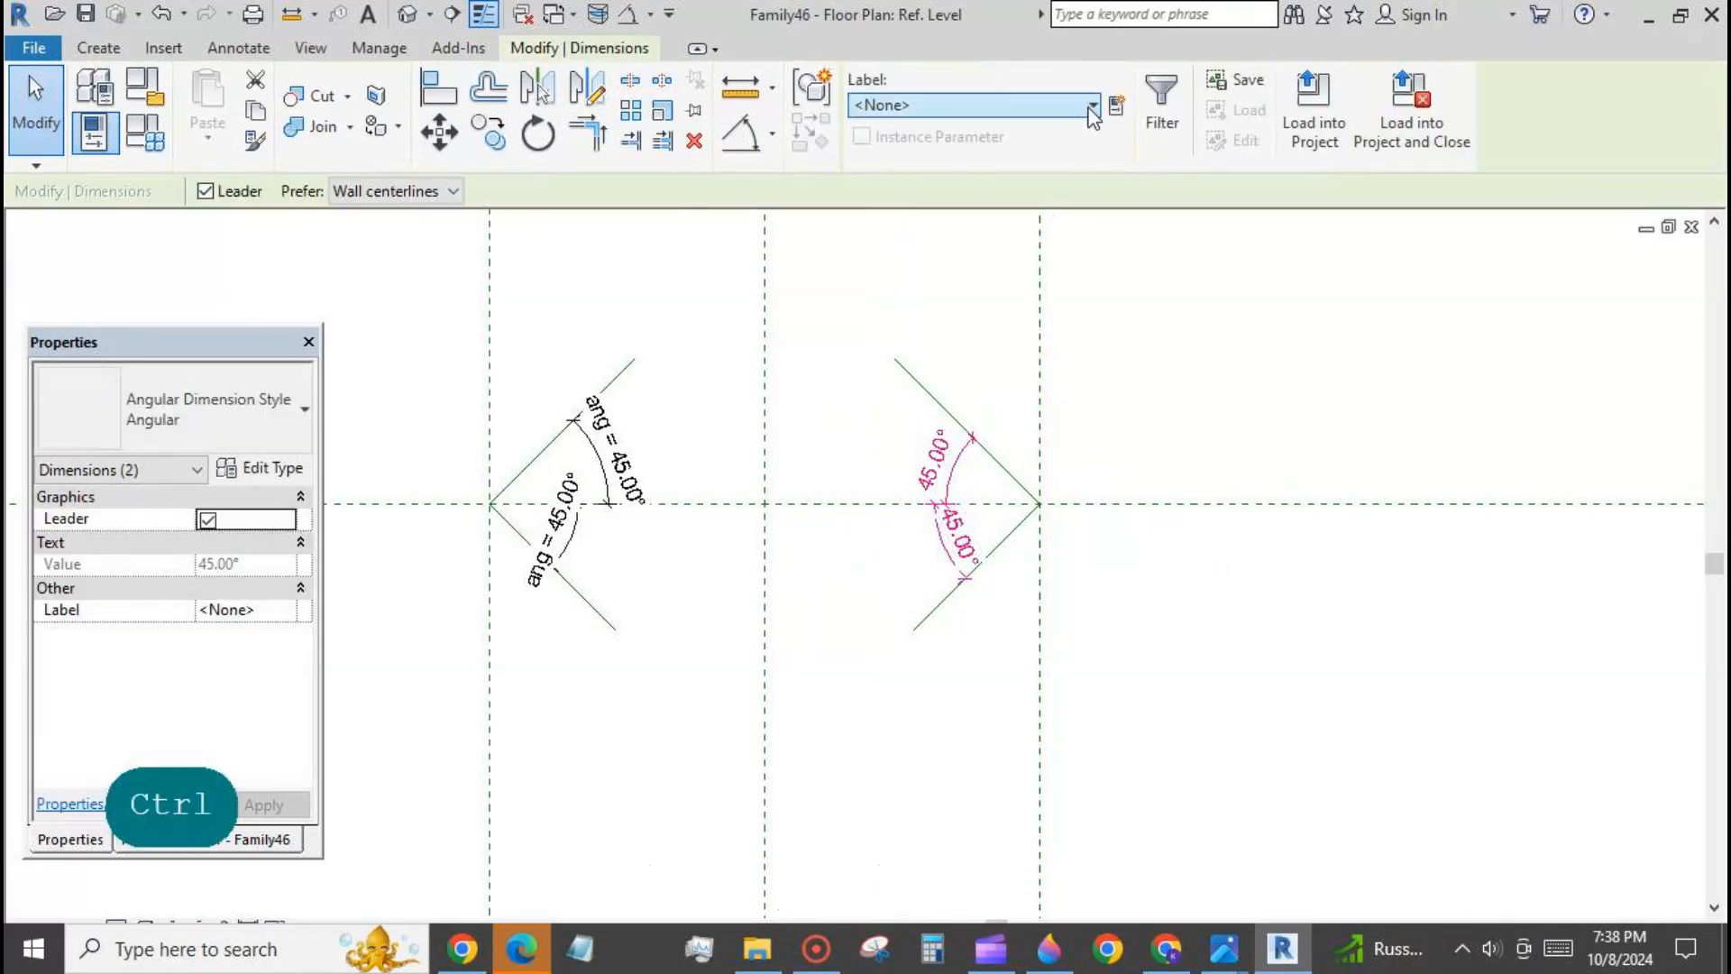
left_click(1093, 108)
key("Escape")
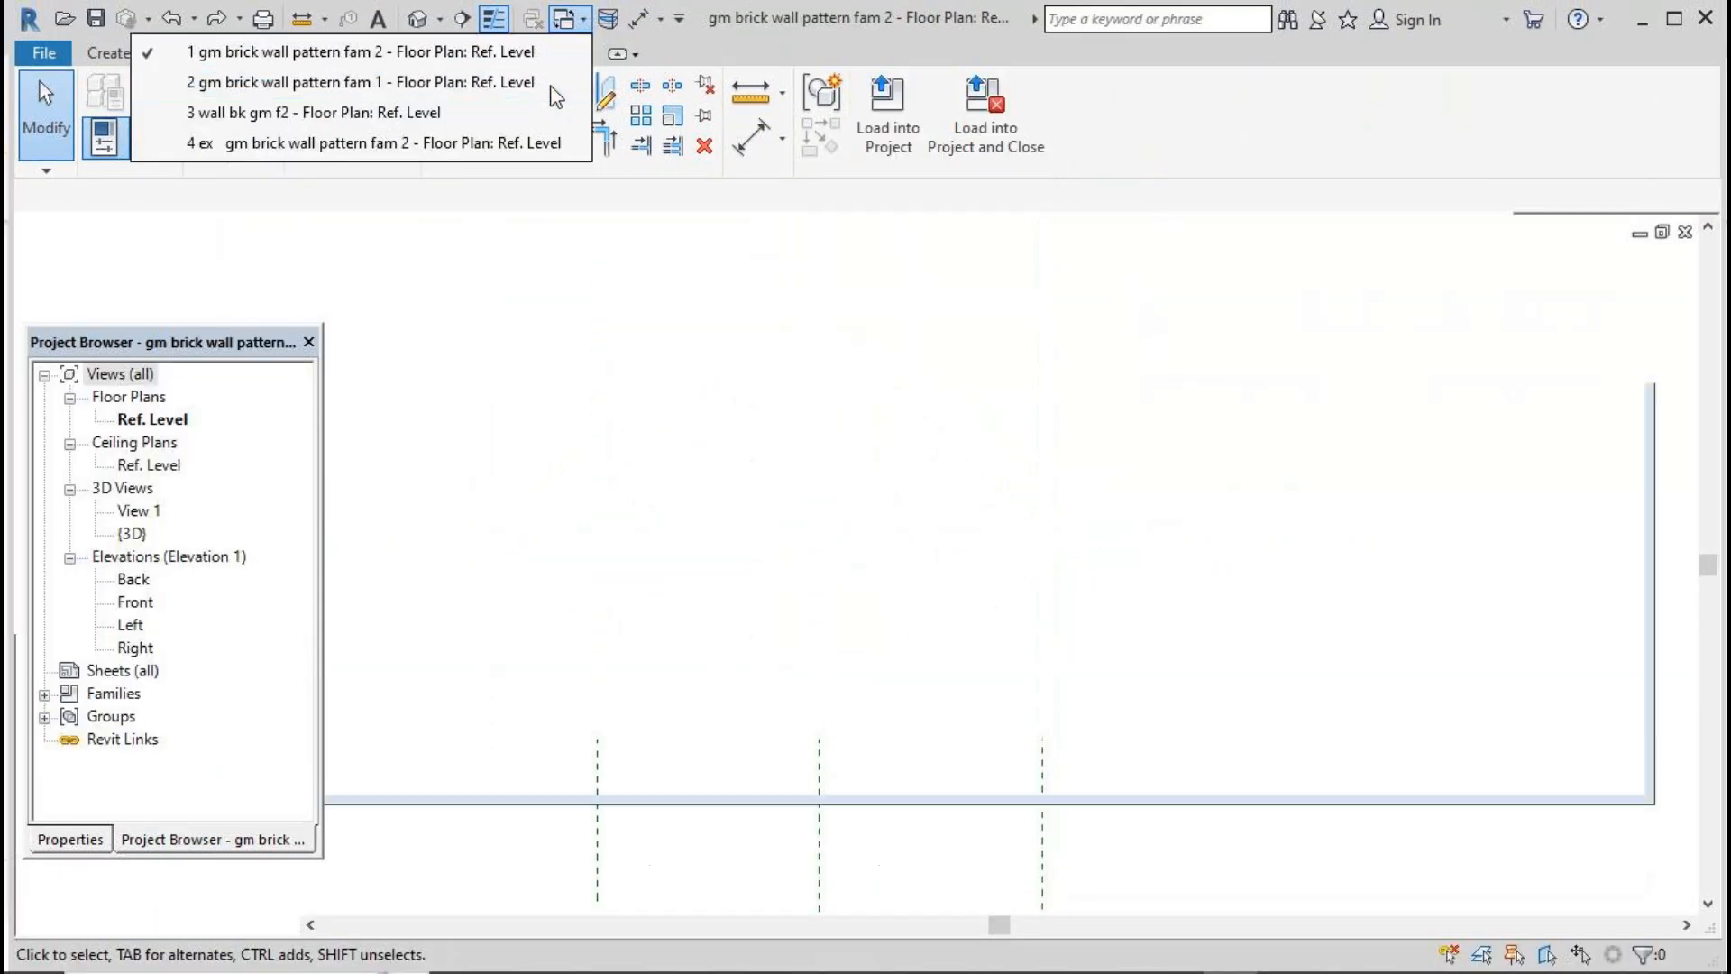
Step: Switch to the gm brick wall pattern fam 1 family and load it into gm brick wall pattern fam 2.rfa
left_click(551, 84)
left_click(1553, 108)
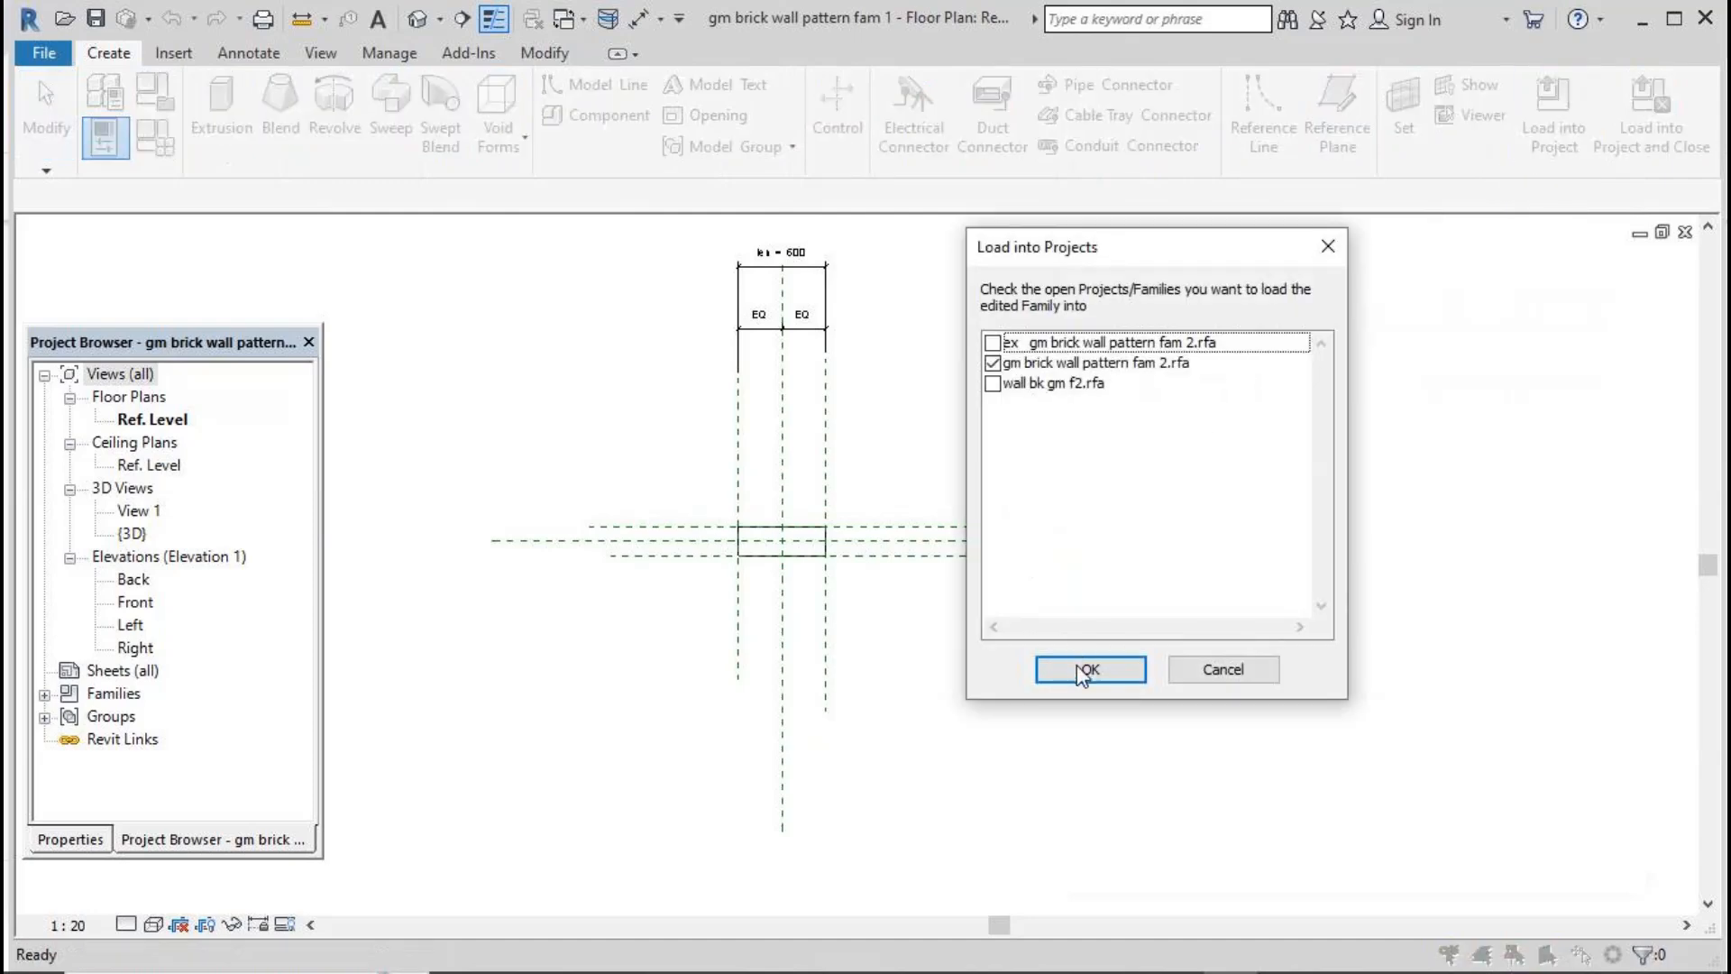
left_click(1084, 672)
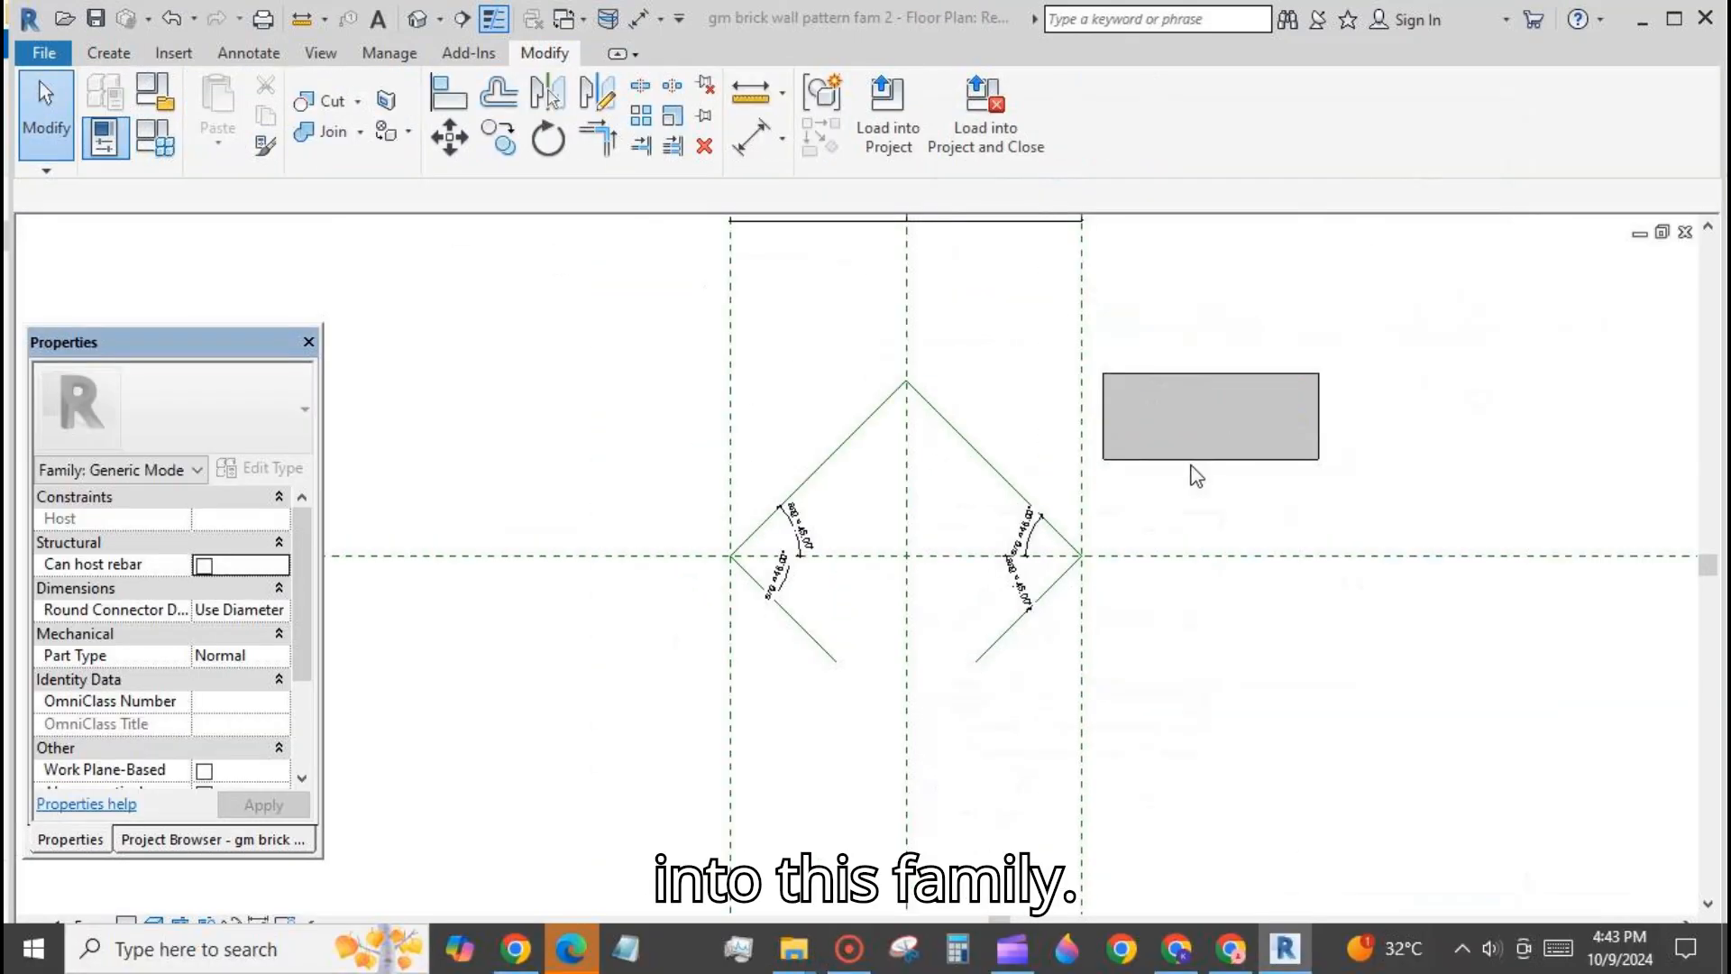
Step: Associate the placed brick component's mat type parameter with the family parameter material
left_click(1178, 458)
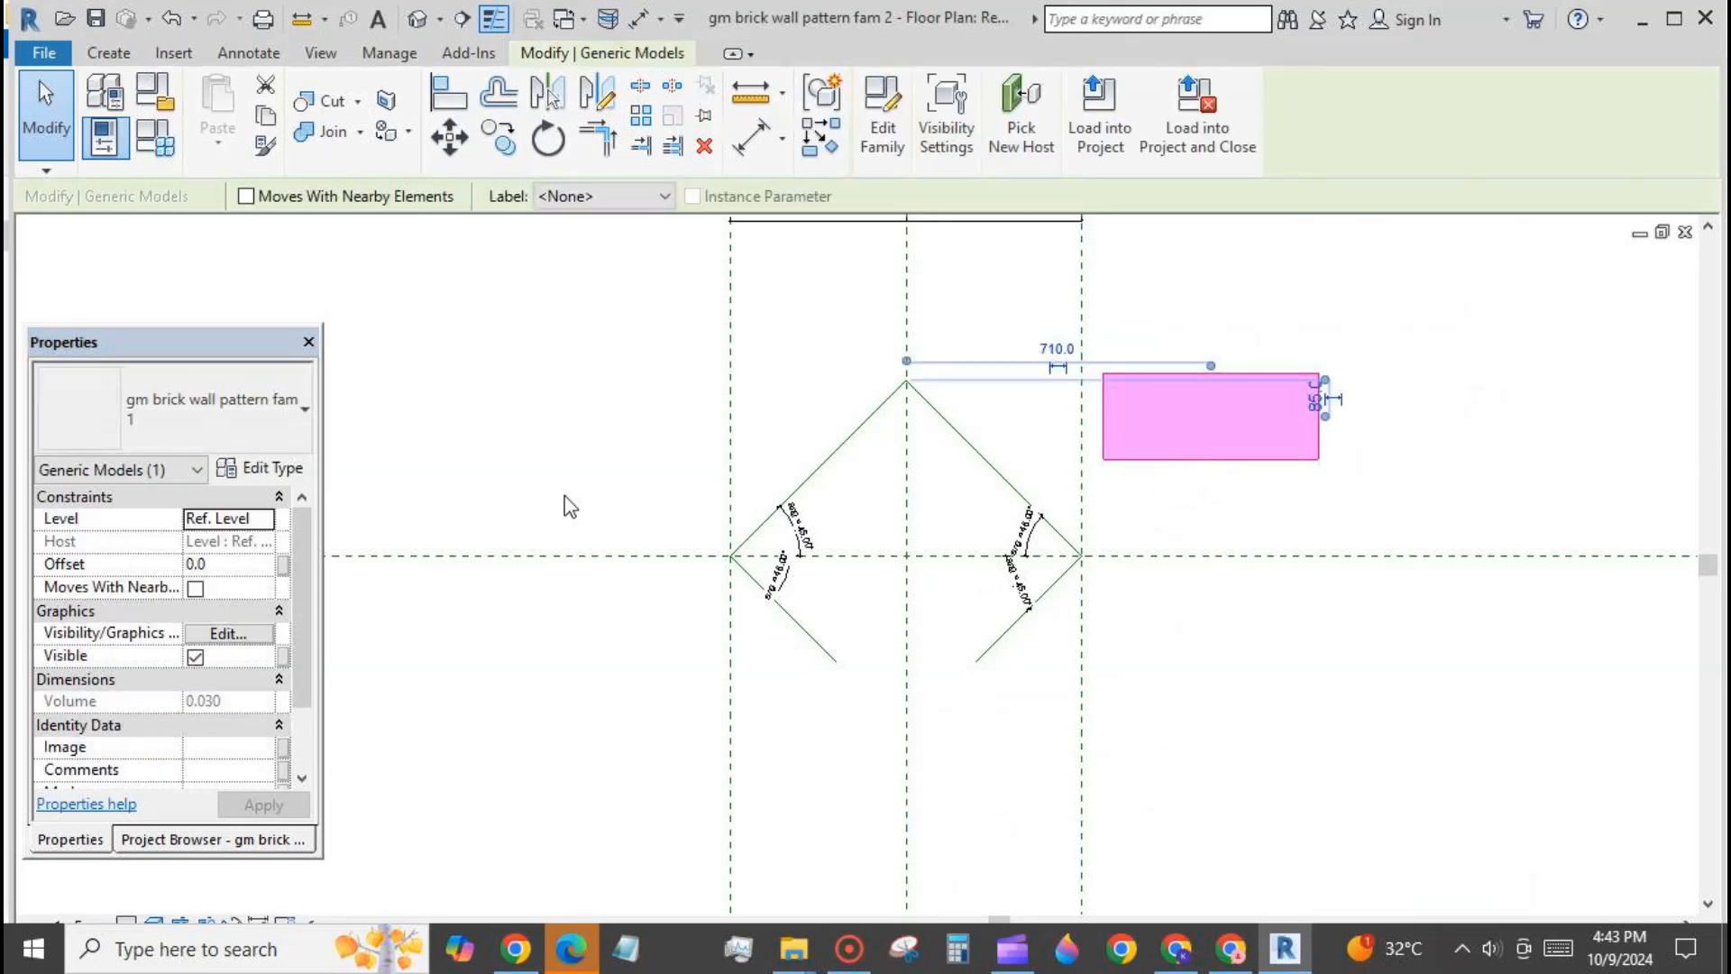
left_click(271, 468)
left_click(565, 327)
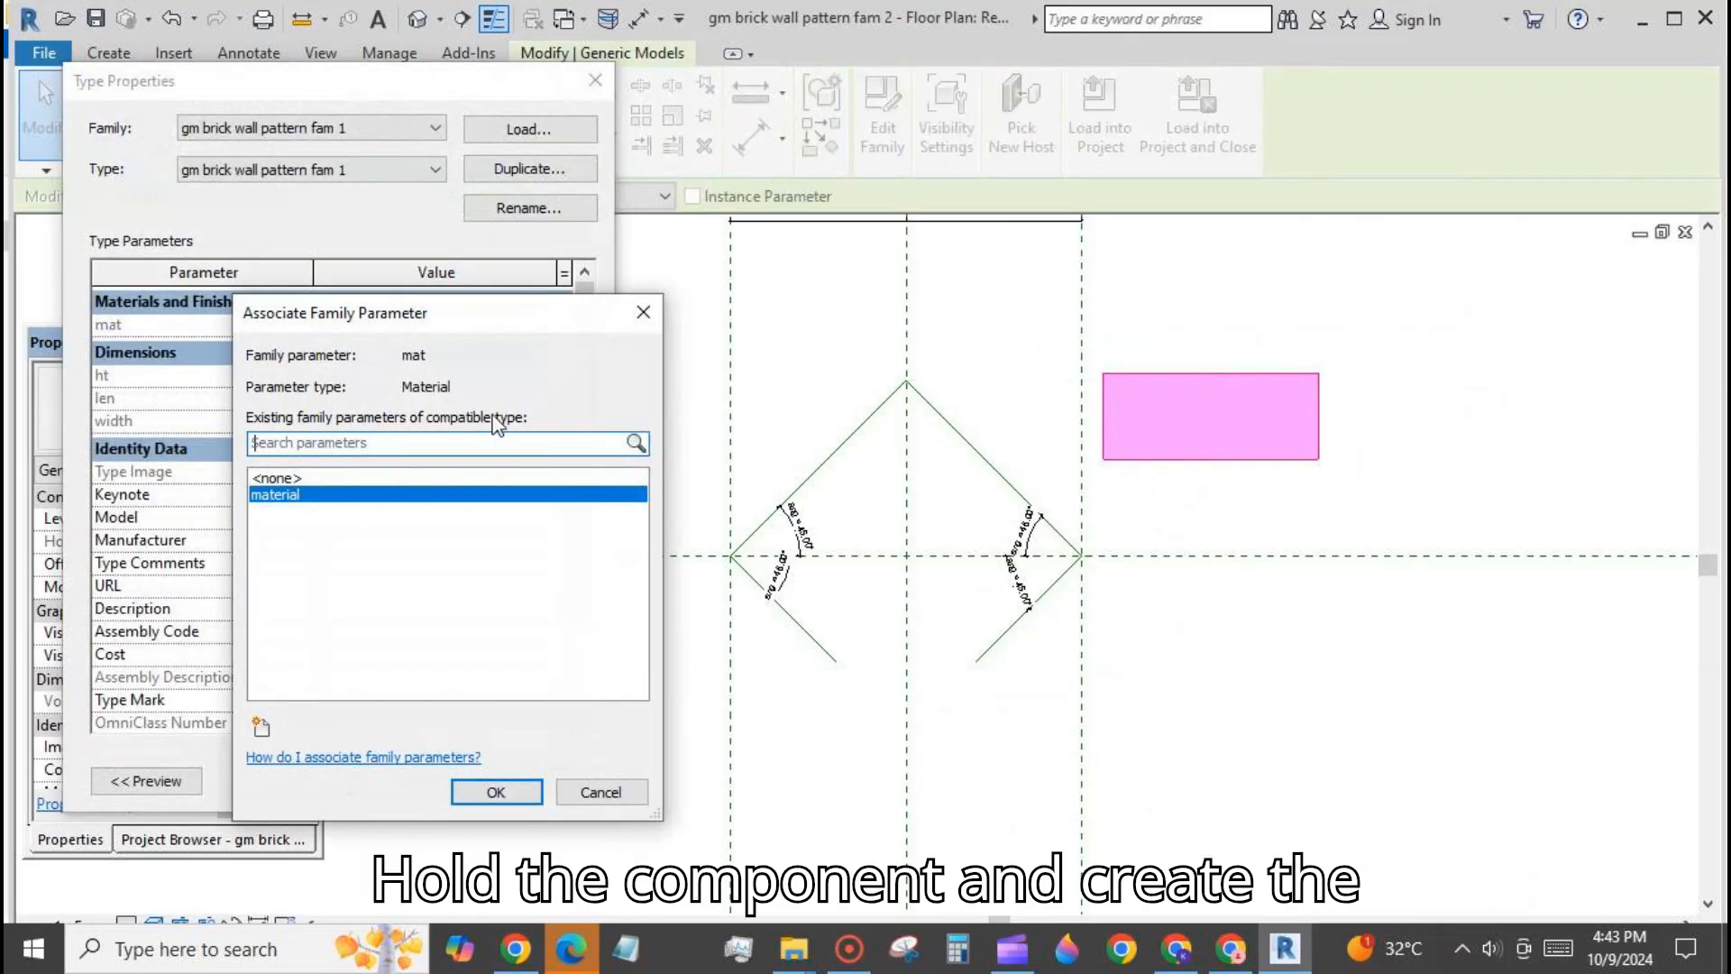
left_click(478, 790)
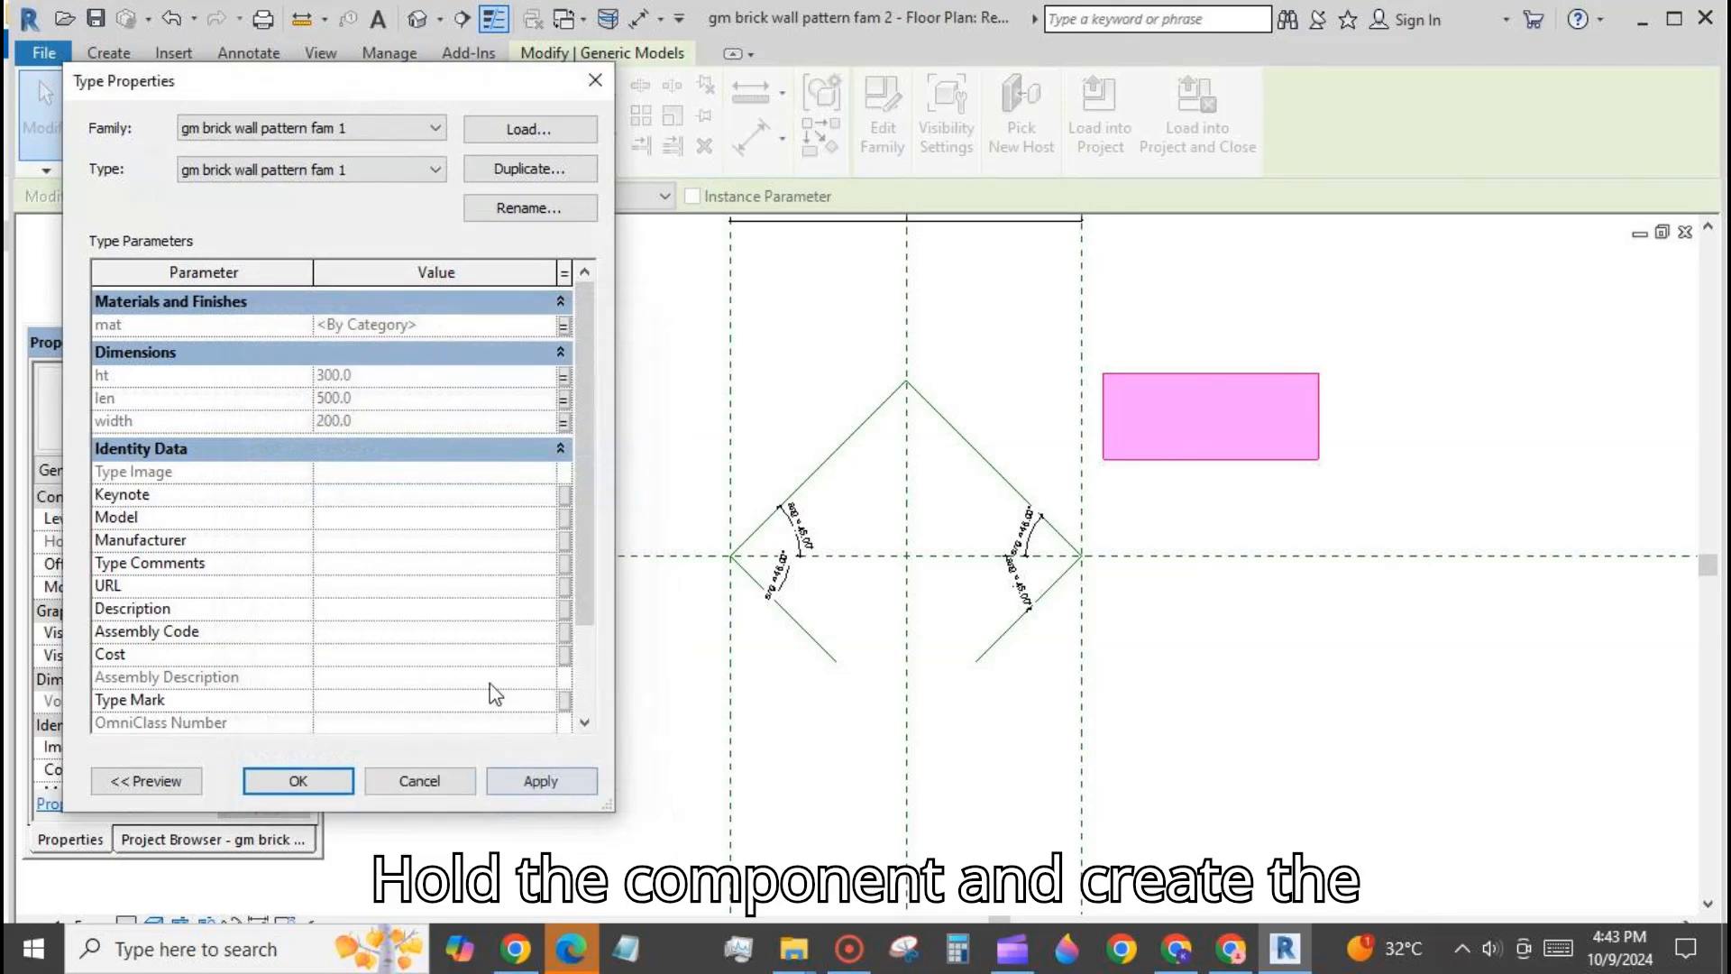
Step: Associate the brick's ht, len and width type parameters with the matching family parameters and apply the type properties
left_click(564, 375)
left_click(478, 791)
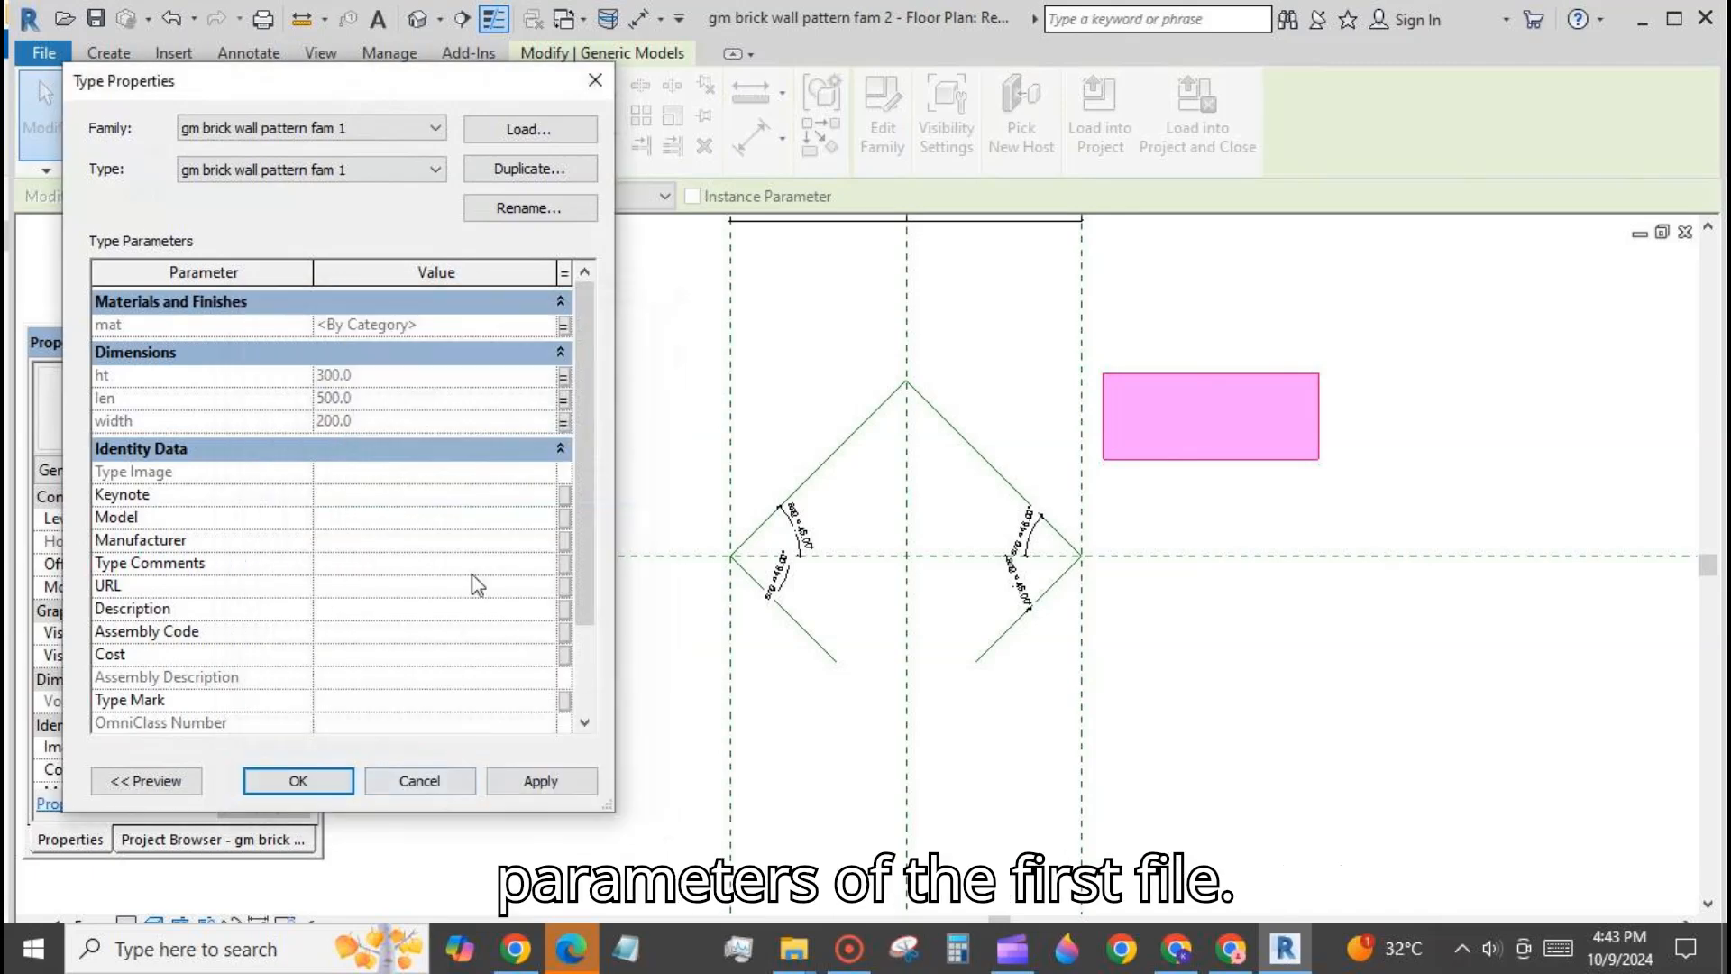
left_click(564, 399)
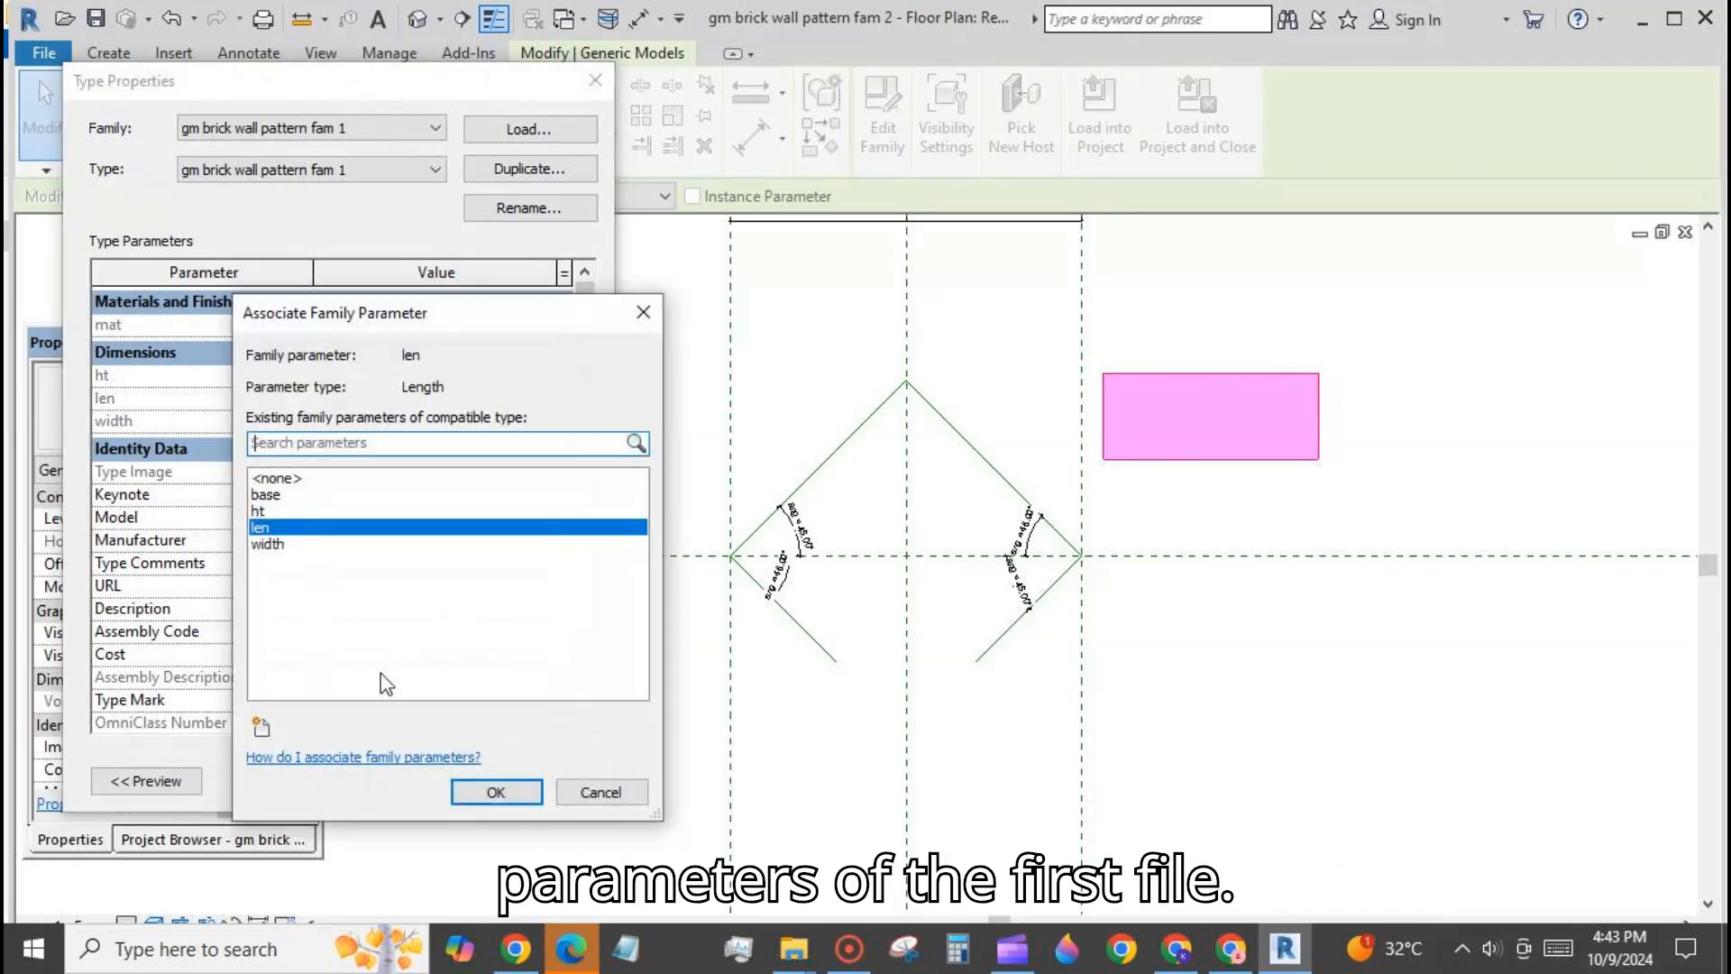
left_click(489, 790)
left_click(564, 421)
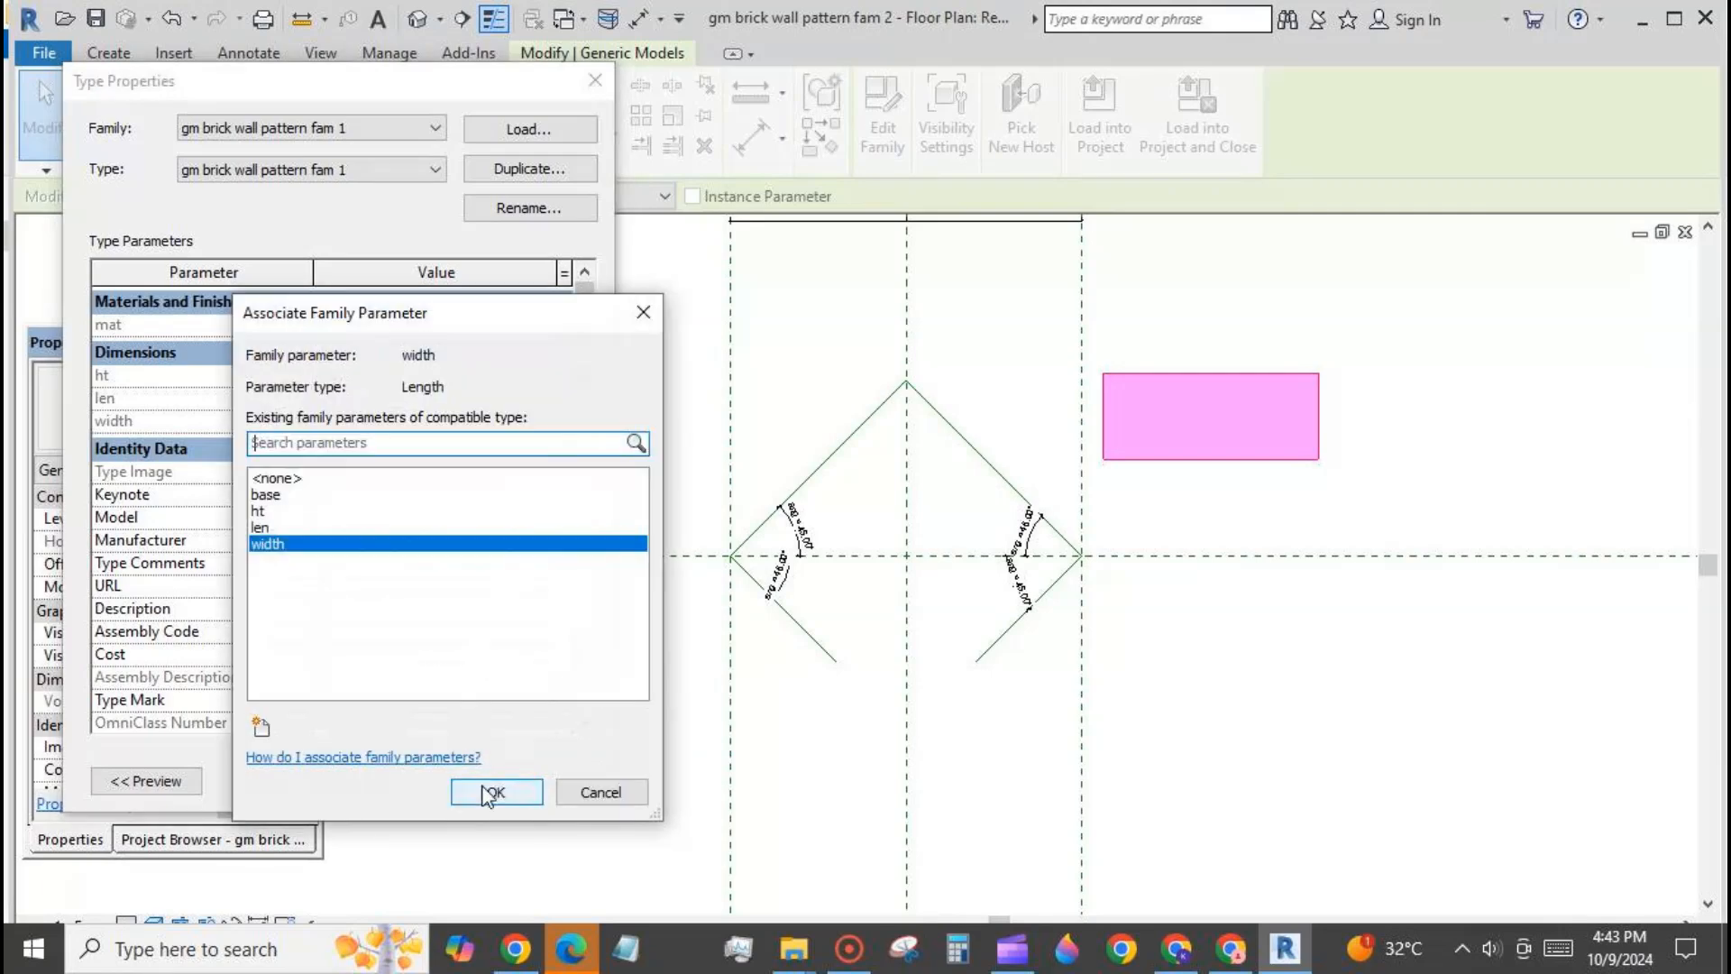
left_click(476, 788)
left_click(299, 779)
left_click(545, 760)
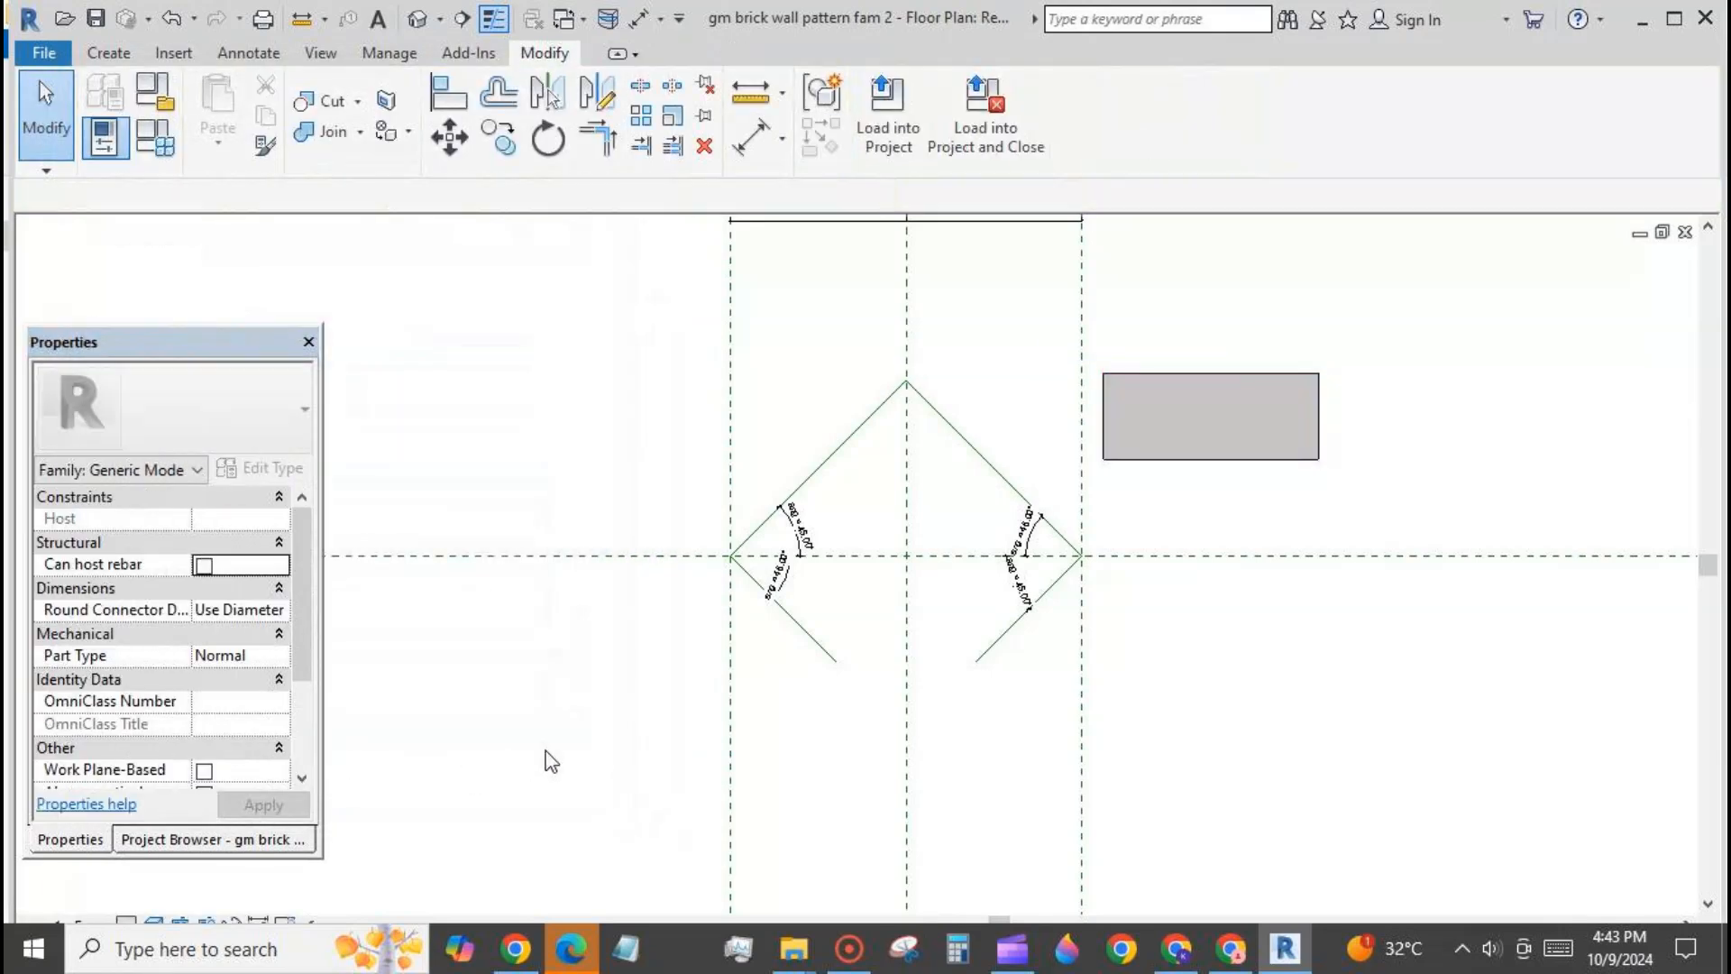
Step: Place a second brick component to the right of the first, outside the reference lines
scroll(513, 499, "down", 1)
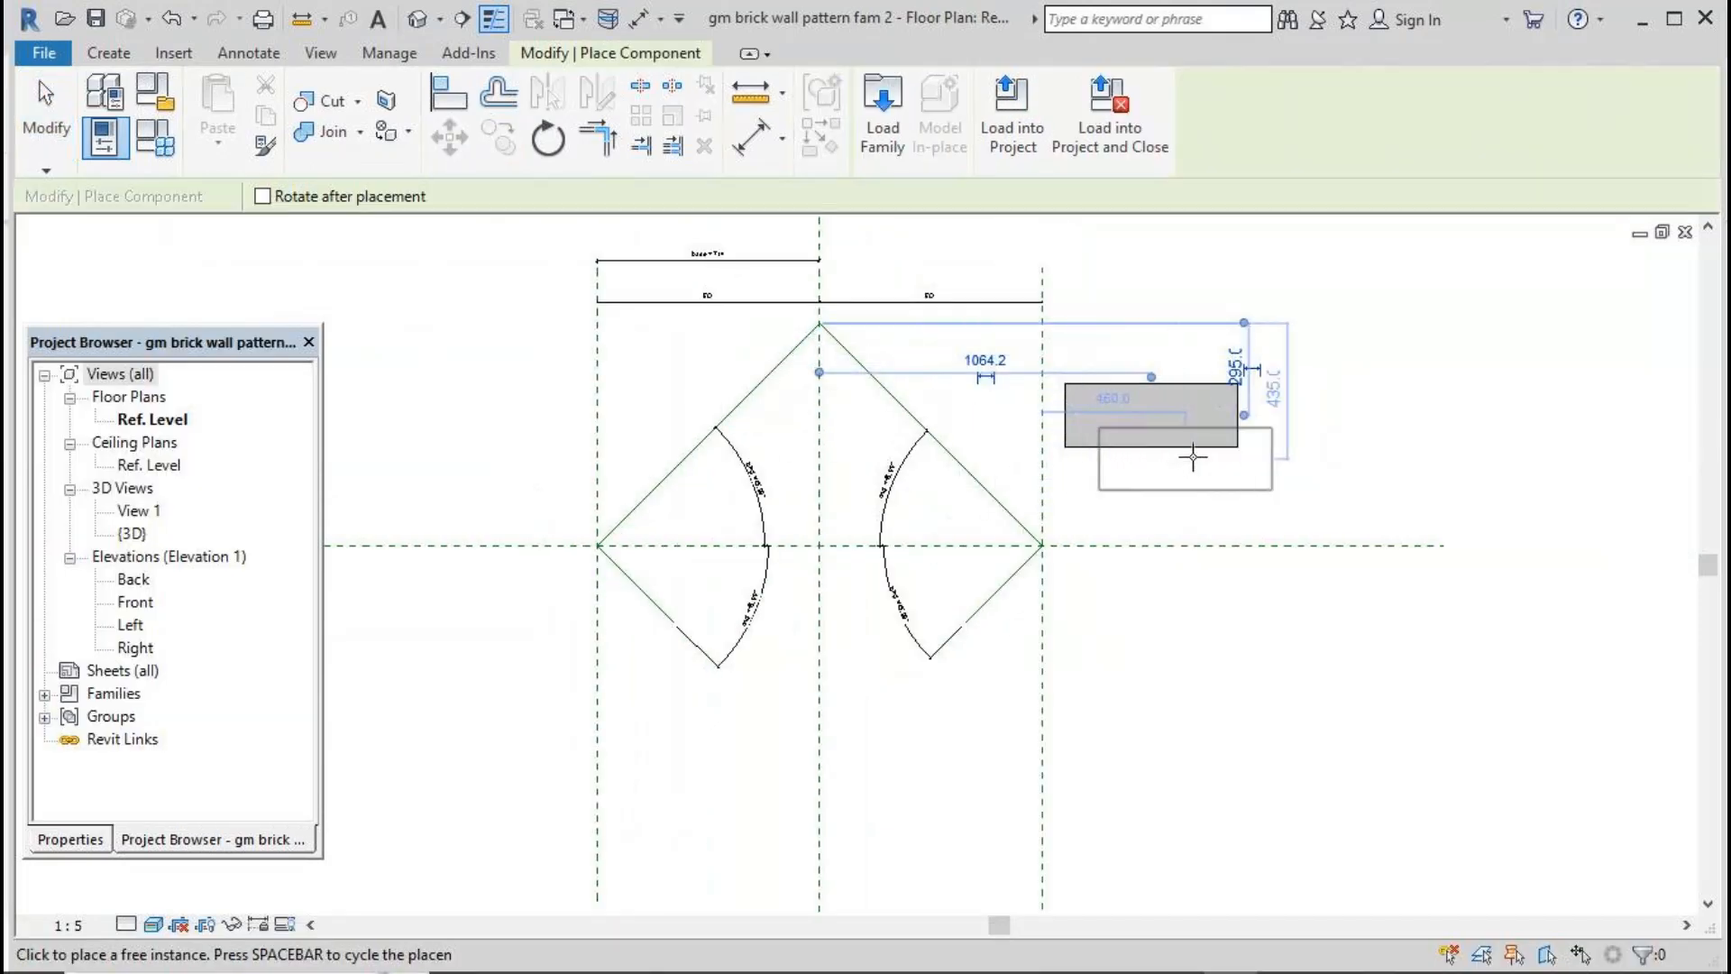
left_click(47, 110)
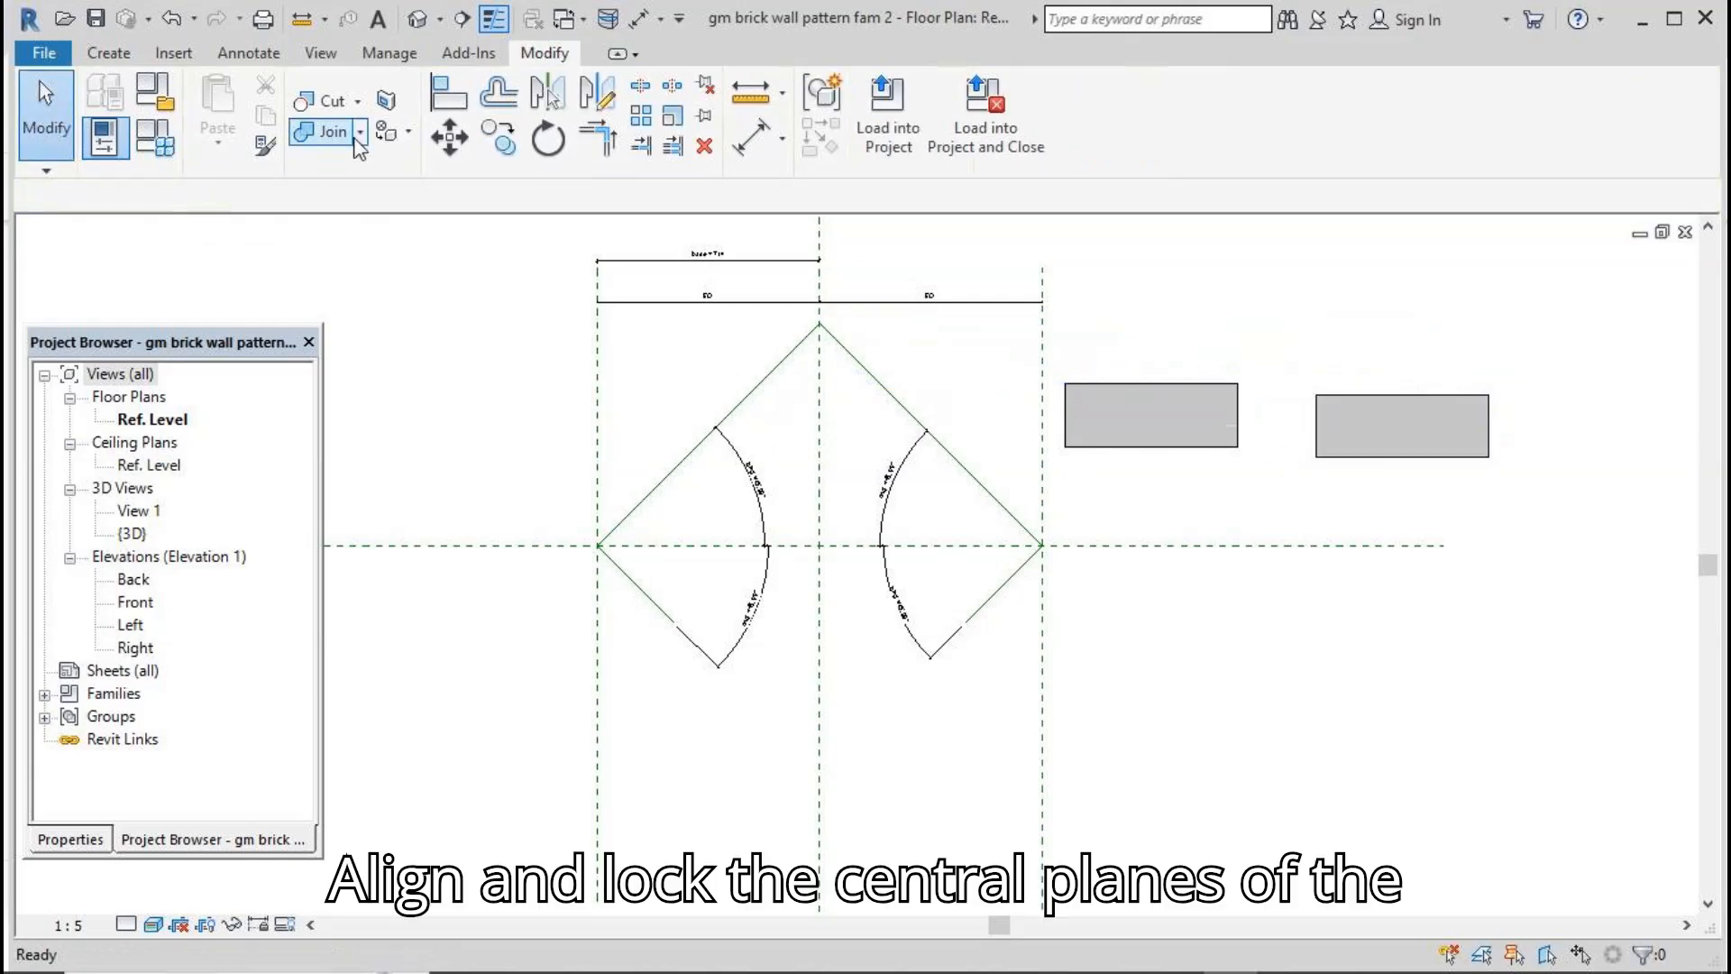
Step: Align and lock the first brick's central planes to the upper and lower reference lines at the left vertical plane
left_click(450, 97)
left_click(669, 486)
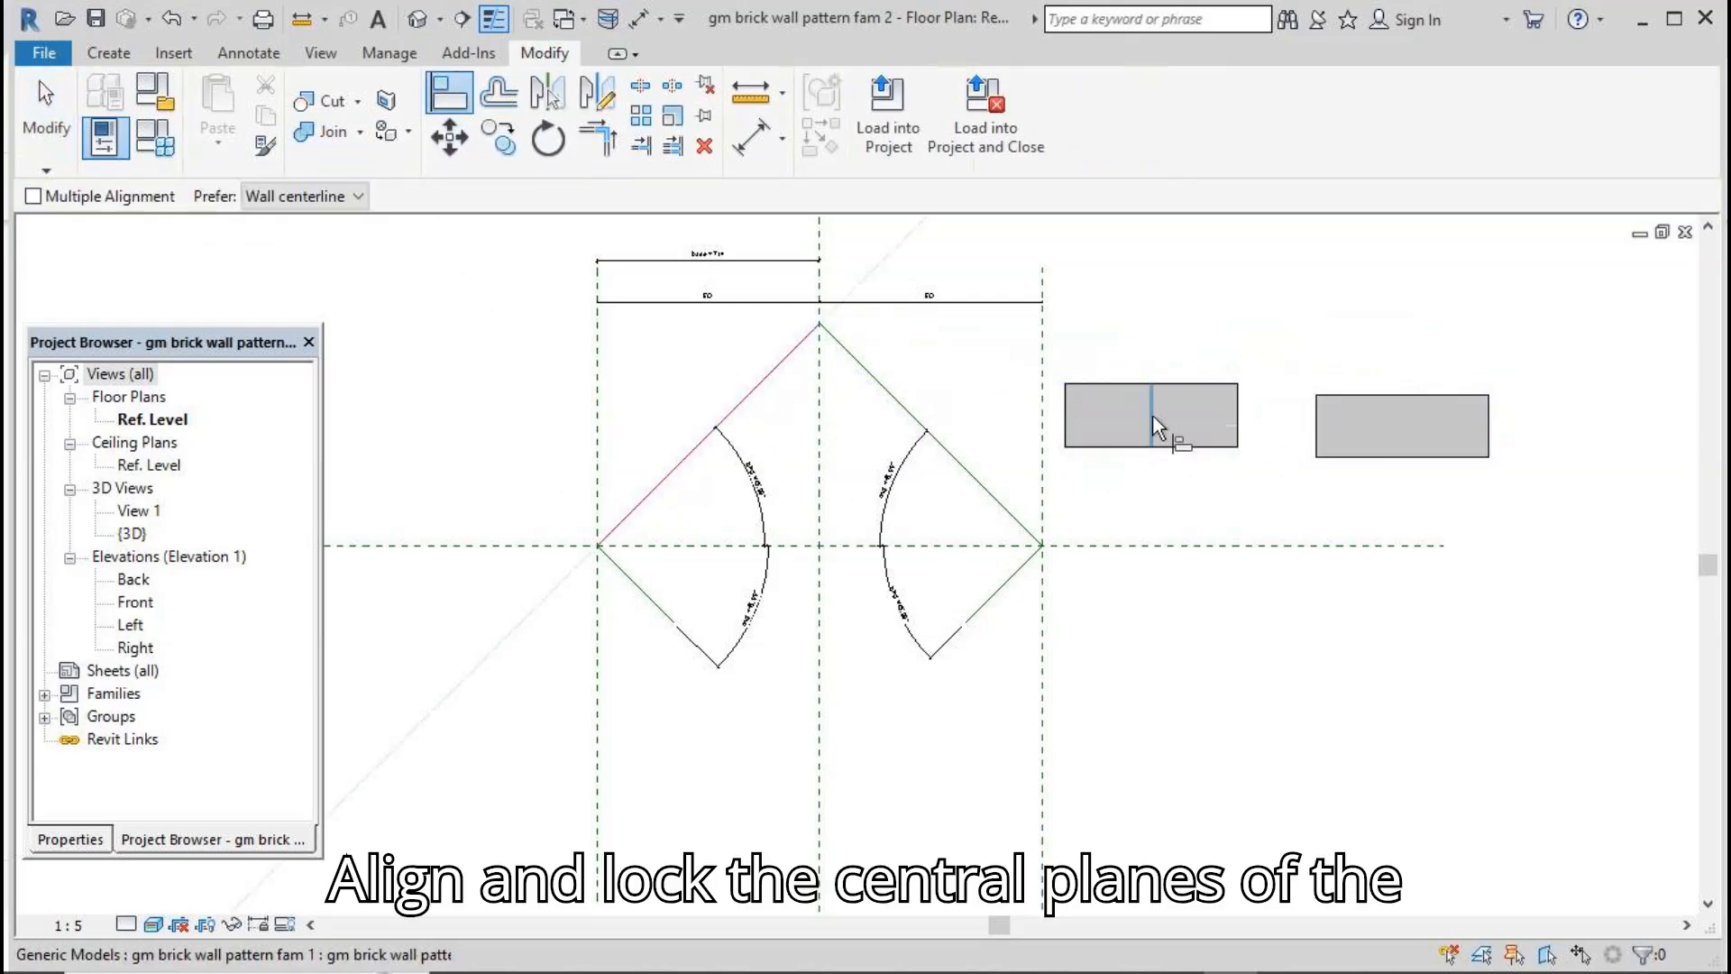
left_click(1108, 415)
scroll(793, 686, "down", 2)
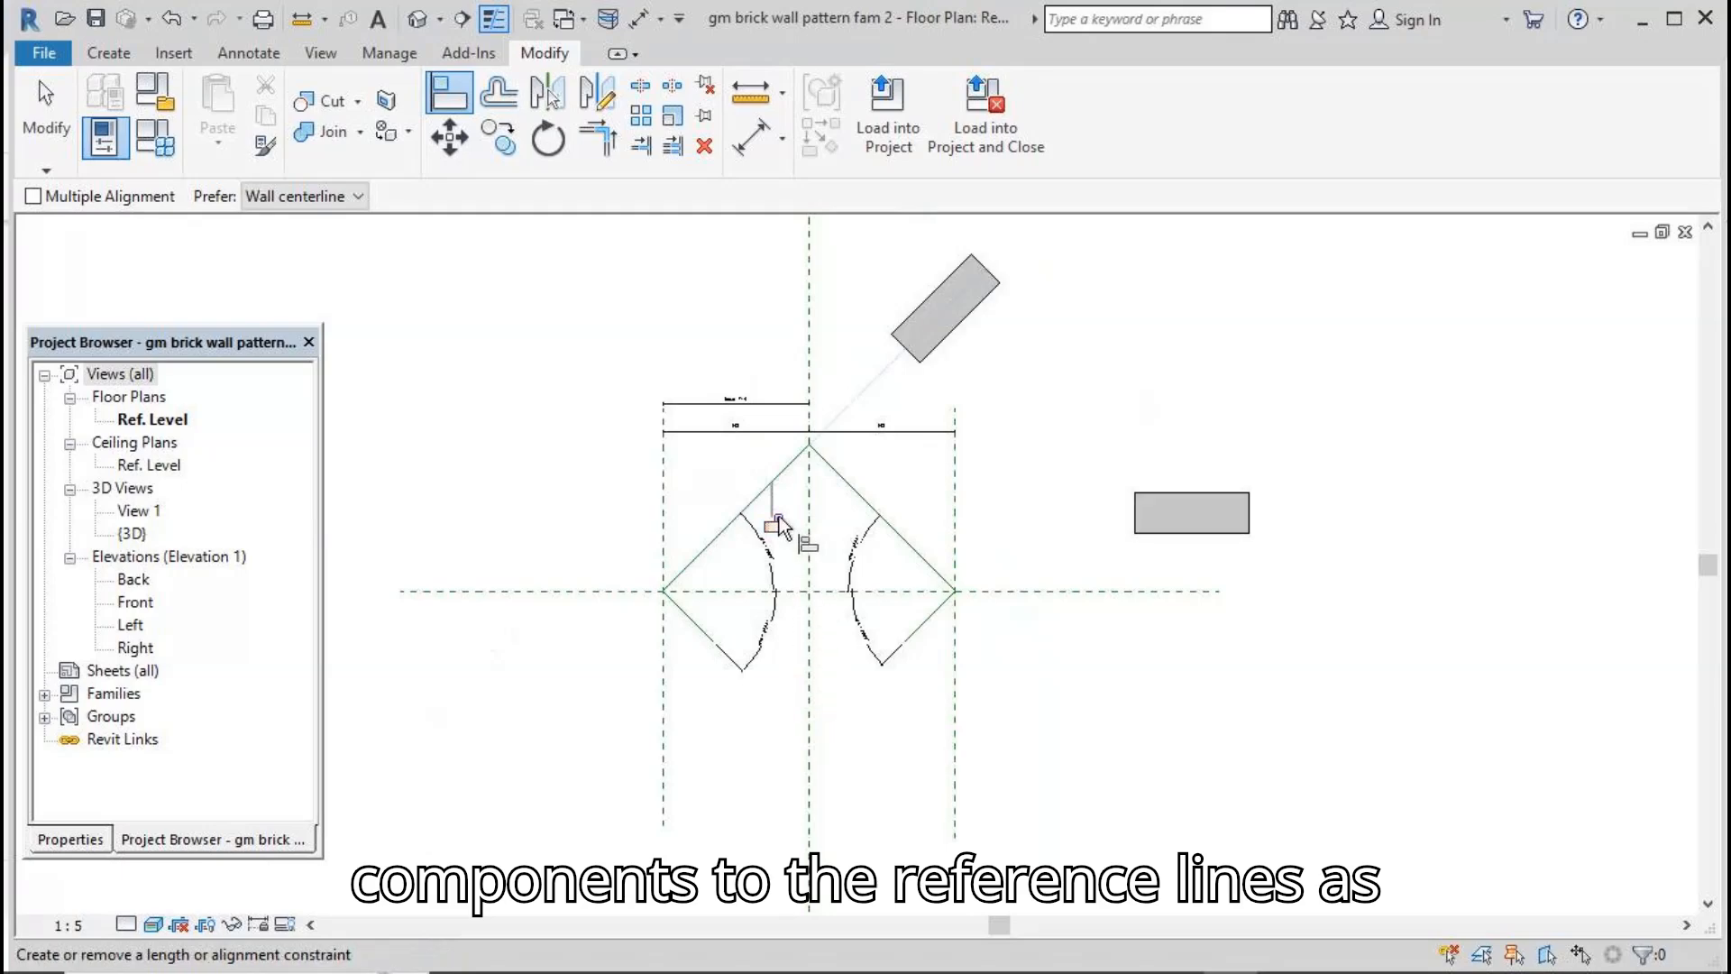
left_click(712, 636)
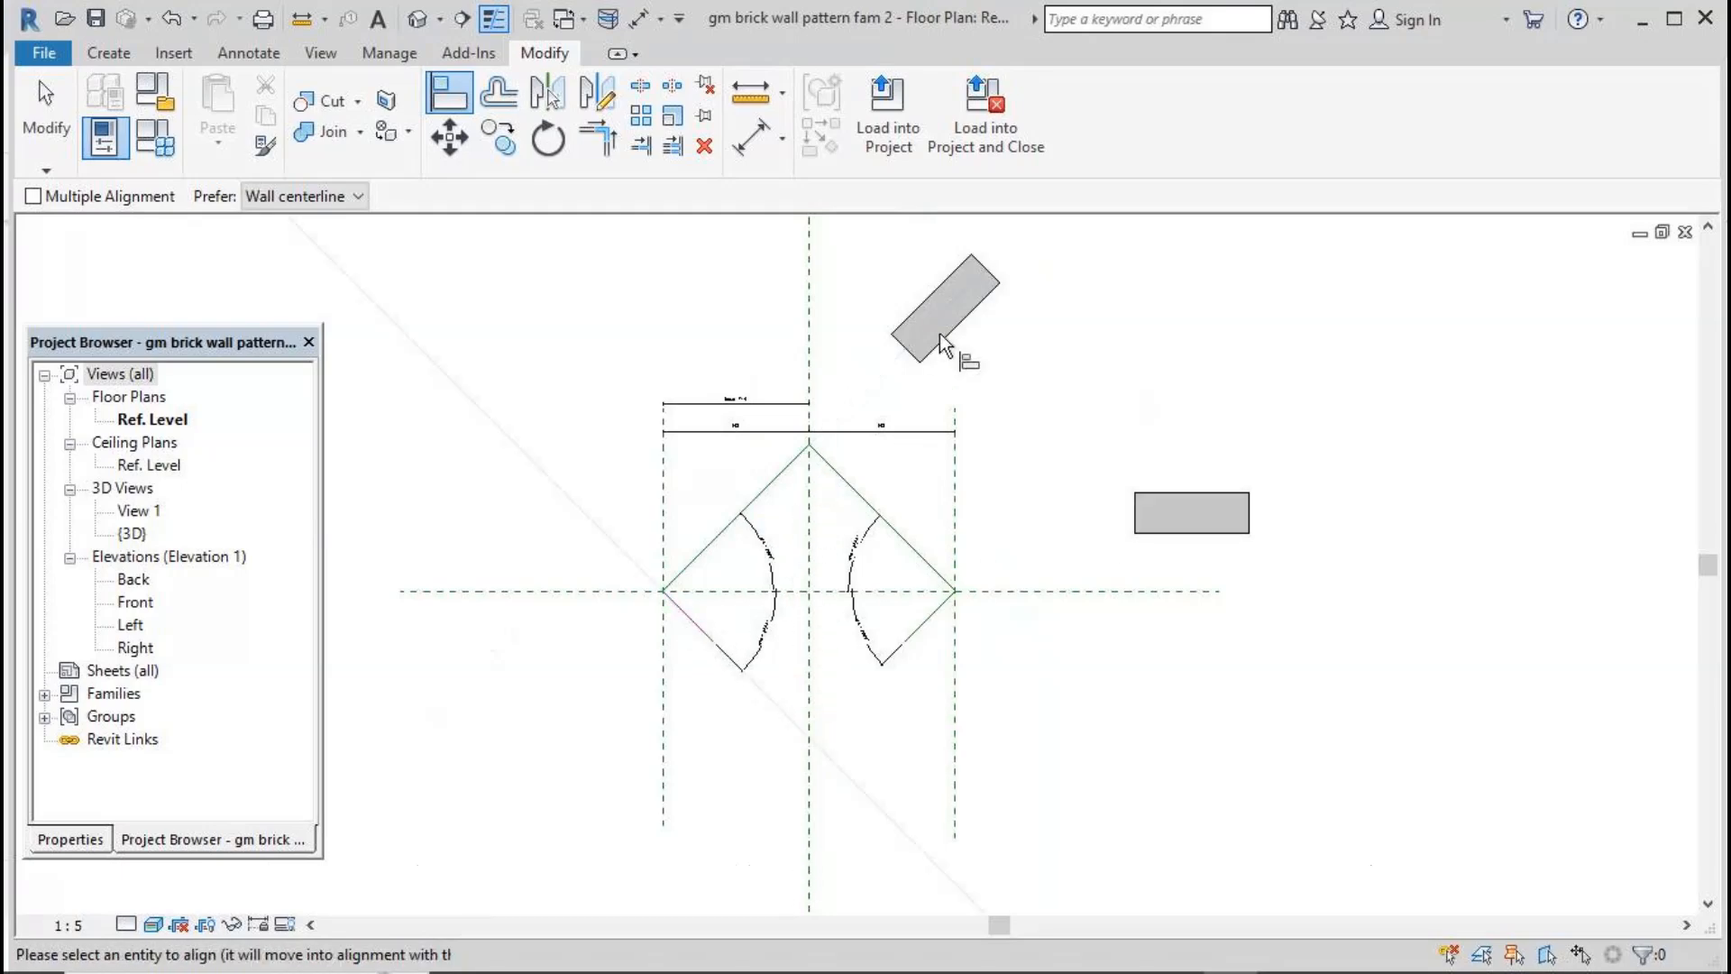
left_click(960, 329)
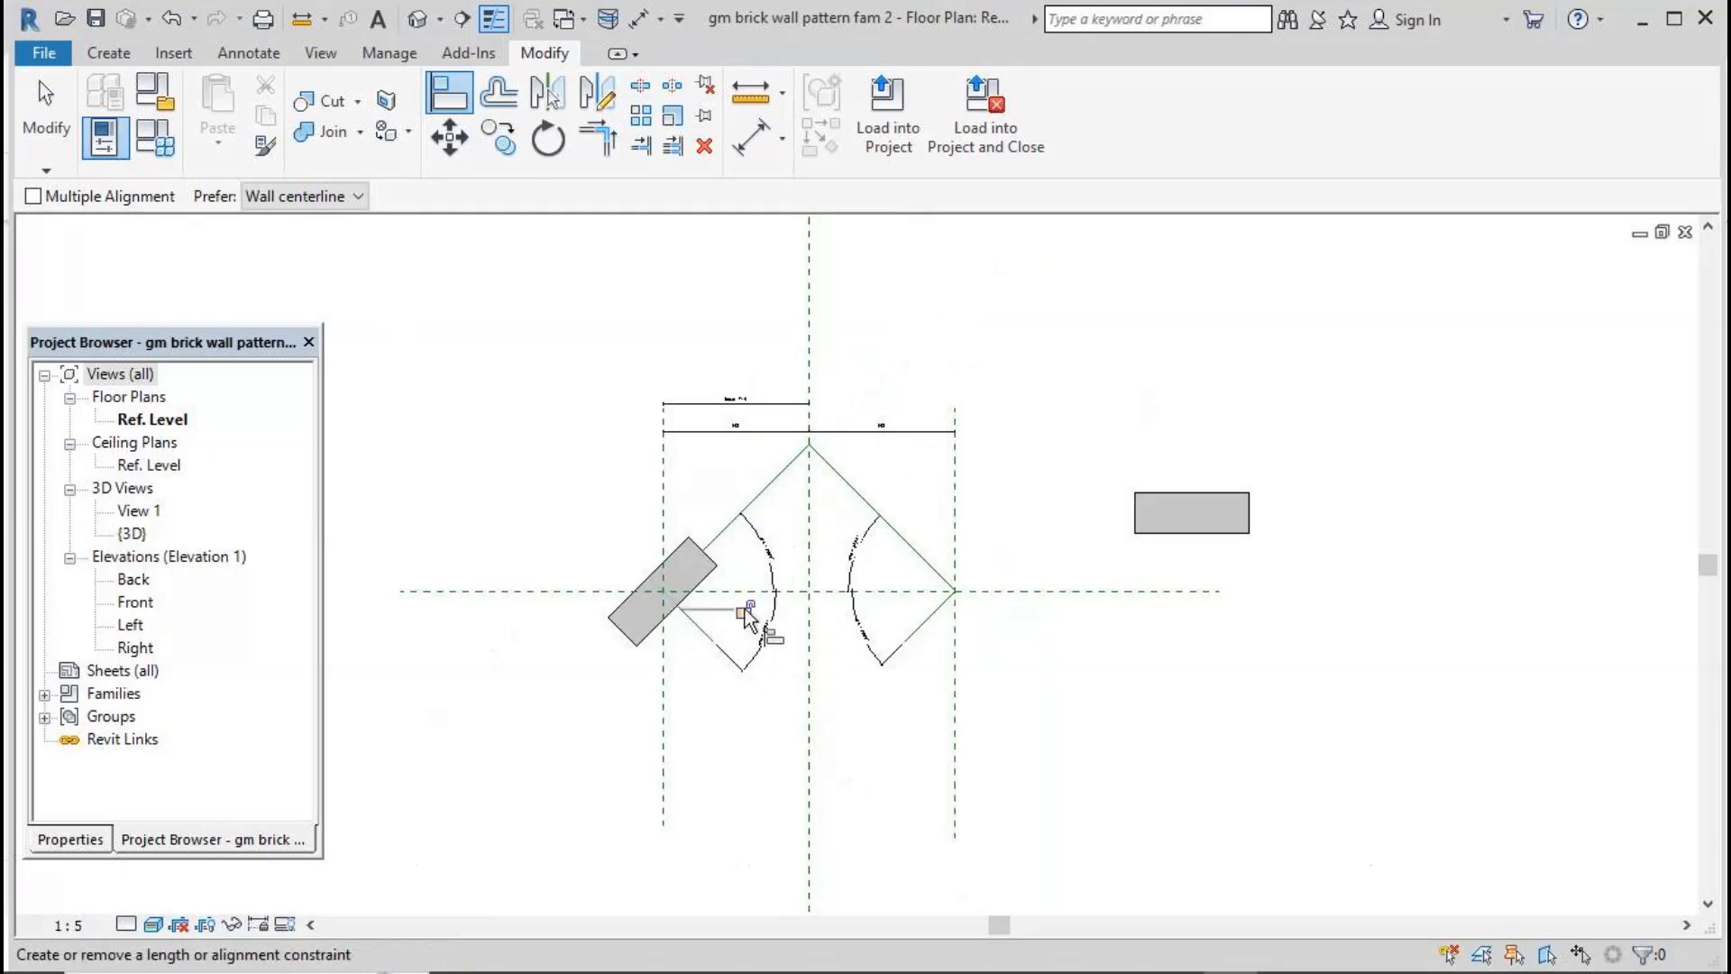
Step: Align and lock the second brick's central planes to the upper and lower reference lines at the right vertical plane
left_click(918, 554)
left_click(1151, 514)
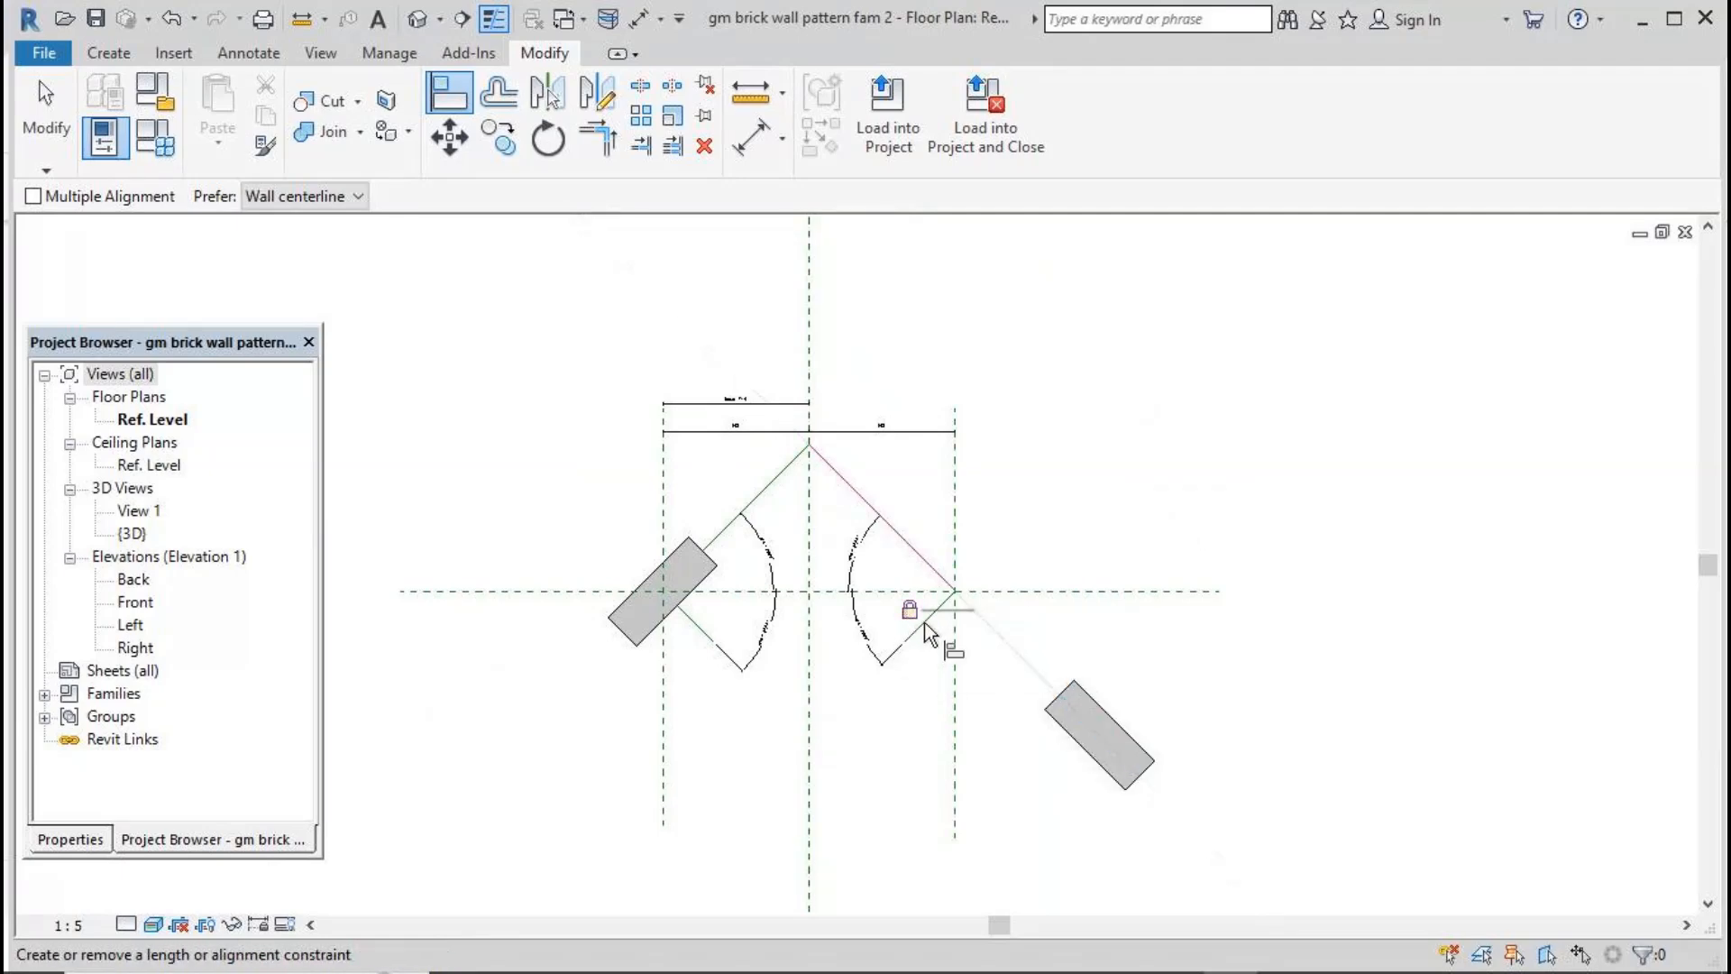
scroll(915, 635, "up", 2)
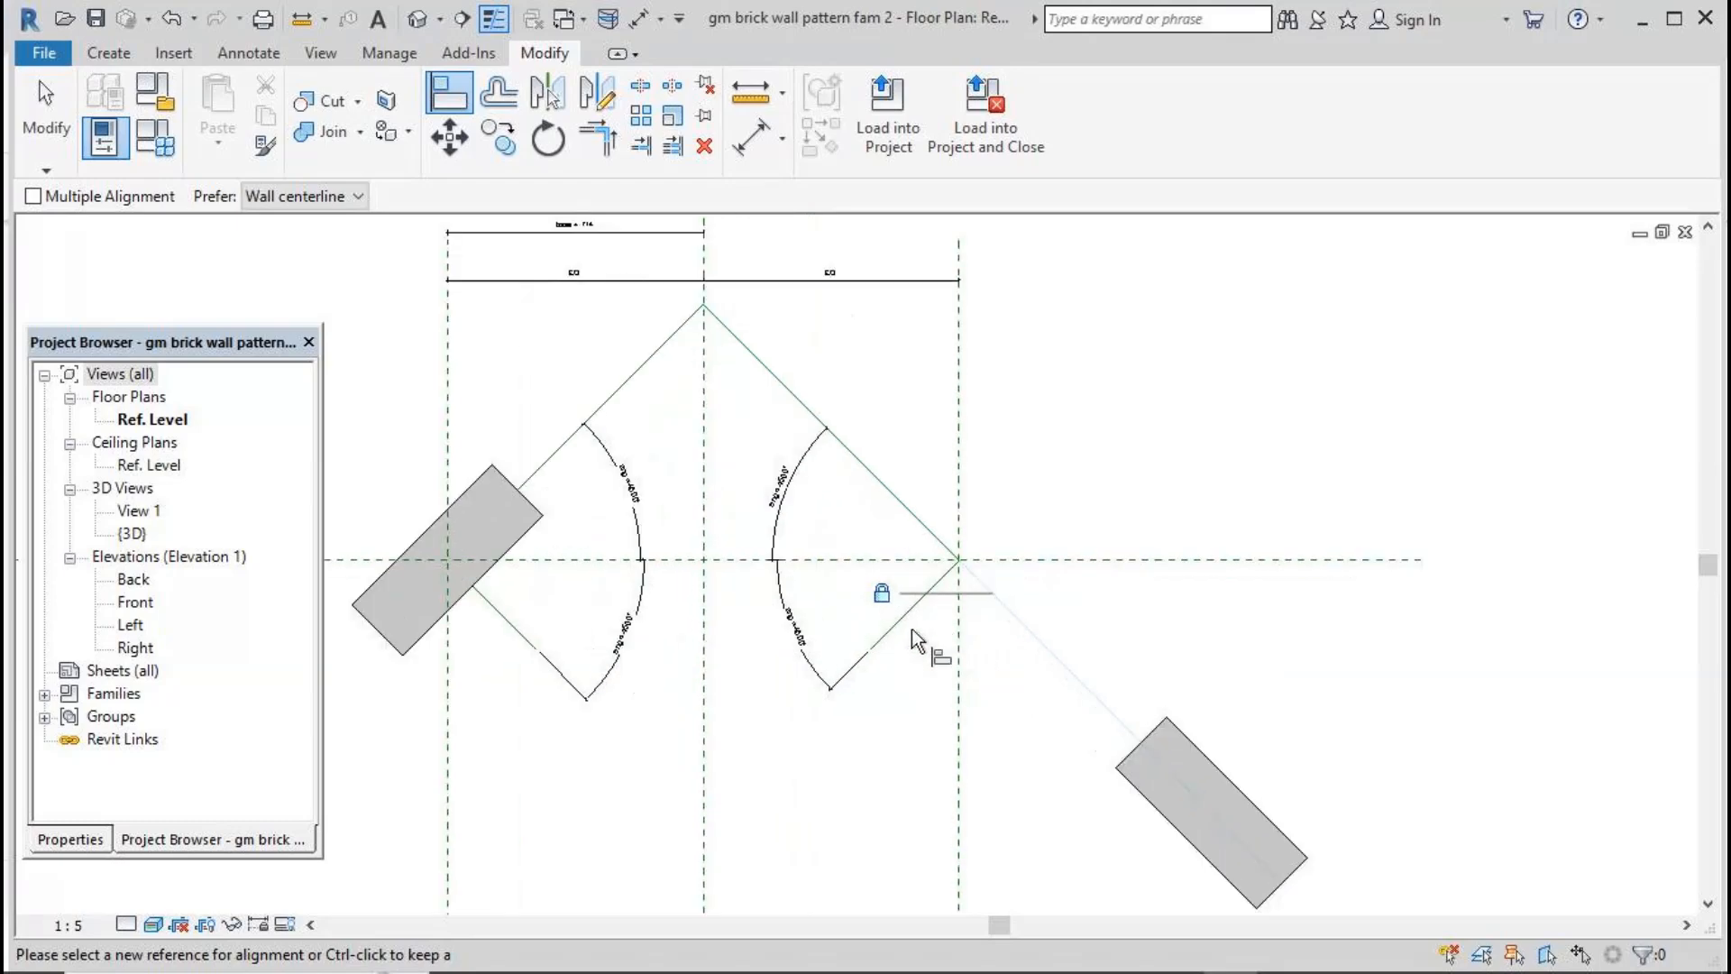
left_click(899, 621)
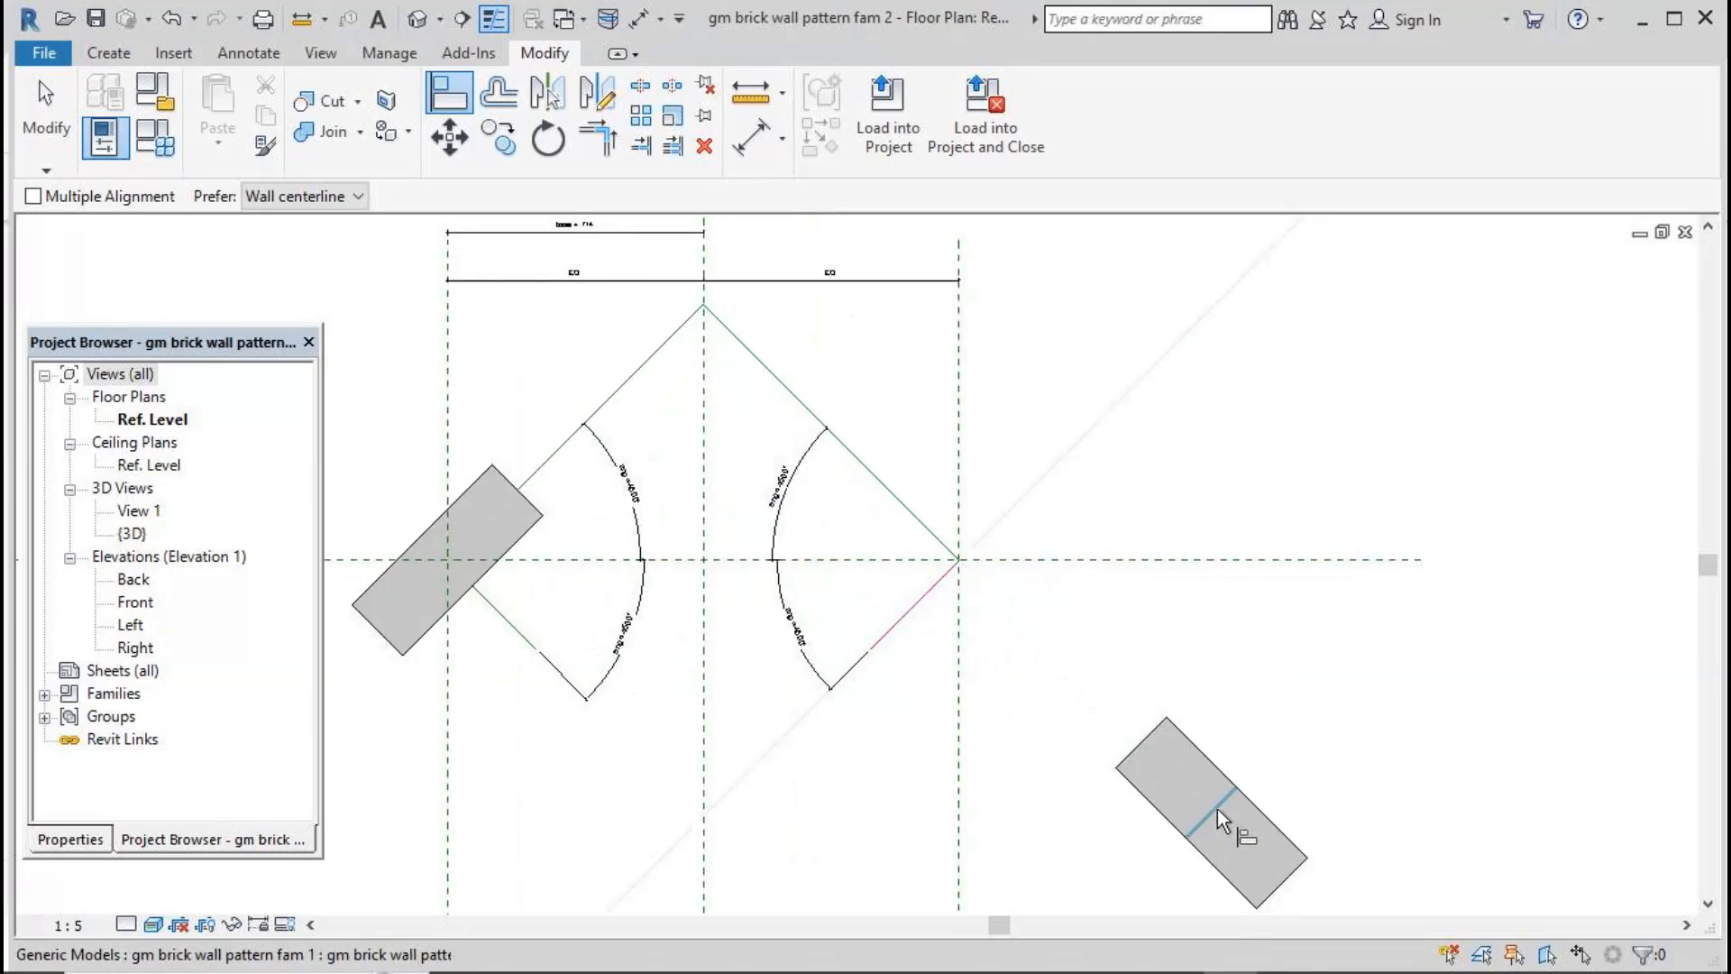
left_click(1217, 809)
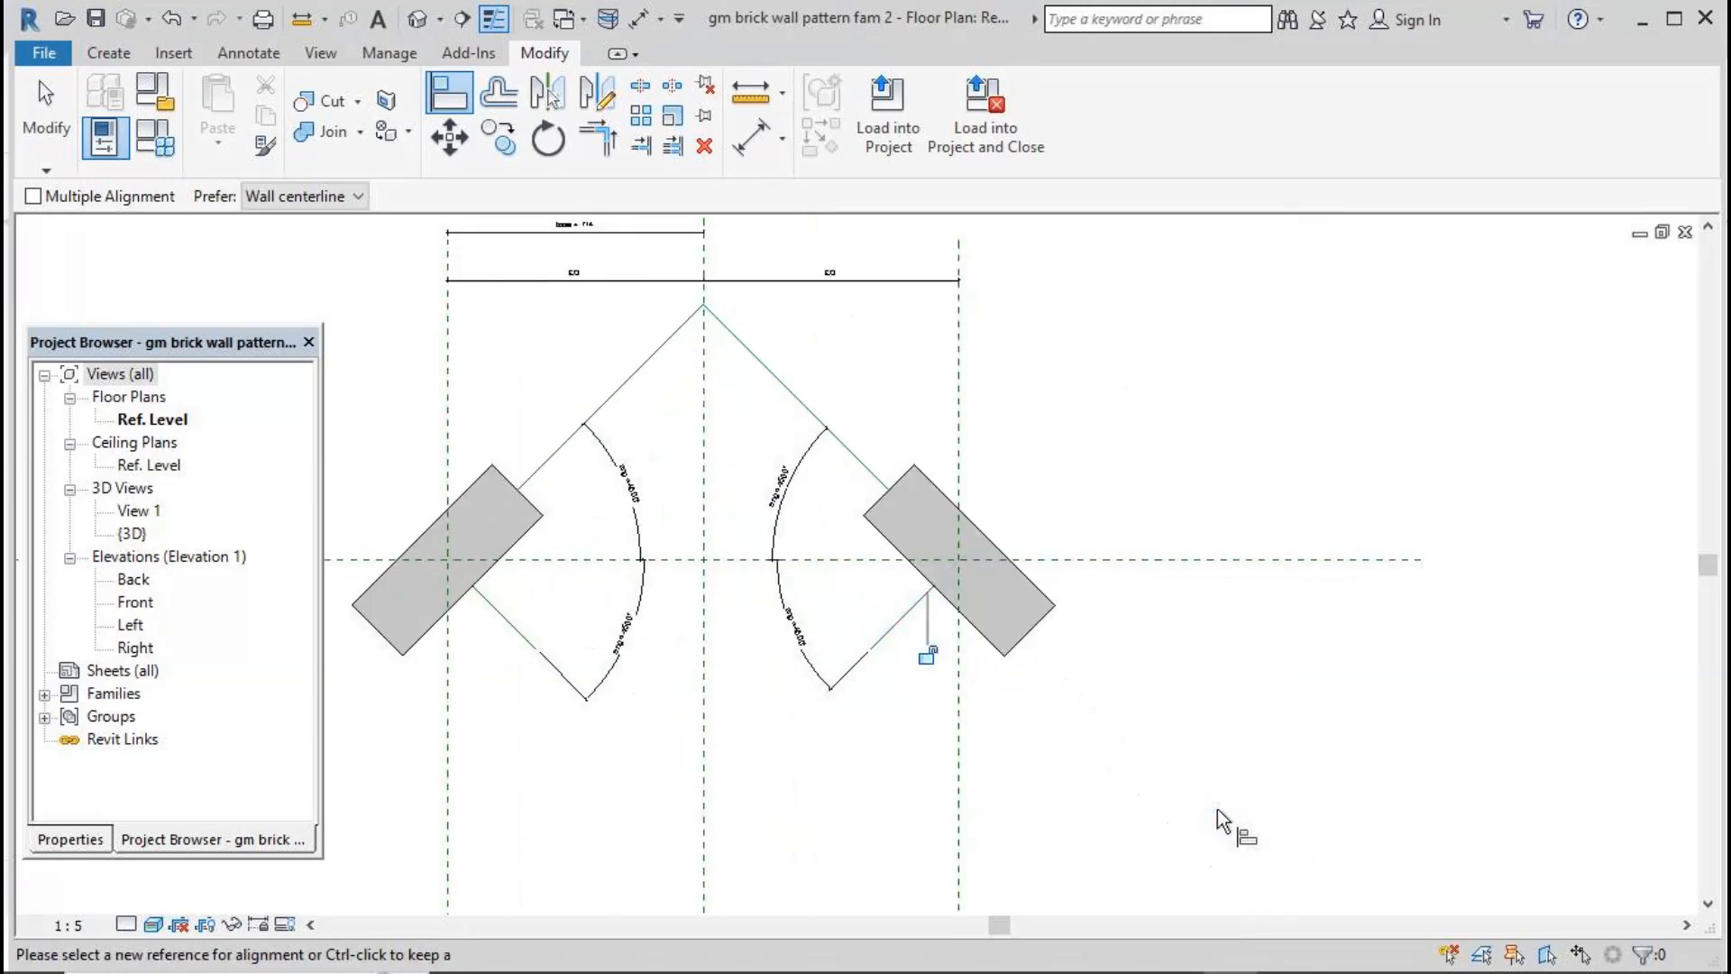
left_click(39, 129)
Step: Give the base parameter the formula 0.5 * len * cos(45°) and apply it to the family
scroll(1154, 651, "down", 2)
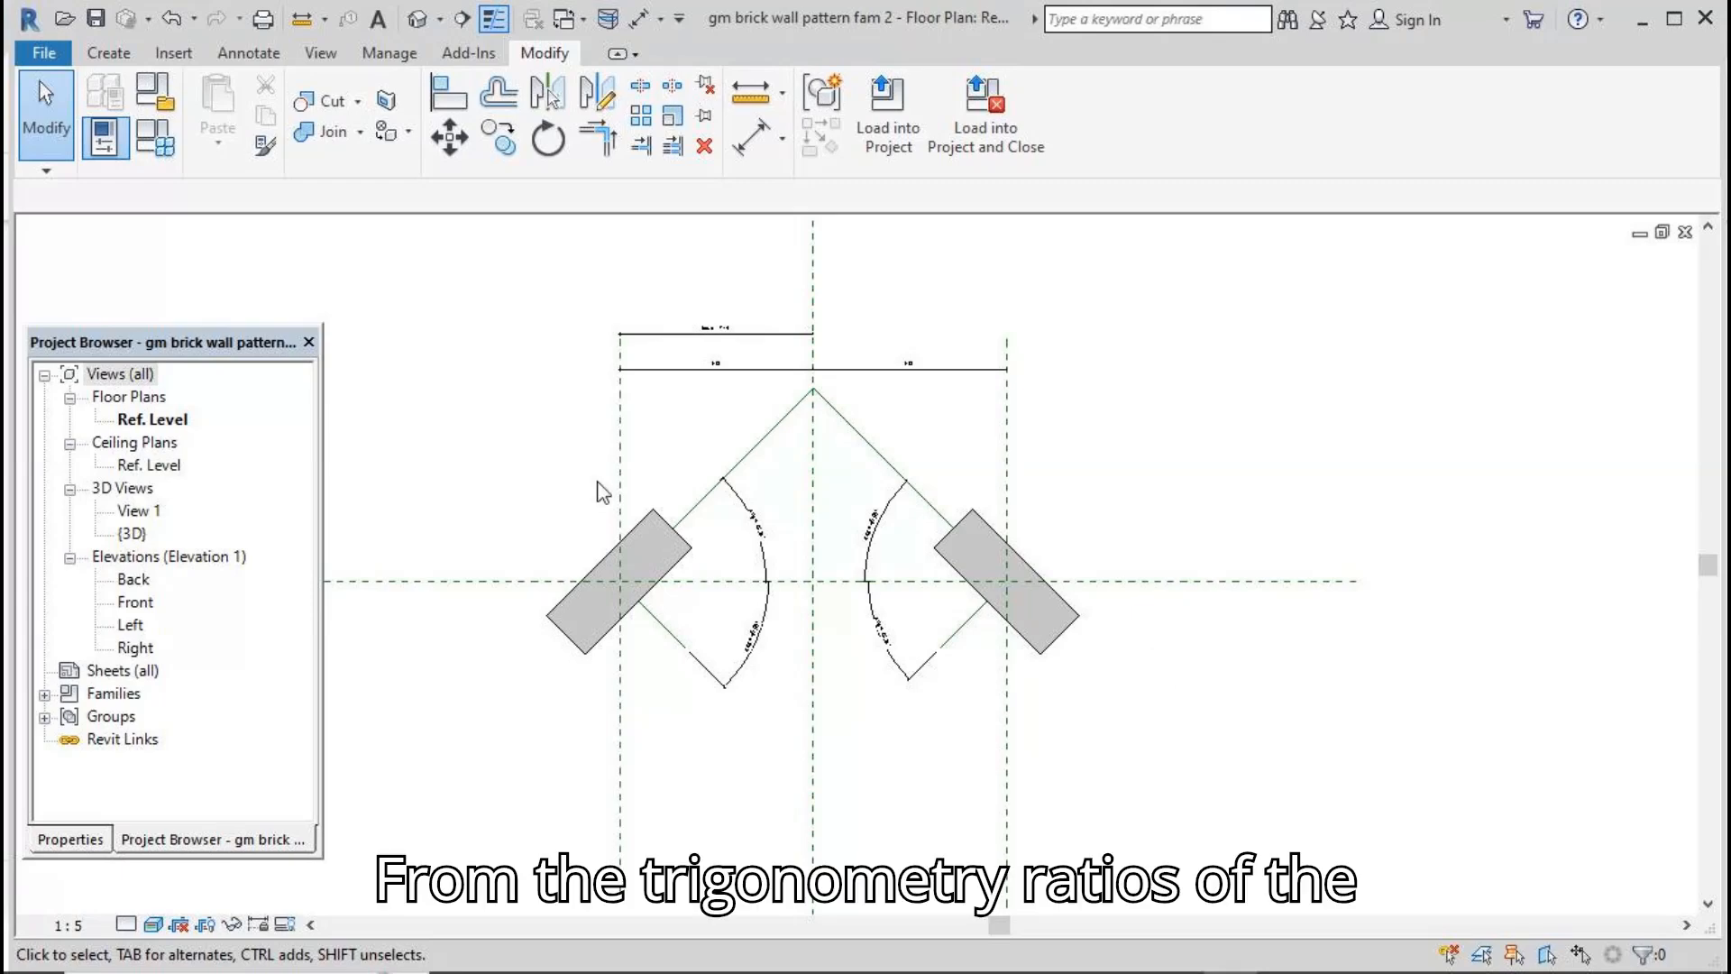
left_click(146, 142)
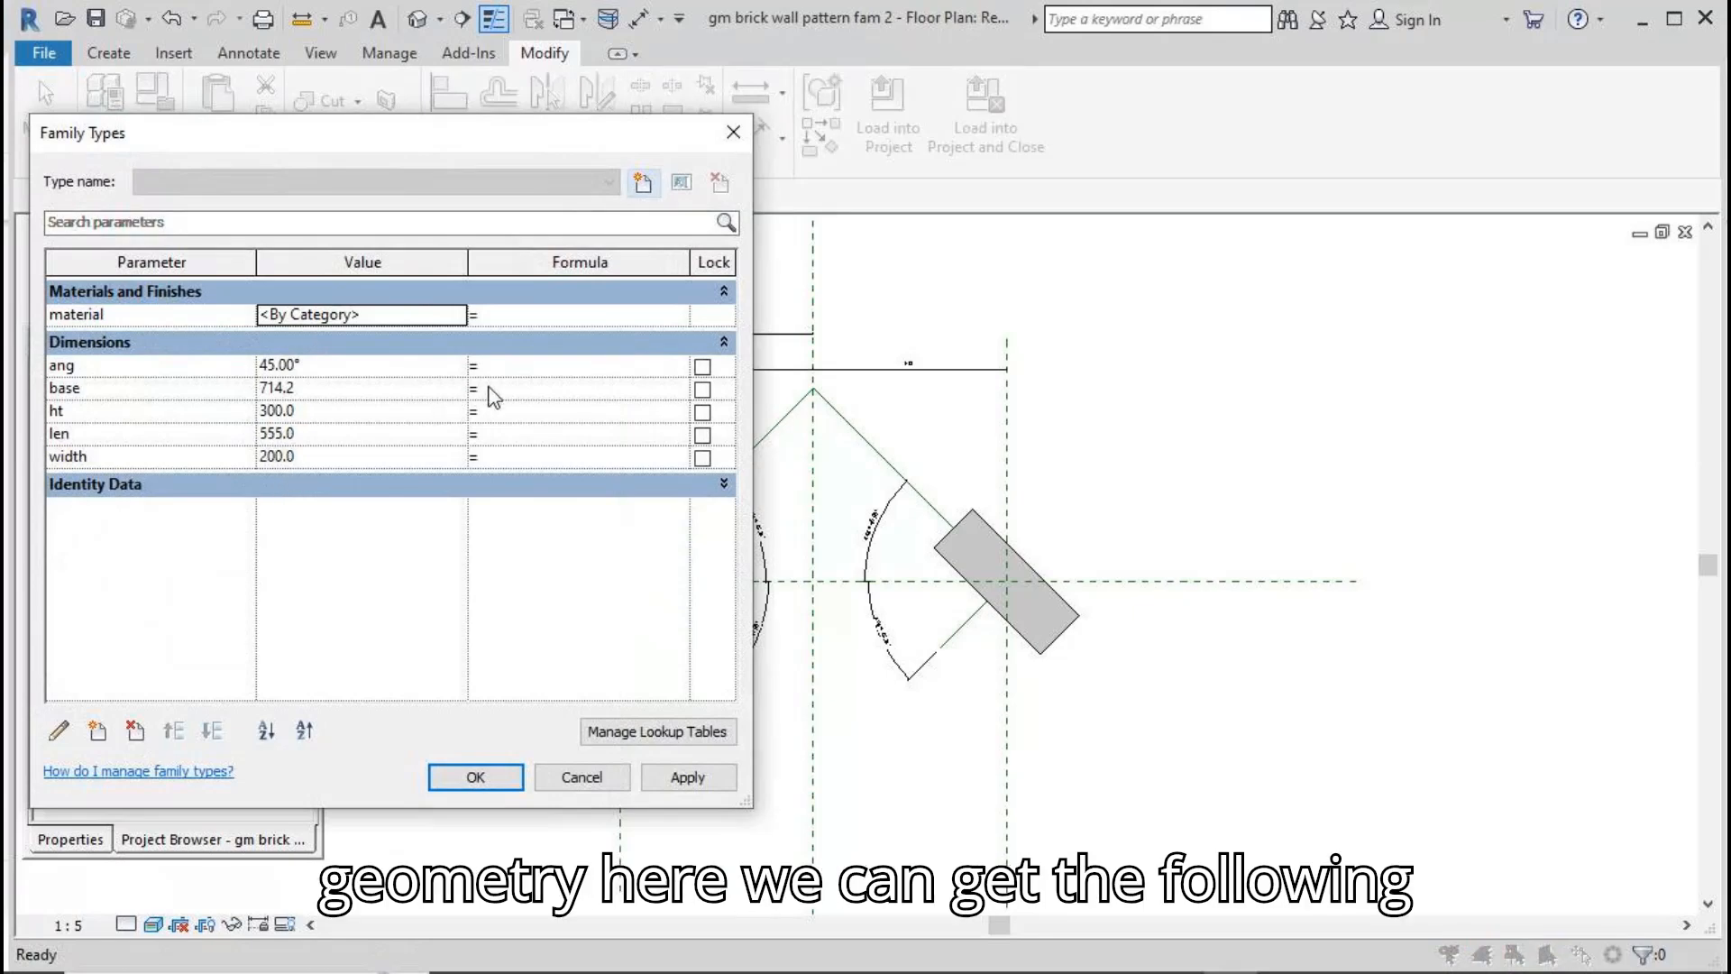
type("0.5 *len")
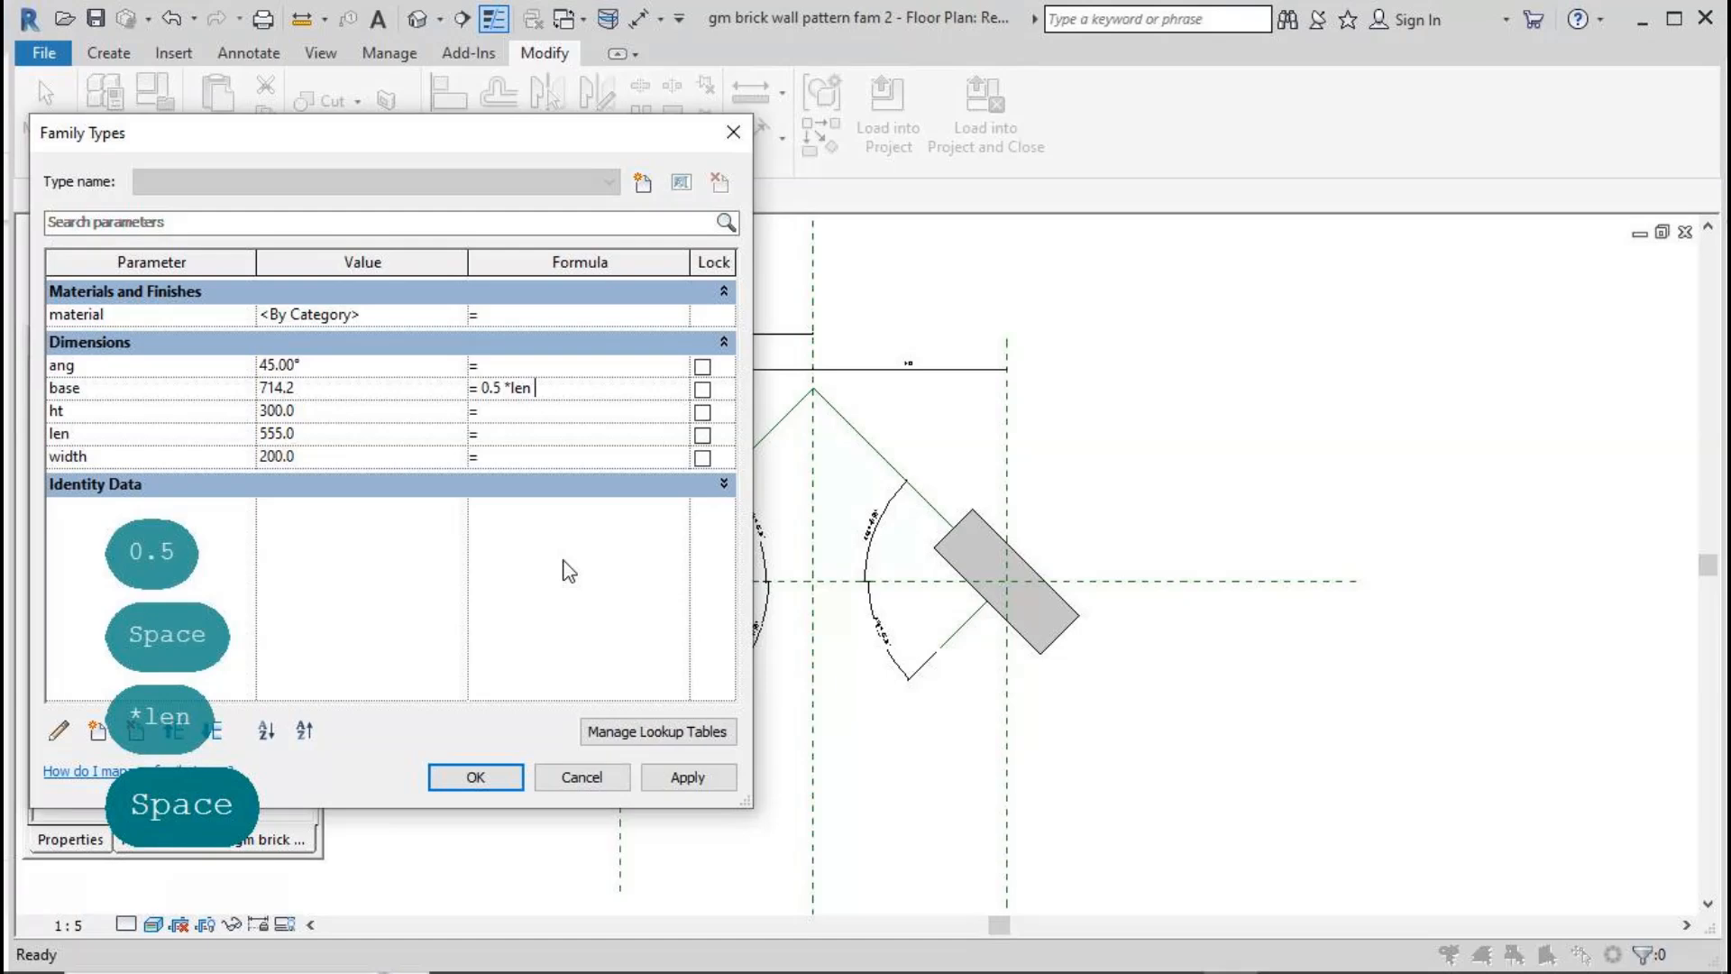
type(" *cos(45")
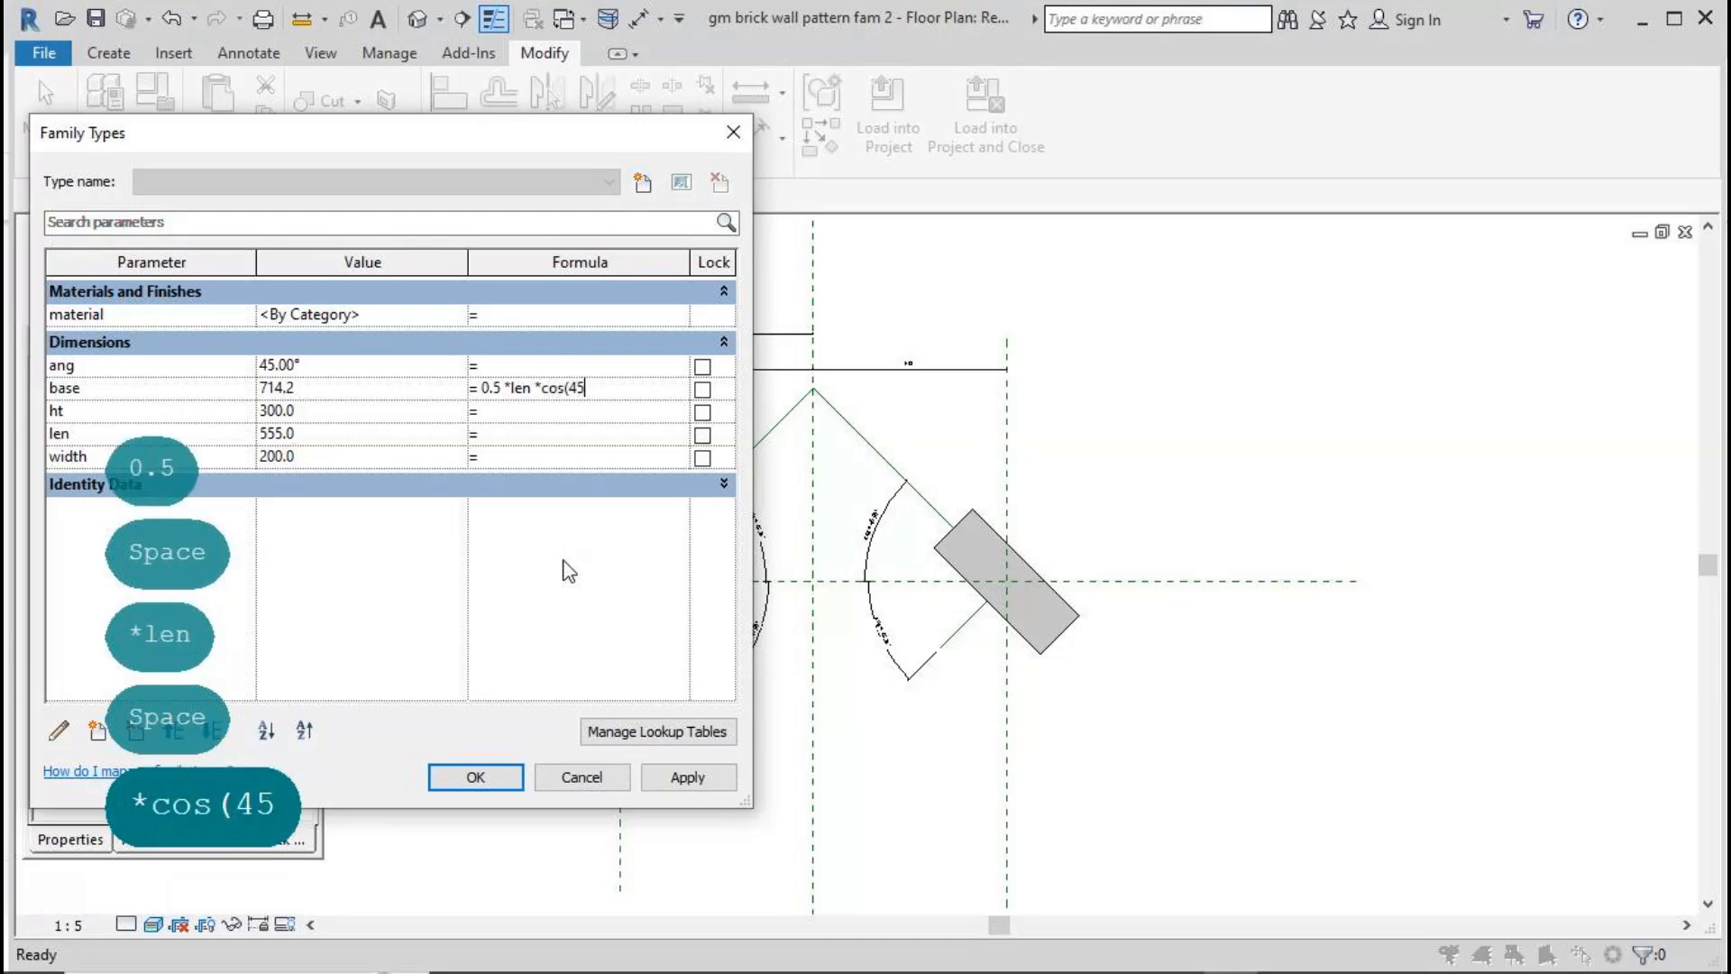
type(")")
left_click(685, 777)
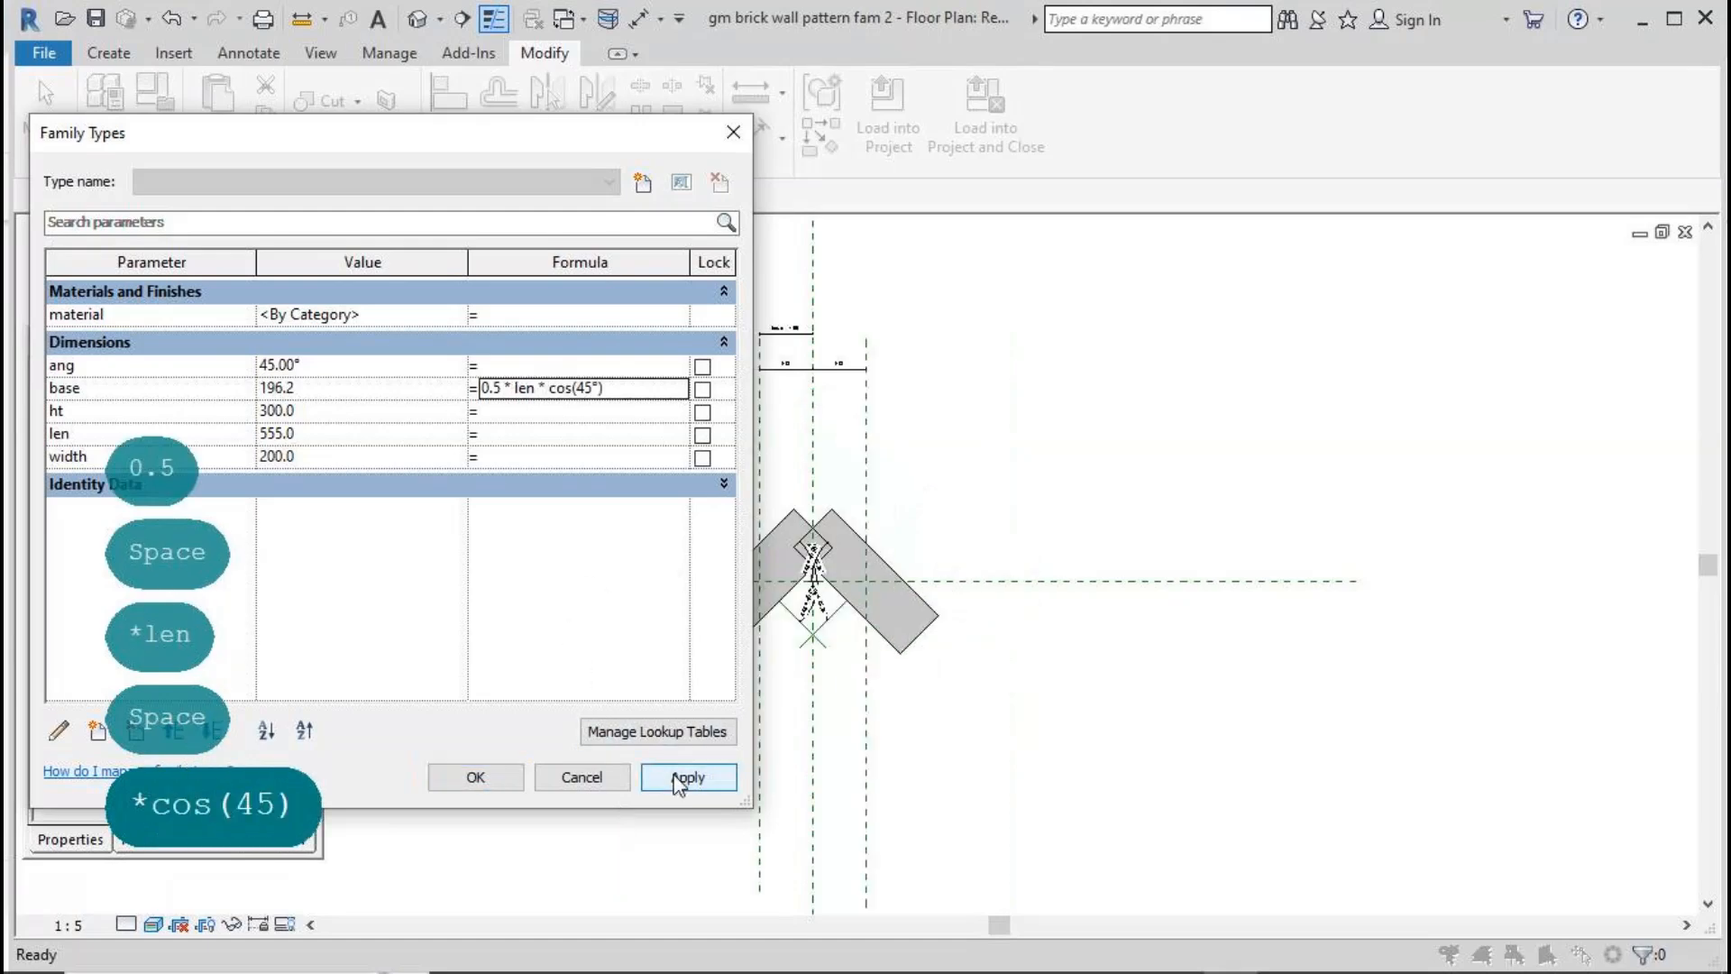
left_click(491, 779)
scroll(721, 641, "up", 2)
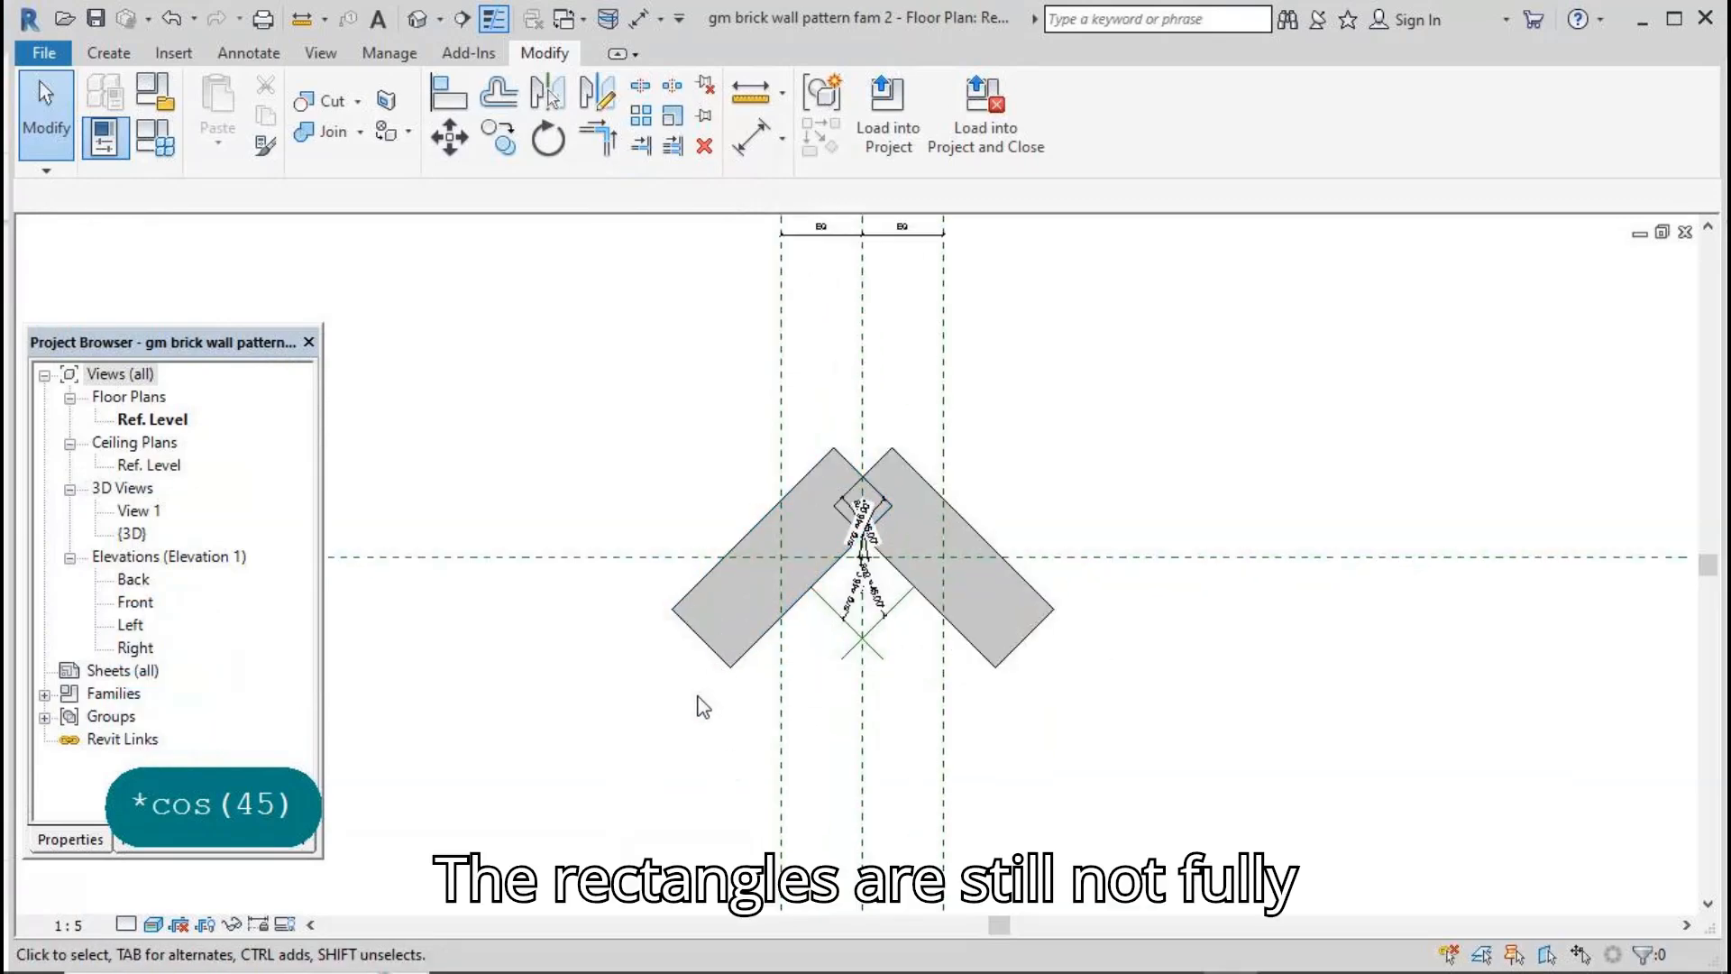
Step: Extend the base formula to (0.5 * len - 0.5 * width) * cos(45°) and apply it to the family
left_click(155, 139)
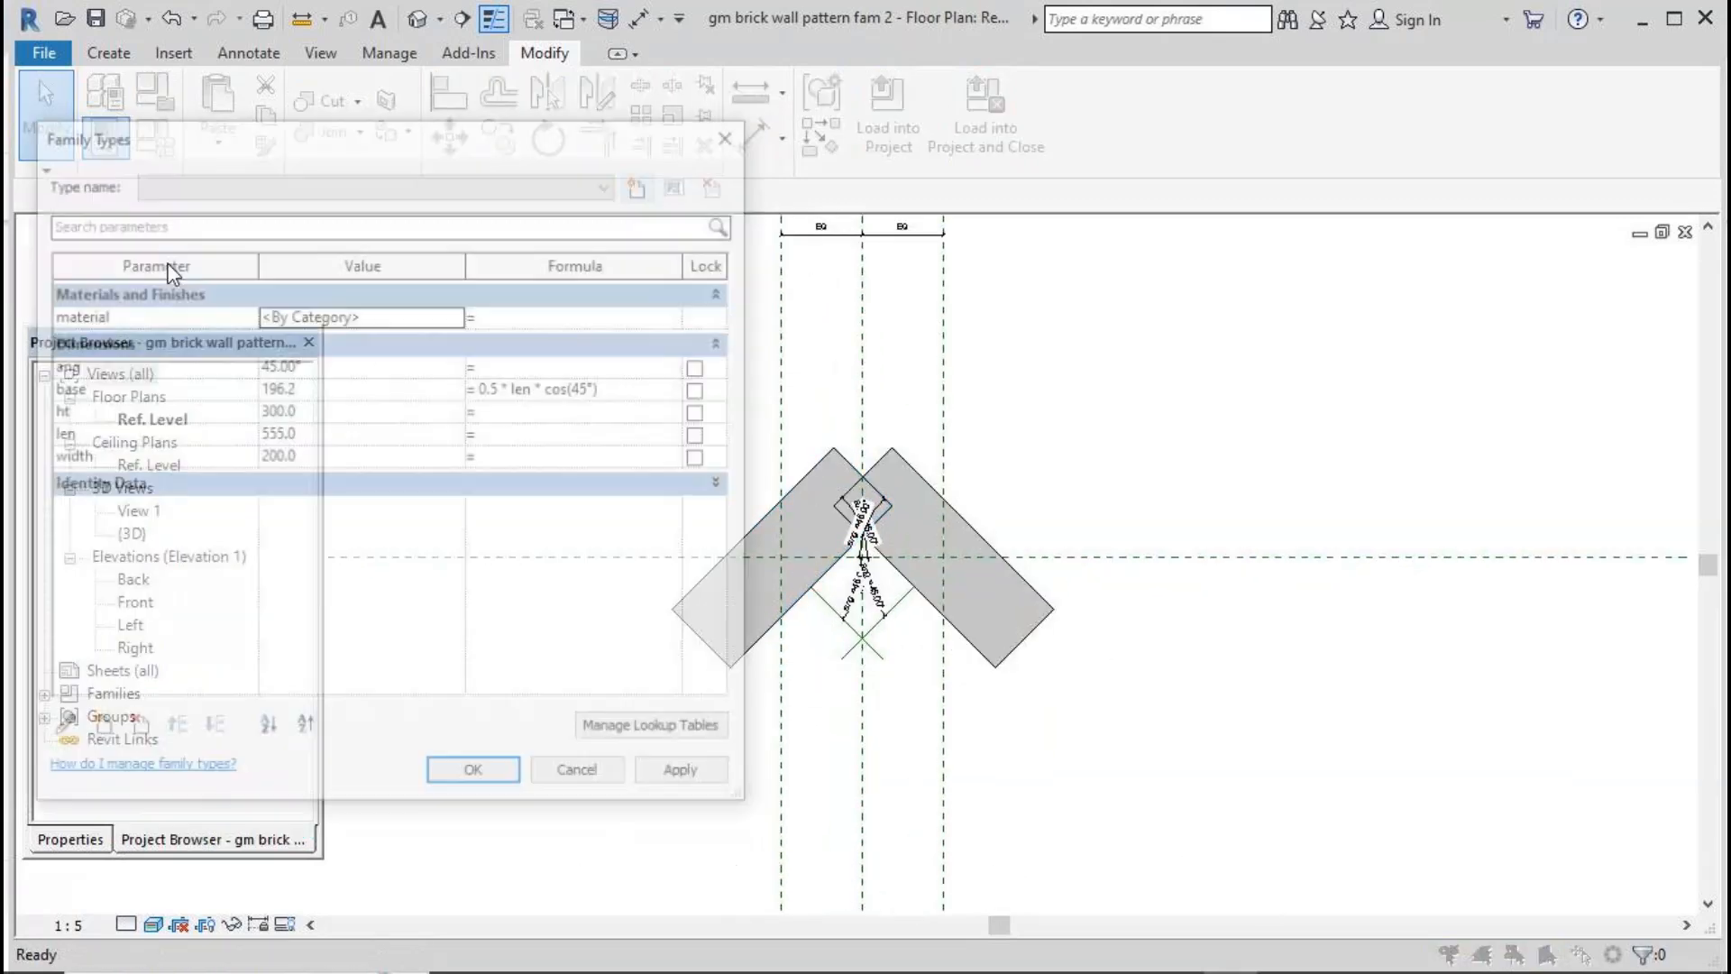
left_click(514, 389)
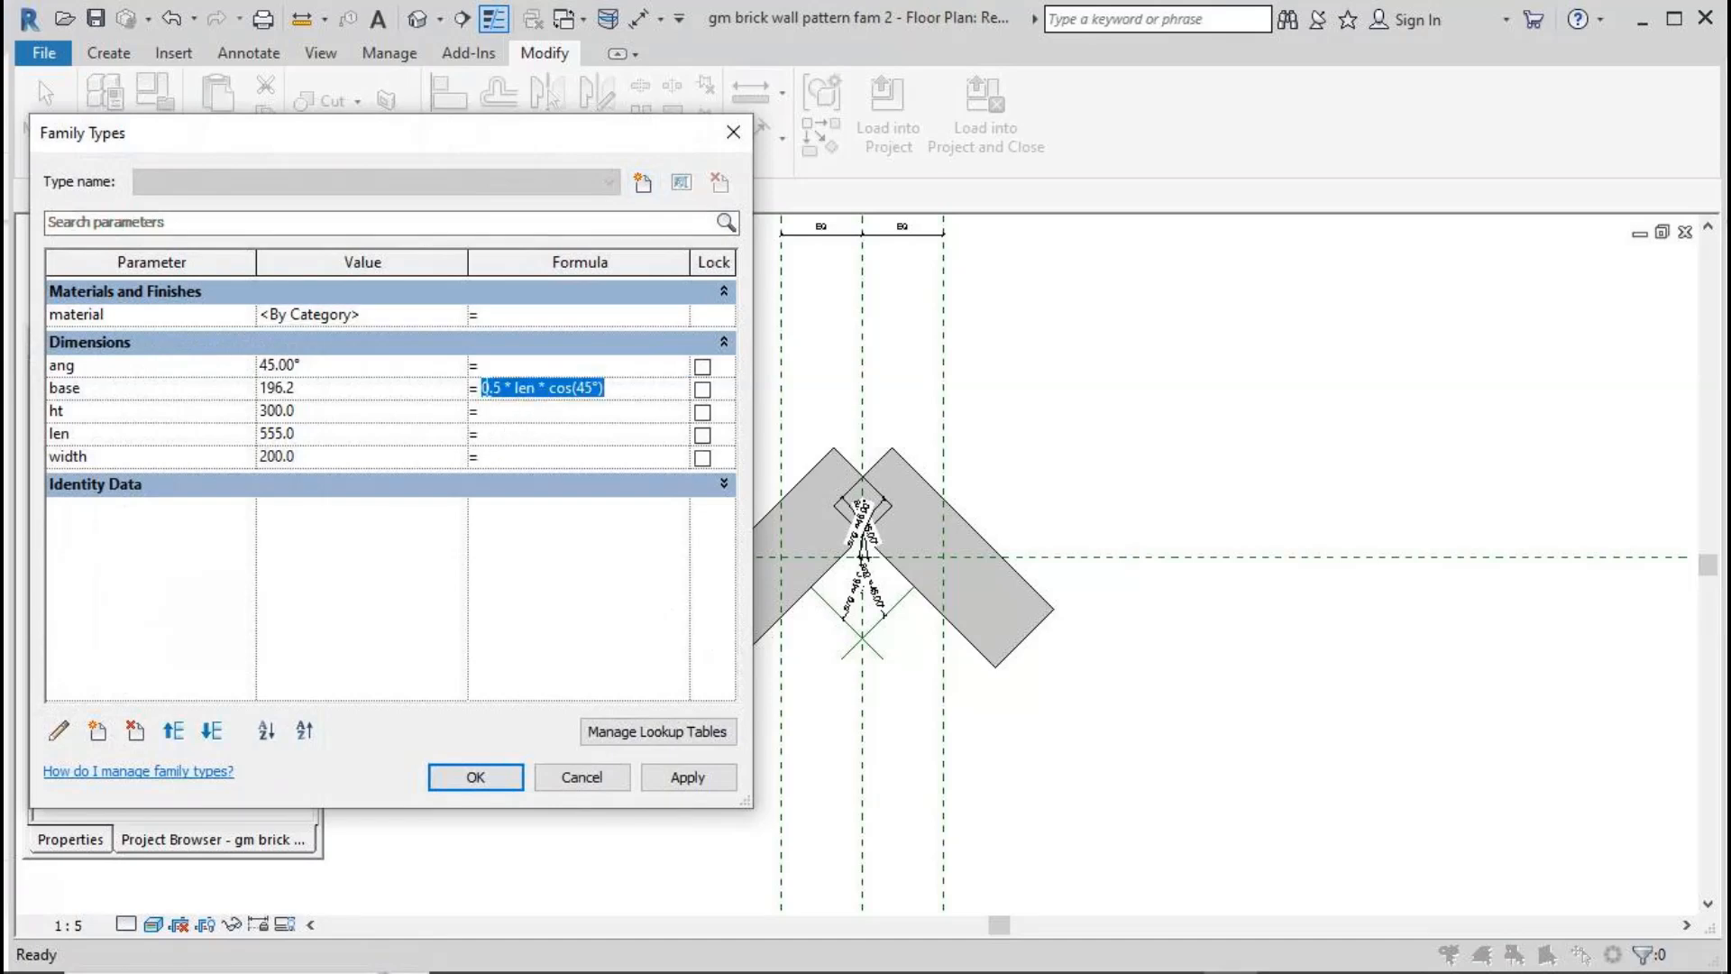
left_click(478, 387)
type("(")
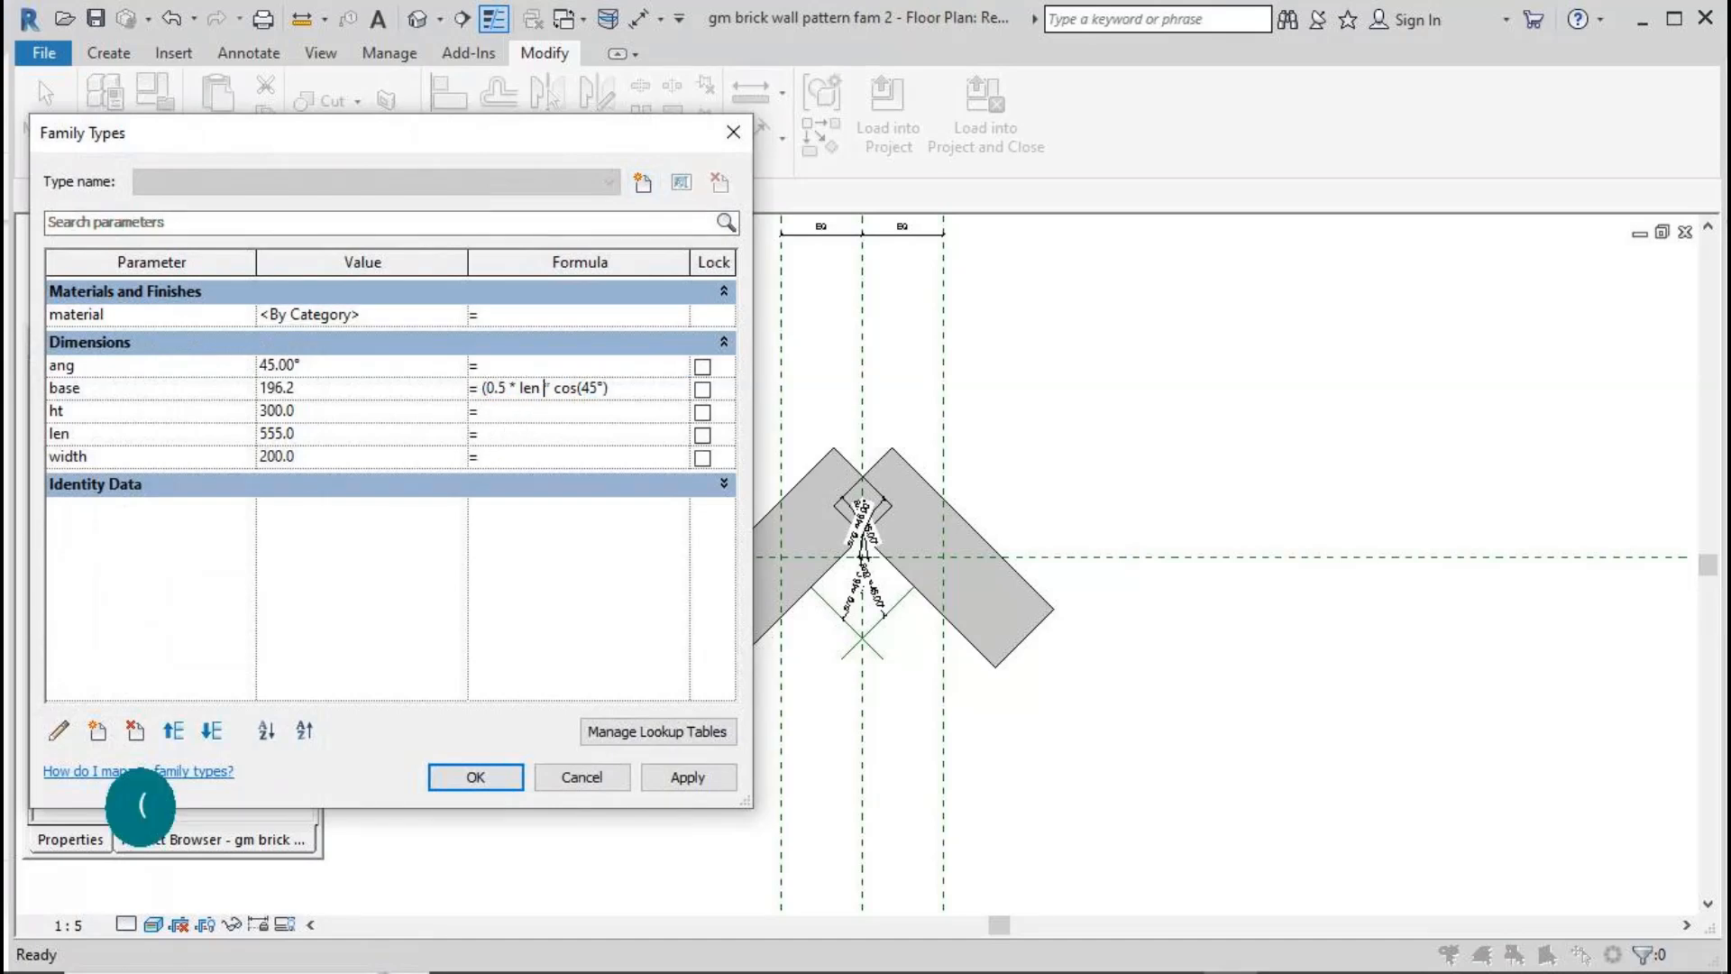
type("-0.5 w")
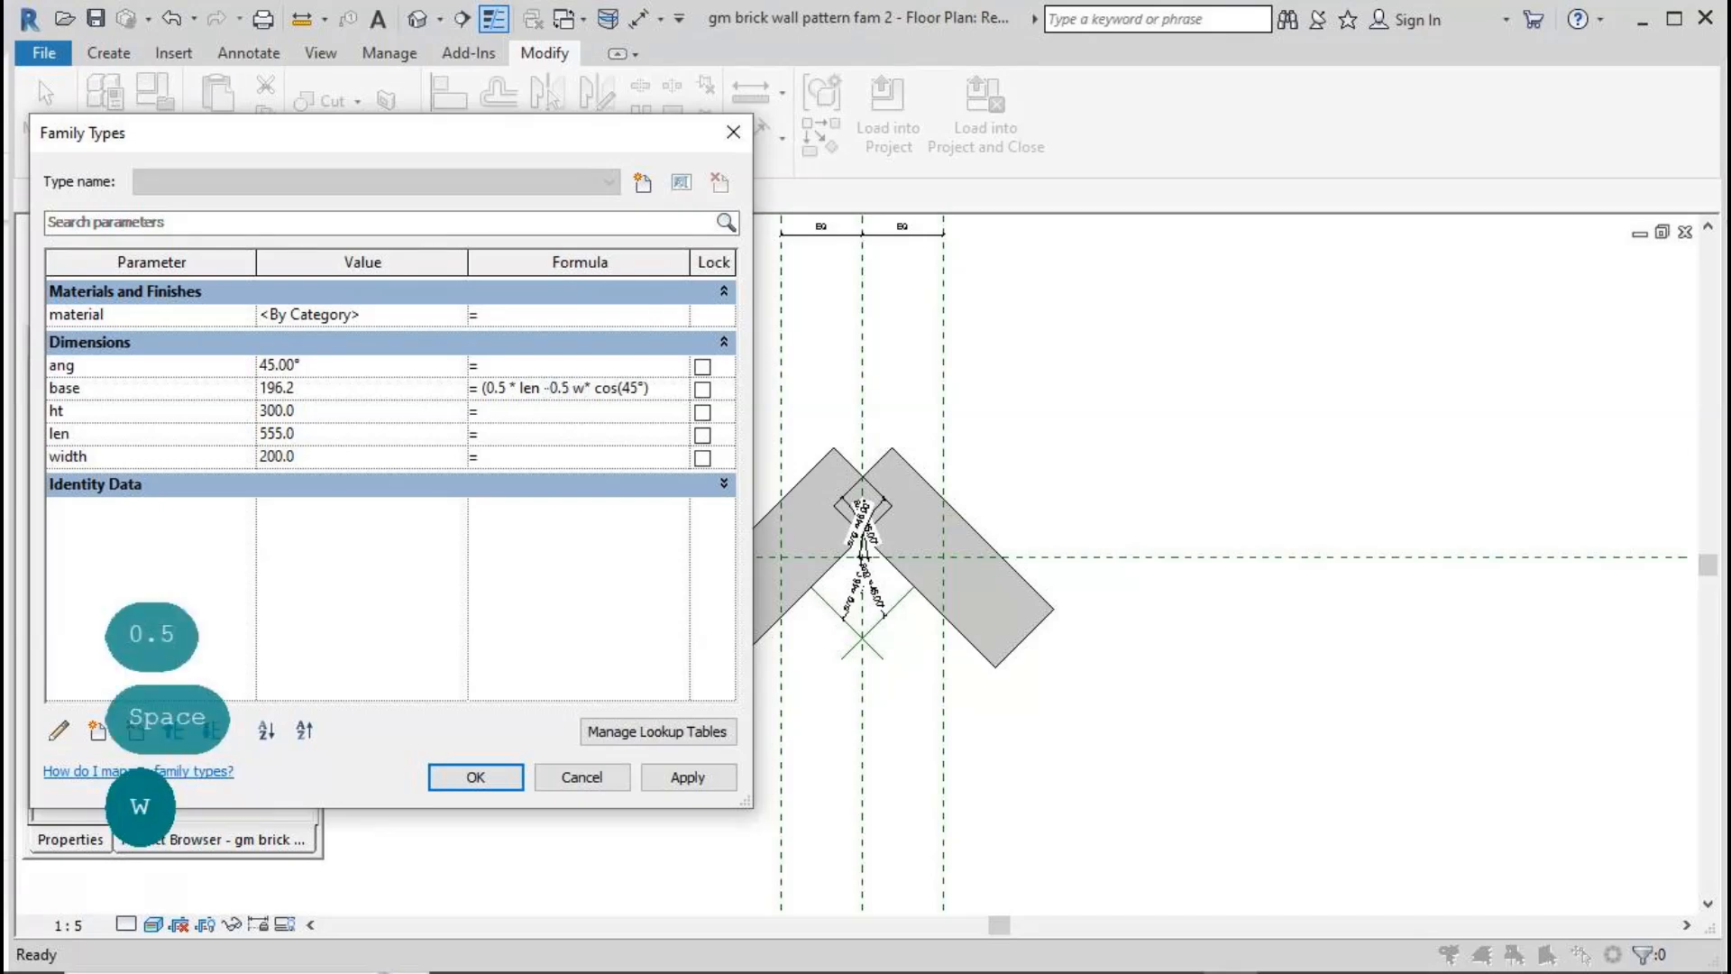
key("BackSpace")
type("*width)")
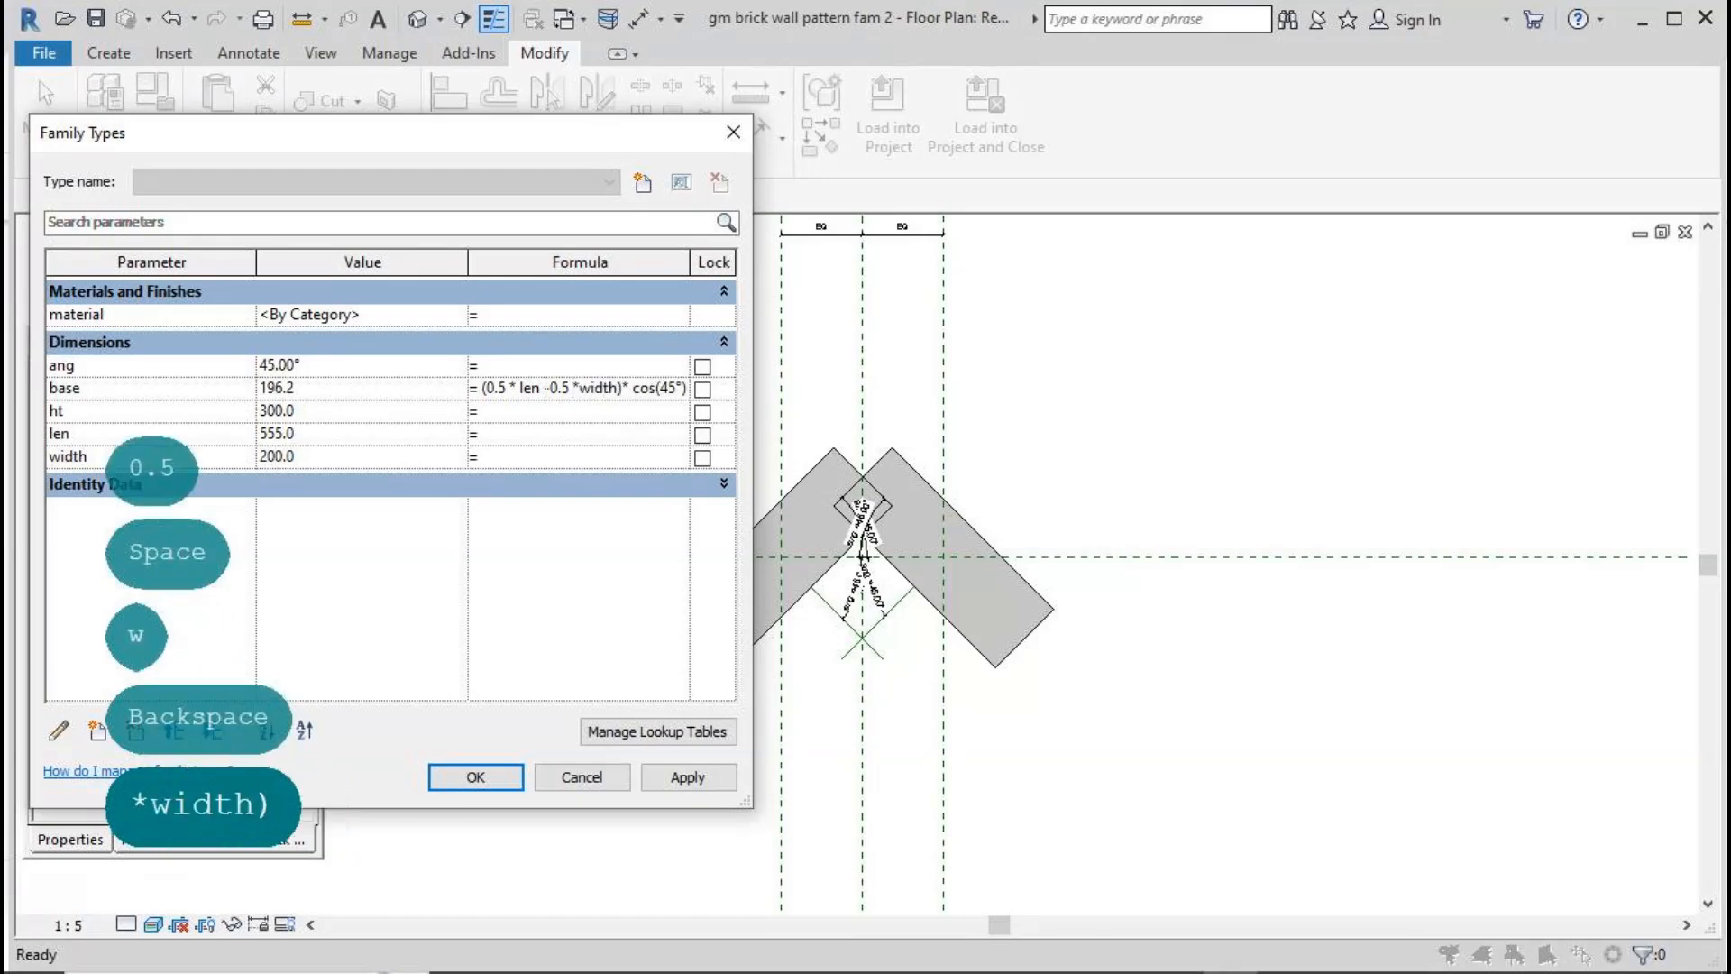
left_click_drag(467, 262, 336, 261)
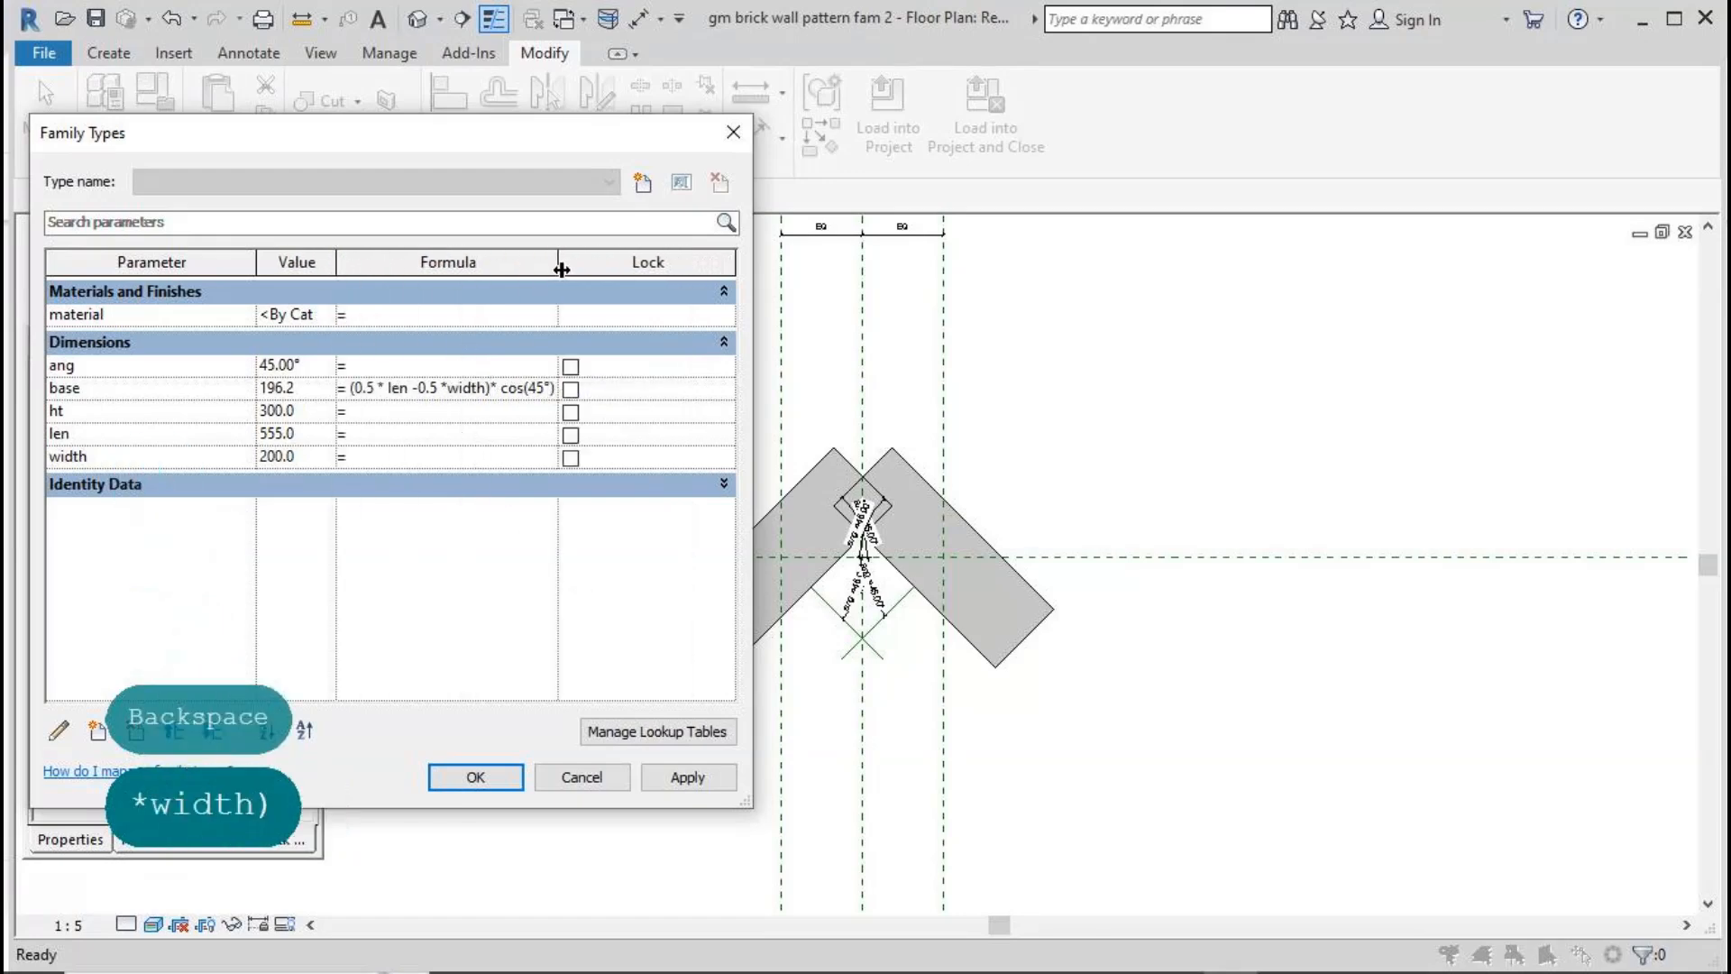
left_click_drag(559, 263, 645, 262)
left_click(669, 777)
left_click(505, 779)
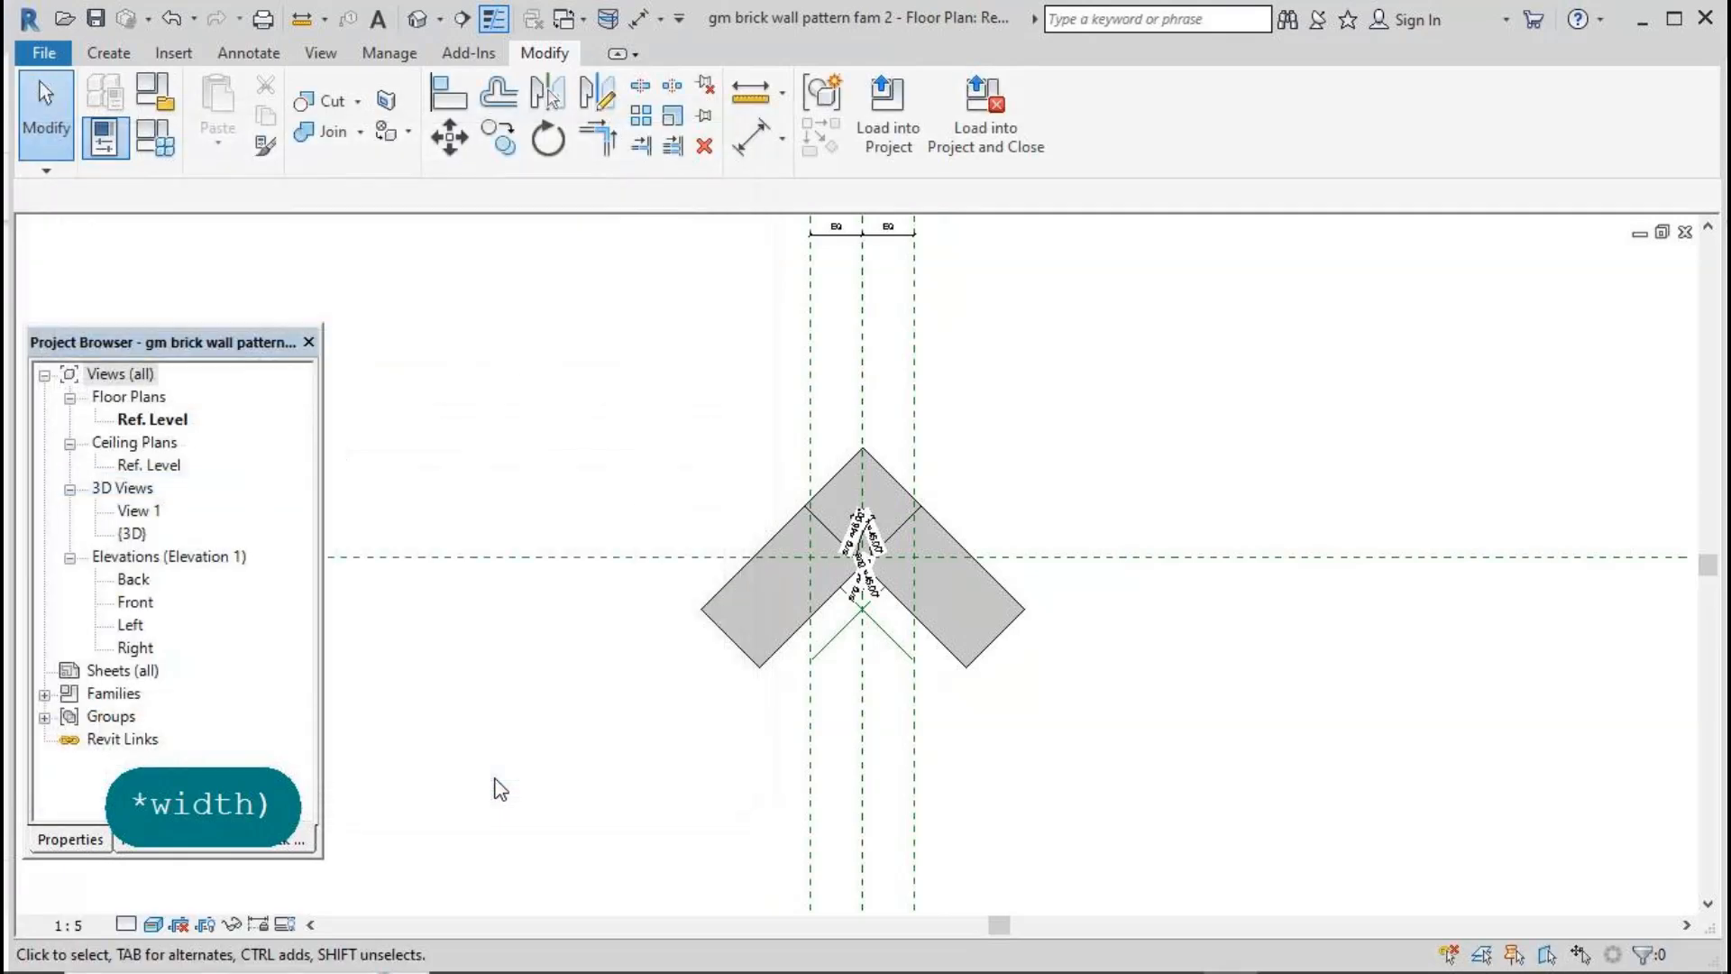
Step: Reopen the family types and arrange the table so the full base formula and the bricks can both be checked
left_click(155, 137)
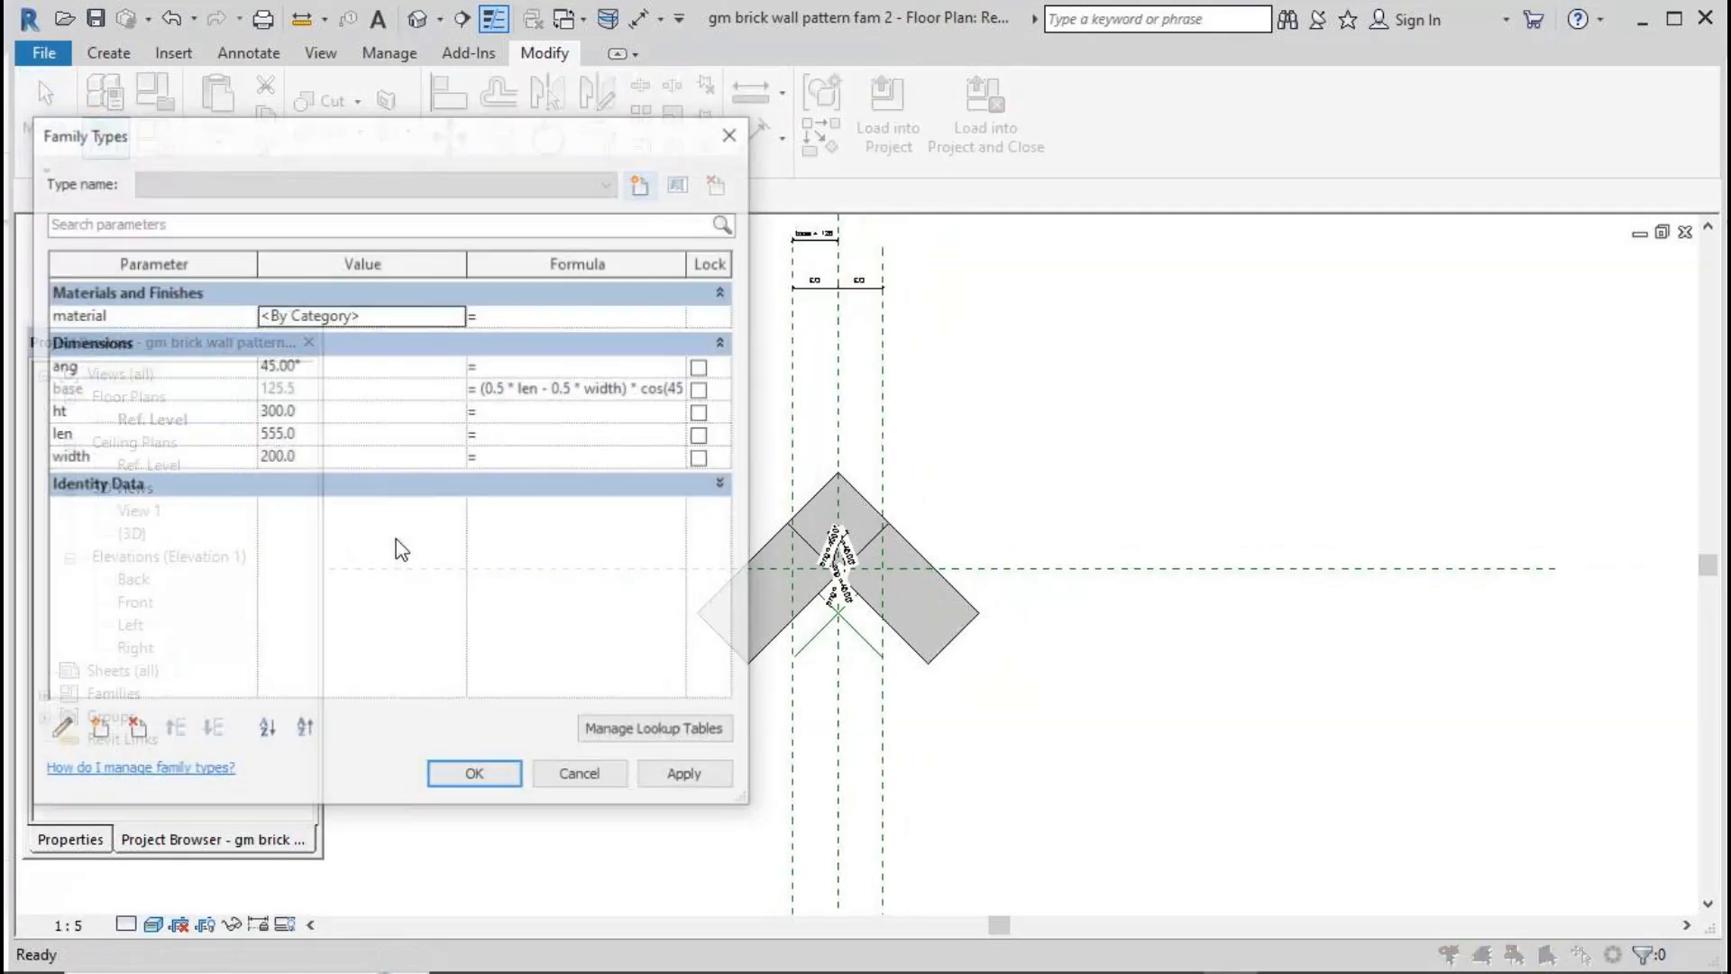
left_click_drag(411, 262, 301, 262)
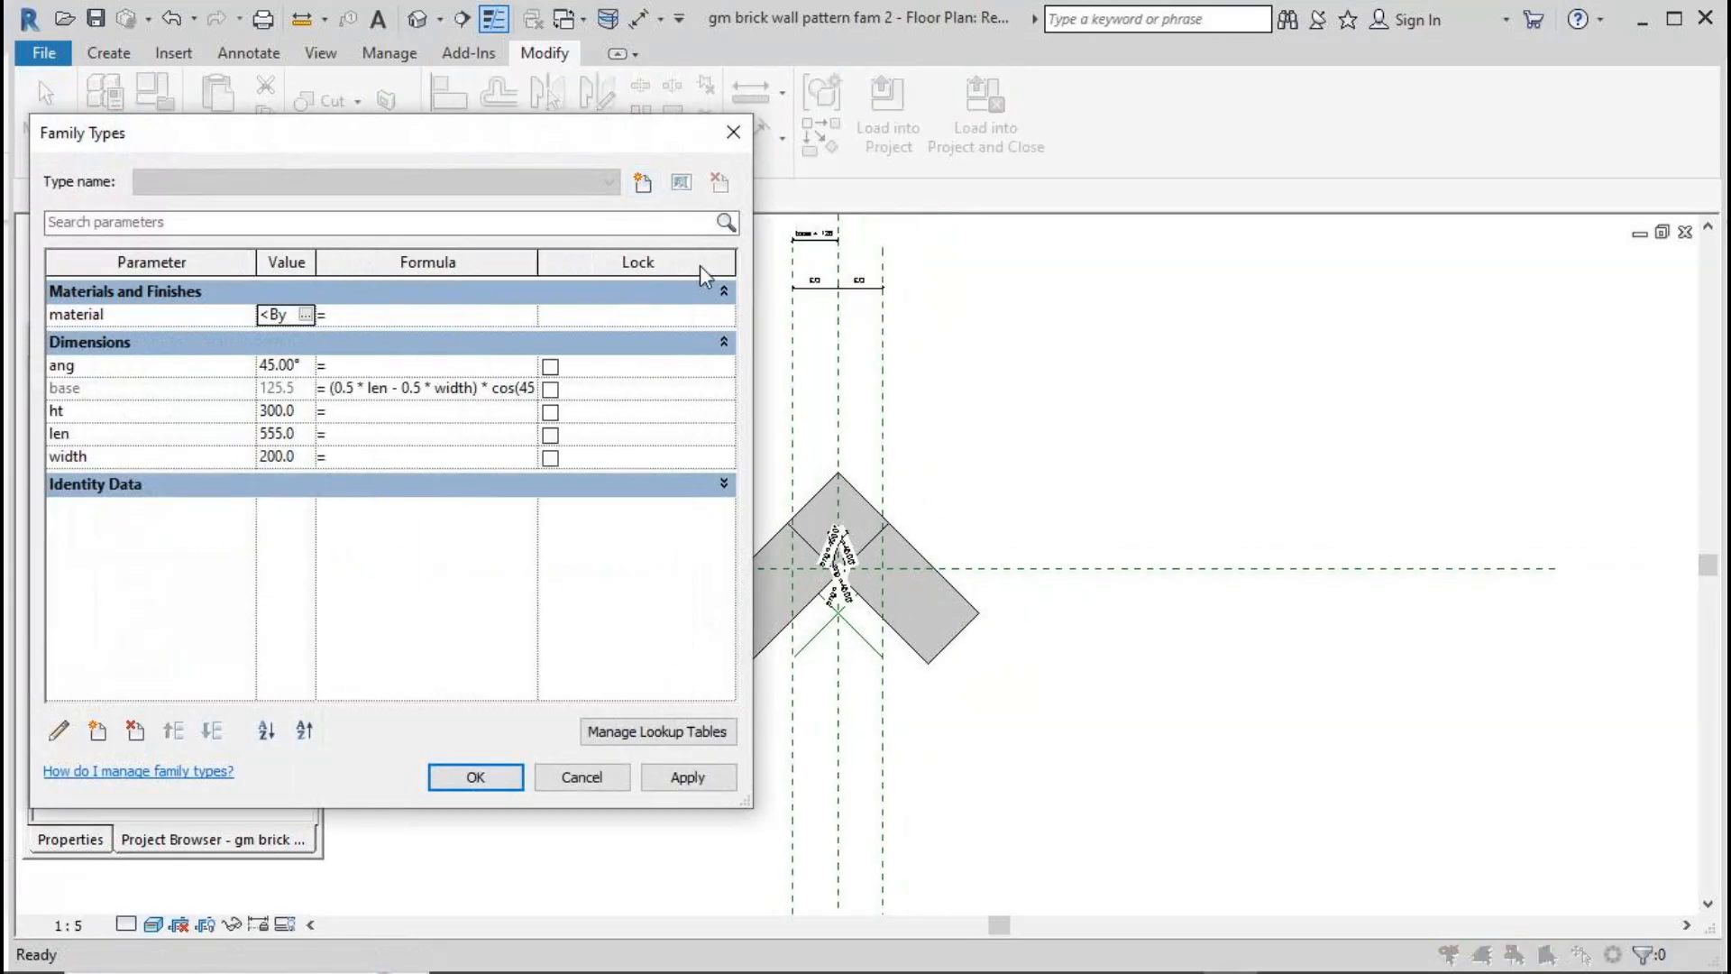
left_click_drag(536, 265, 645, 264)
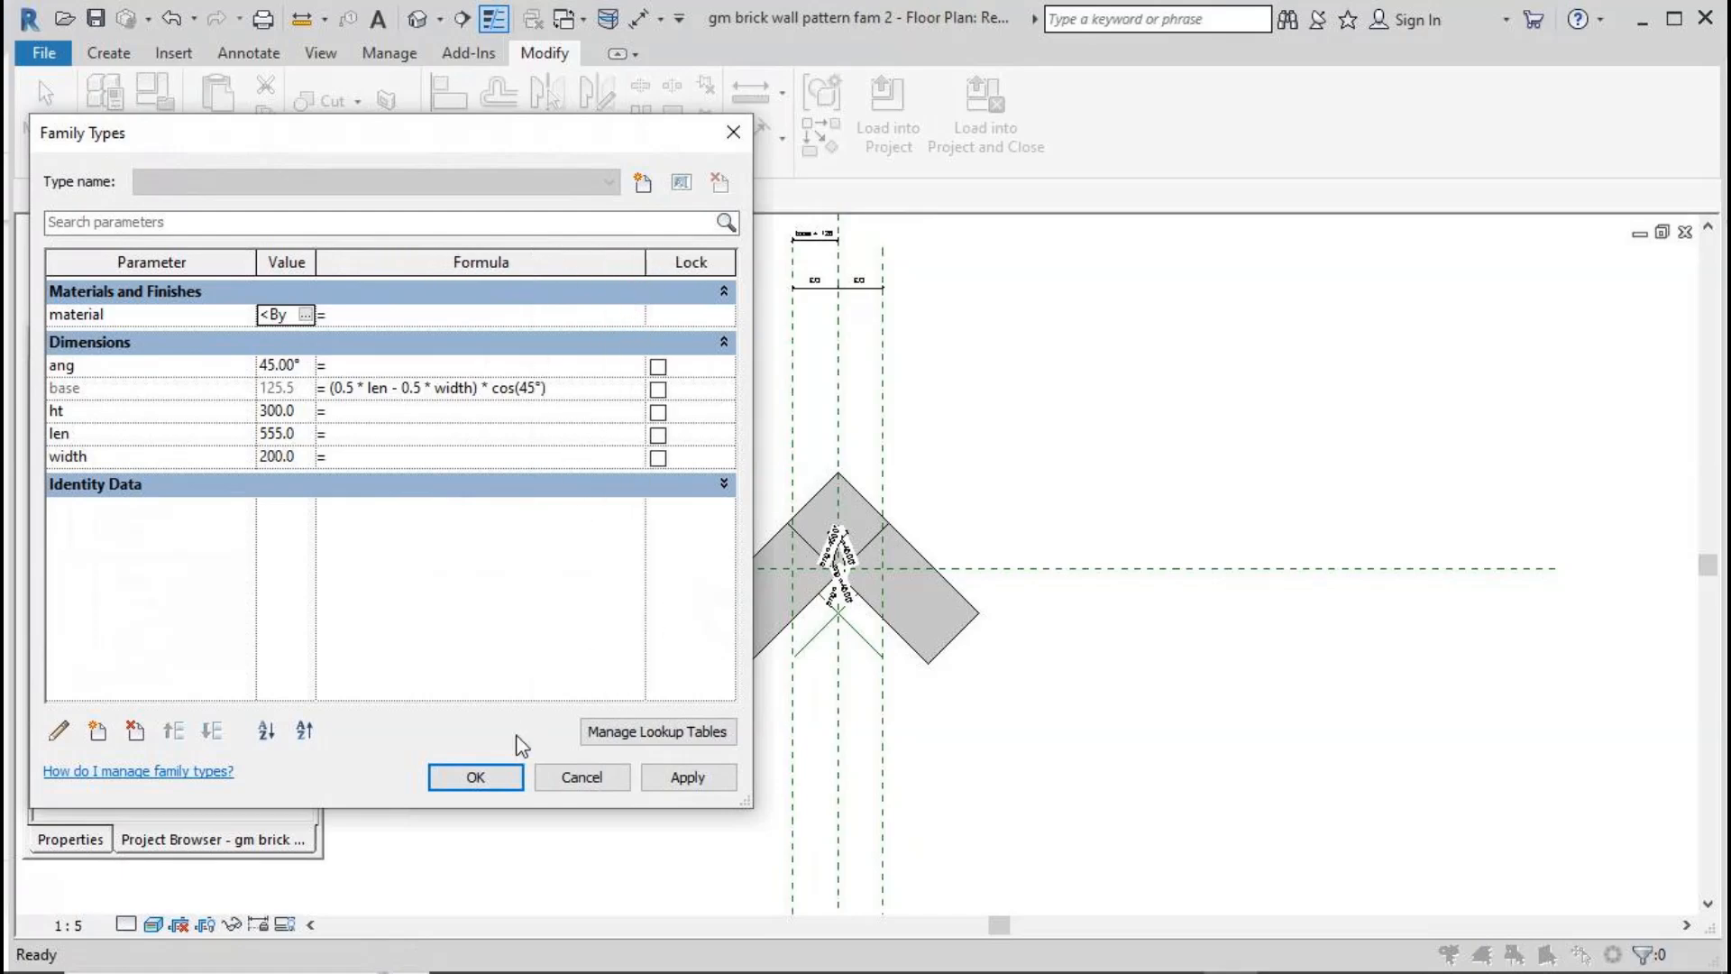
left_click_drag(449, 144, 373, 147)
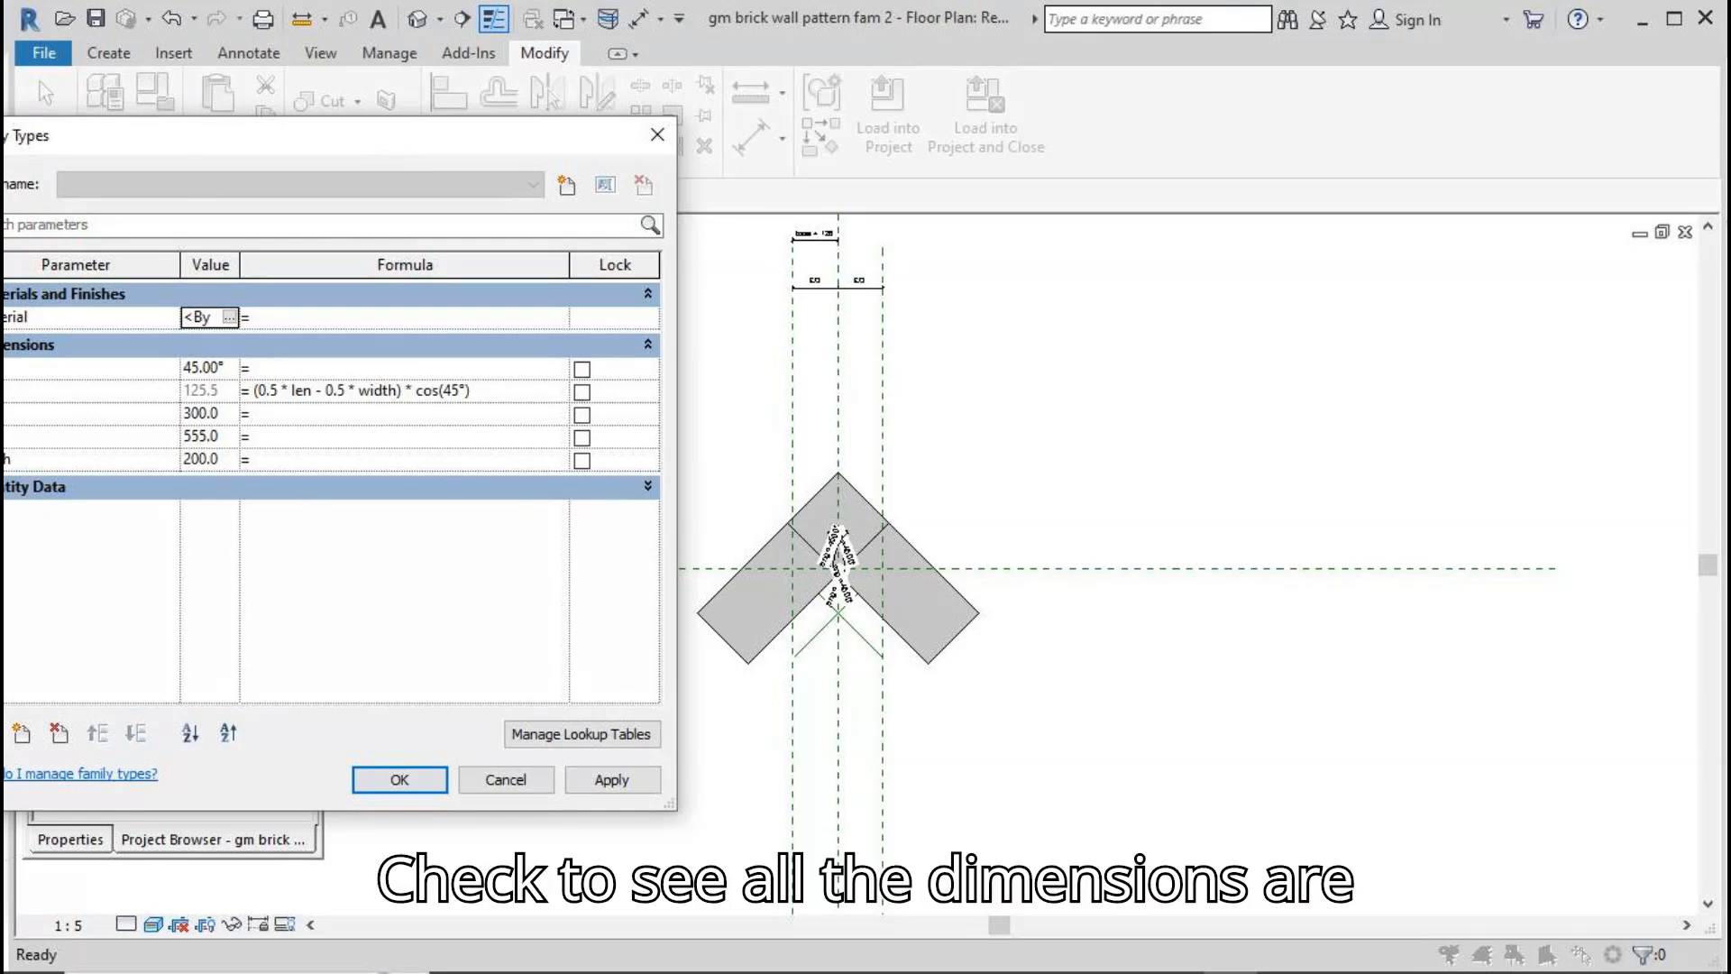
left_click_drag(141, 133, 178, 130)
Step: Test how the bricks flex by applying a len of 1111 and a width of 555
double_click(256, 437)
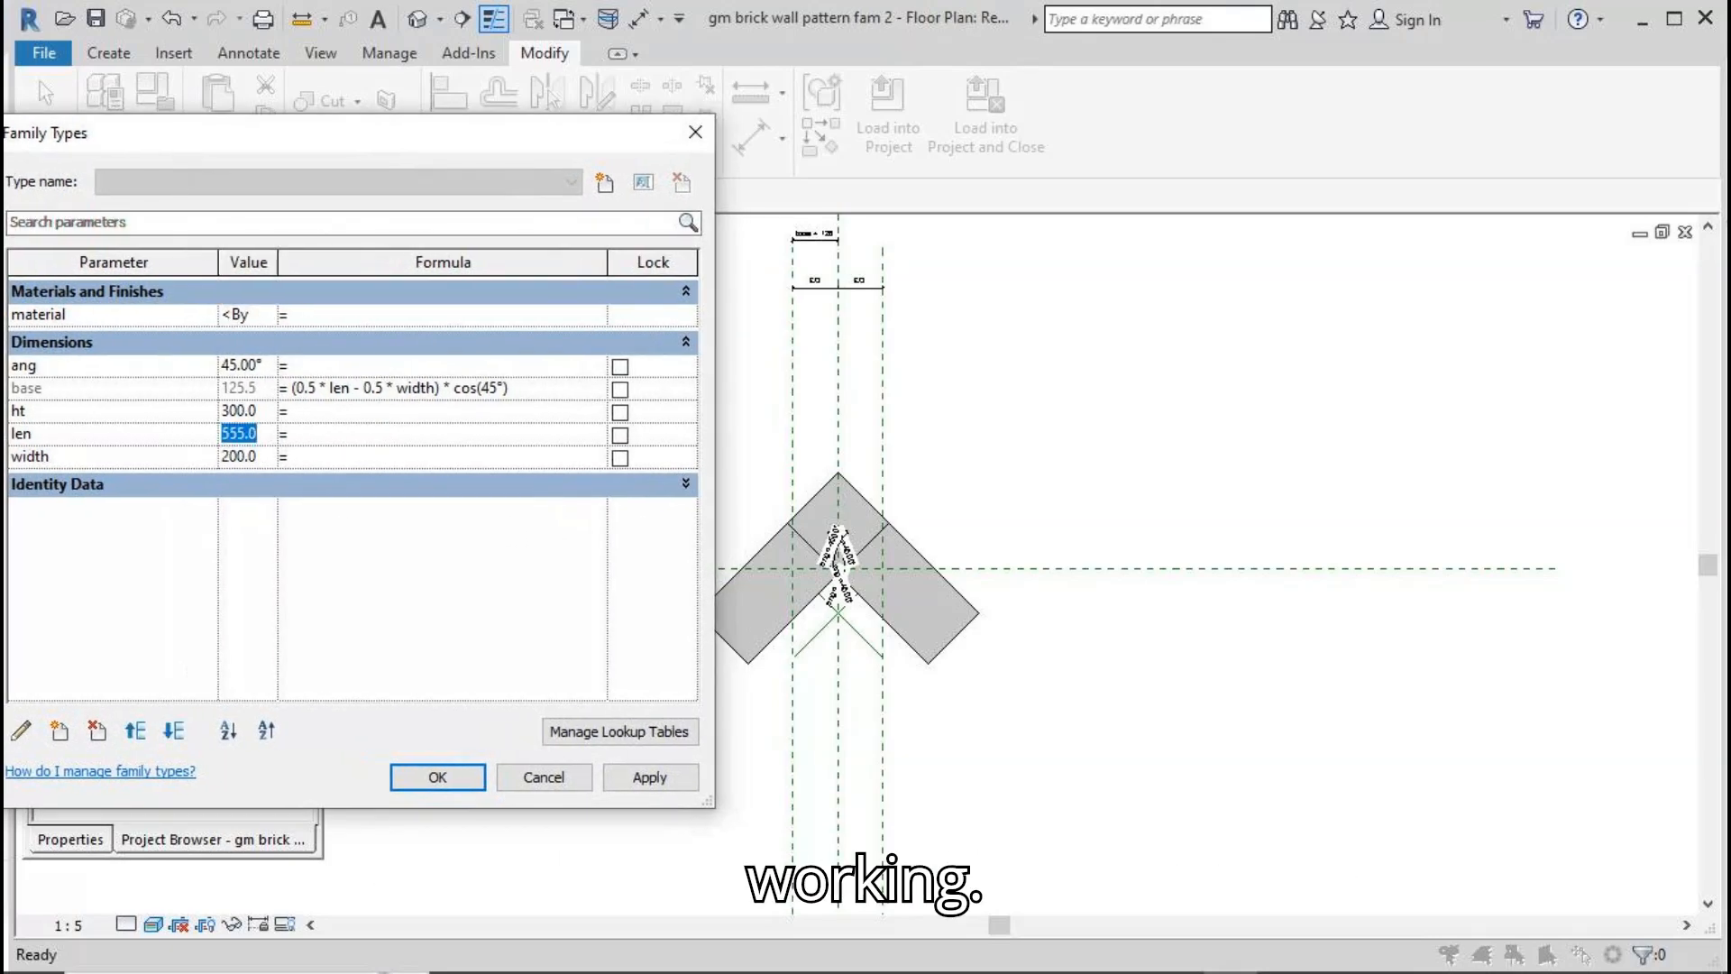
type("1111")
left_click(630, 780)
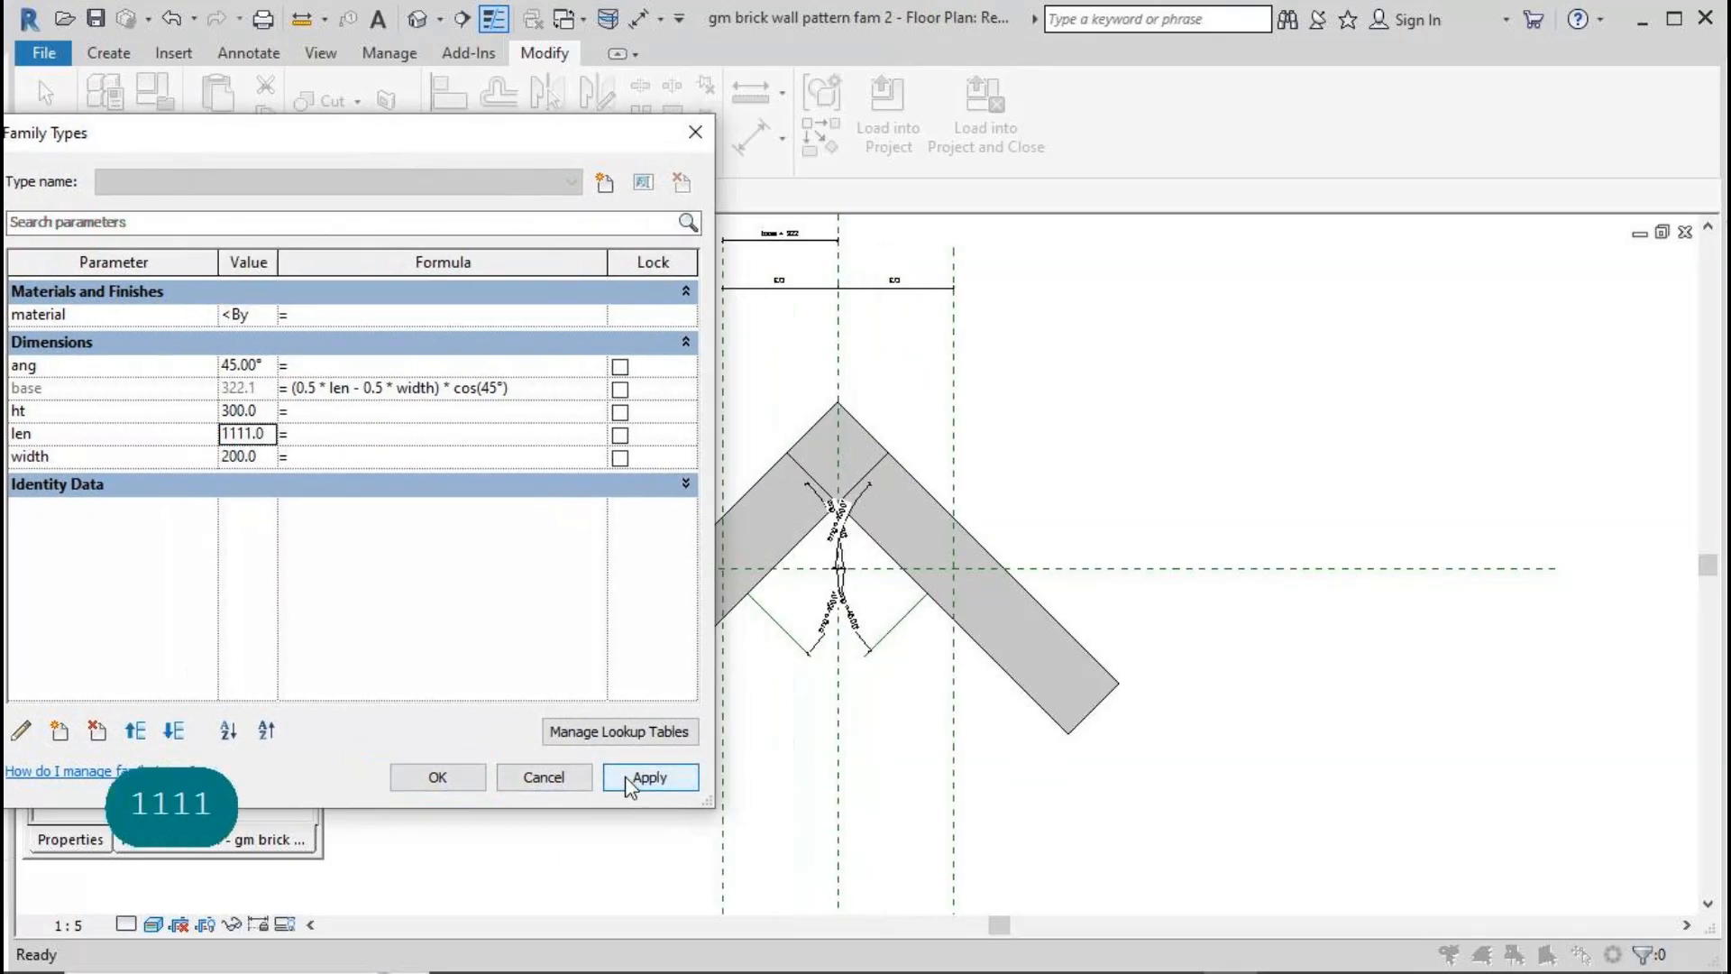
double_click(267, 457)
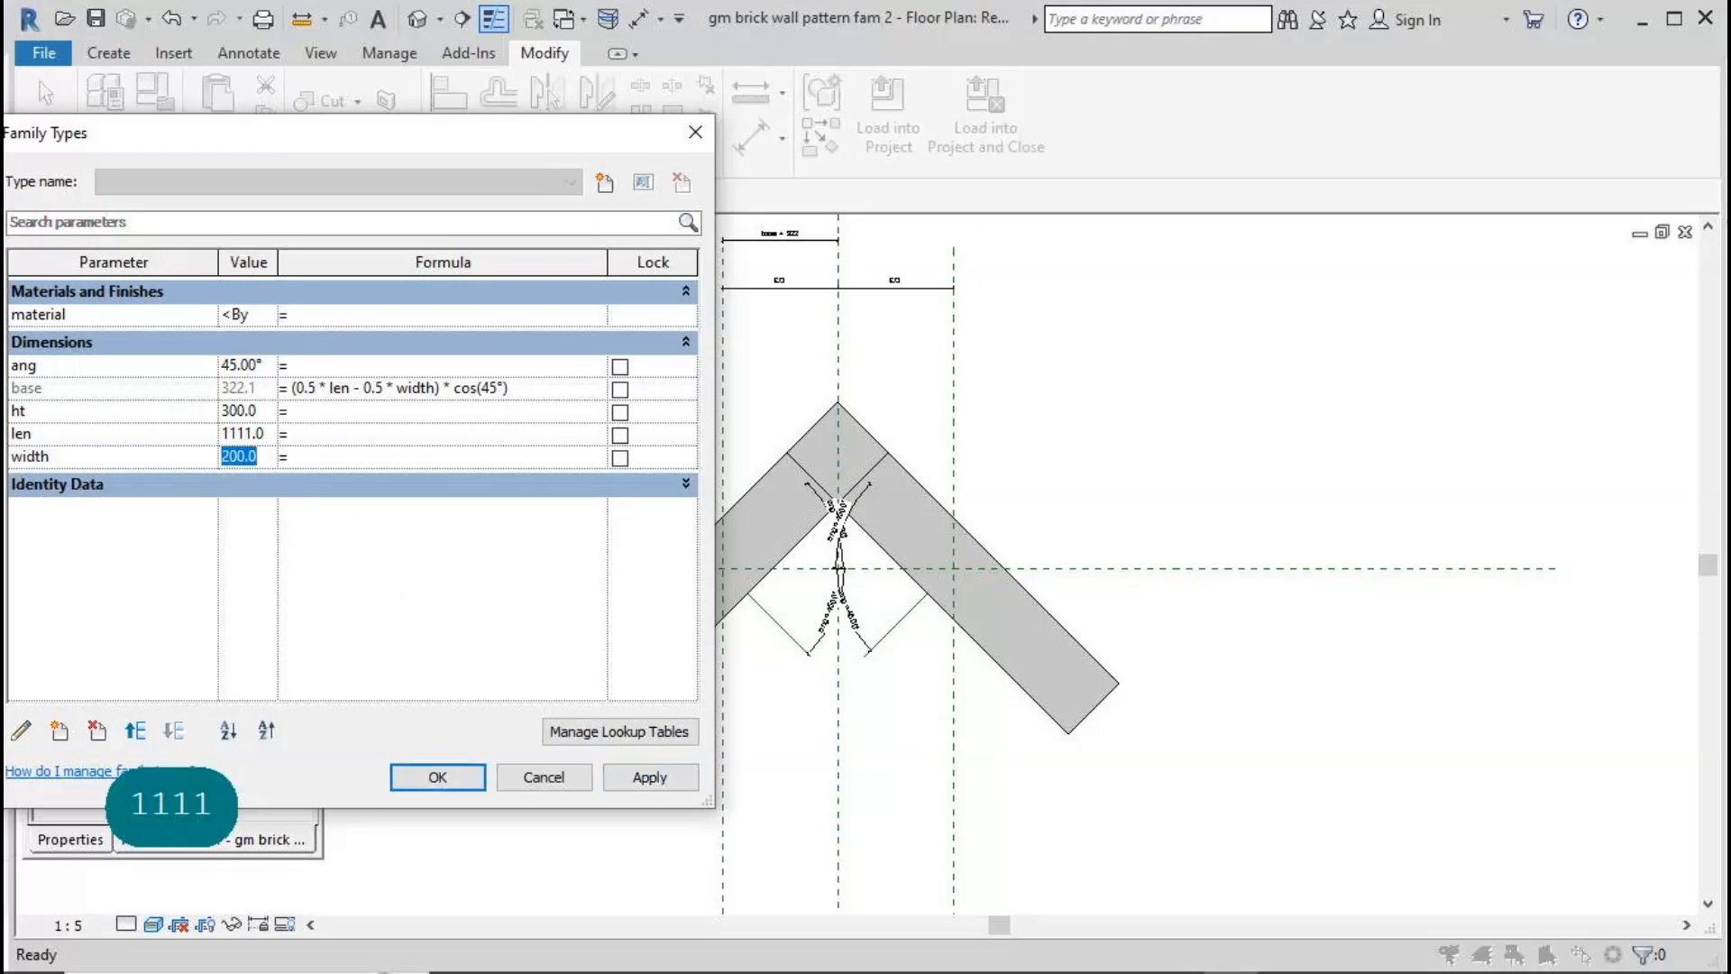
type("555")
left_click(633, 780)
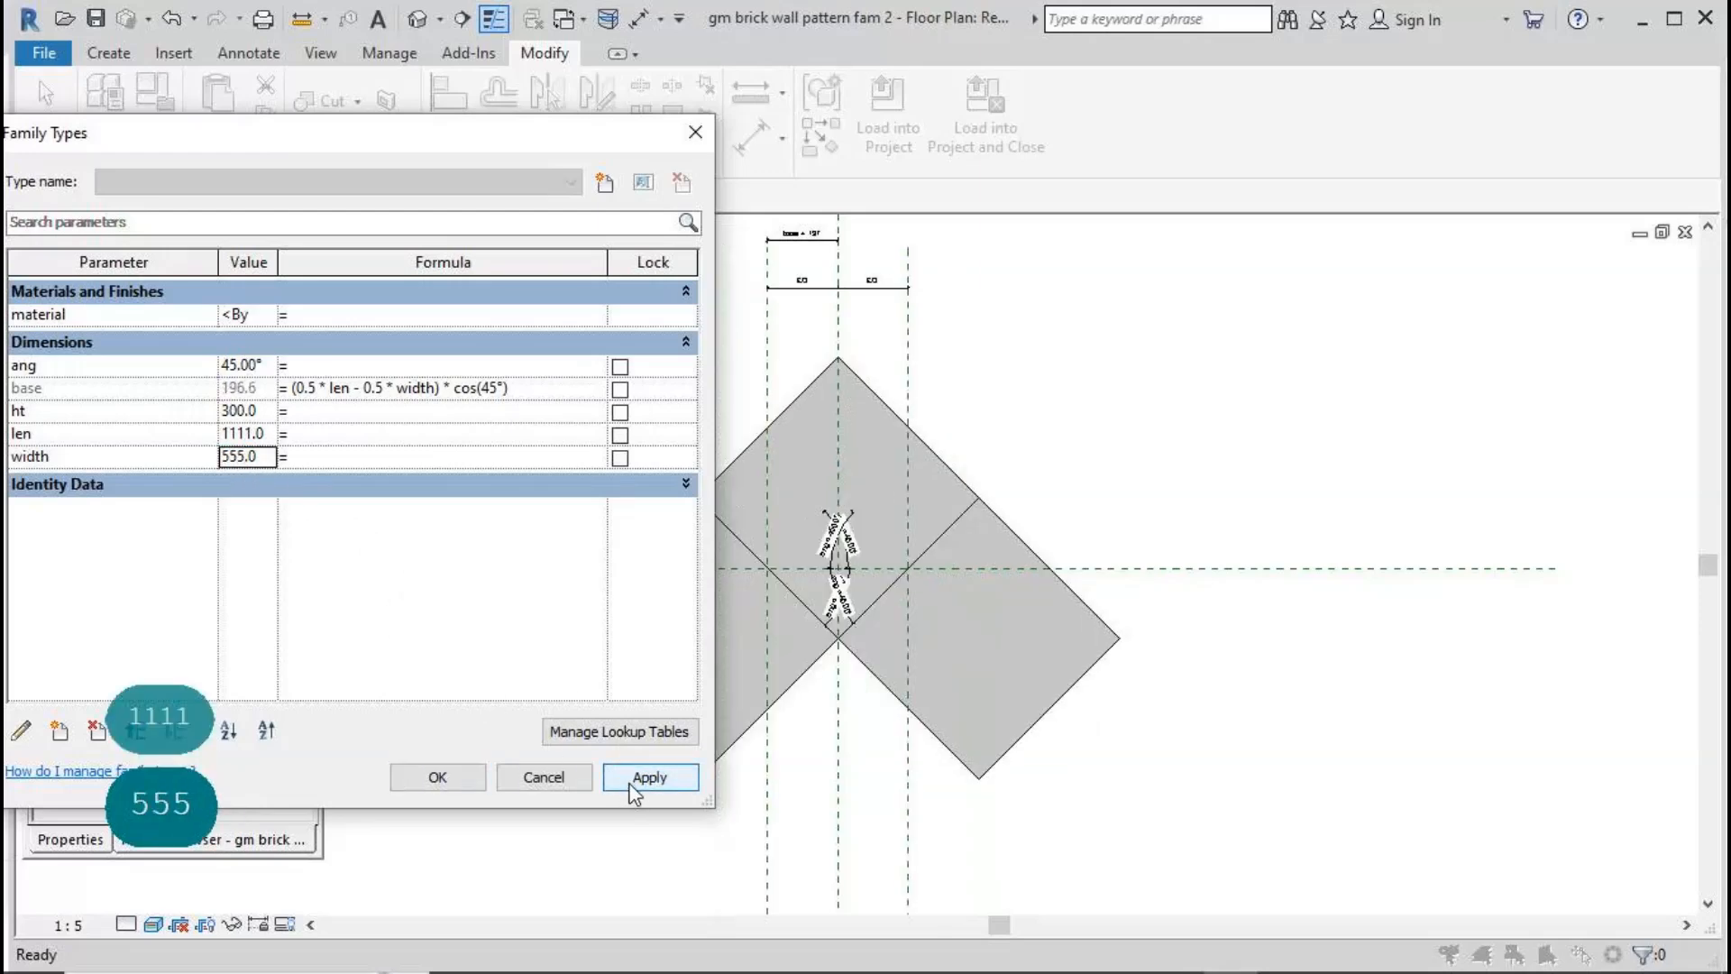
Step: Set the family's width to 200 and len to 500, and apply the values
left_click_drag(268, 457, 230, 457)
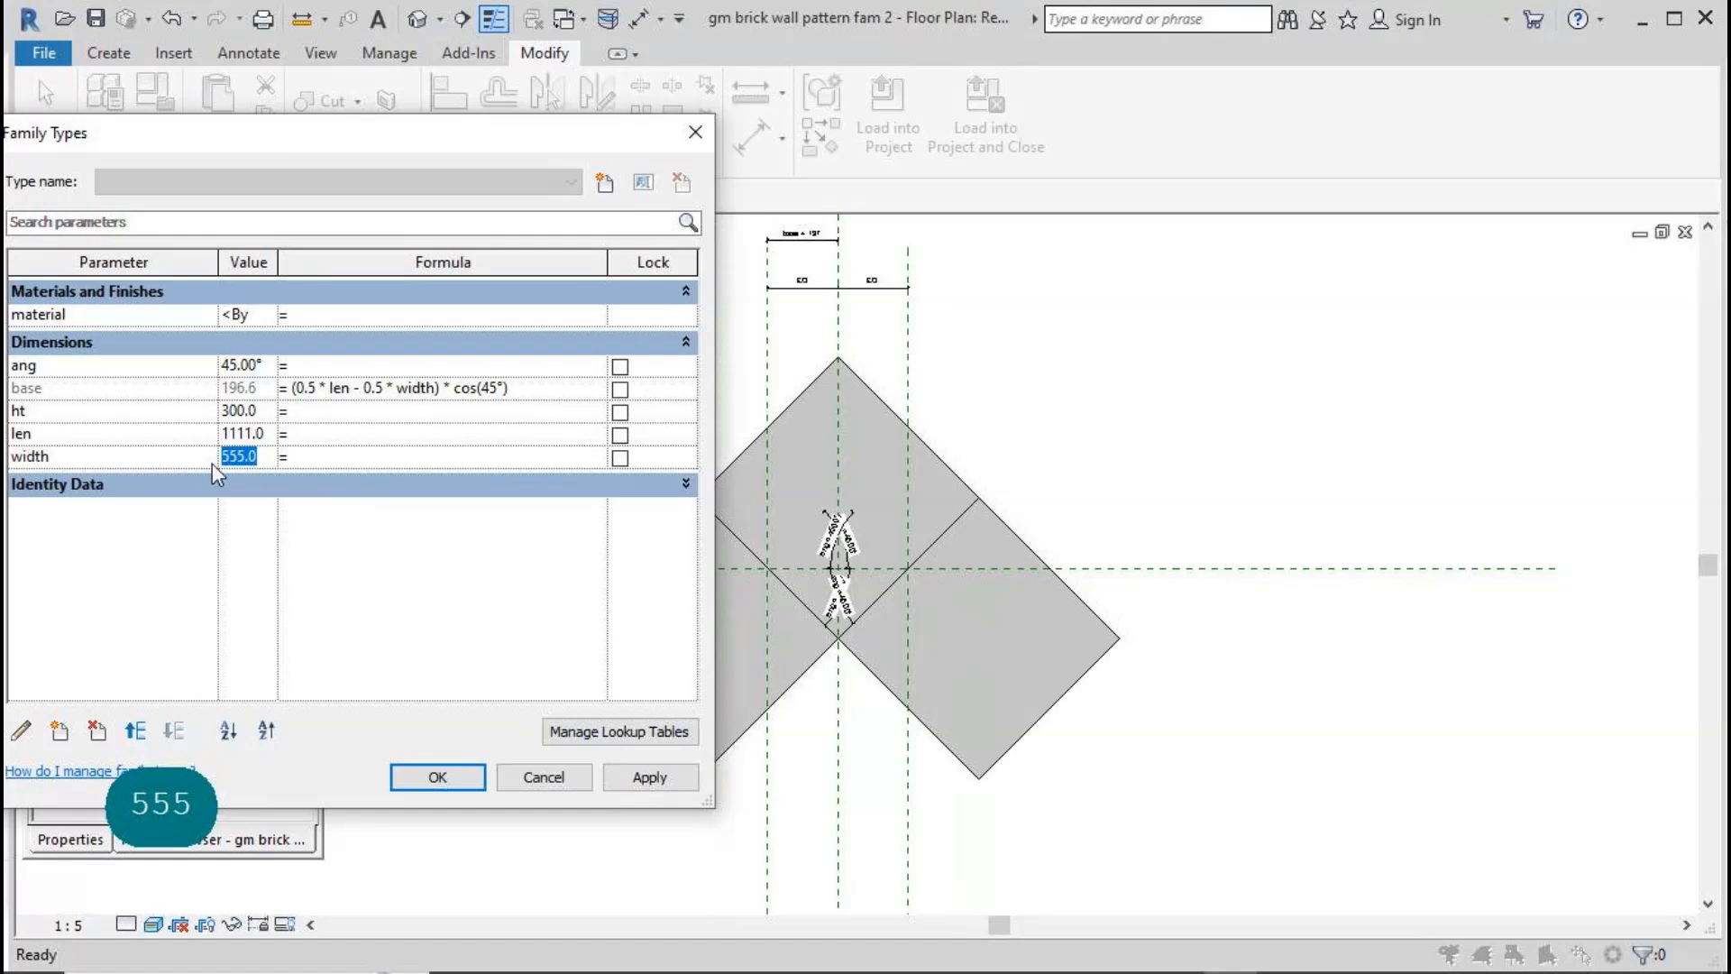
type("200")
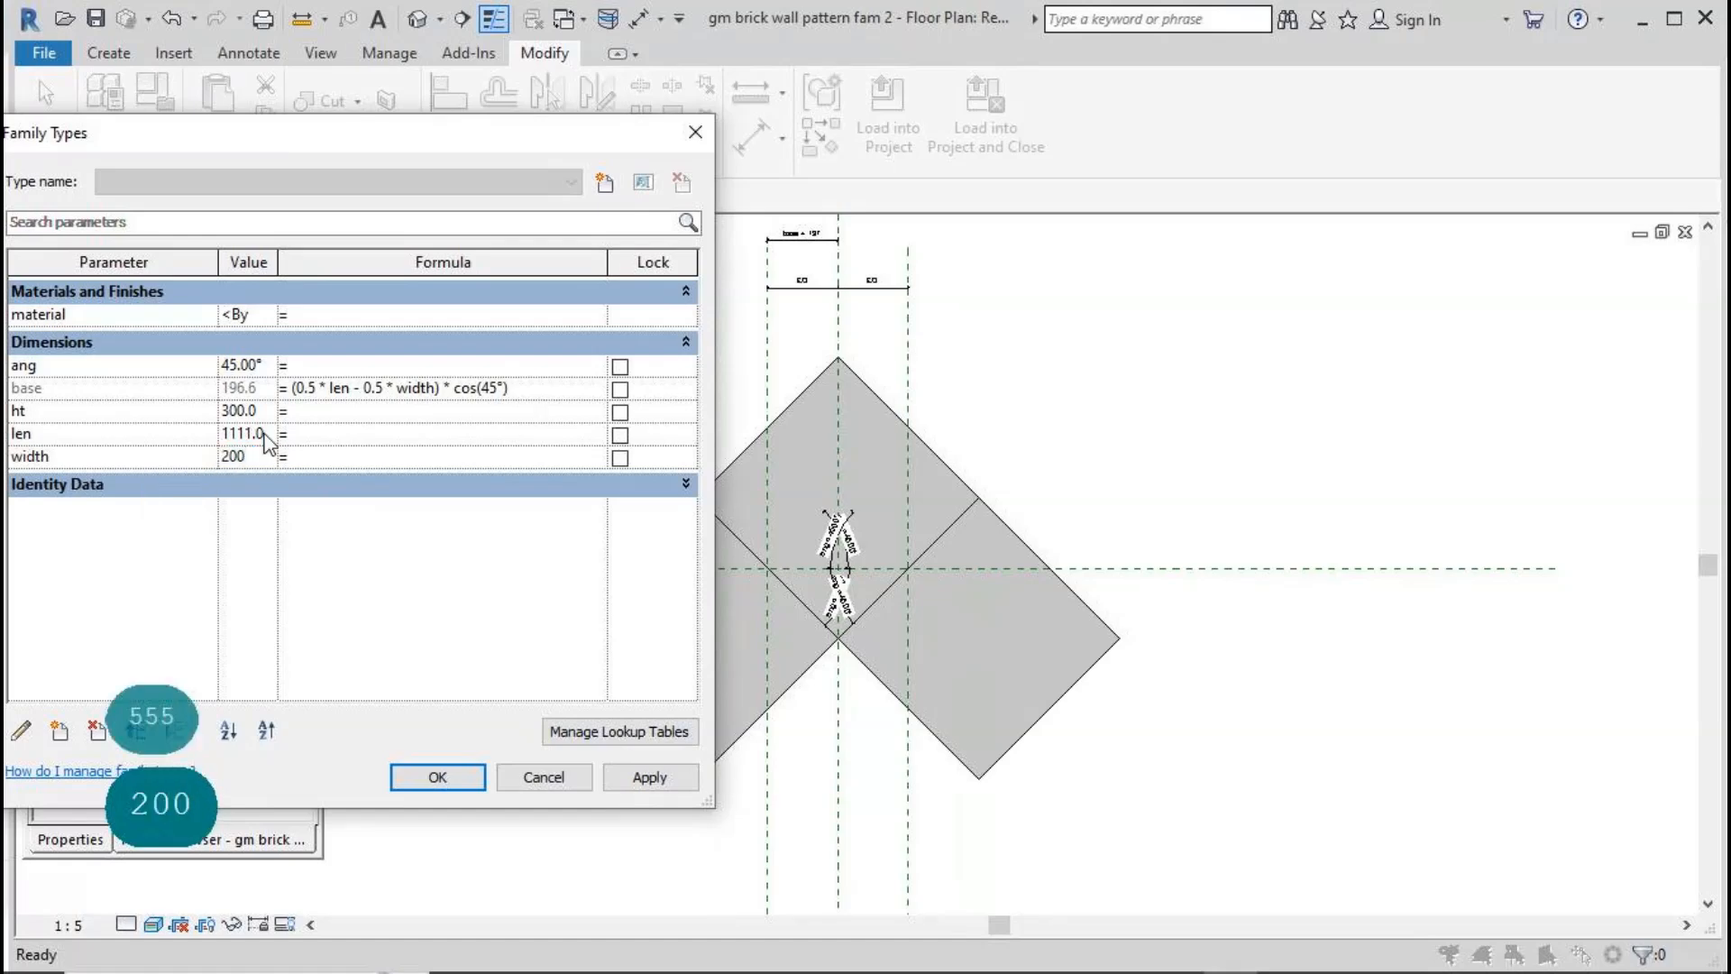
key("Up")
type("500")
left_click(623, 775)
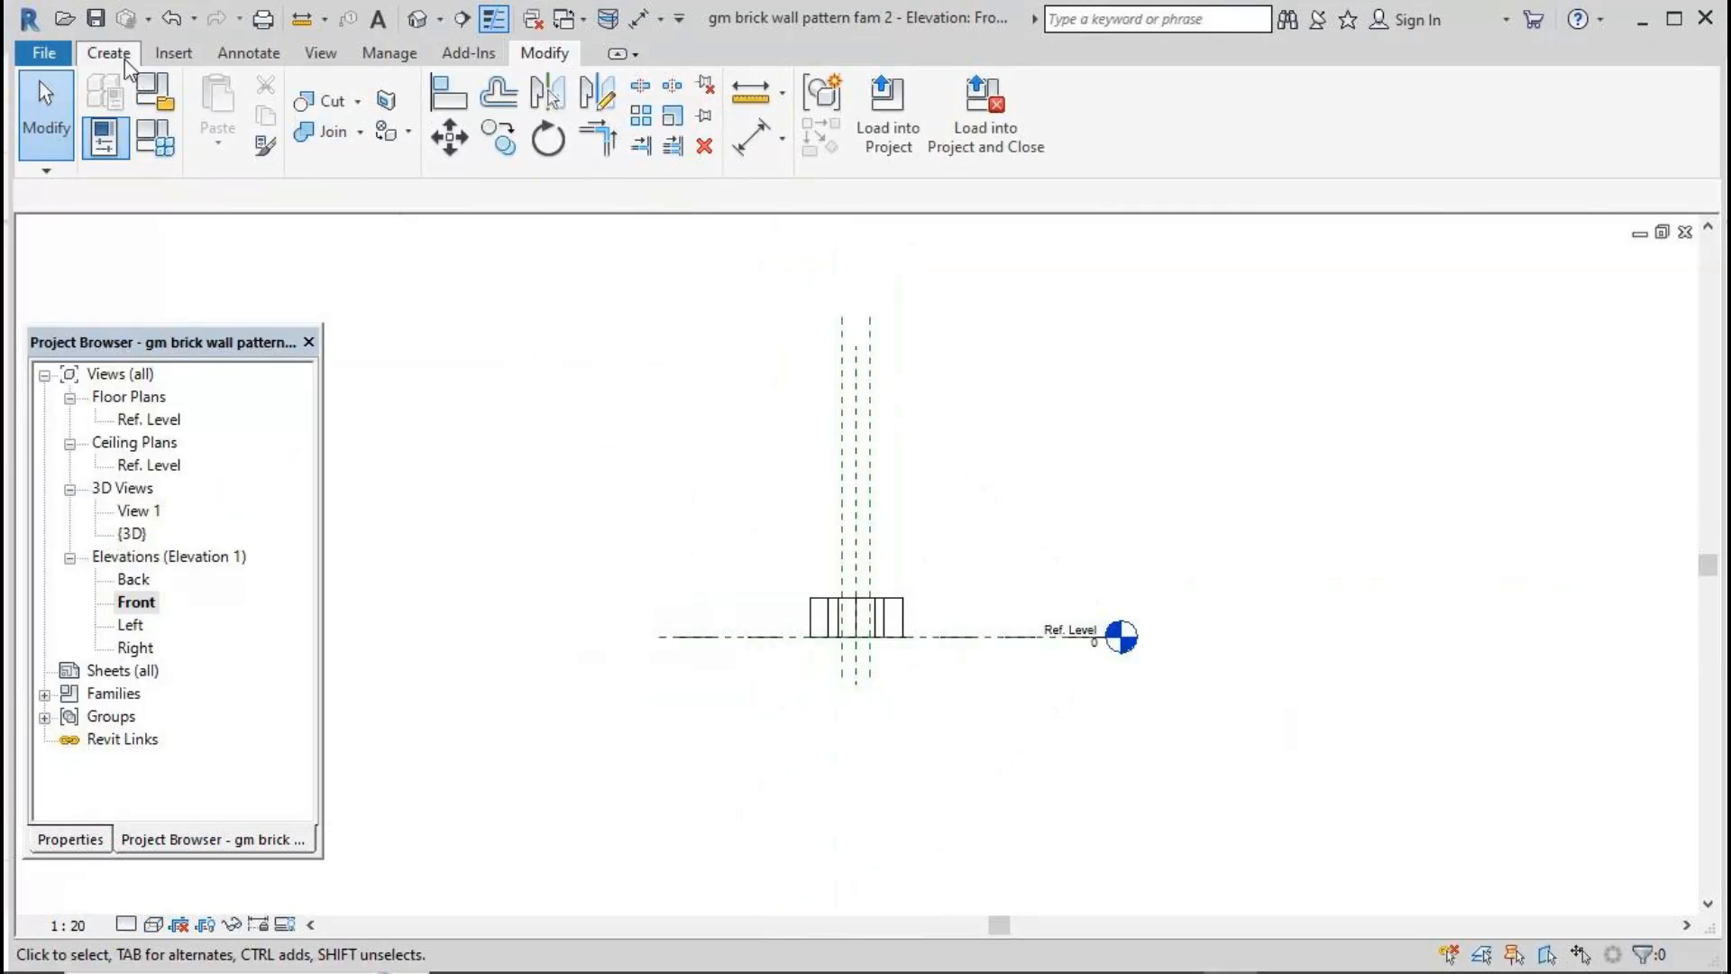
Step: In the front elevation, draw two horizontal reference planes, one at the brick tops and one about 360 mm above it
left_click(124, 58)
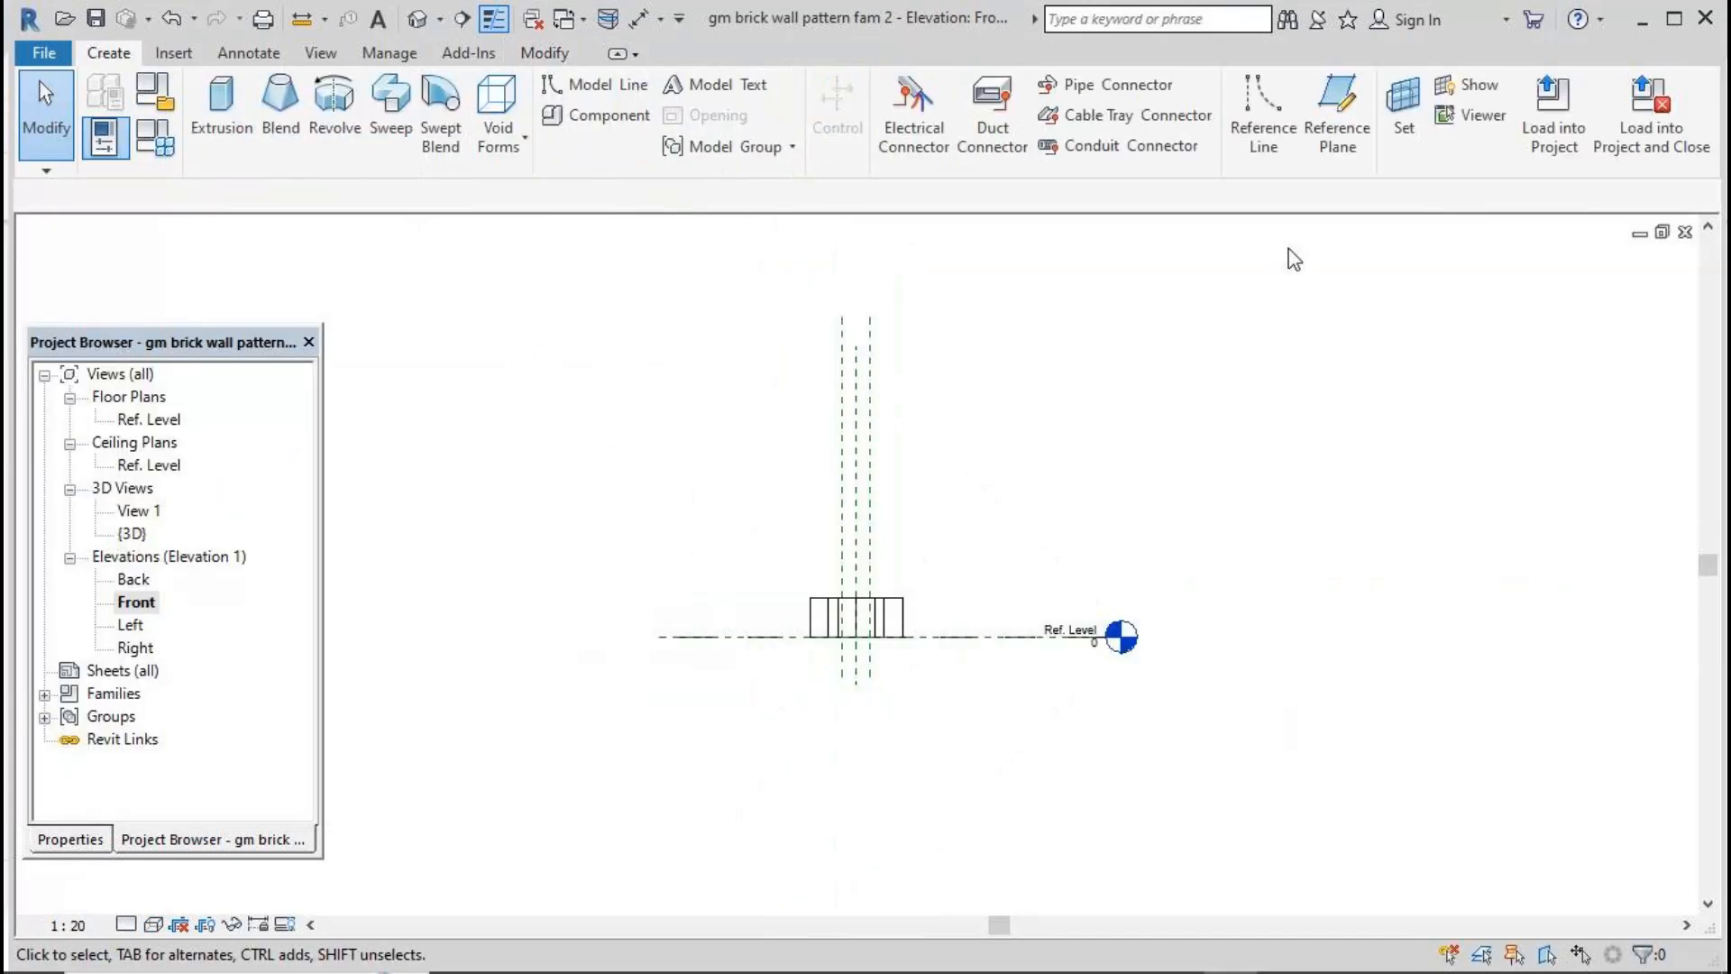
left_click(1335, 117)
left_click(658, 595)
left_click(1076, 595)
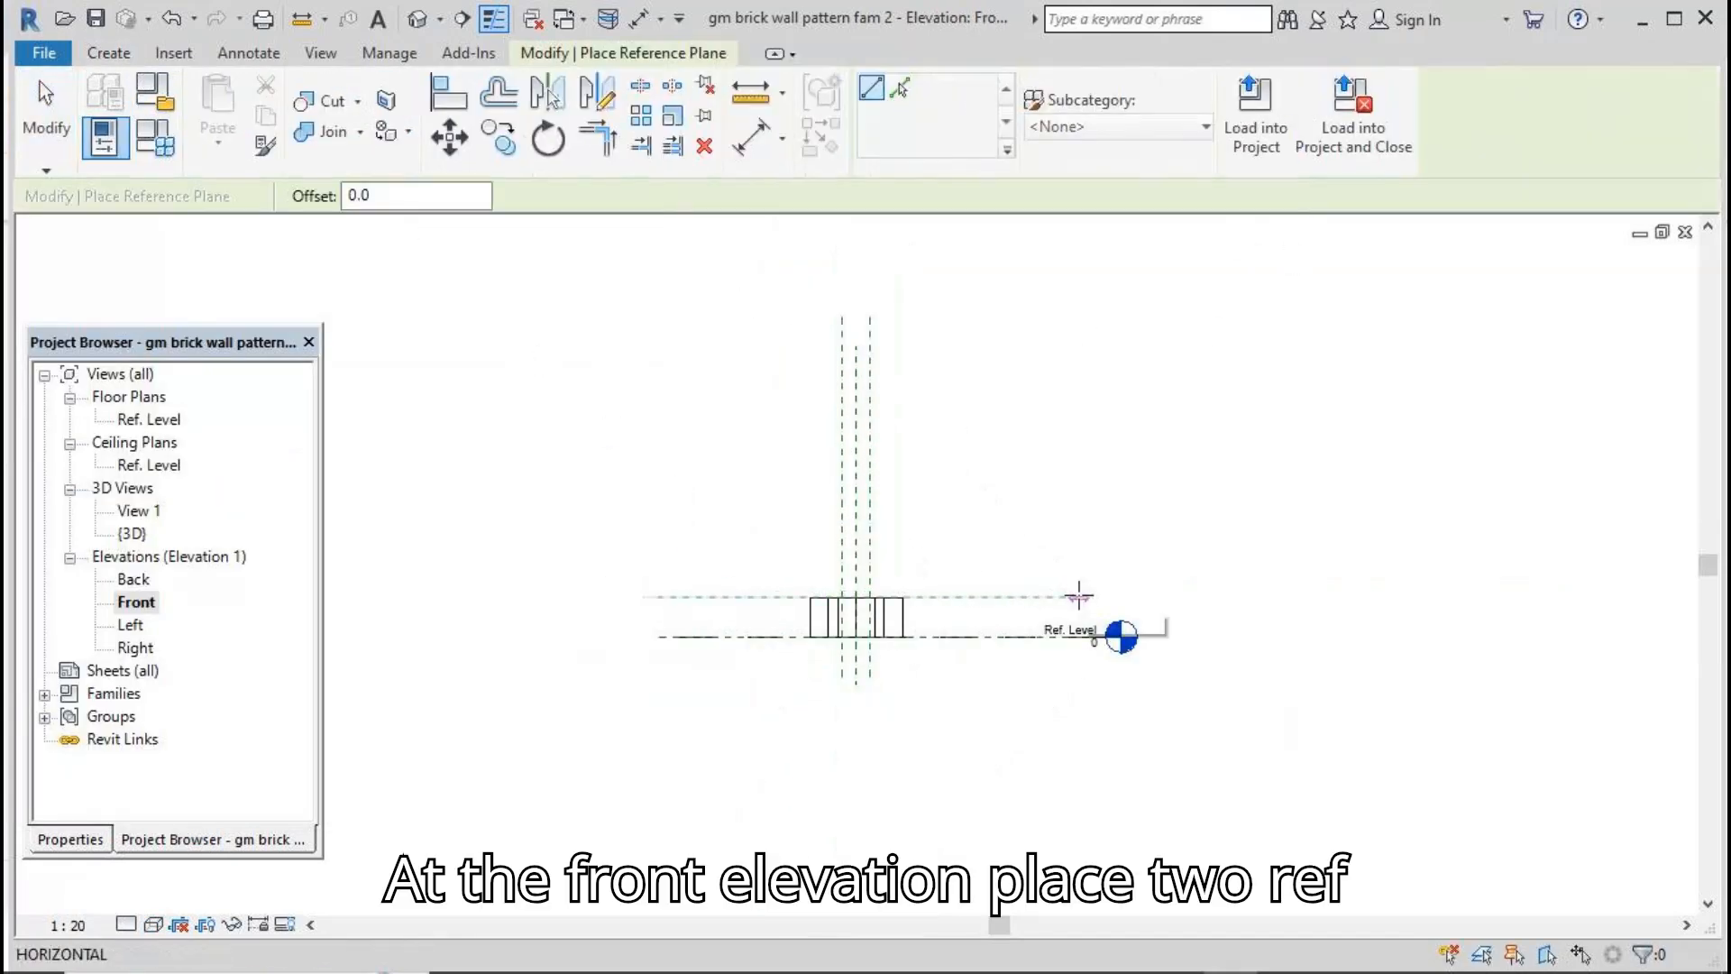
left_click(643, 549)
left_click(1065, 548)
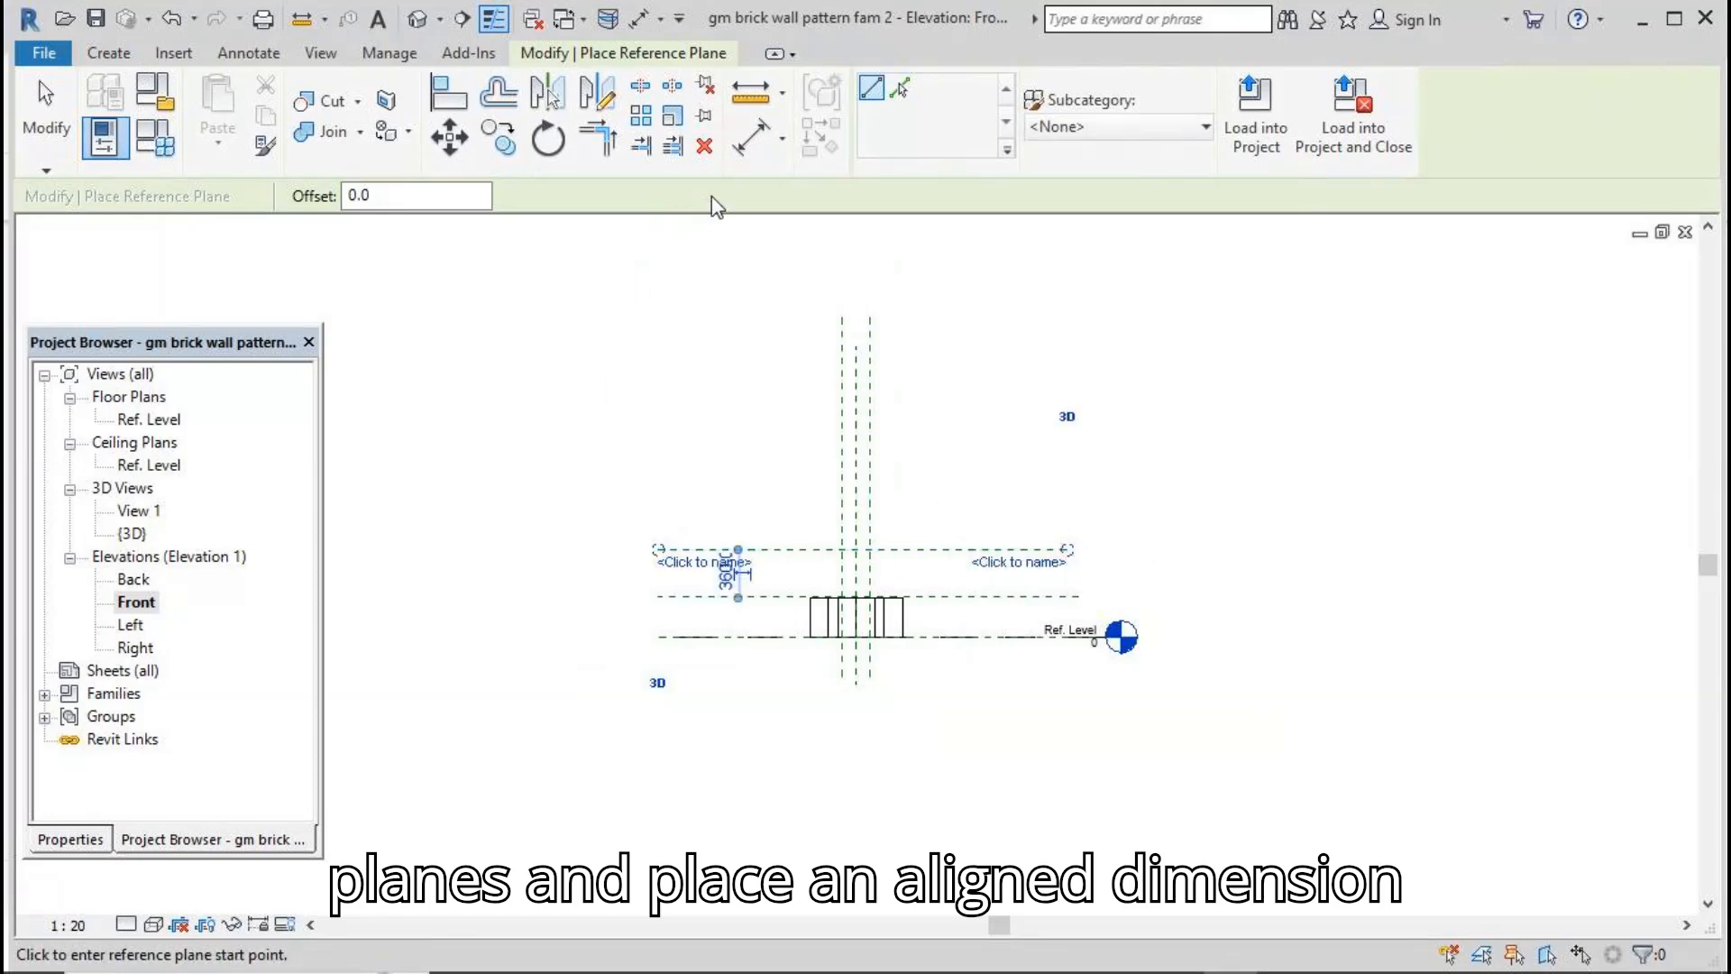
Step: Add an aligned dimension across the Ref. Level and both horizontal reference planes, and set its segments equal
key("d")
key("i")
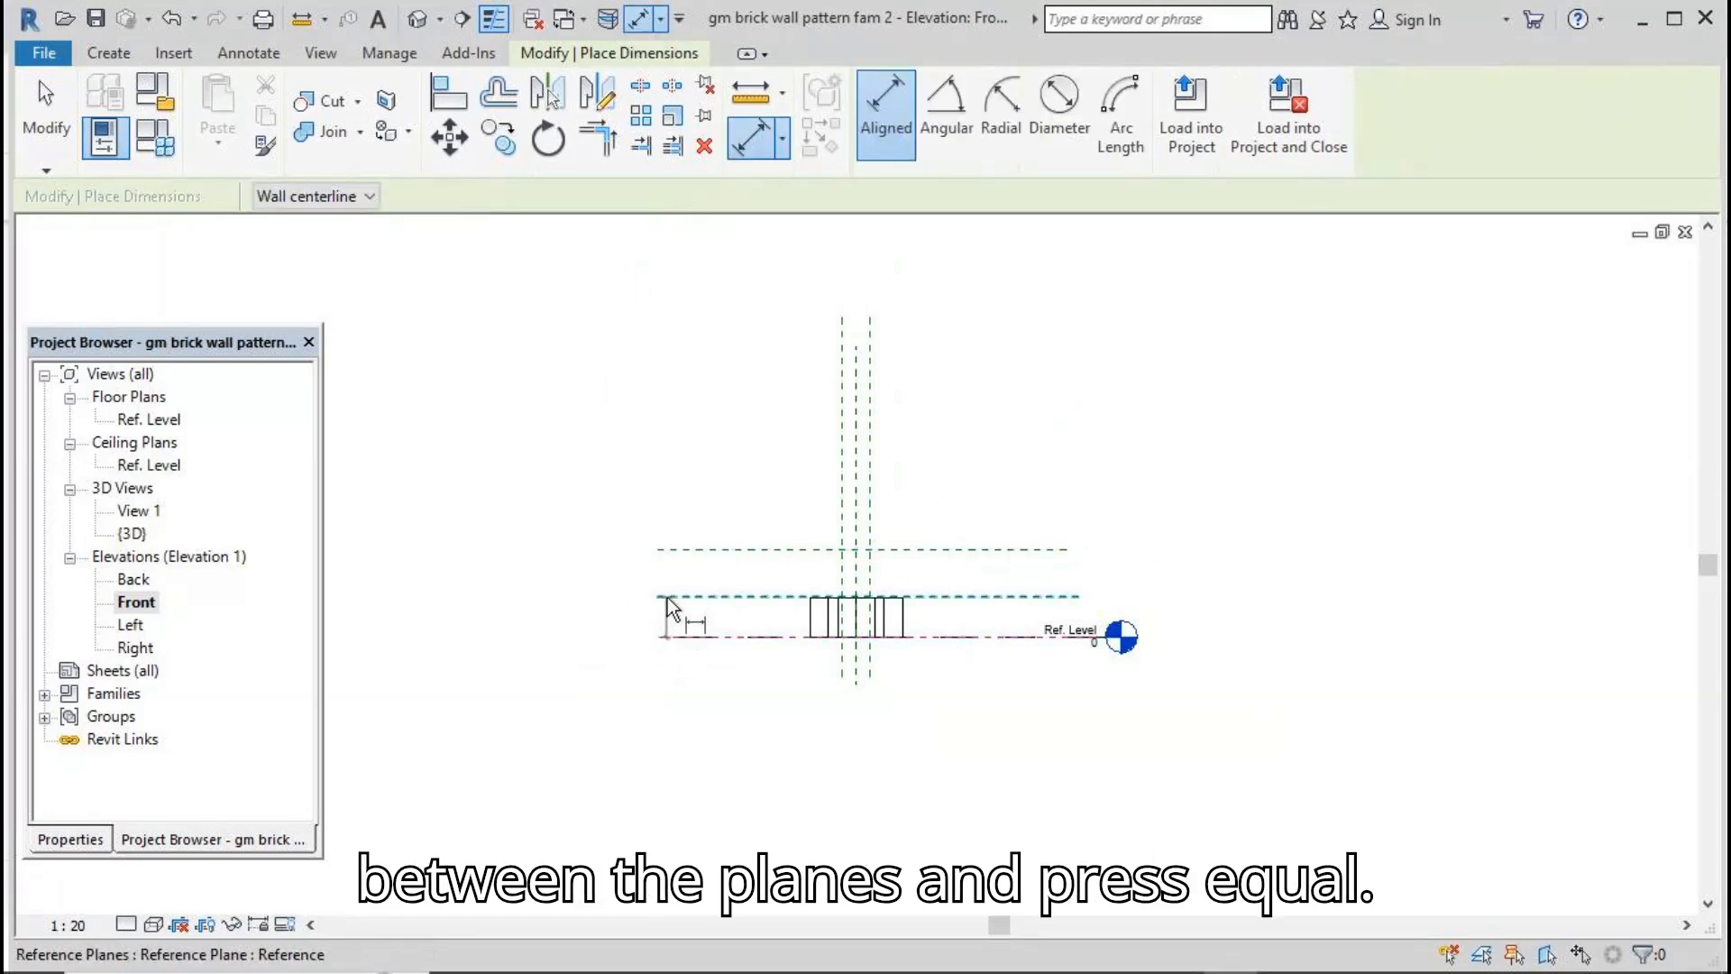
left_click(666, 597)
left_click(668, 550)
left_click(635, 444)
left_click(667, 594)
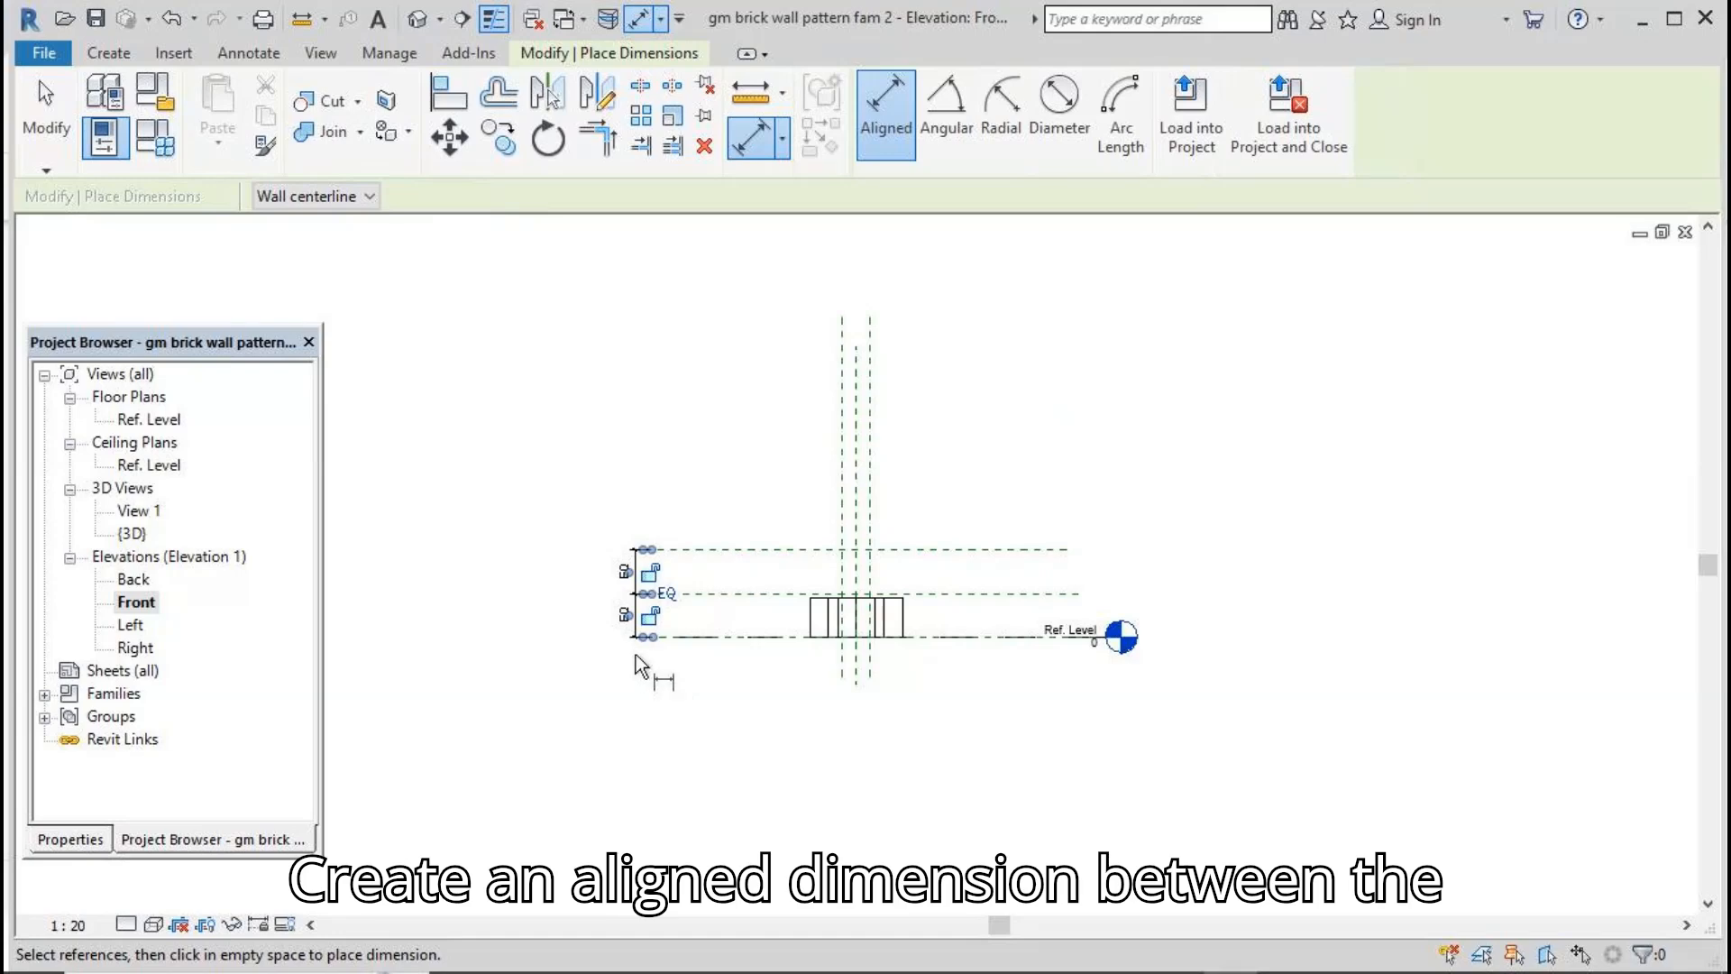
Step: Dimension the lower reference plane's height above the Ref. Level and label it with the ht parameter
scroll(640, 654, "up", 2)
left_click(689, 550)
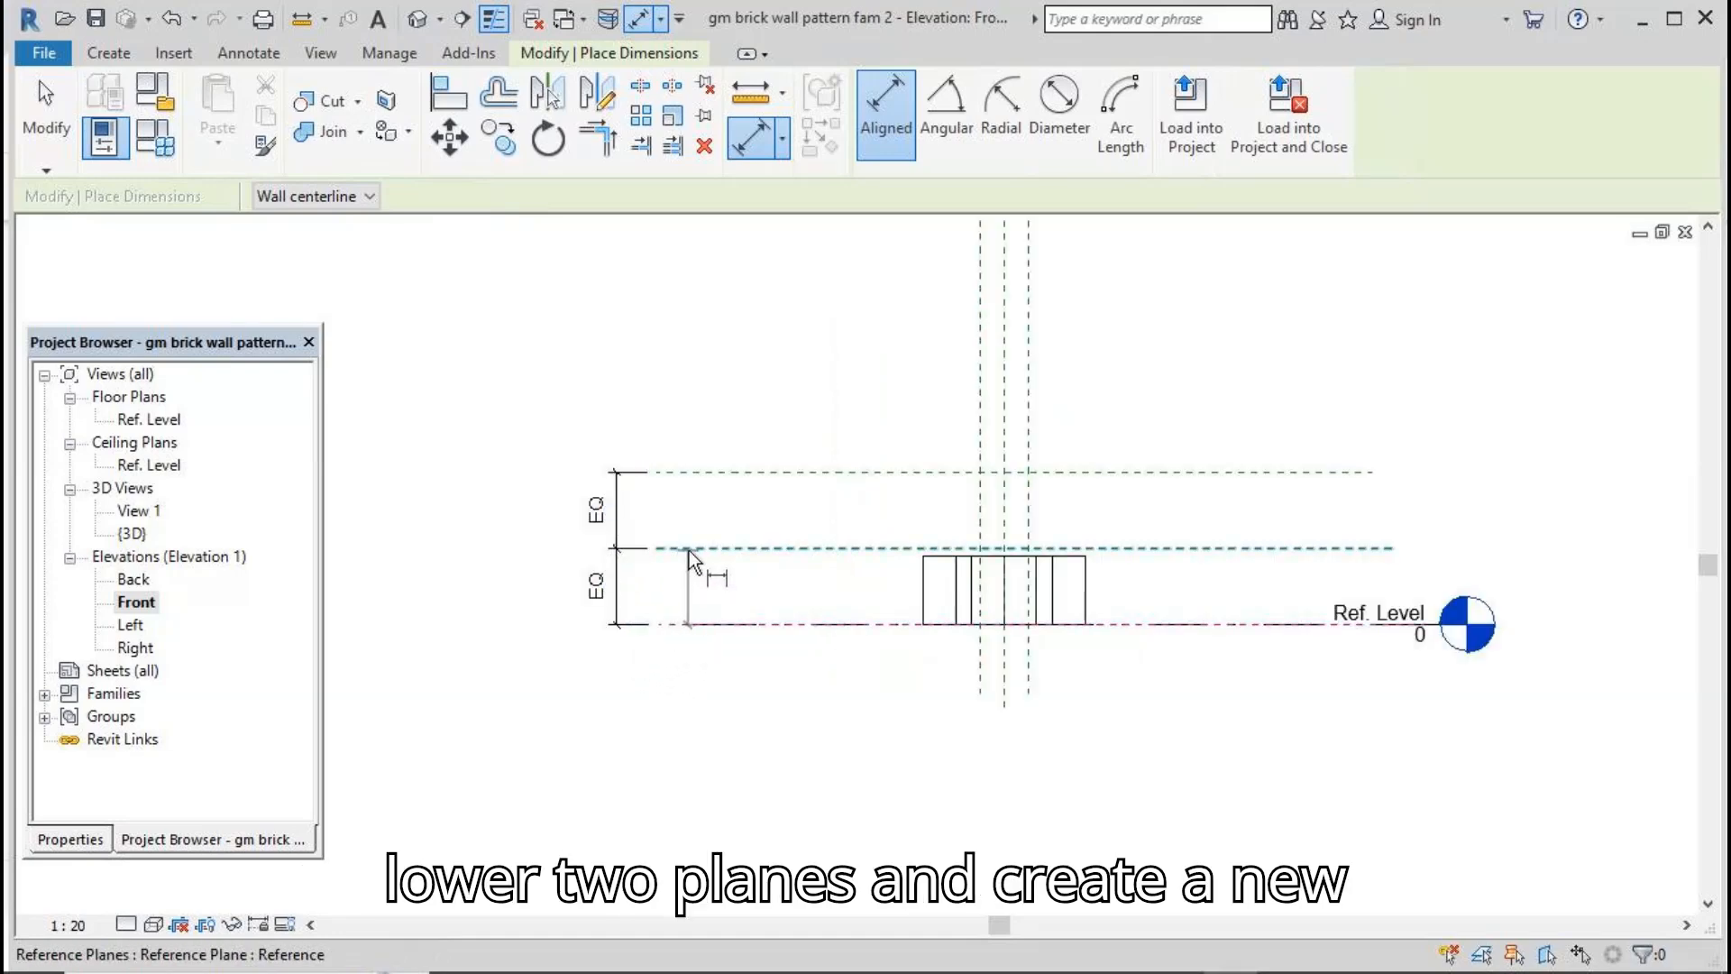
left_click(488, 452)
left_click(46, 112)
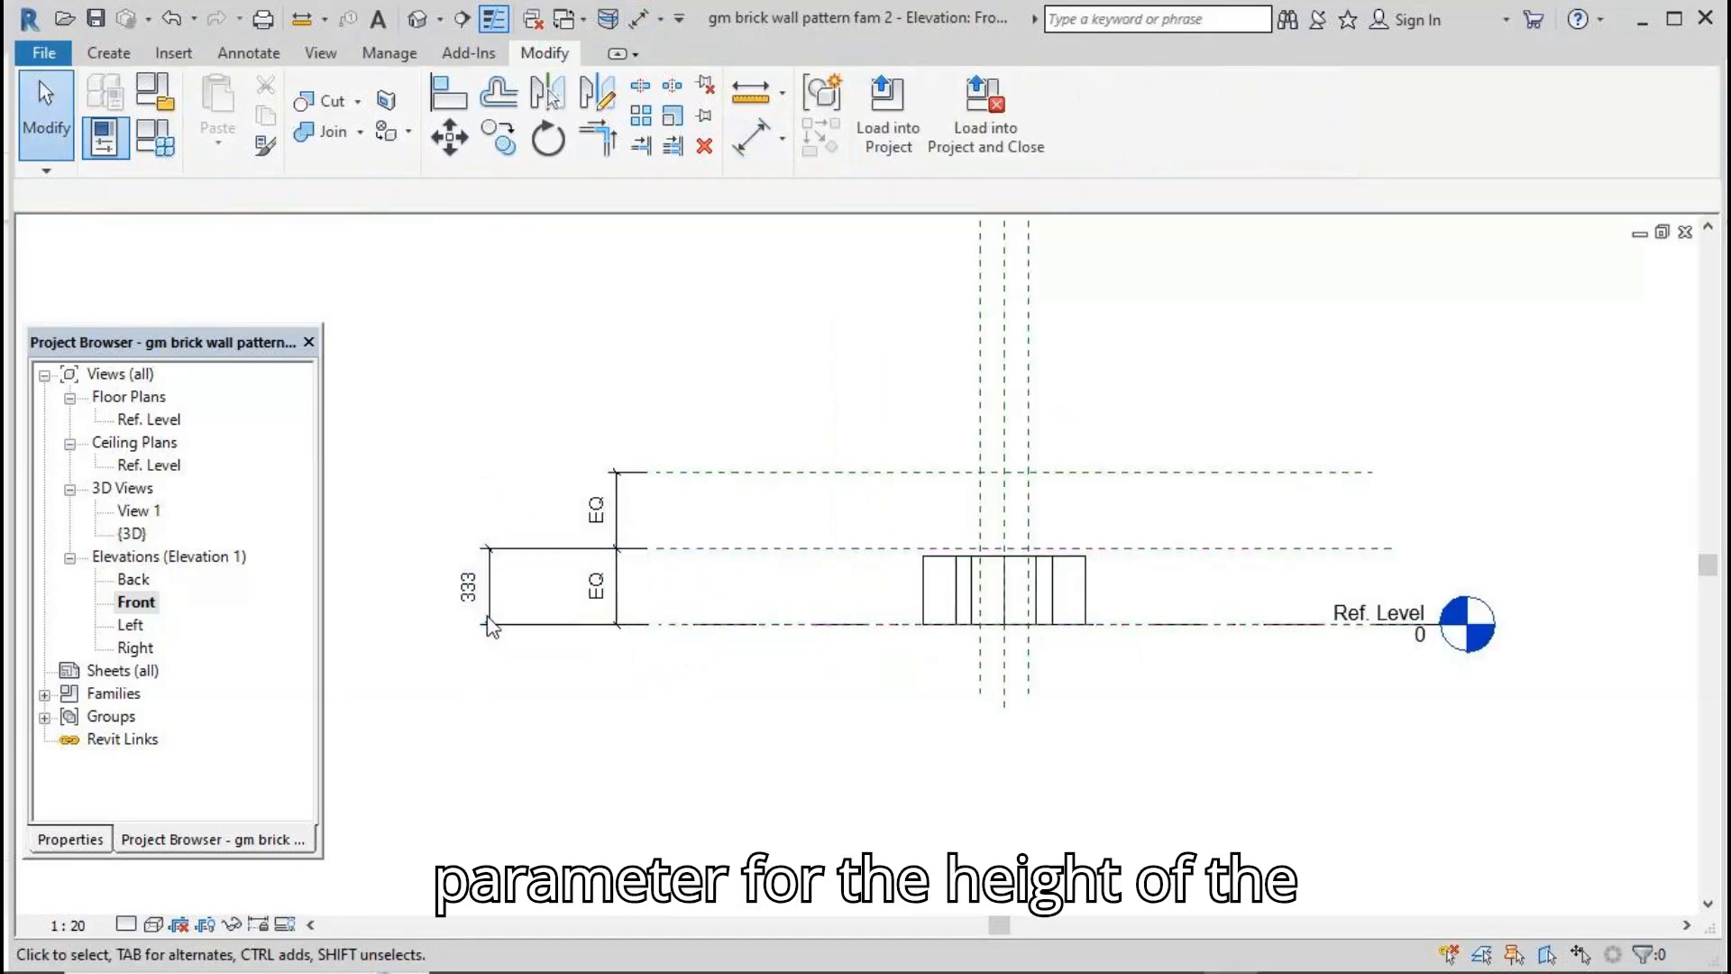
left_click(469, 586)
left_click(1103, 110)
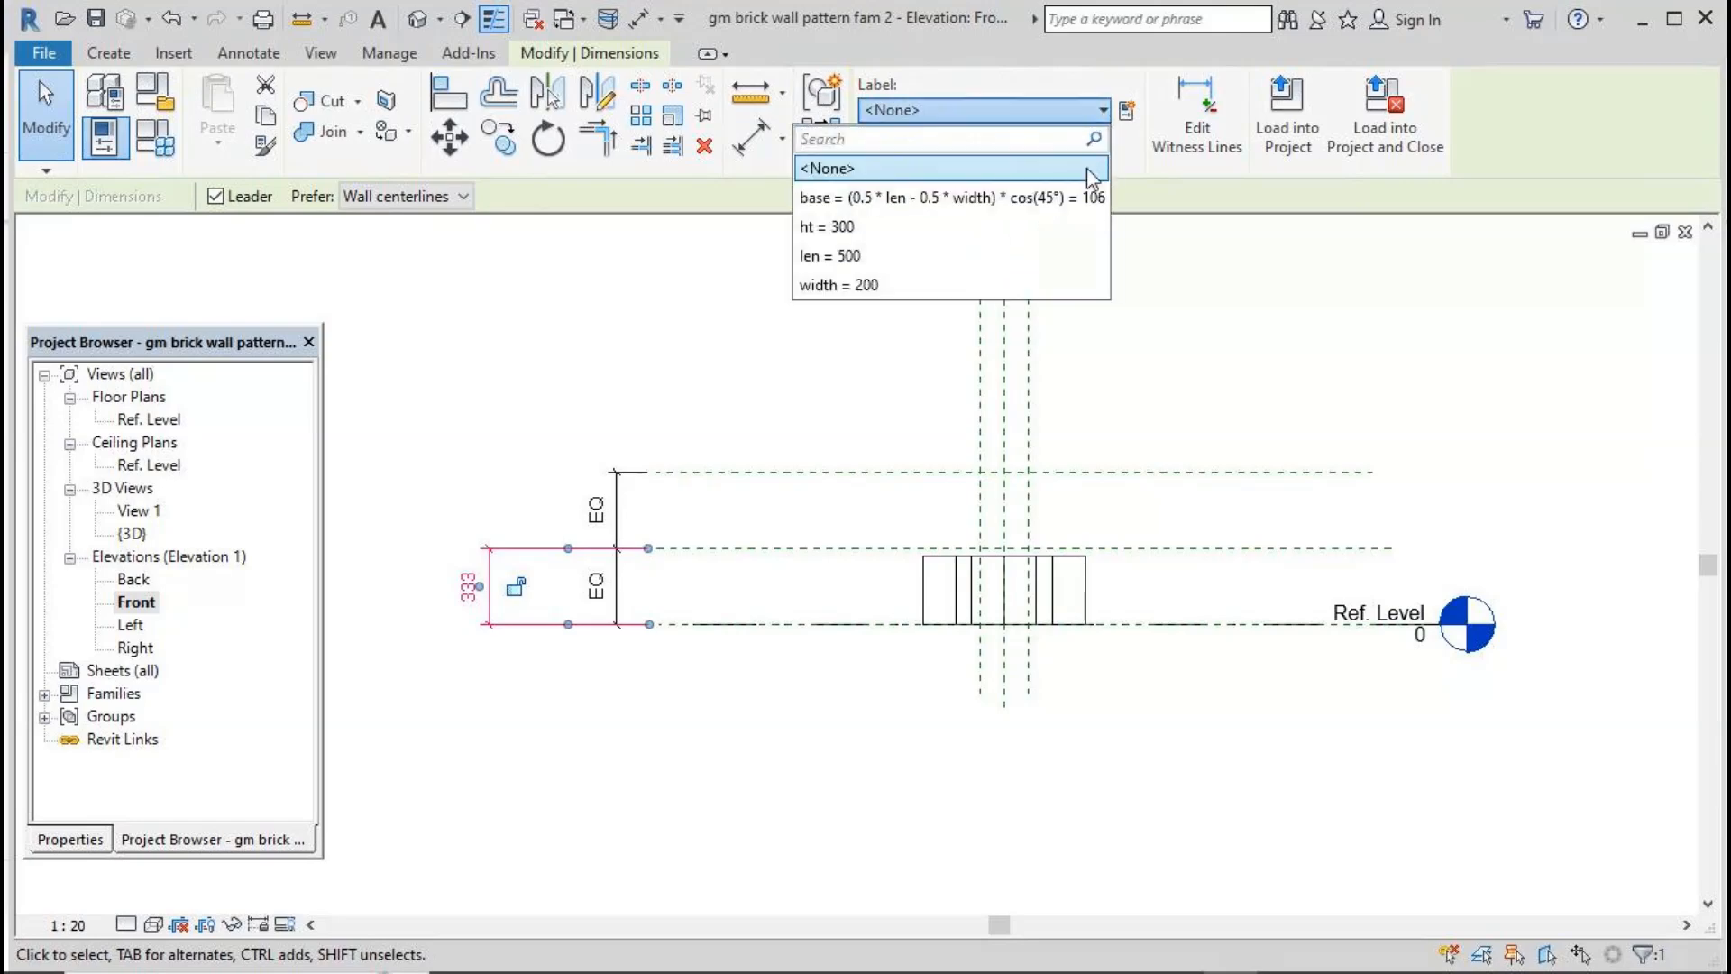
left_click(829, 225)
left_click(1070, 388)
Step: Unlock the left nested brick from the Ref. Level and nudge it upward toward the upper reference plane
scroll(644, 358, "down", 1)
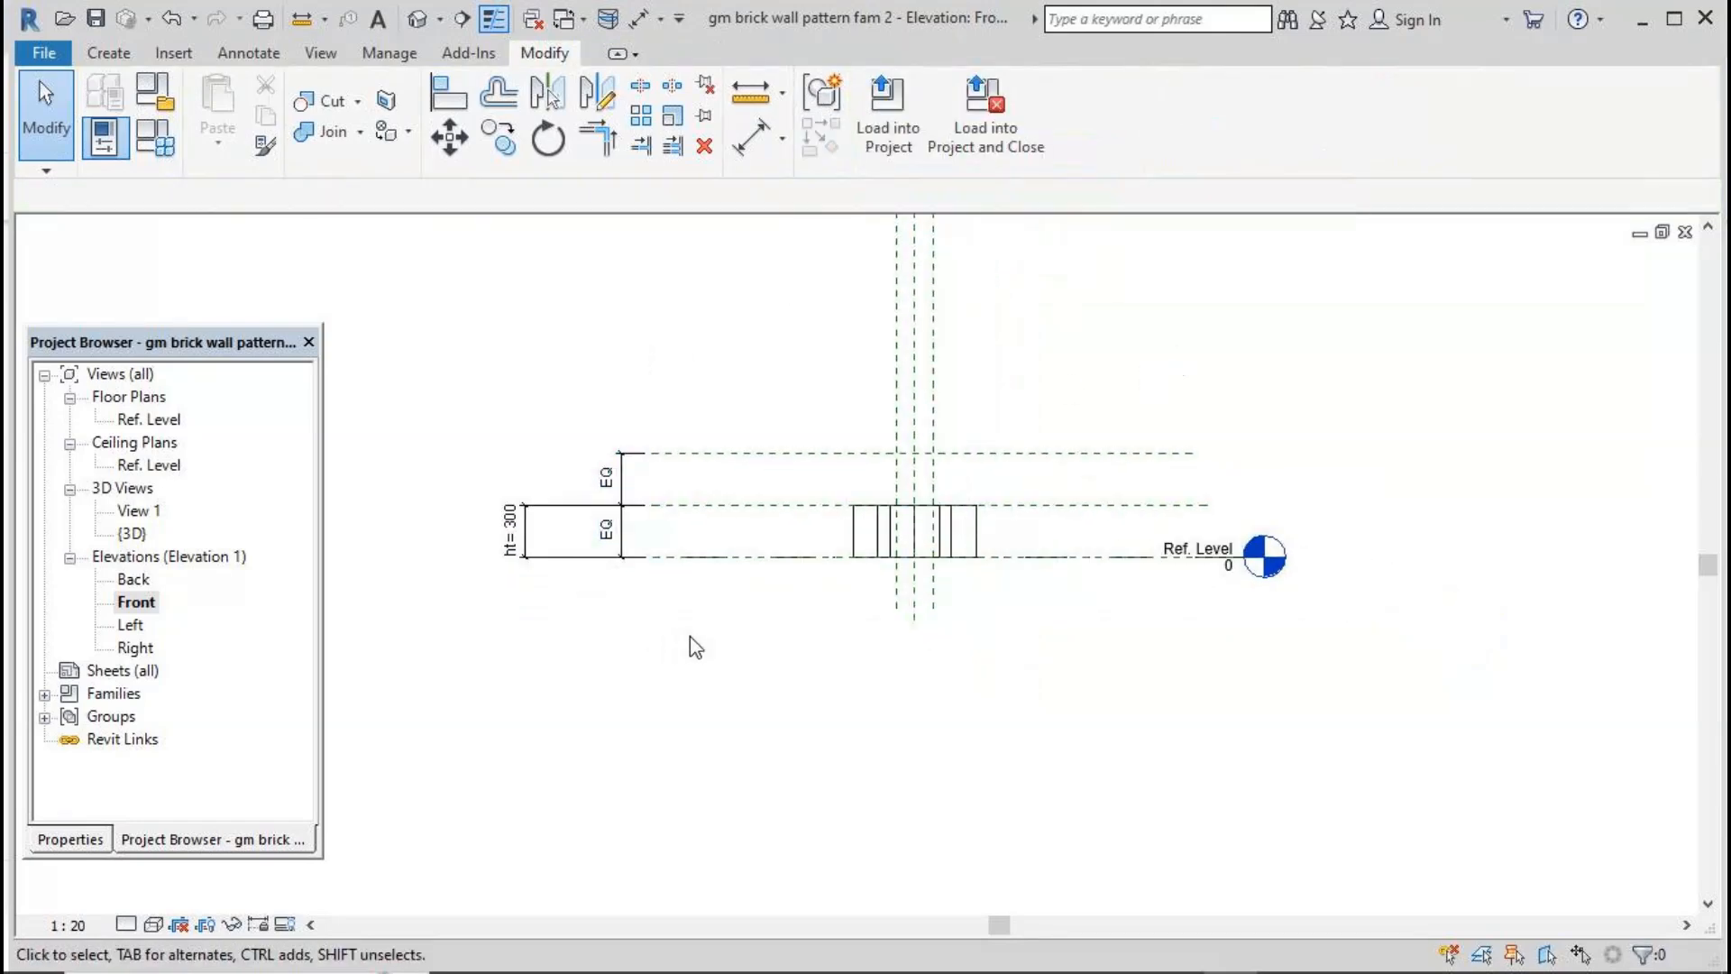
left_click(856, 559)
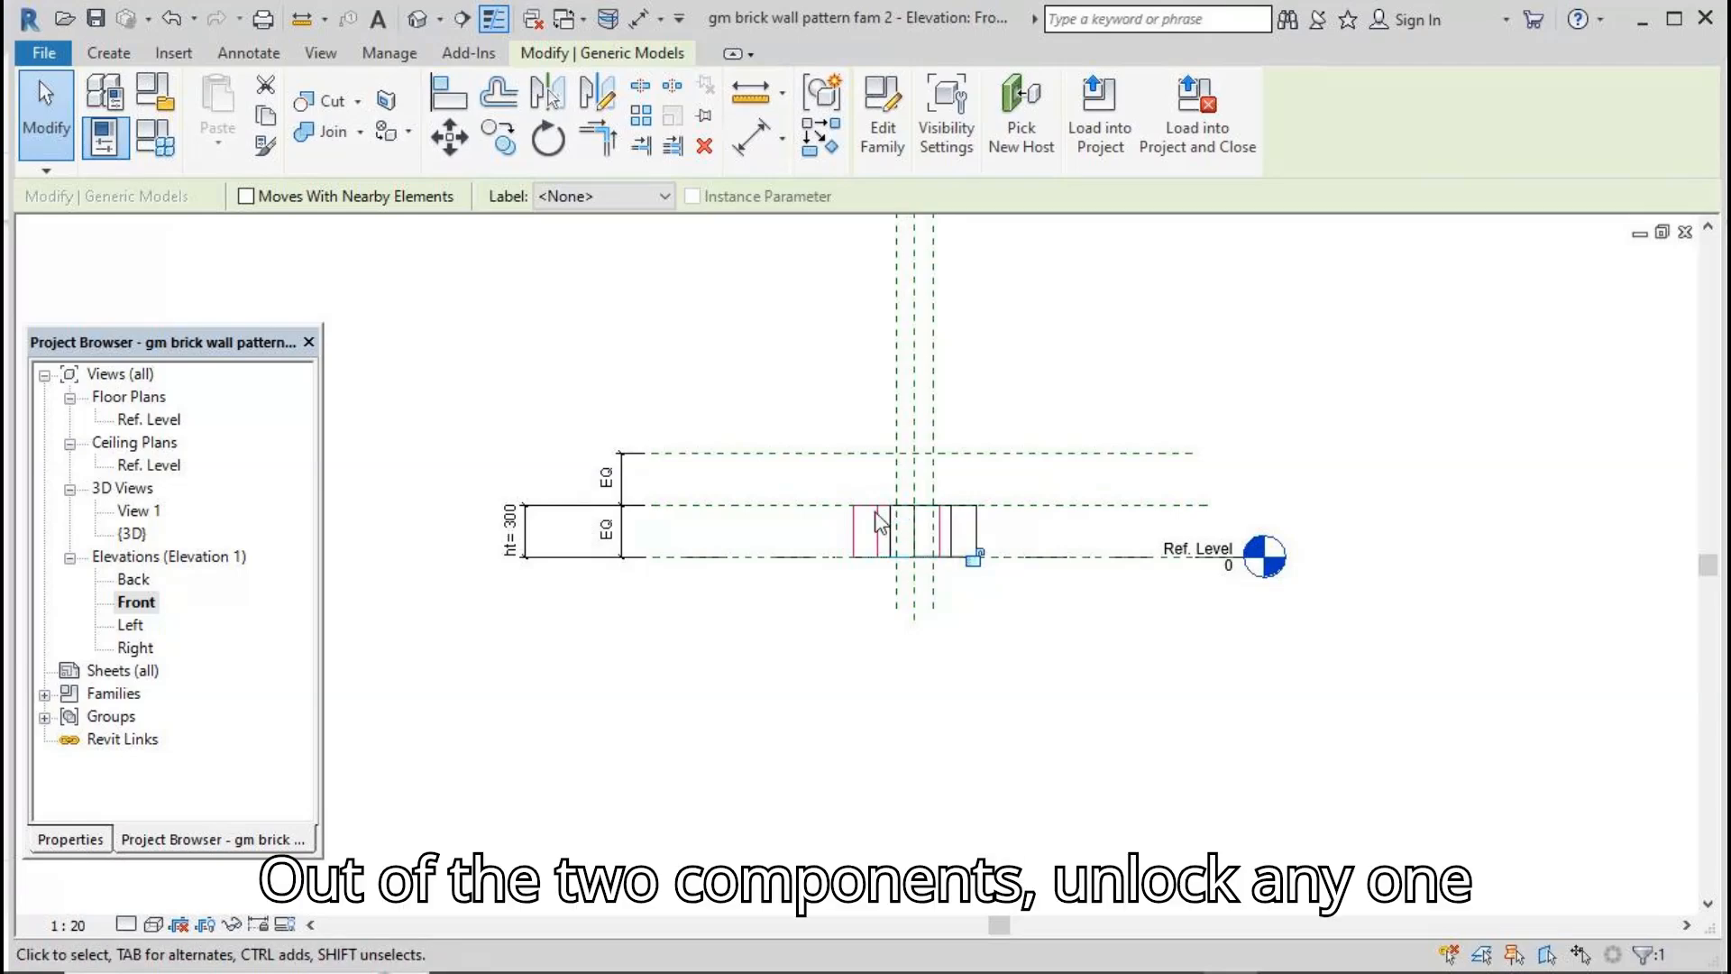
key("Up")
key("Up")
key("Up")
key("Up")
key("Up")
key("Up")
key("Up")
key("Up")
key("Up")
key("Up")
key("Up")
key("Up")
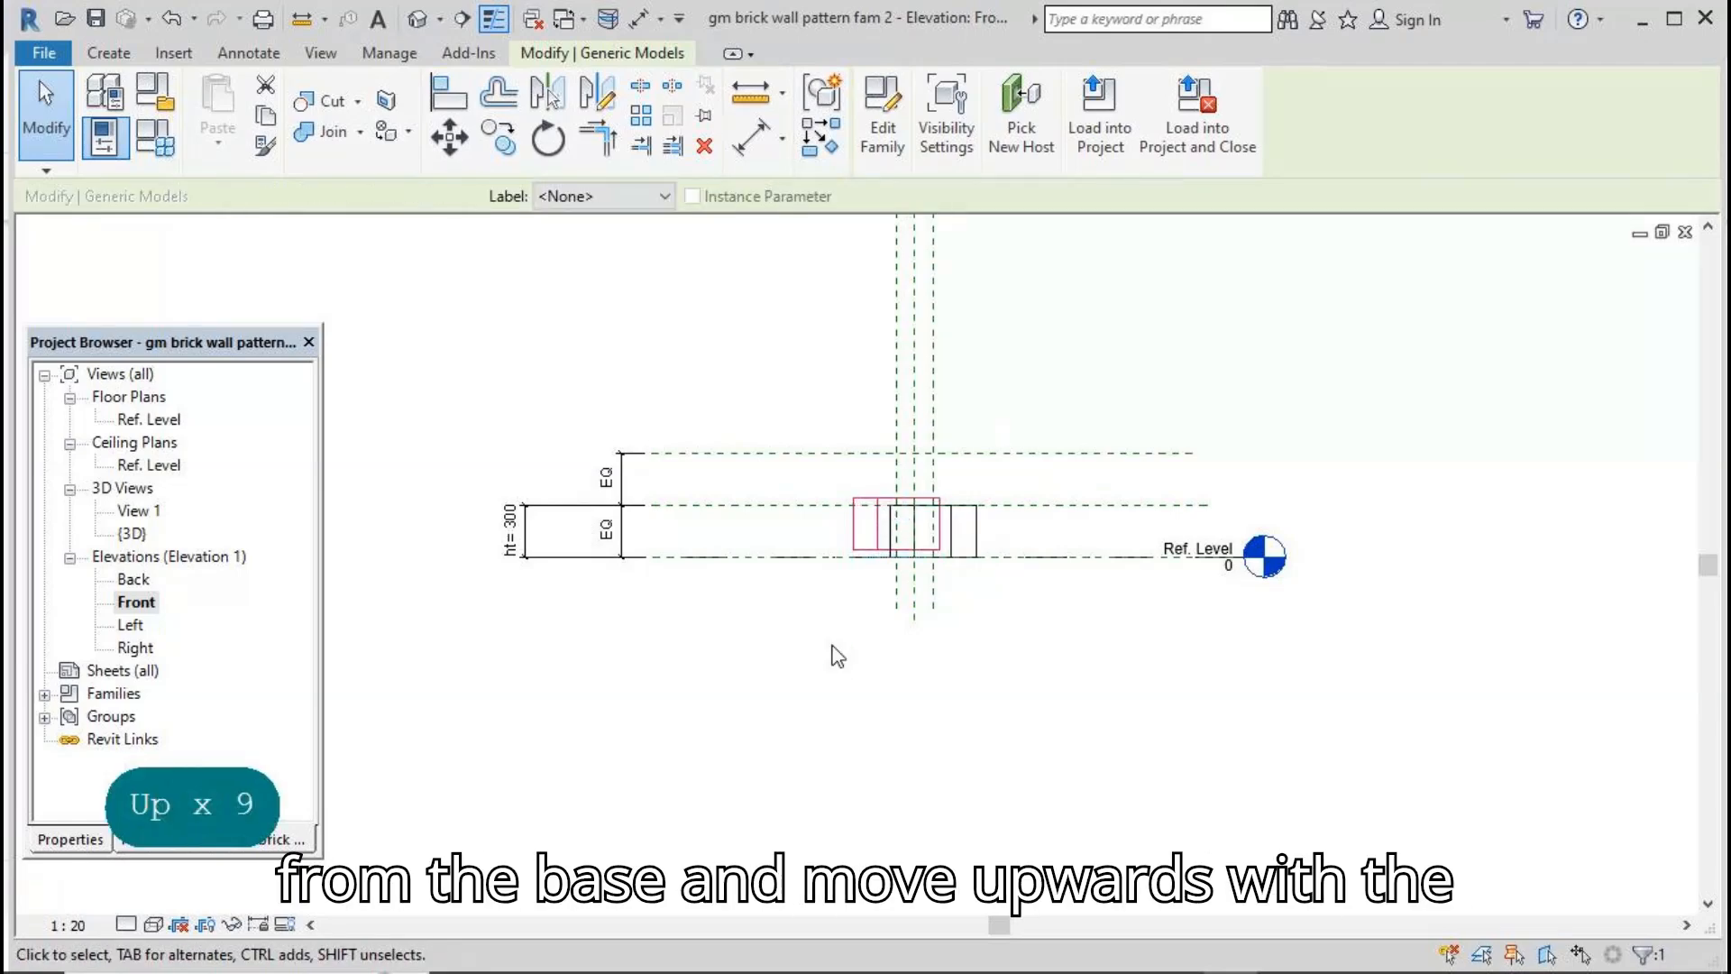
key("Up")
key("Up")
key("Up")
key("Up")
key("Up")
key("Up")
key("Up")
key("Up")
key("Up")
key("Up")
key("Up")
key("Up")
key("Up")
key("Up")
key("Up")
key("Up")
key("Up")
key("Up")
key("Up")
key("Up")
key("Up")
key("Up")
key("Up")
key("Up")
key("Up")
key("Up")
key("Up")
key("Up")
key("Up")
key("Up")
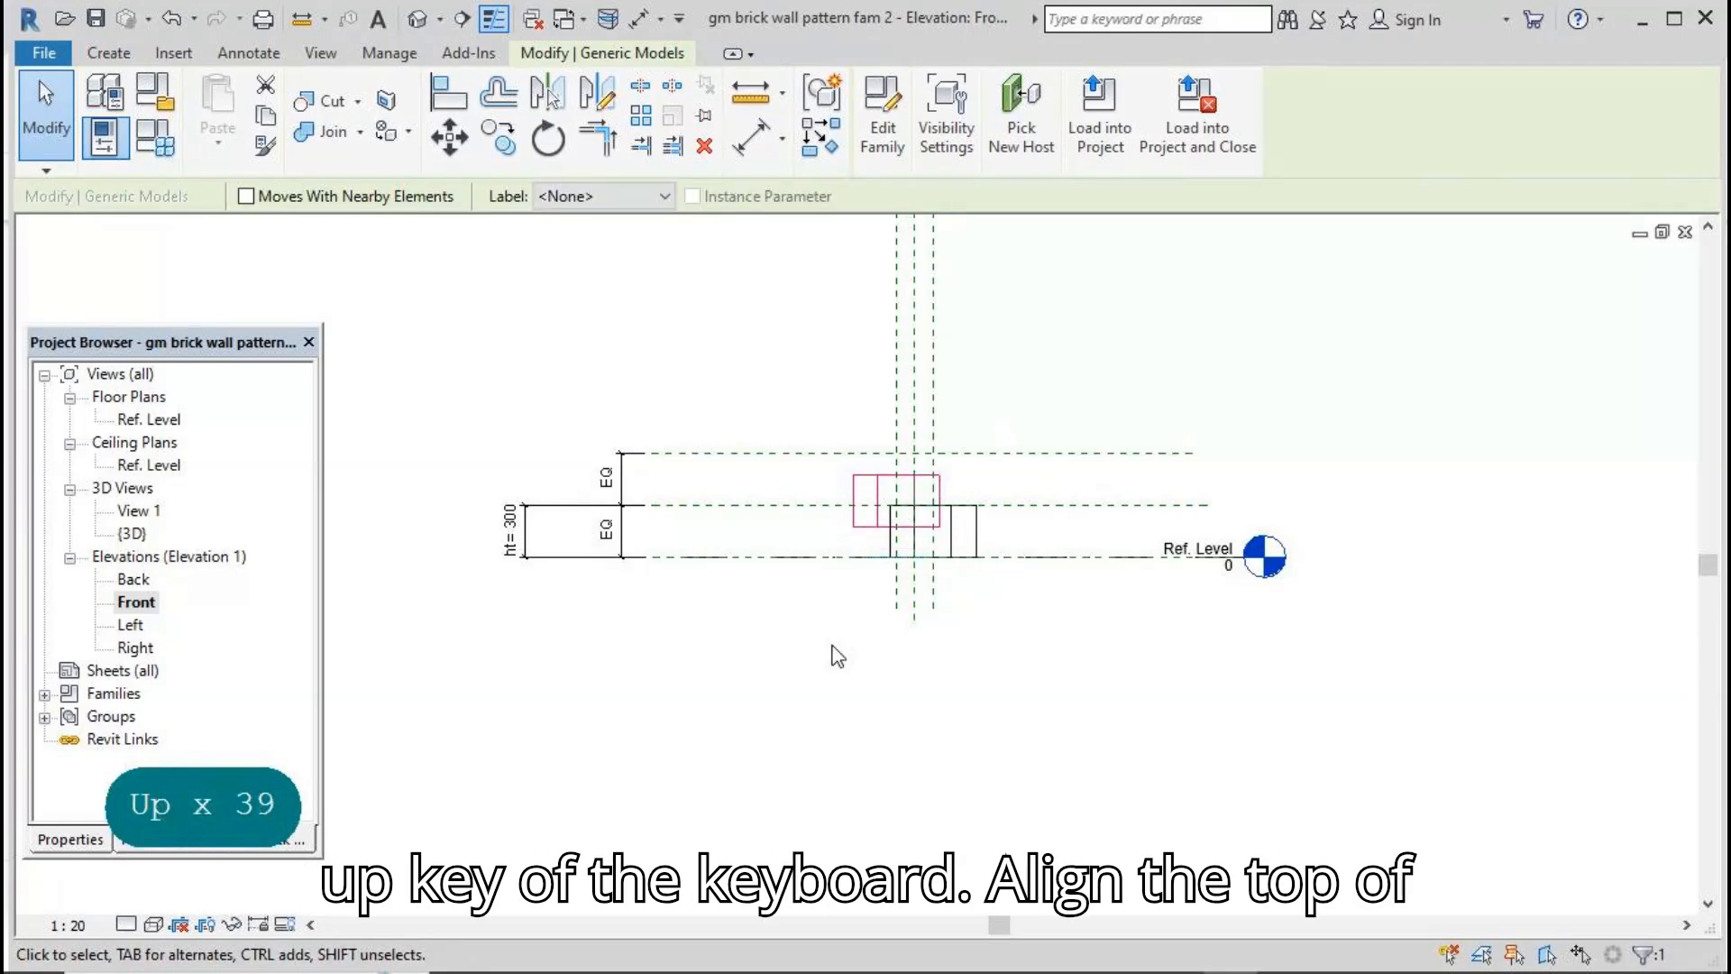
Step: Align and lock the raised brick's top to the upper reference plane and its bottom to the middle reference plane
left_click(450, 79)
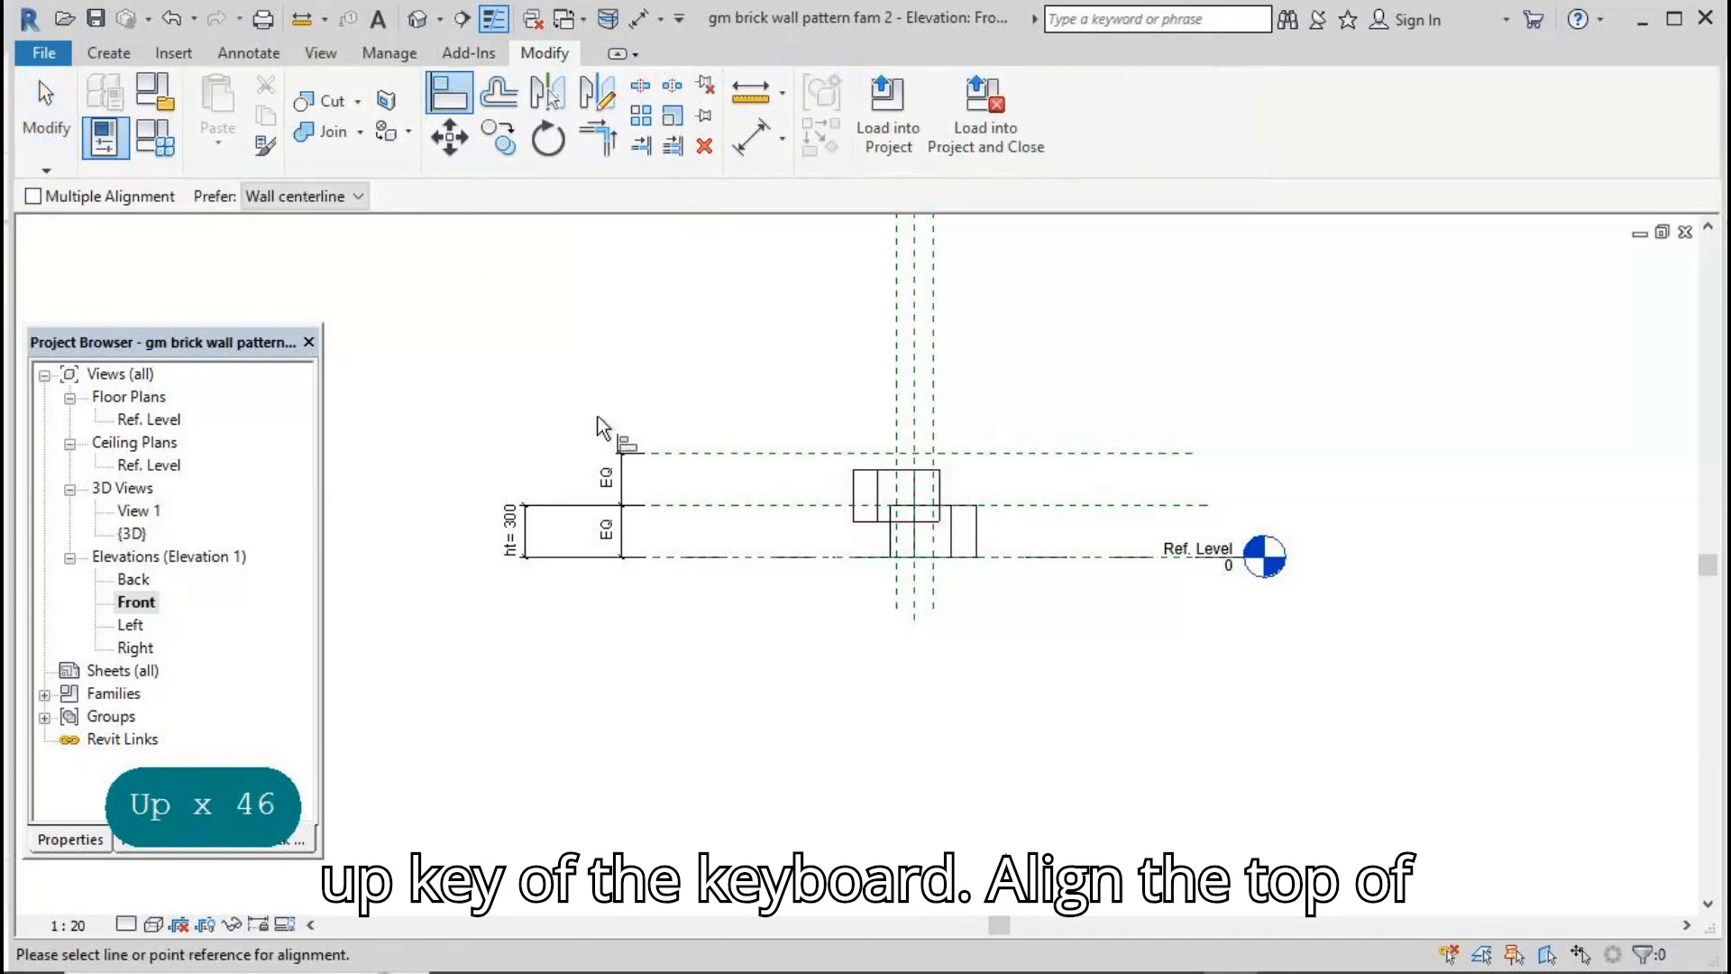
left_click(809, 454)
left_click(890, 471)
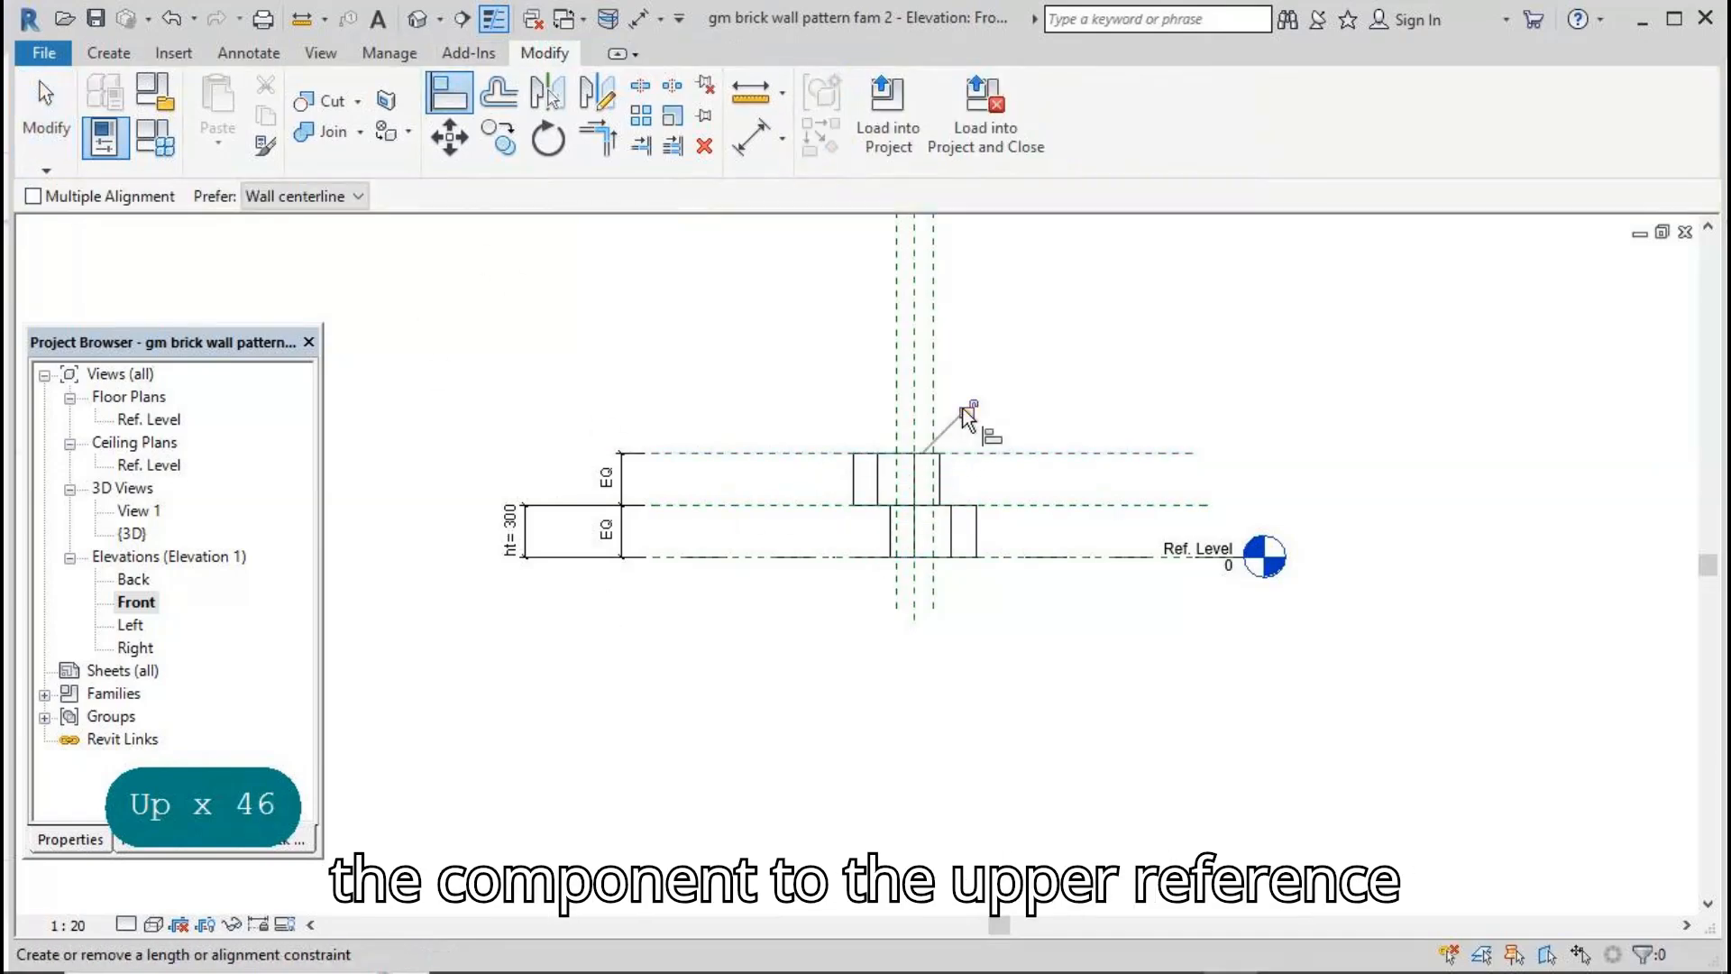
left_click(789, 515)
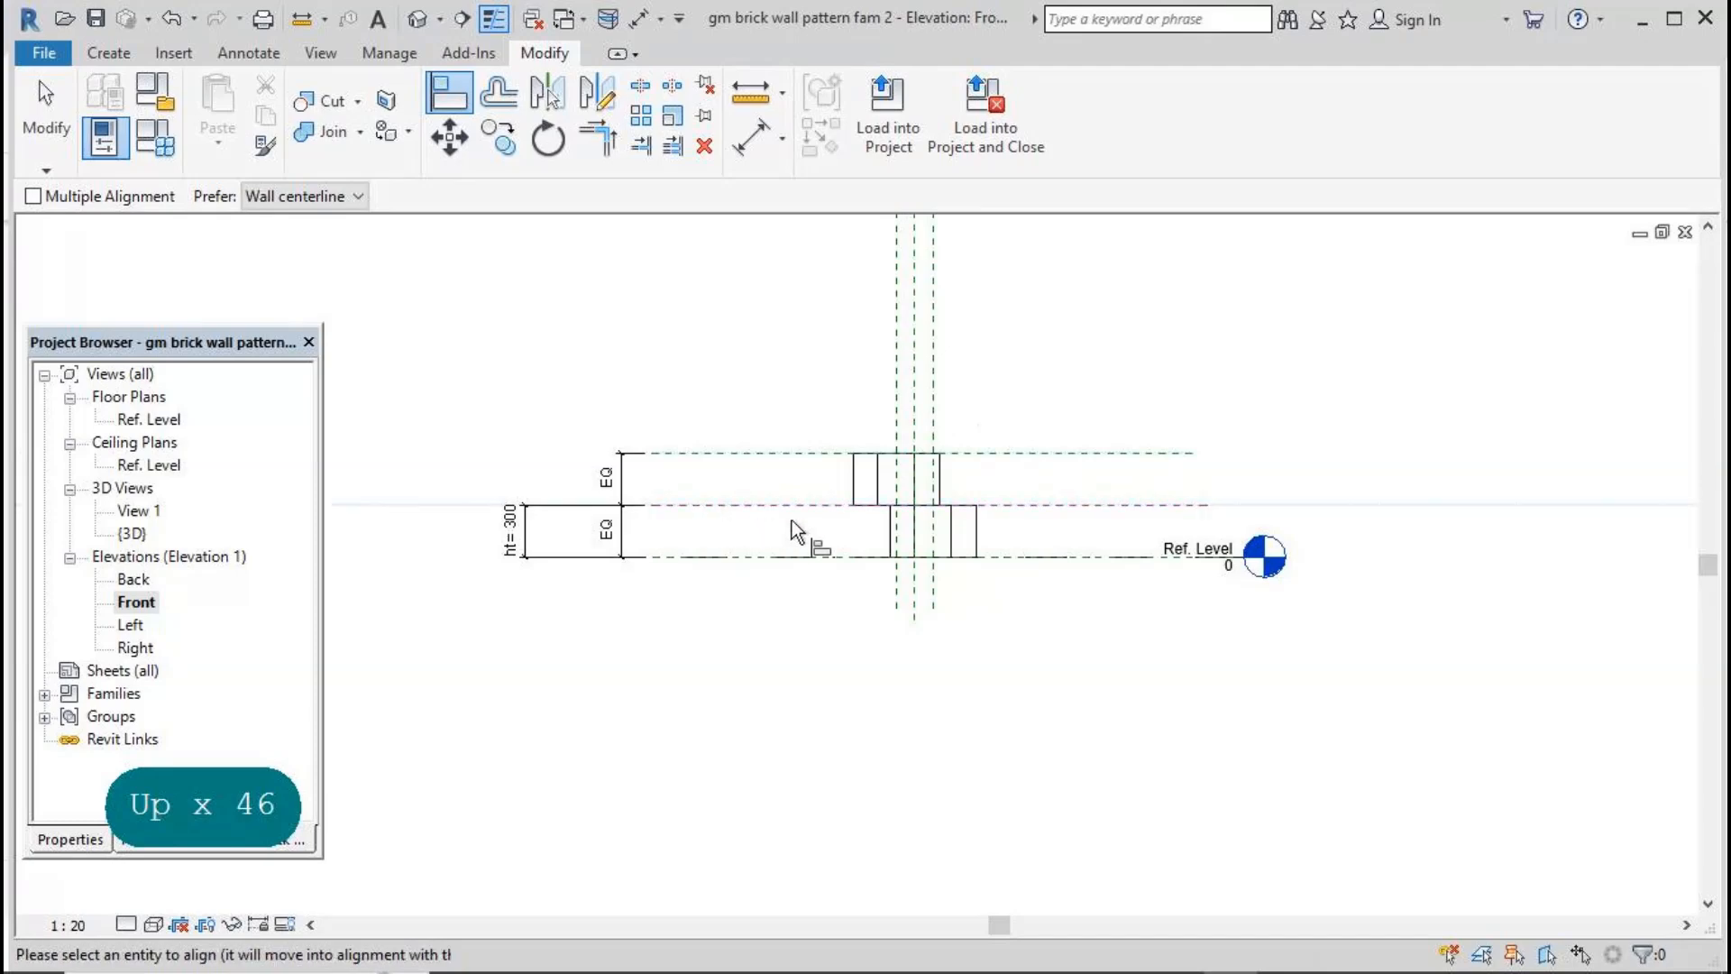
left_click(867, 505)
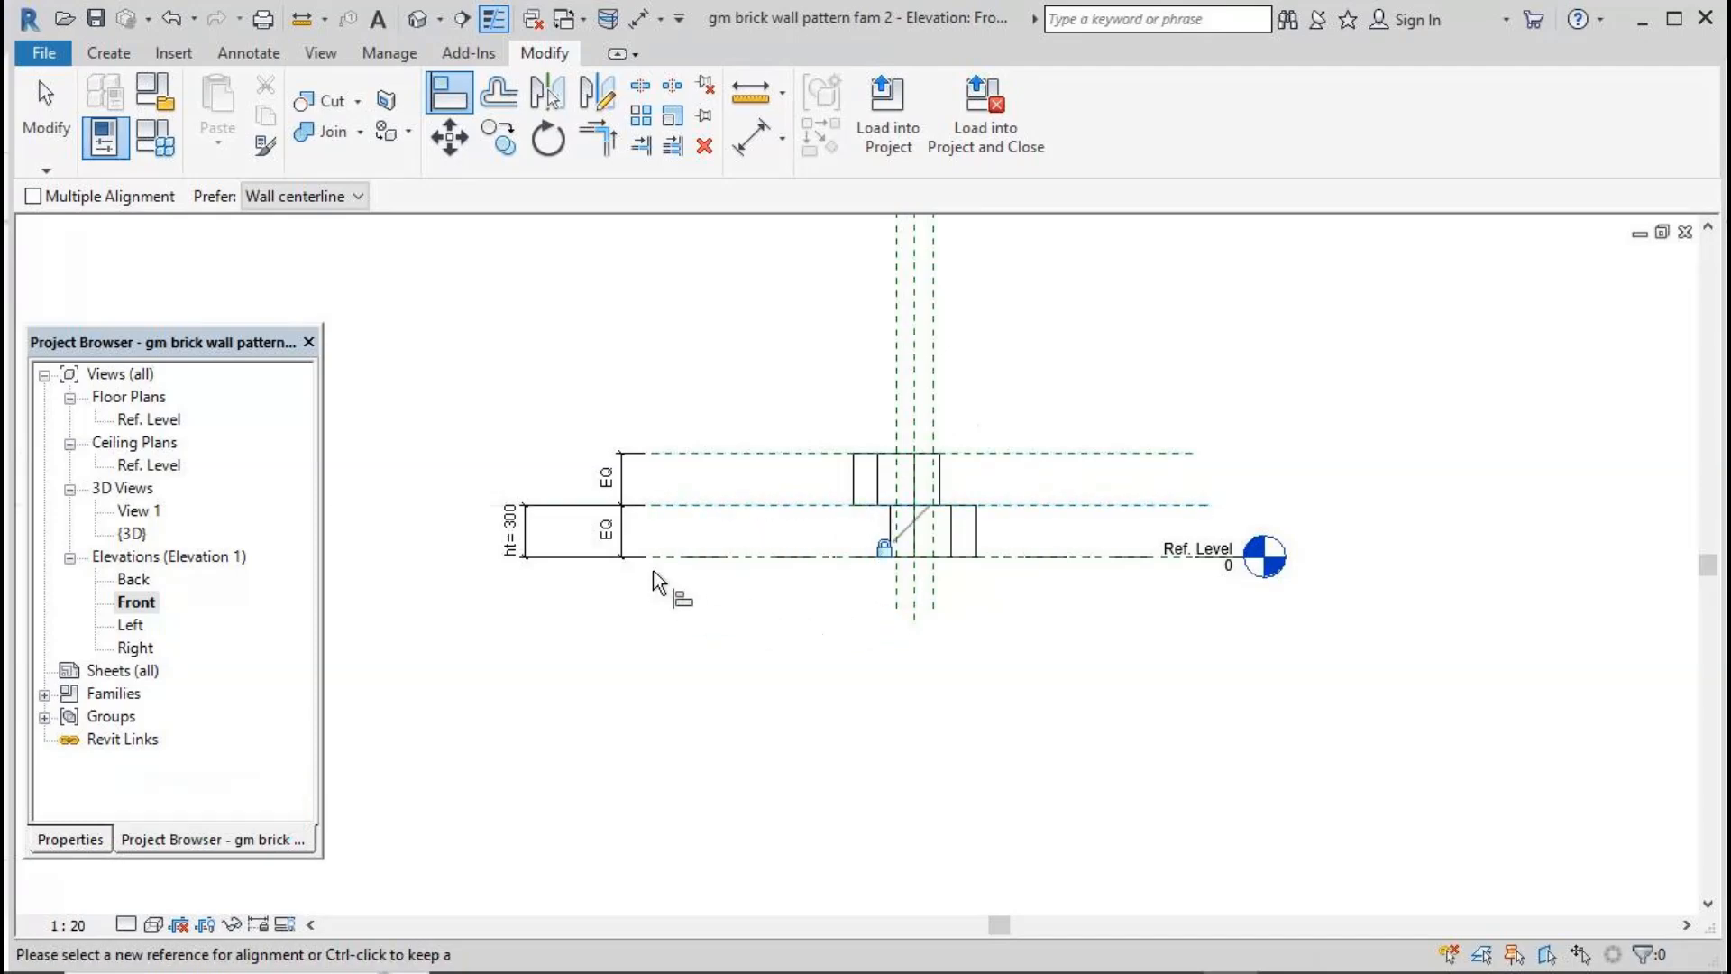
Step: Align and lock the lower right brick's top to the middle reference plane
left_click(720, 506)
left_click(972, 510)
left_click(33, 103)
Step: In the Ref. Level floor plan, flex the family by setting len to 700 and width to 300
scroll(705, 673, "down", 2)
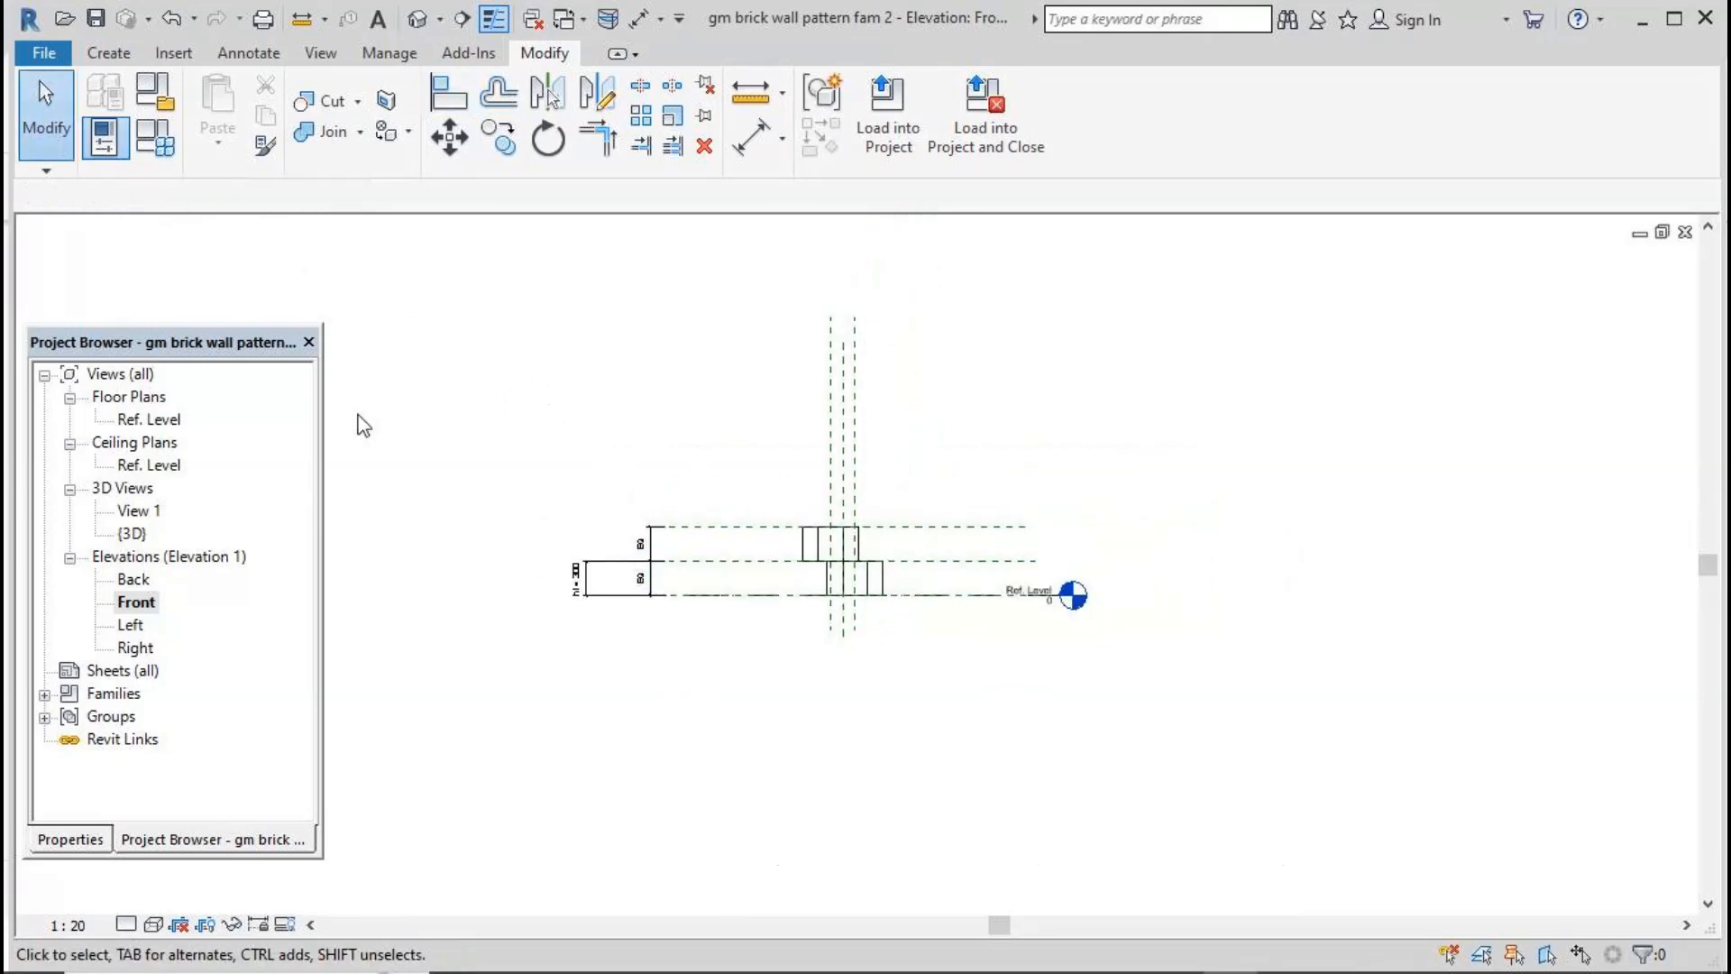
left_click(172, 422)
double_click(174, 430)
scroll(505, 442, "down", 3)
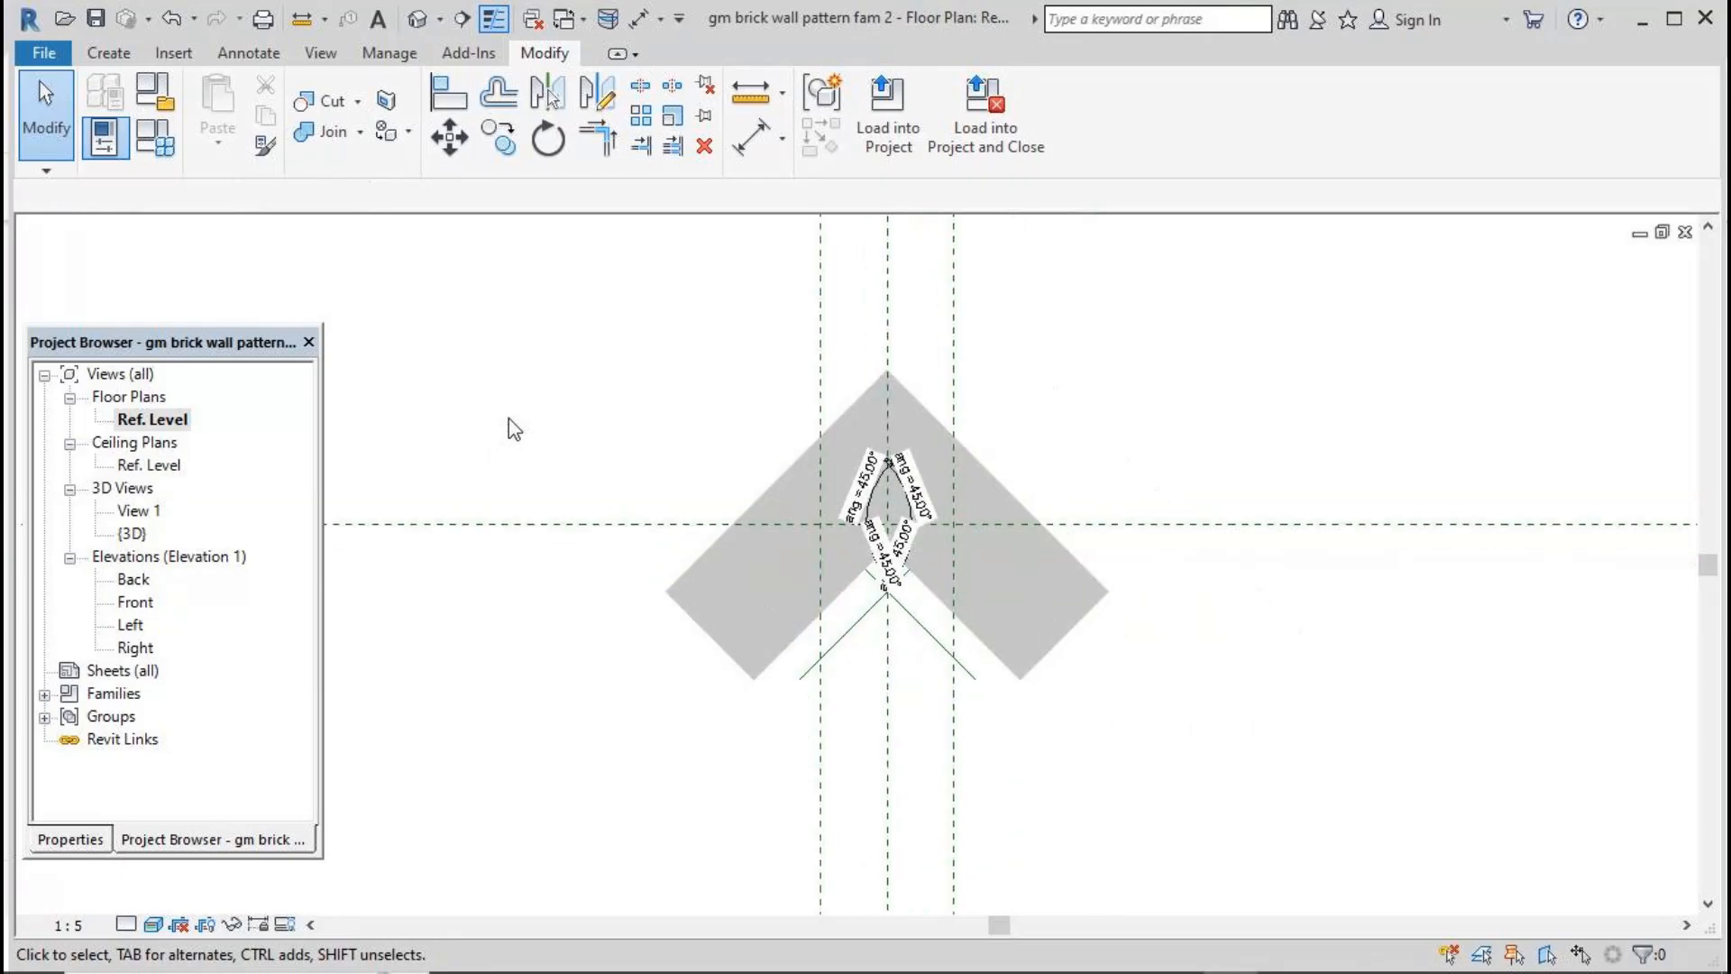
left_click(155, 137)
left_click(270, 433)
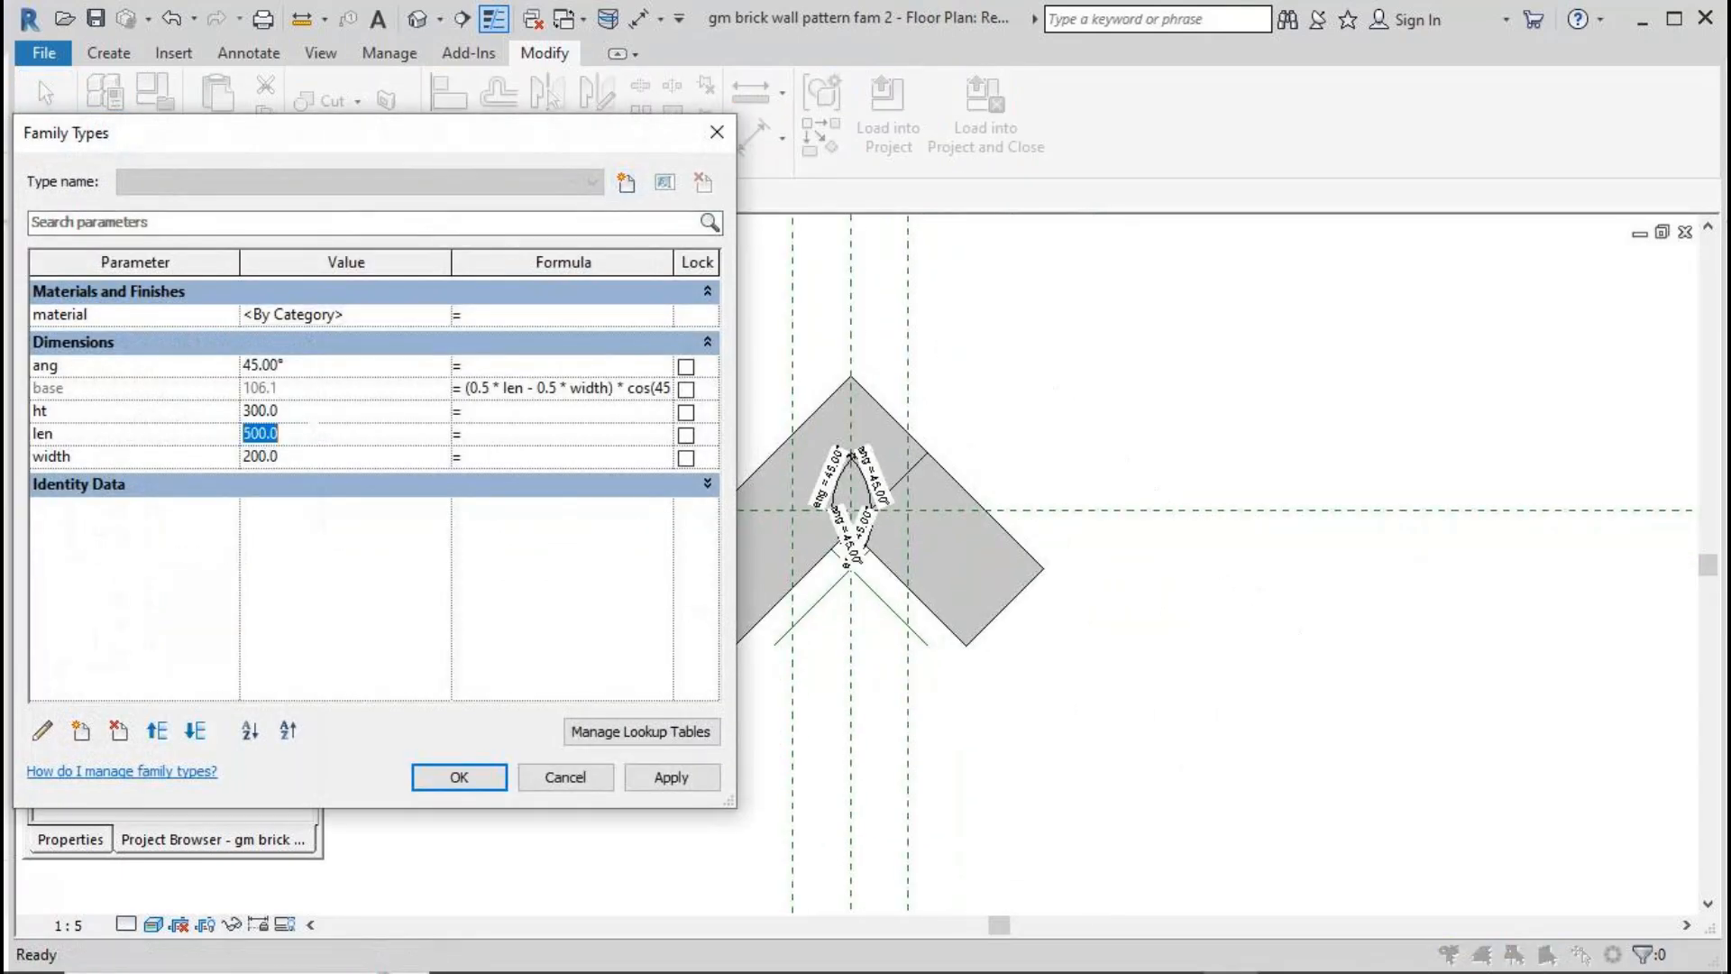
type("700")
left_click(338, 461)
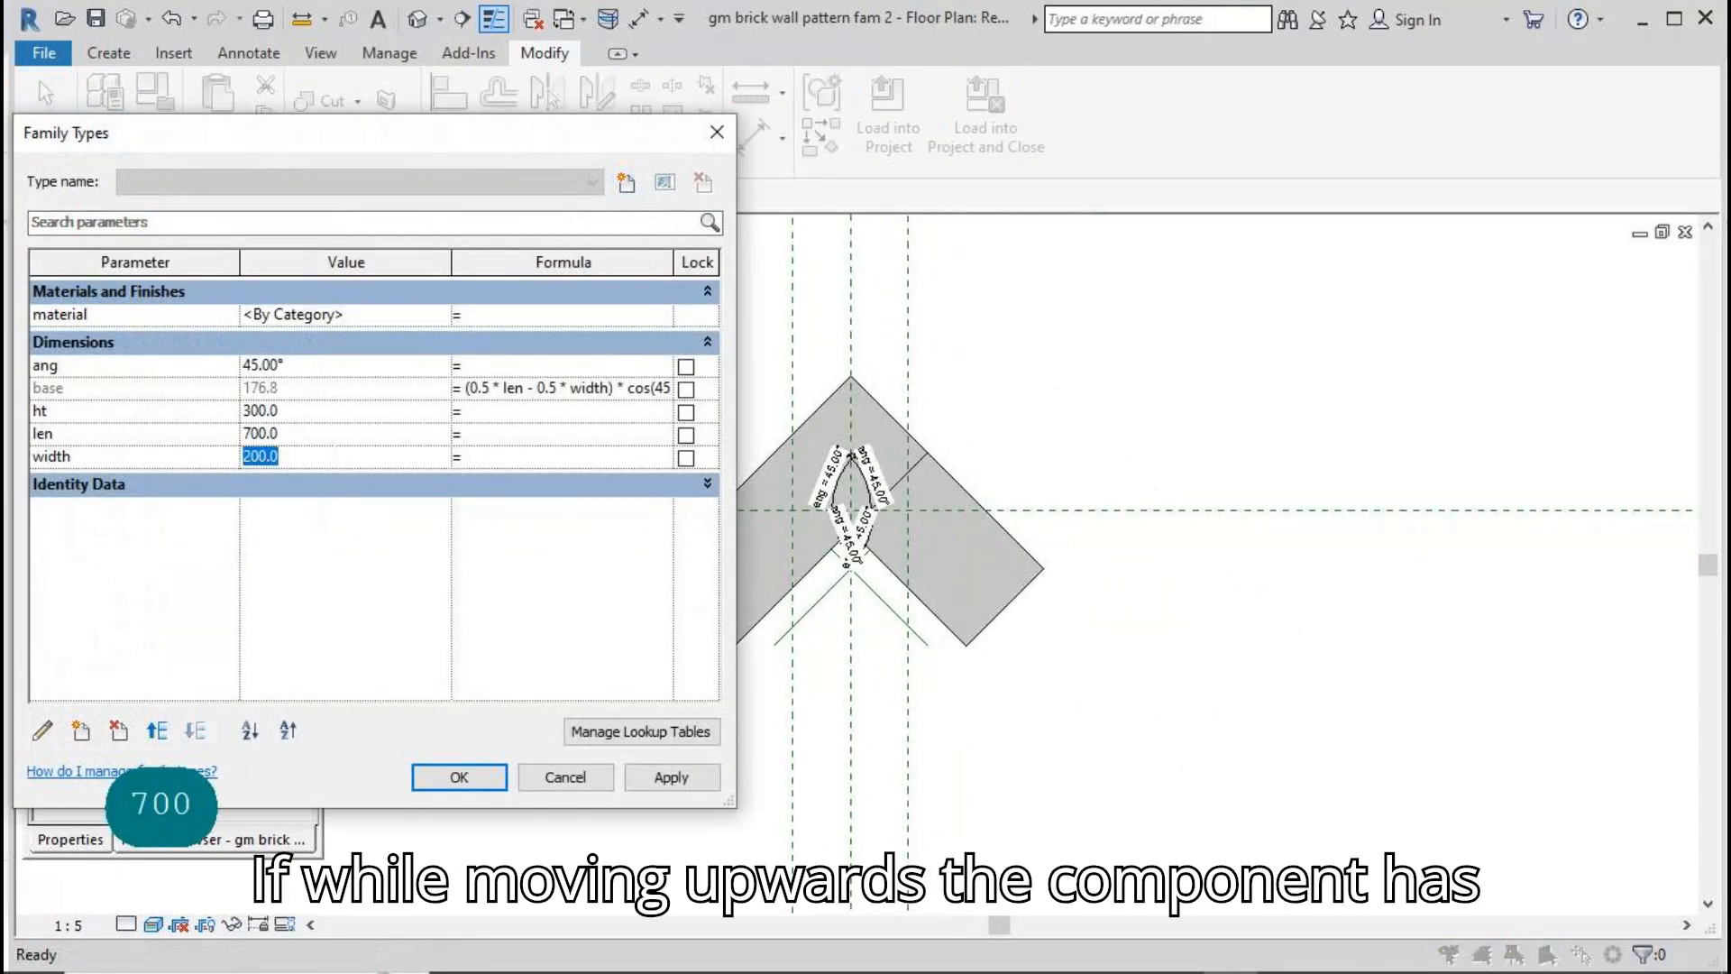
type("300")
left_click(667, 777)
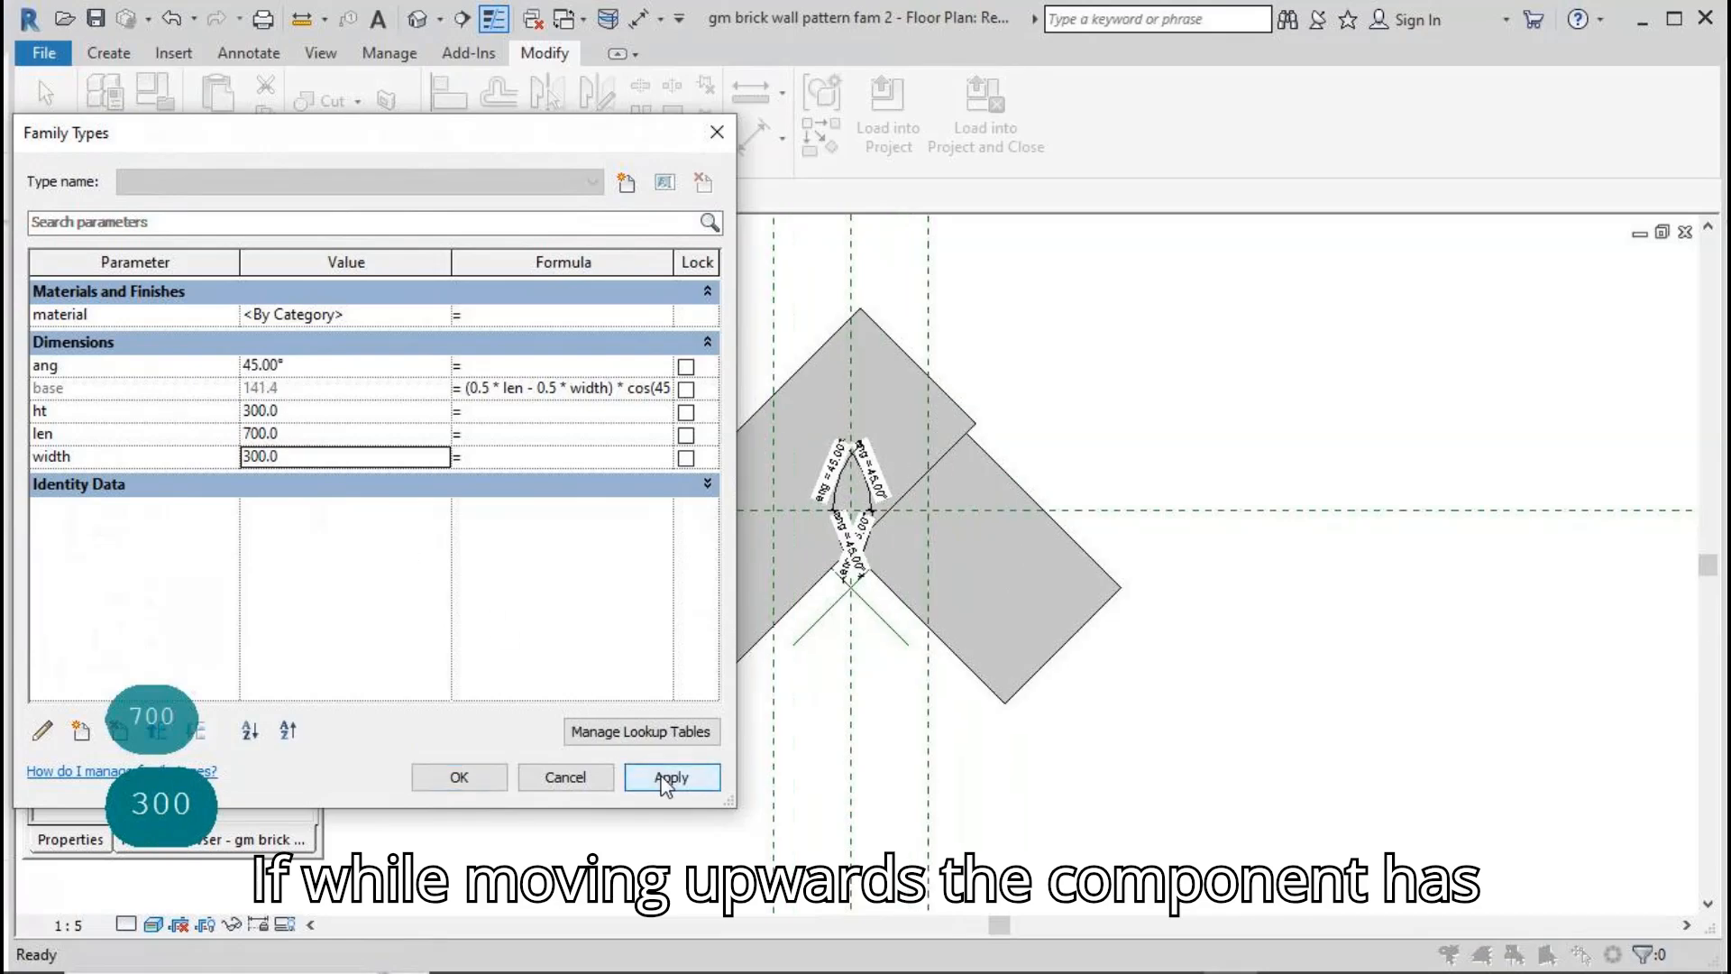
left_click(459, 777)
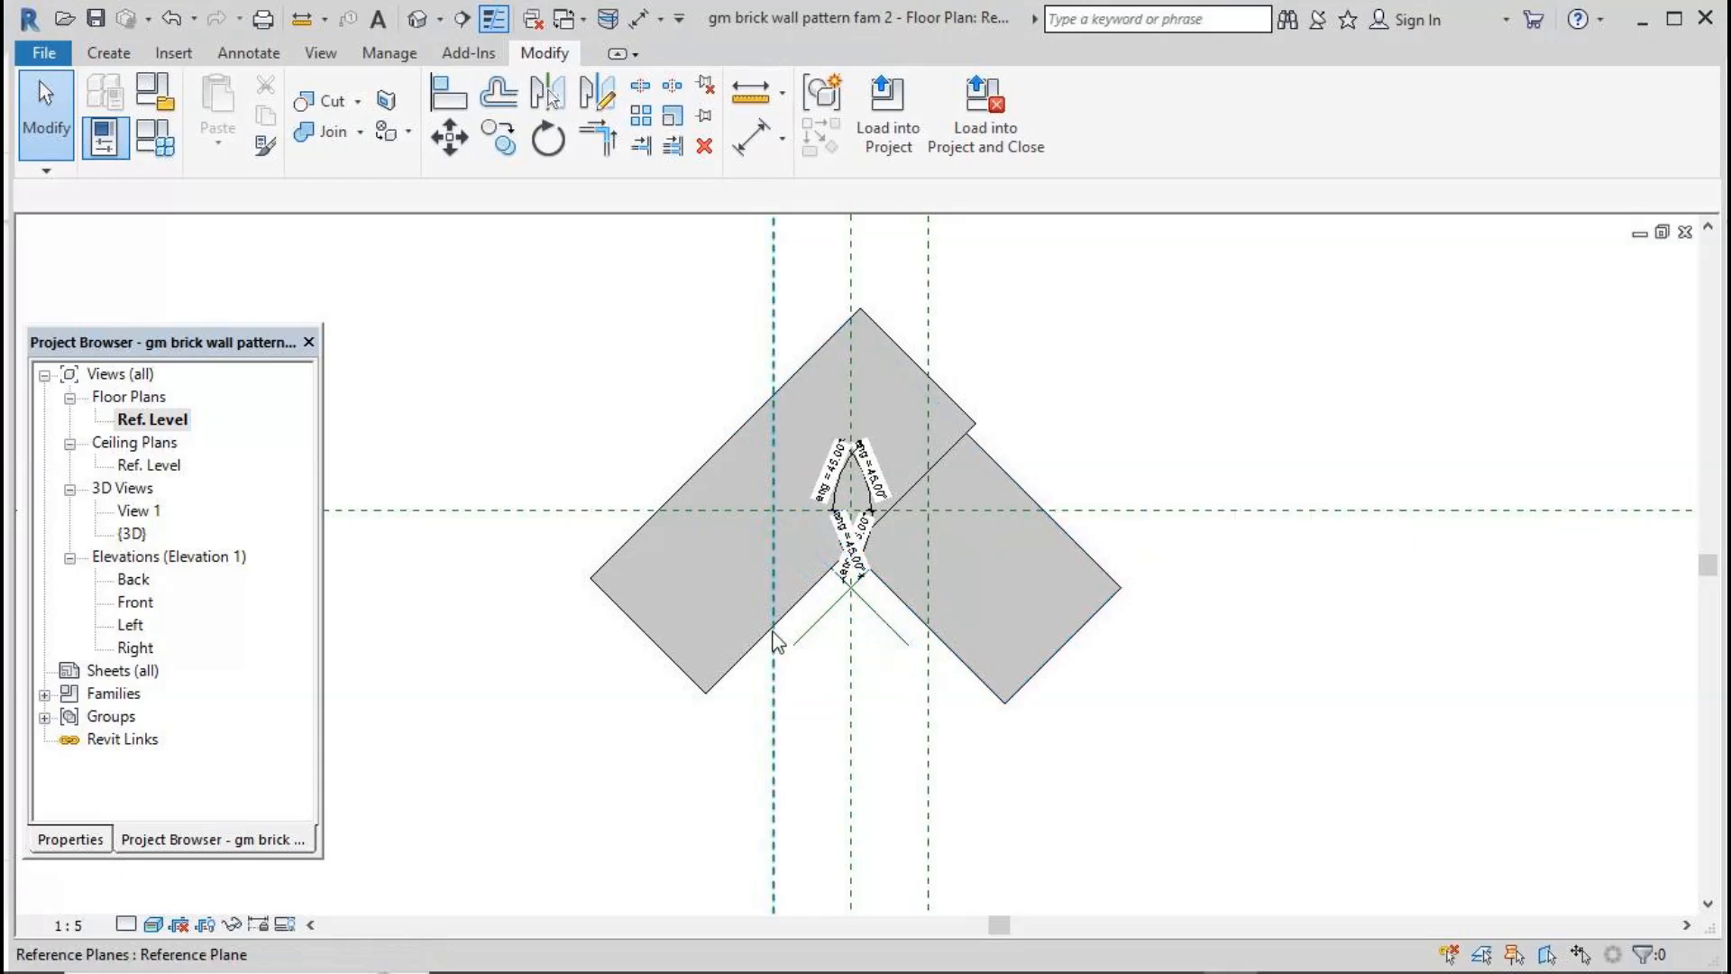
Step: Realign the left brick's centre to the perpendicular angled reference line and lock the alignment
left_click(448, 93)
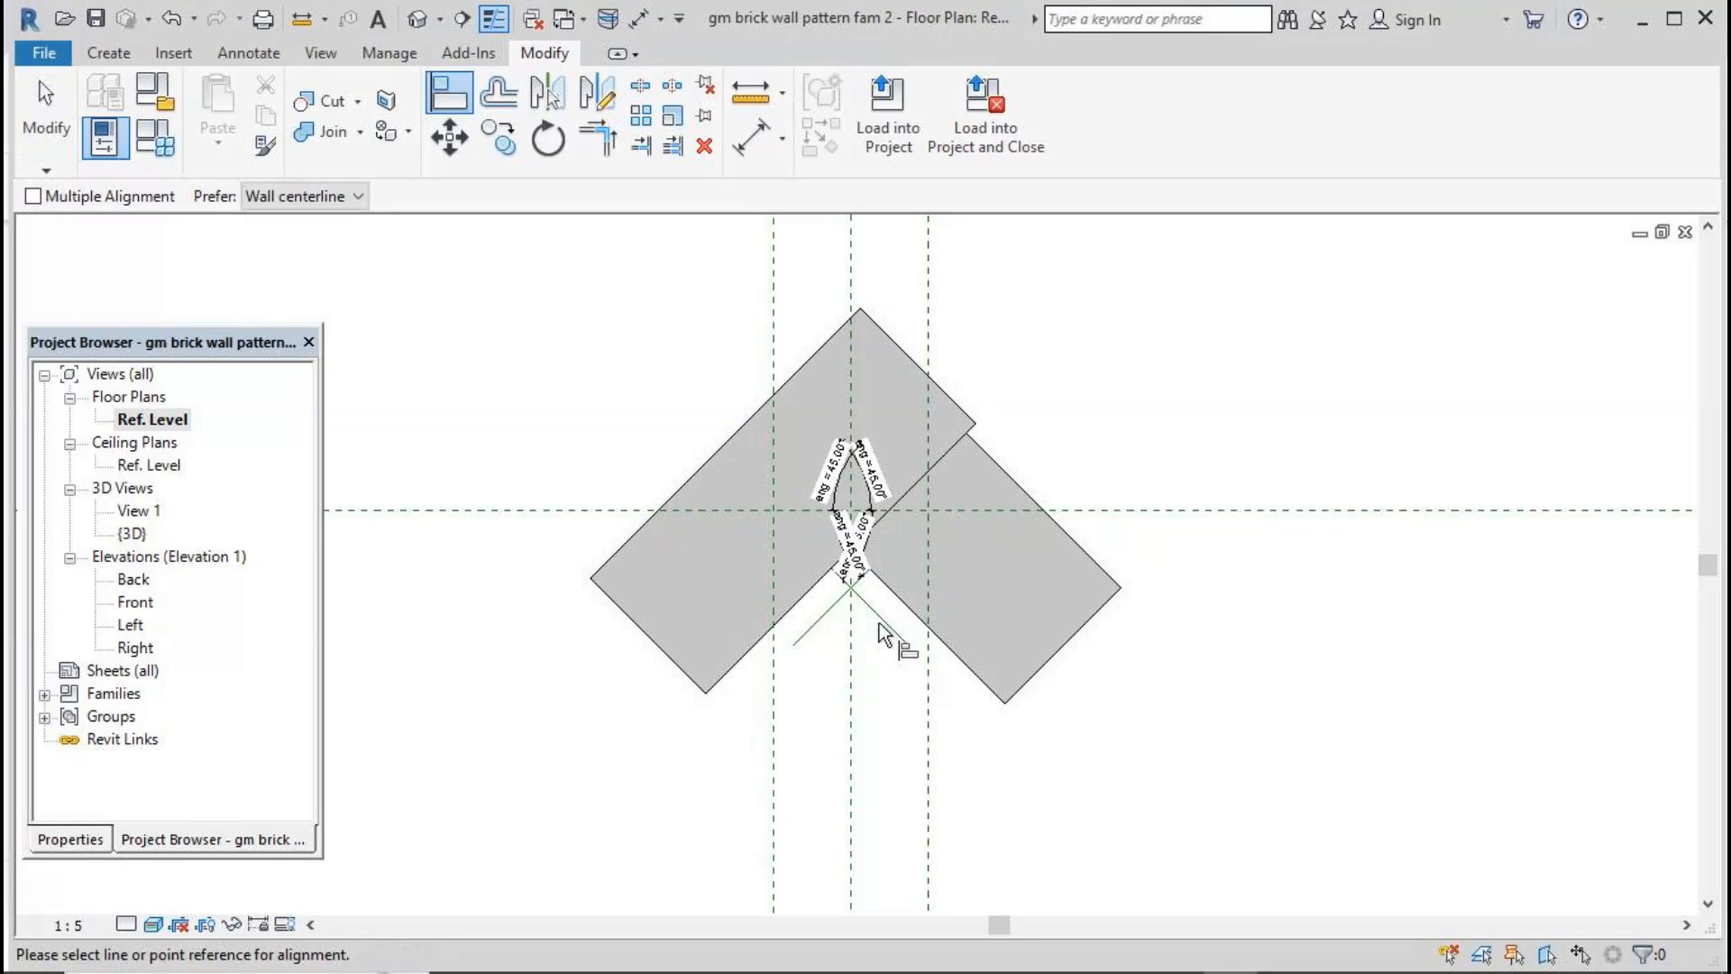
left_click(879, 616)
left_click(788, 502)
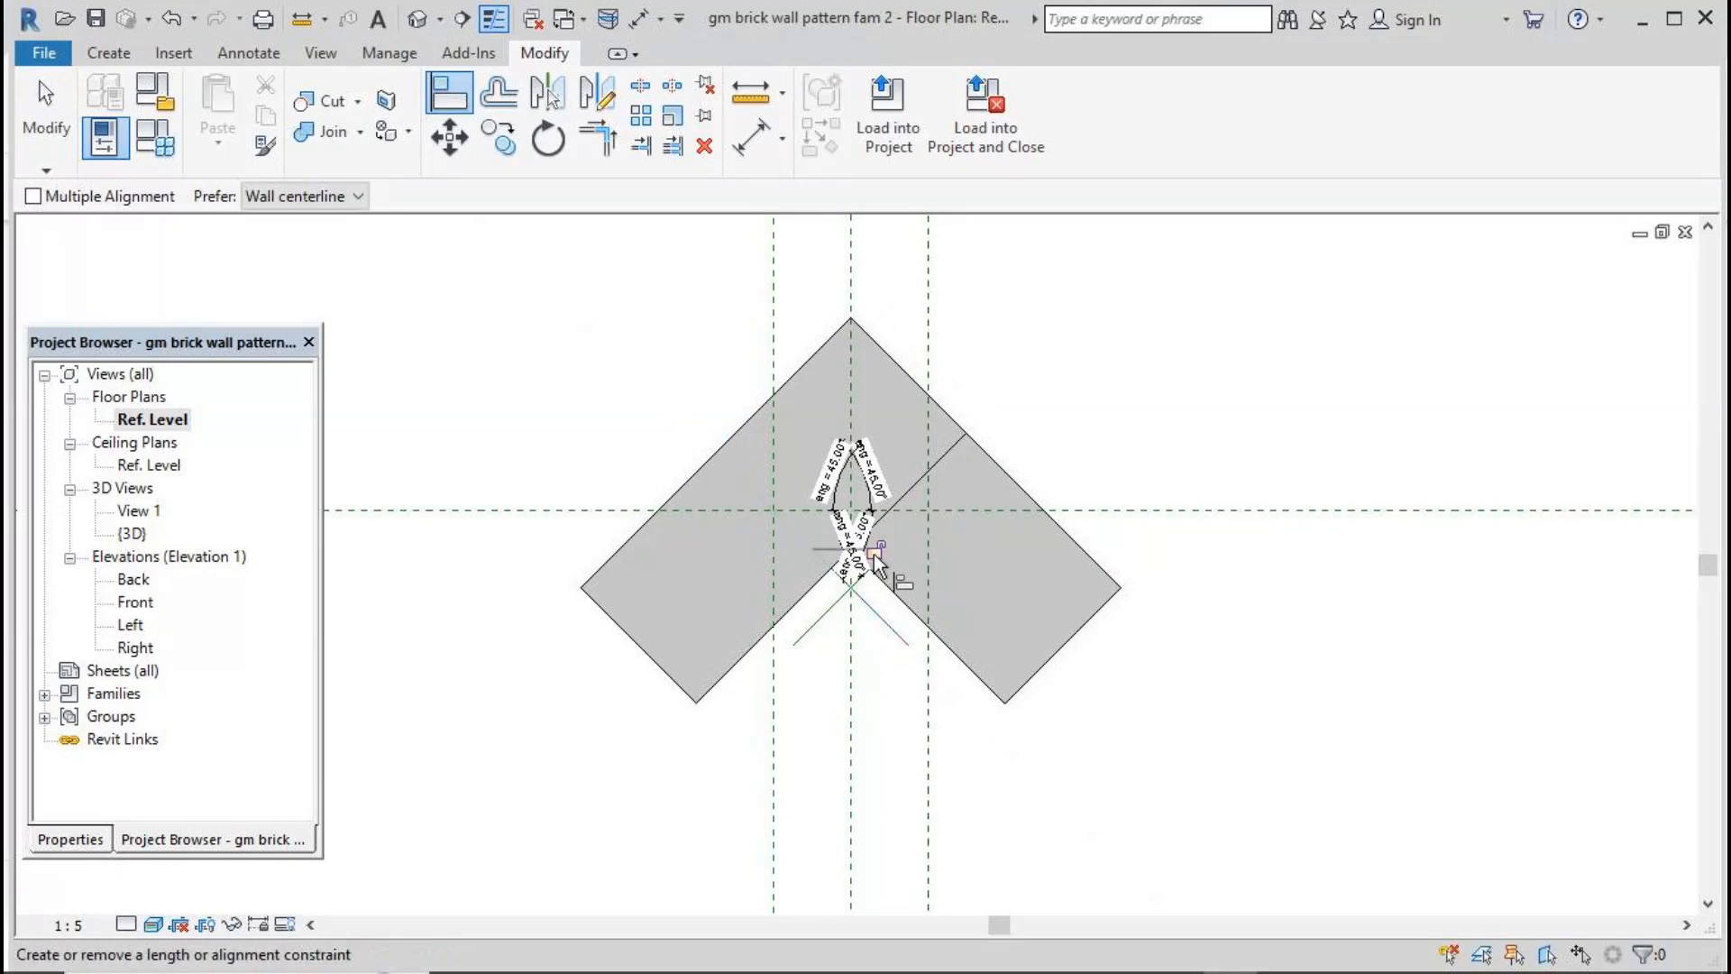
left_click(37, 126)
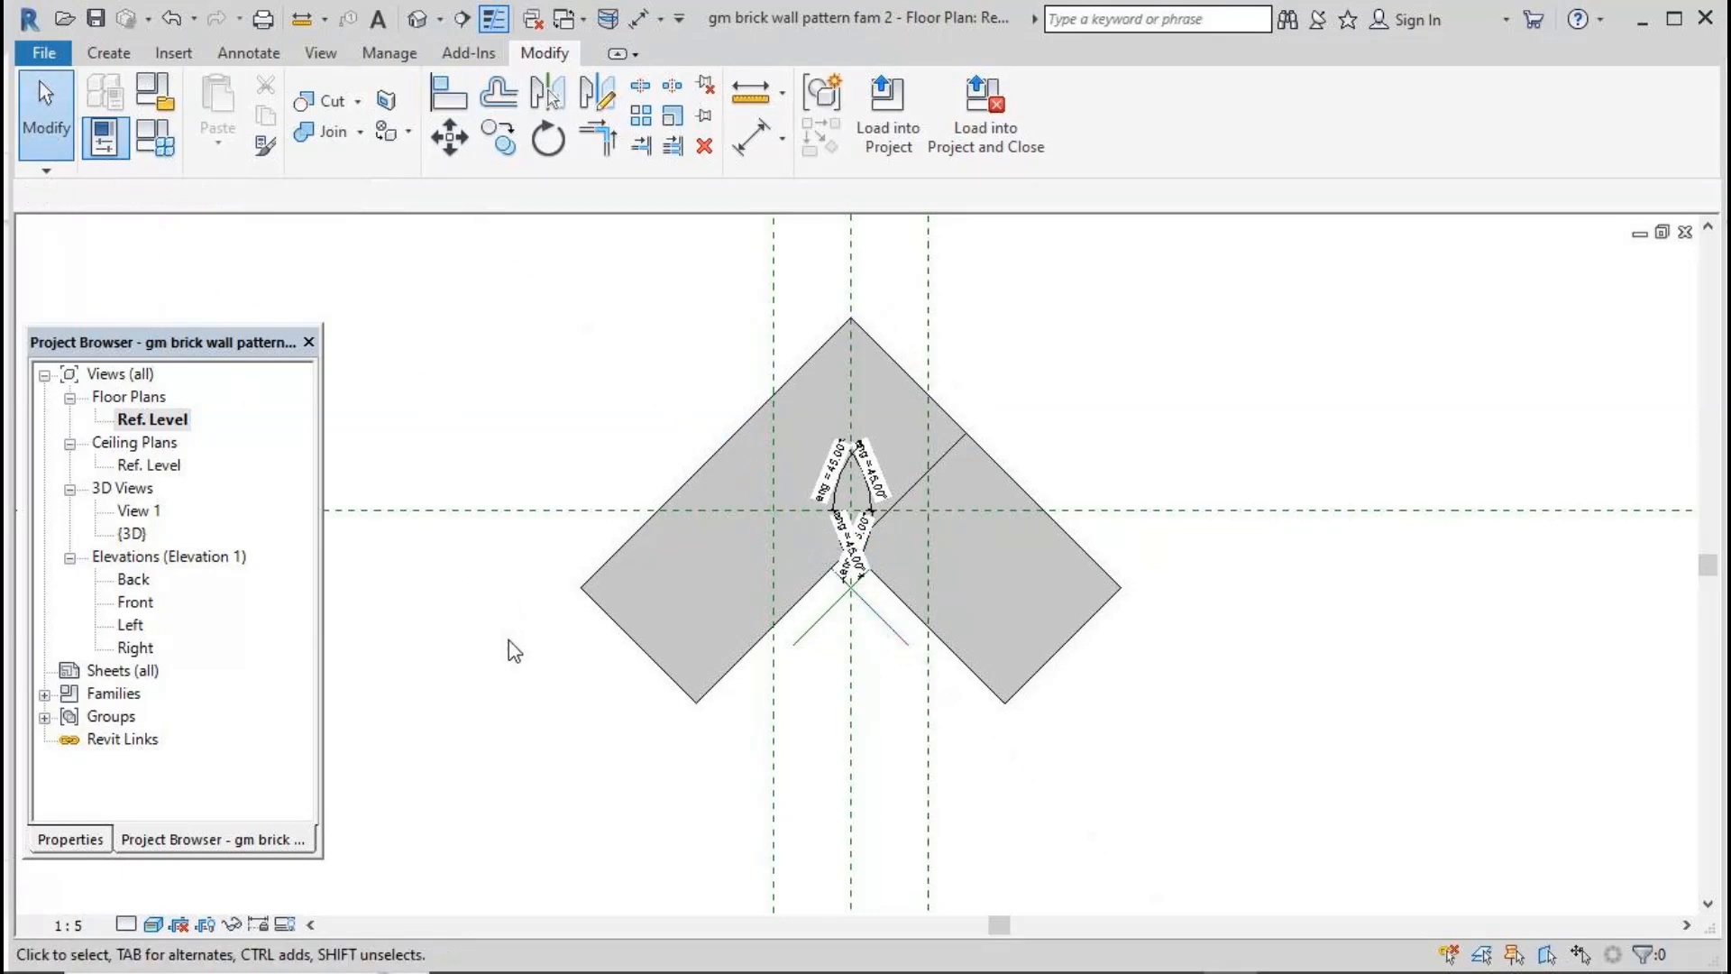
Step: Set the family's len to 400 and width to 122, applying each change
left_click(153, 144)
double_click(257, 432)
type("400")
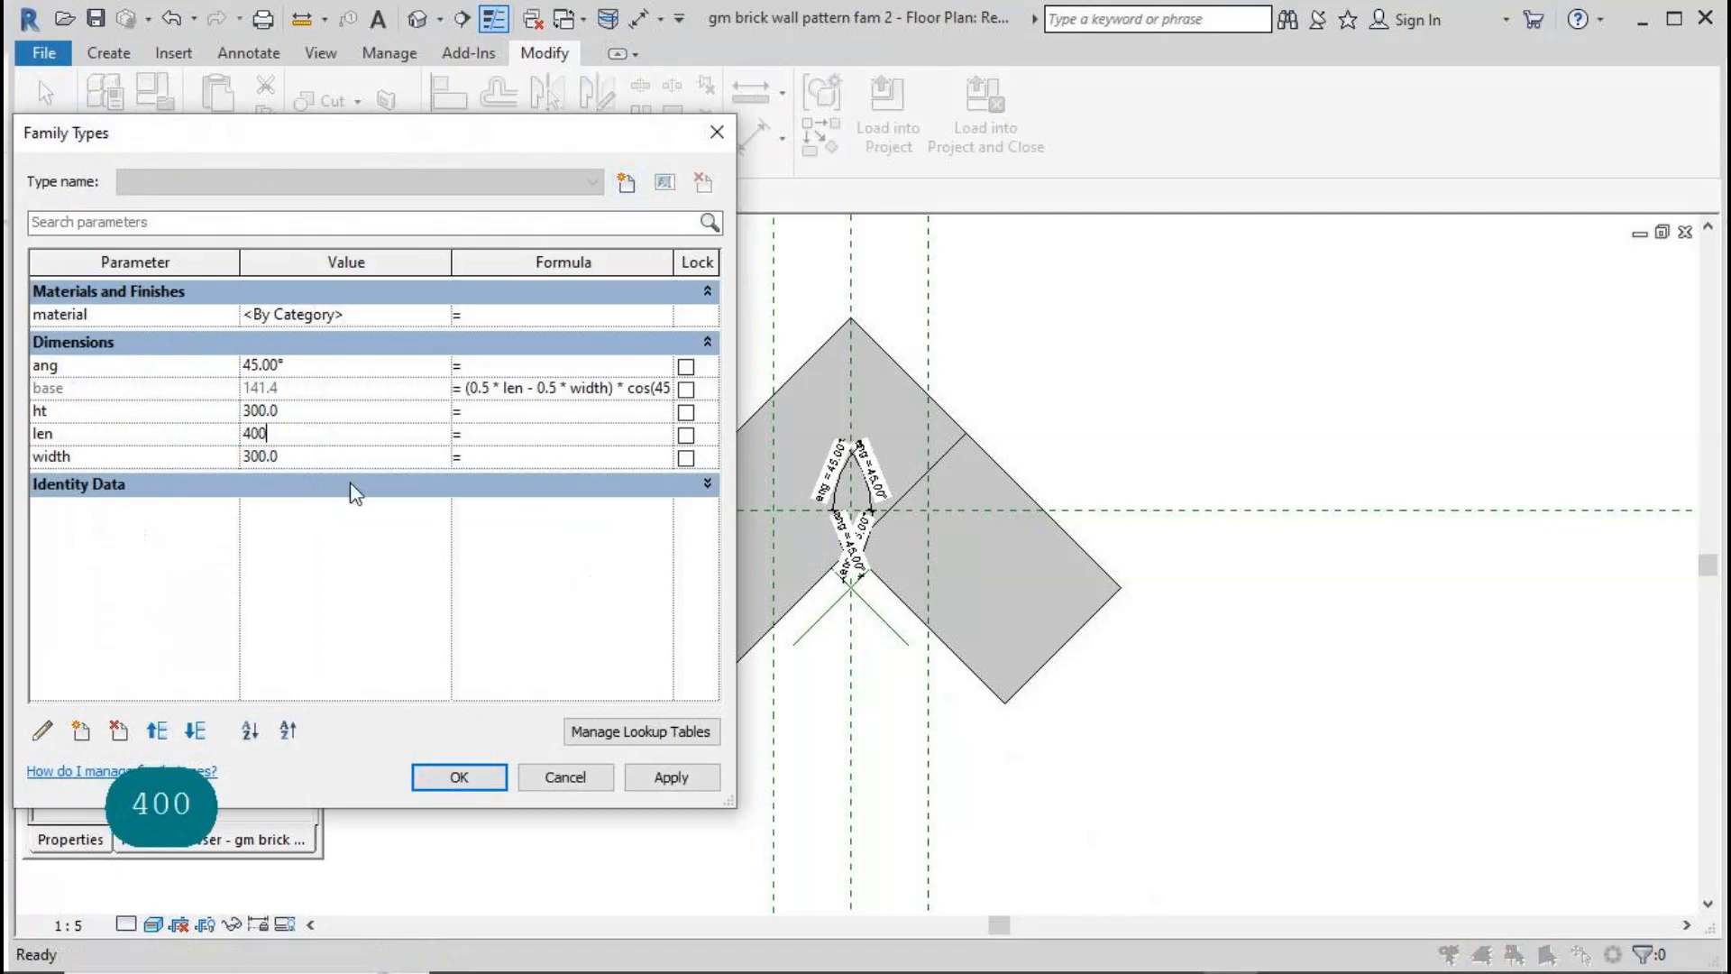
left_click(671, 775)
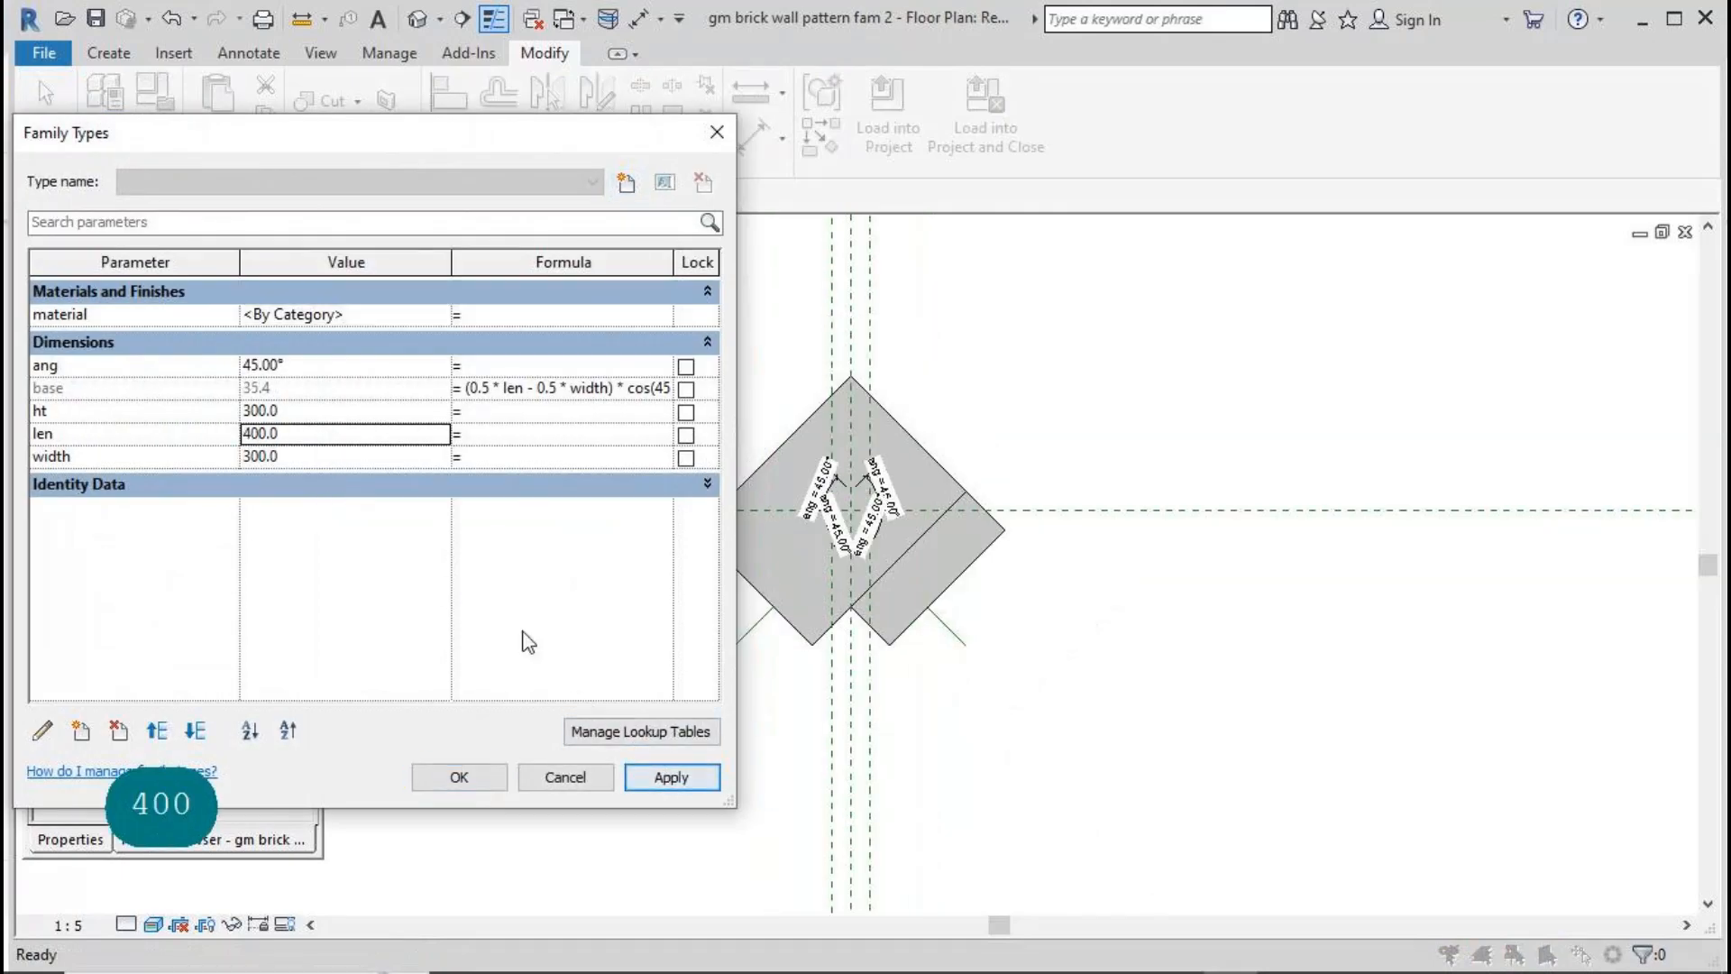
double_click(271, 456)
type("122")
left_click(690, 777)
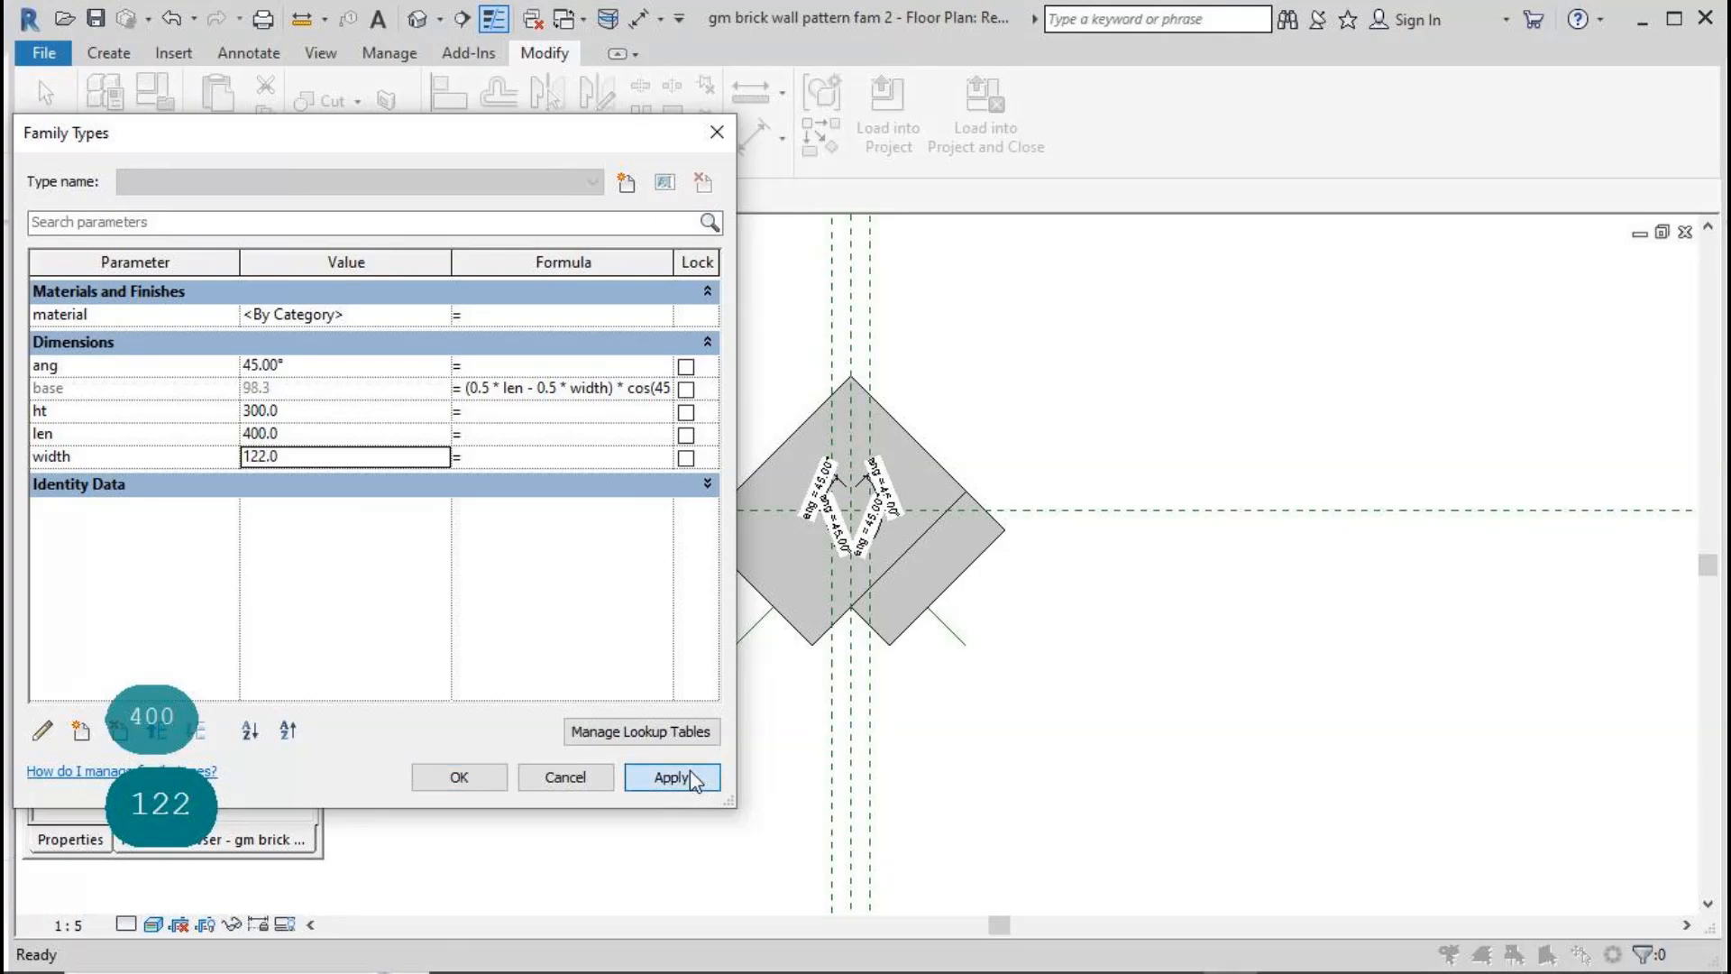
left_click(564, 777)
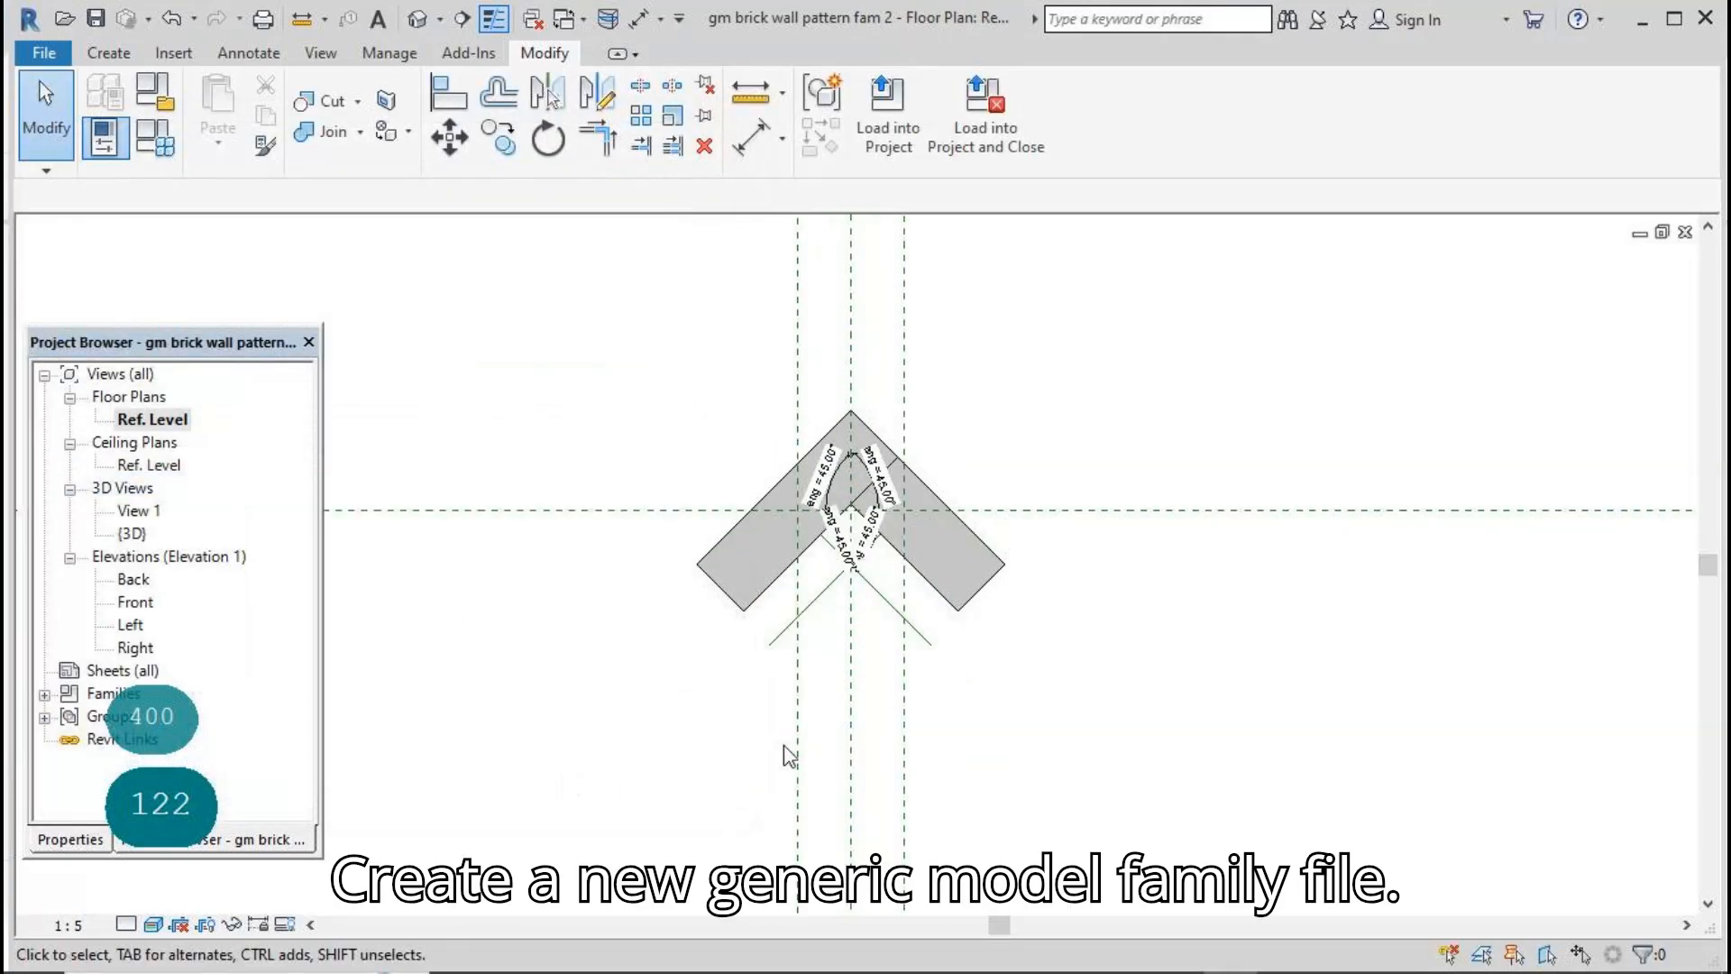
Step: Create a new family from the Metric Generic Model template and save it as gm brick wall pattern fam 3
scroll(1044, 672, "down", 2)
left_click(42, 53)
left_click(55, 149)
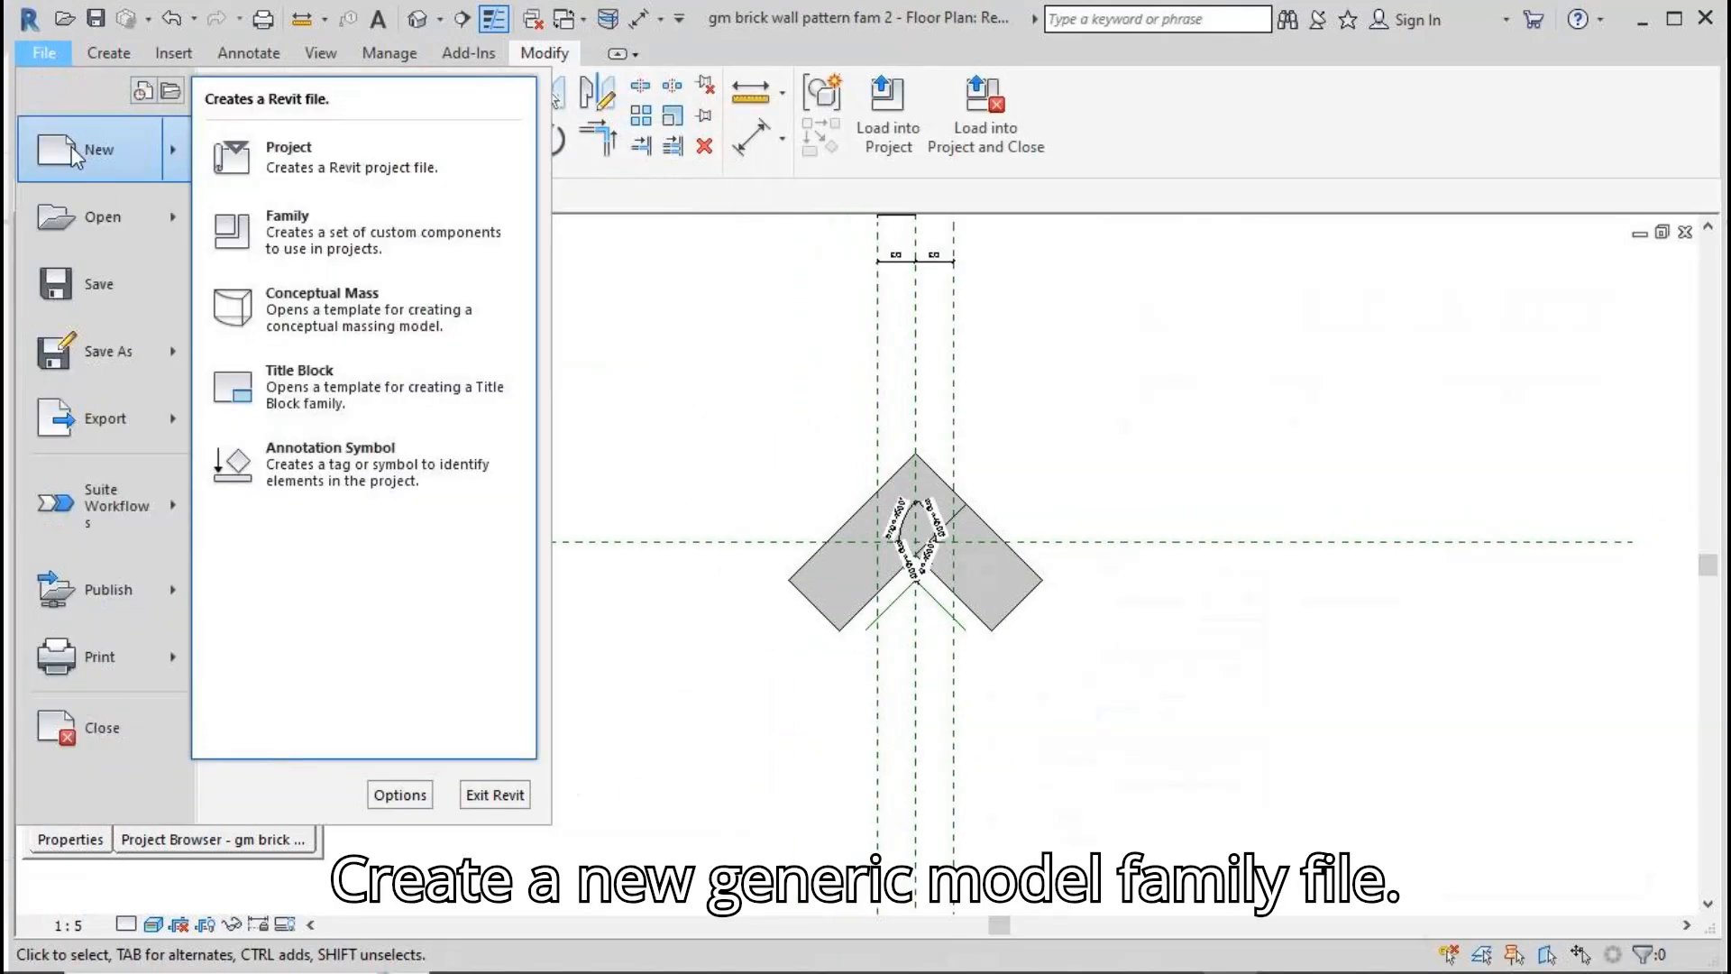
left_click(284, 221)
left_click(538, 383)
left_click(735, 339)
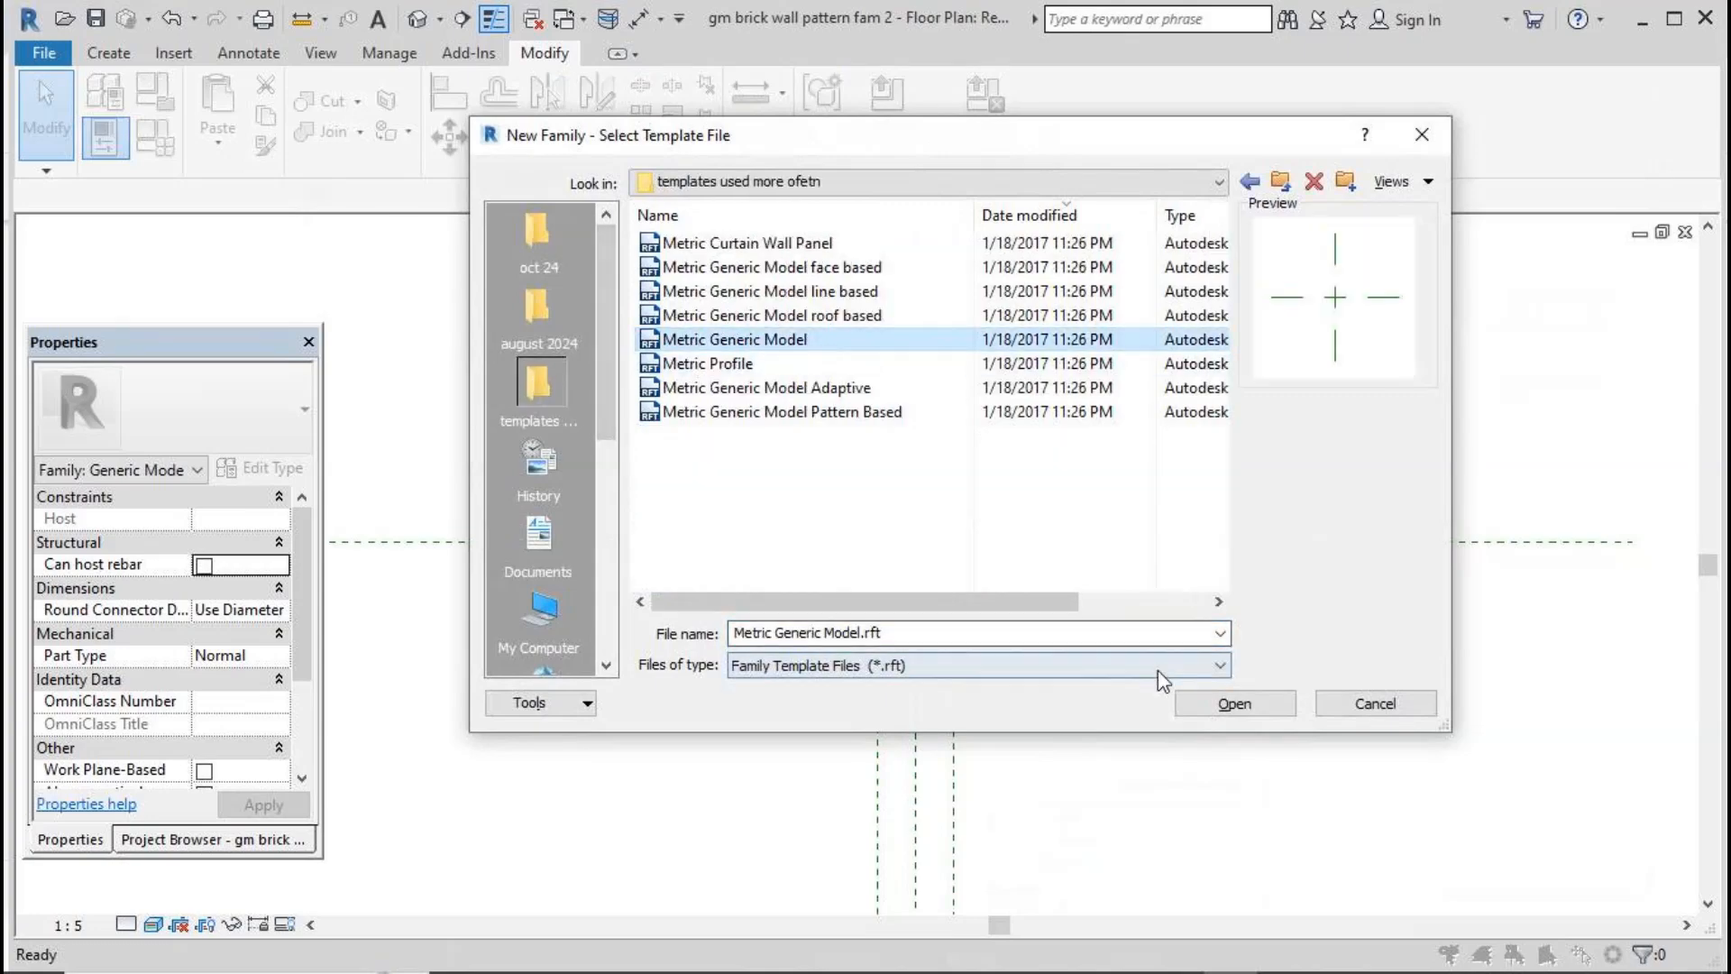
left_click(1204, 703)
Step: Load gm brick wall pattern fam 2 into fam 3 and place one instance above and right of the reference plane intersection
left_click(582, 19)
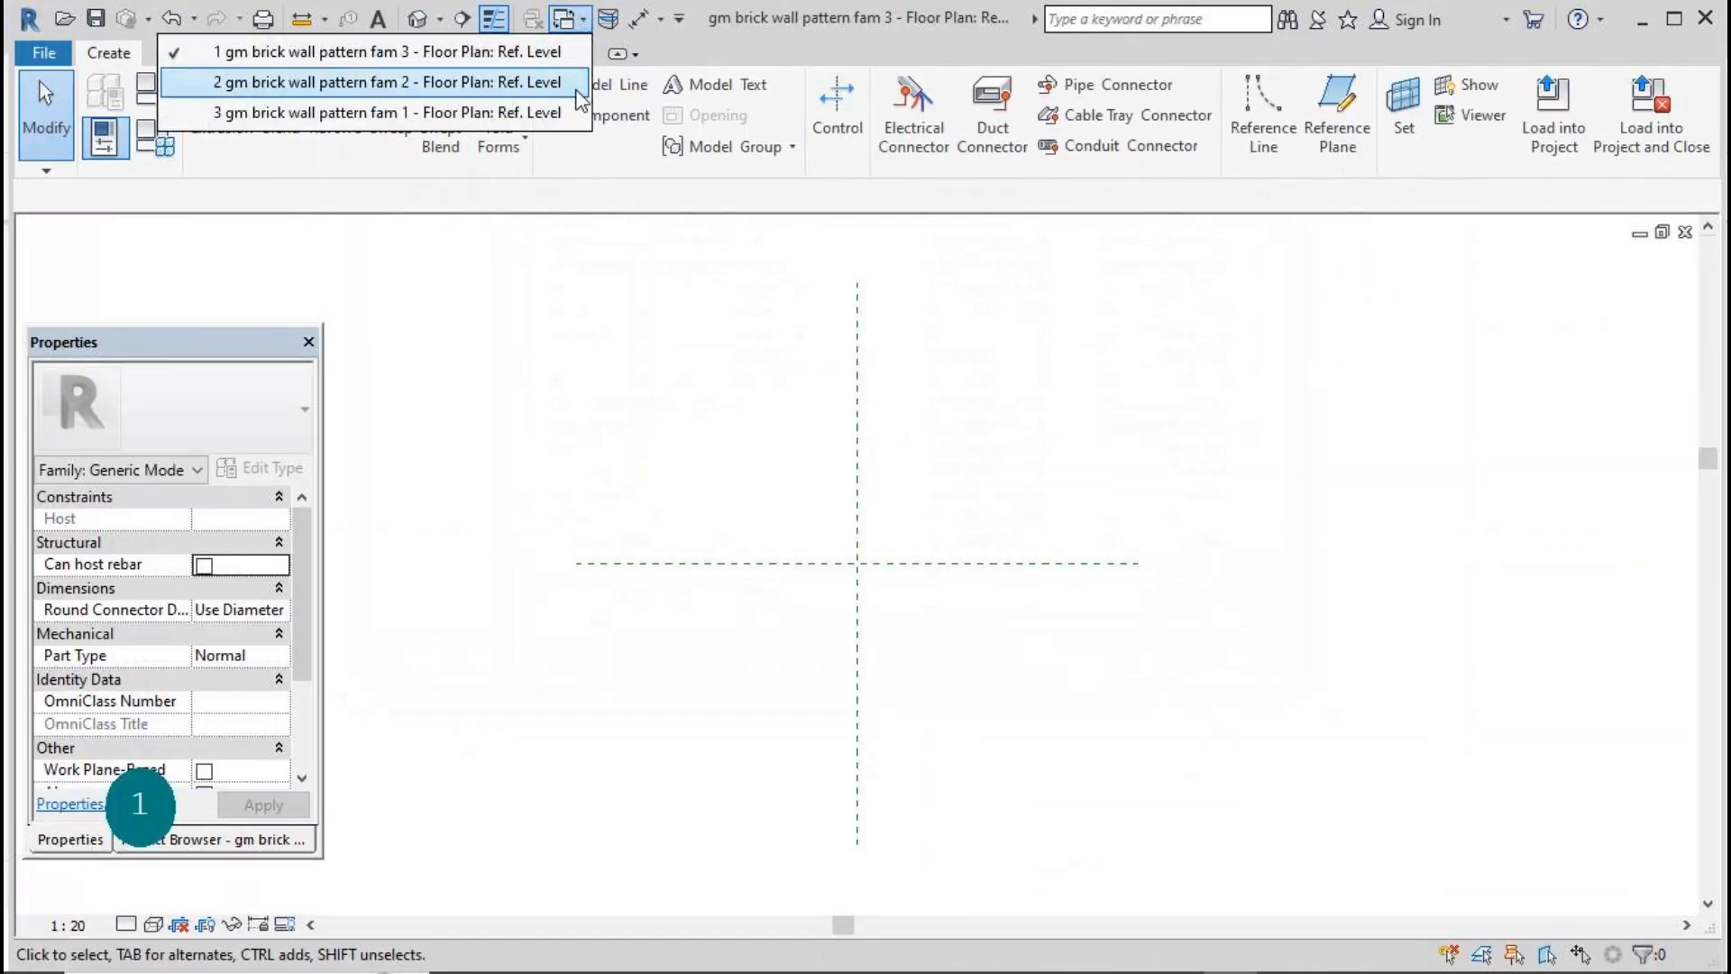
left_click(388, 82)
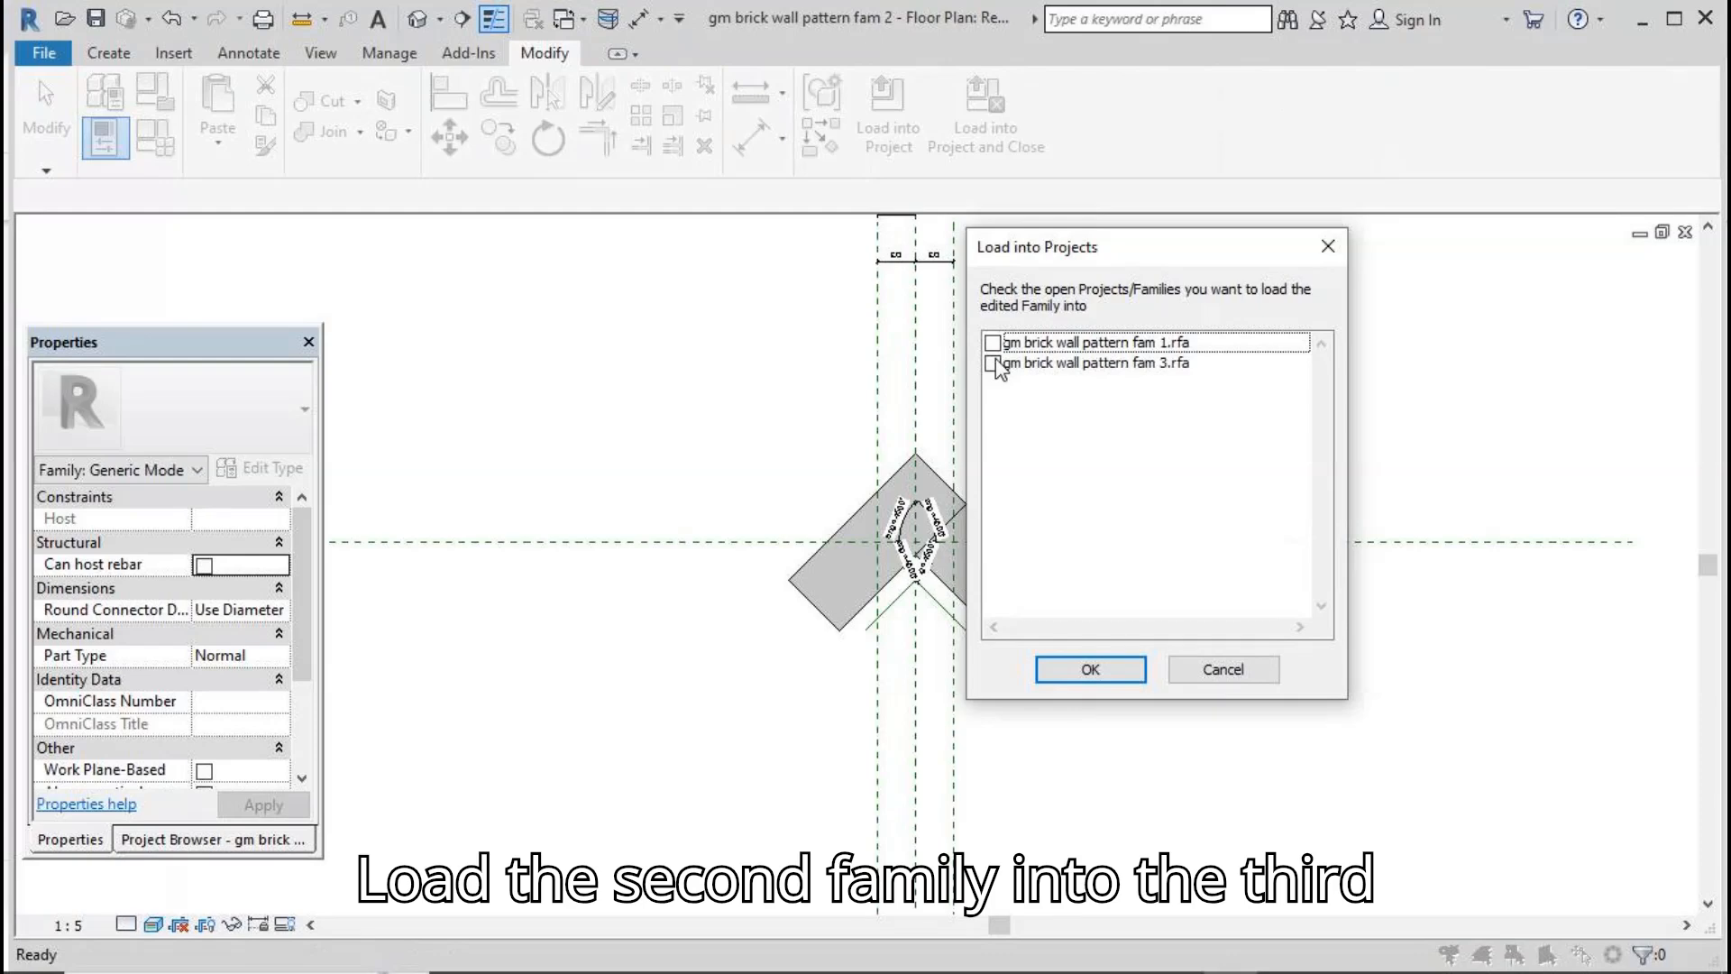
left_click(993, 362)
left_click(1090, 669)
left_click(989, 482)
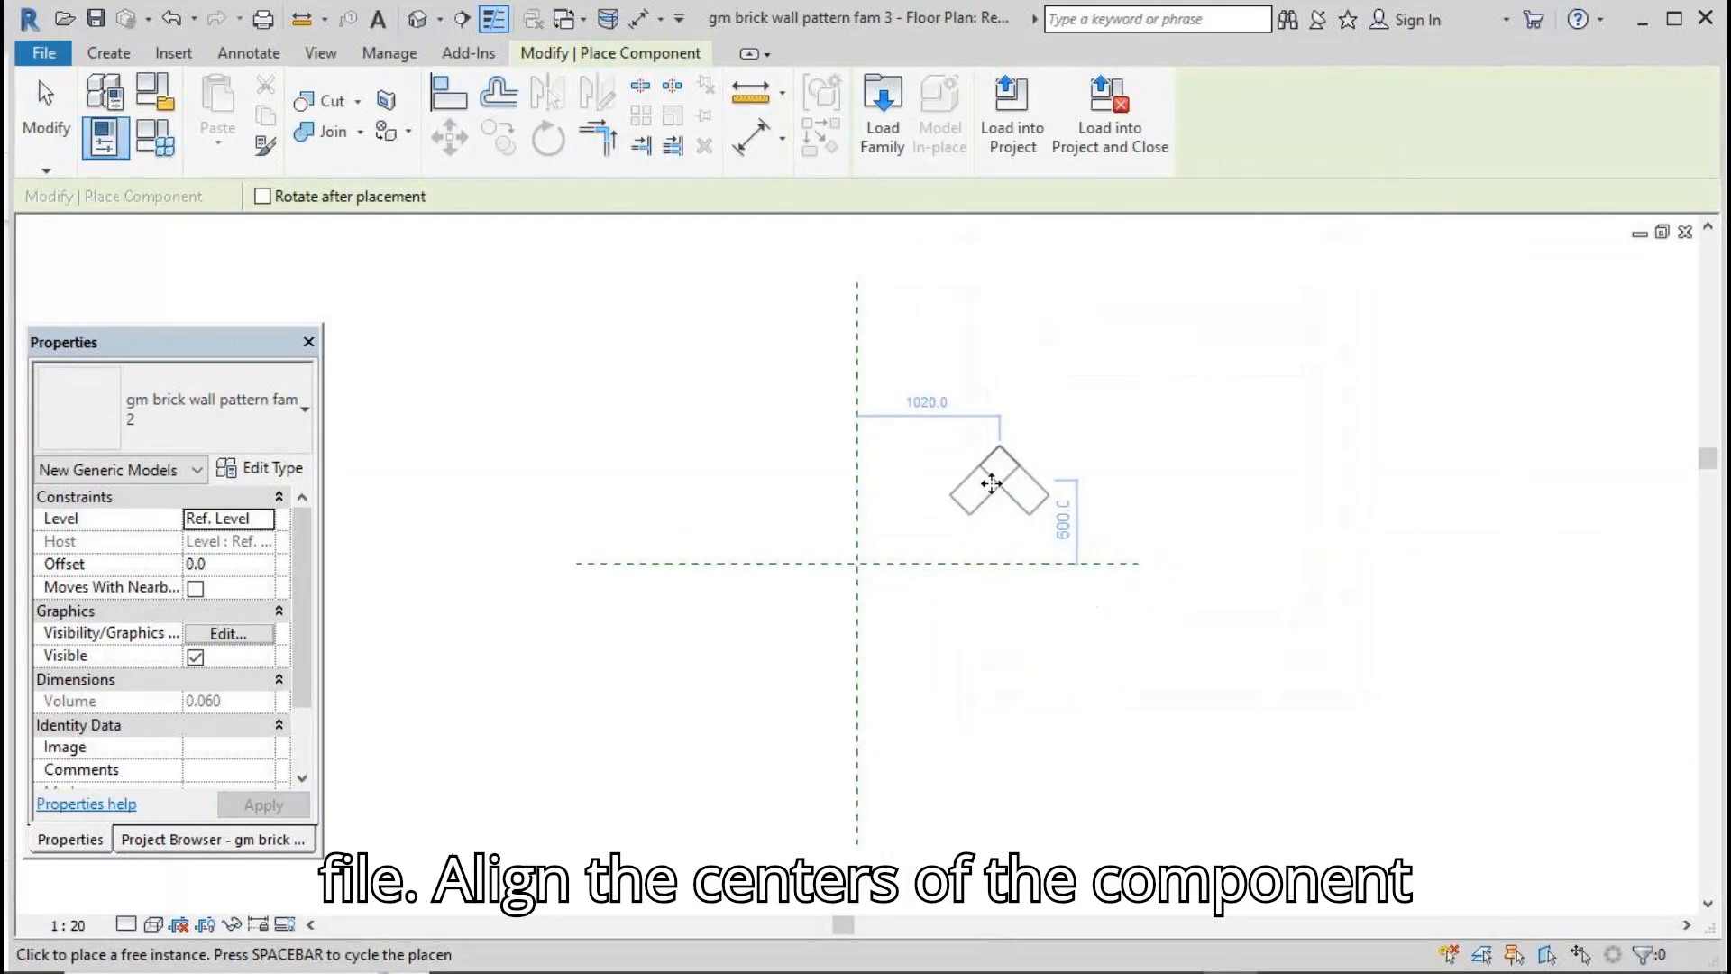
left_click(47, 122)
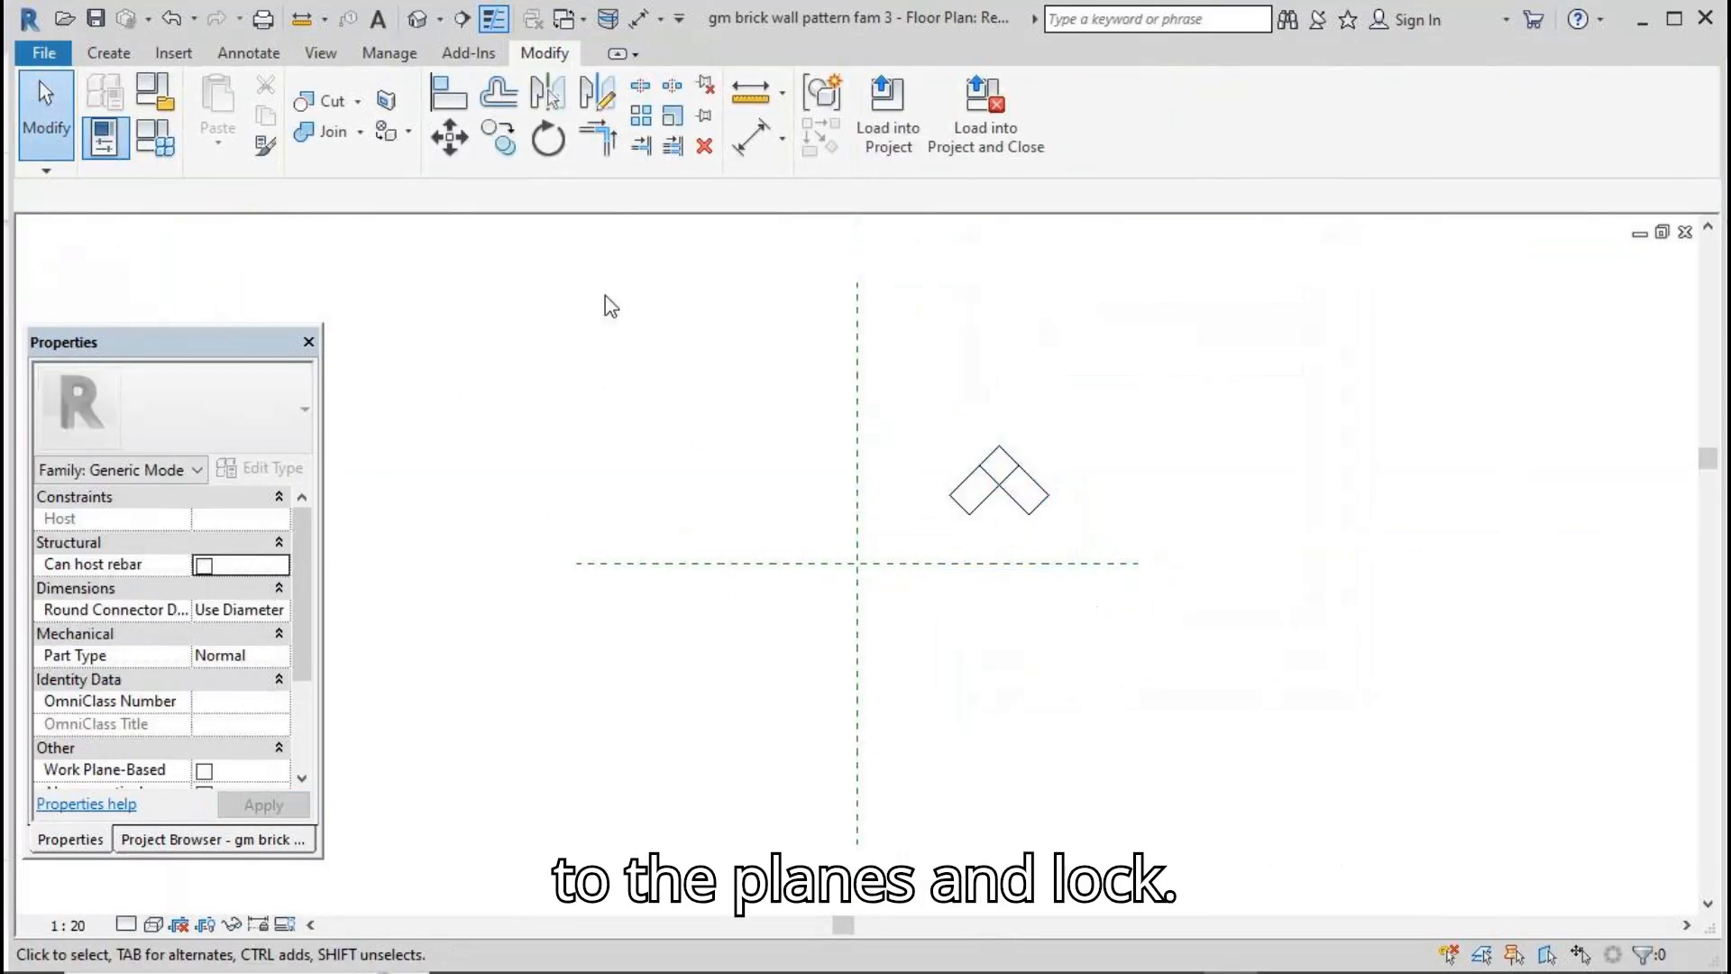
Step: Align the placed component's left/right centre to the vertical reference plane and lock it
left_click(448, 93)
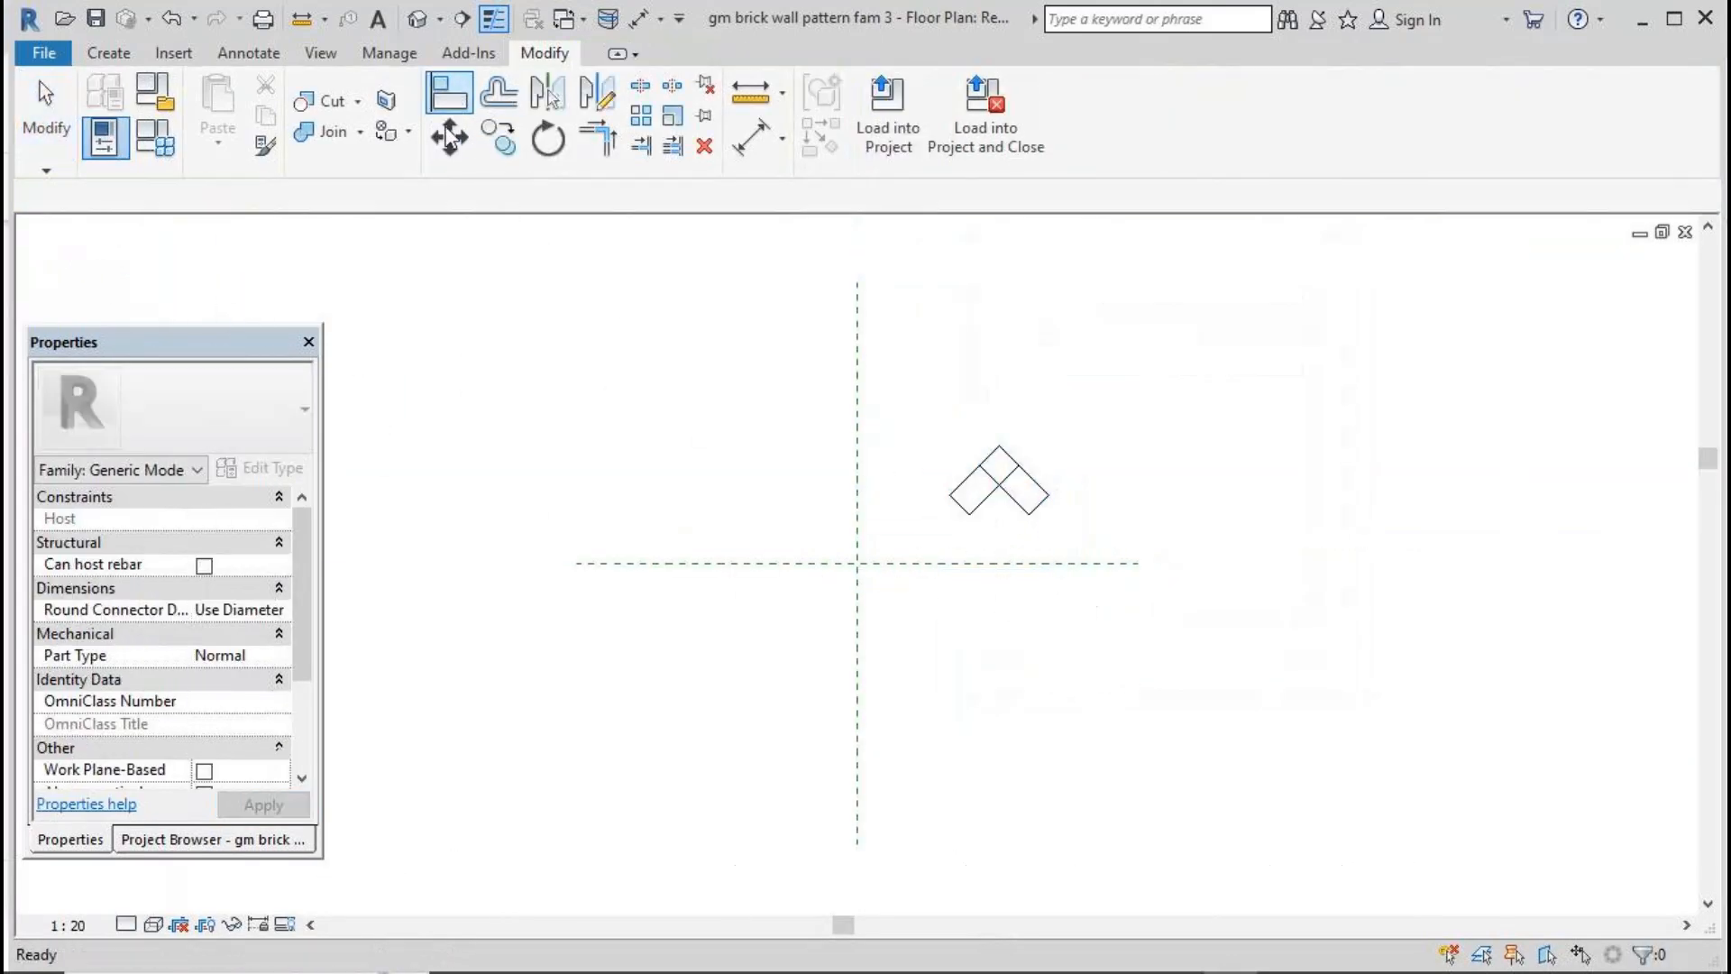
left_click(998, 483)
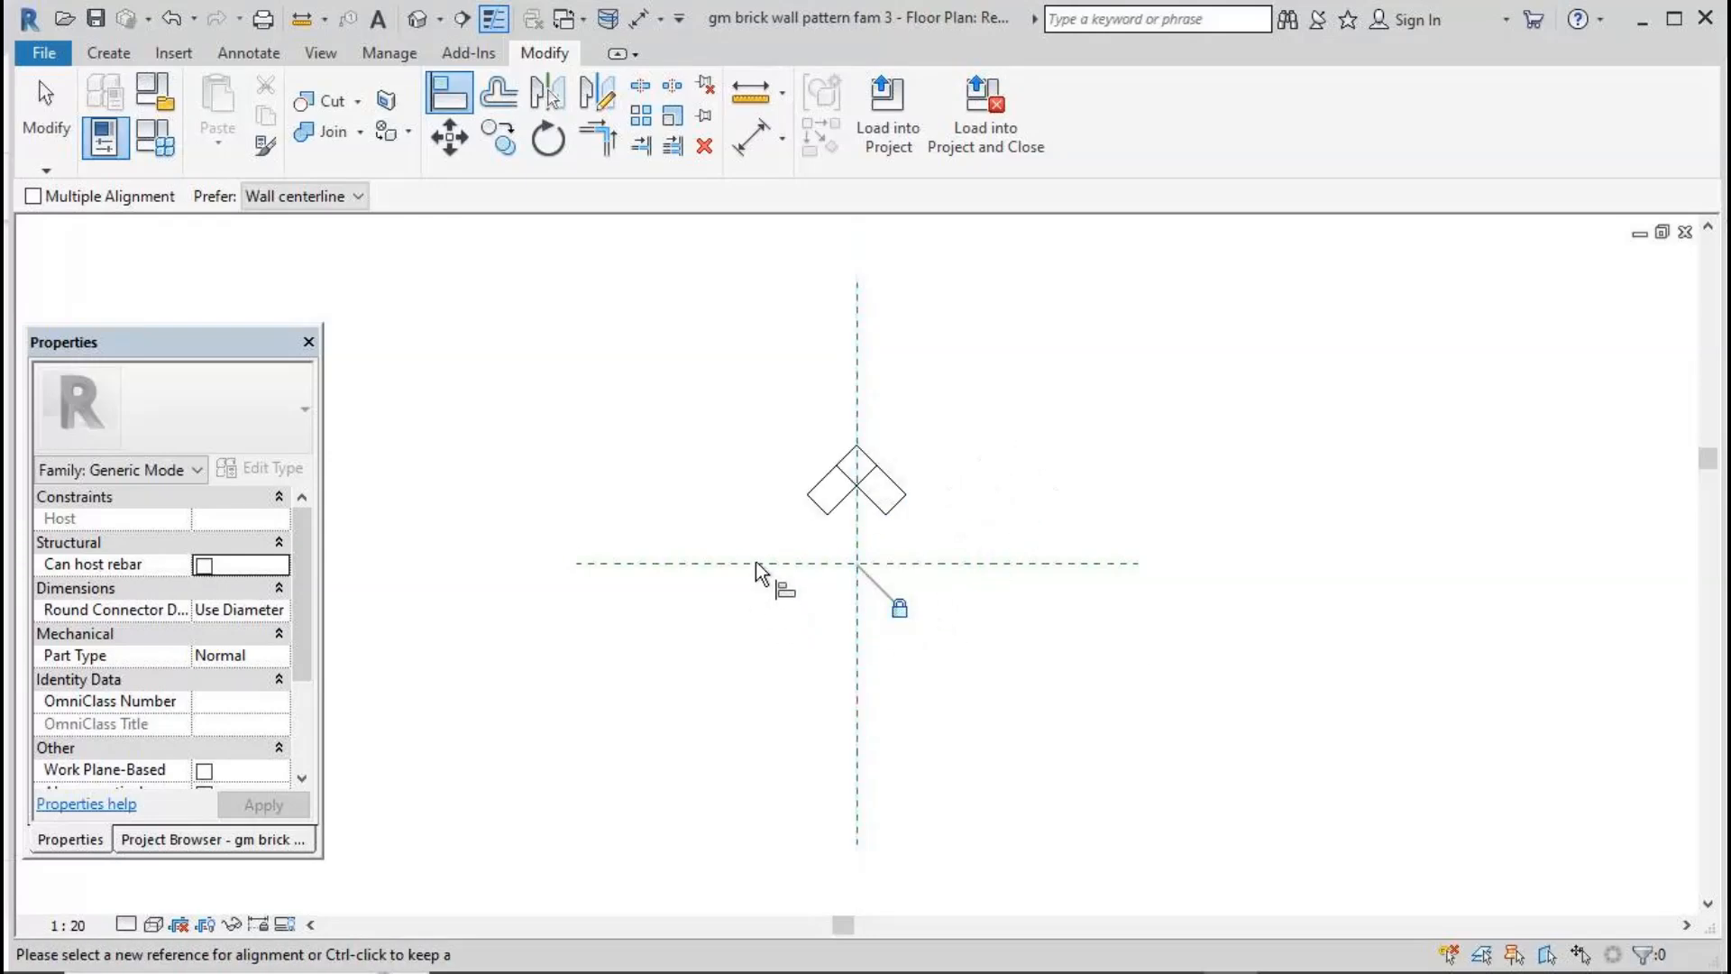
key("Escape")
key("Escape")
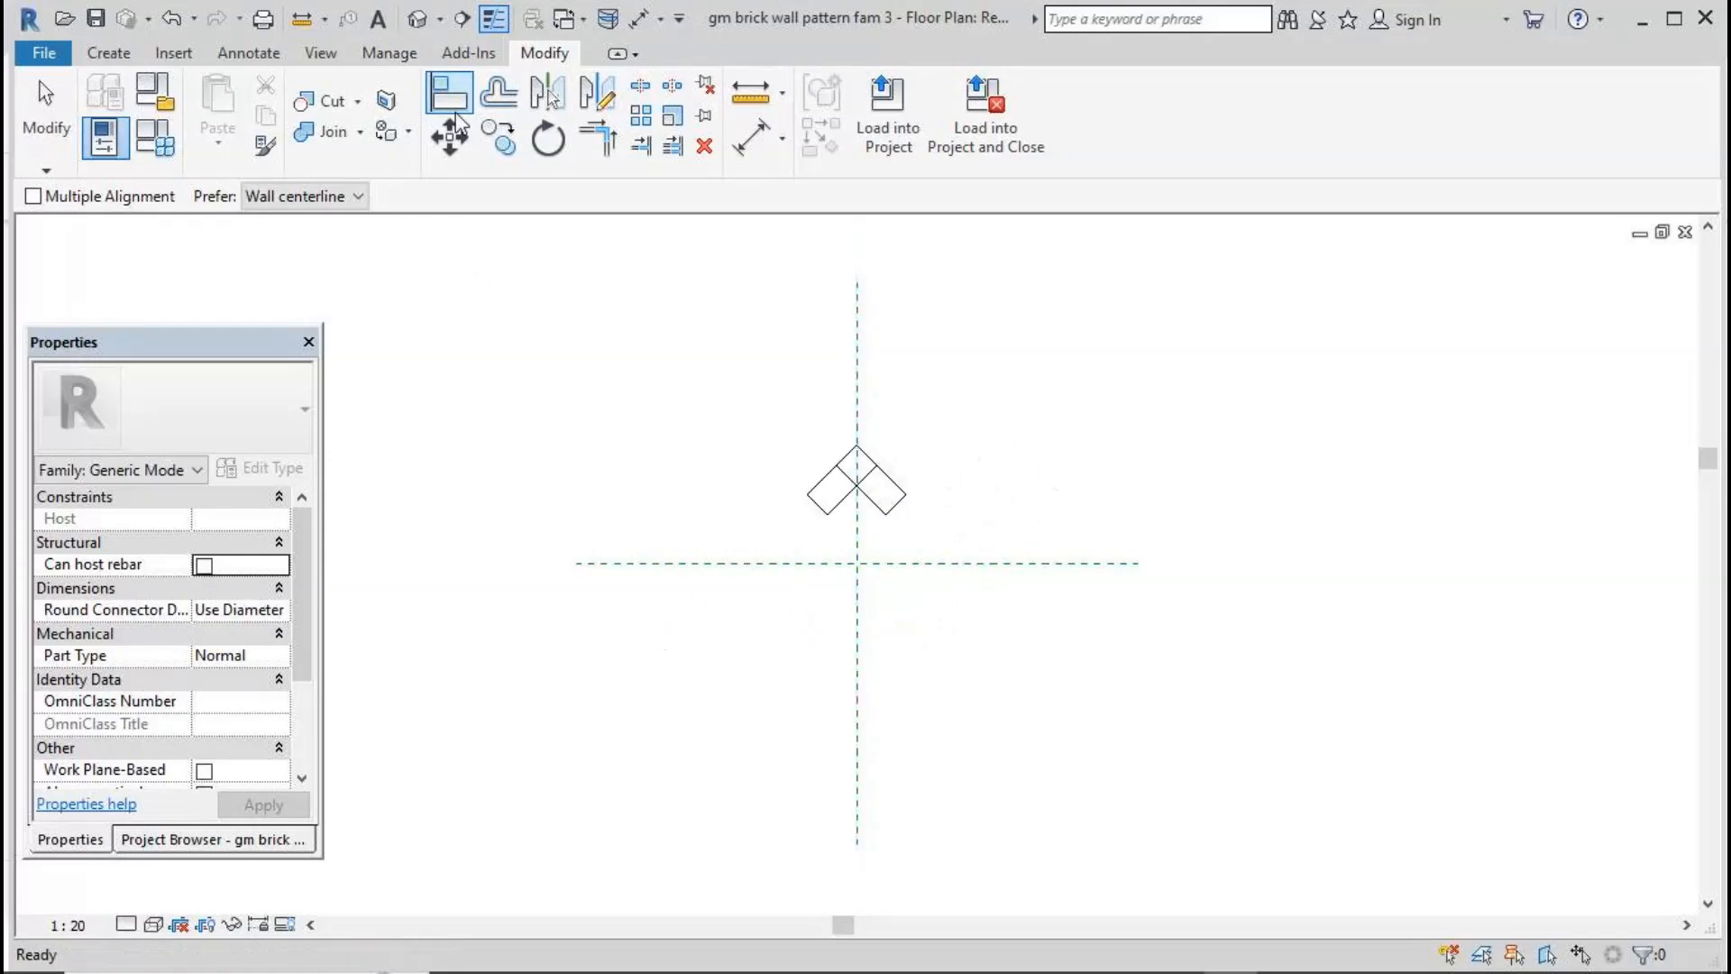
left_click(41, 144)
Step: Align the component's front/back centre to the horizontal reference plane and lock it
key("a")
key("l")
left_click(680, 562)
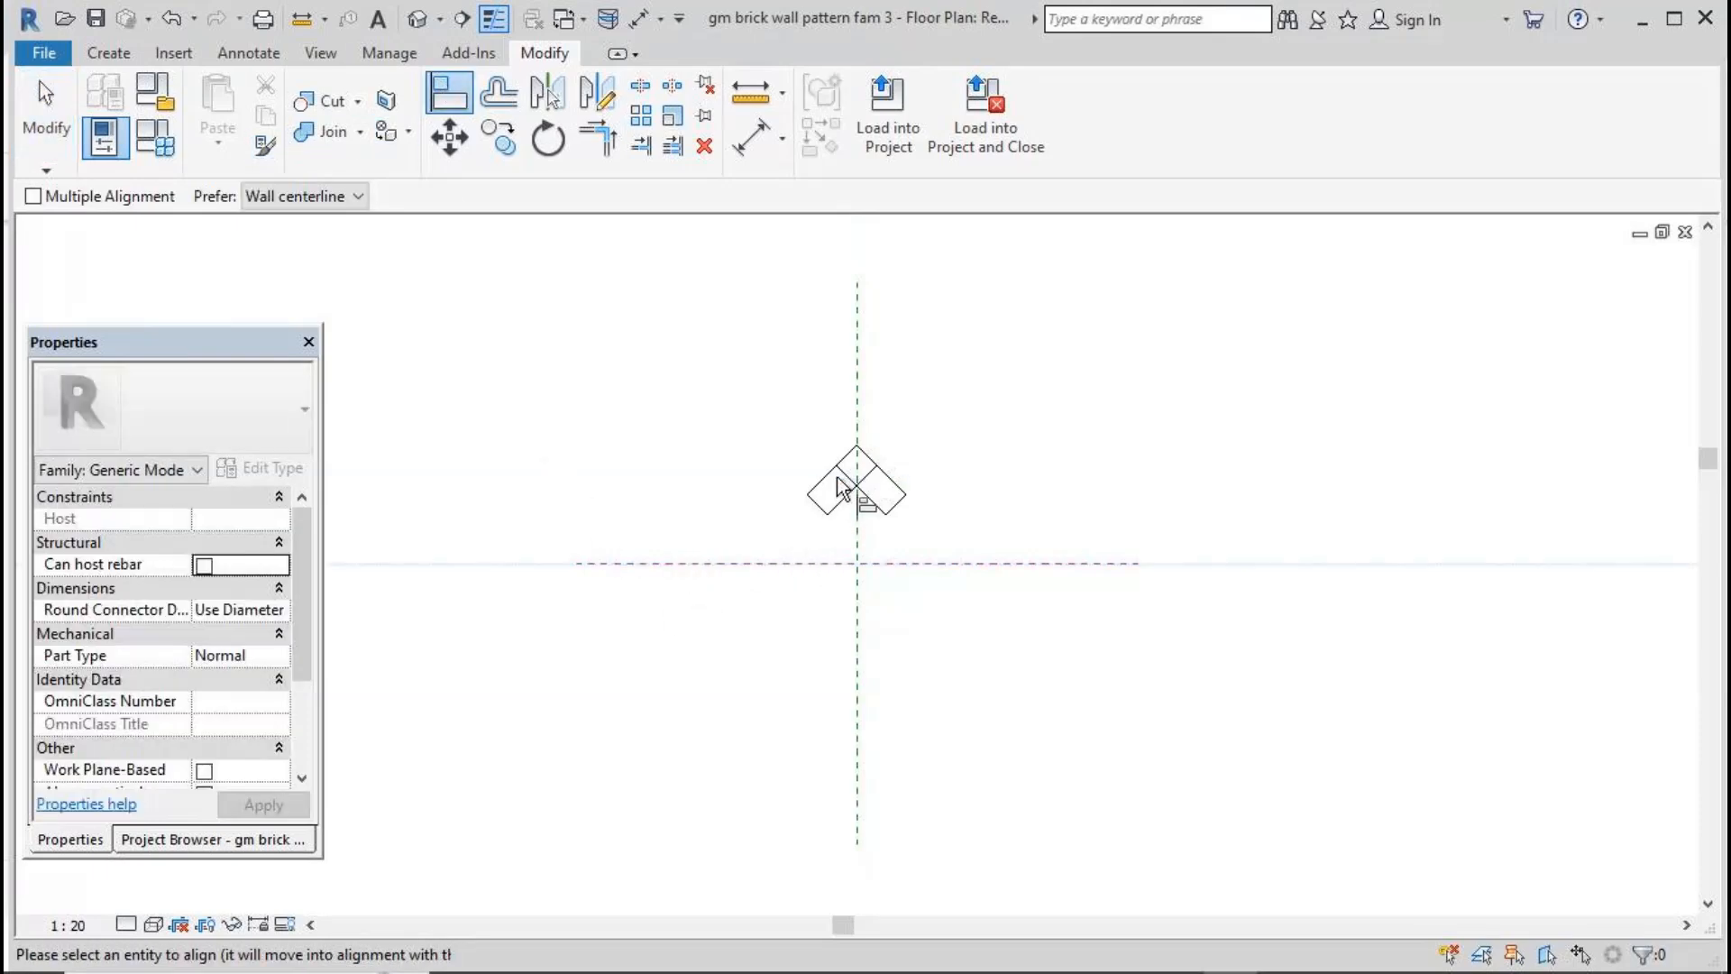
left_click(838, 488)
key("Escape")
key("Escape")
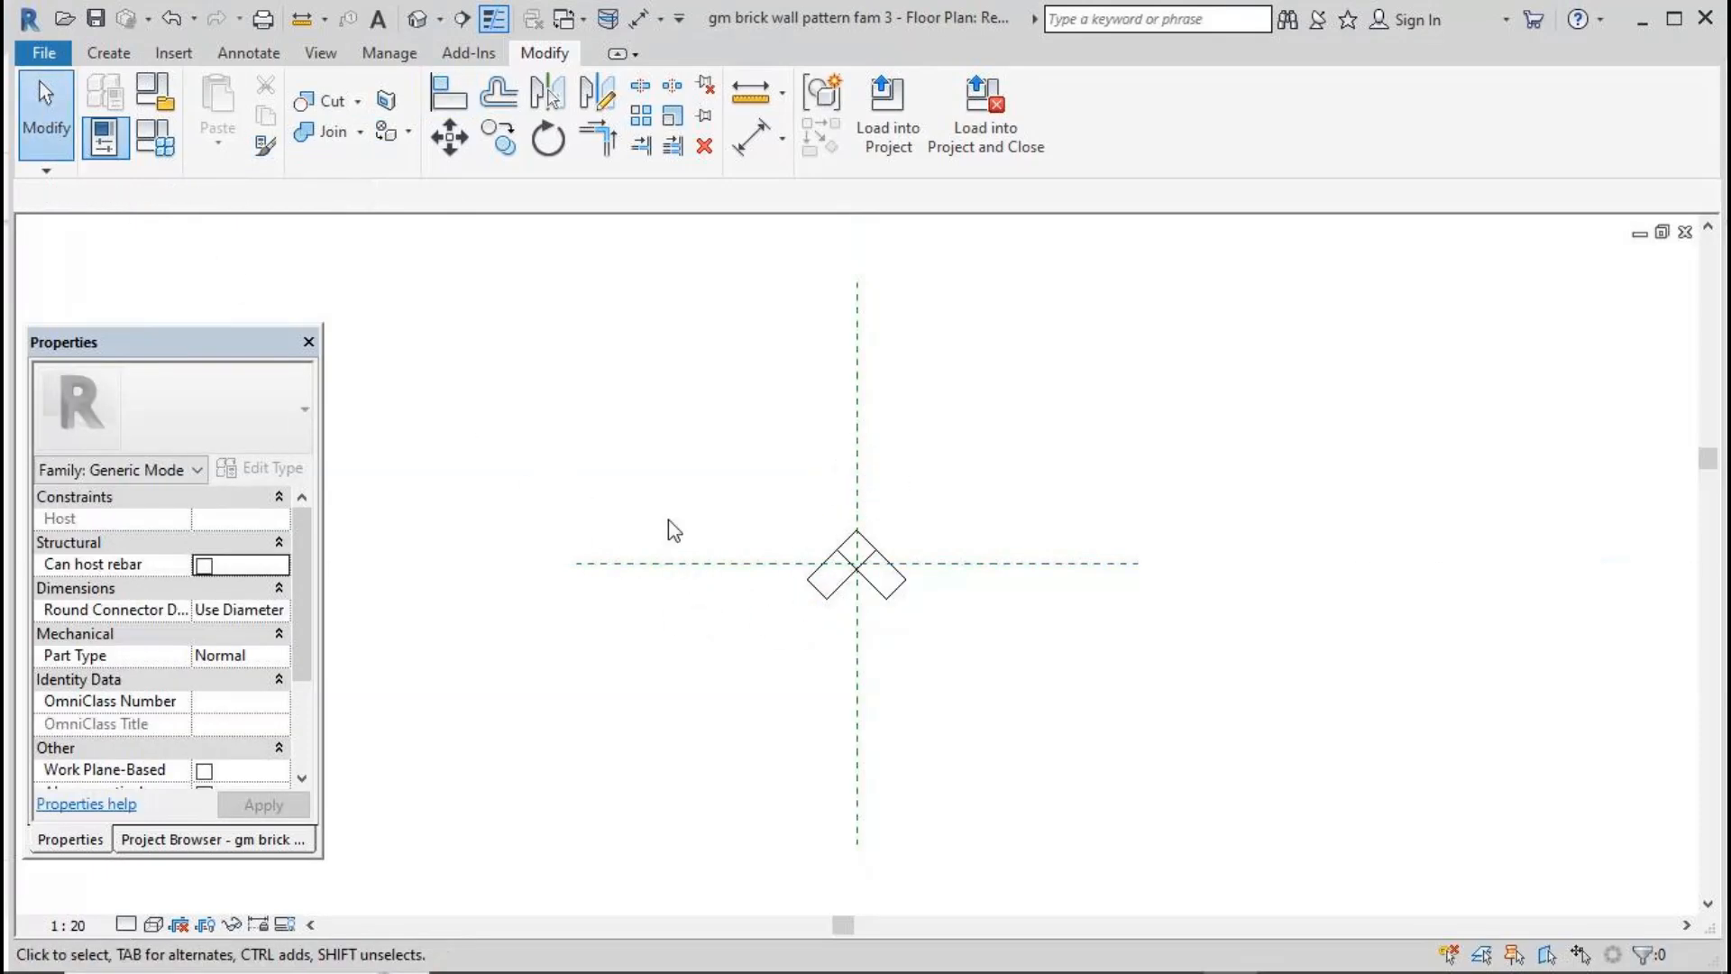
Step: Draw a vertical reference plane to the right of the component, crossing the horizontal centre plane
scroll(930, 535, "up", 3)
left_click(108, 52)
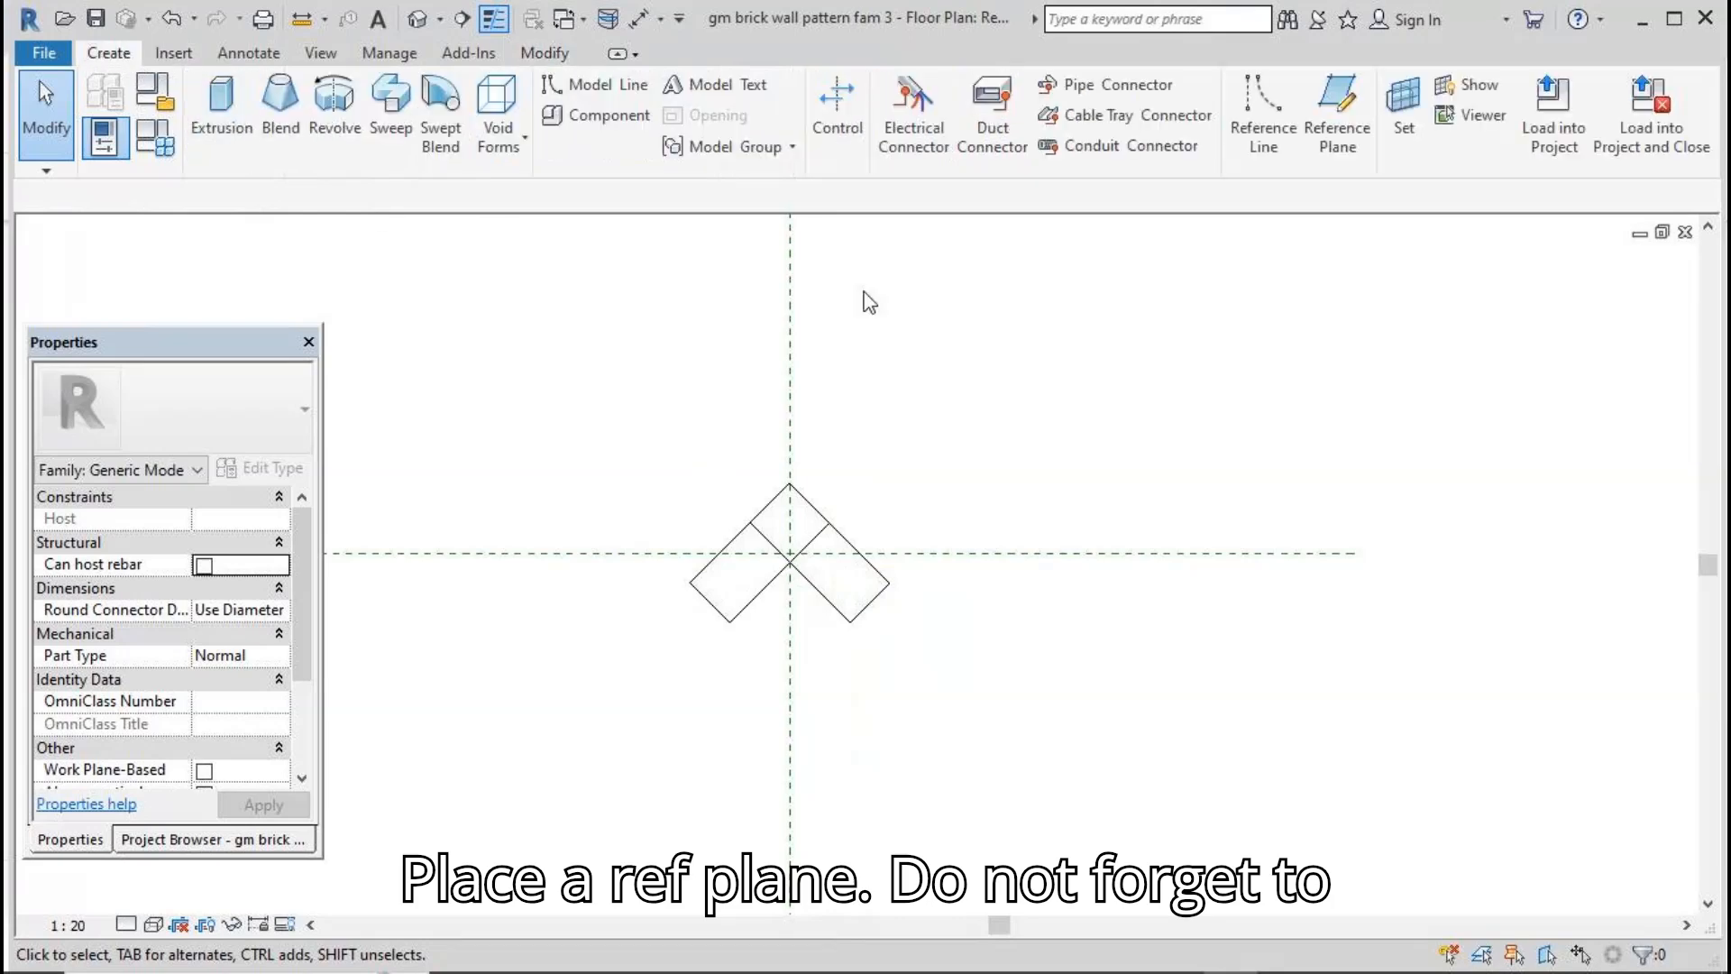
left_click(1323, 149)
left_click(986, 448)
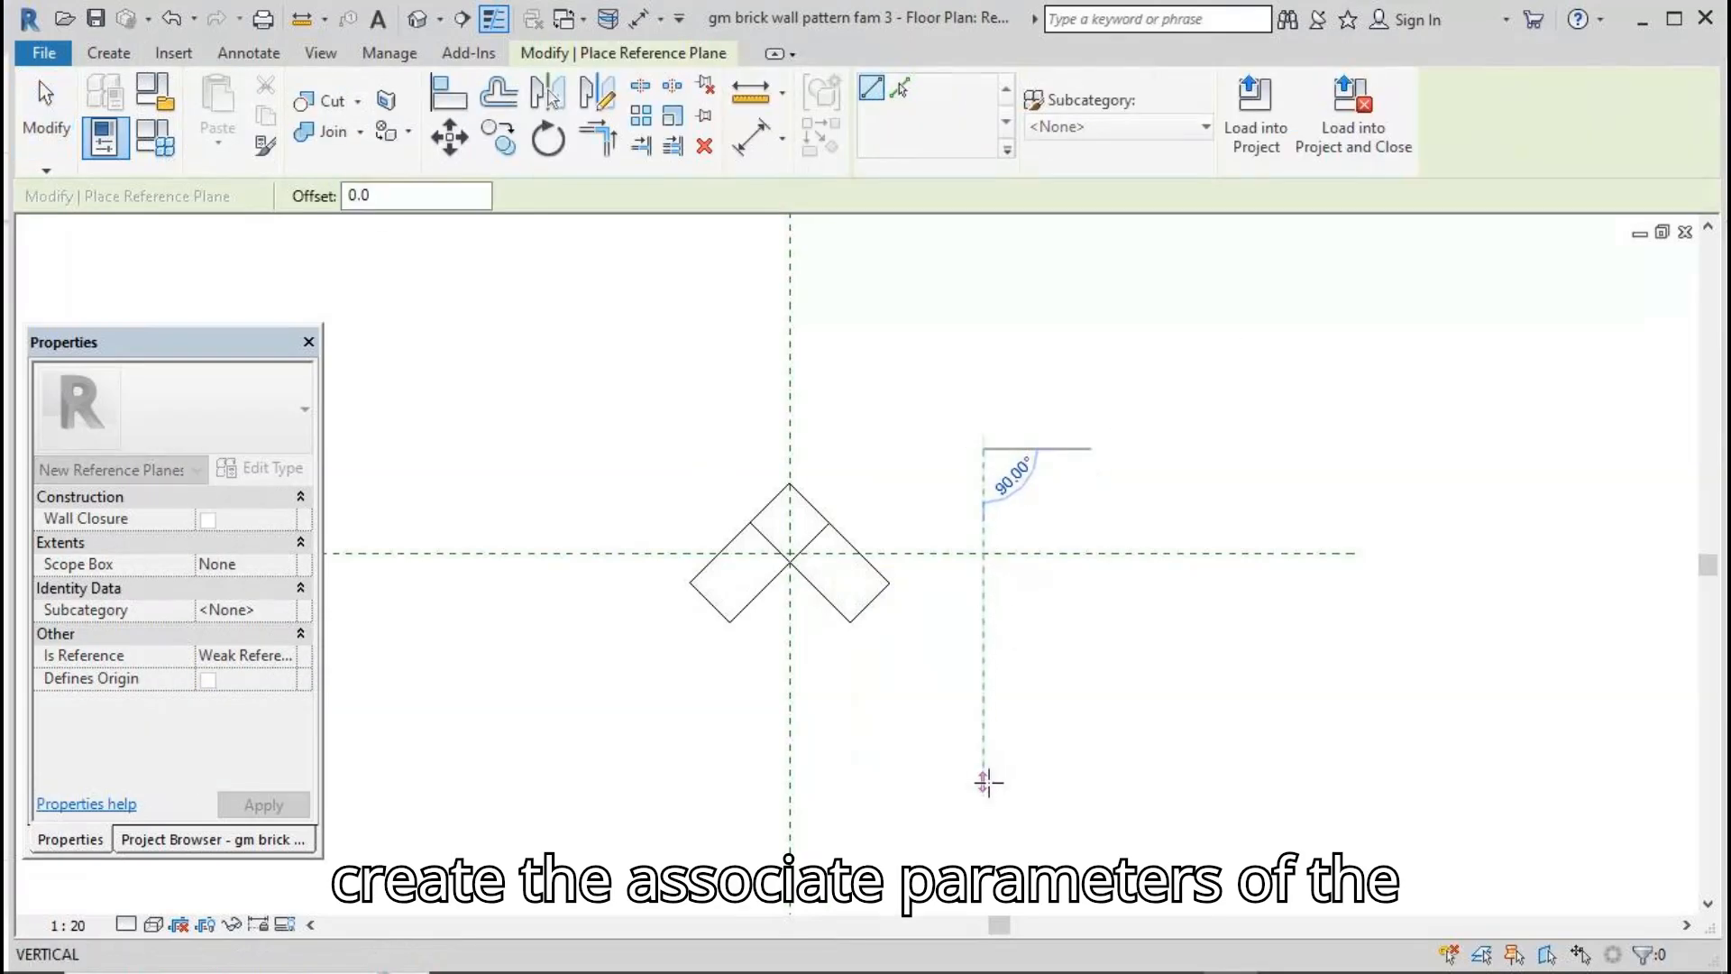
left_click(984, 780)
left_click(46, 117)
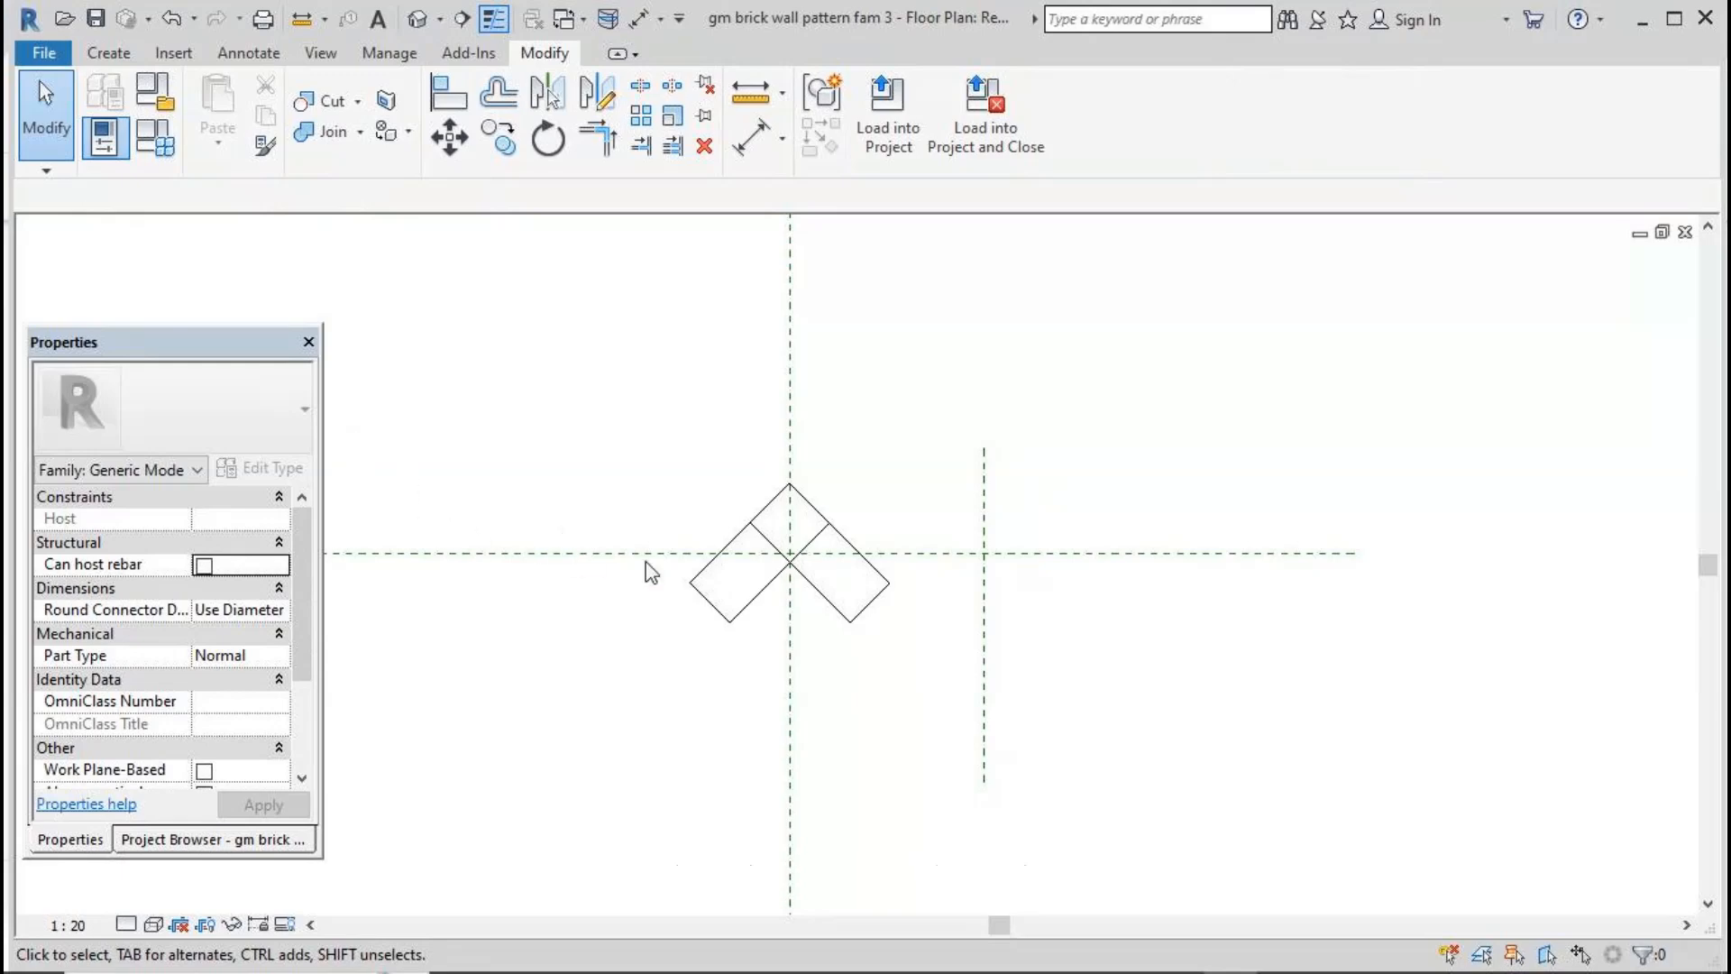
Step: Associate the placed brick component's material with a new type family parameter named mat
left_click(695, 586)
left_click(268, 467)
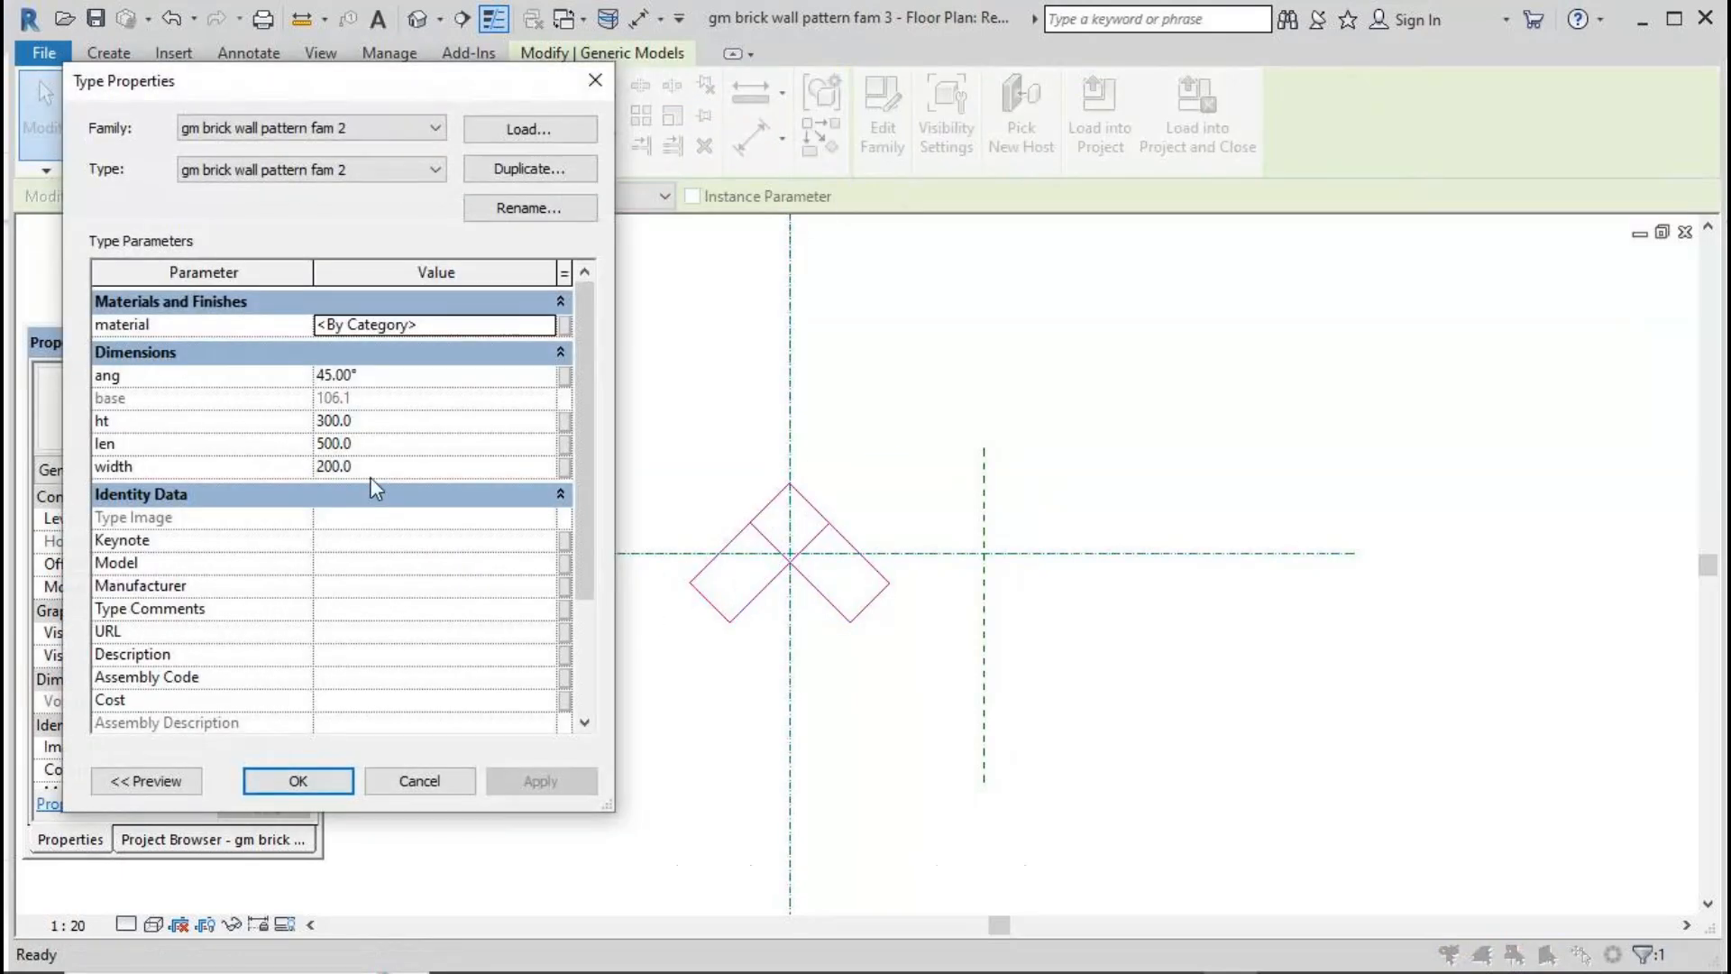
left_click(564, 327)
left_click(261, 724)
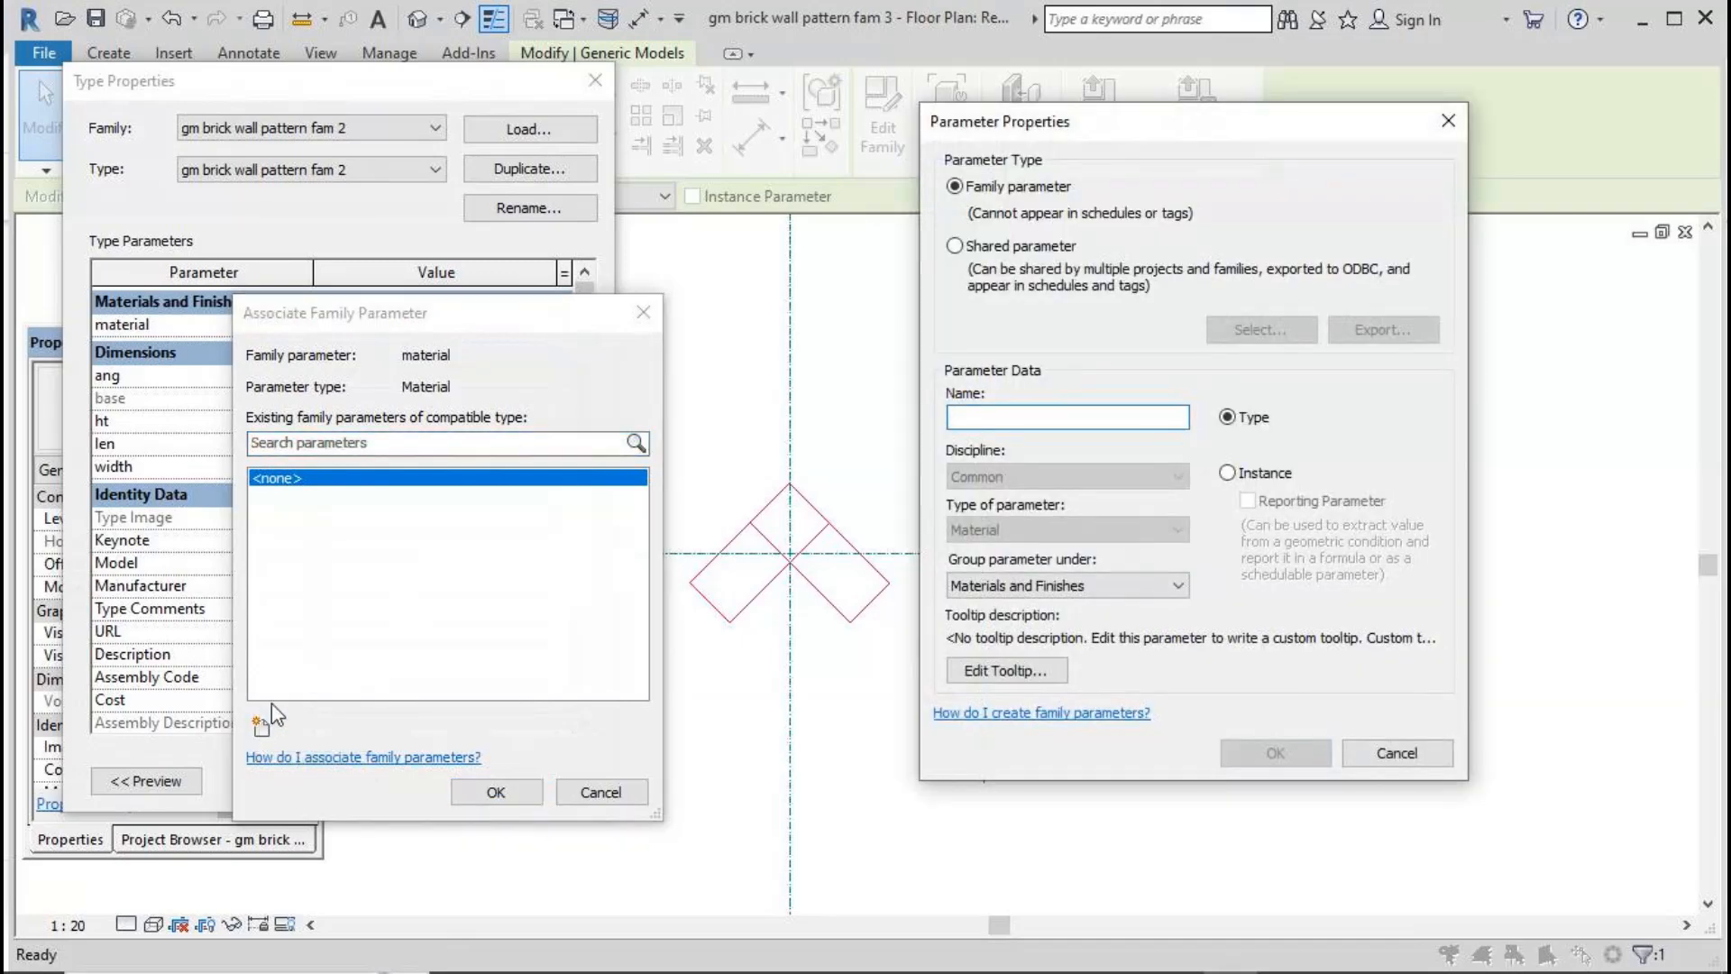
type("mat")
left_click(1242, 754)
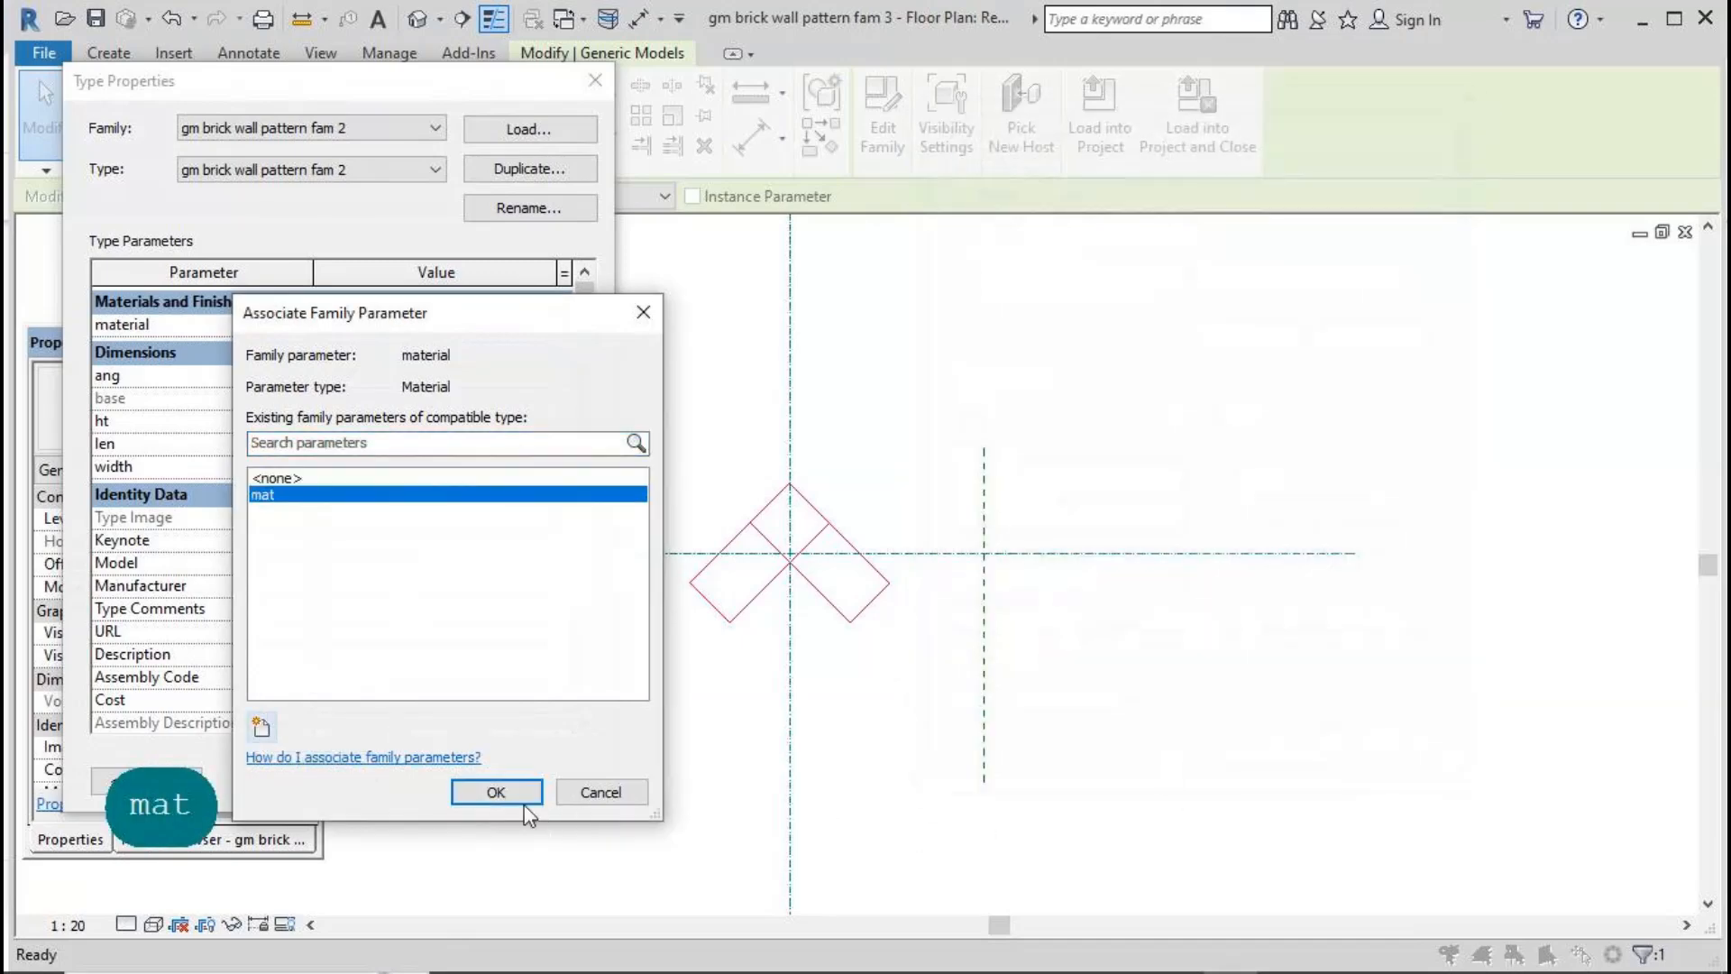
left_click(494, 791)
Step: Associate the component's ht dimension with a new type family parameter named ht
left_click(568, 426)
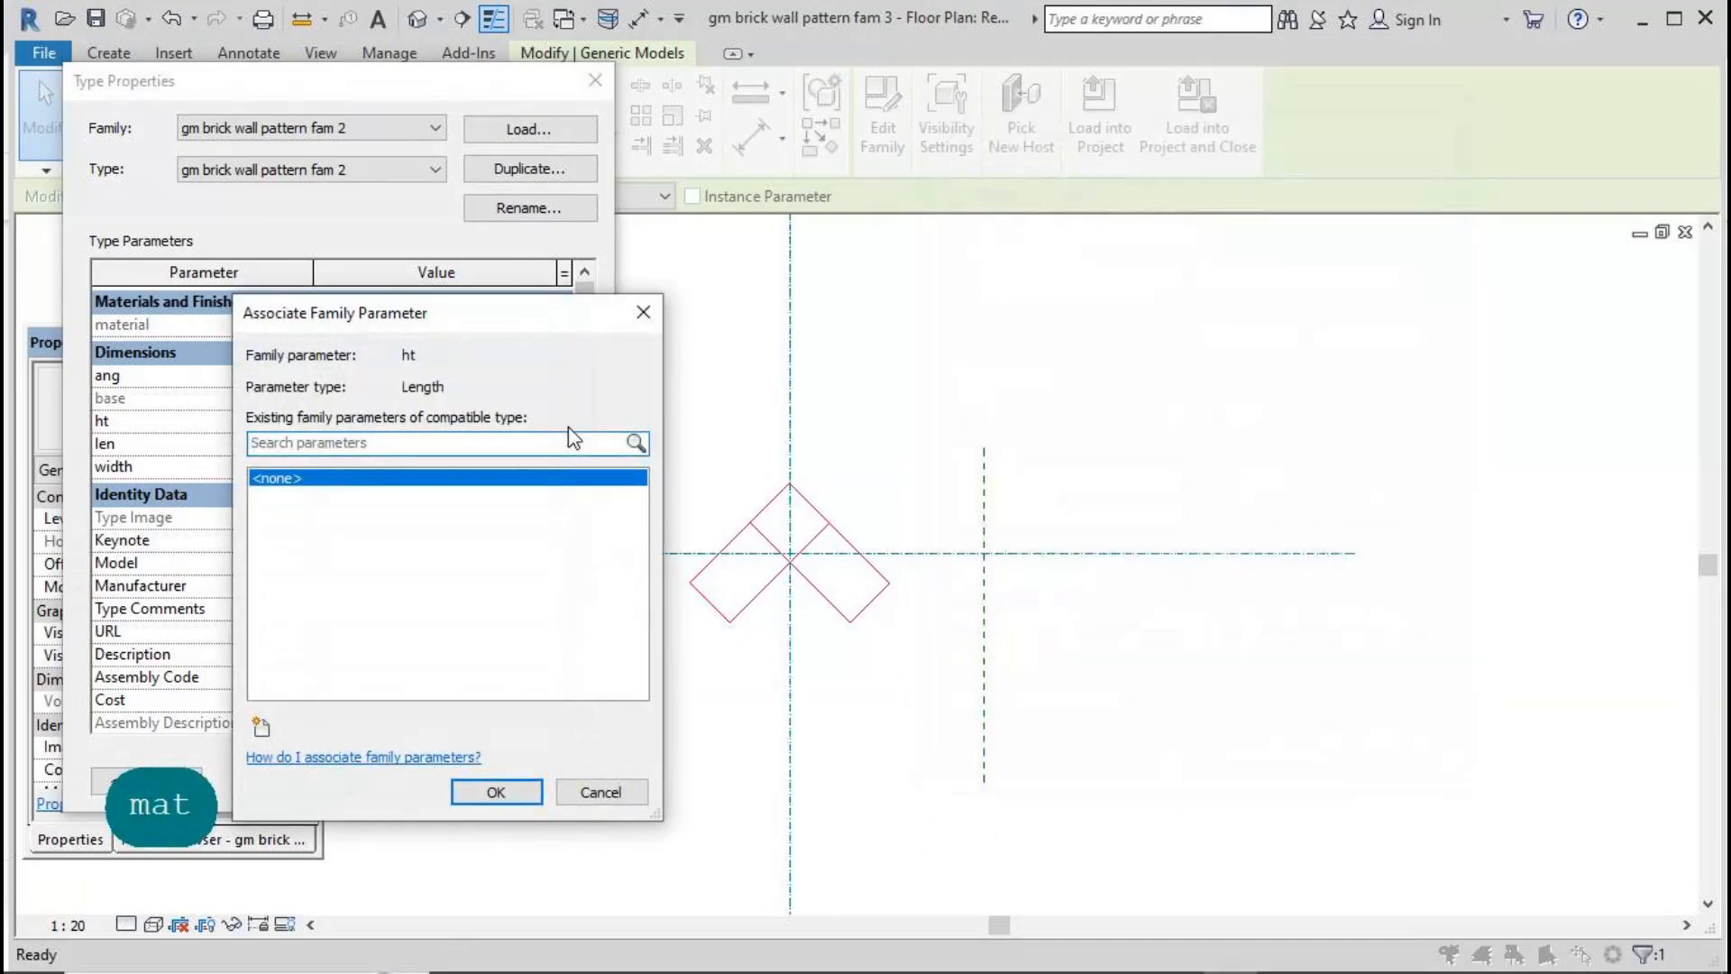
type("ht")
left_click(260, 724)
type("ht")
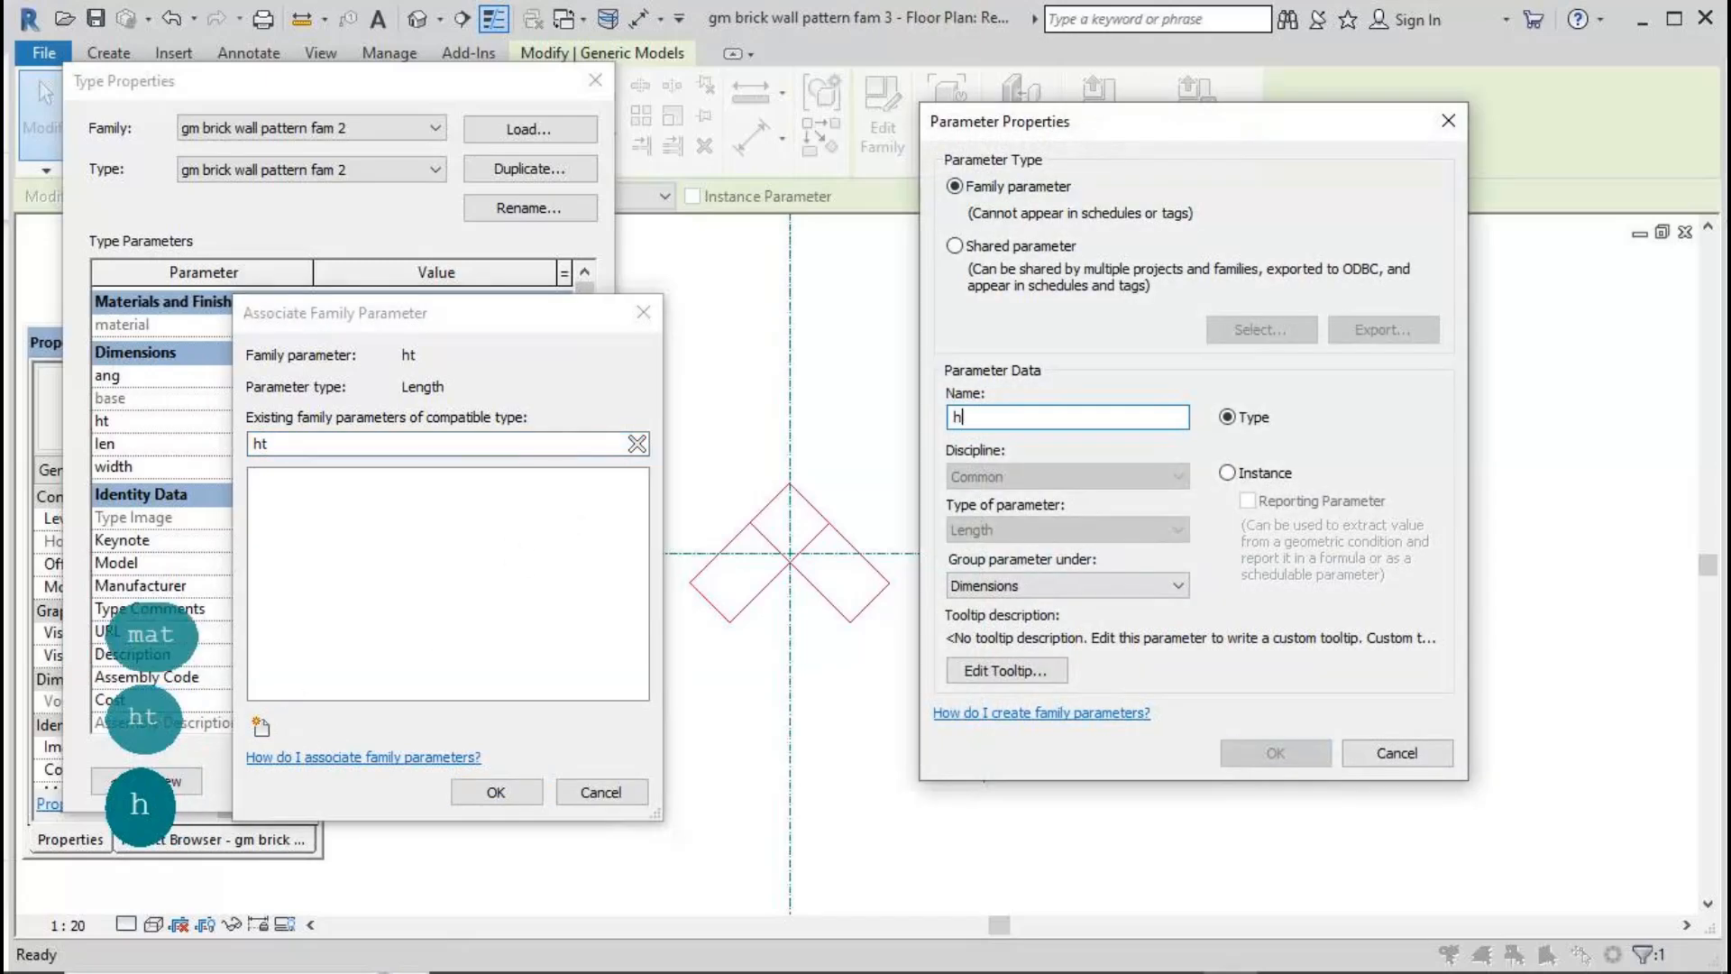
left_click(1232, 764)
left_click(495, 791)
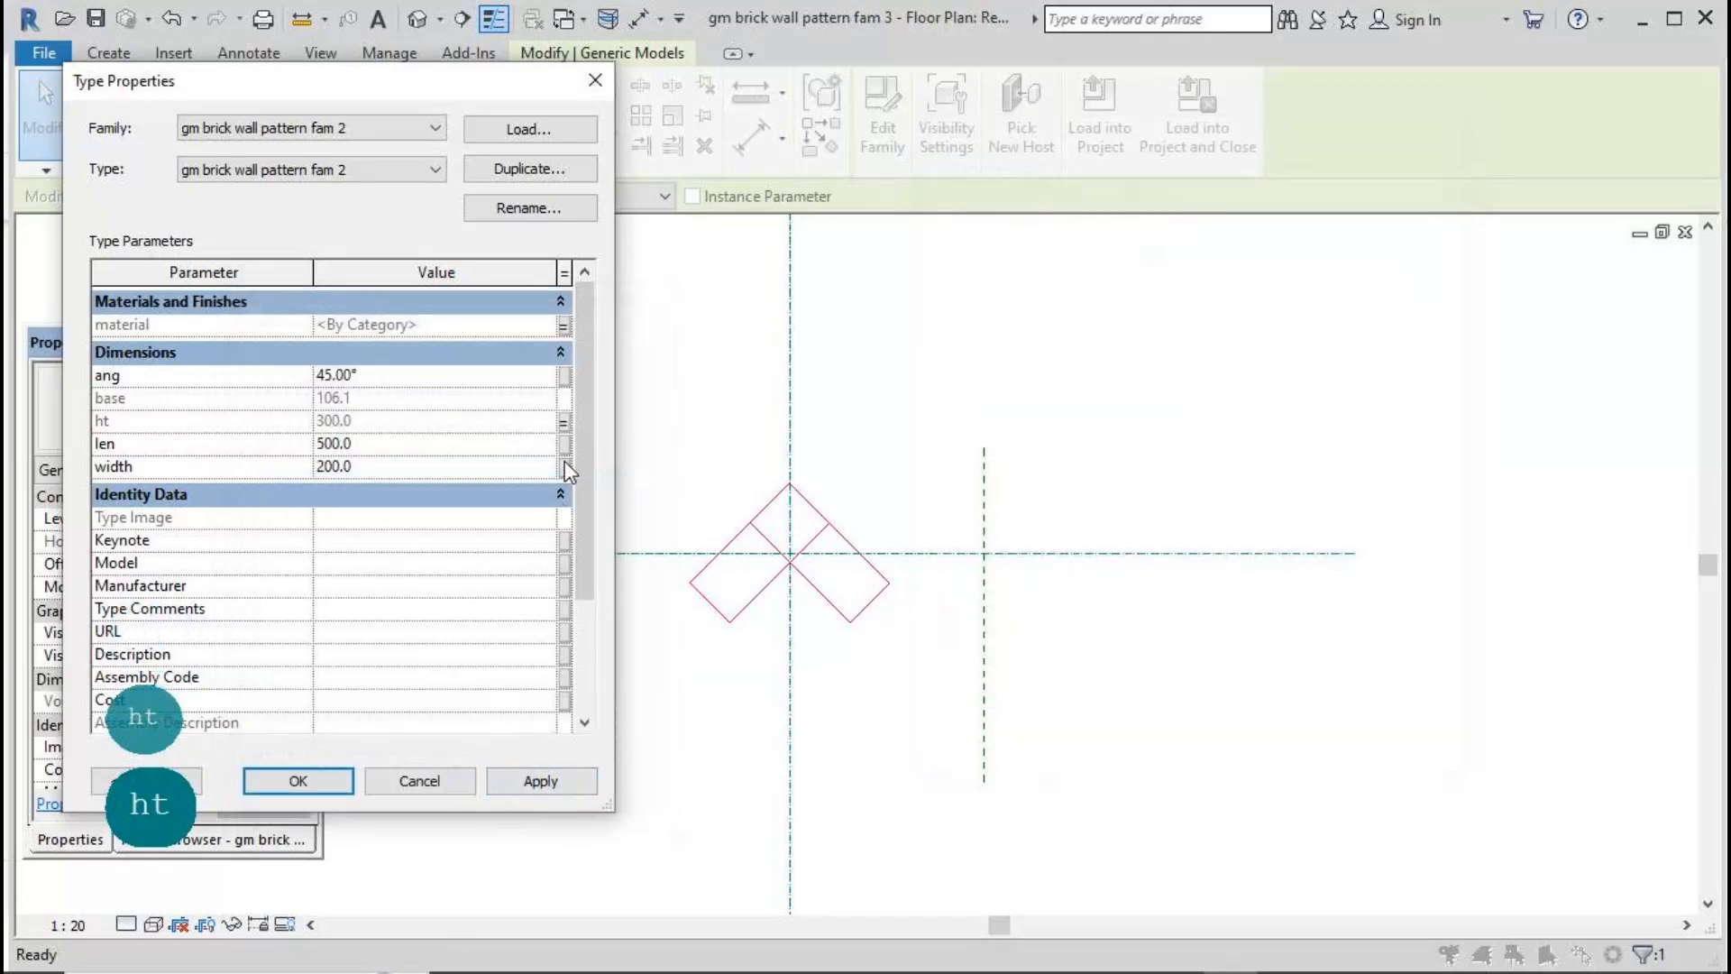
Step: Associate the component's len dimension with a new type family parameter named len
left_click(565, 443)
left_click(260, 724)
type("len")
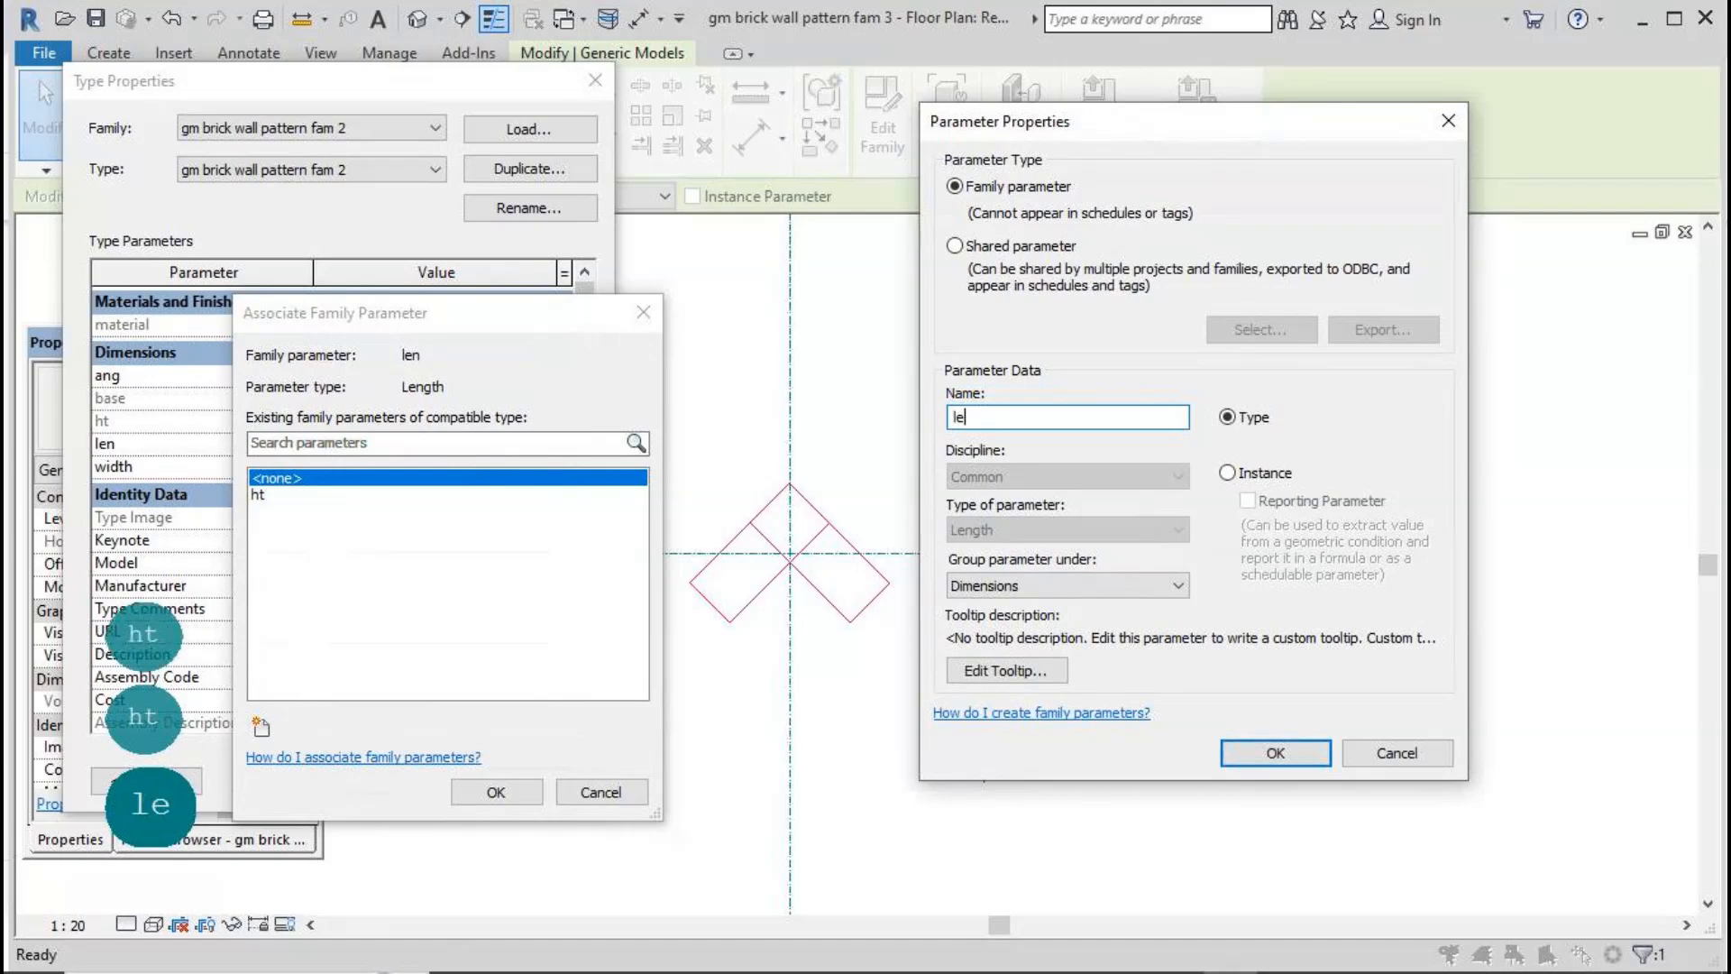
left_click(1273, 752)
left_click(514, 794)
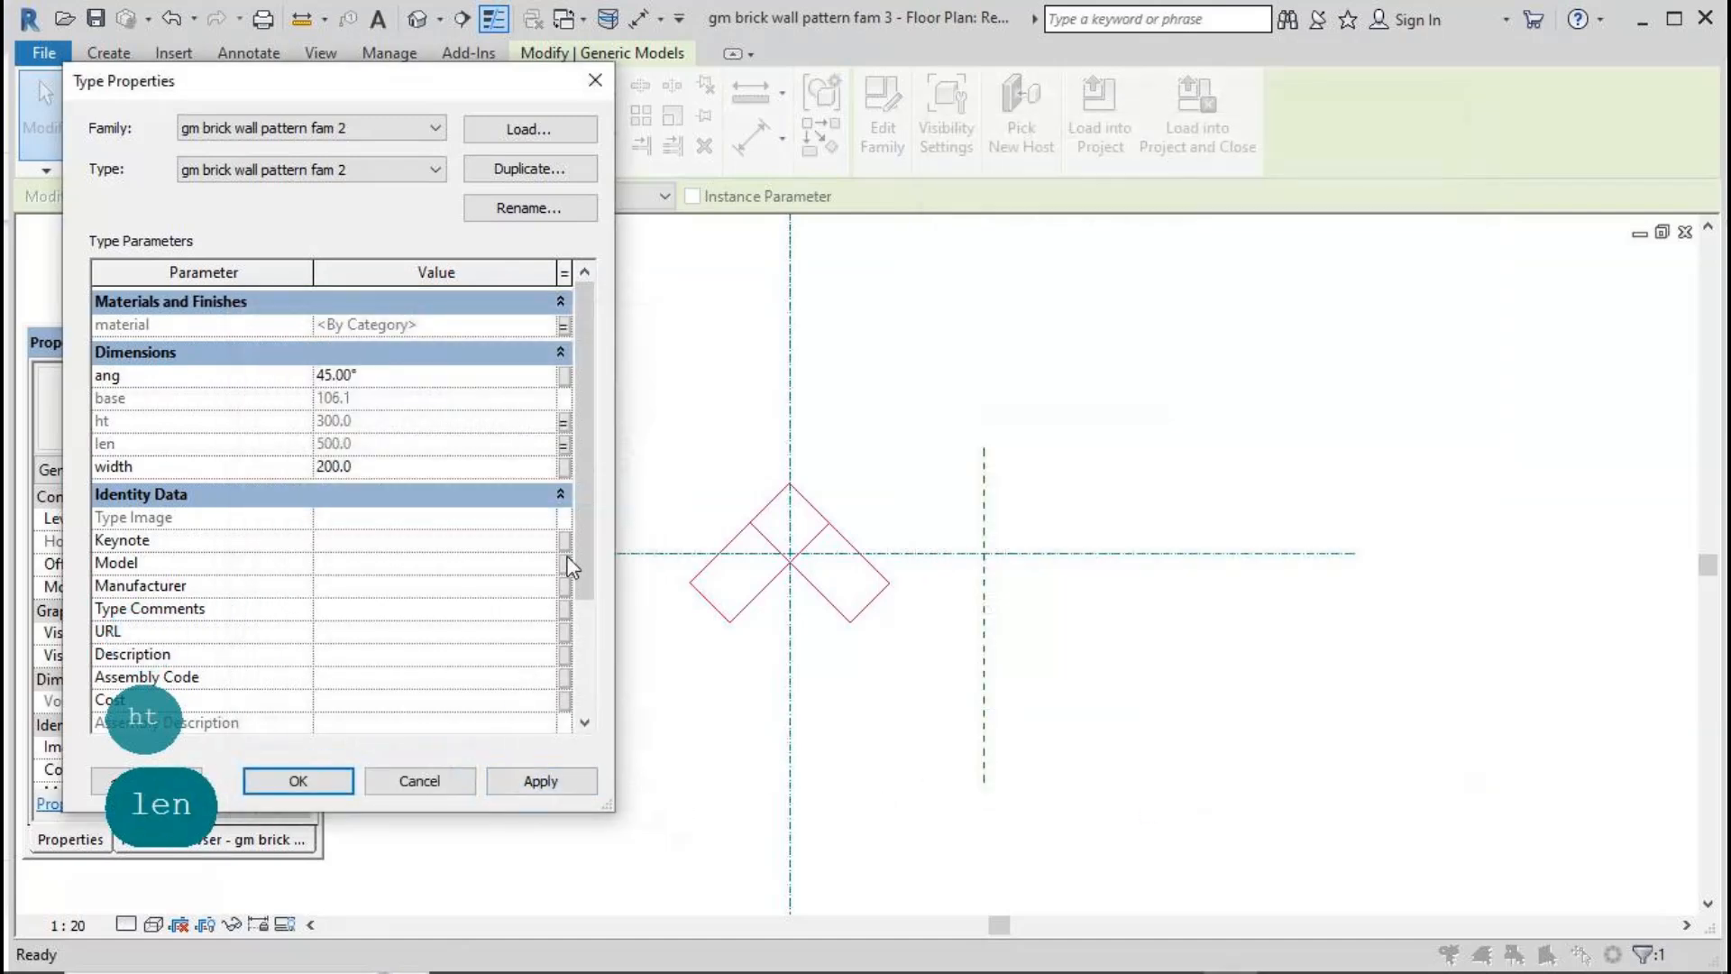
Step: Associate the component's width dimension with a new family parameter named width and accept the type properties
left_click(564, 467)
left_click(259, 724)
type("widt")
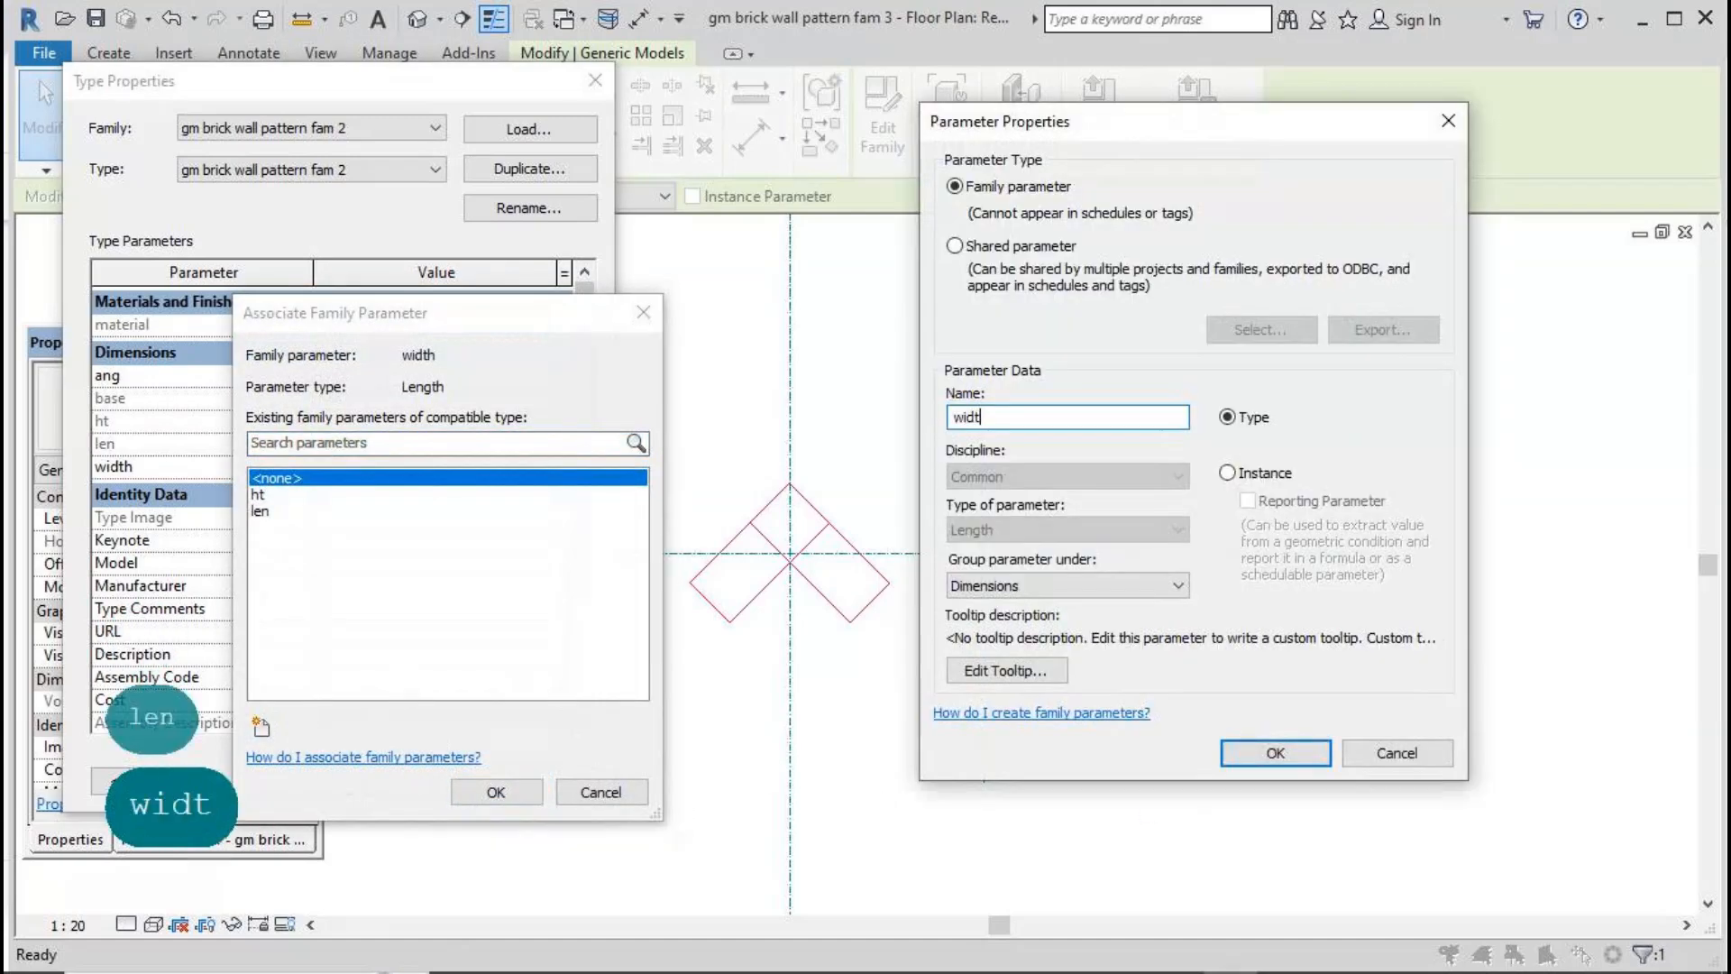
type("h")
left_click(1235, 756)
left_click(496, 791)
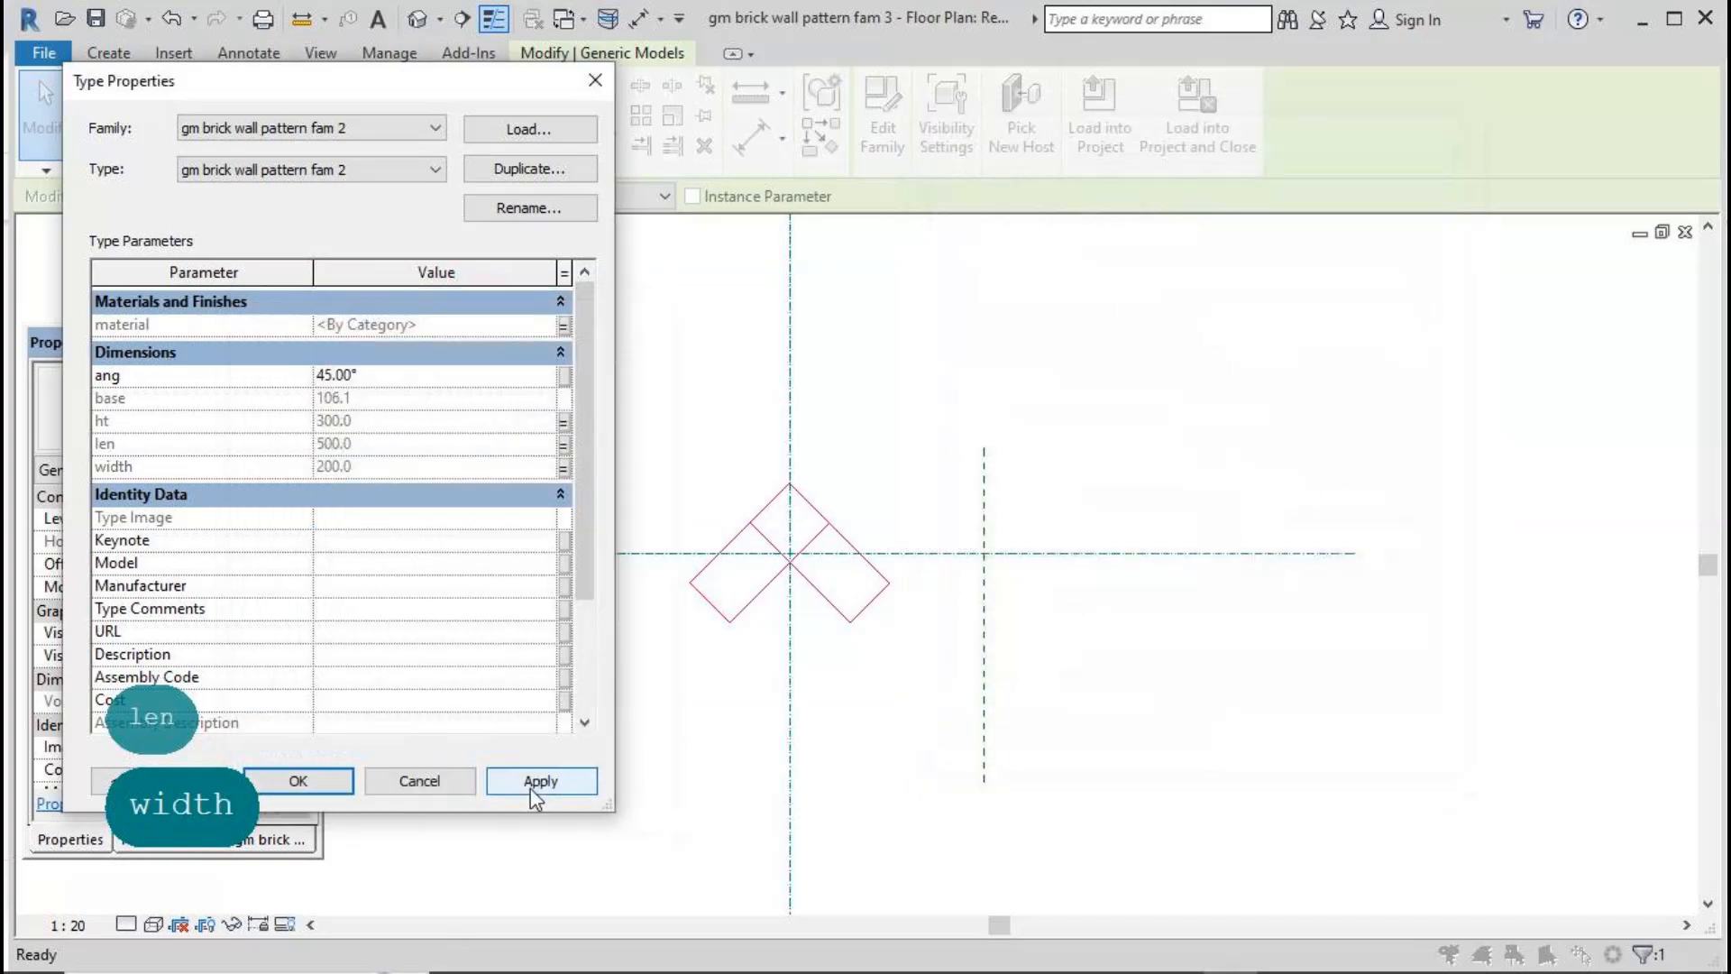
left_click_drag(575, 548, 597, 705)
left_click(299, 781)
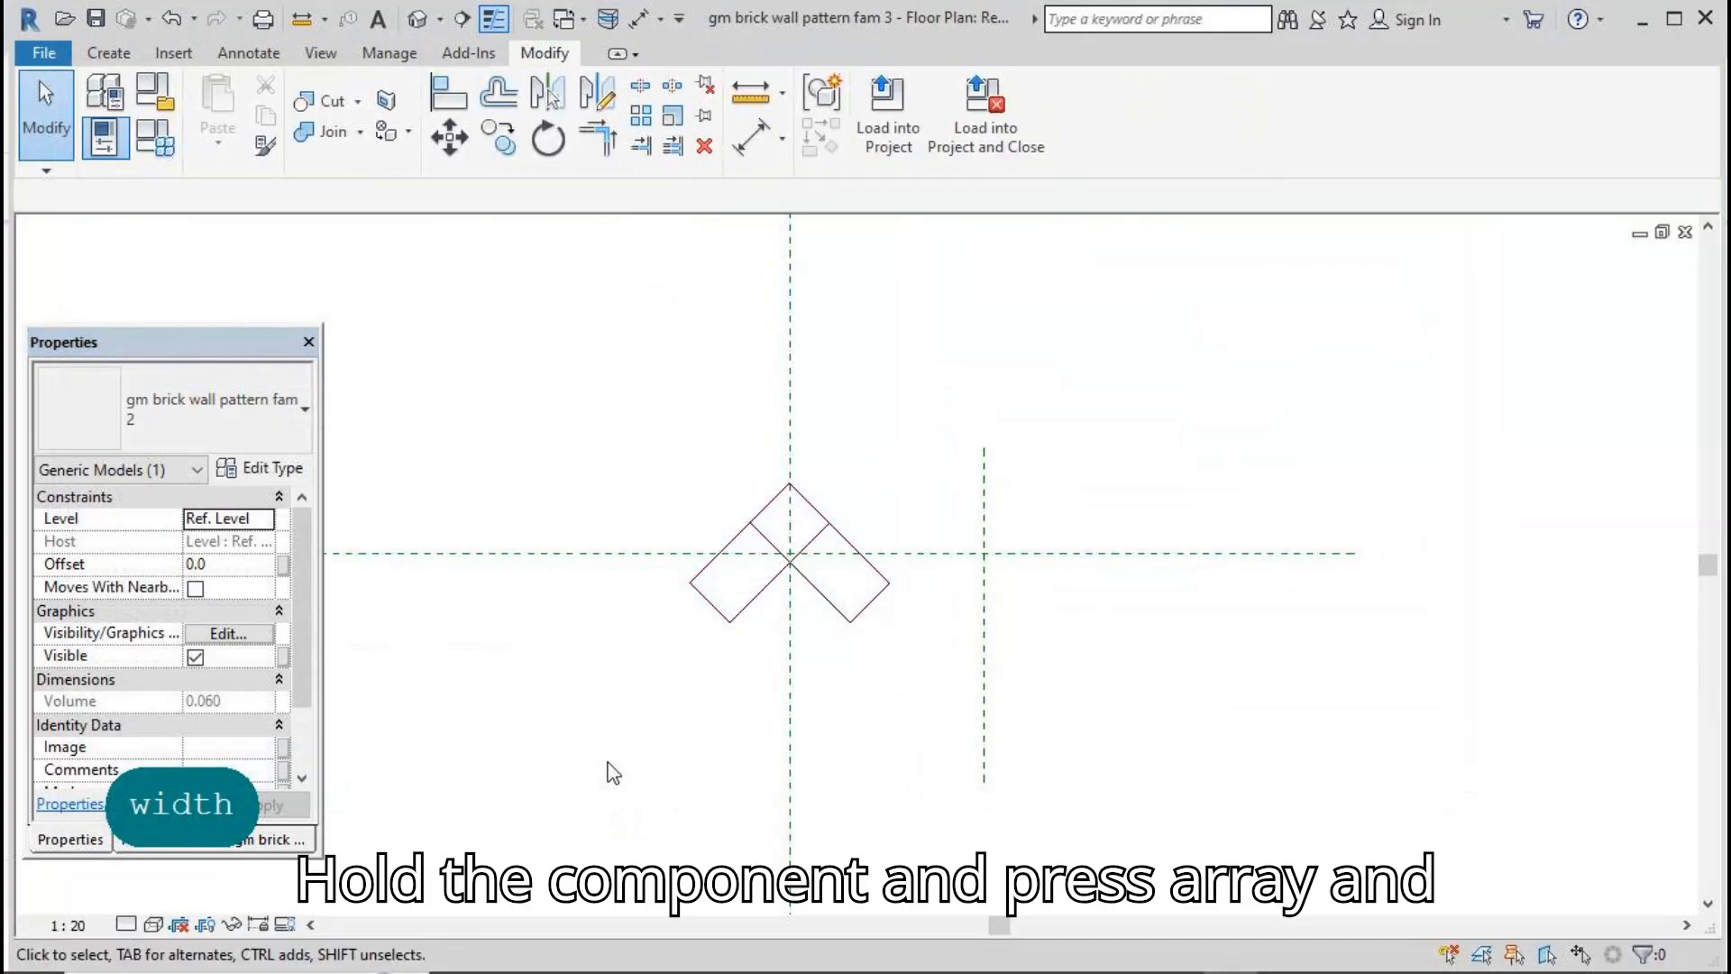
Step: Array the component as a grouped linear array of 2, moved to 2nd, placing the copy above and right of the original
left_click(613, 773)
scroll(873, 651, "down", 1)
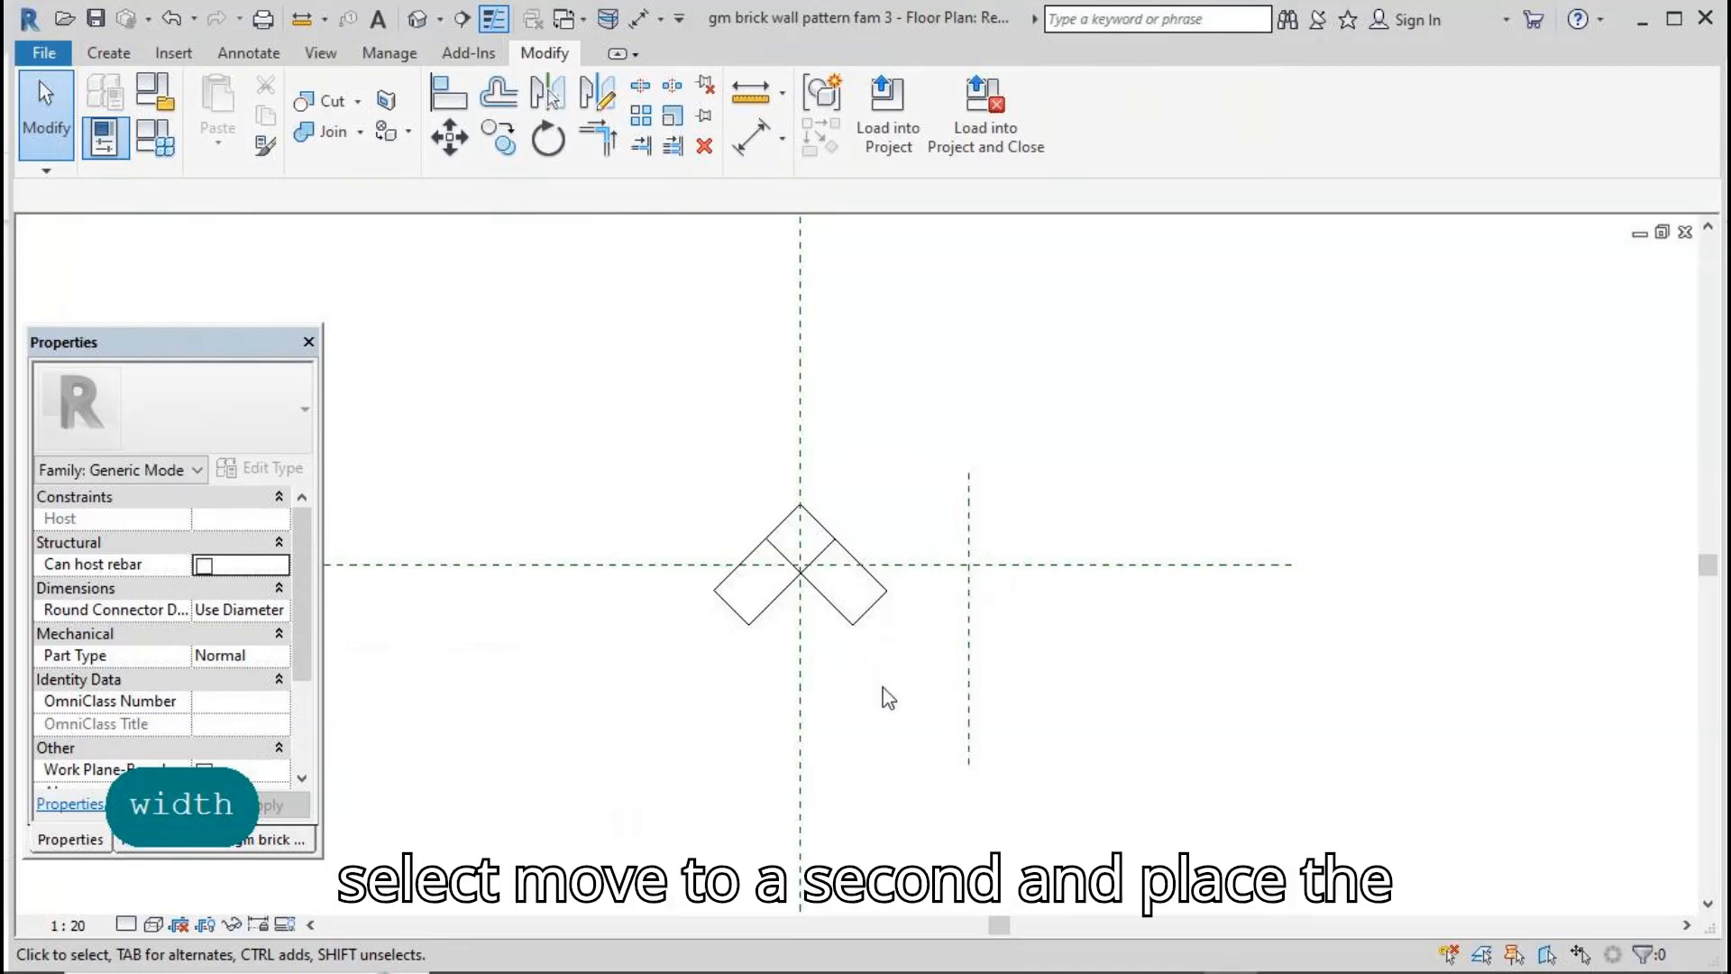
left_click(744, 623)
left_click(744, 623)
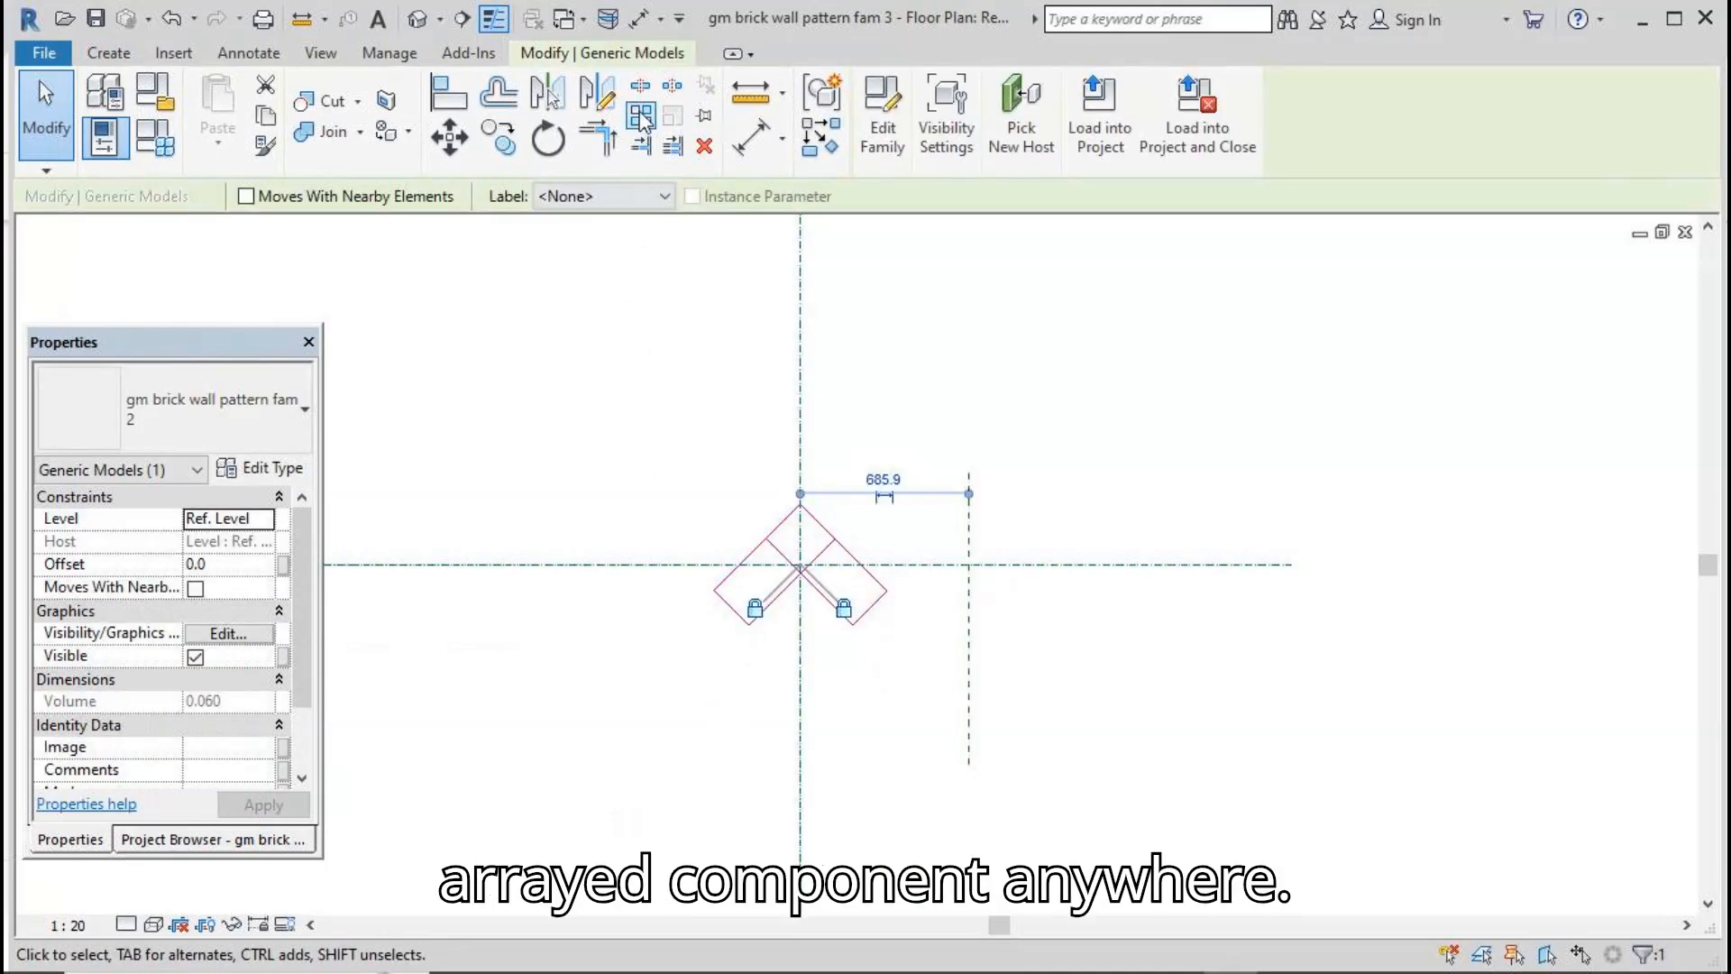
key("a")
key("r")
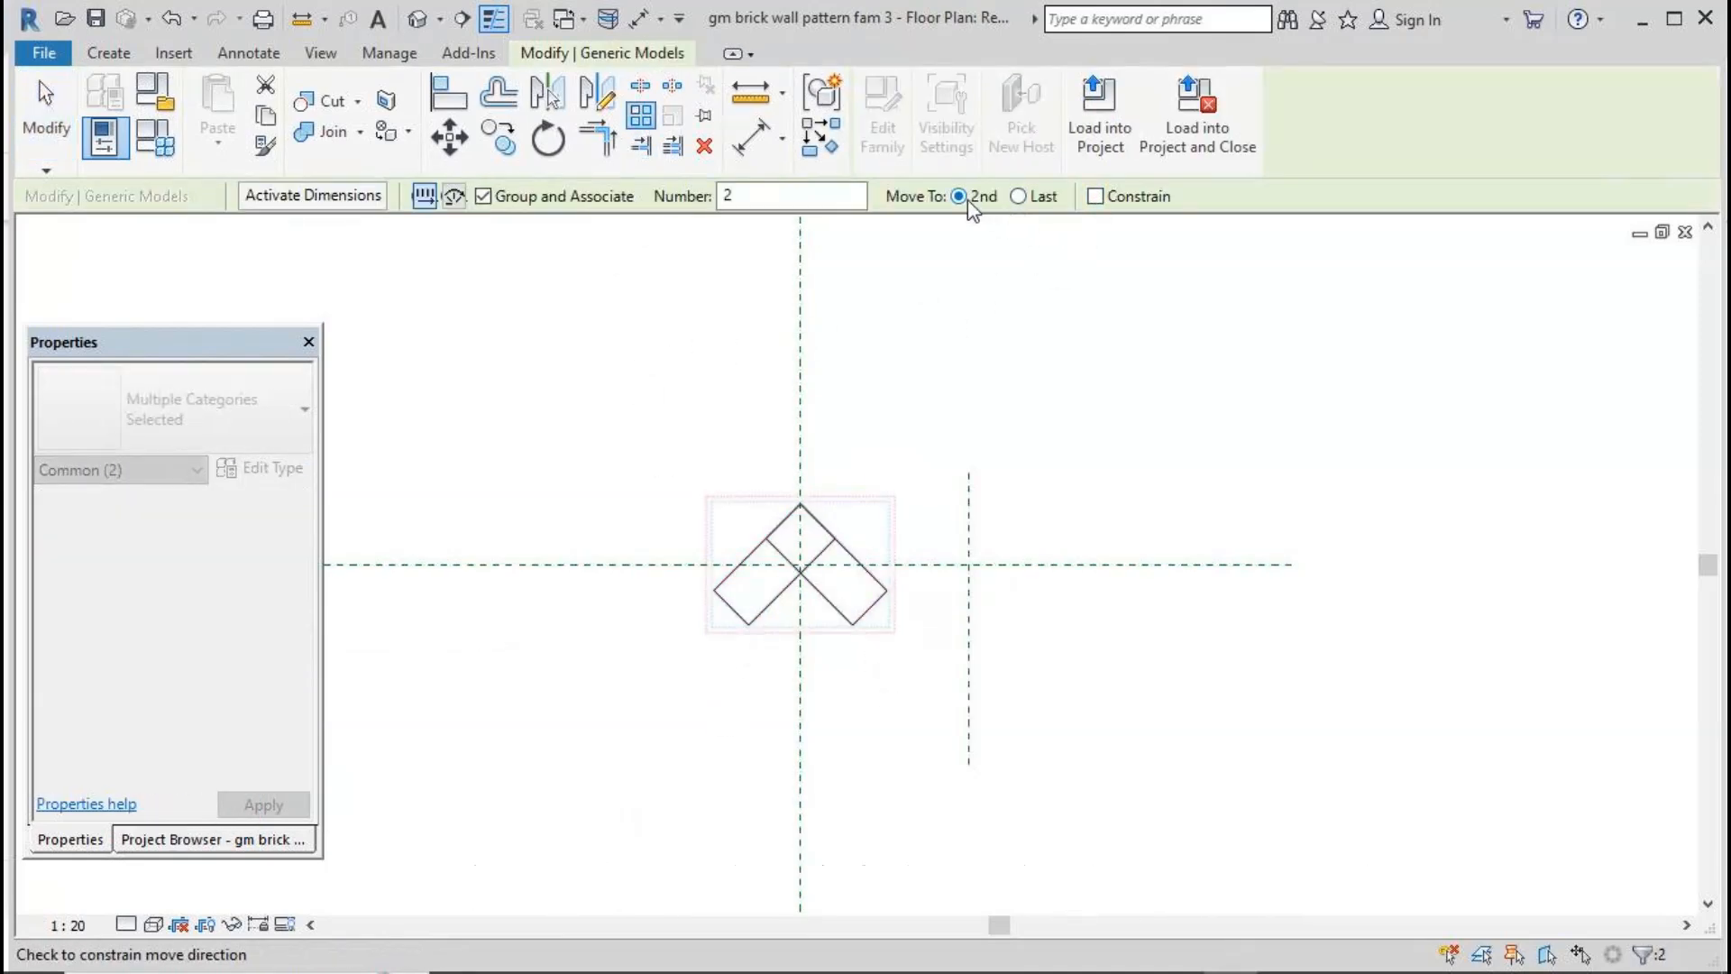
left_click(846, 539)
left_click(1143, 422)
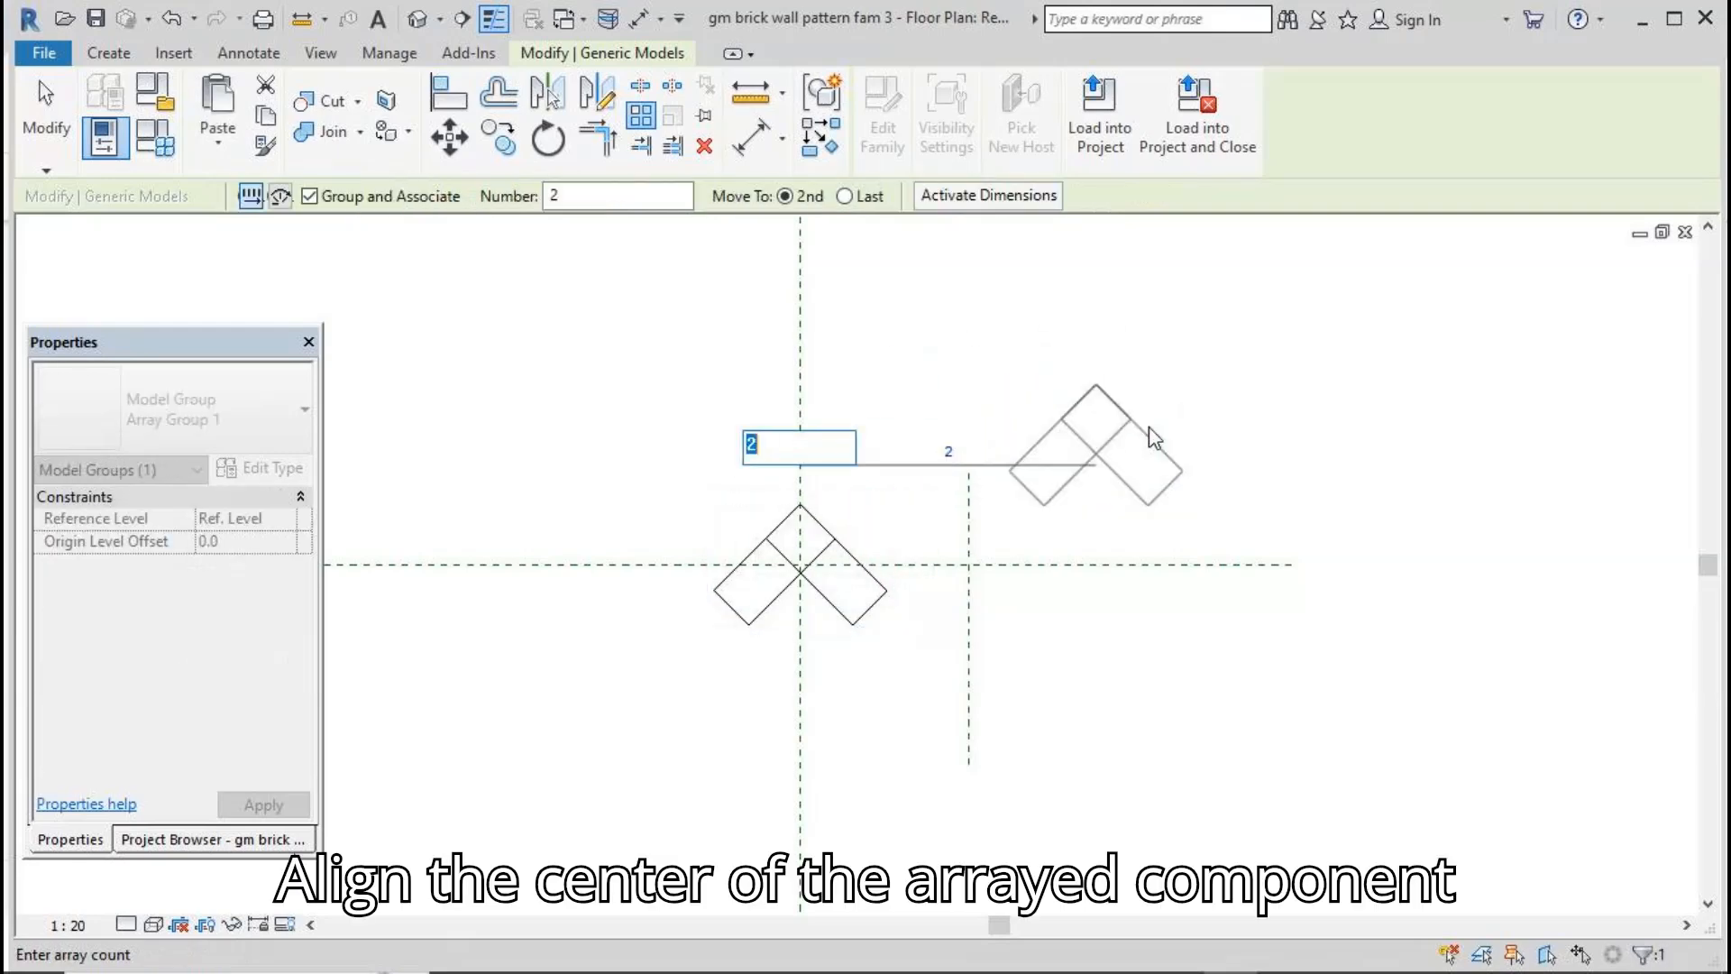
key("Escape")
Step: Align the arrayed component's left/right centre to the new vertical reference plane and lock it
key("a")
key("l")
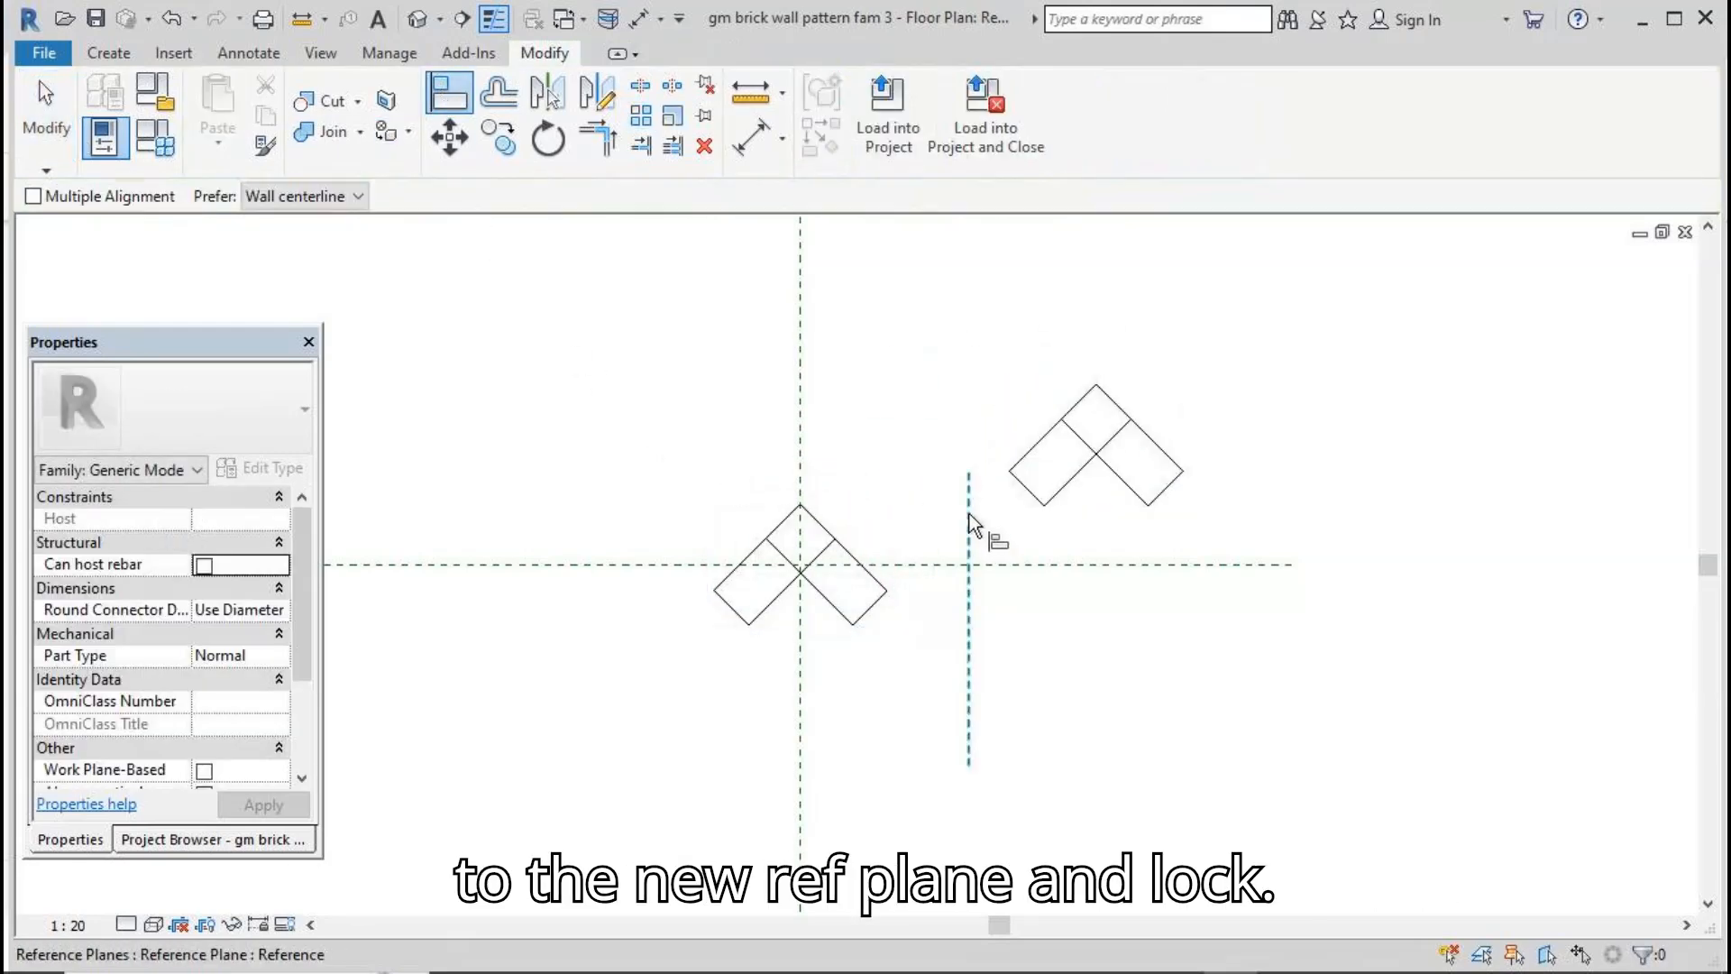
left_click(969, 539)
left_click(1096, 435)
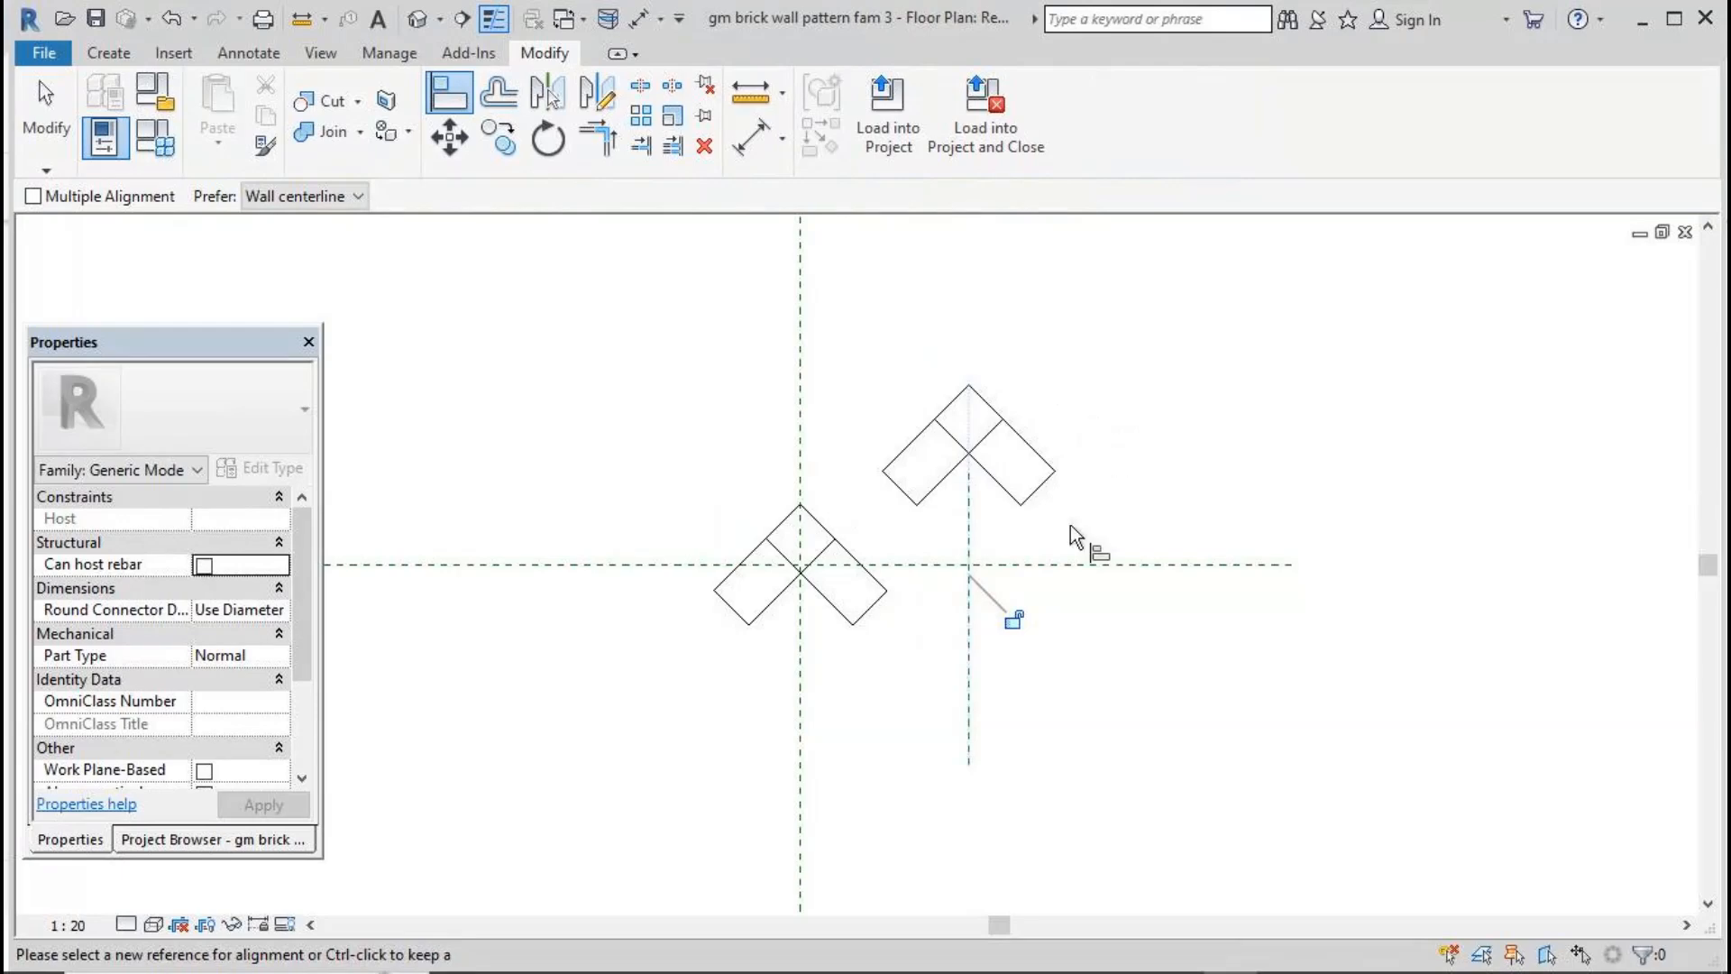
Step: Align the arrayed component's front/back centre to the horizontal reference plane and lock it
left_click(1102, 564)
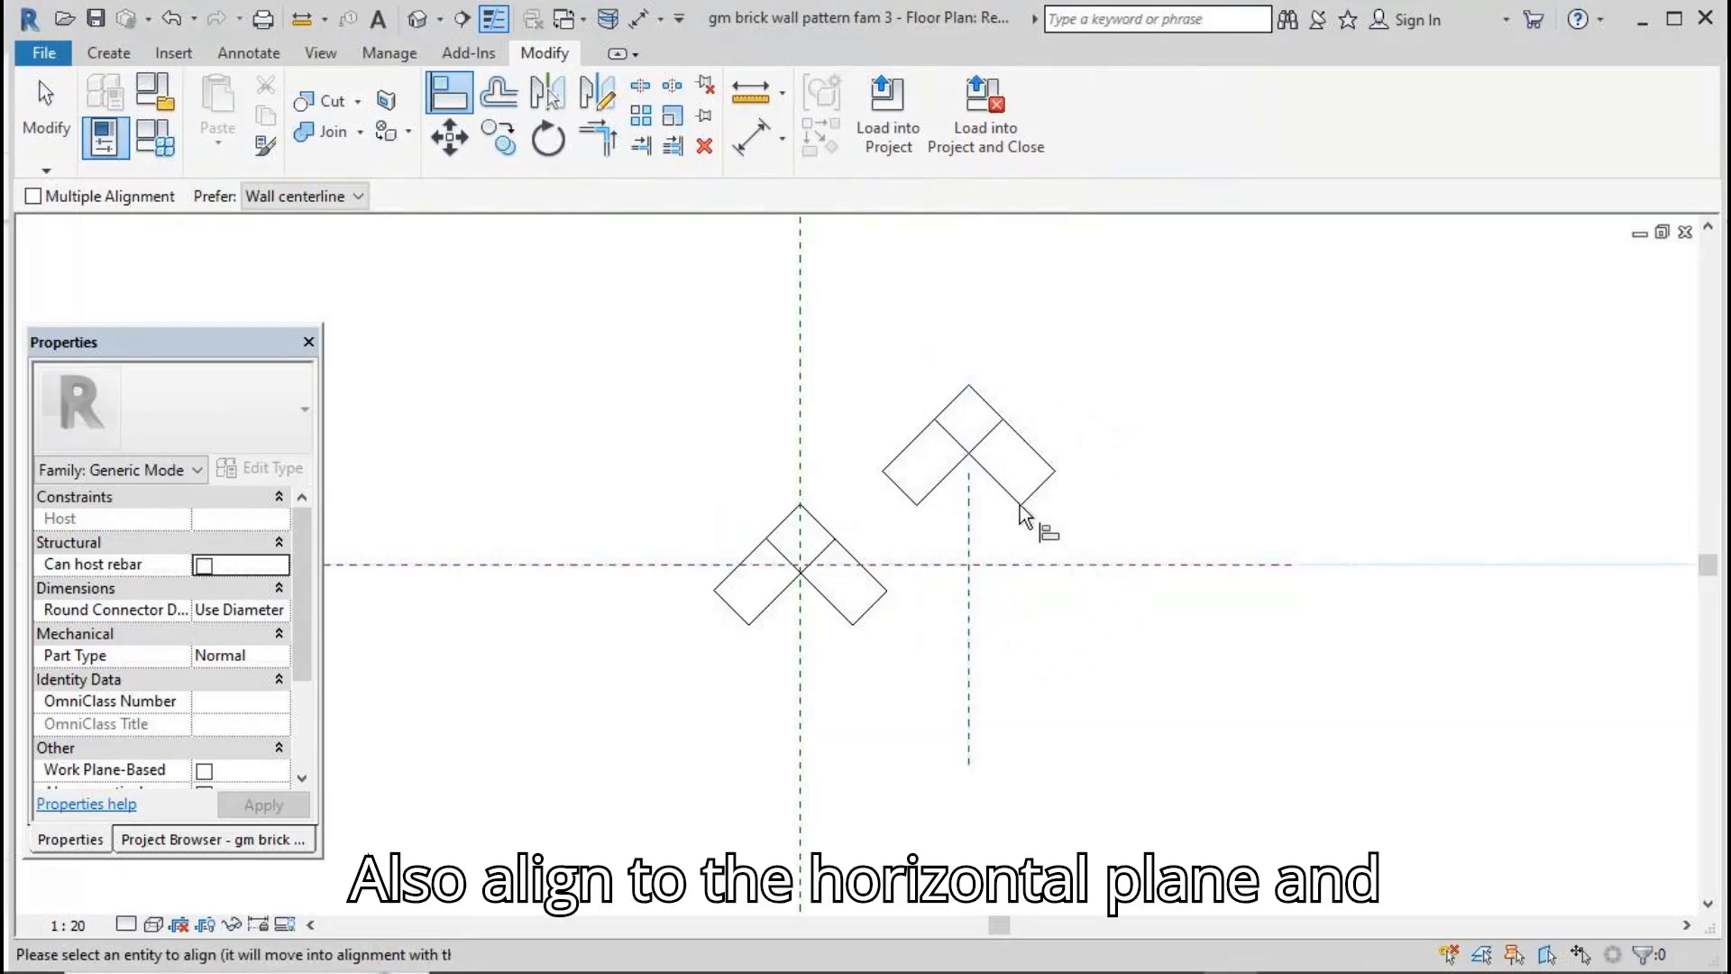
left_click(1006, 453)
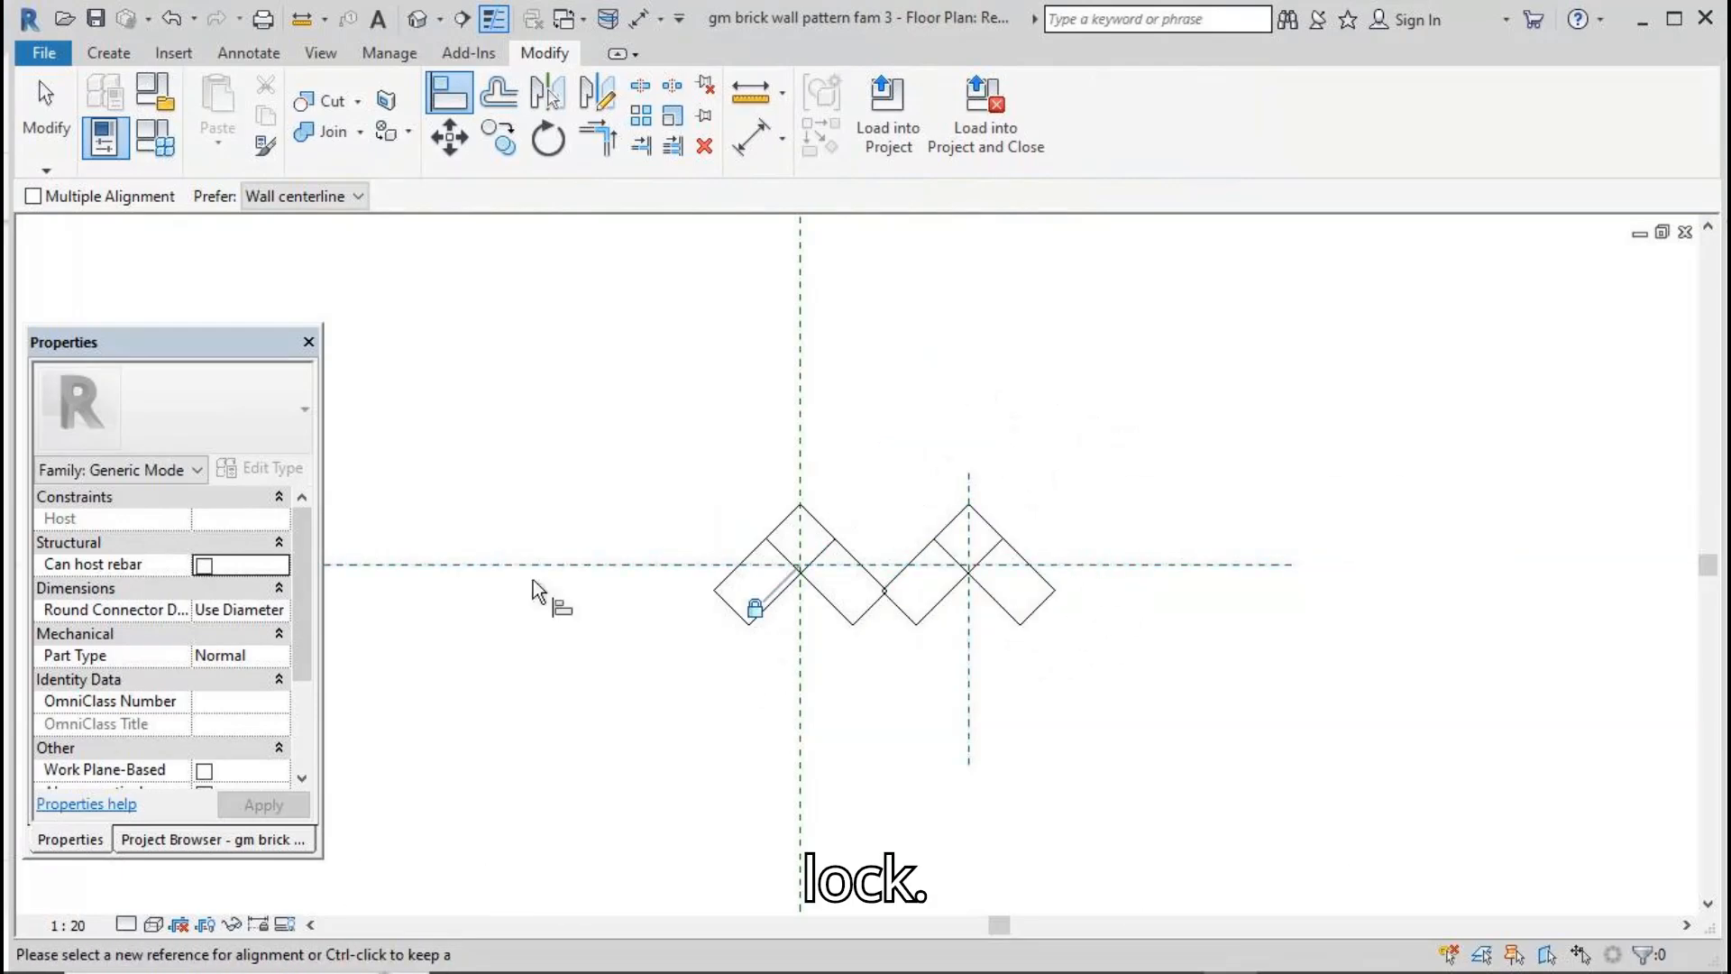
key("Escape")
Step: Place an aligned dimension between the two vertical reference planes, above the components
scroll(844, 632, "up", 1)
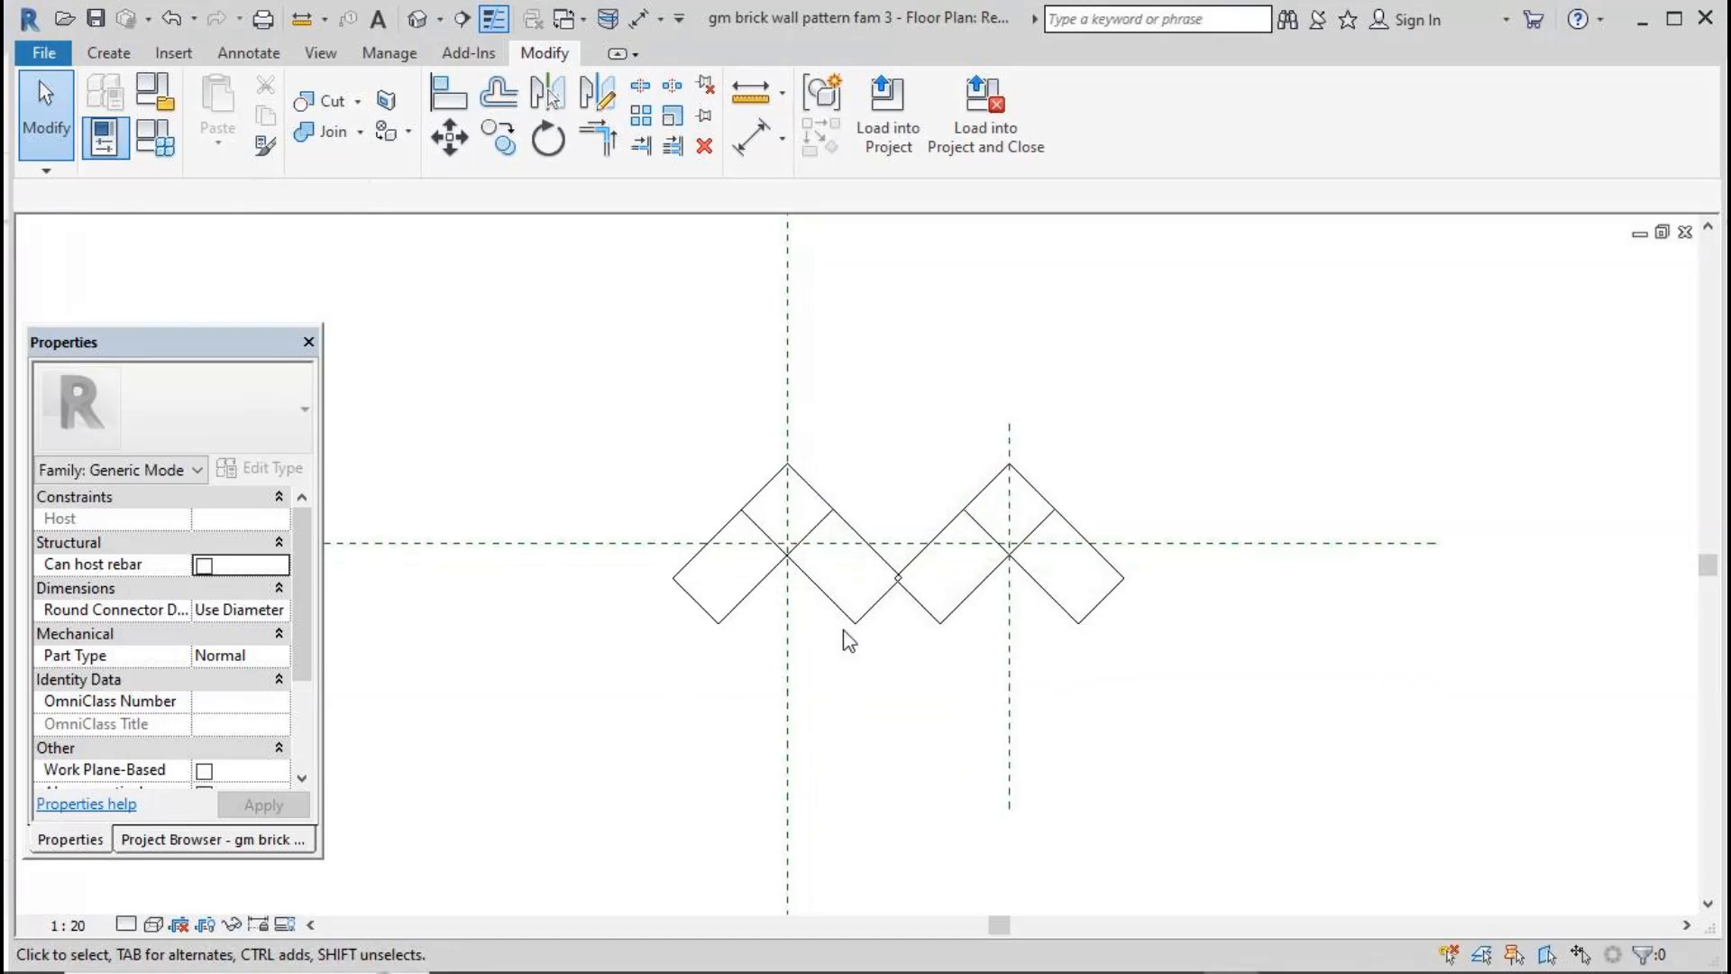
left_click(751, 138)
left_click(789, 408)
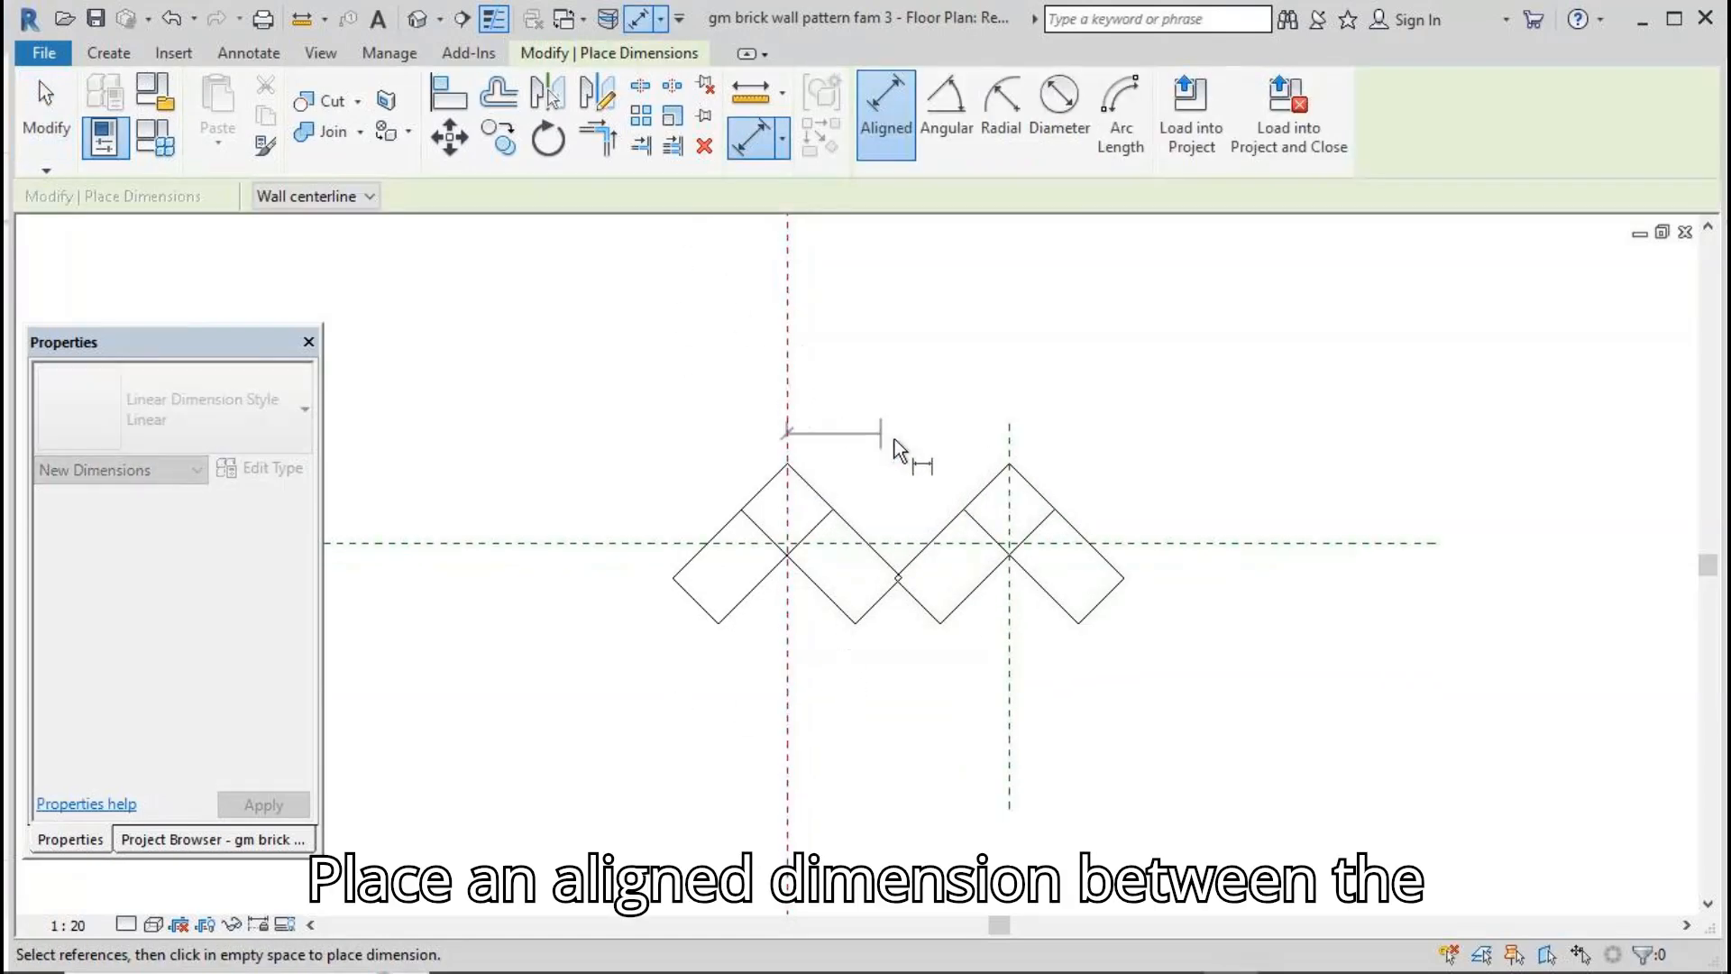
left_click(1012, 429)
left_click(1063, 378)
key("Escape")
key("Escape")
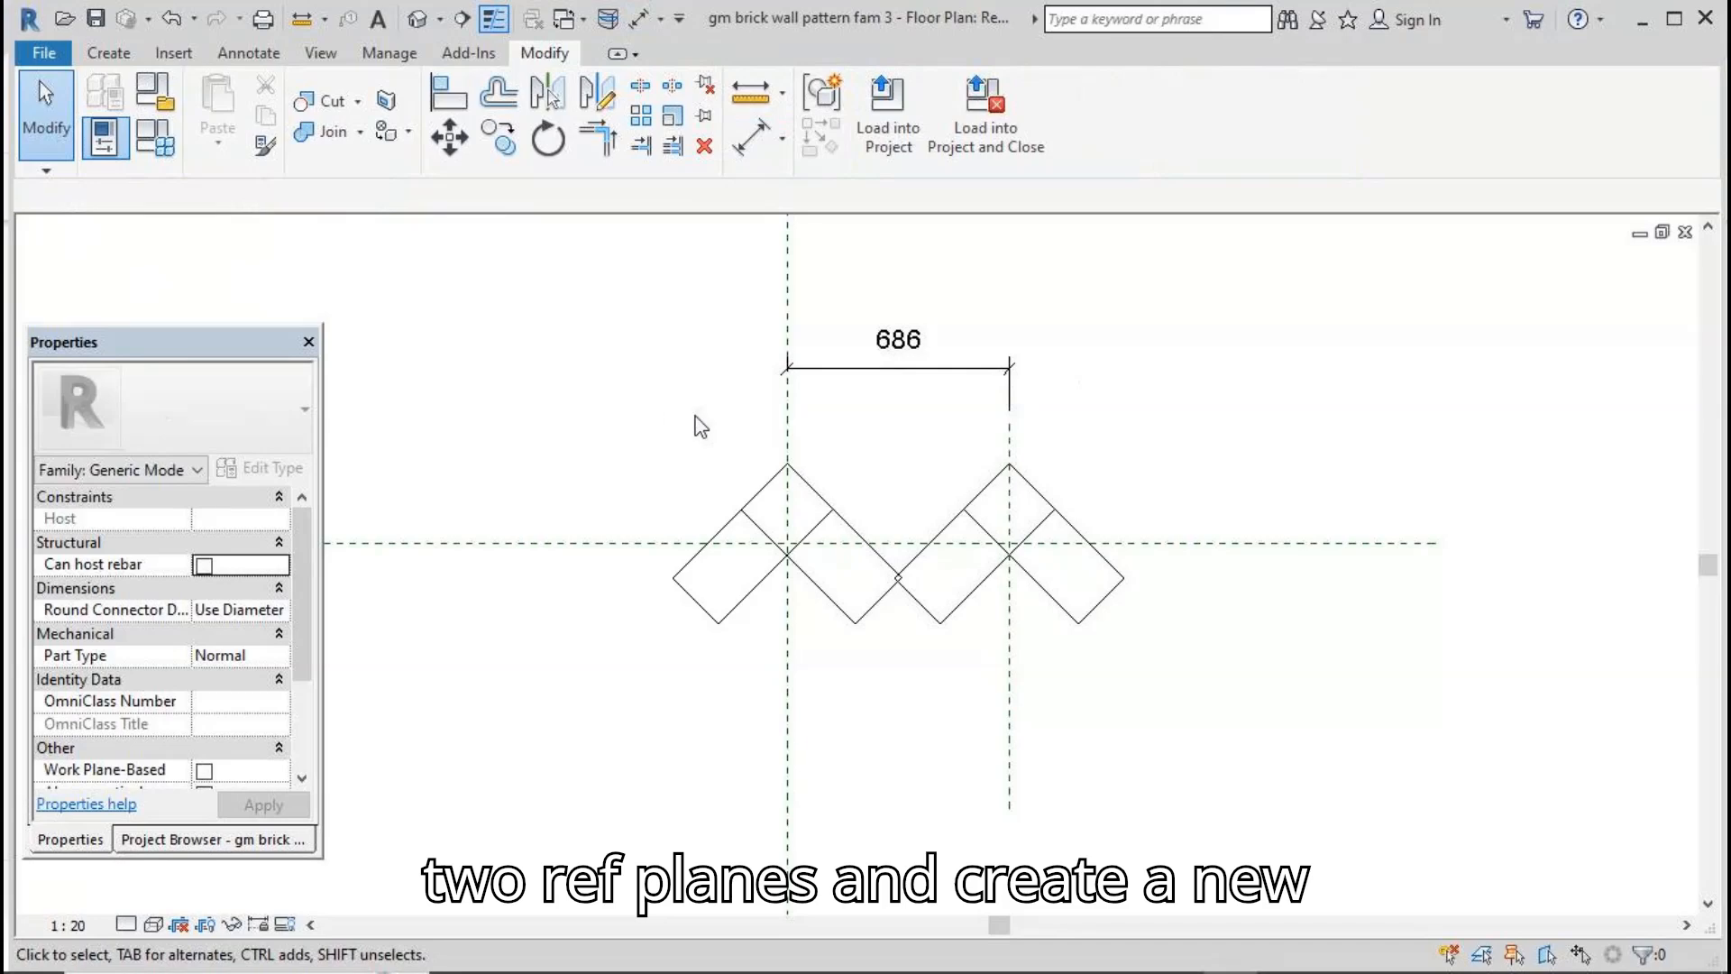
Step: Label the dimension between the vertical planes with a new type parameter named dis x
left_click(837, 369)
left_click(1126, 110)
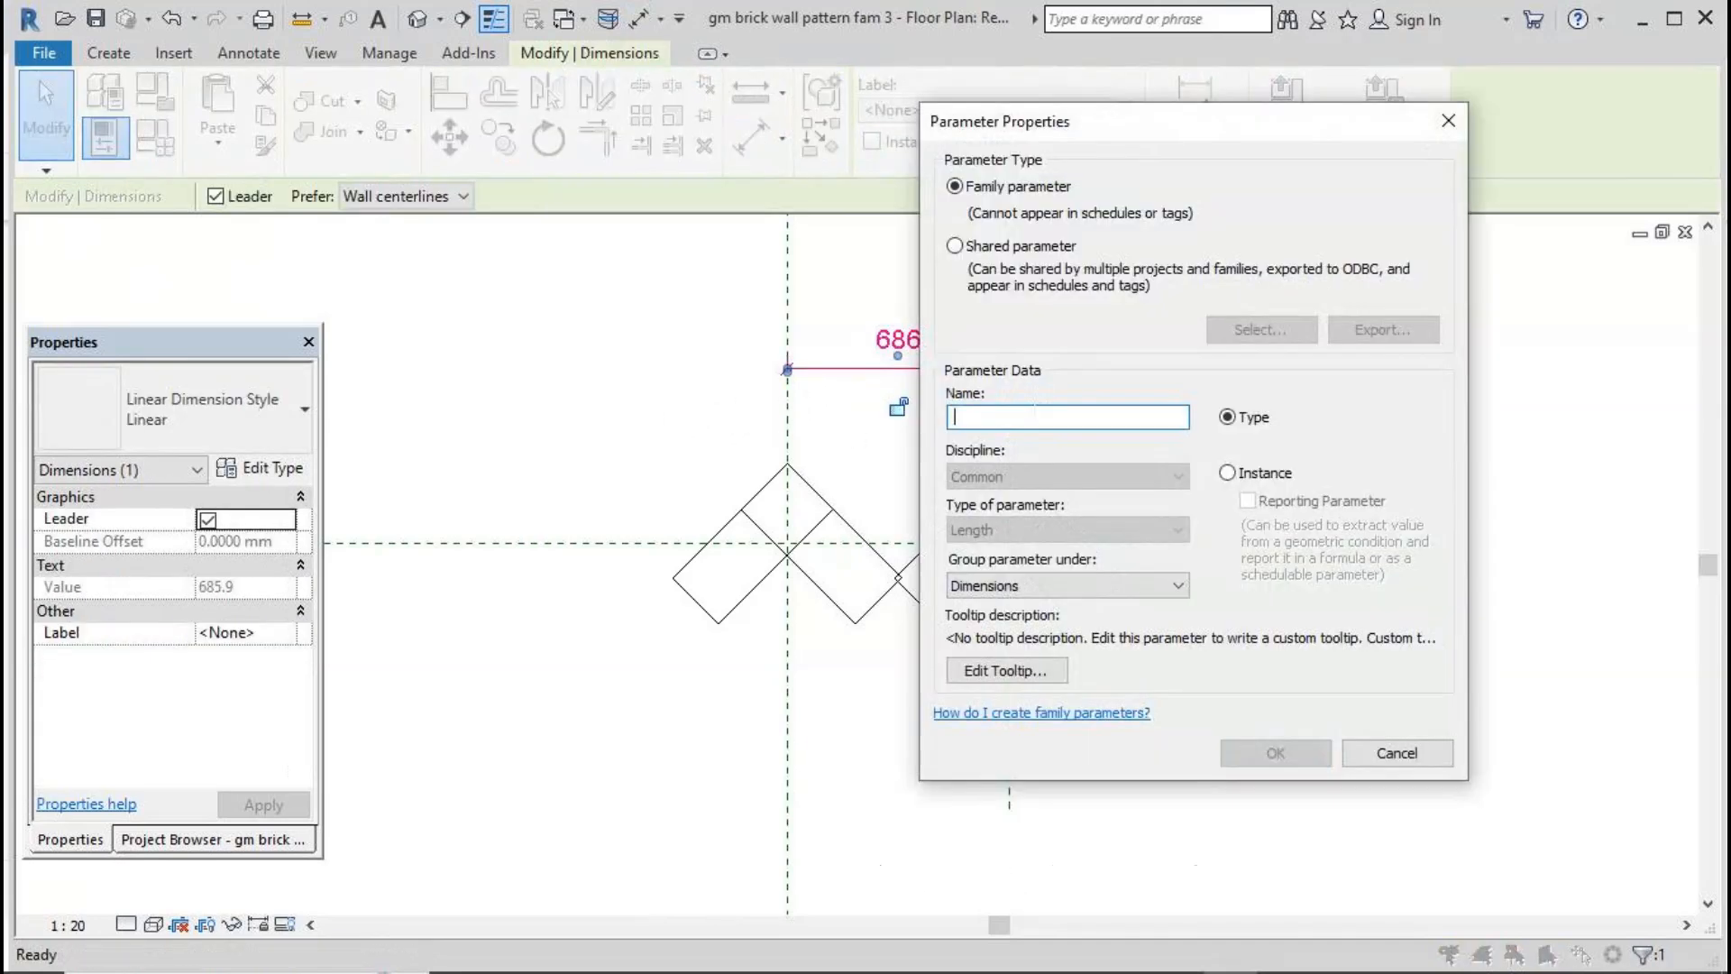
type("dis x")
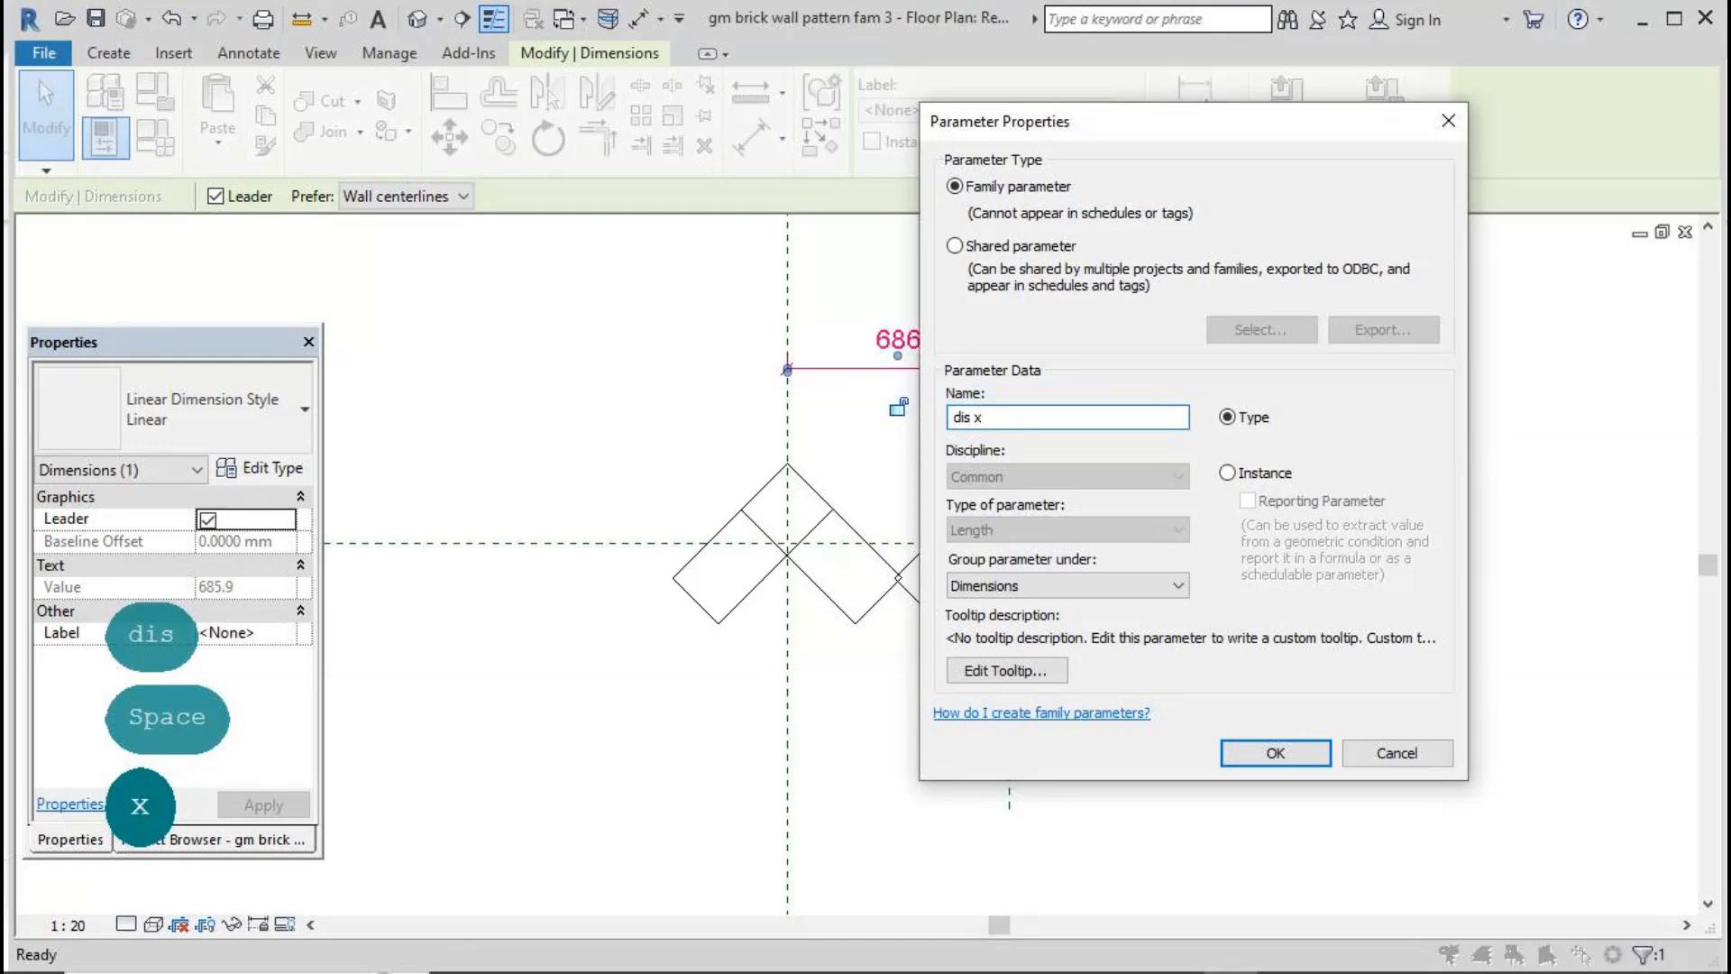
left_click(1273, 753)
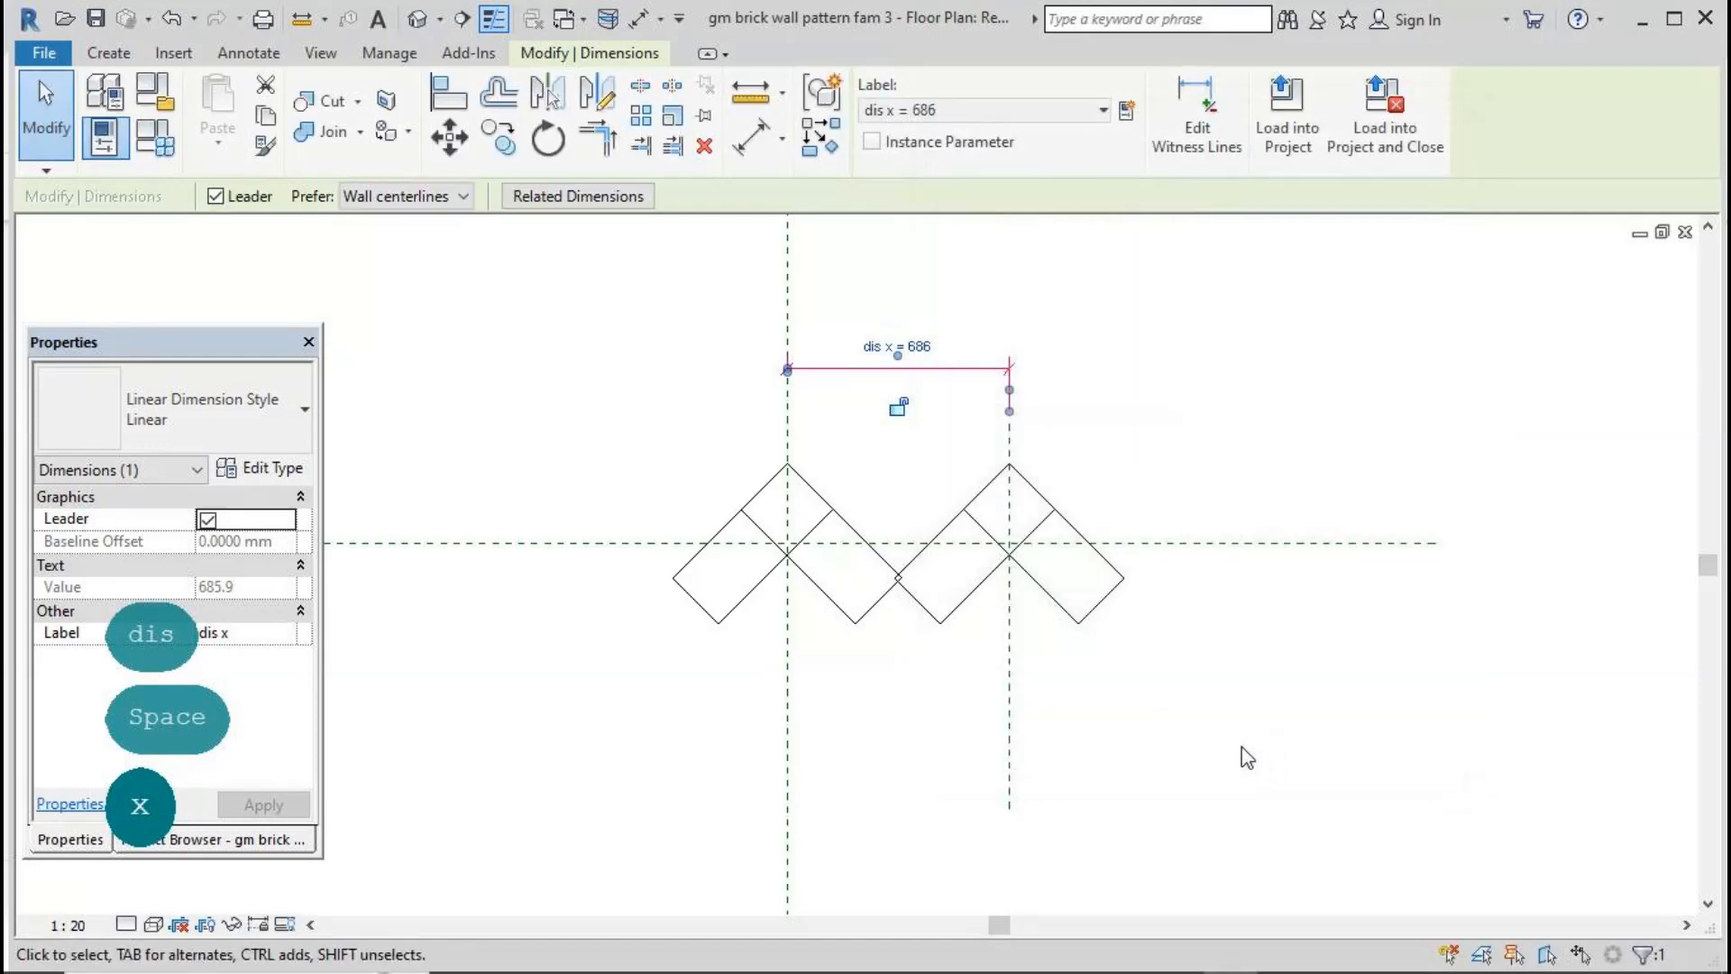
Step: Move the second vertical reference plane closer to the centre plane, to a spacing of about 425 mm
left_click(1009, 691)
left_click_drag(1009, 687, 924, 699)
left_click(1049, 736)
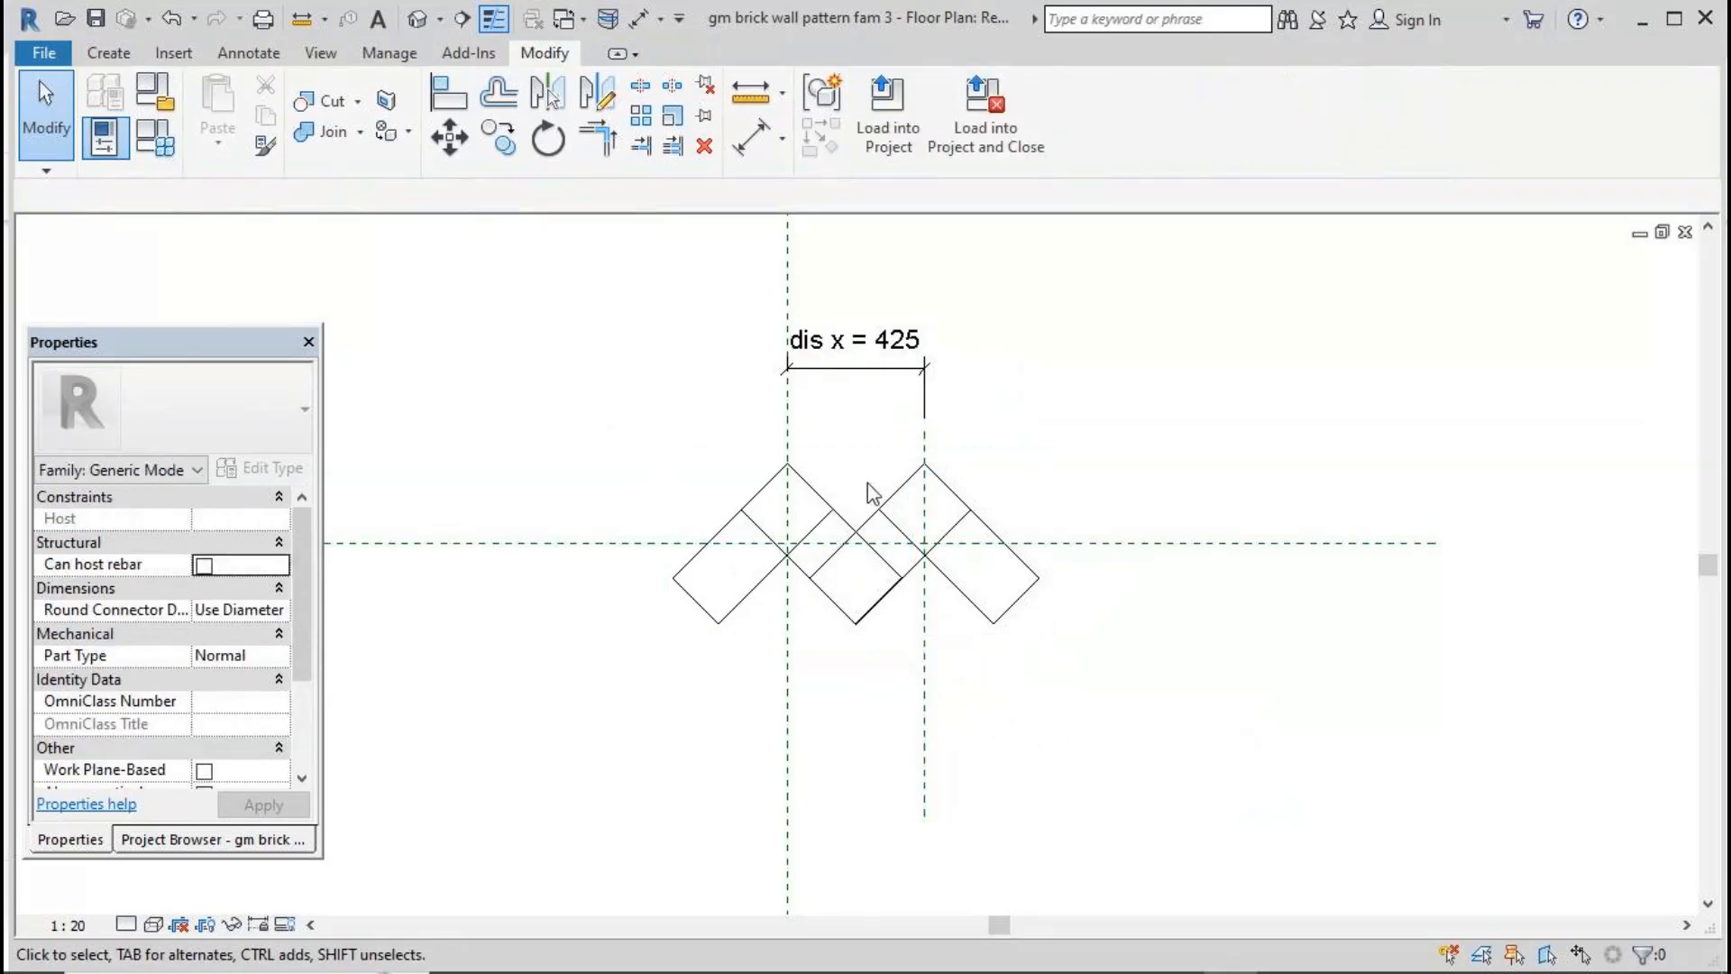
Step: Set the formula of the dis x parameter to 2 *(len-width)*cos(45) and apply it
scroll(868, 492, "up", 1)
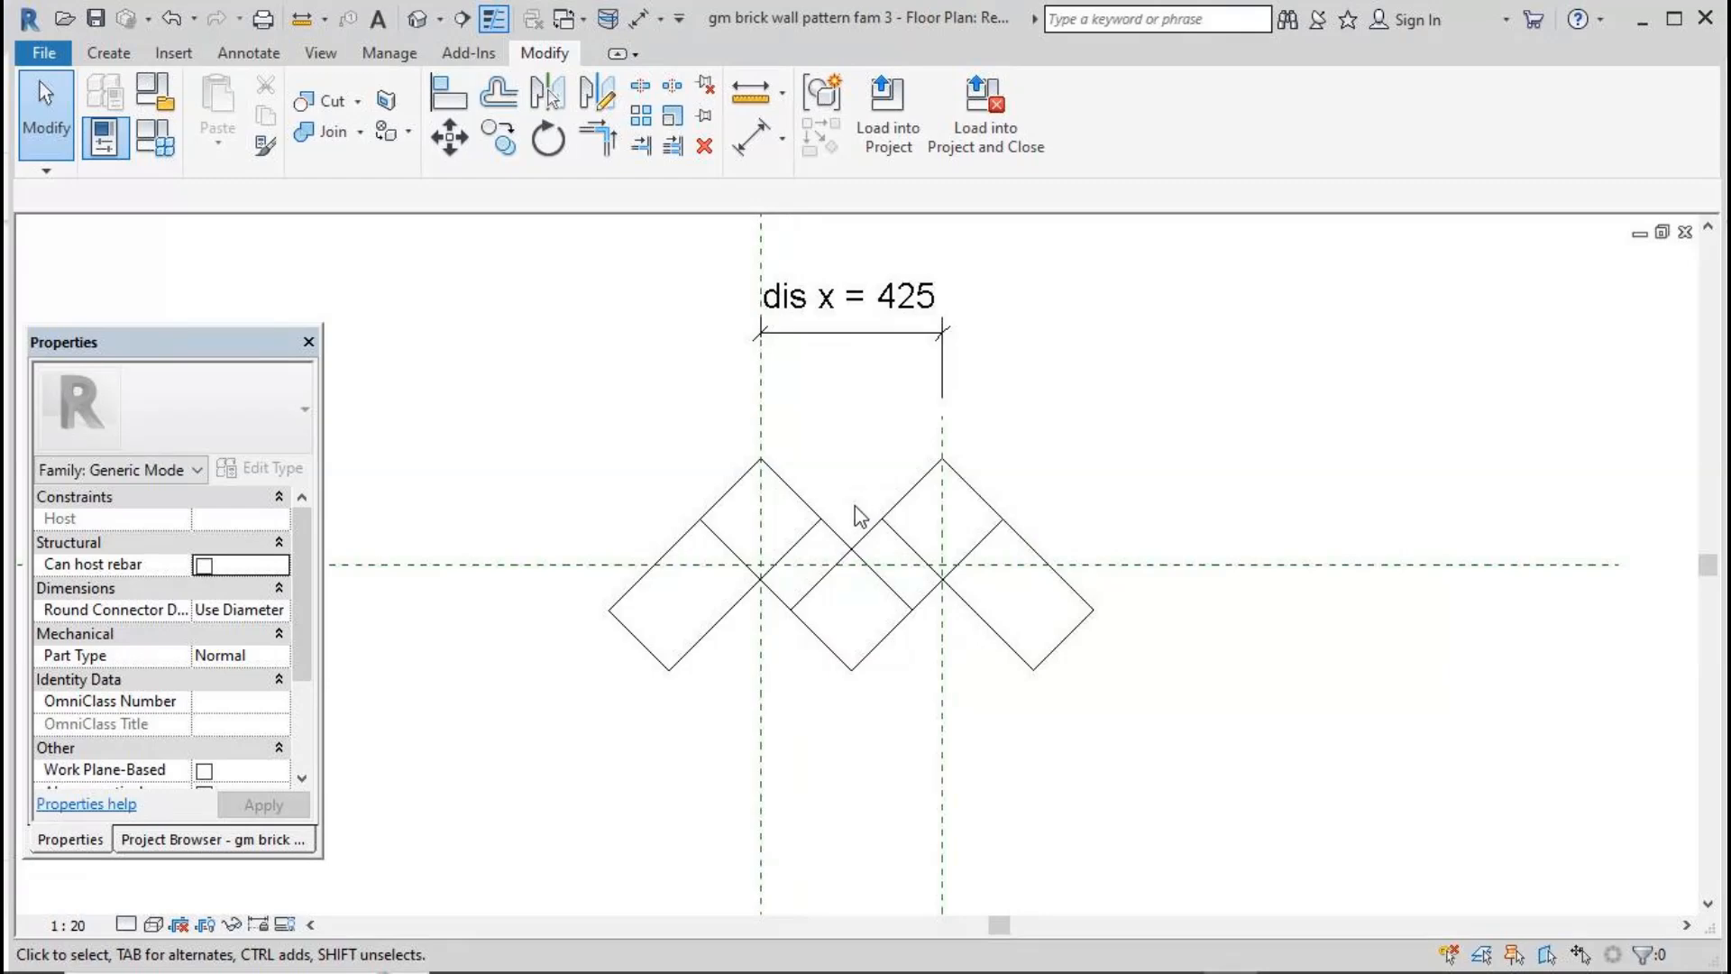
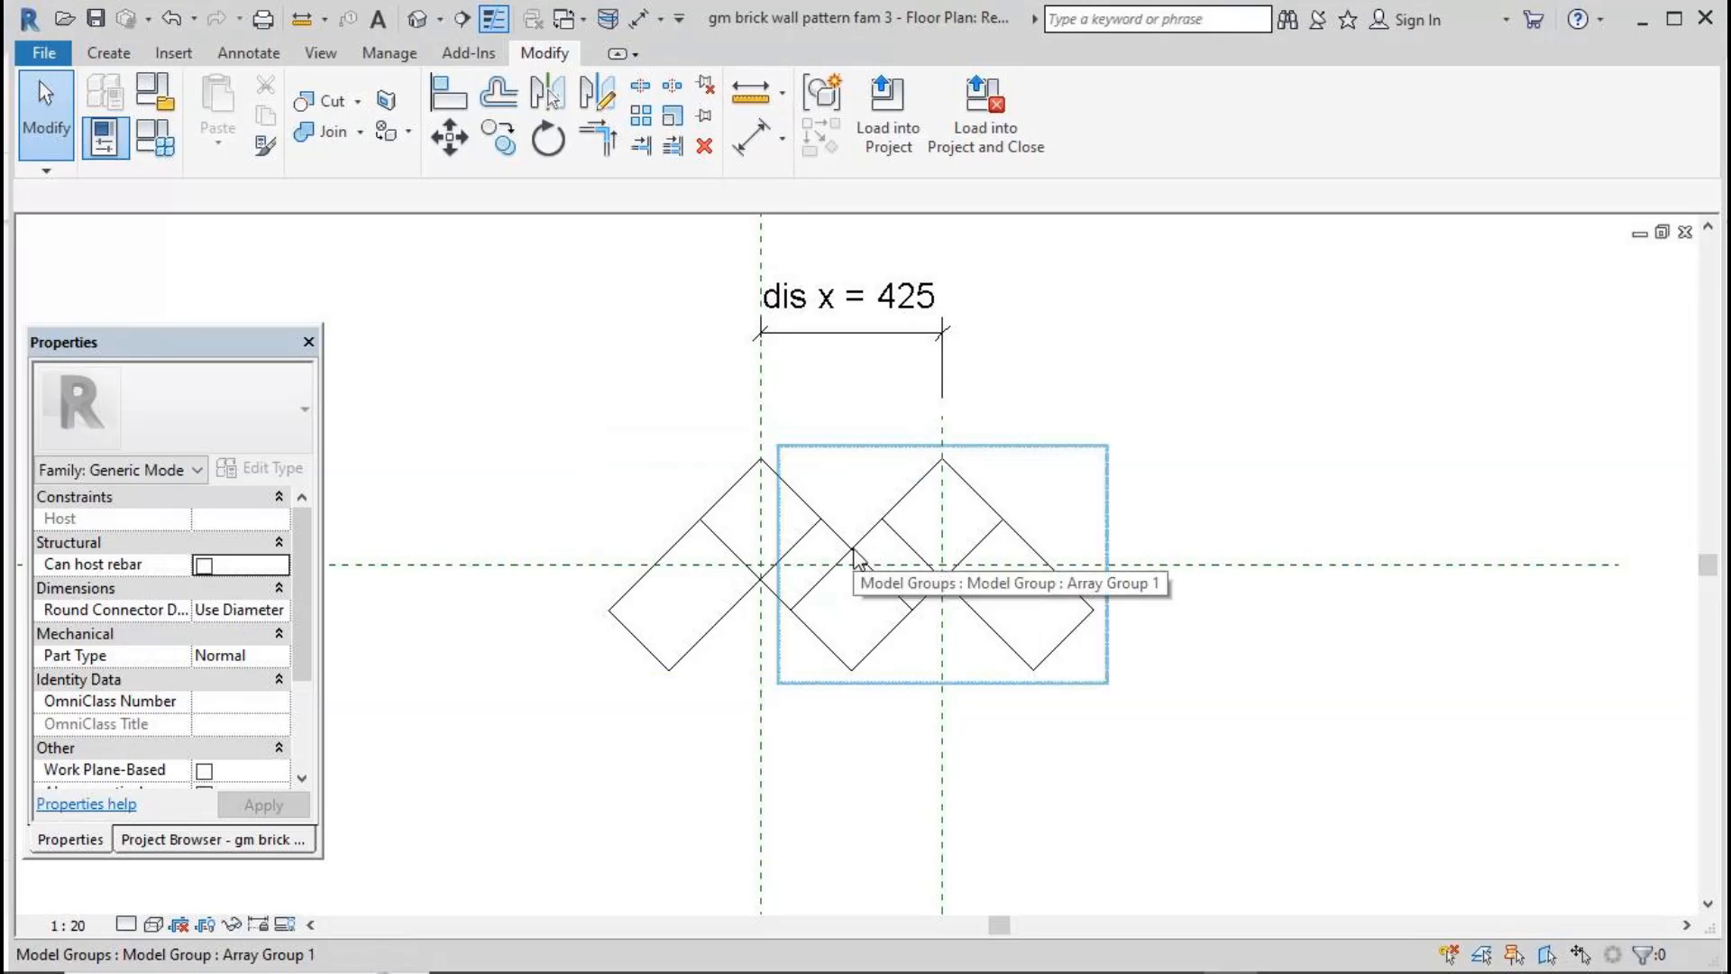
left_click(155, 137)
left_click(494, 386)
type("2")
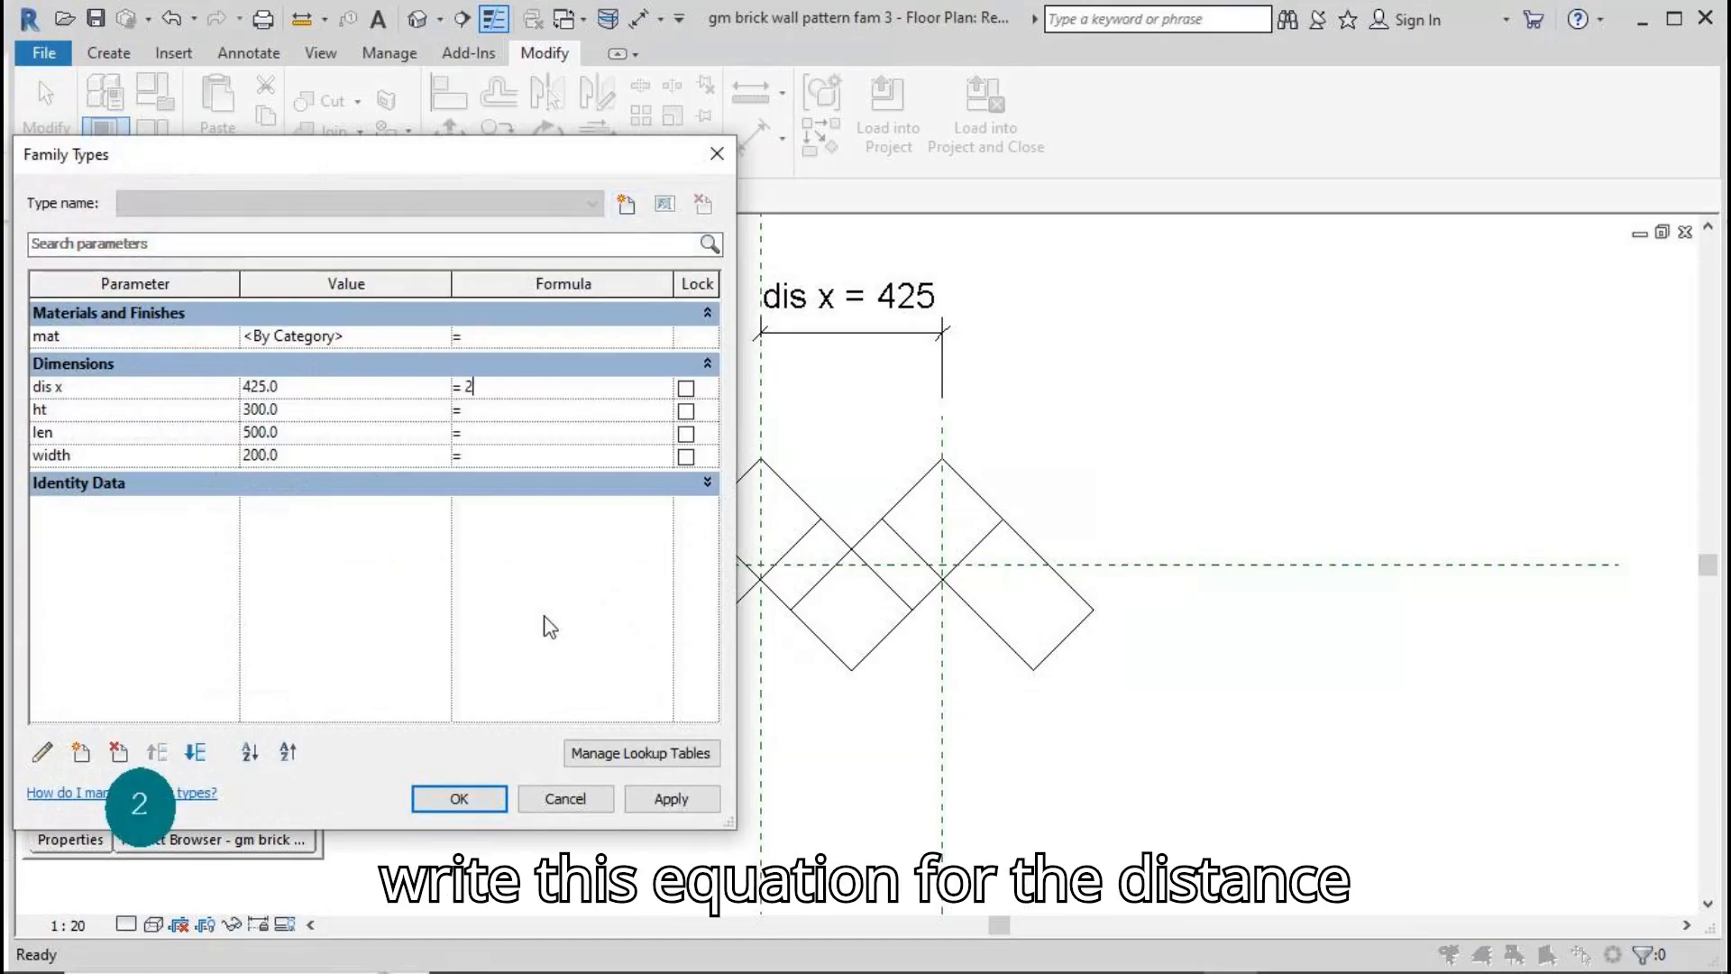
type(" *(len")
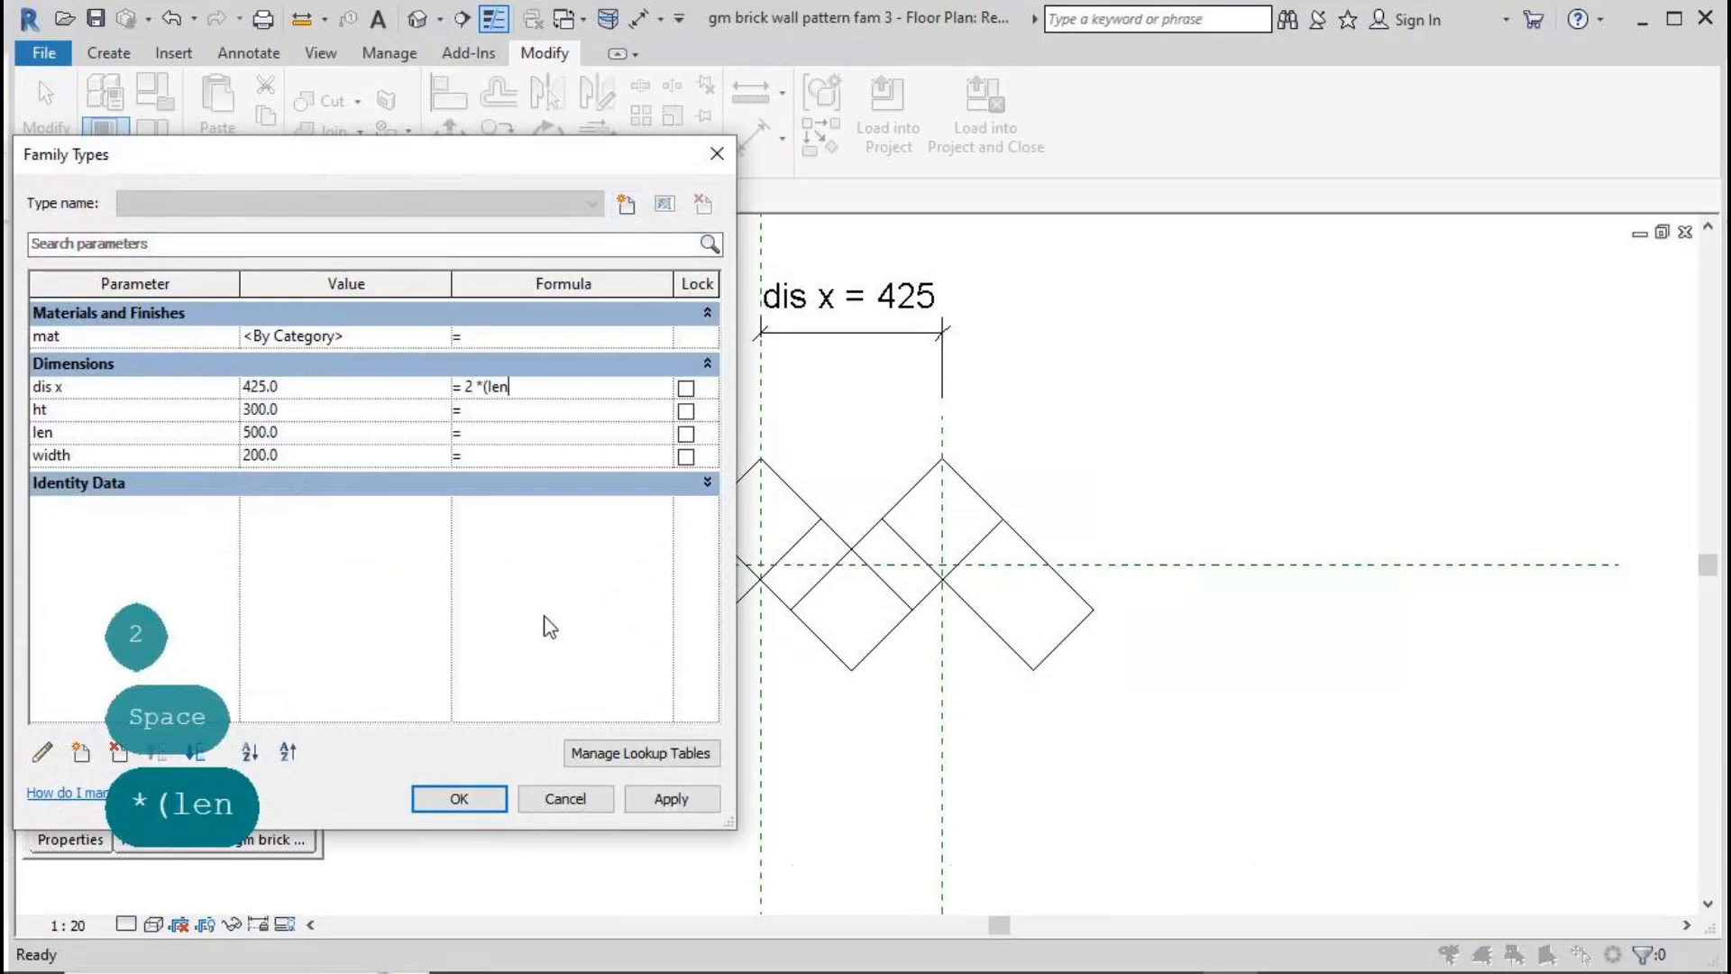
type("-width")
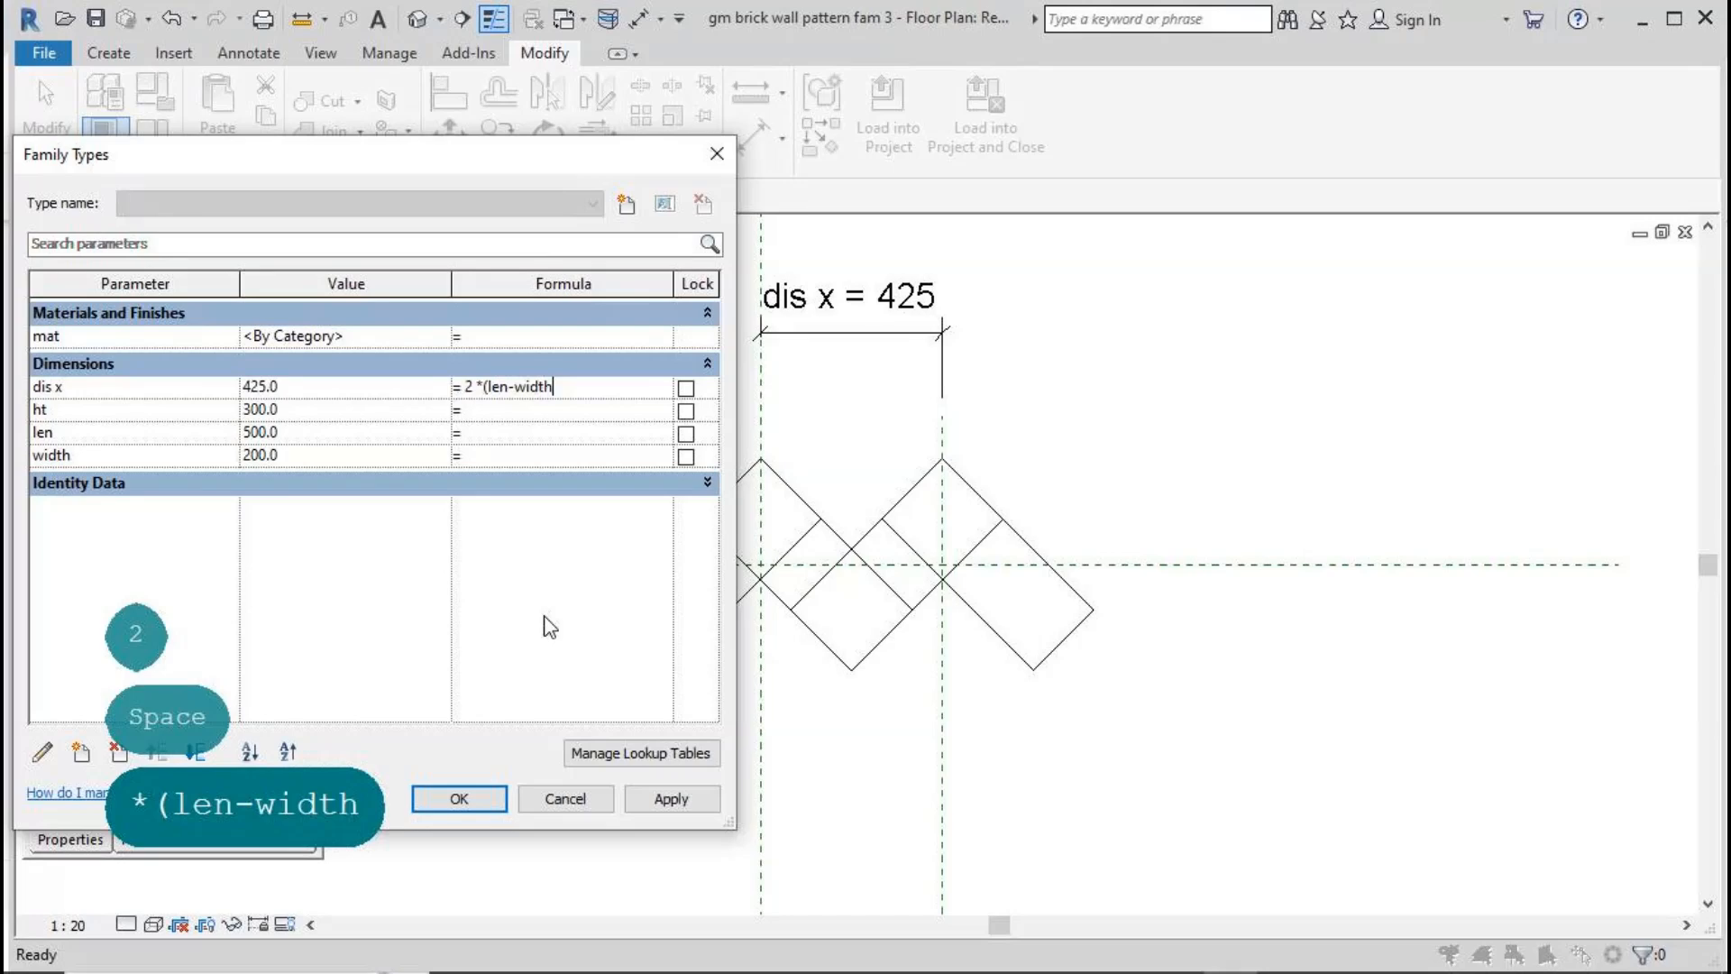
type(")")
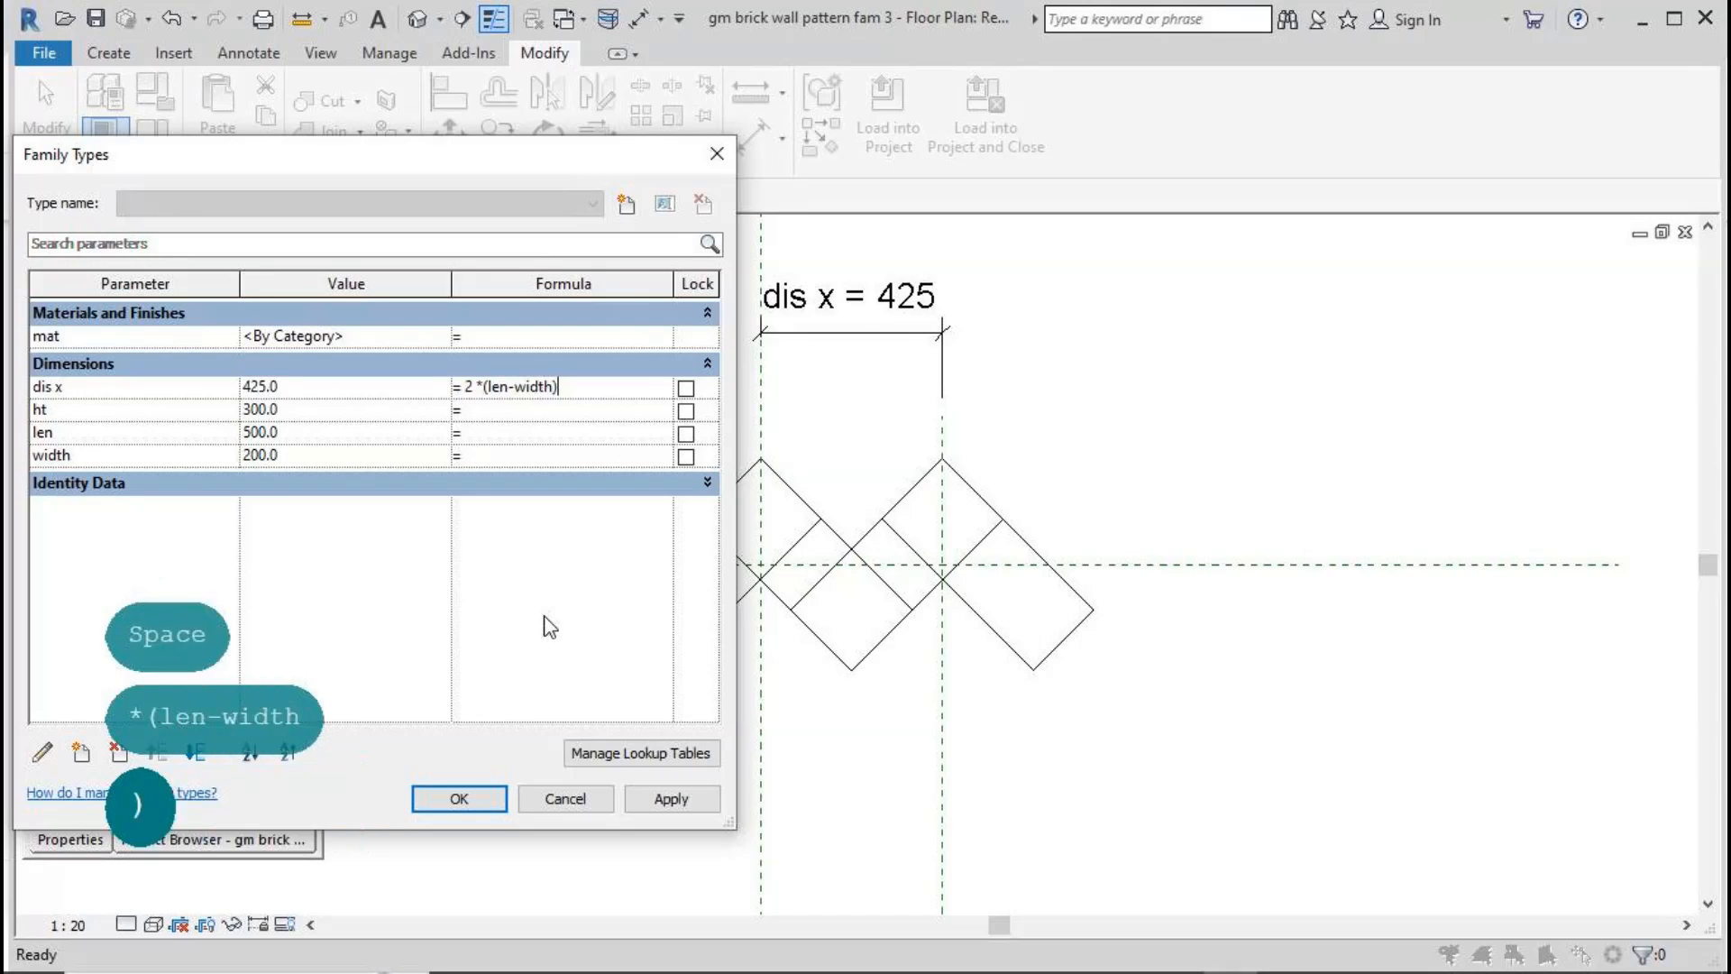
type("*")
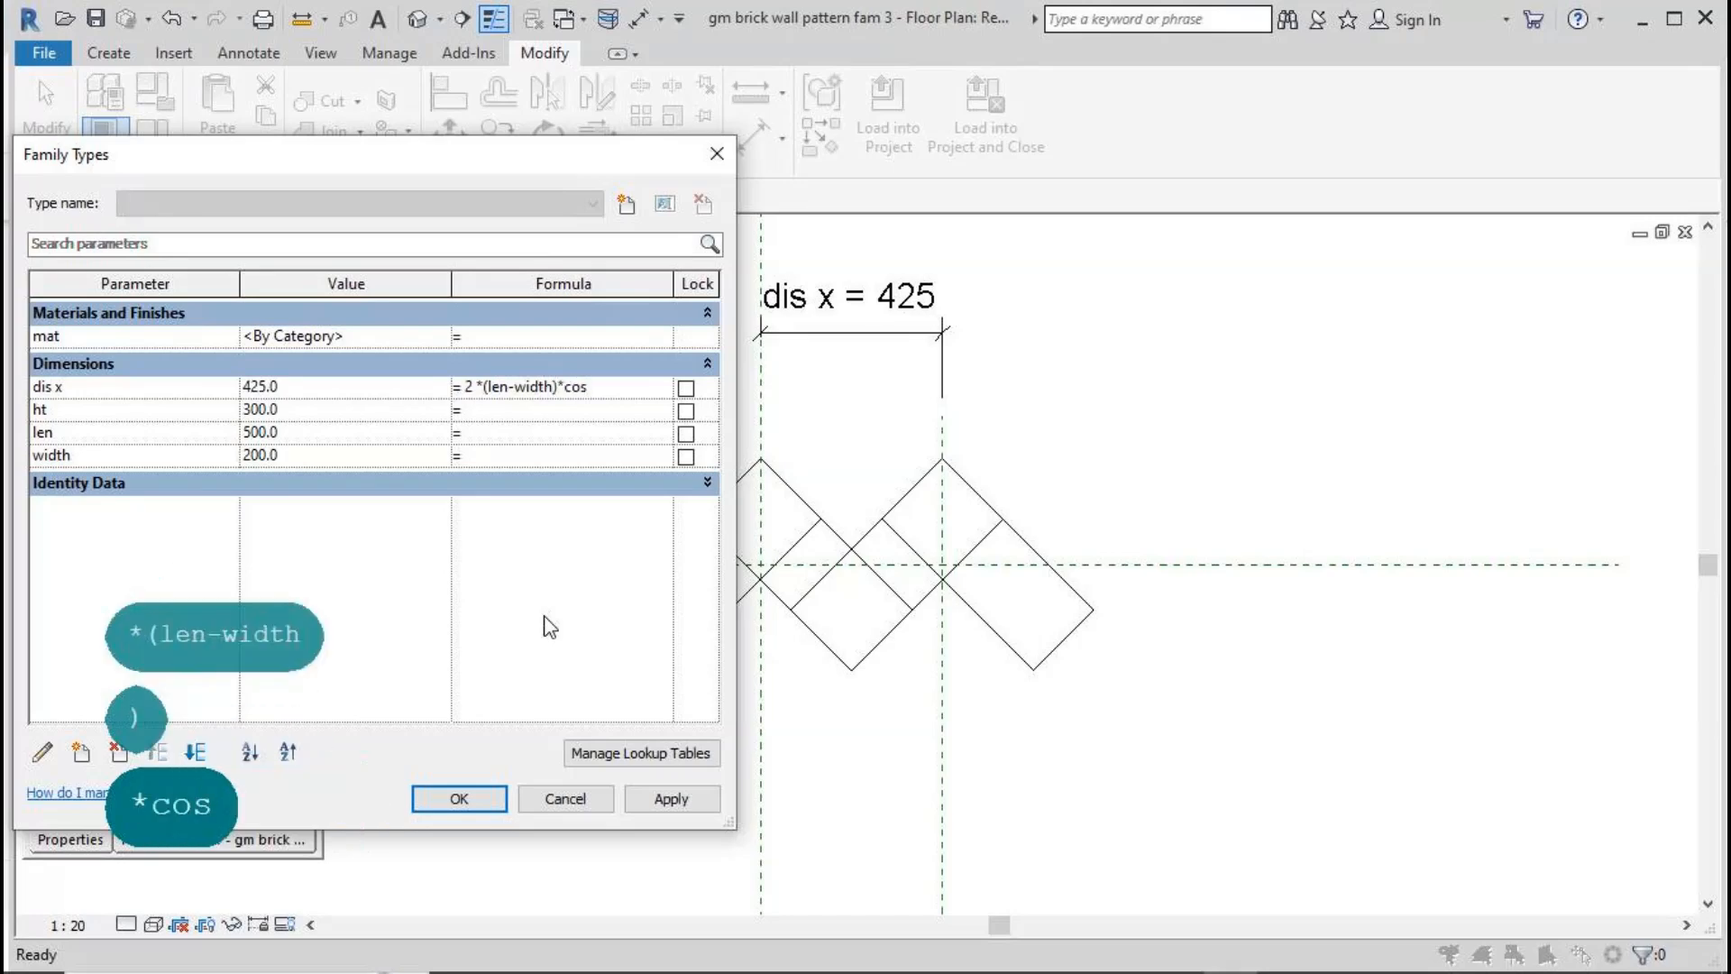
type("cos(45)")
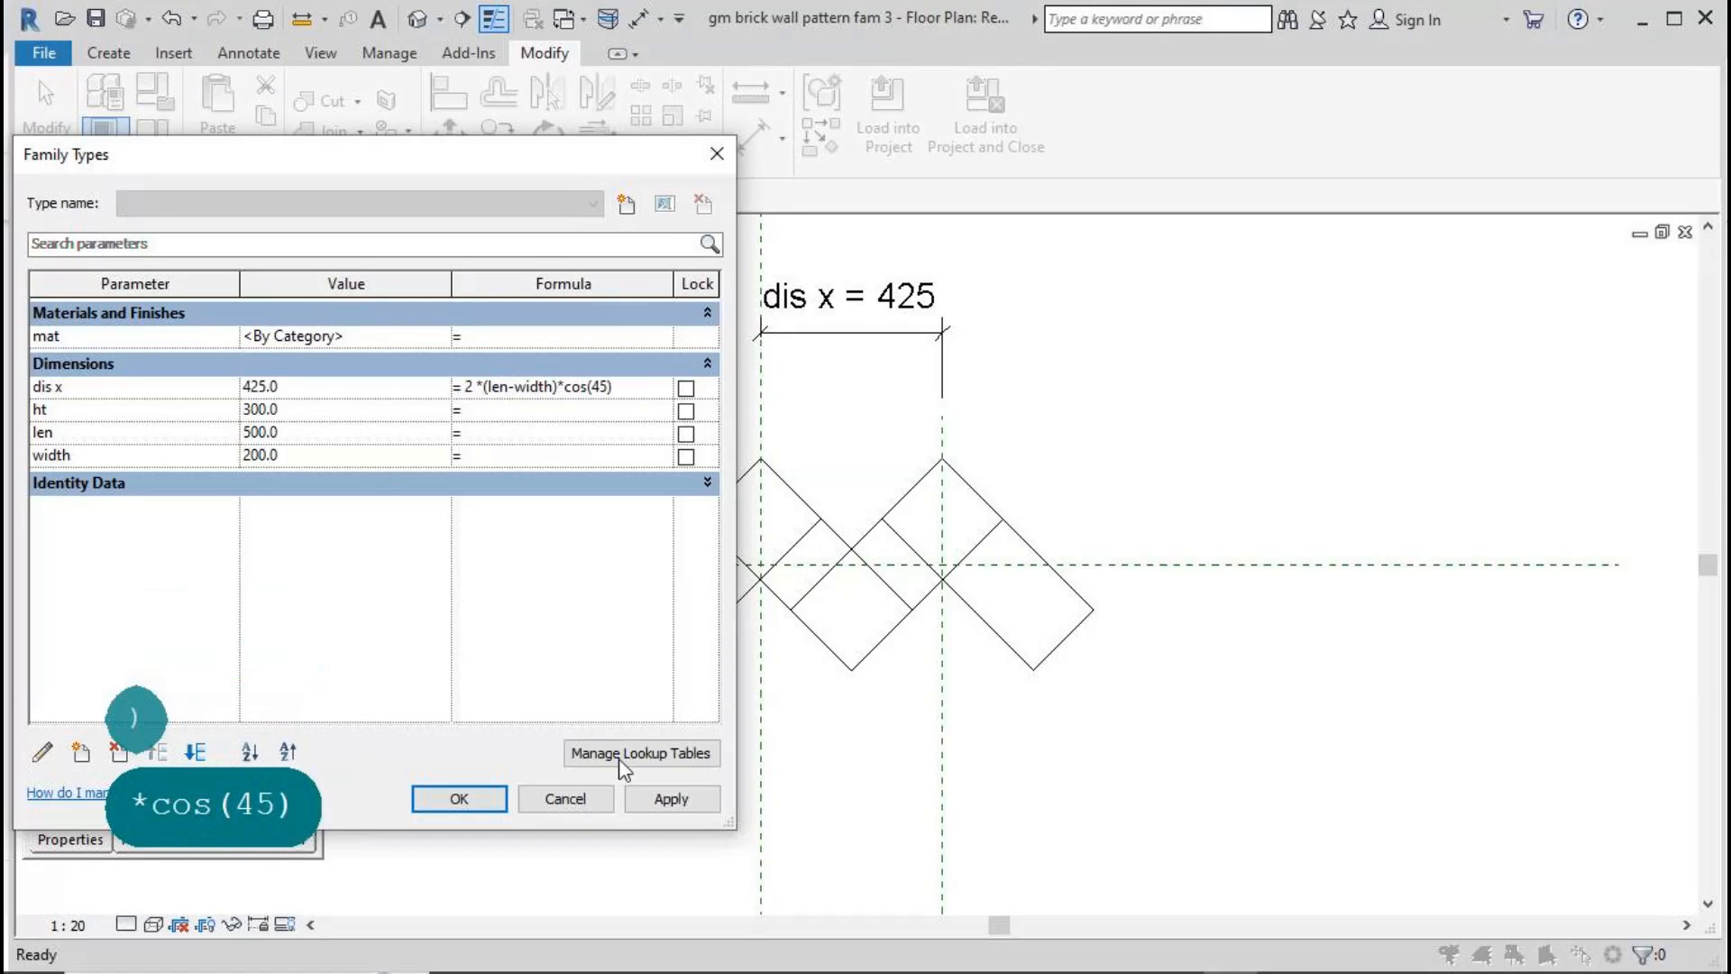
left_click(671, 798)
left_click(473, 800)
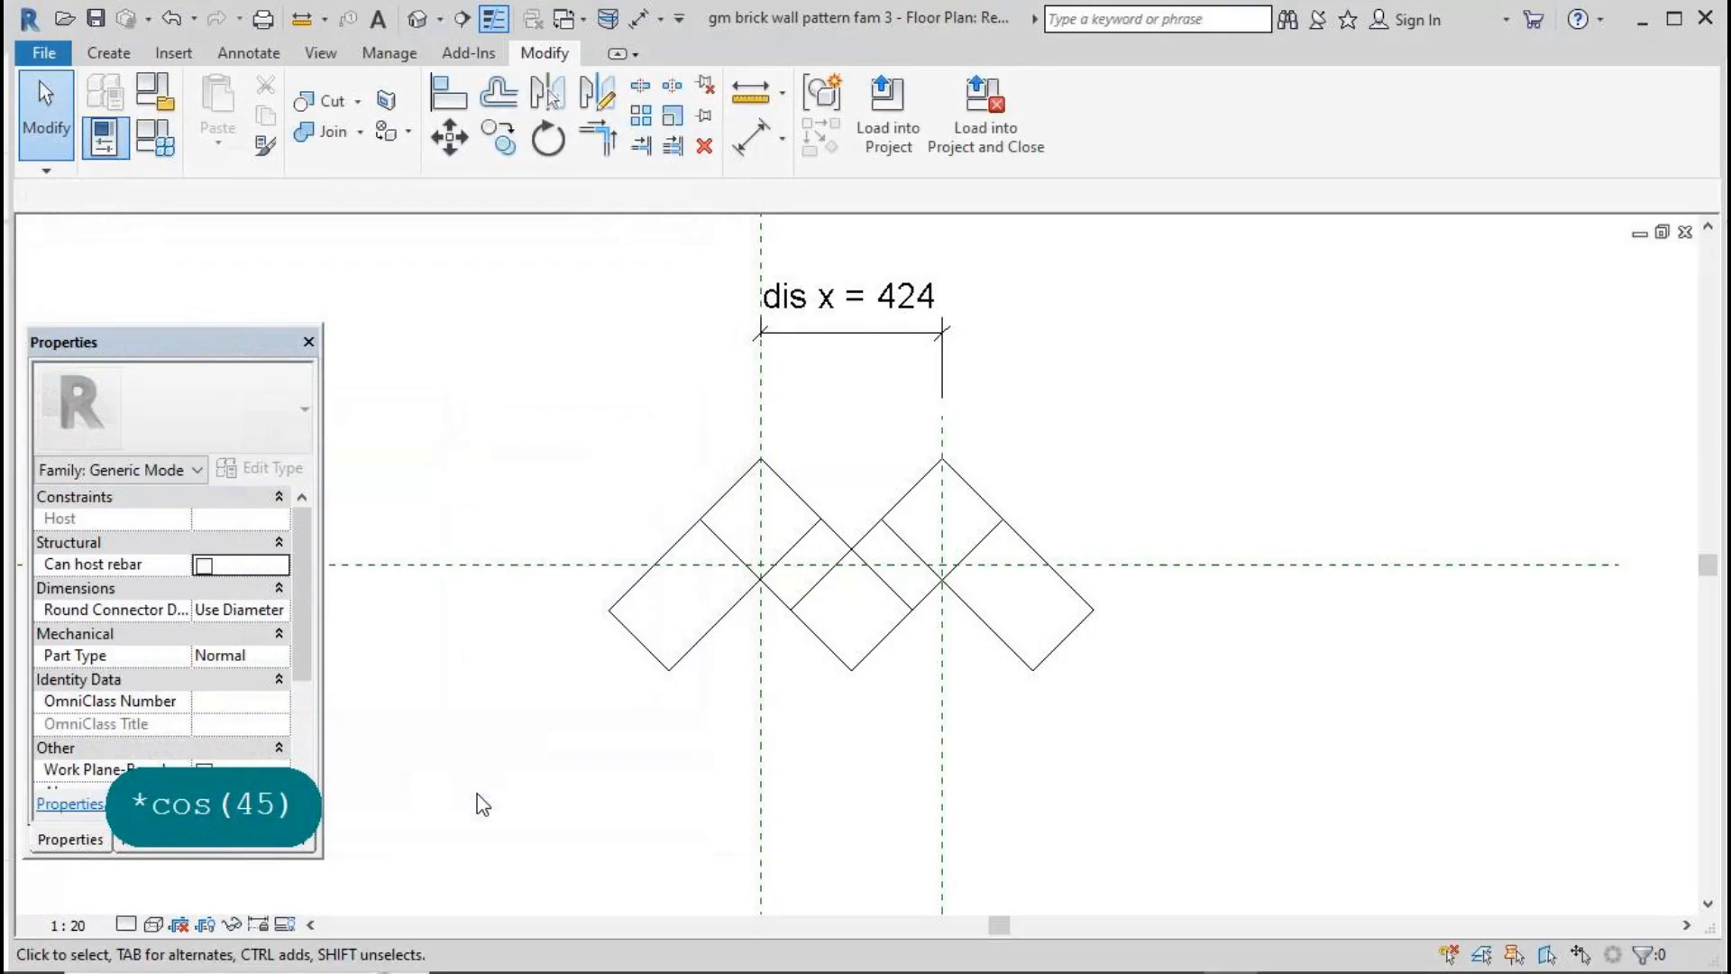
Step: Test the spacing formula by setting len to 1111 and width to 444, and apply the values
scroll(1108, 741, "down", 2)
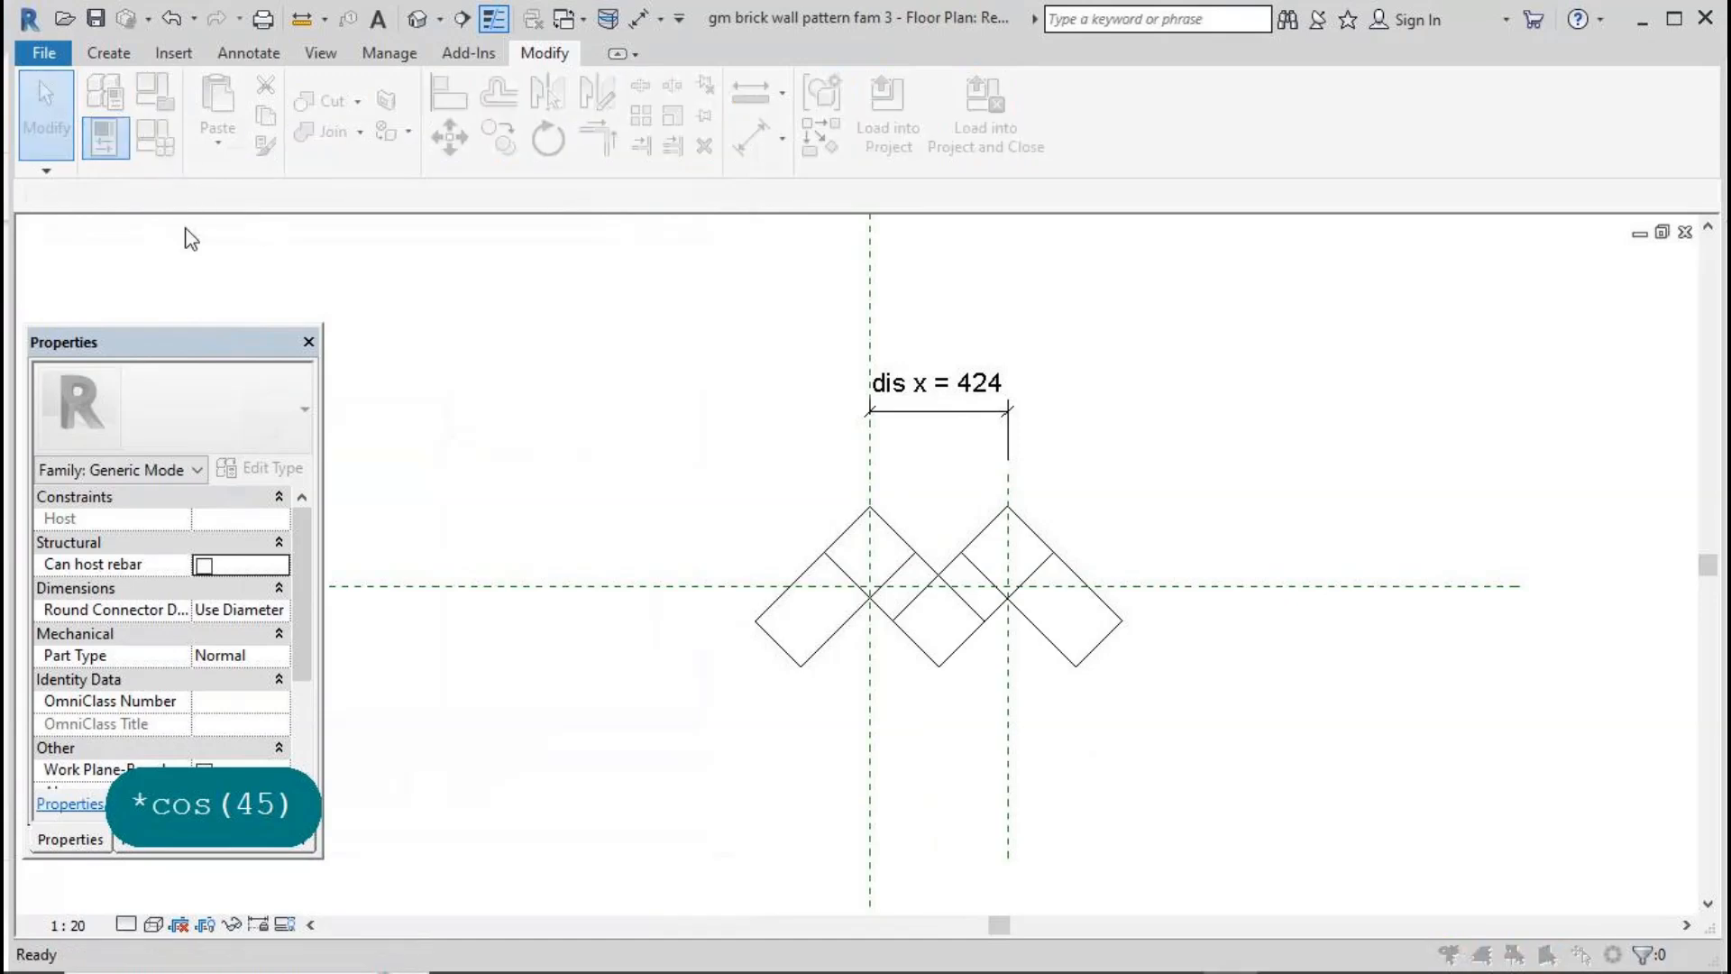
left_click(105, 138)
left_click(325, 433)
type("1111")
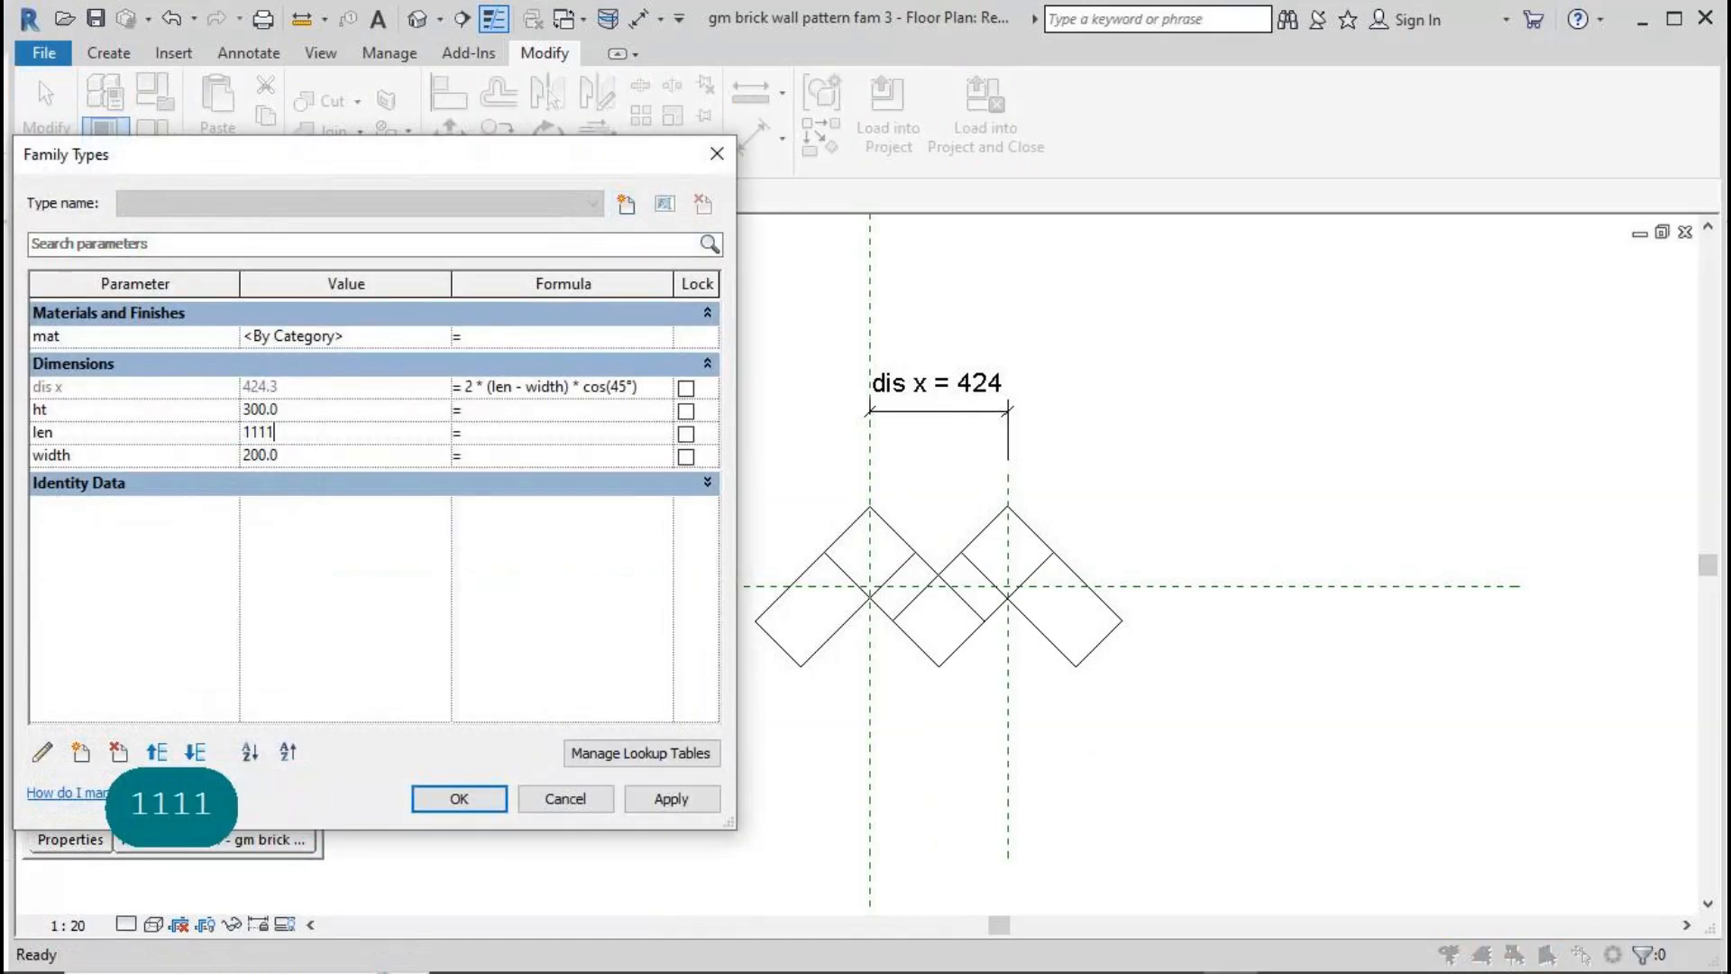
left_click(664, 799)
left_click(343, 456)
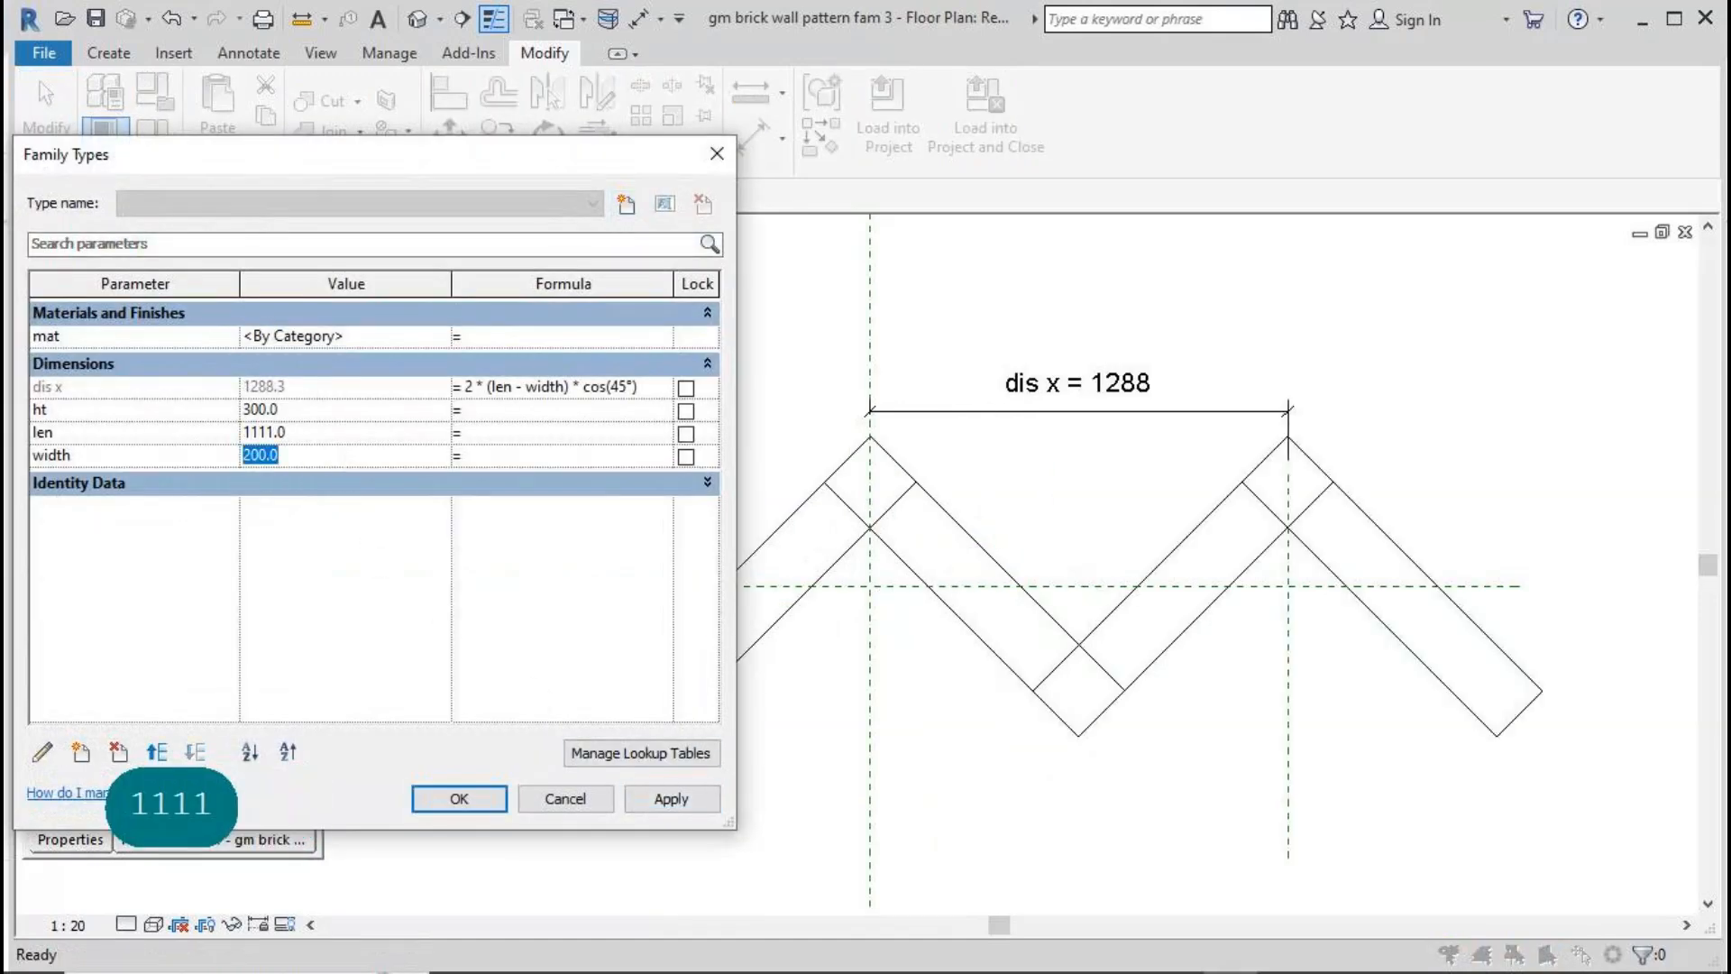
type("444")
left_click(657, 800)
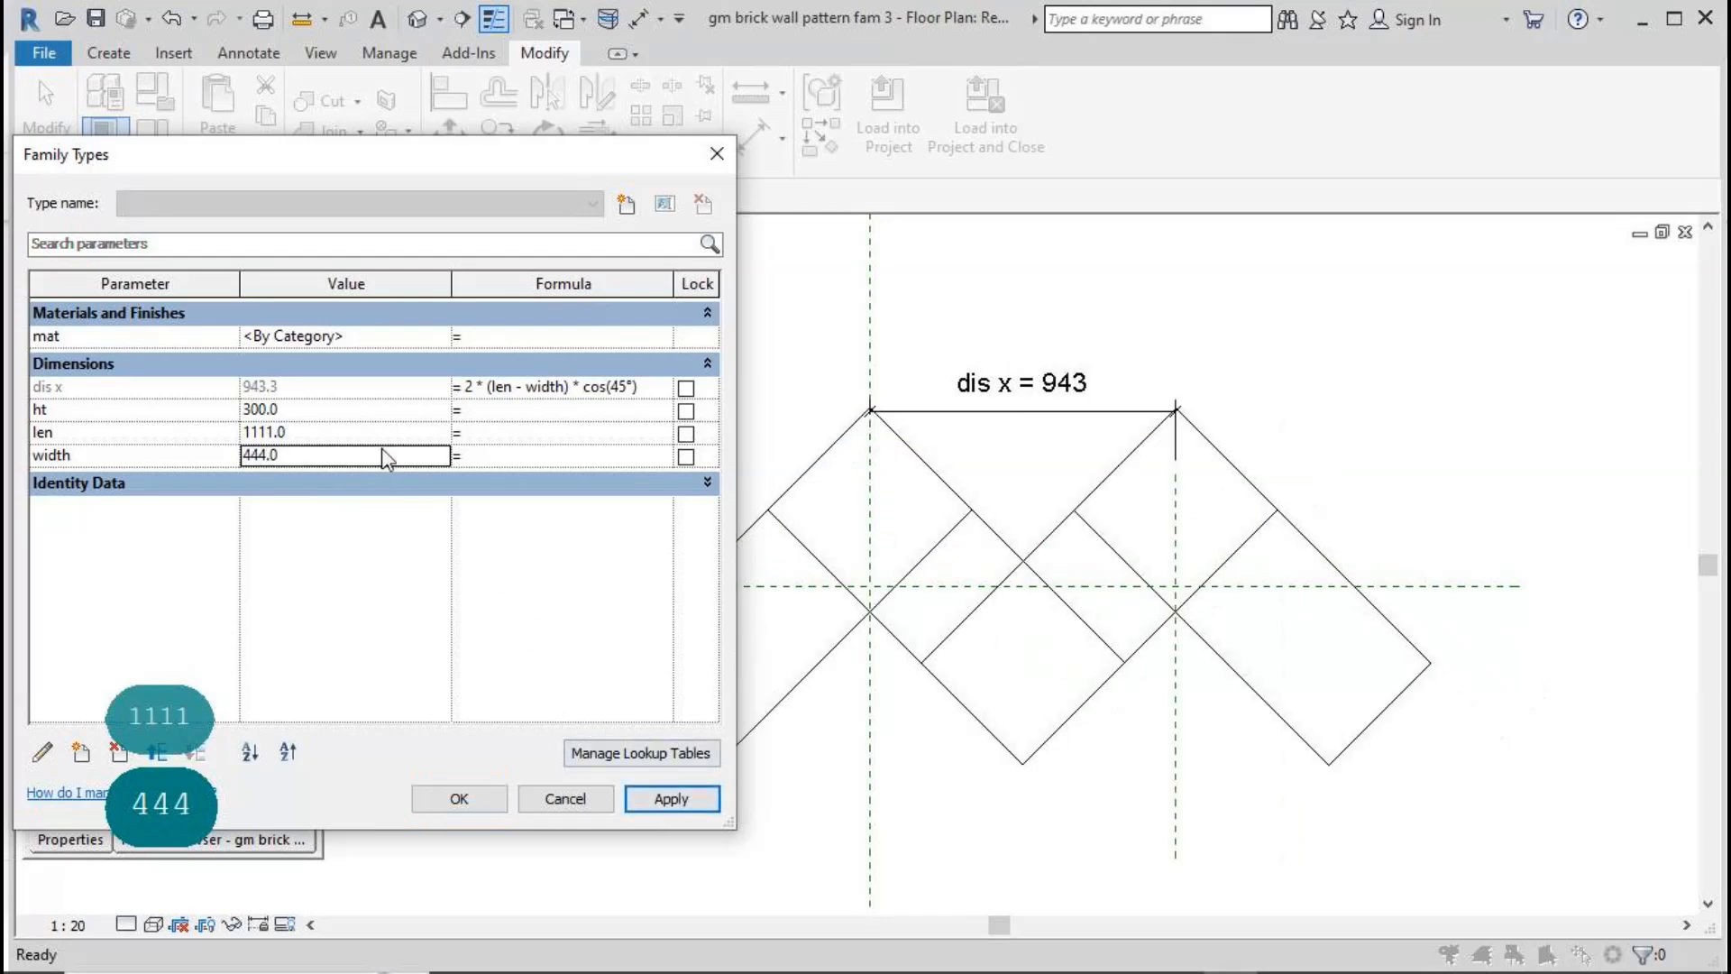
Step: Set len to 600 and width to 300, and apply the values
left_click(321, 434)
type("600")
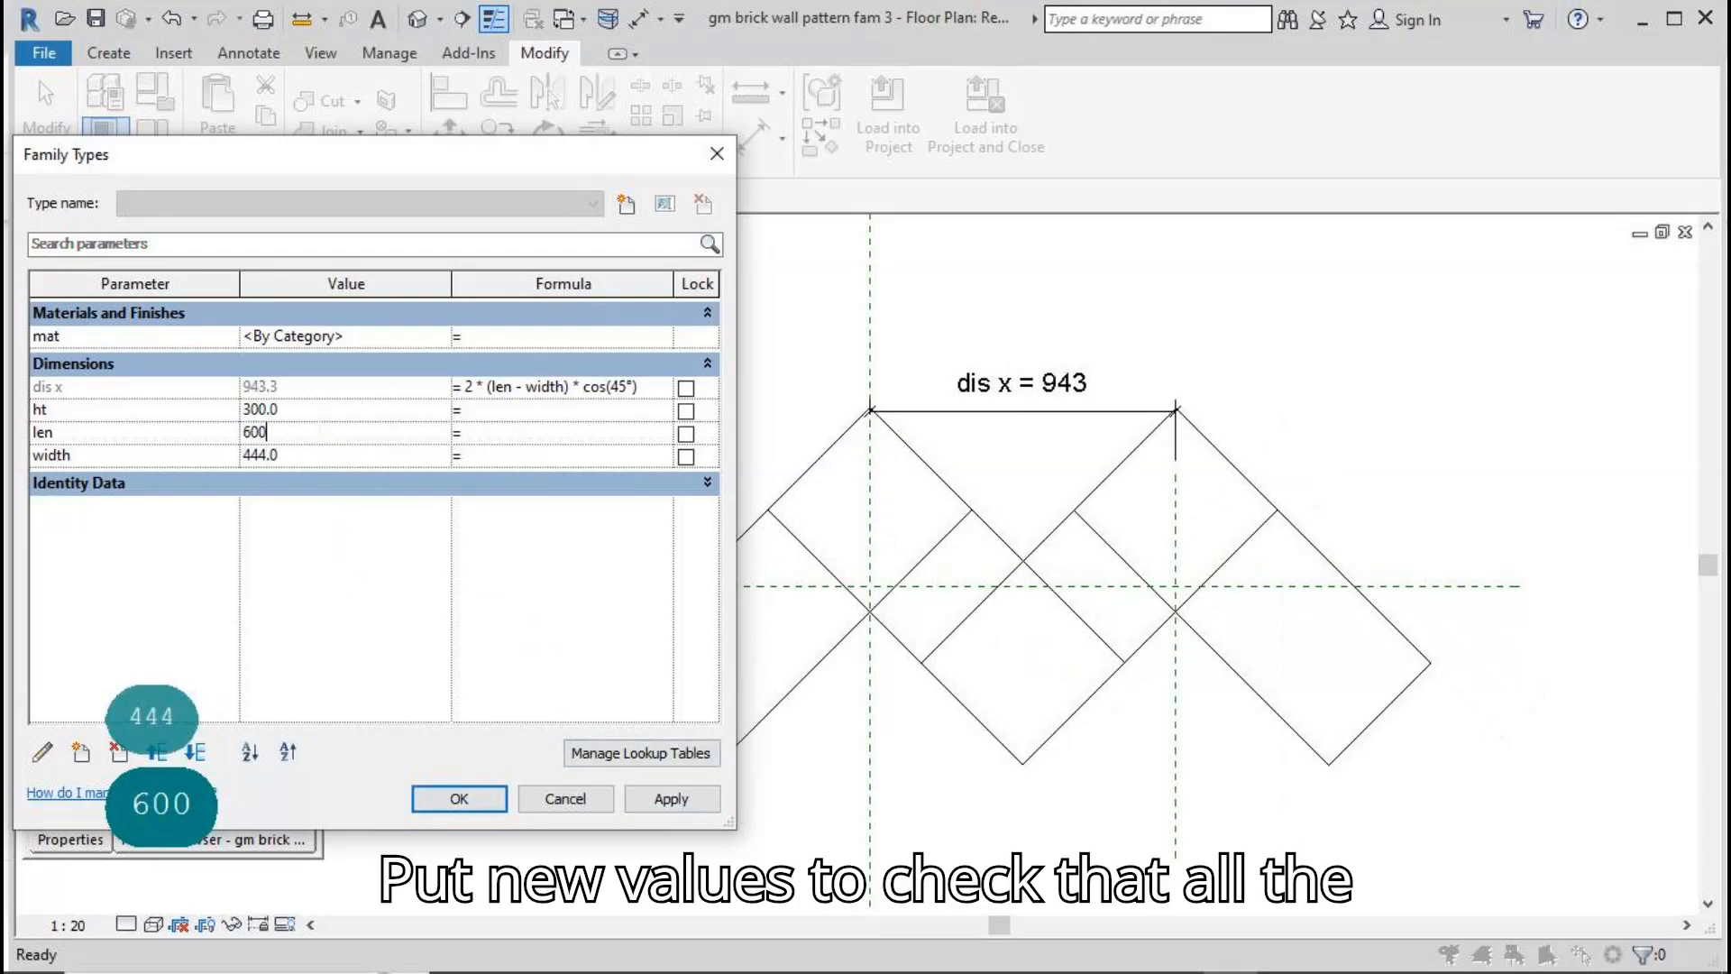
left_click(309, 458)
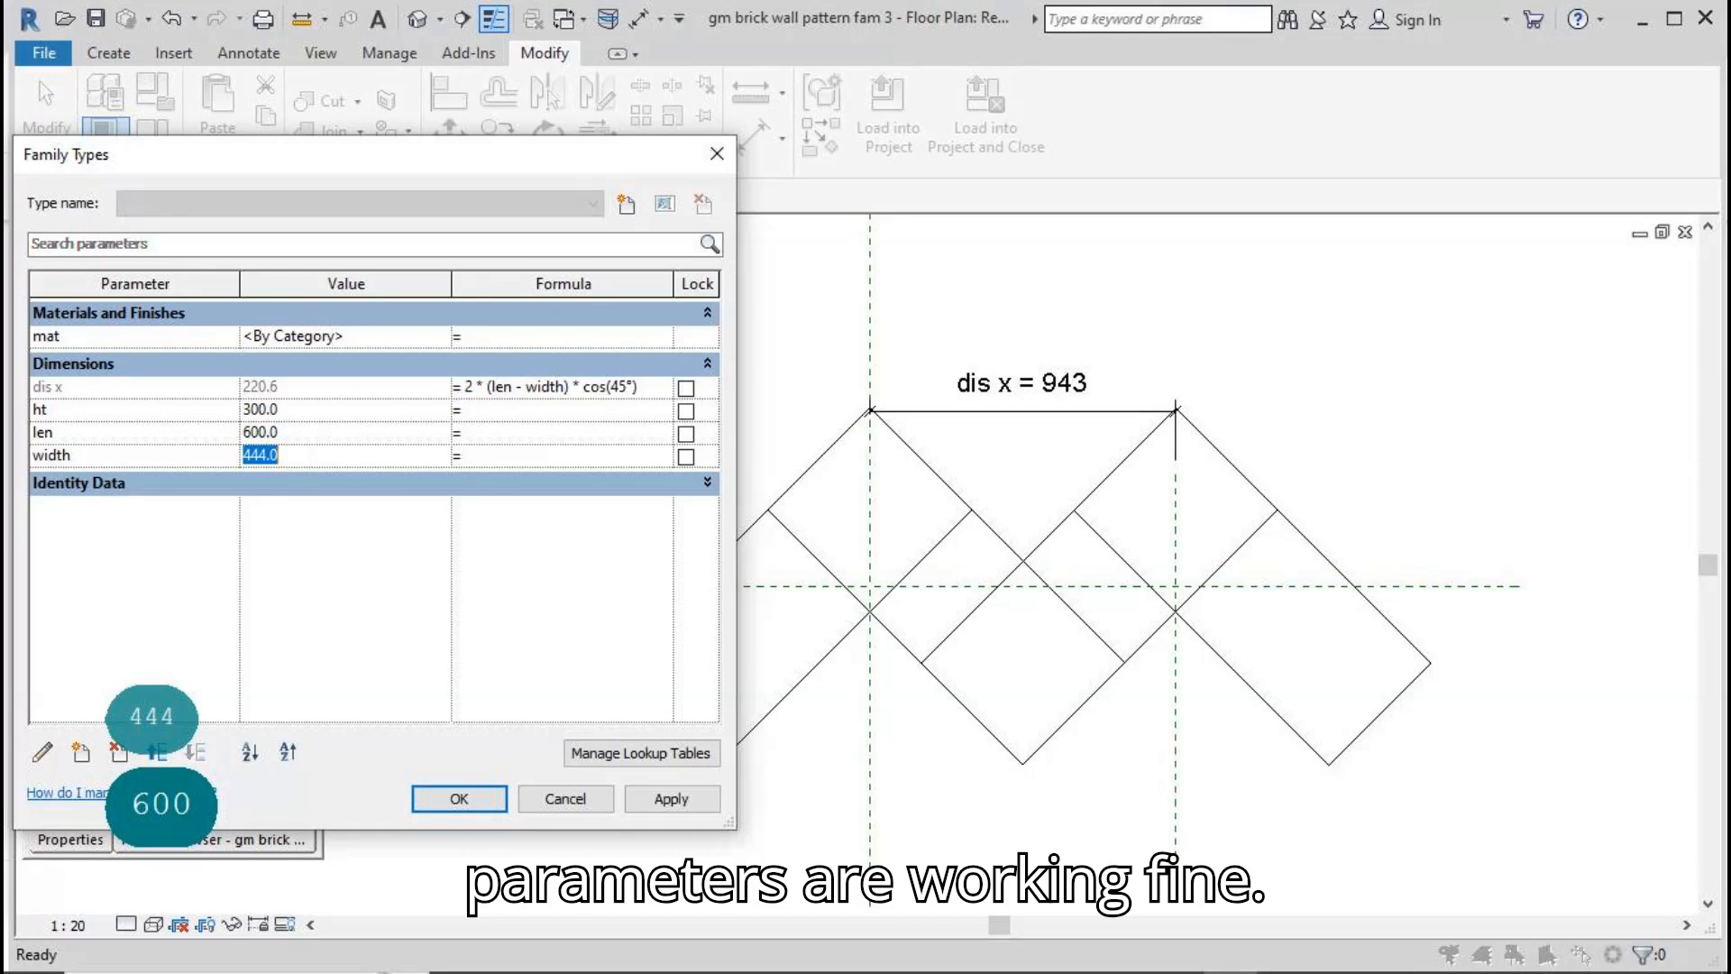
type("300")
left_click(640, 799)
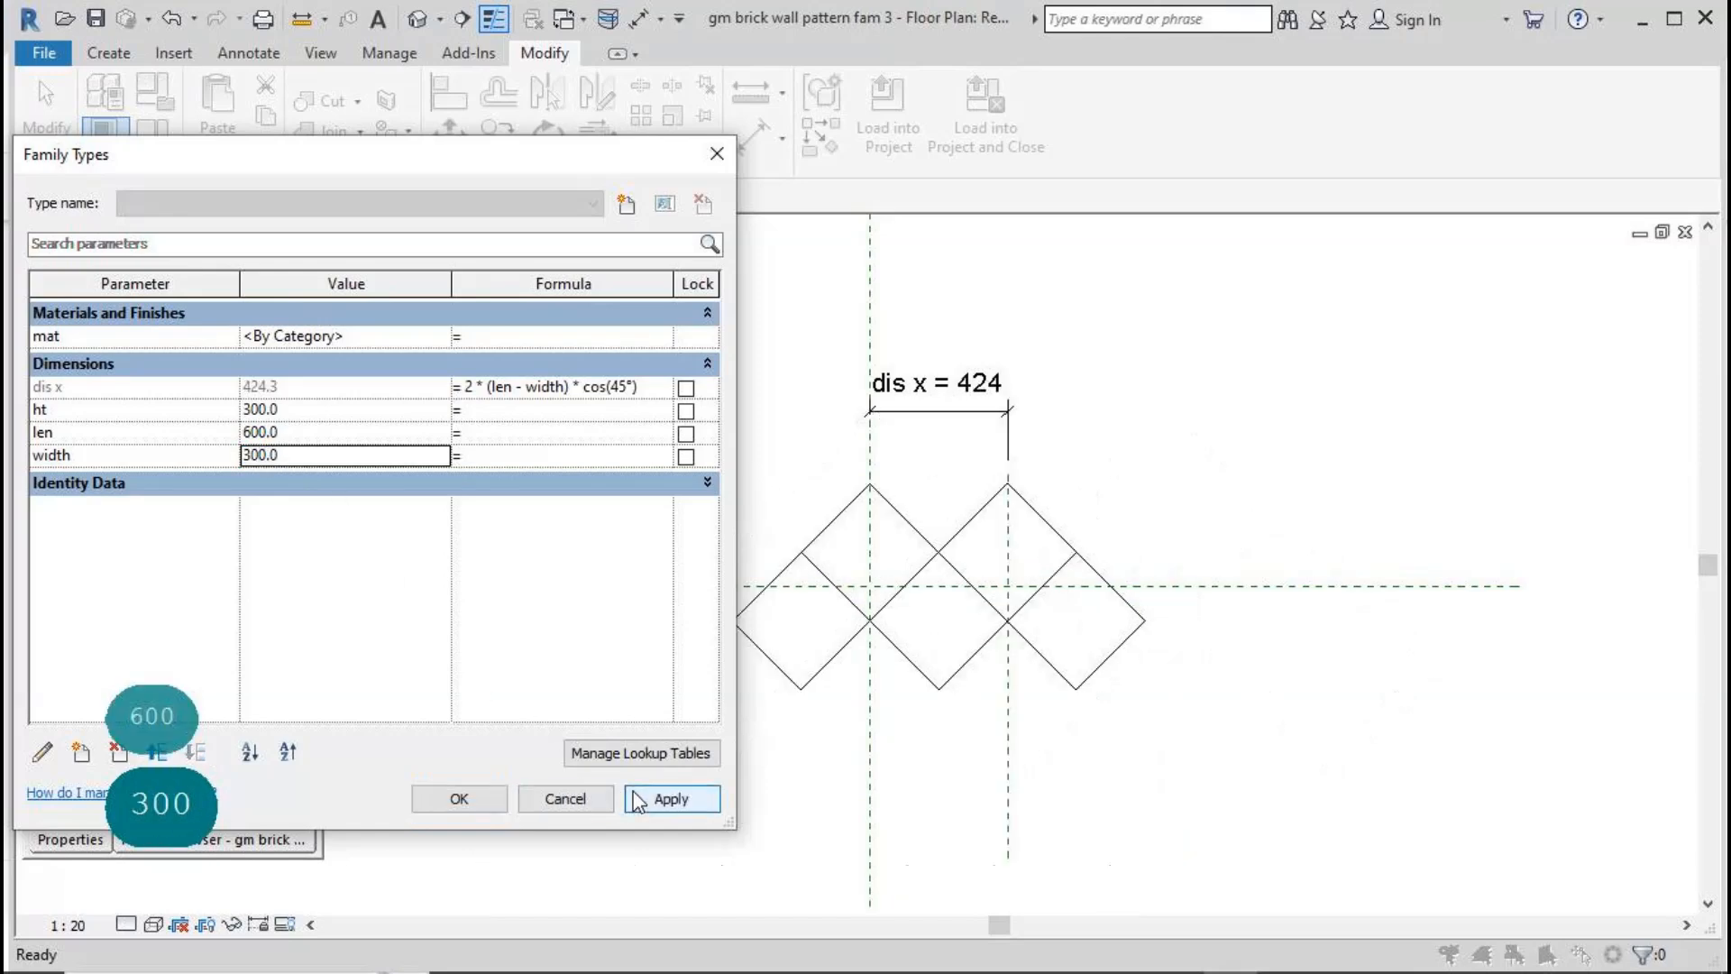
Step: Set the width parameter to 200, apply it and close the family types
left_click(316, 458)
type("200")
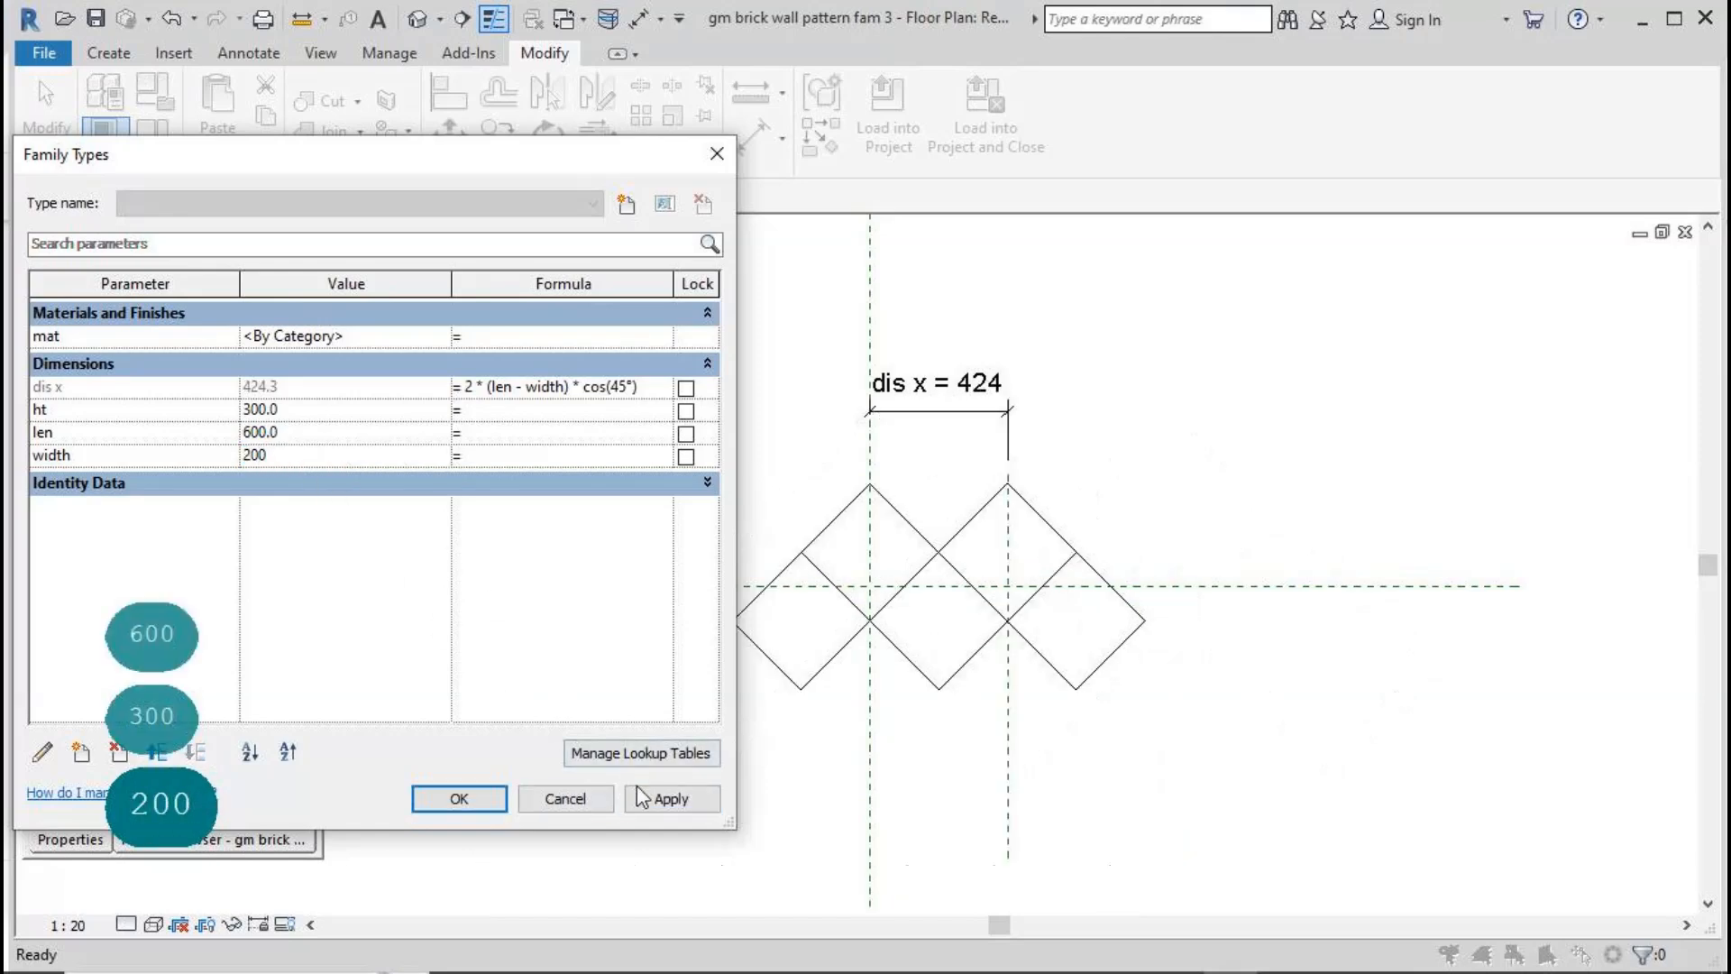
left_click(644, 800)
left_click(459, 799)
scroll(738, 407, "down", 2)
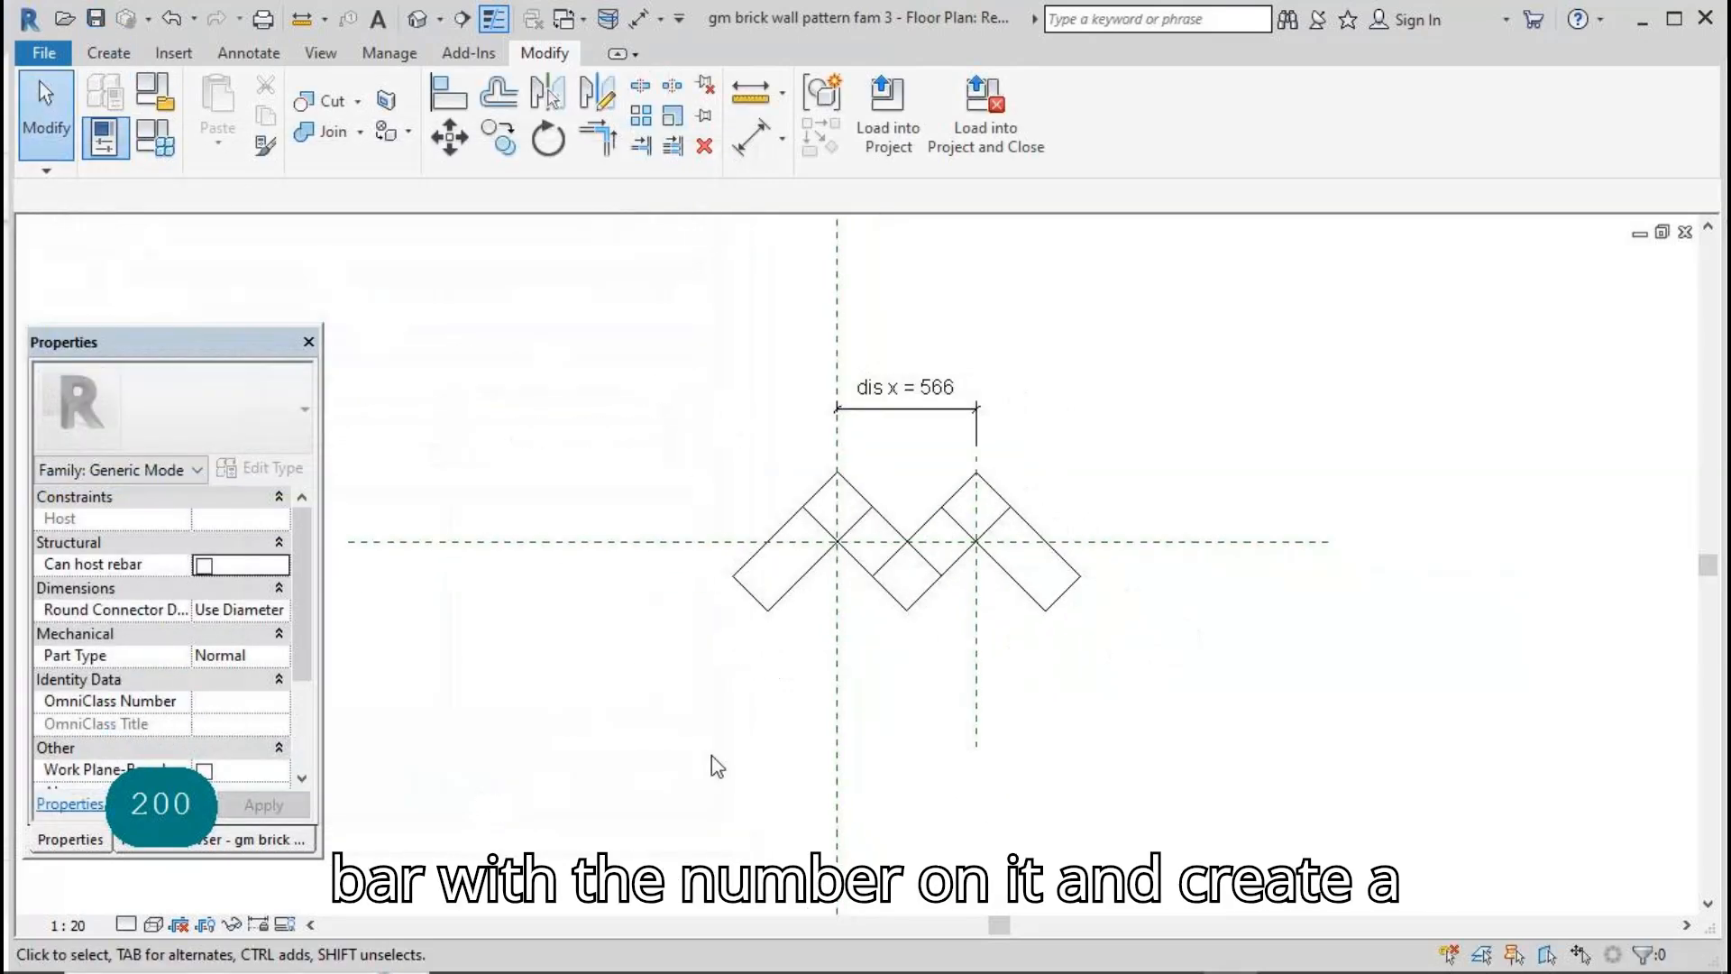
Step: Label the component array's count with a new type parameter named arr num x
scroll(938, 418, "up", 1)
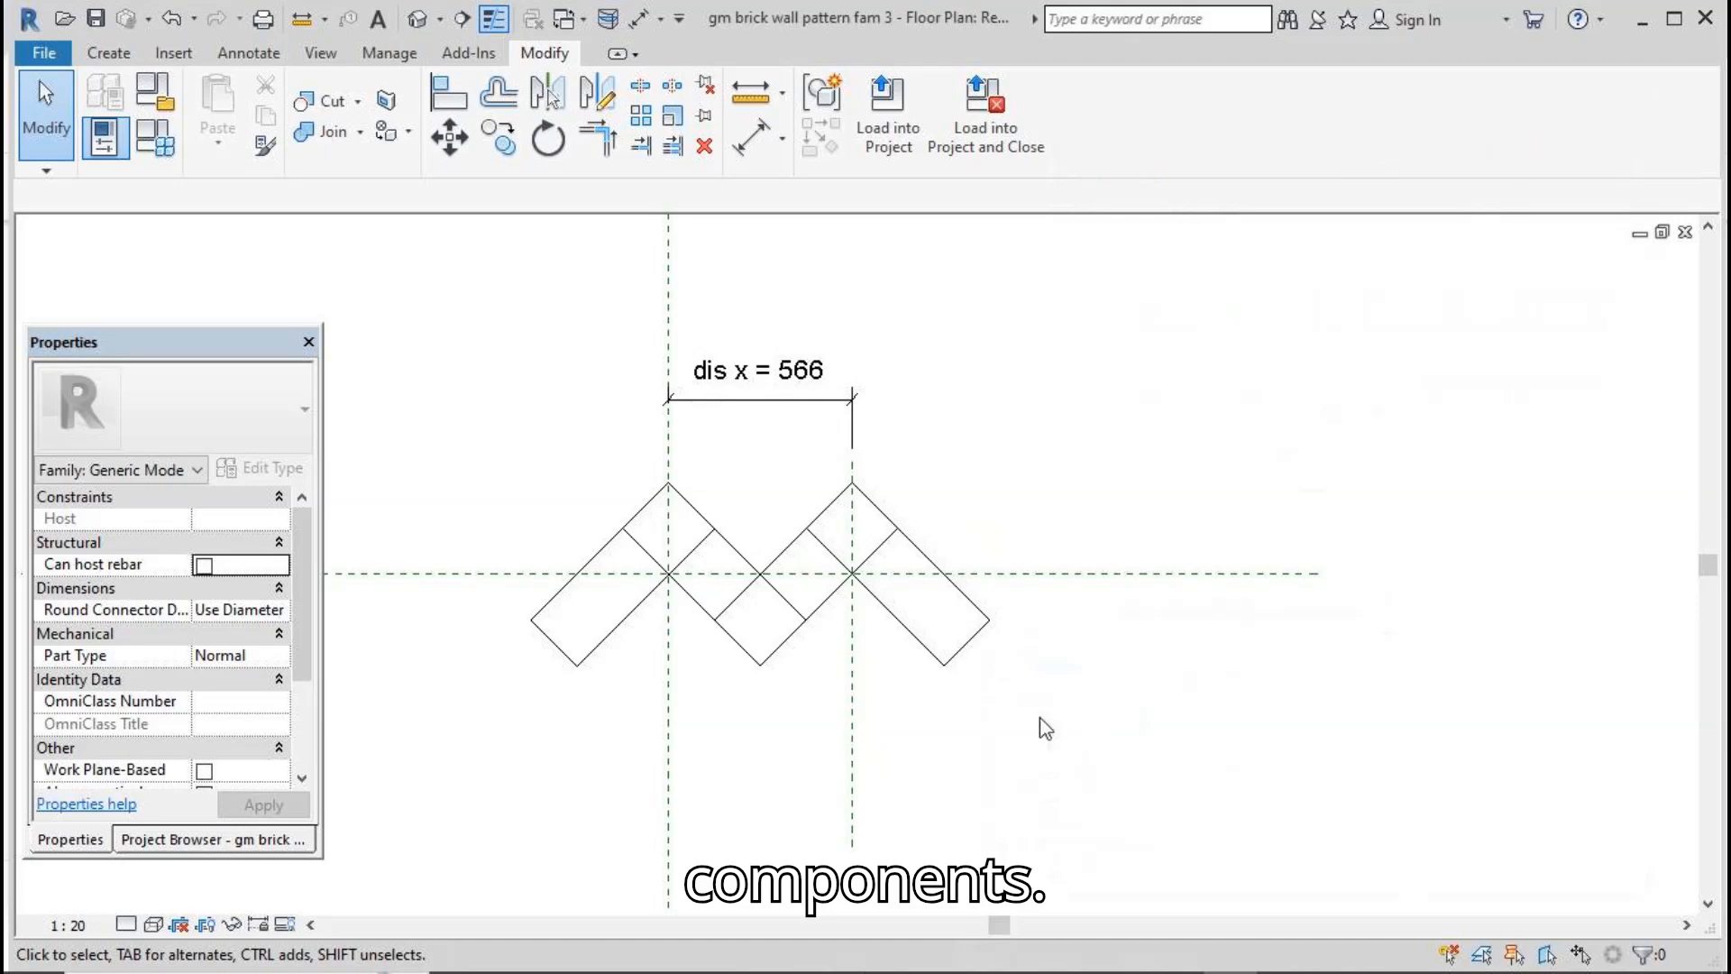
left_click(964, 662)
key("Tab")
left_click(879, 588)
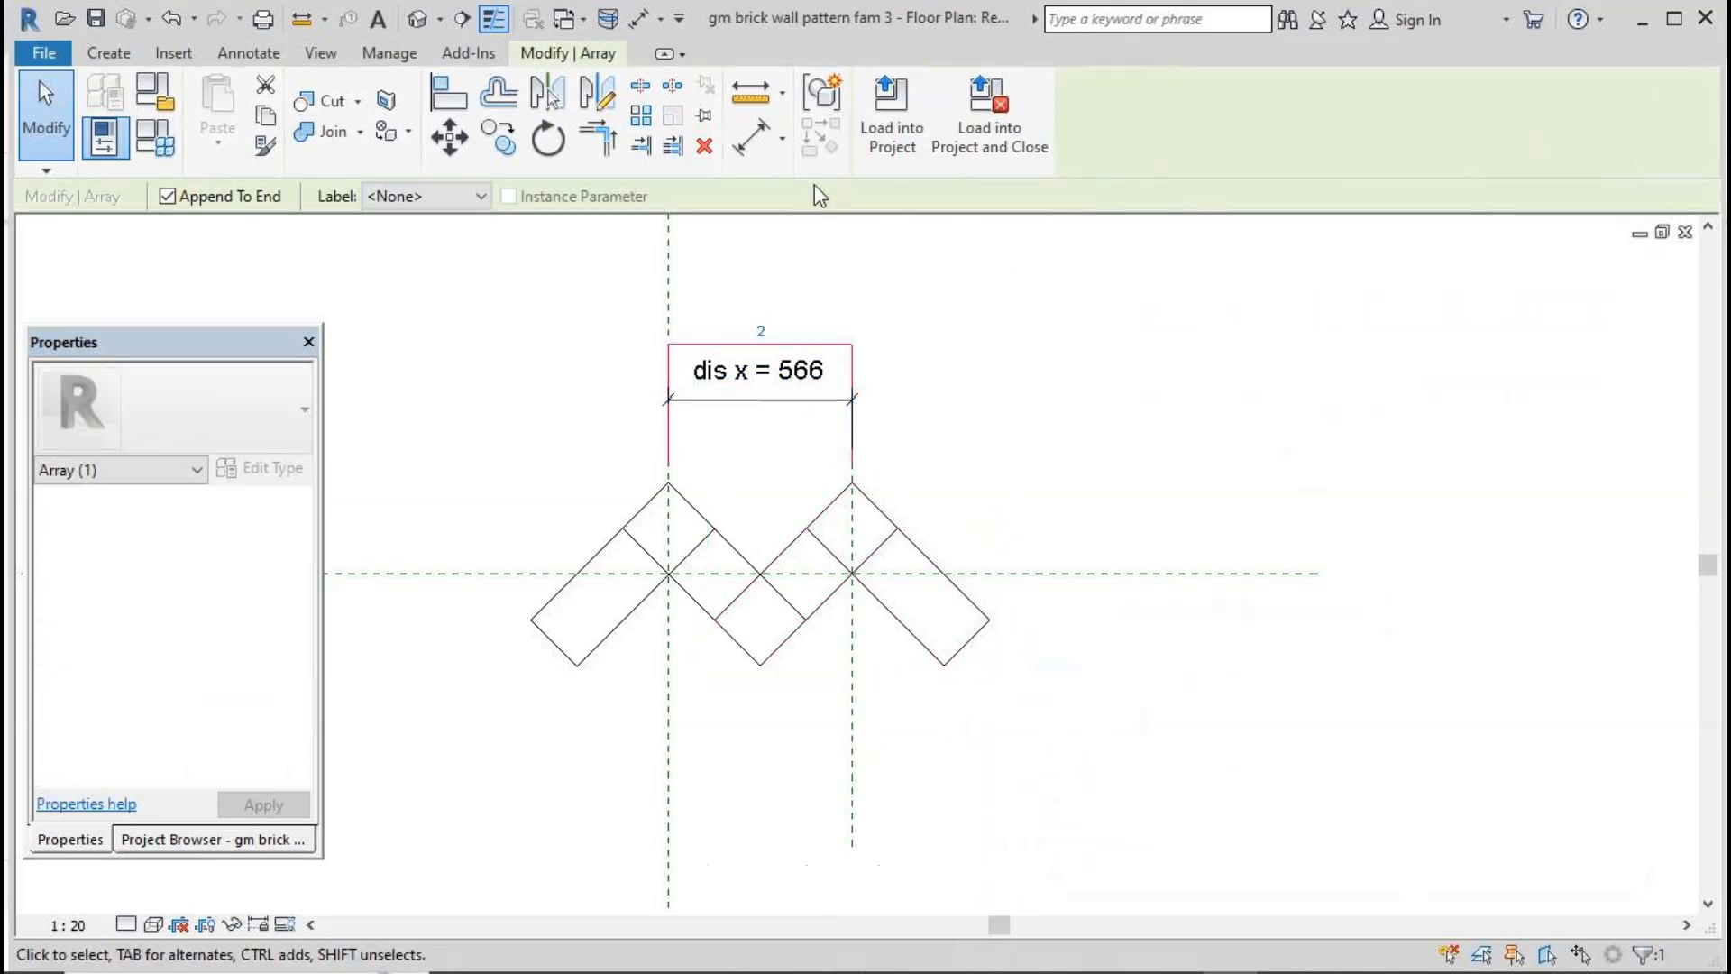
left_click(483, 197)
left_click(423, 239)
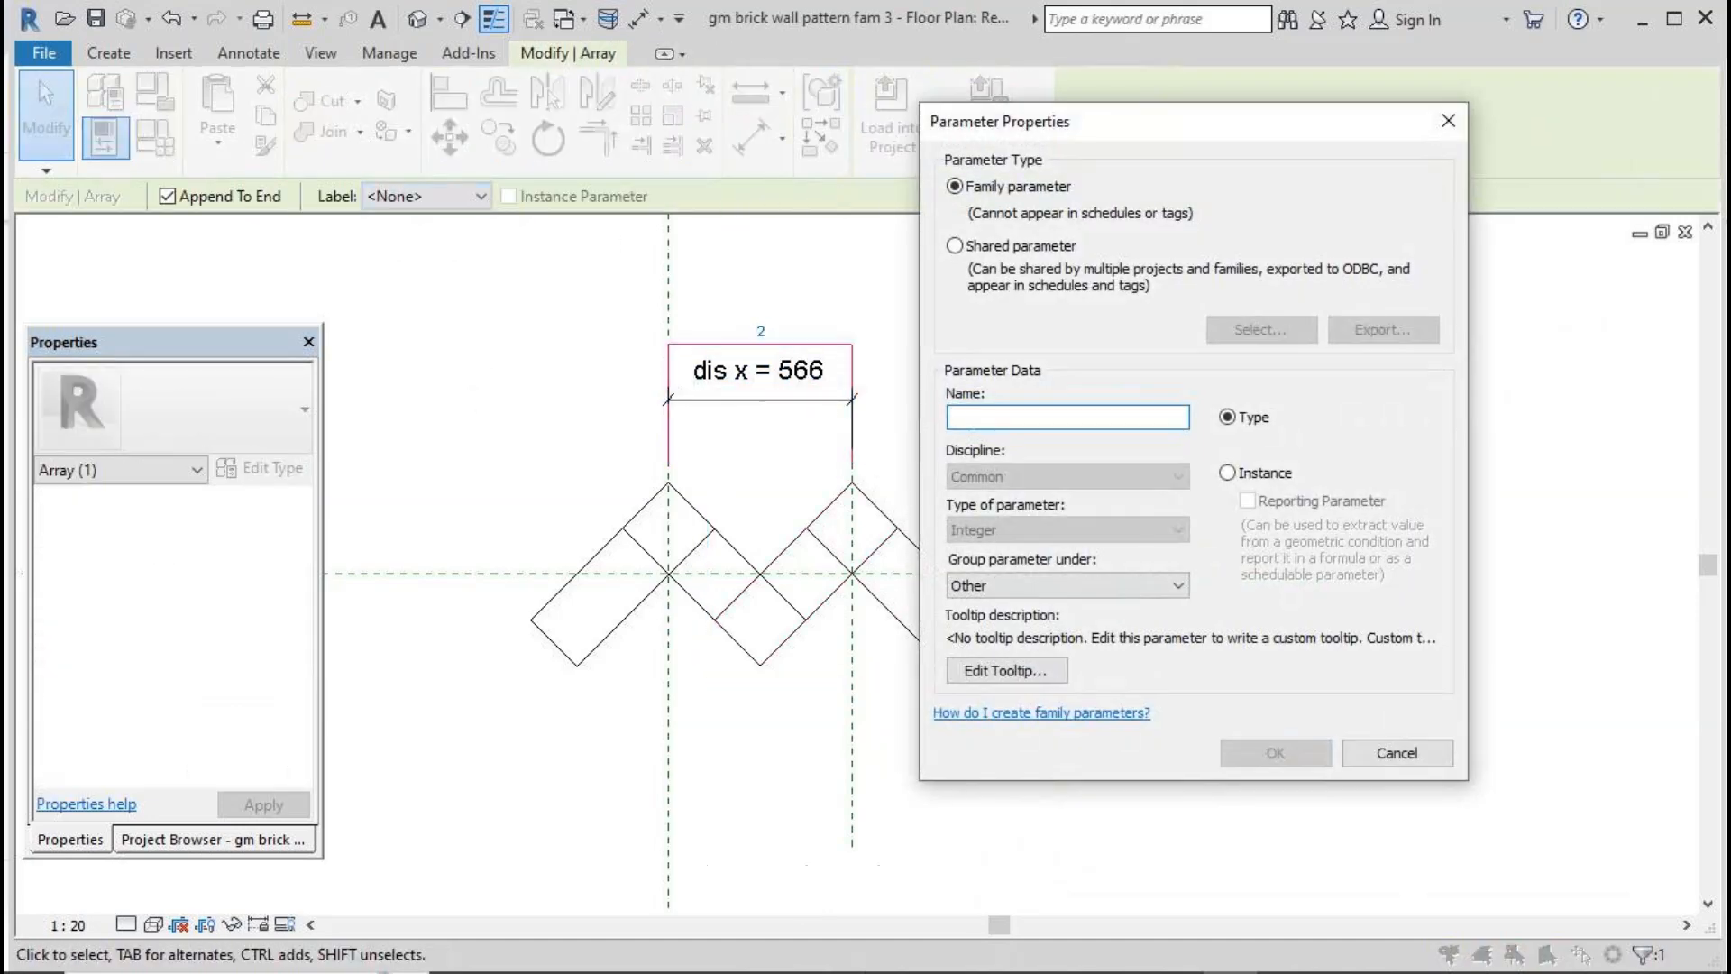
type("arr")
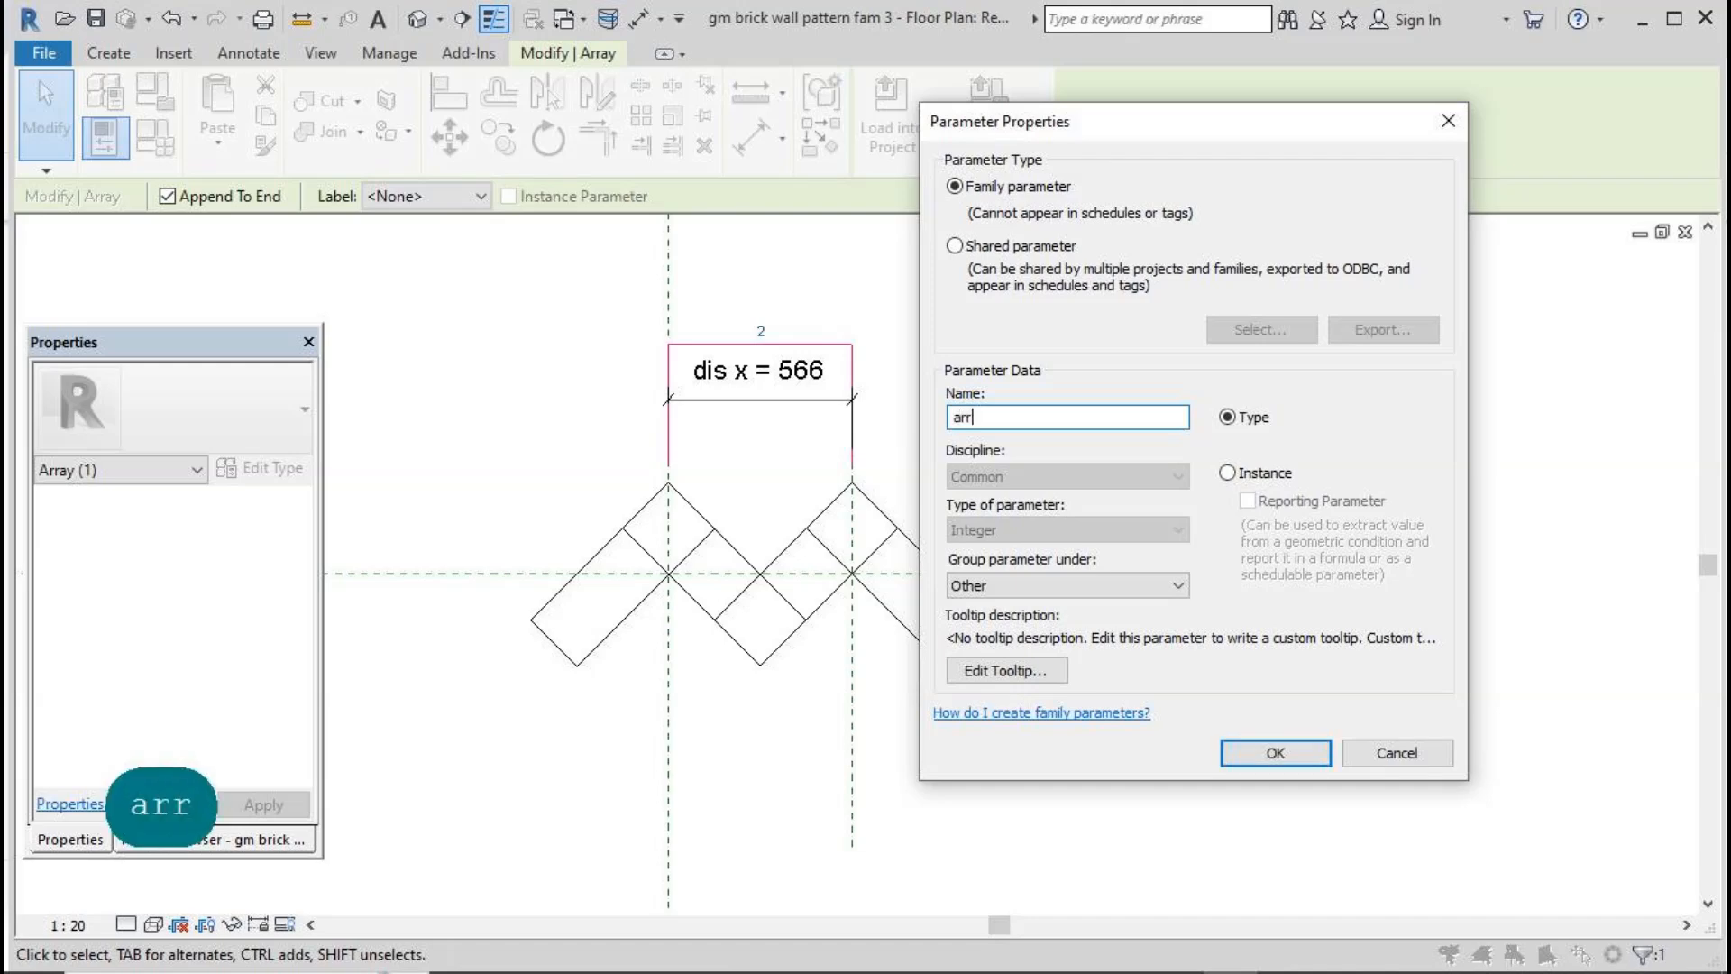
type(" num x")
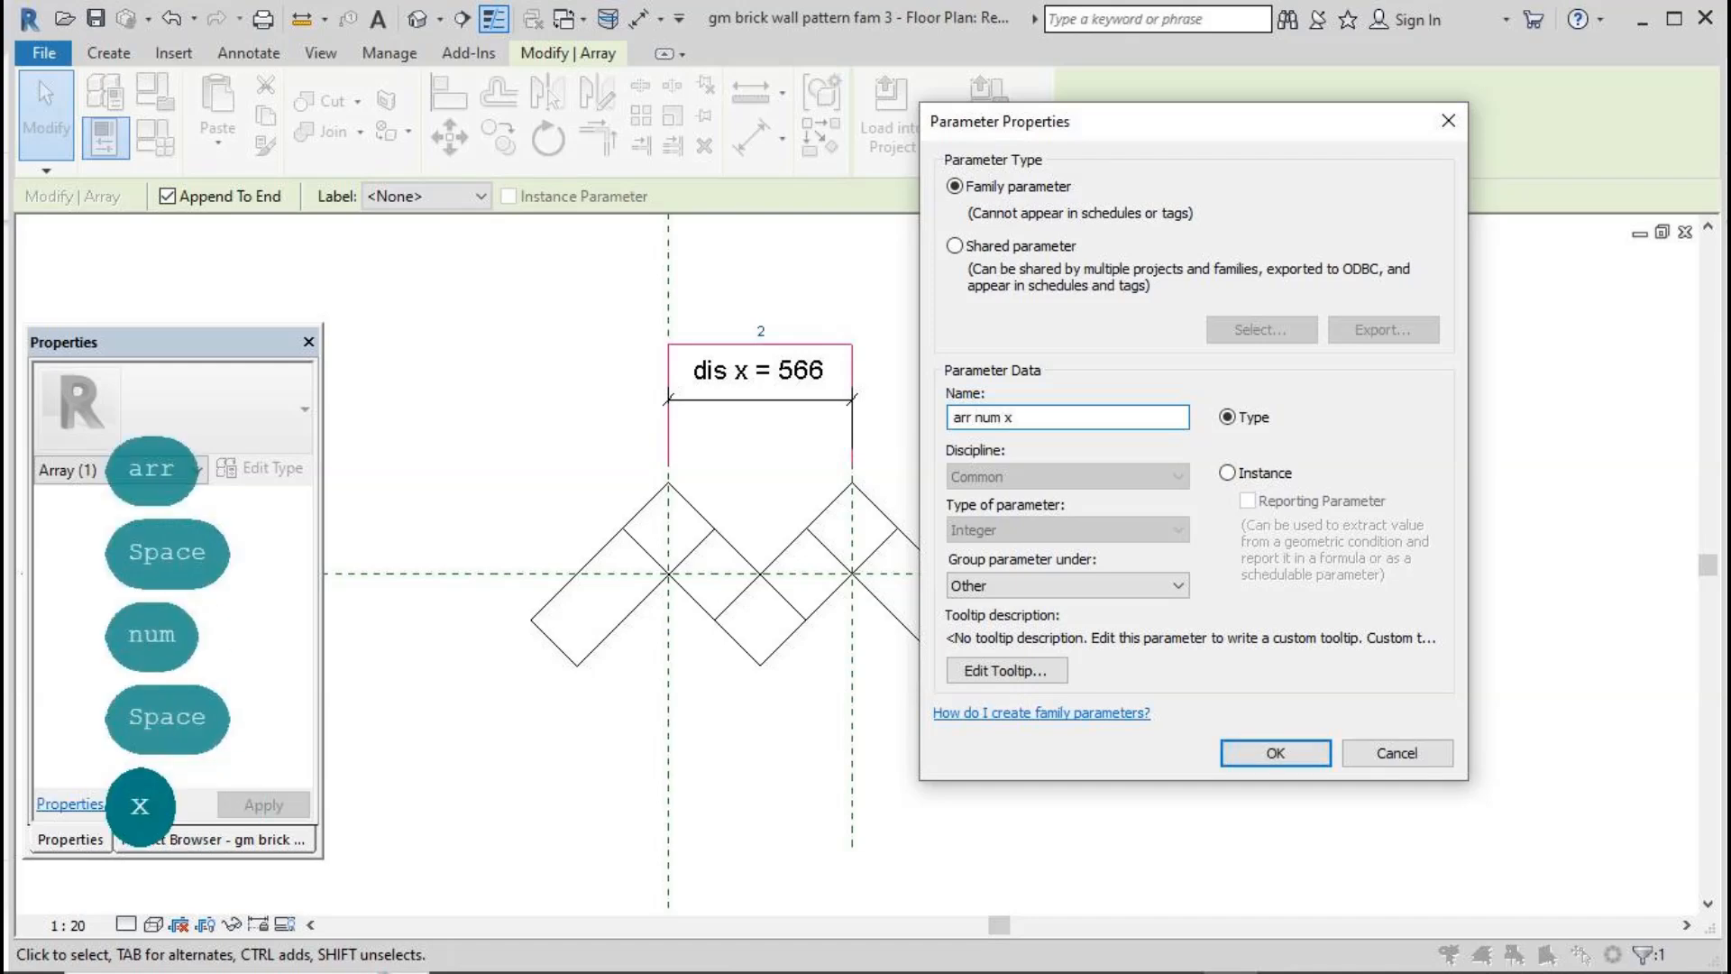
left_click(1274, 756)
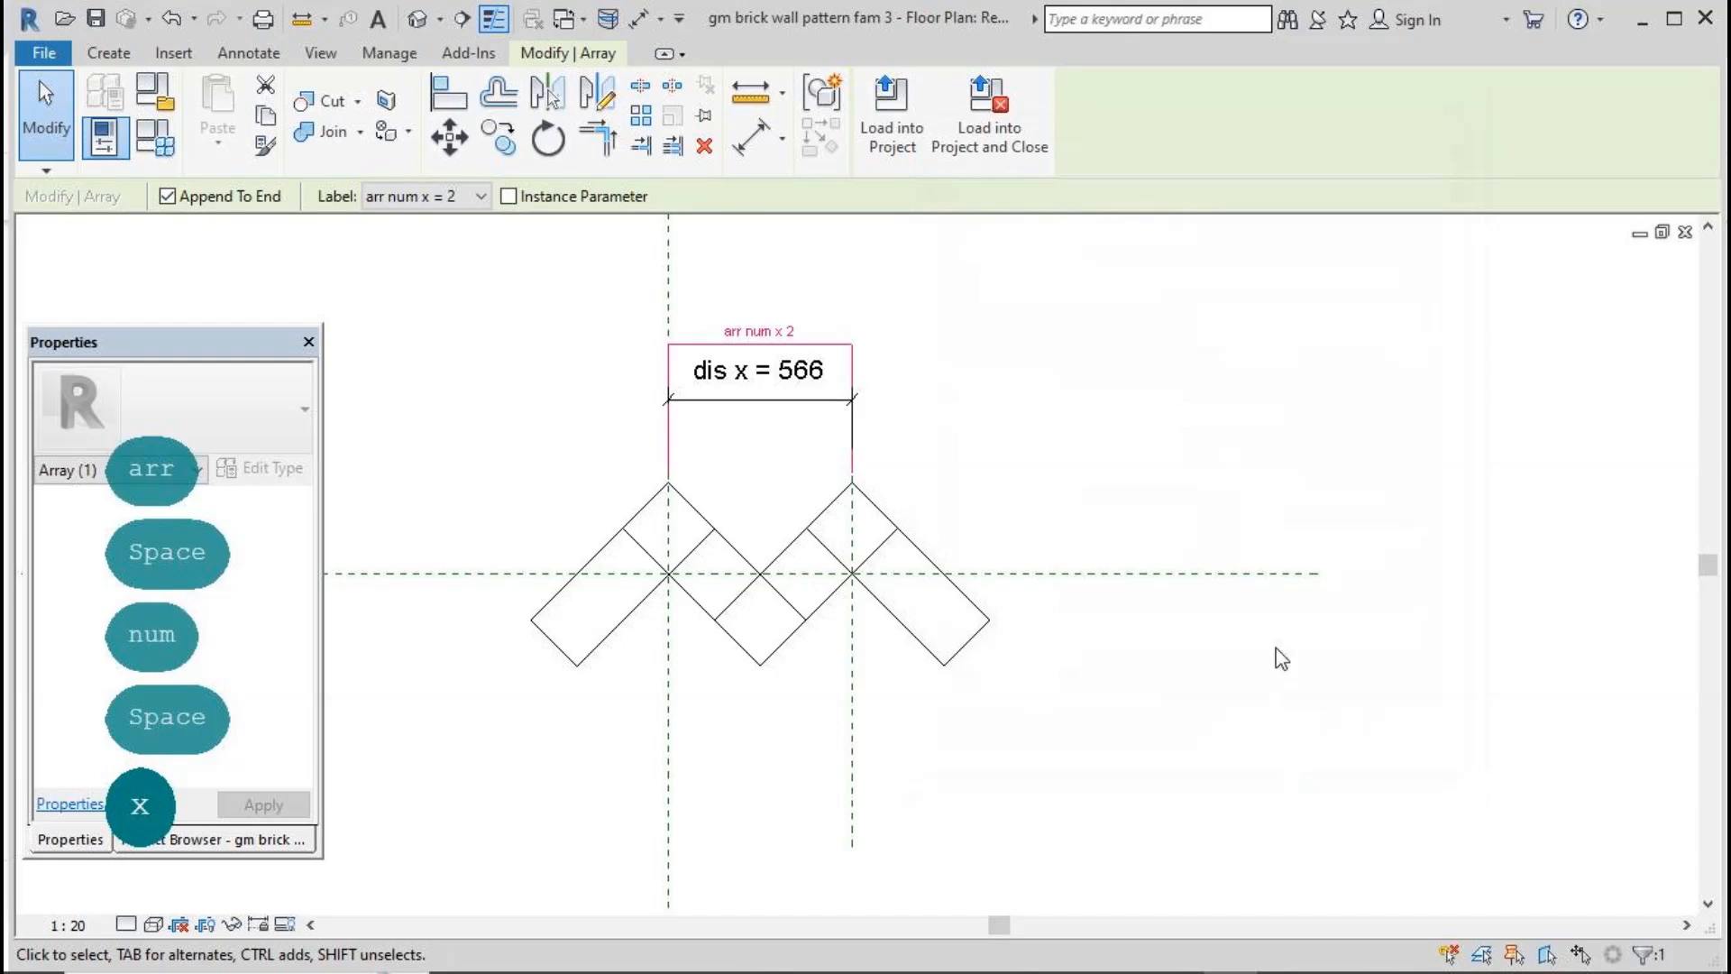
Step: Set the arr num x parameter to 12 to extend the row of arrayed components
scroll(1308, 492, "down", 1)
left_click(167, 146)
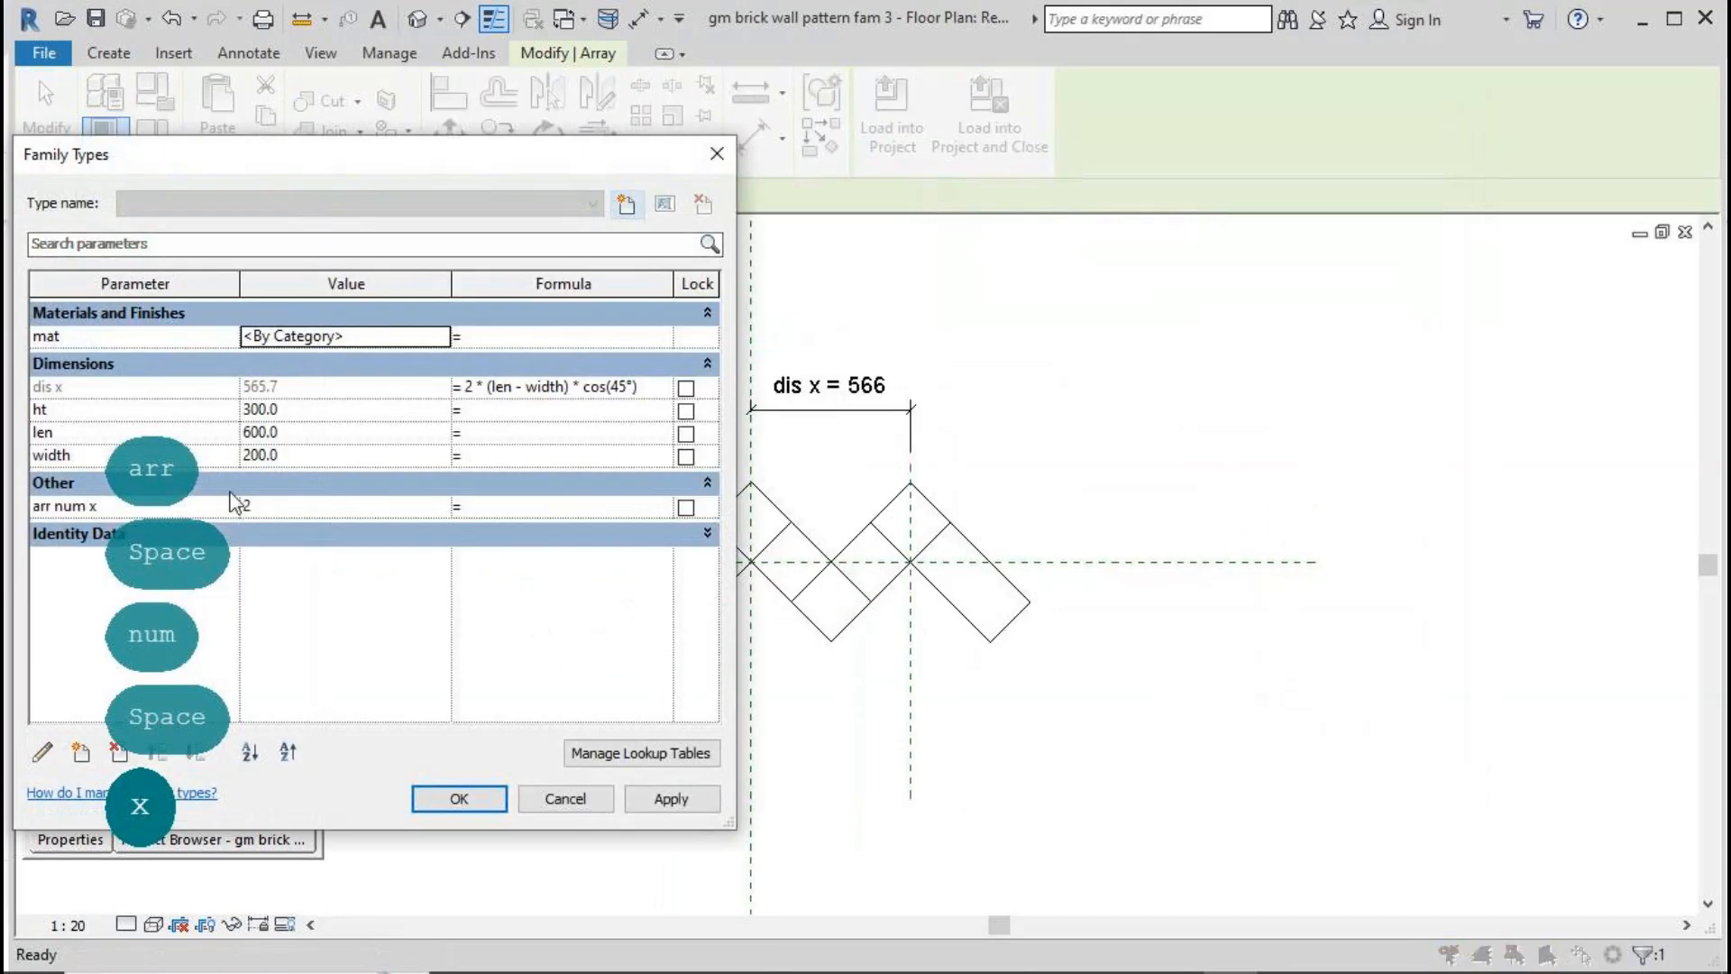
left_click(252, 505)
type("6")
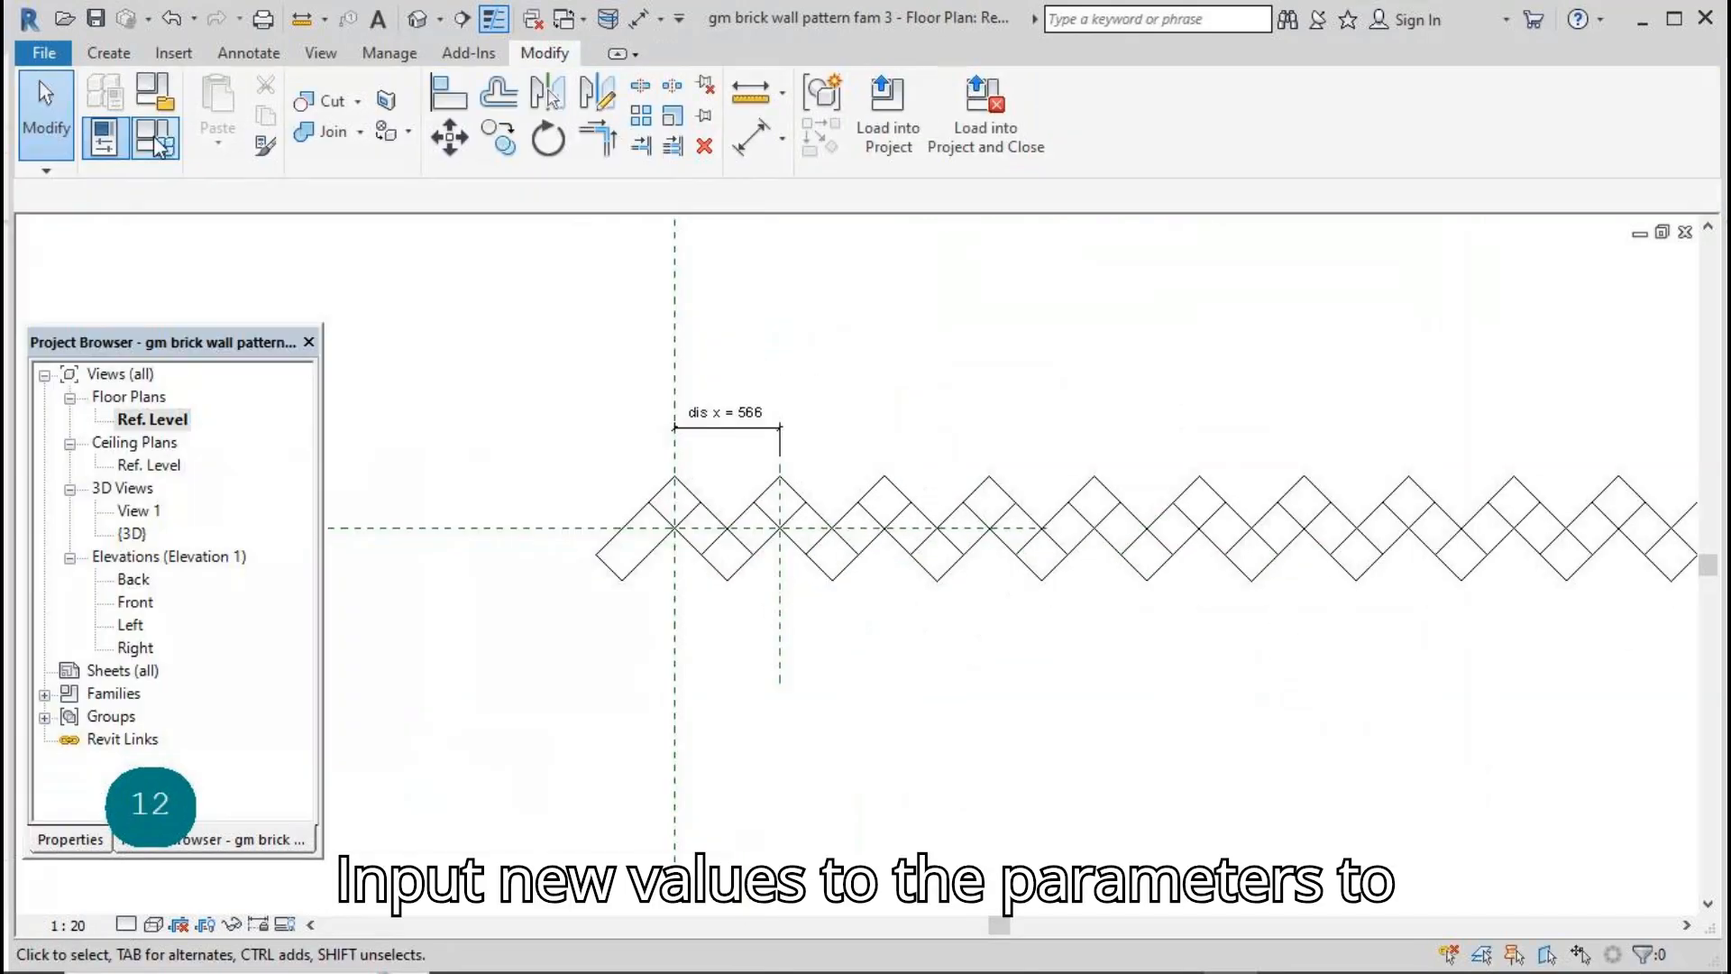
Step: Test the extended array by setting len to 1111 and width to 444, applying the values
left_click(155, 138)
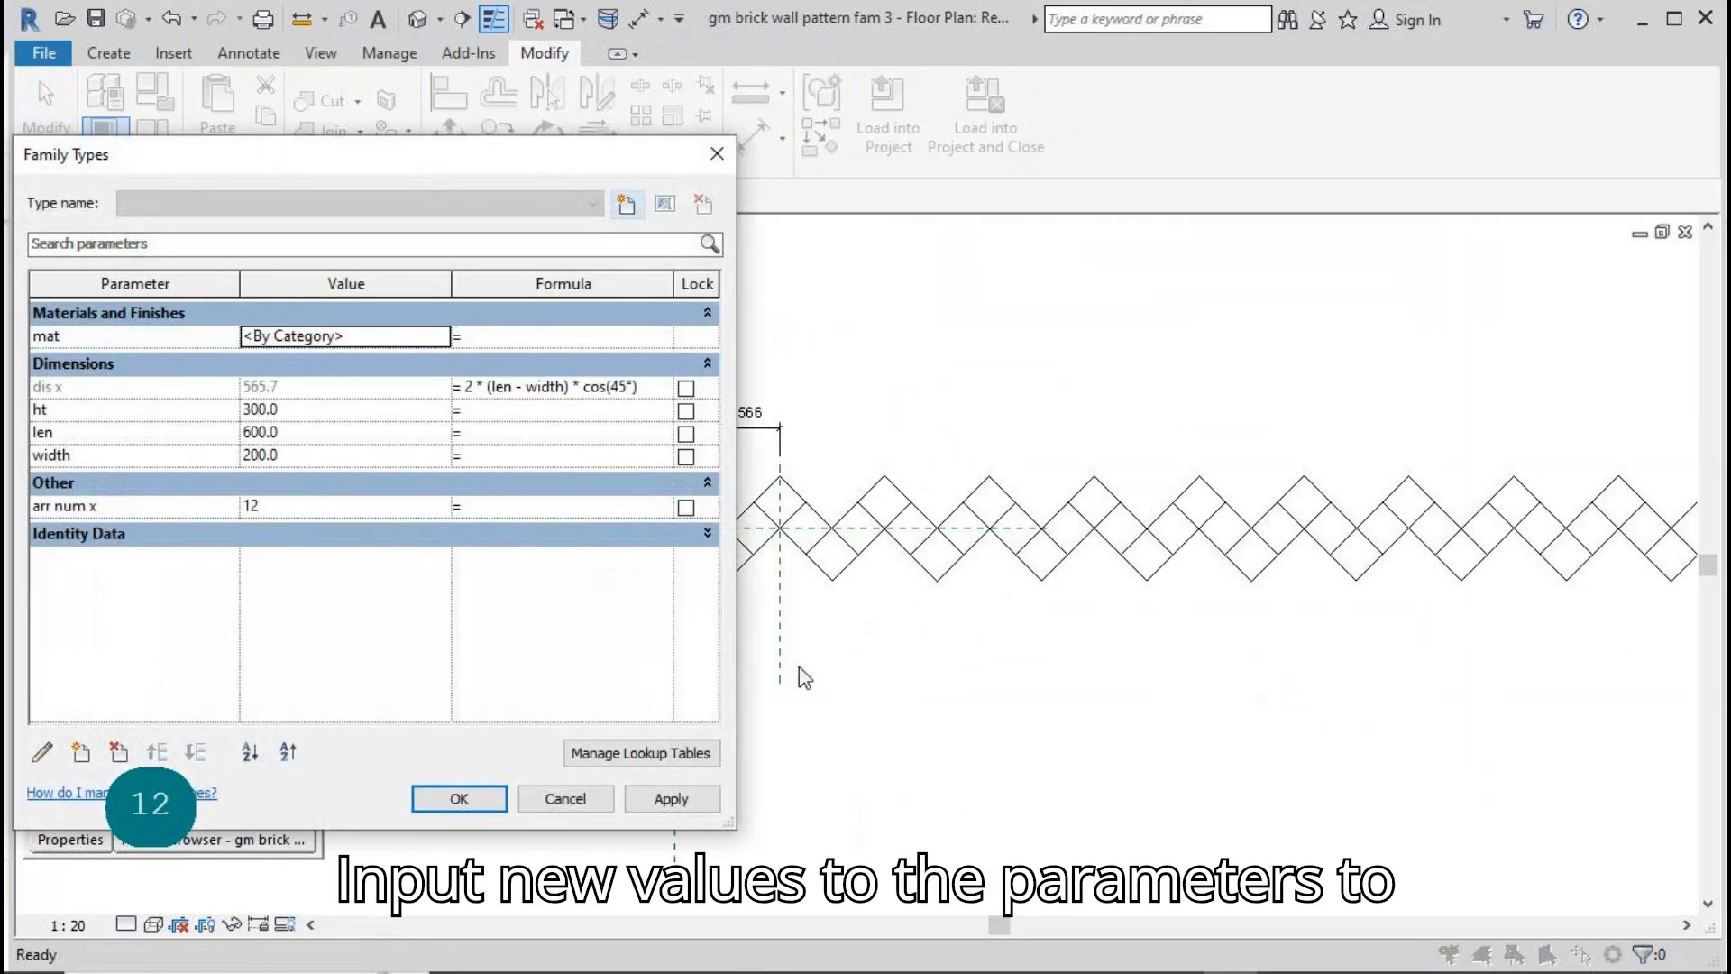
left_click(330, 433)
type("1111")
left_click(331, 465)
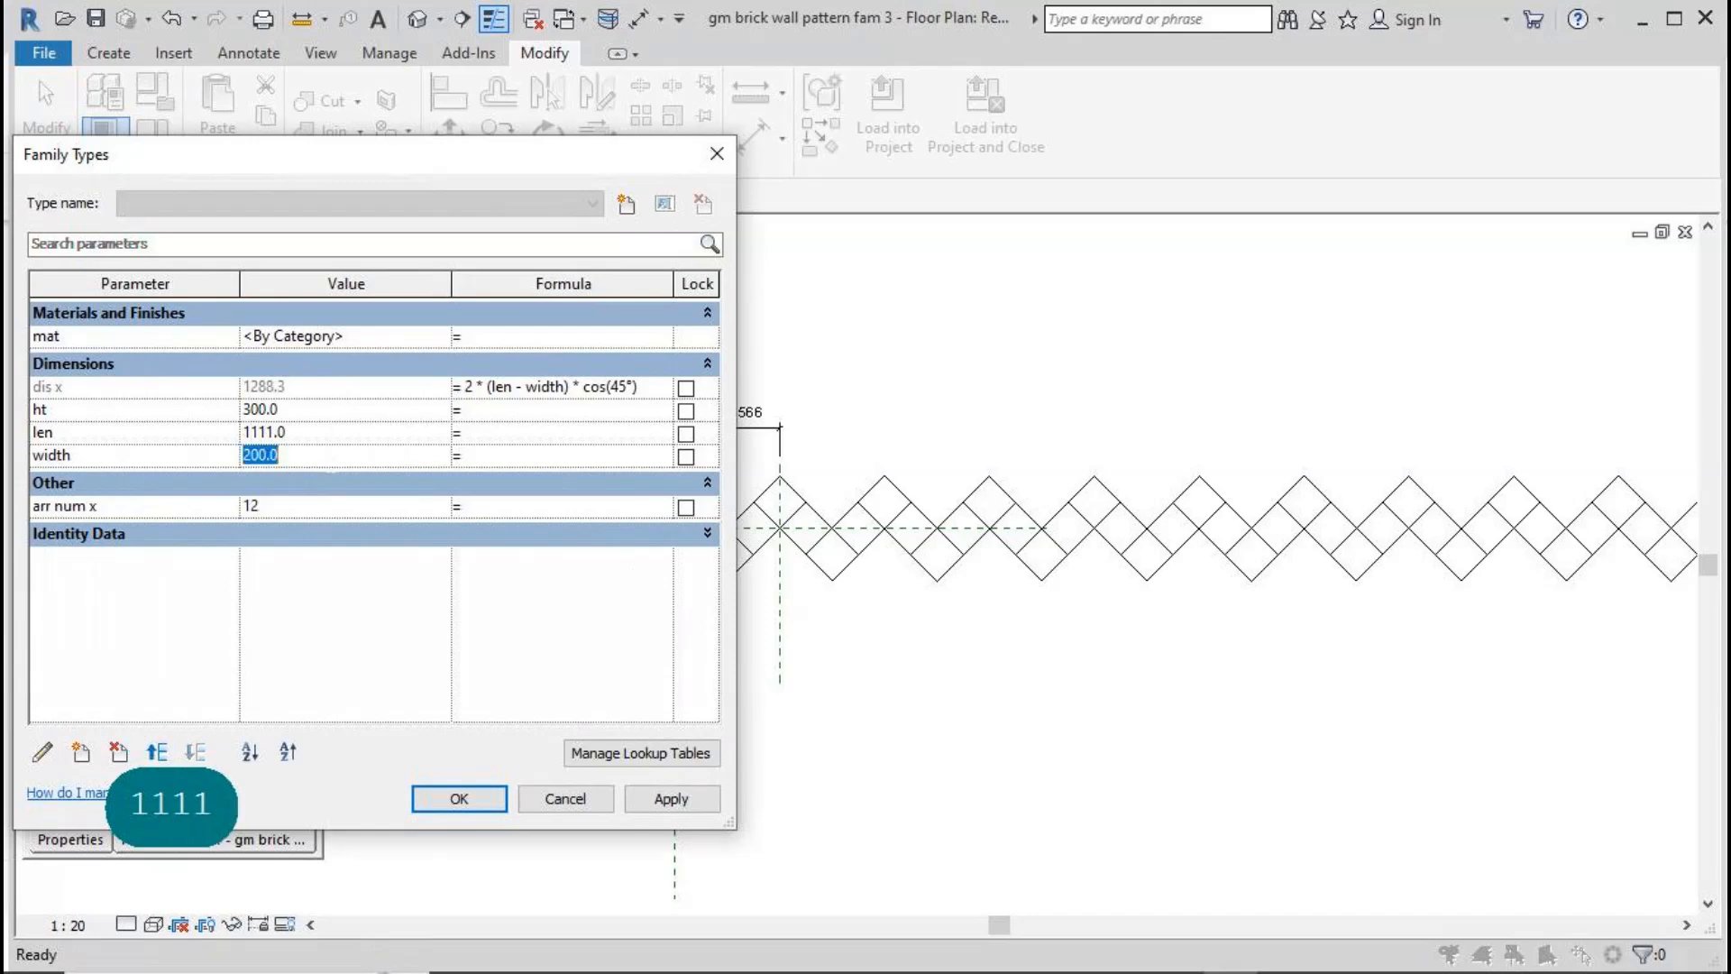
type("444")
left_click(634, 797)
left_click(577, 797)
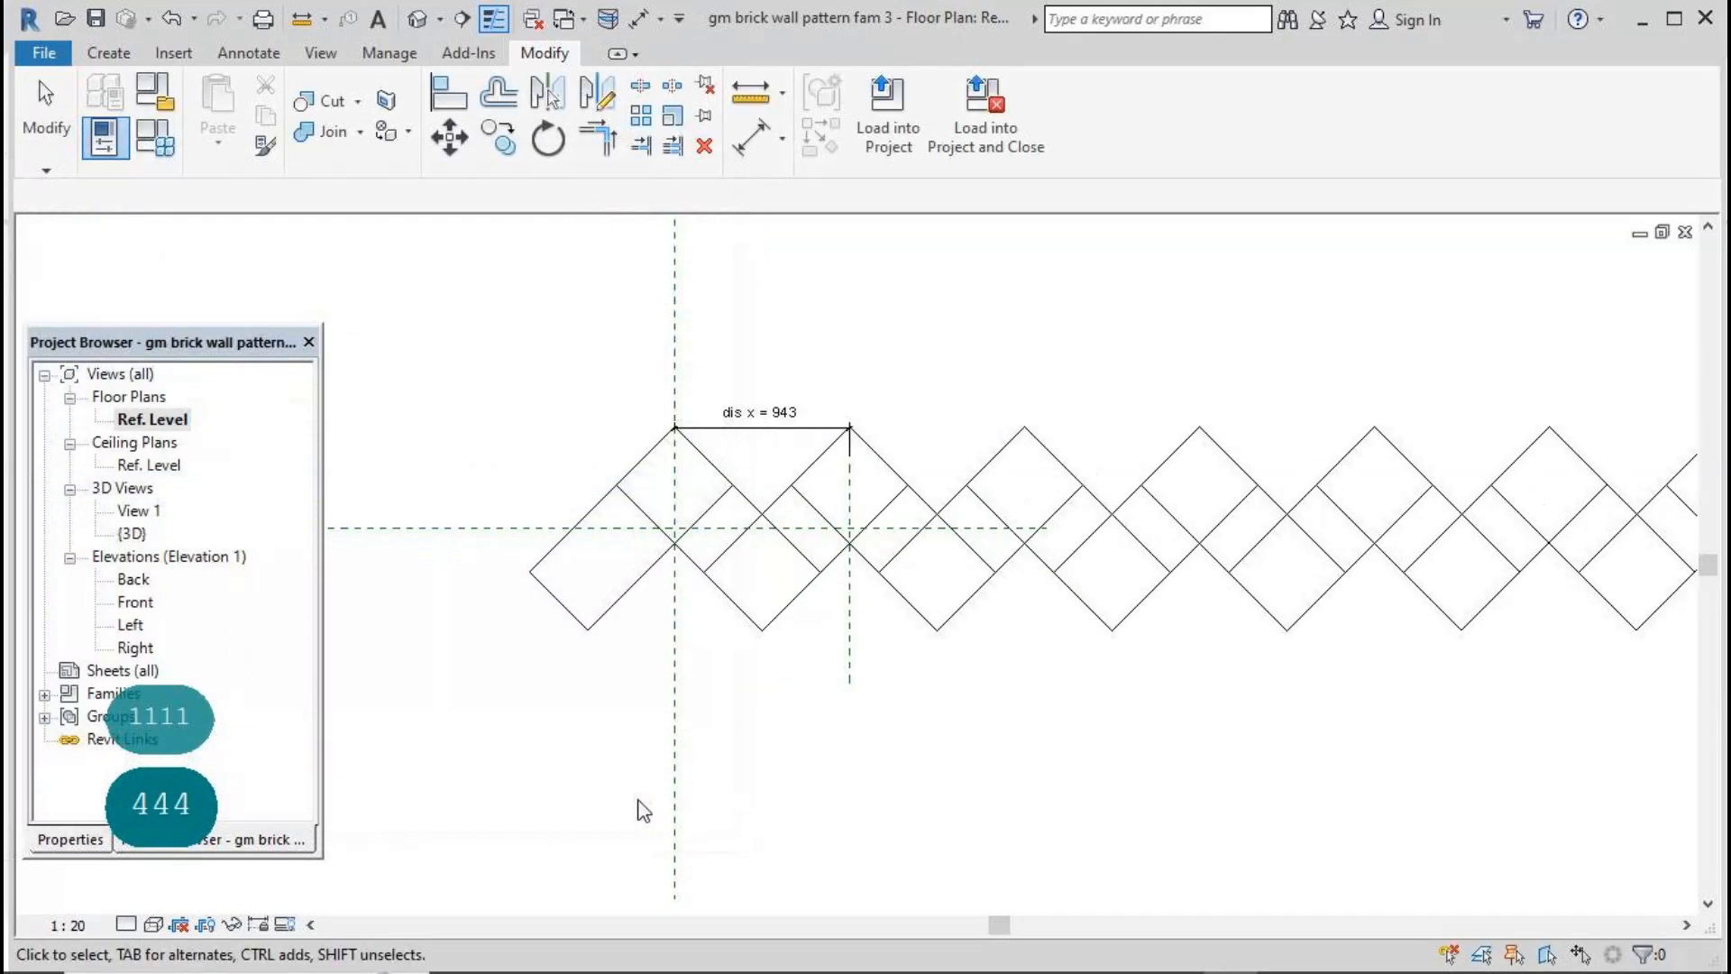
scroll(927, 676, "down", 3)
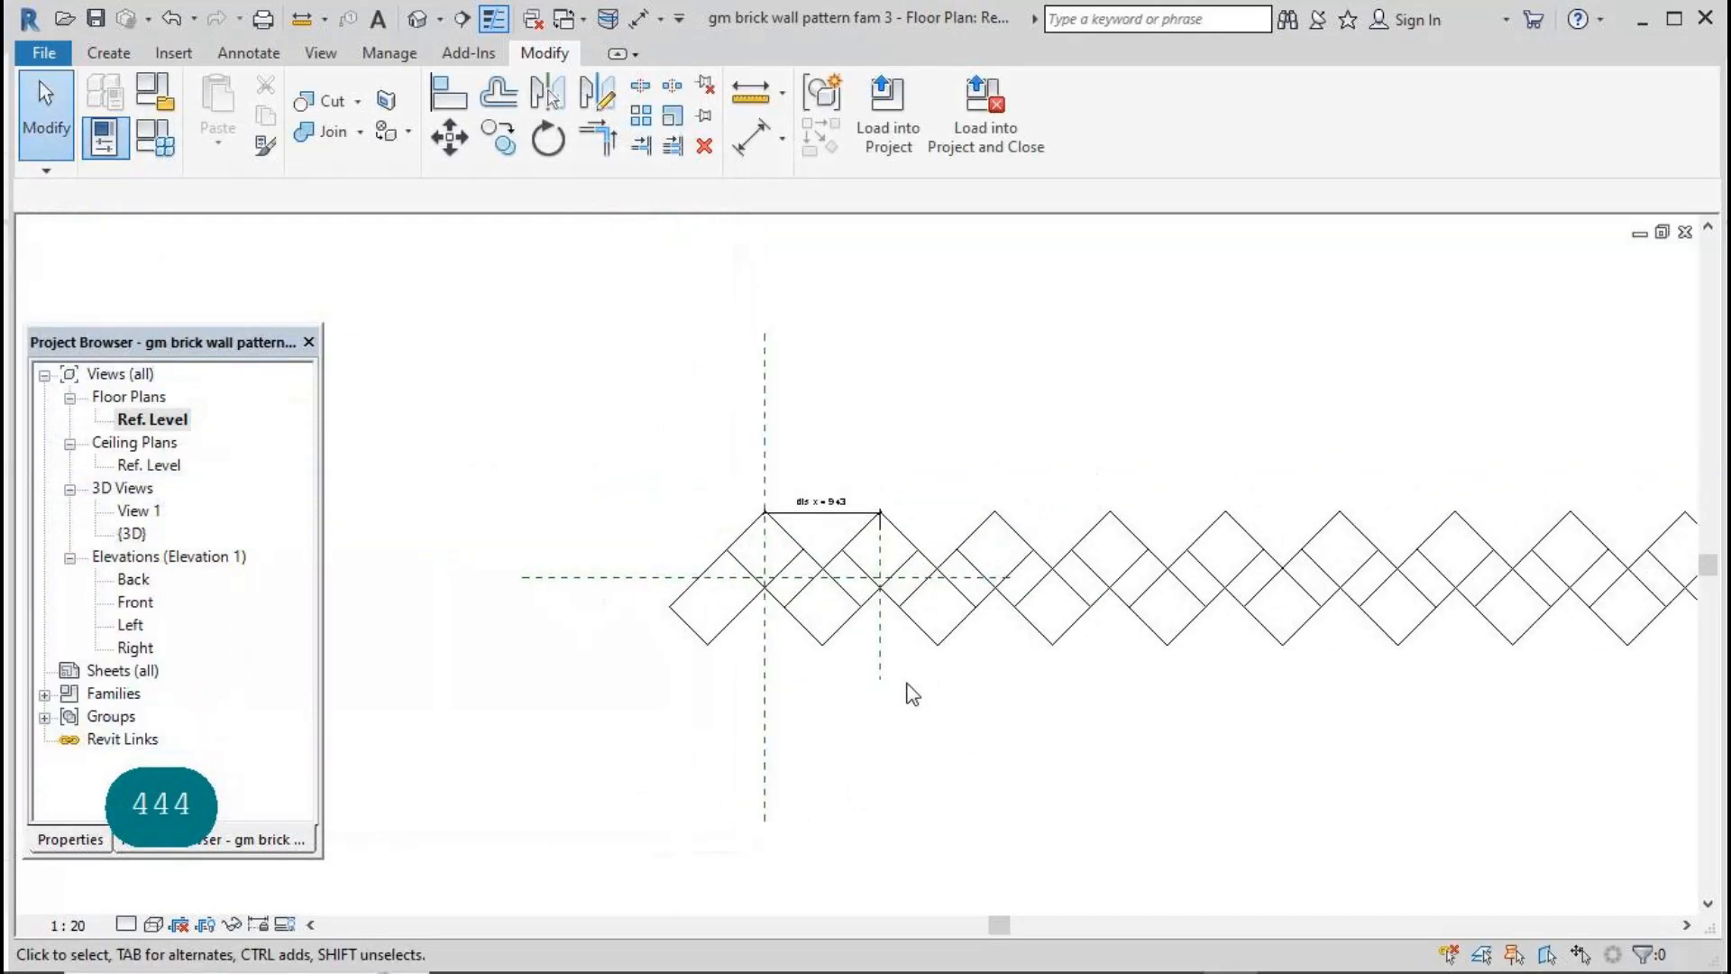
Step: Set len to 500 and width to 200 for the arrayed family and apply the values
left_click(155, 137)
double_click(260, 432)
type("500")
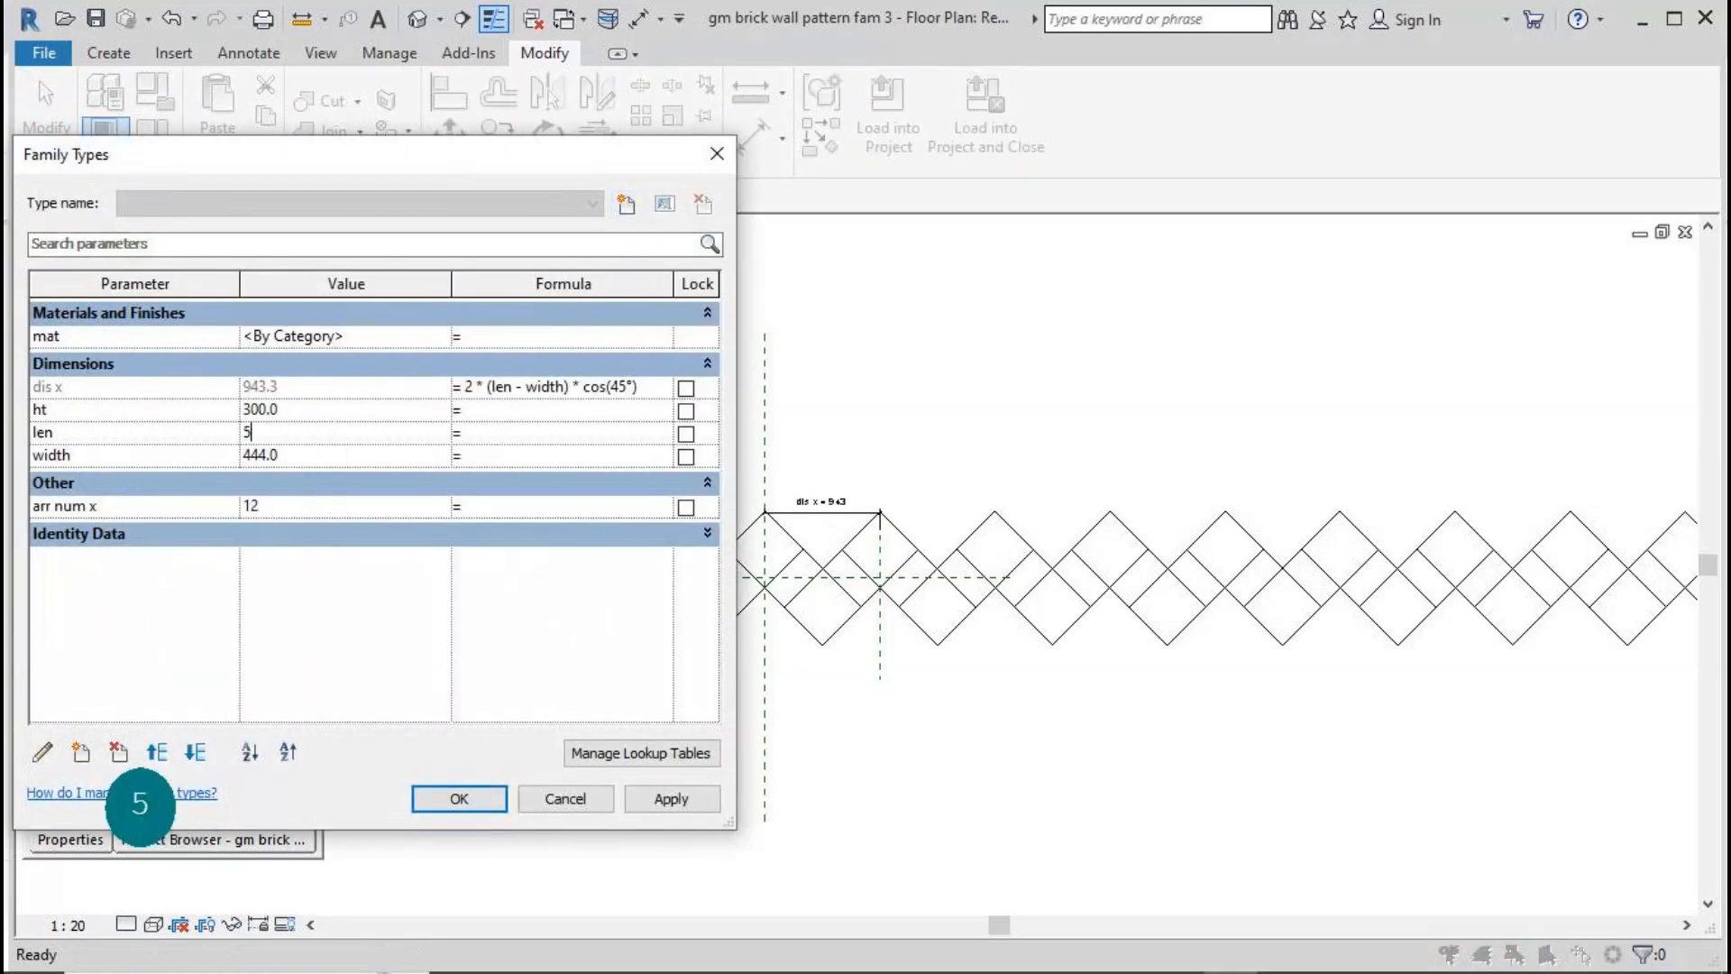
key("Tab")
type("200")
left_click(676, 799)
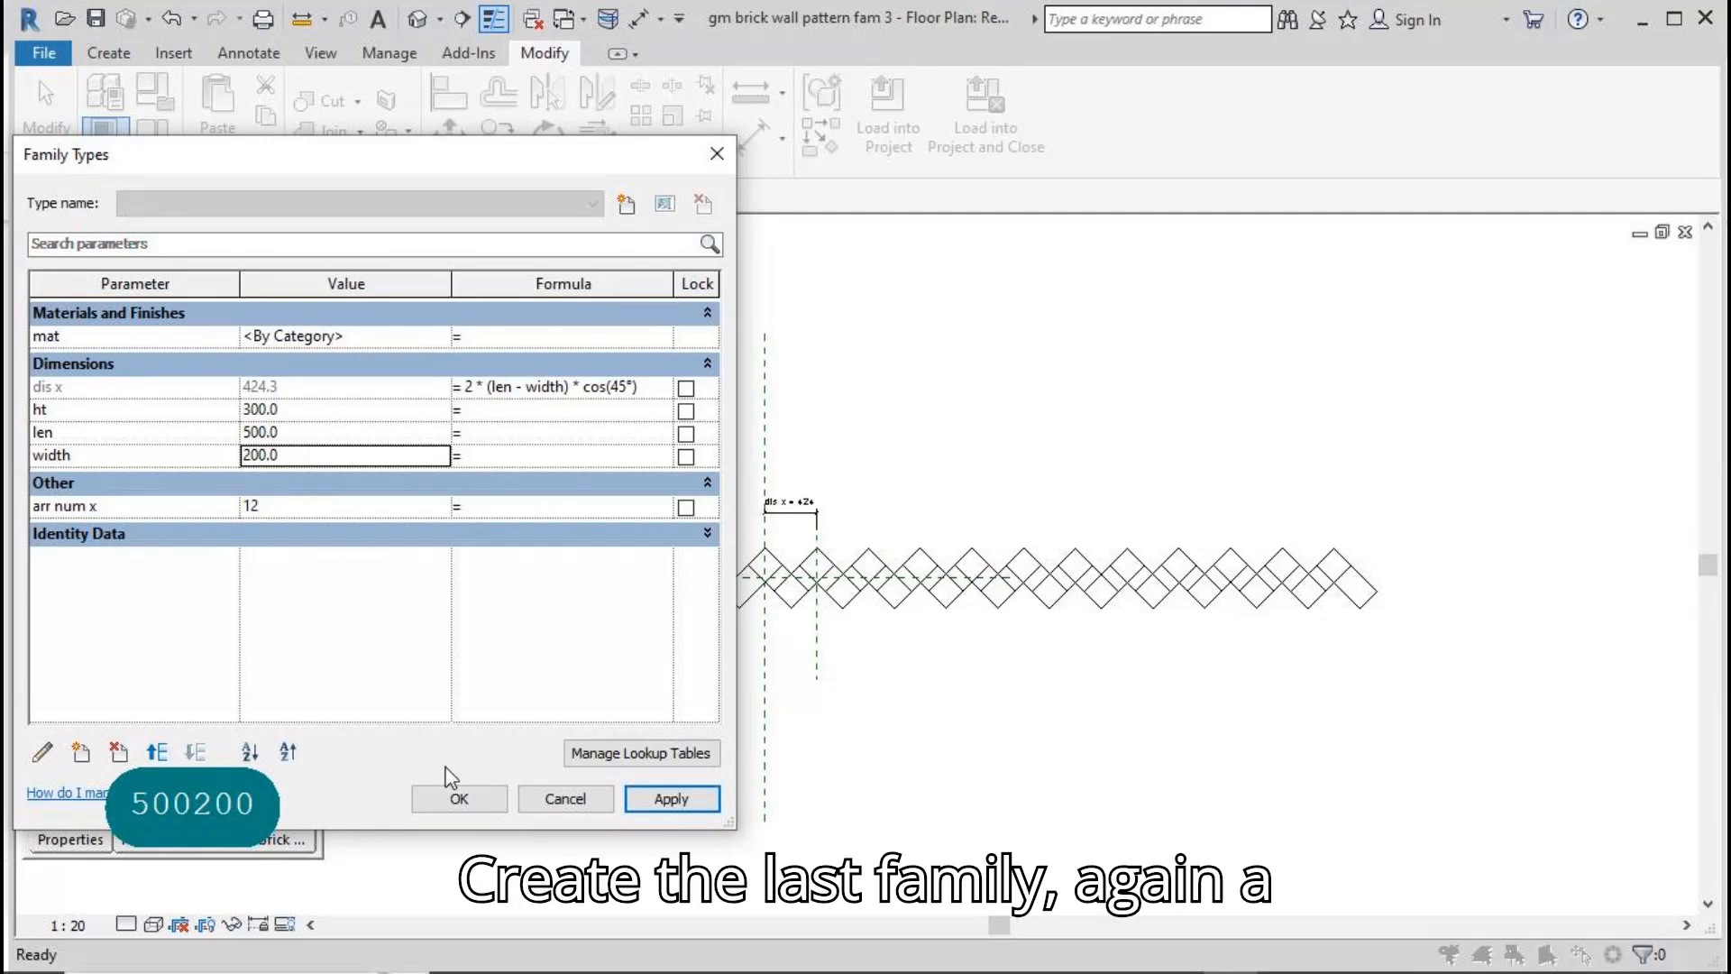
left_click(455, 807)
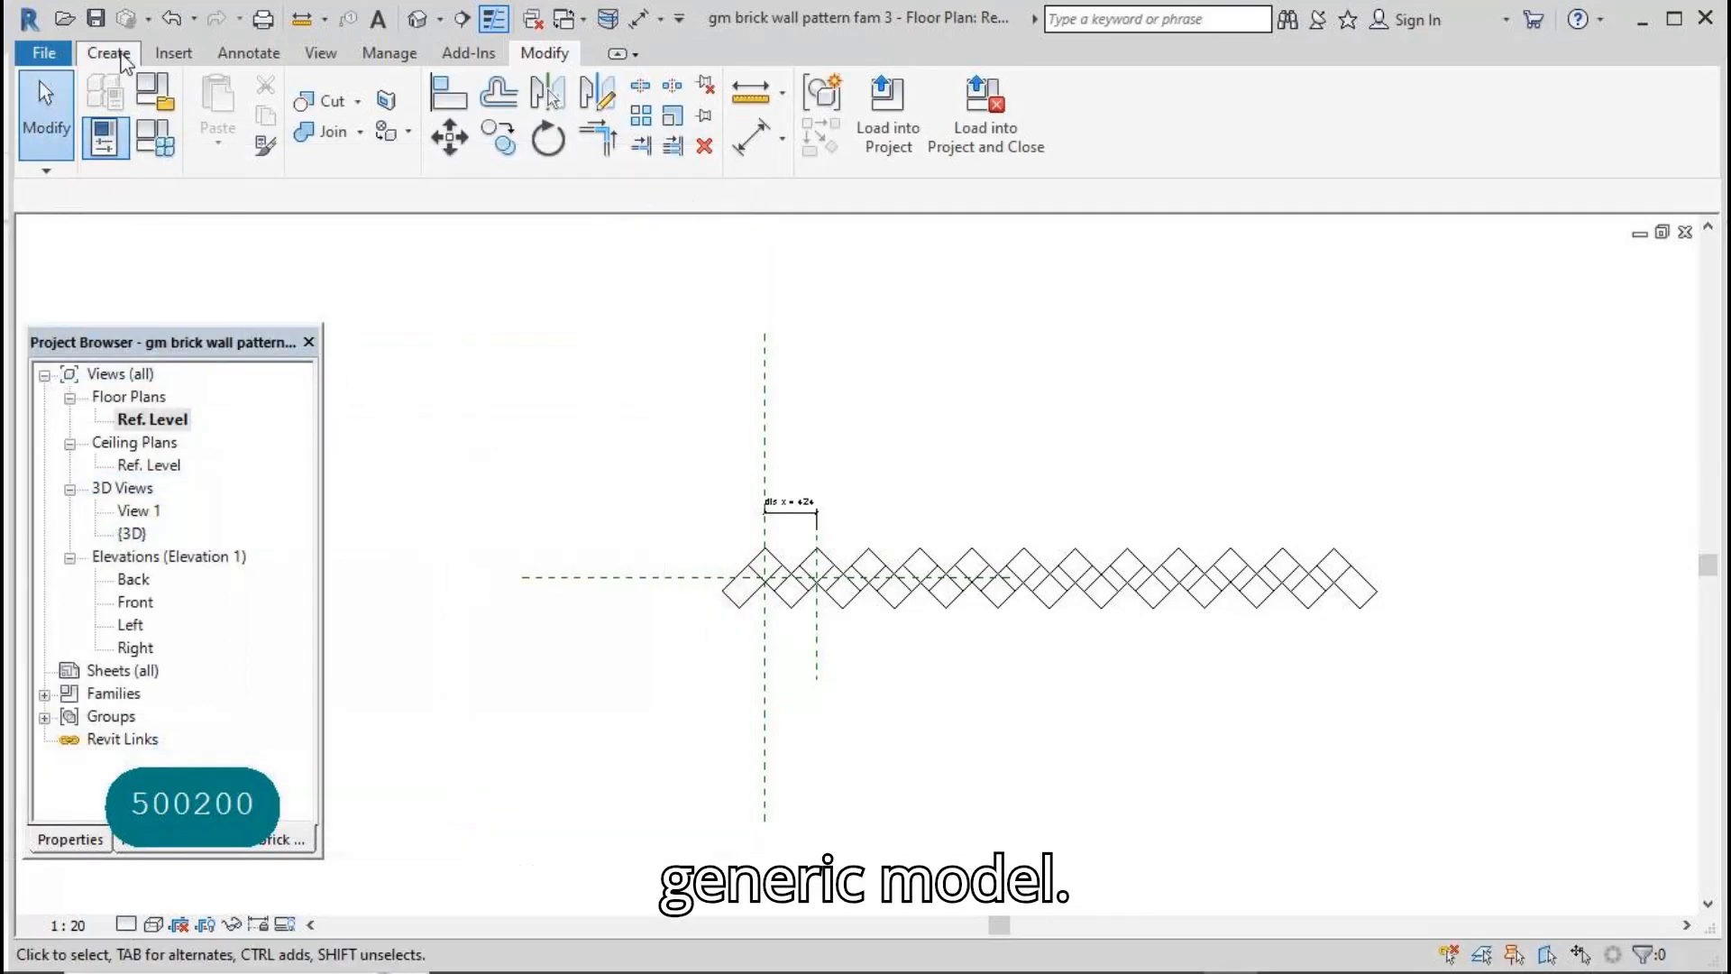
Step: Save the third family and create a new family from the Metric Generic Model template
left_click(96, 19)
mouse_move(692, 970)
left_click(44, 52)
mouse_move(108, 360)
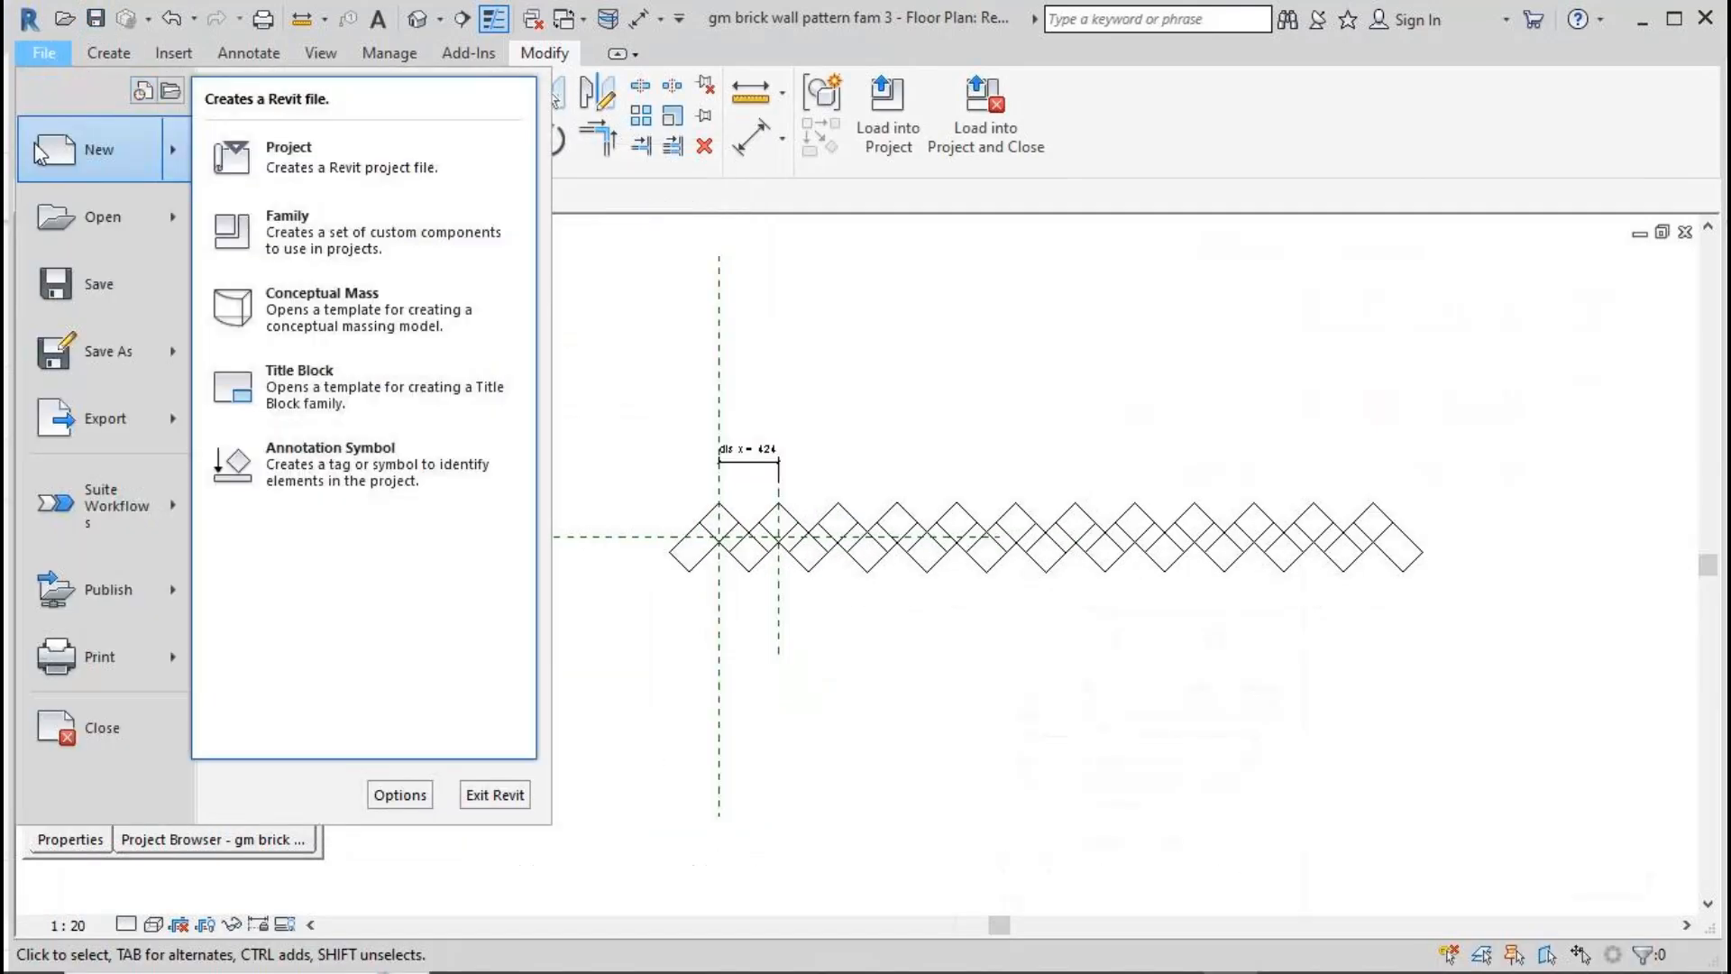
left_click(372, 220)
left_click(534, 380)
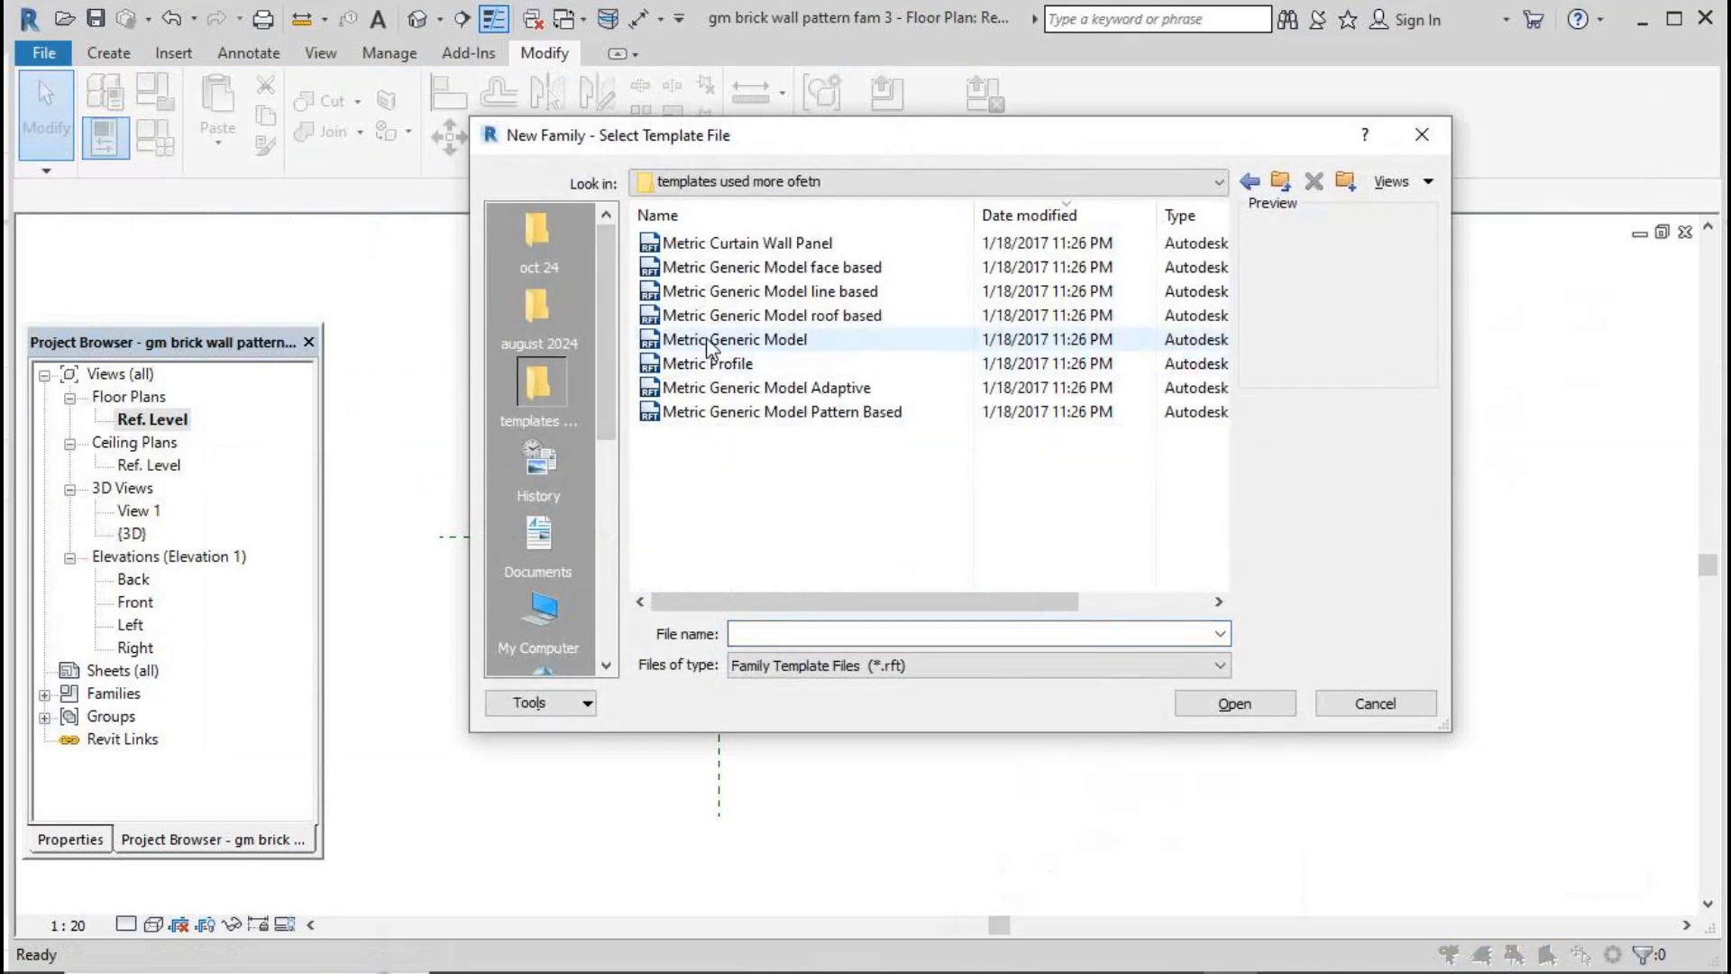
left_click(721, 340)
left_click(1181, 701)
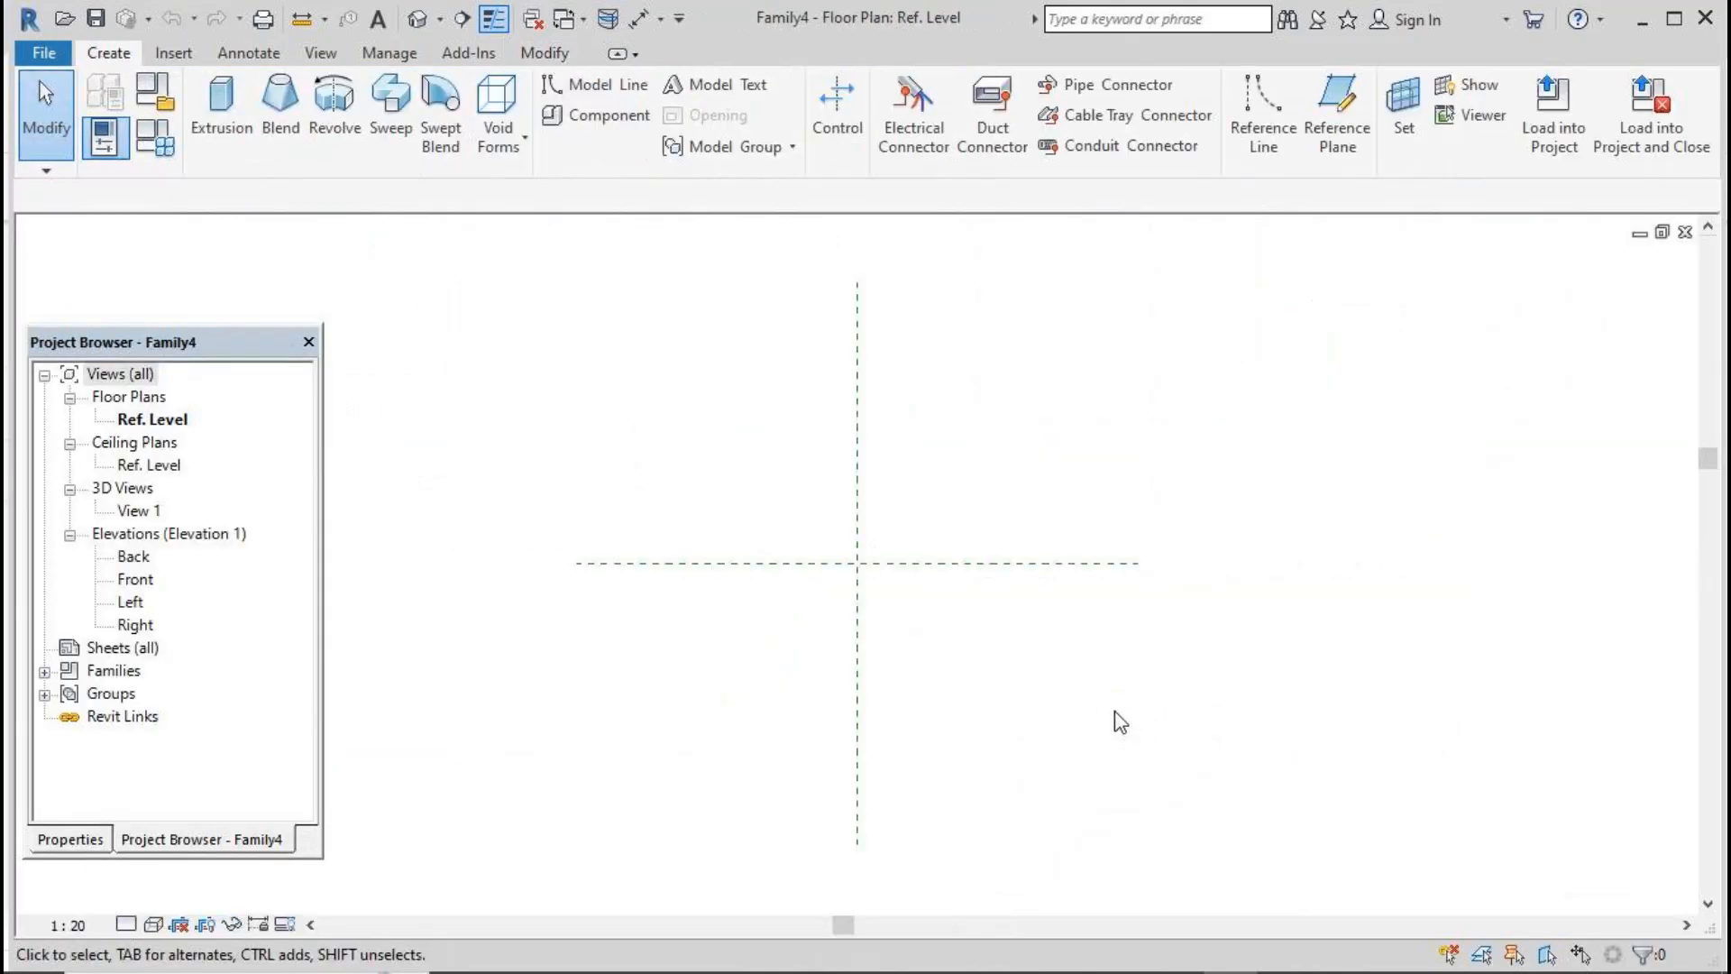
Step: Load gm brick wall pattern fam 3 into Family4 and place one instance beside the vertical reference plane
left_click(565, 18)
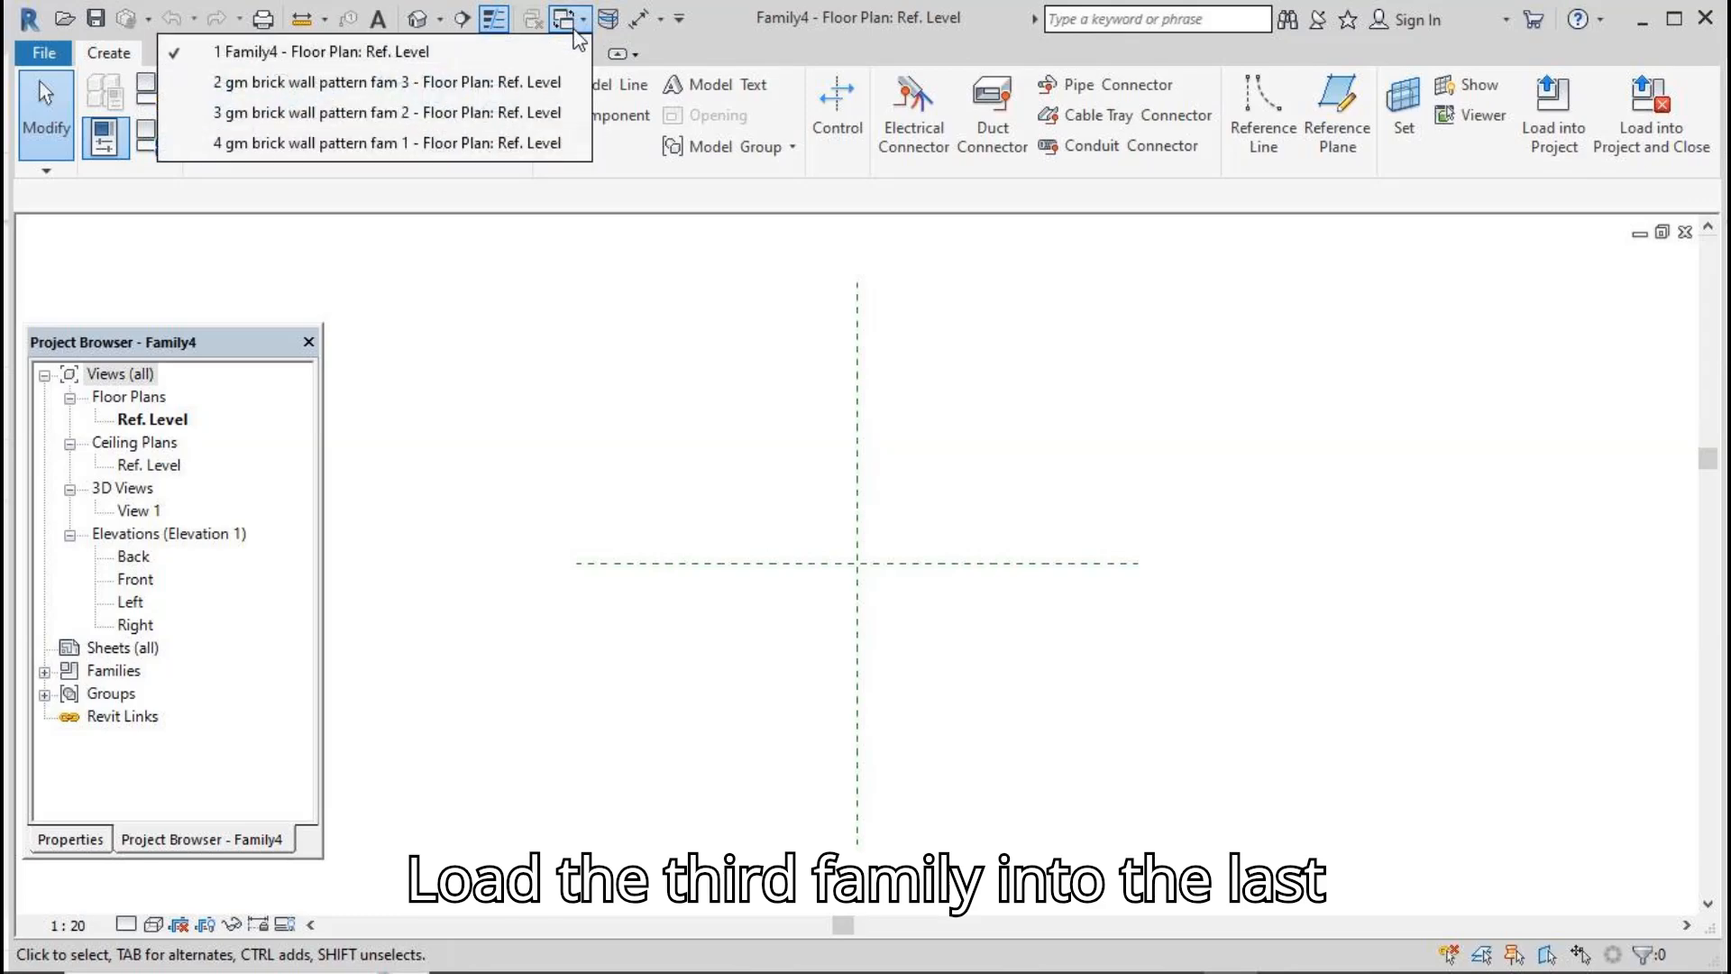
left_click(541, 82)
left_click(888, 113)
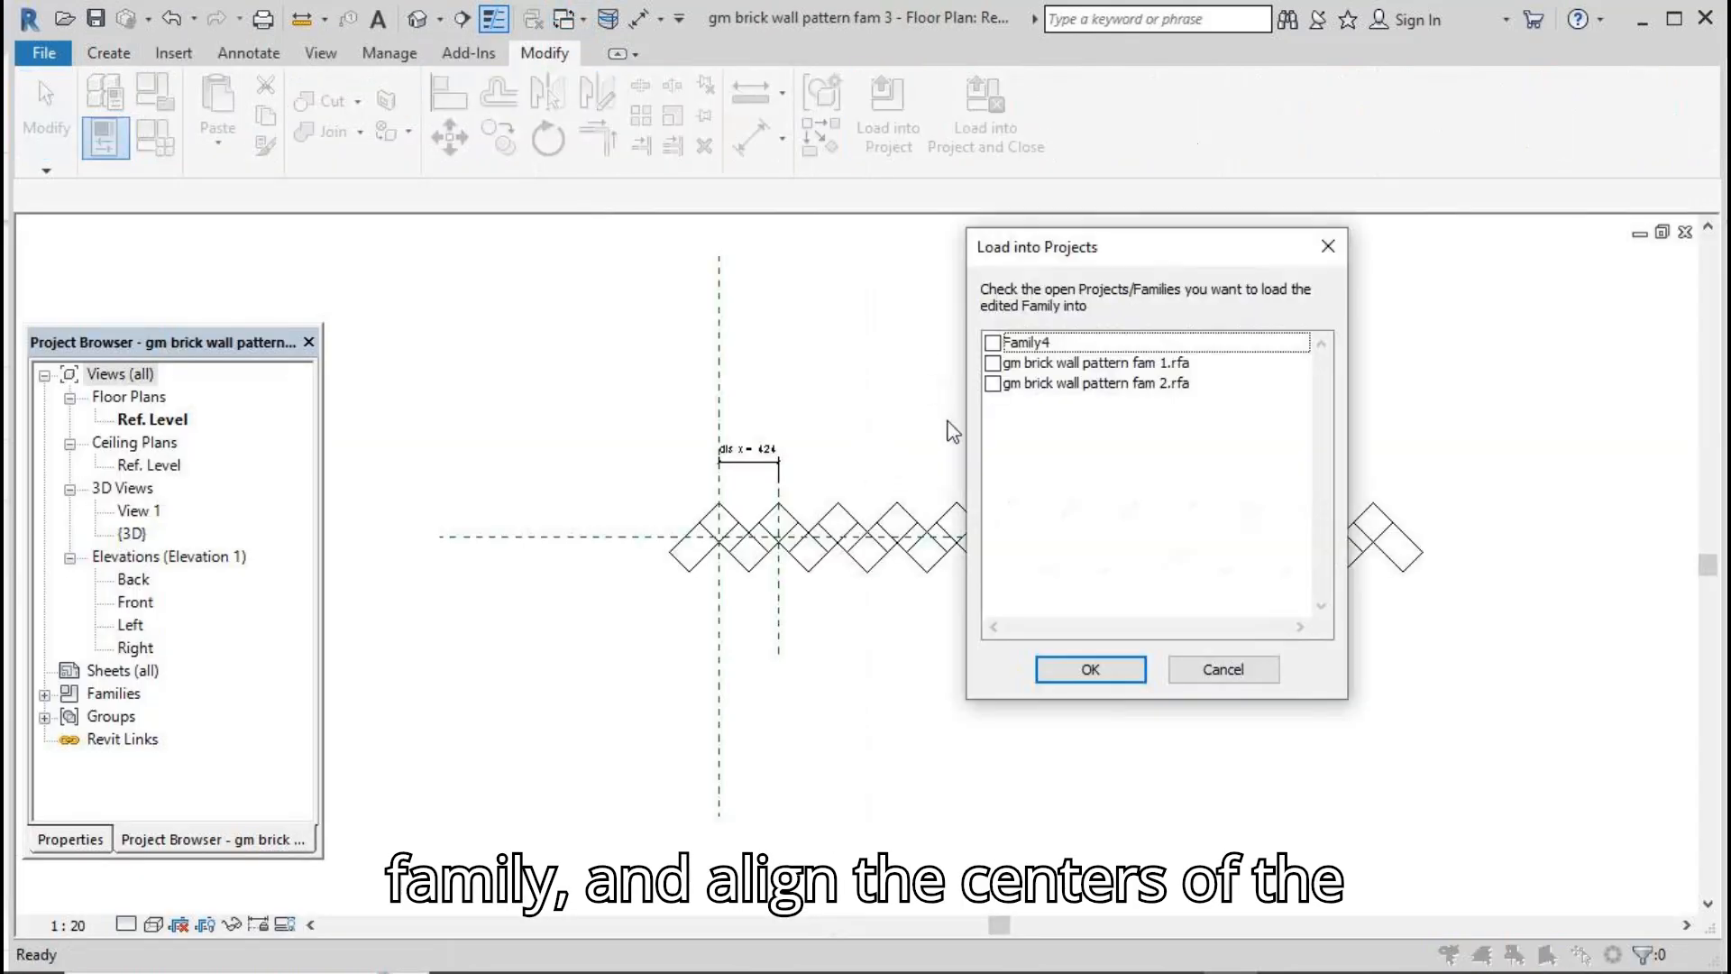
left_click(992, 343)
left_click(1089, 669)
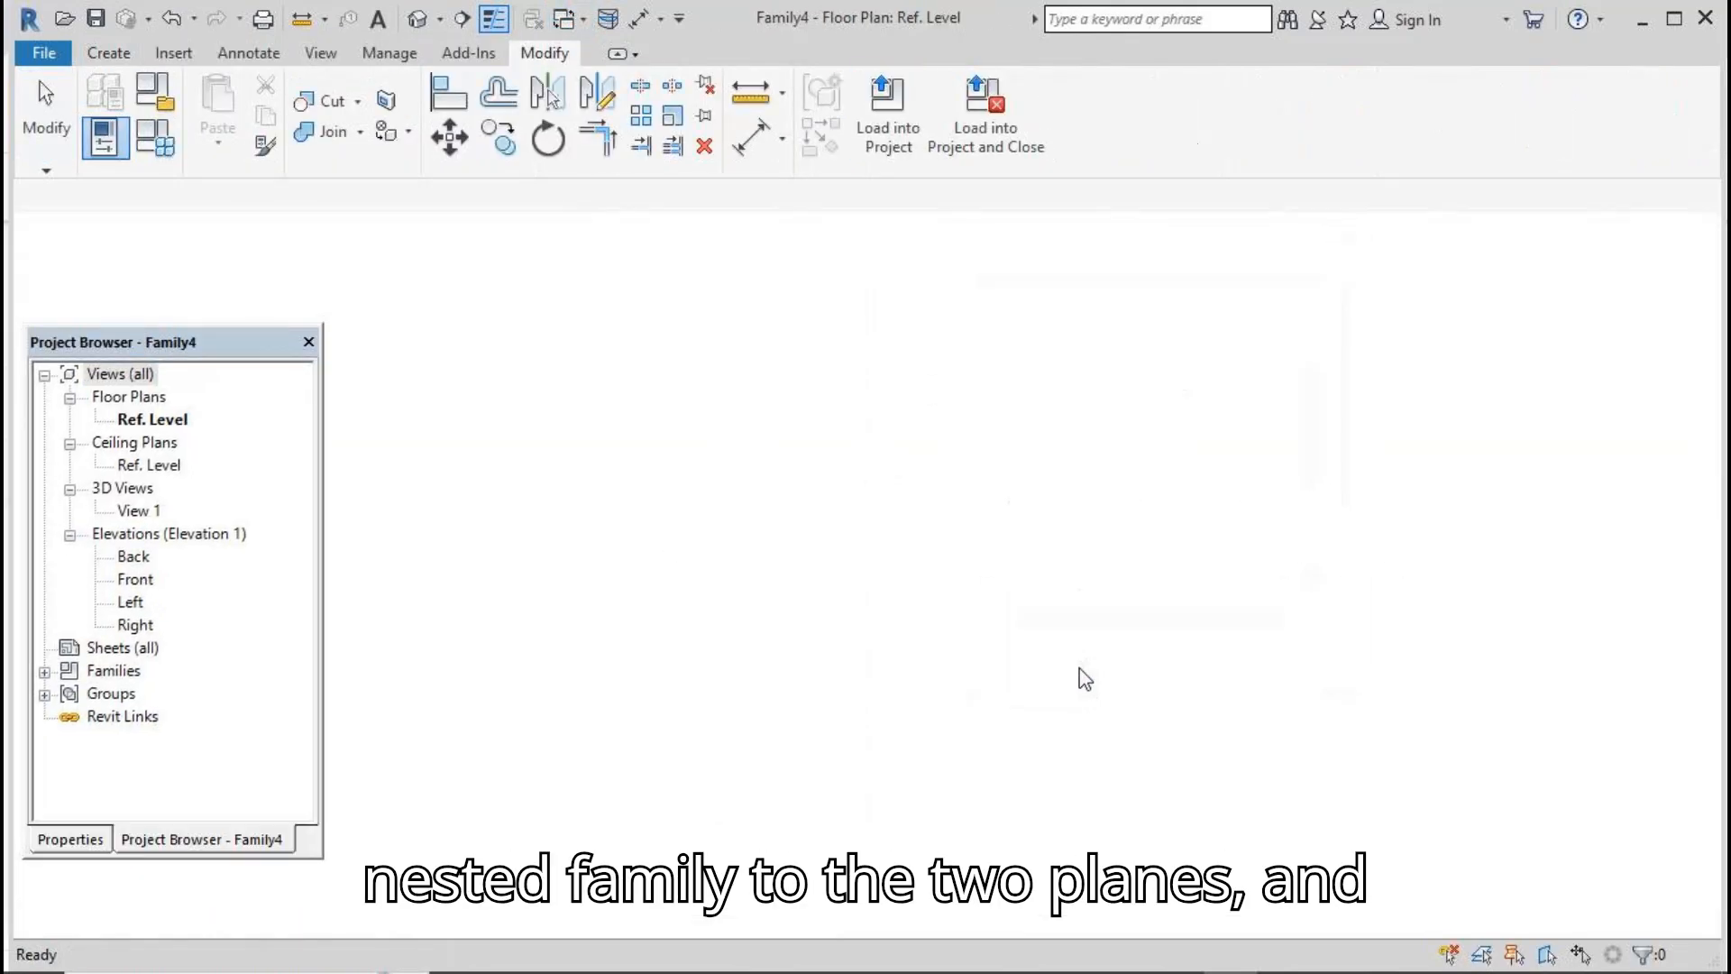
left_click(958, 464)
key("Escape")
key("Escape")
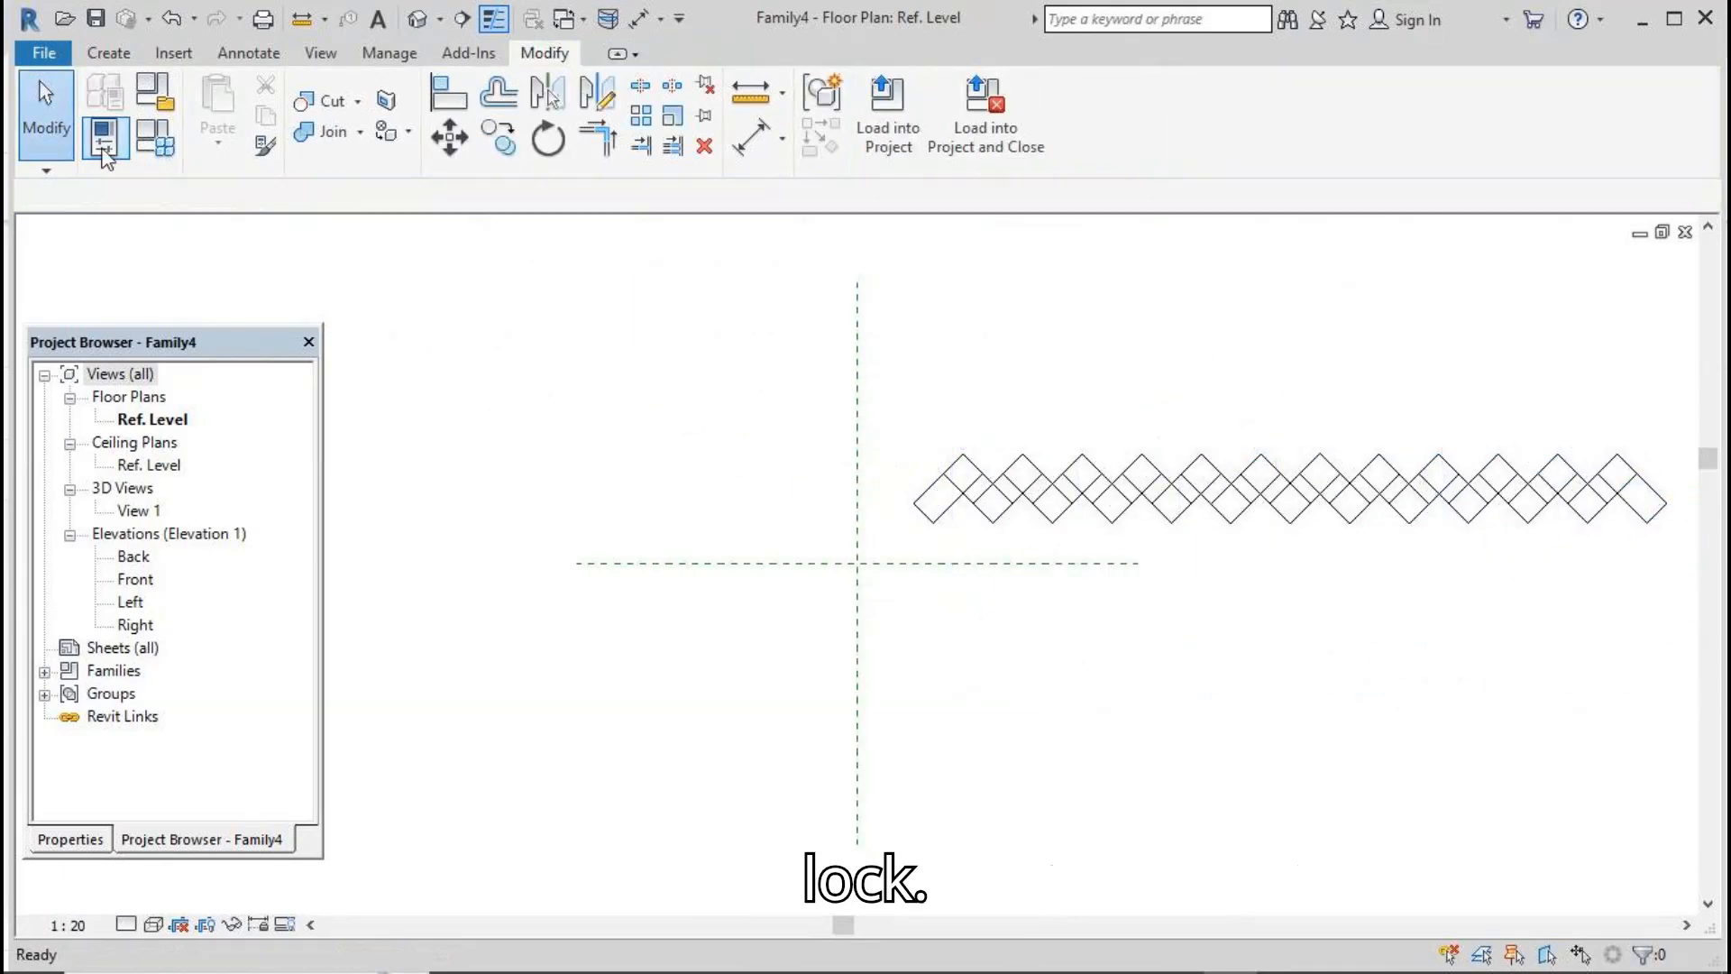
Step: Align the nested brick row's centres to the horizontal and vertical reference planes and lock them
key("a")
key("l")
left_click(717, 565)
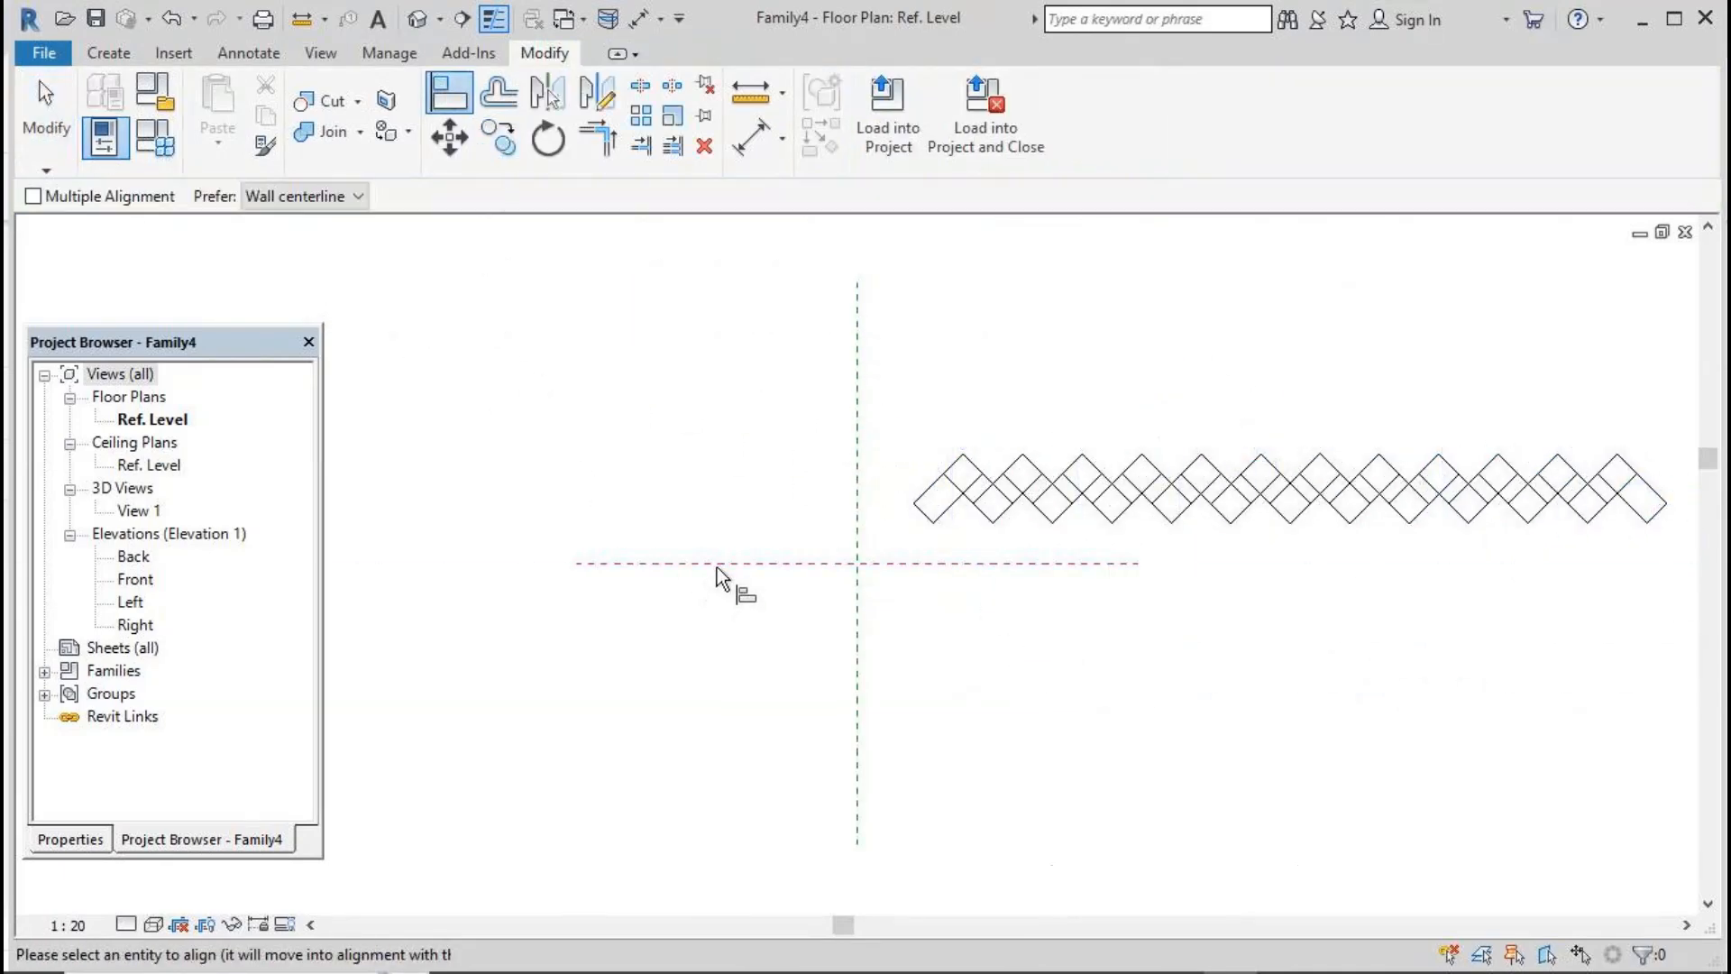
left_click(965, 487)
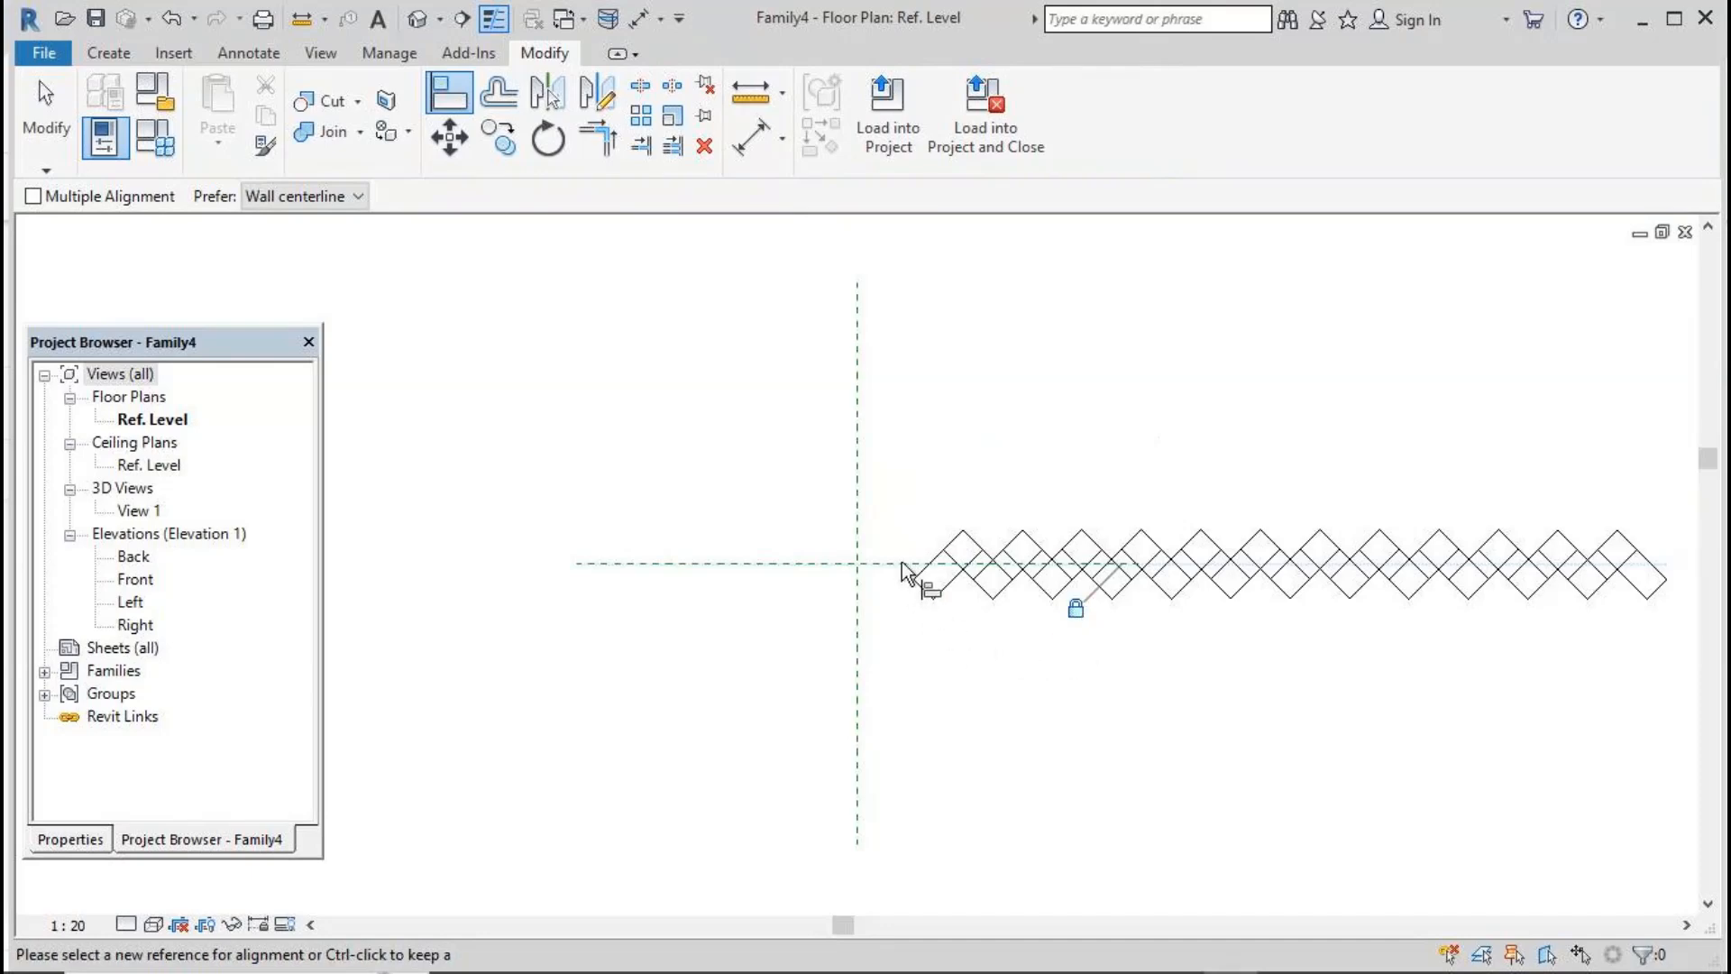
left_click(857, 508)
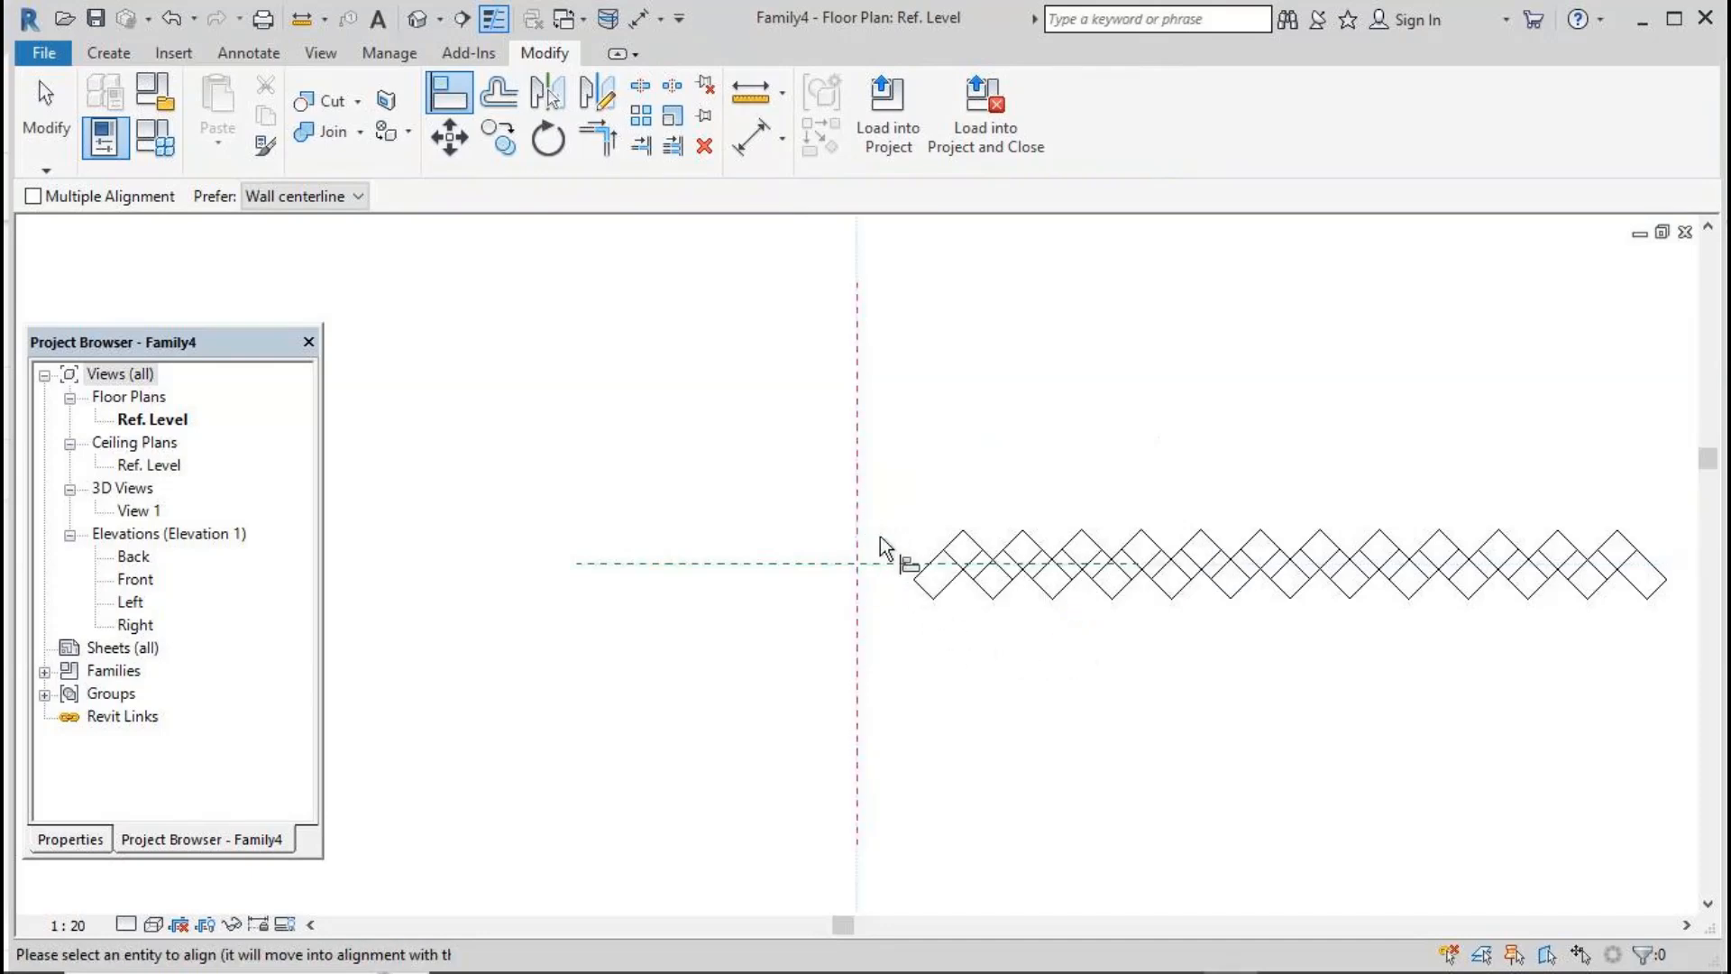
left_click(976, 561)
key("Escape")
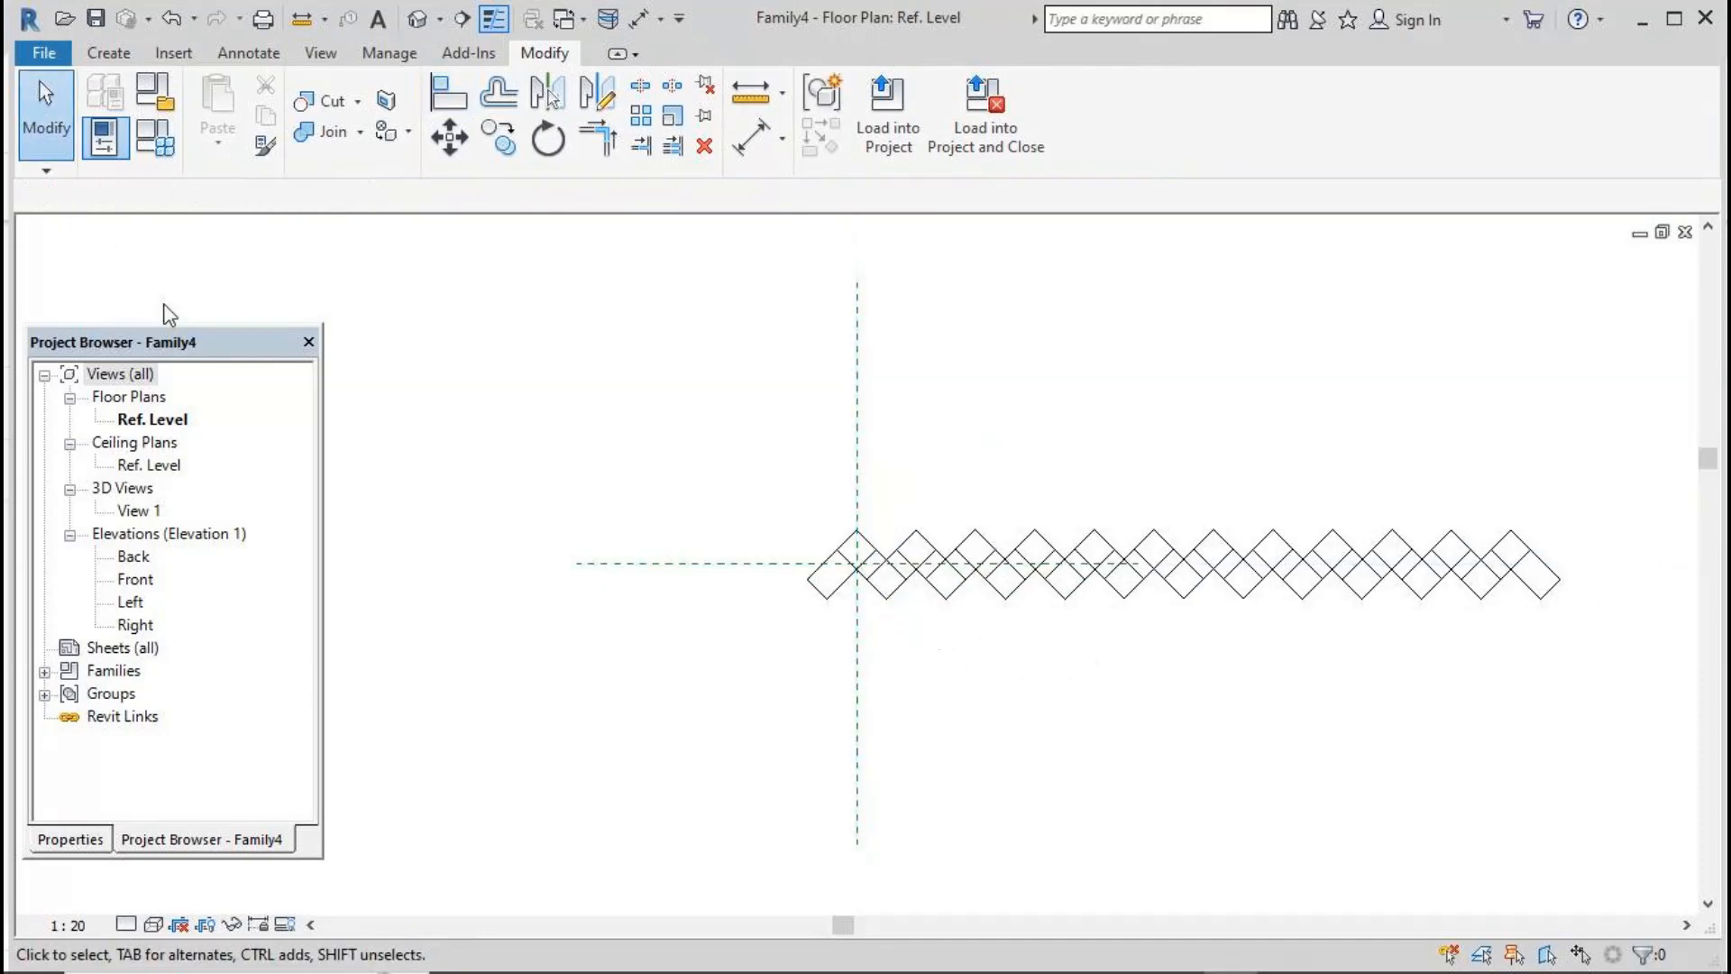
Step: Draw a horizontal reference plane in the Front elevation, about 865 mm above Ref. Level, over the nested brick row
scroll(497, 338, "down", 1)
double_click(136, 579)
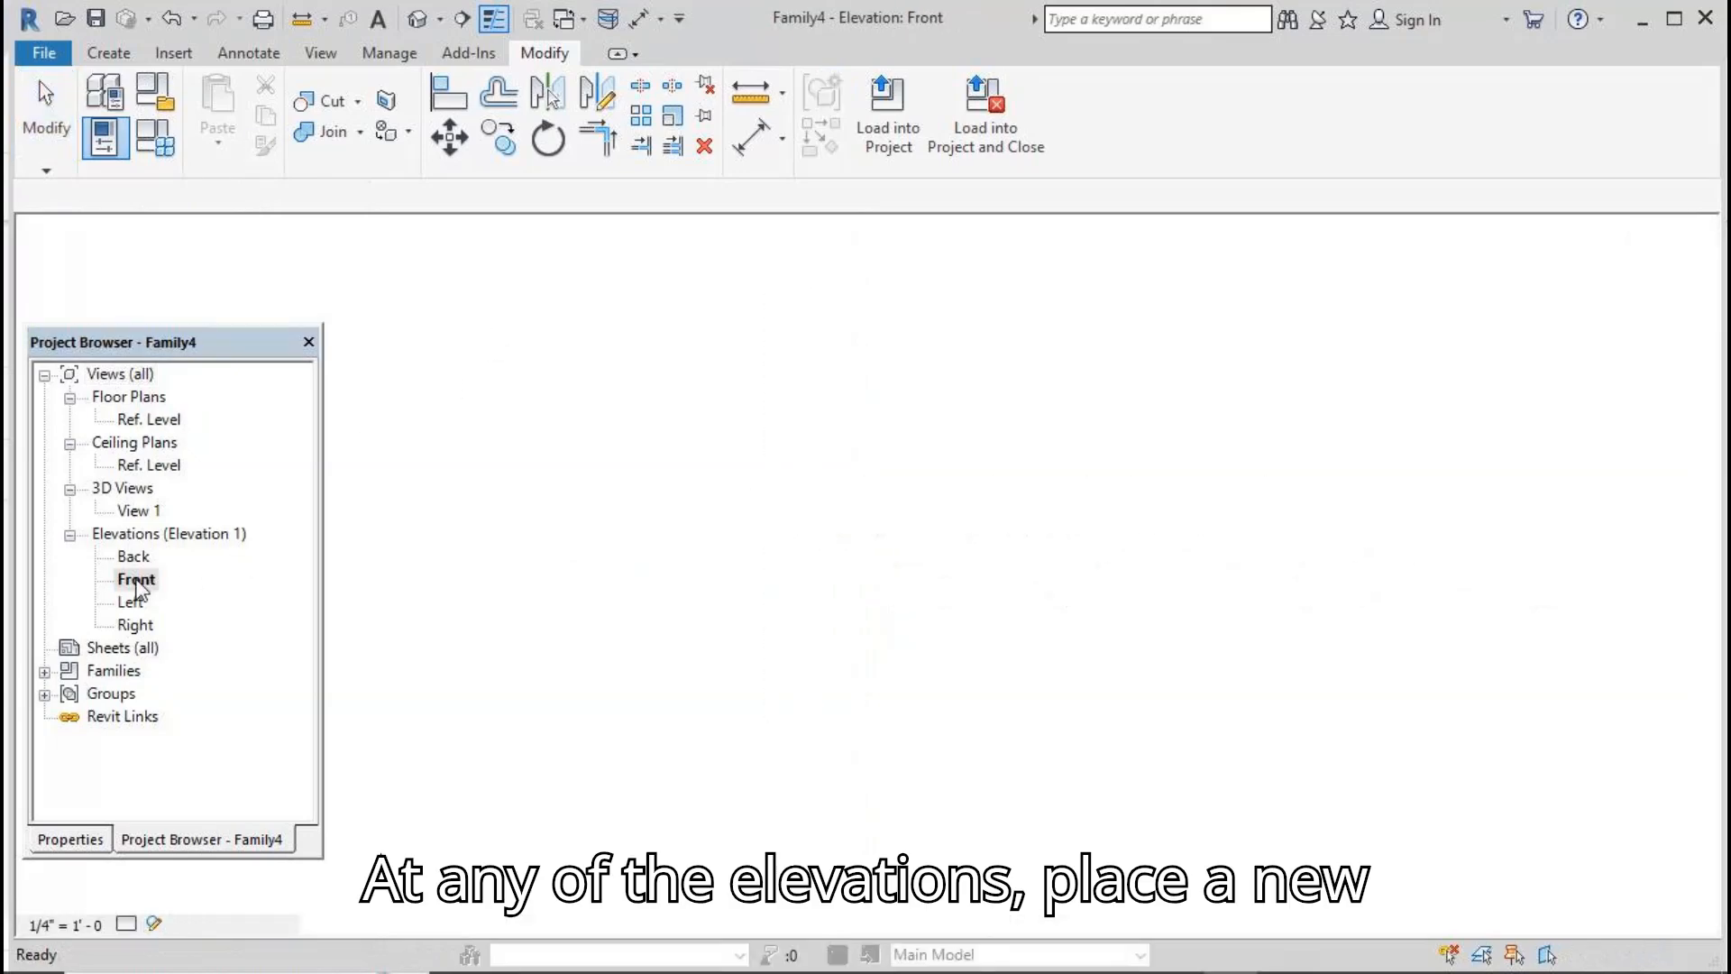
scroll(1023, 489, "down", 1)
left_click(121, 59)
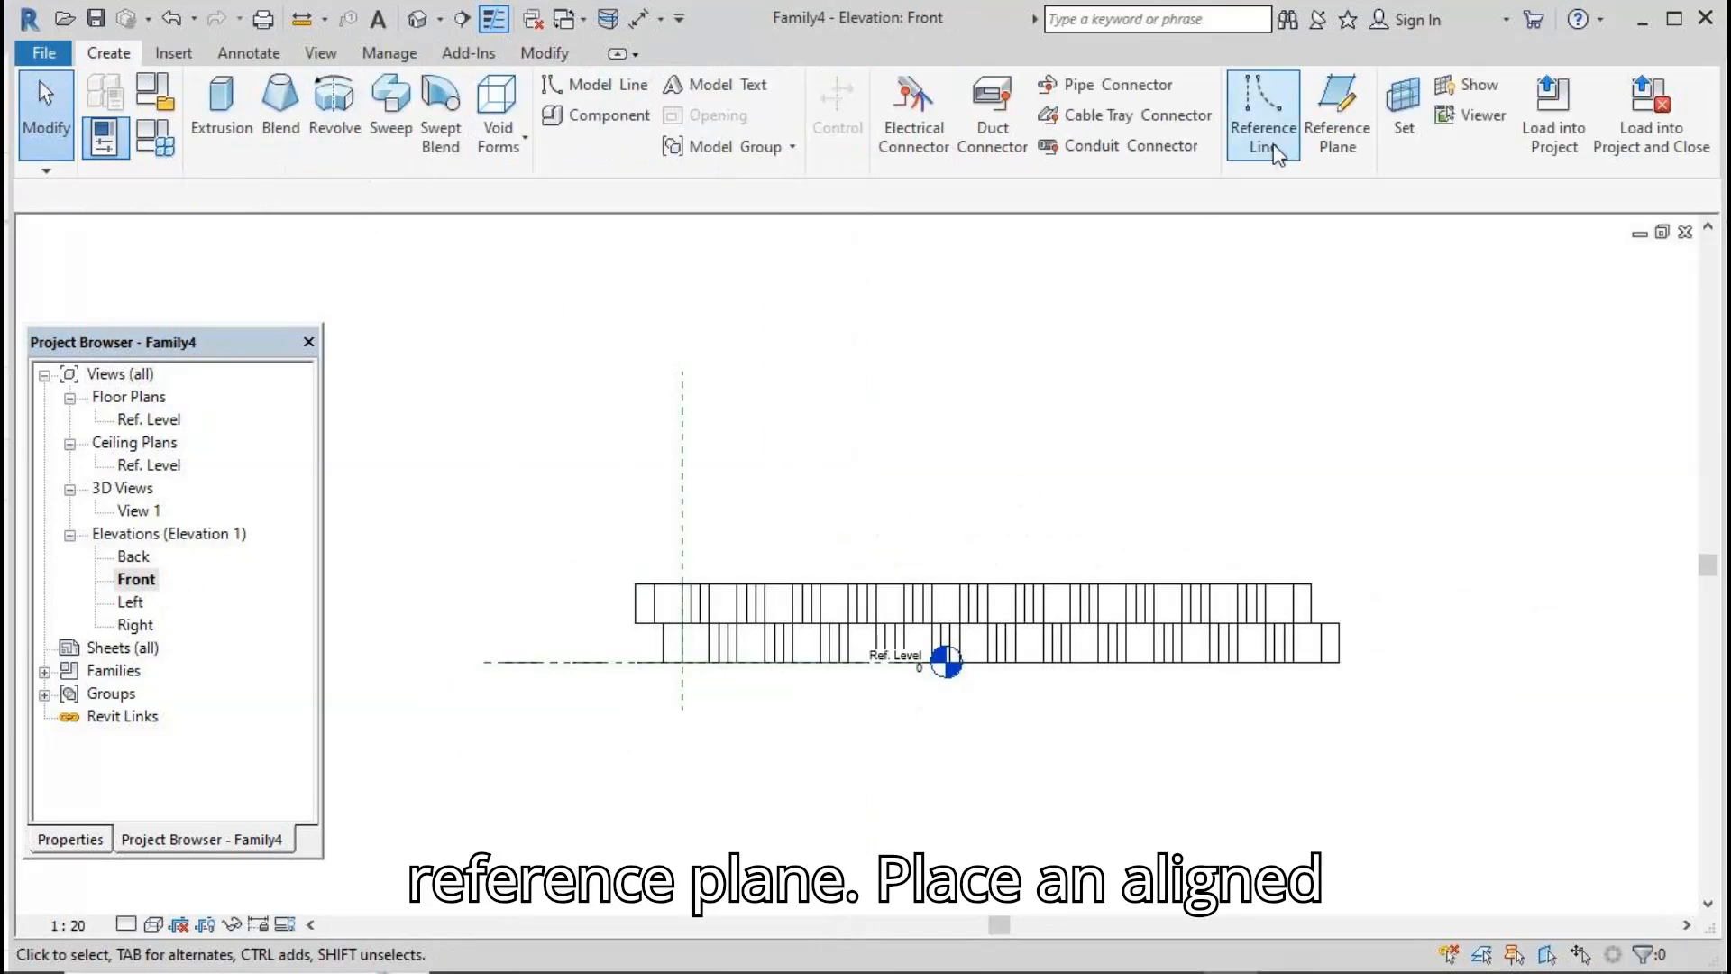
left_click(1334, 99)
left_click(478, 548)
left_click(1250, 547)
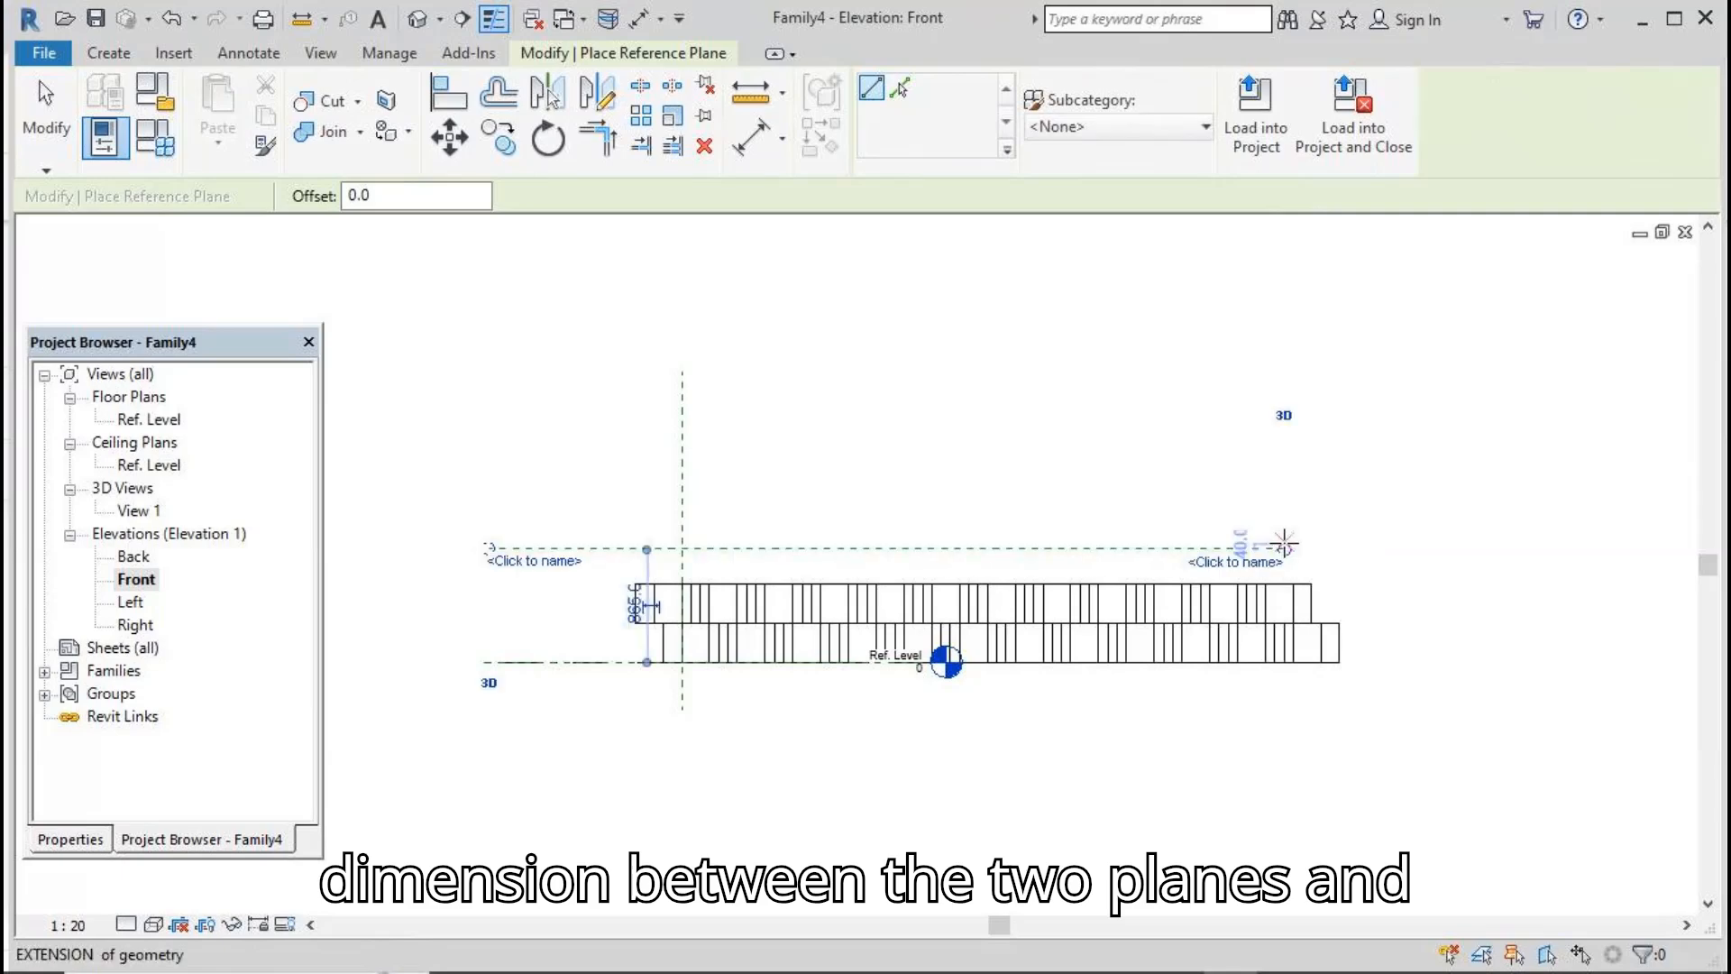
key("Escape")
key("Escape")
Step: Place an aligned dimension between the Ref. Level plane and the new horizontal reference plane
left_click(751, 137)
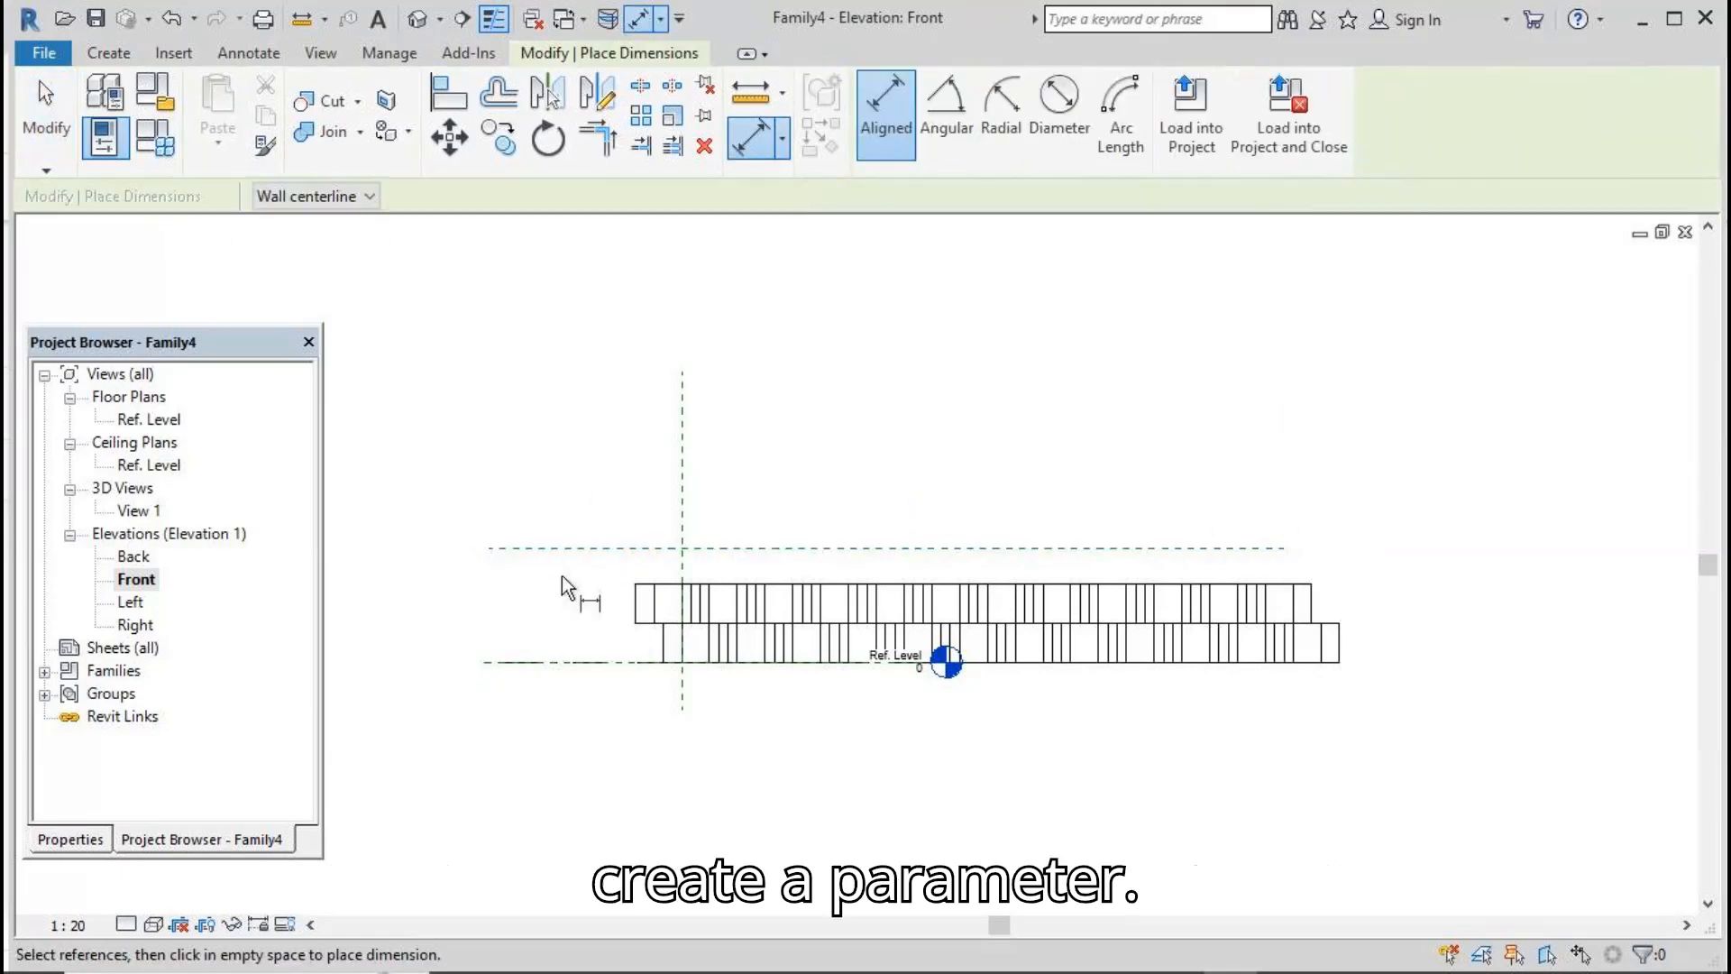
left_click(485, 662)
left_click(494, 546)
left_click(476, 595)
key("Escape")
key("Escape")
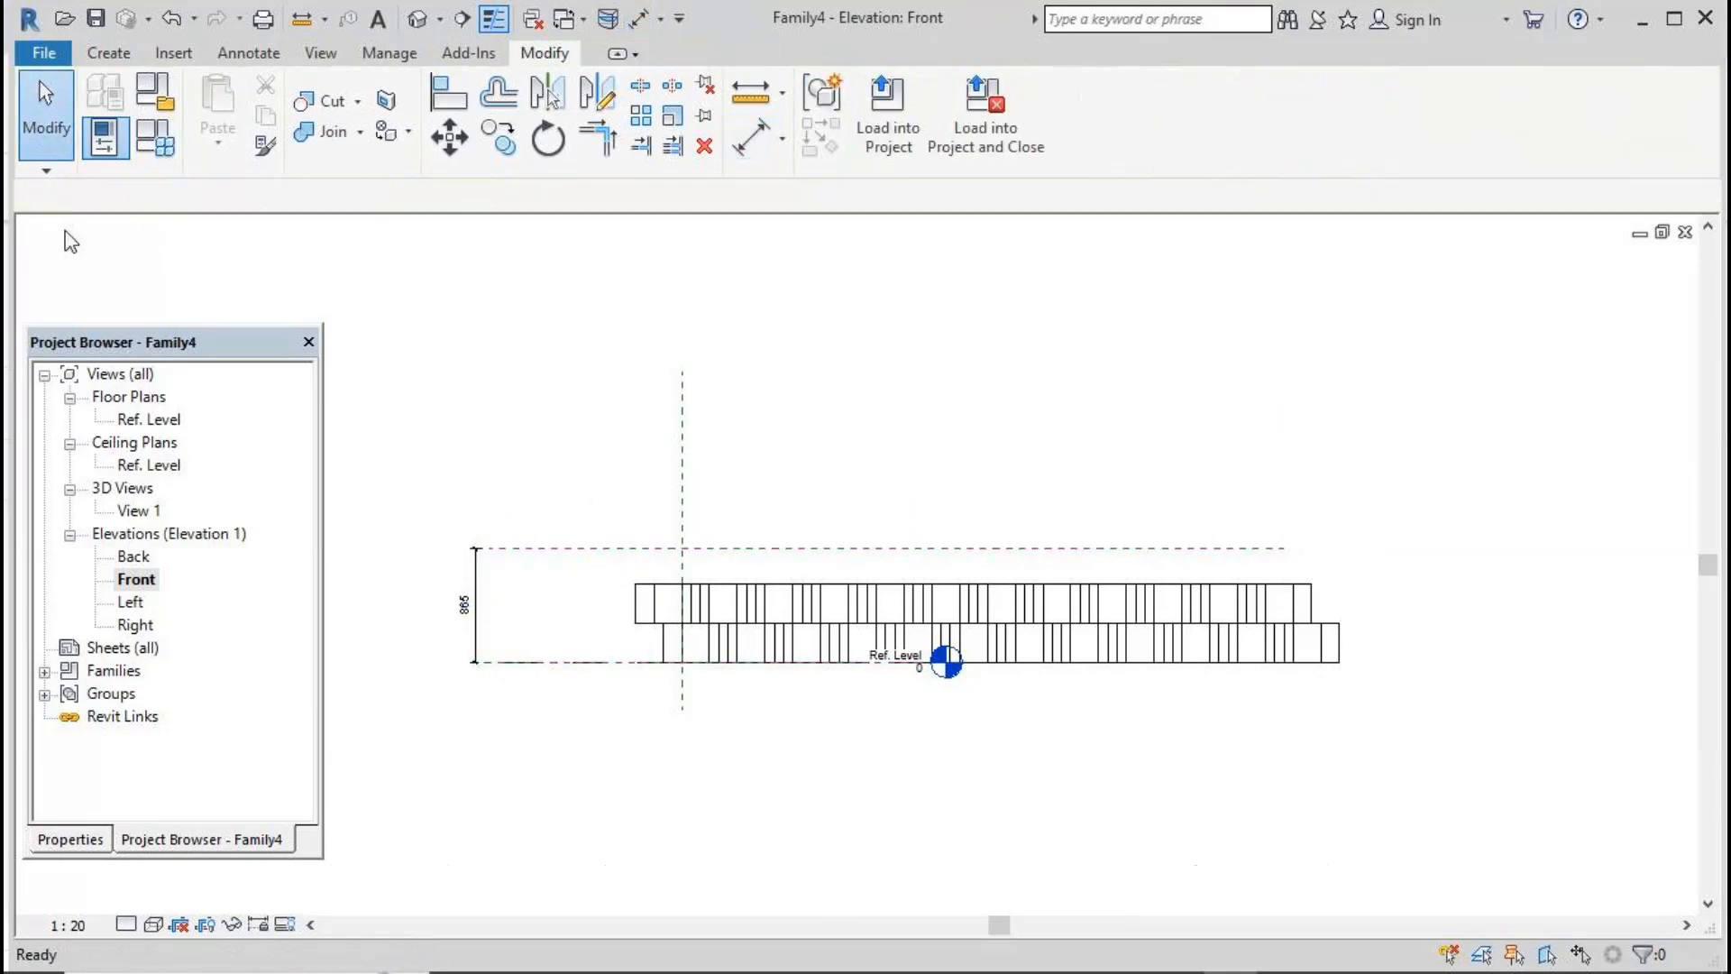
Step: Label the vertical dimension with a new type parameter named 2h
left_click(475, 575)
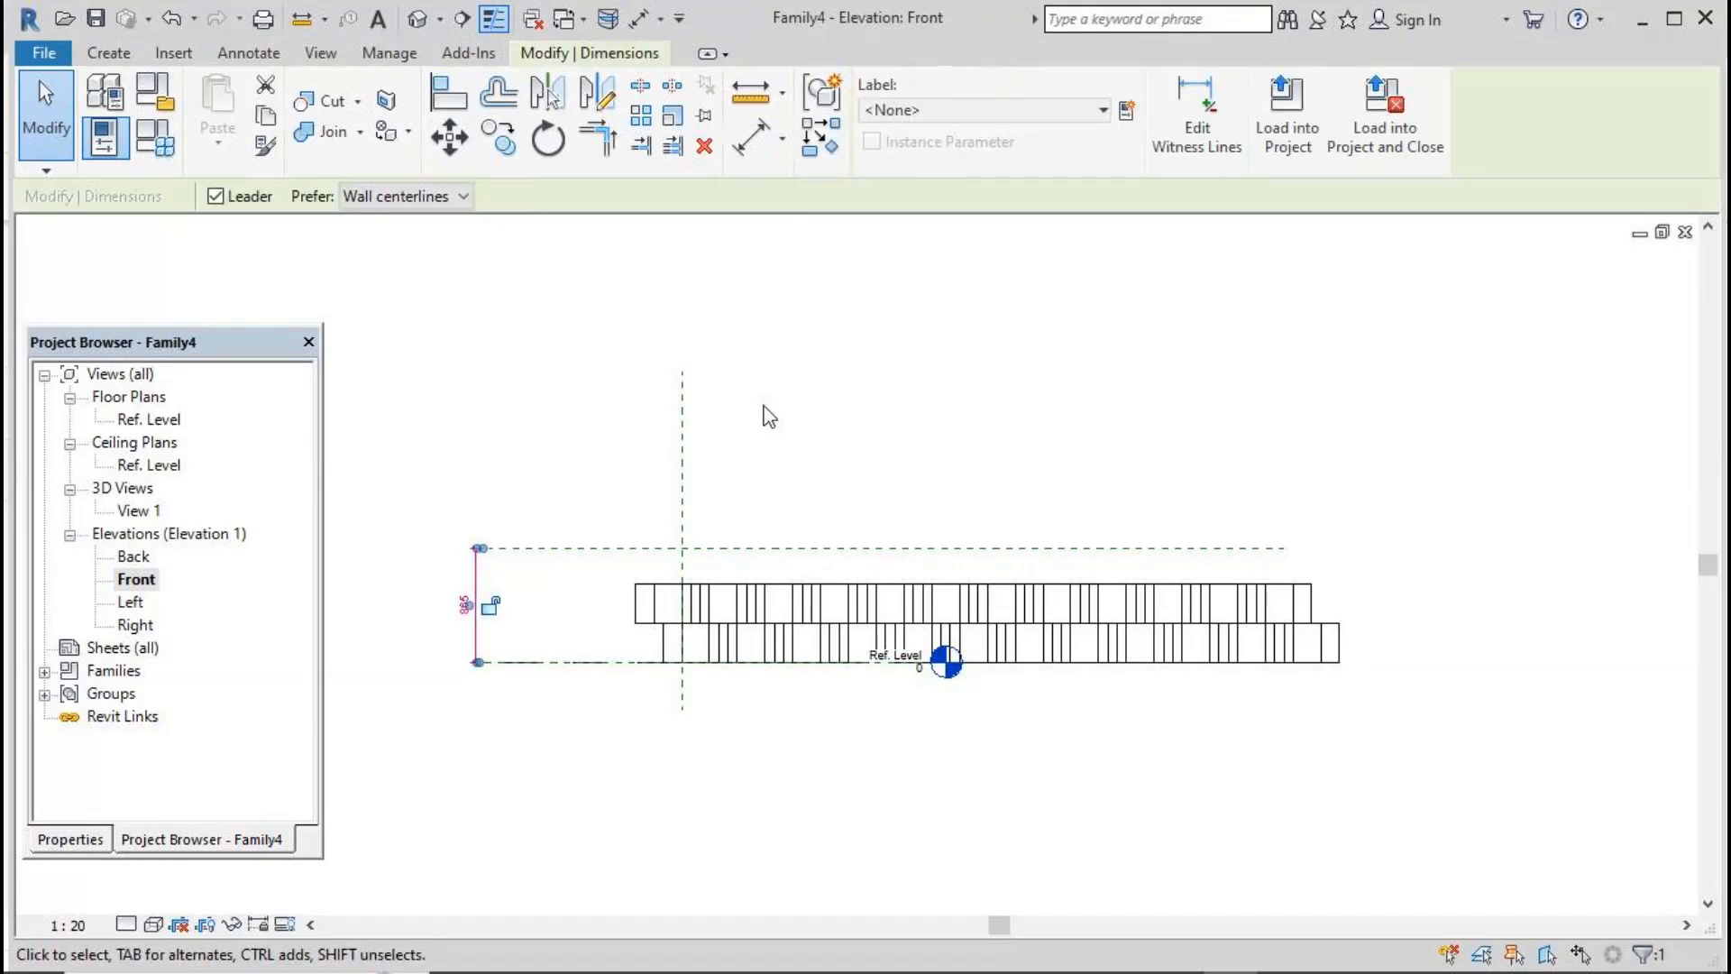
left_click(1127, 112)
type("2h")
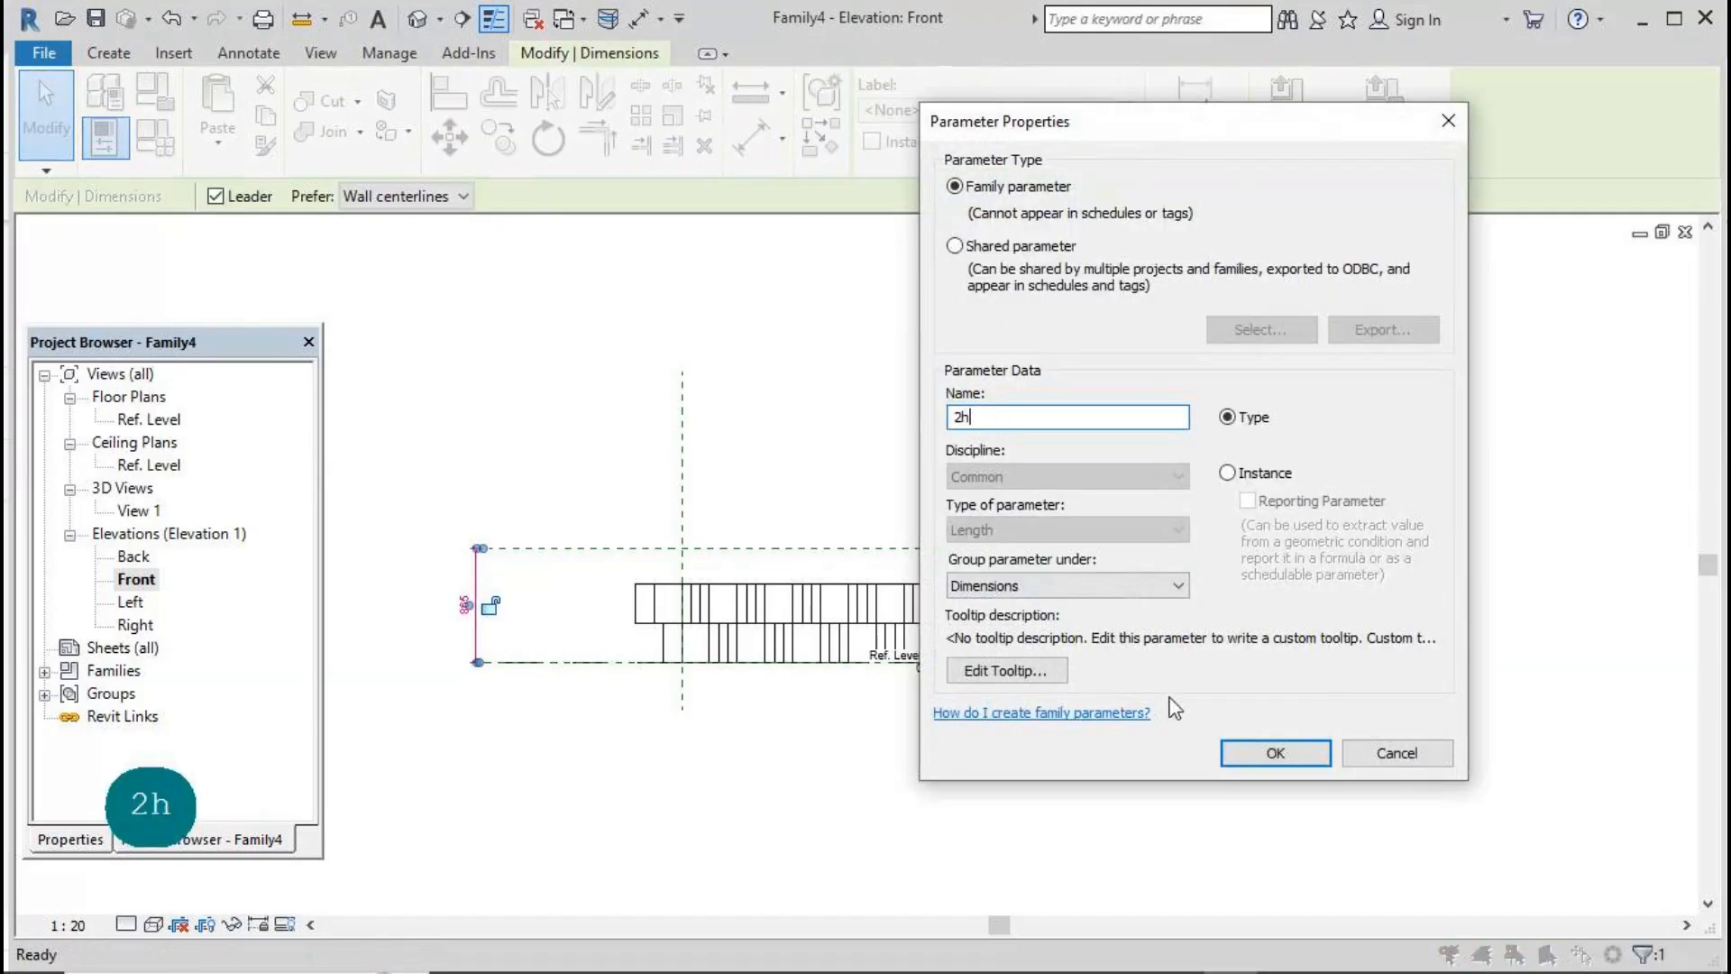
key("Return")
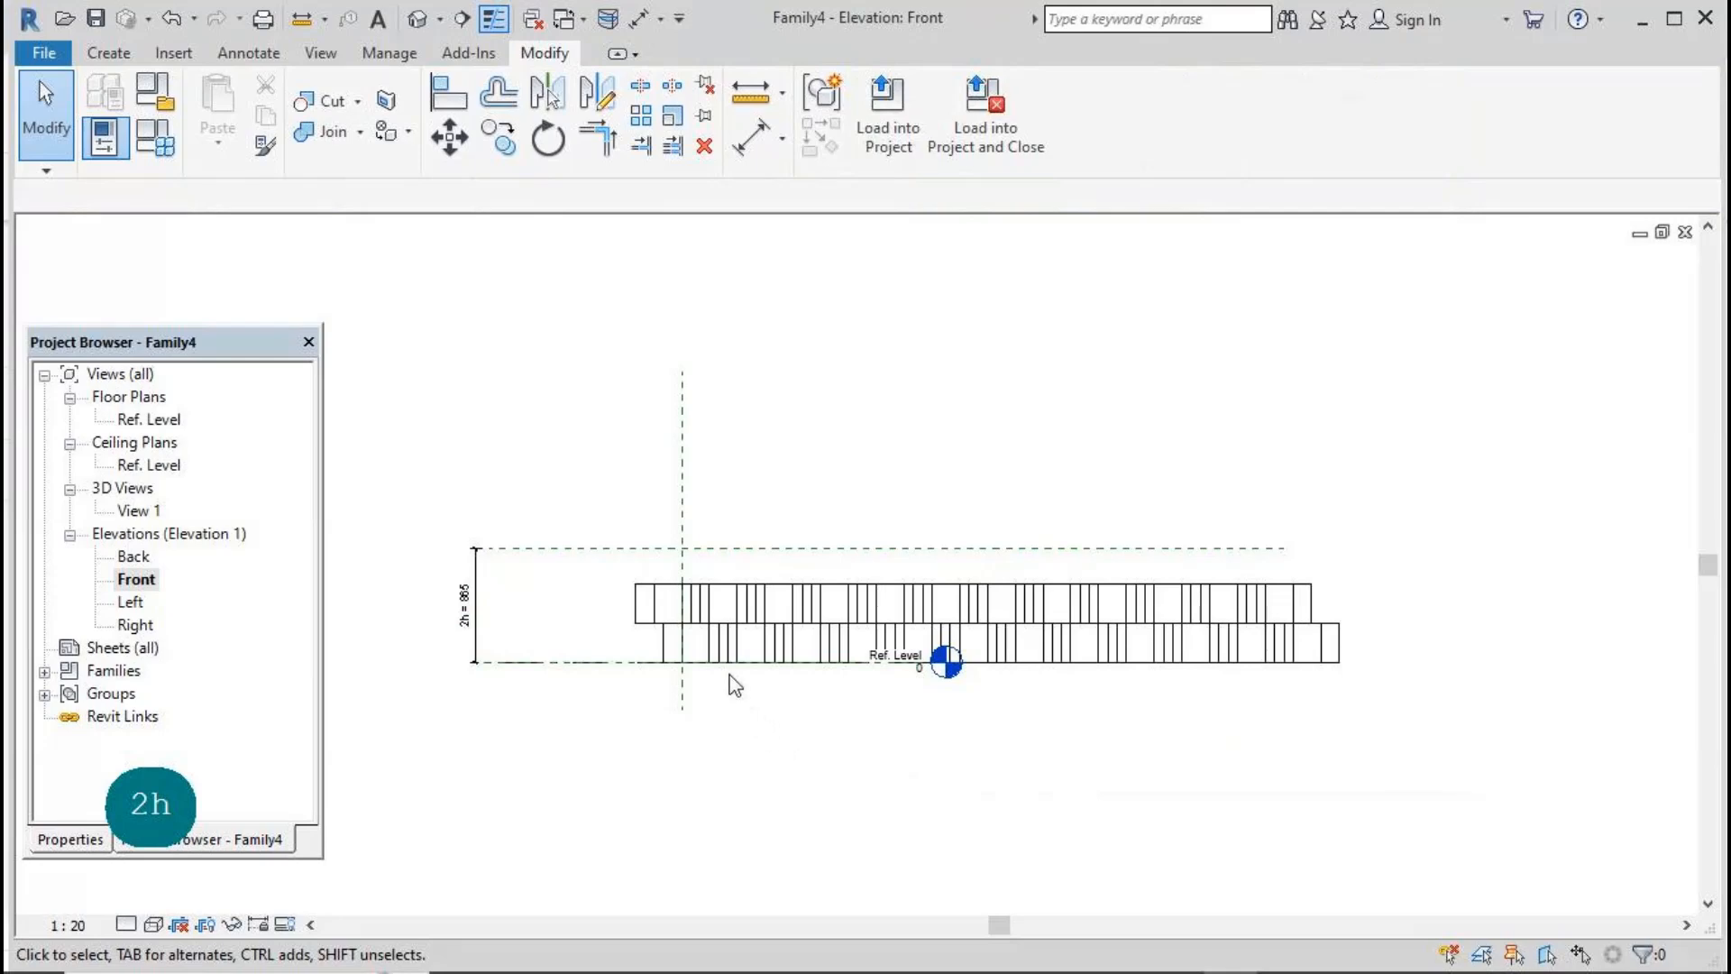
Step: In the Ref. Level plan, associate the nested brick row's mat parameter with a new family parameter named mat
double_click(155, 420)
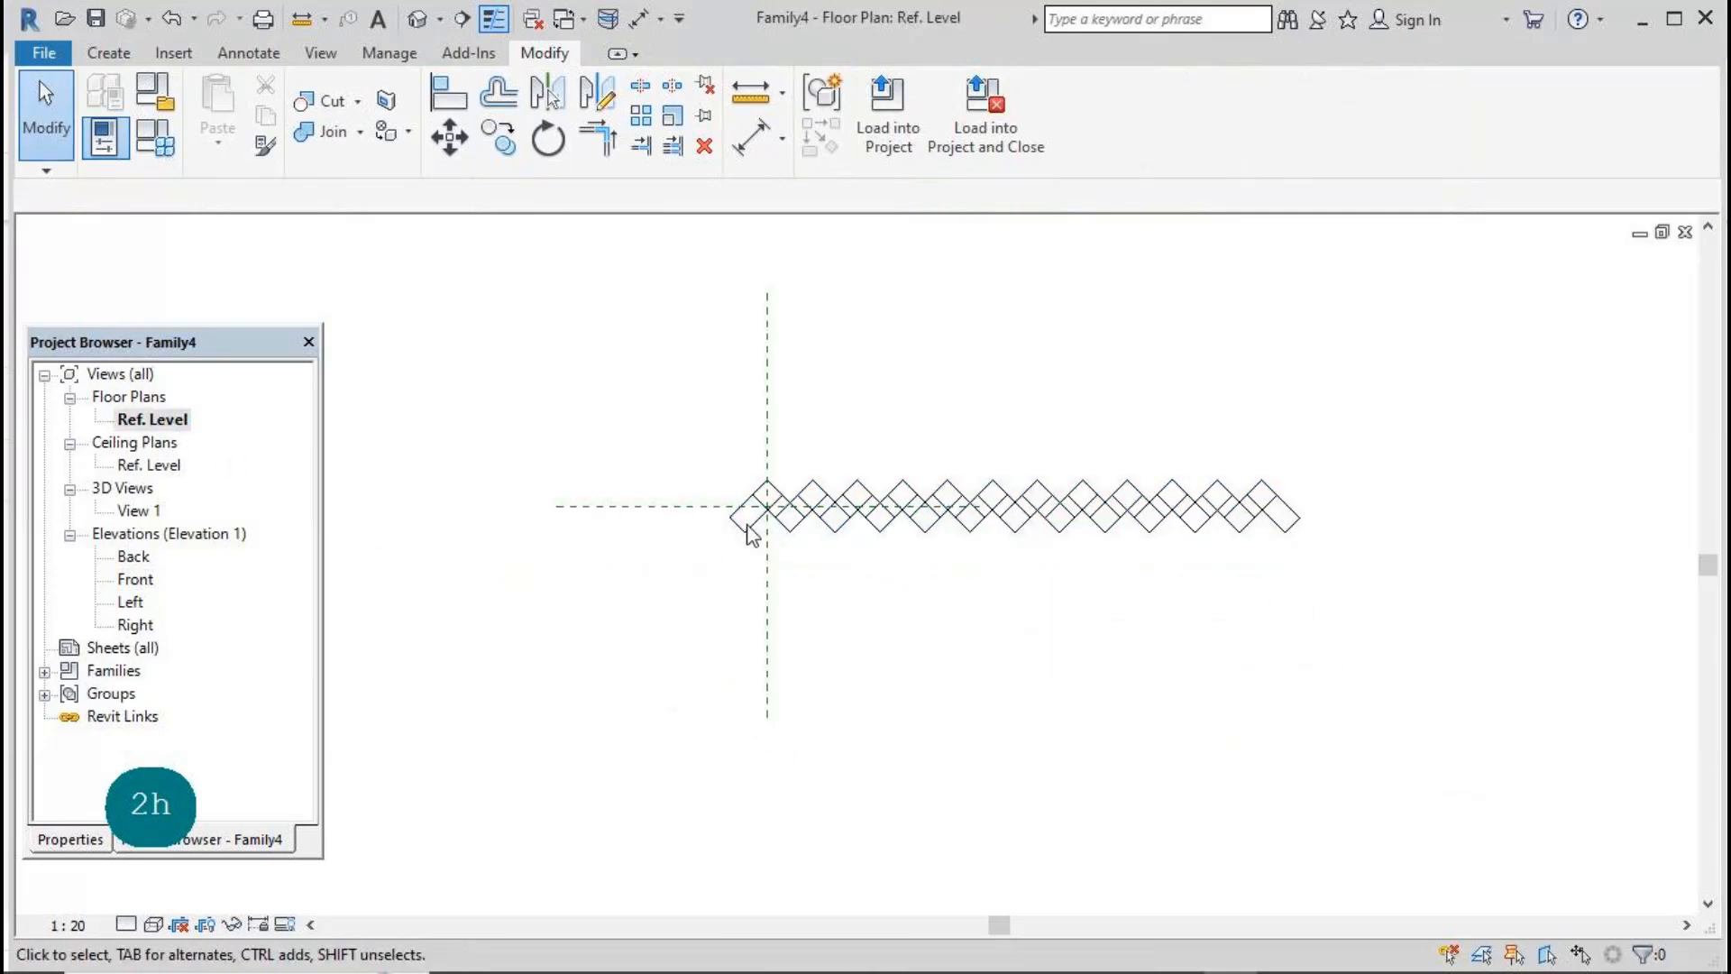
left_click(751, 532)
left_click(71, 839)
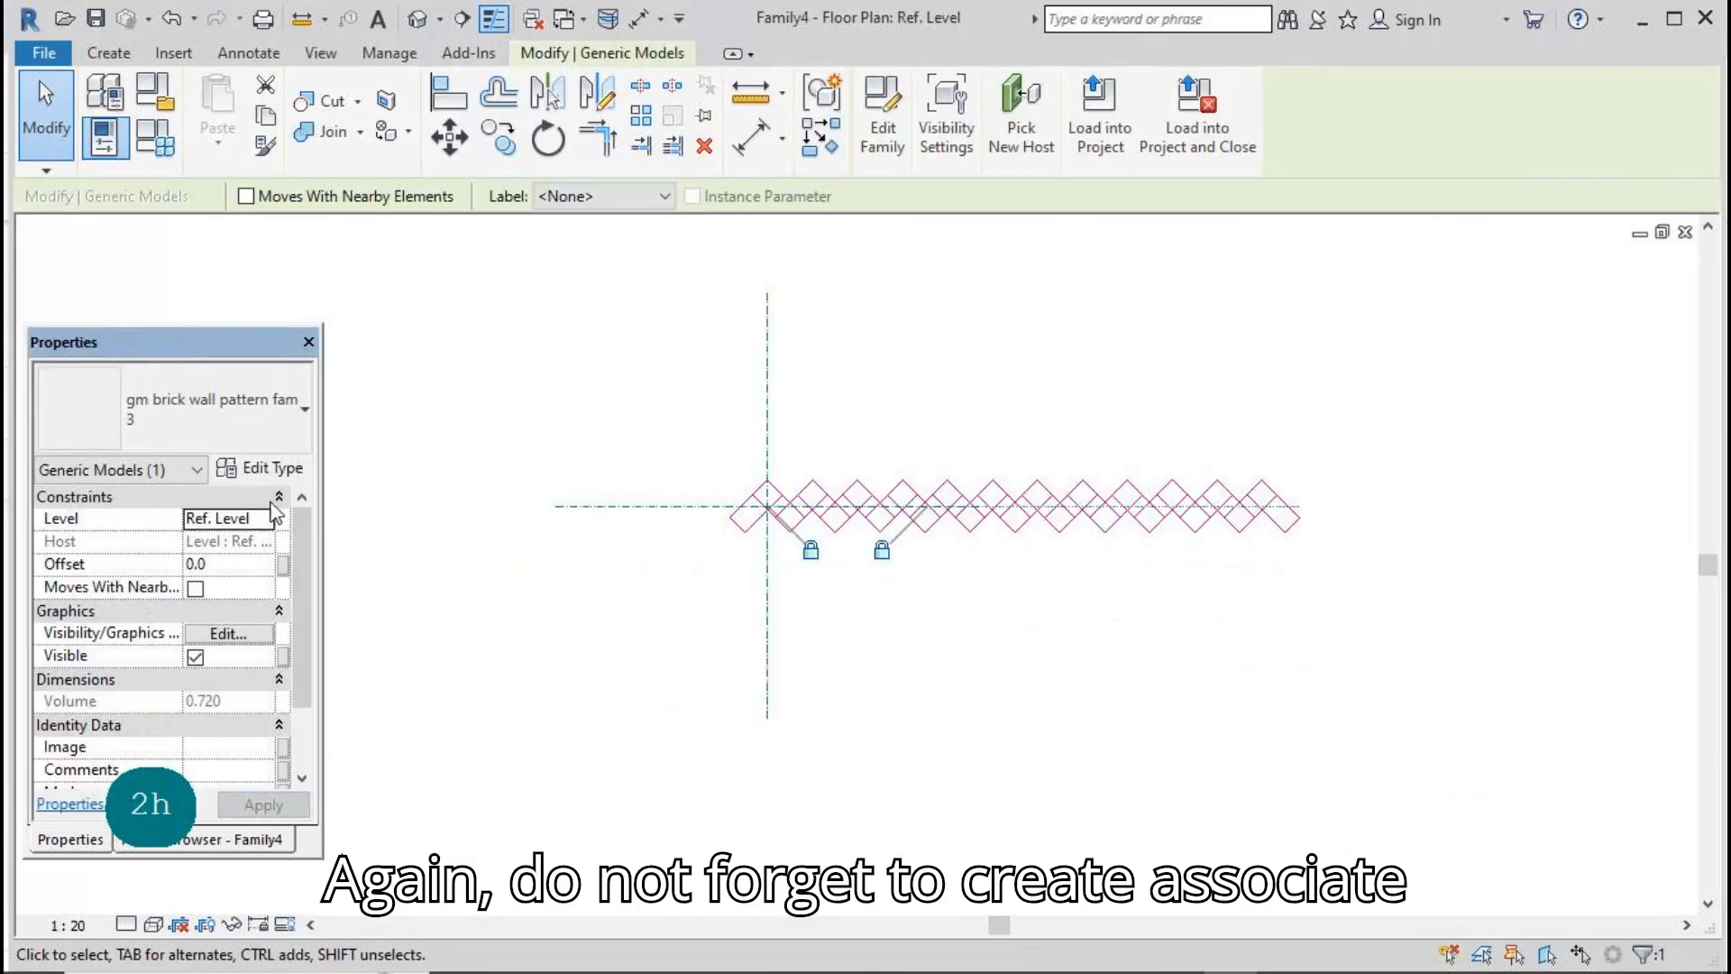
left_click(260, 468)
left_click(574, 324)
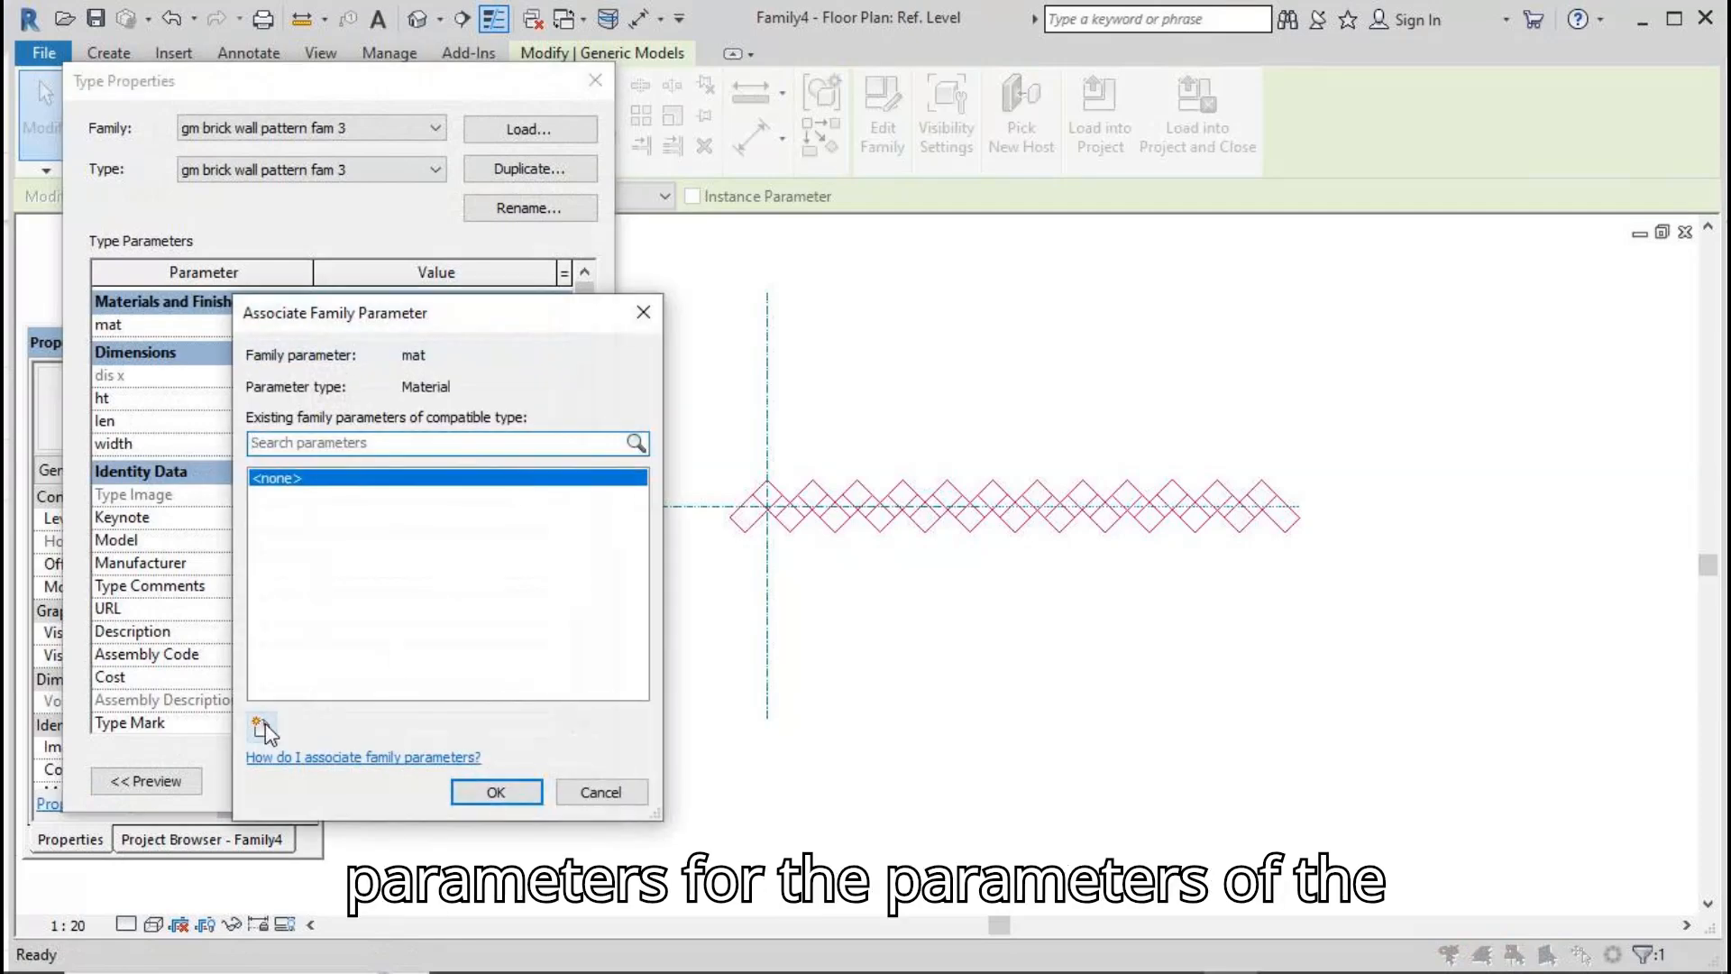
left_click(260, 726)
type("mat")
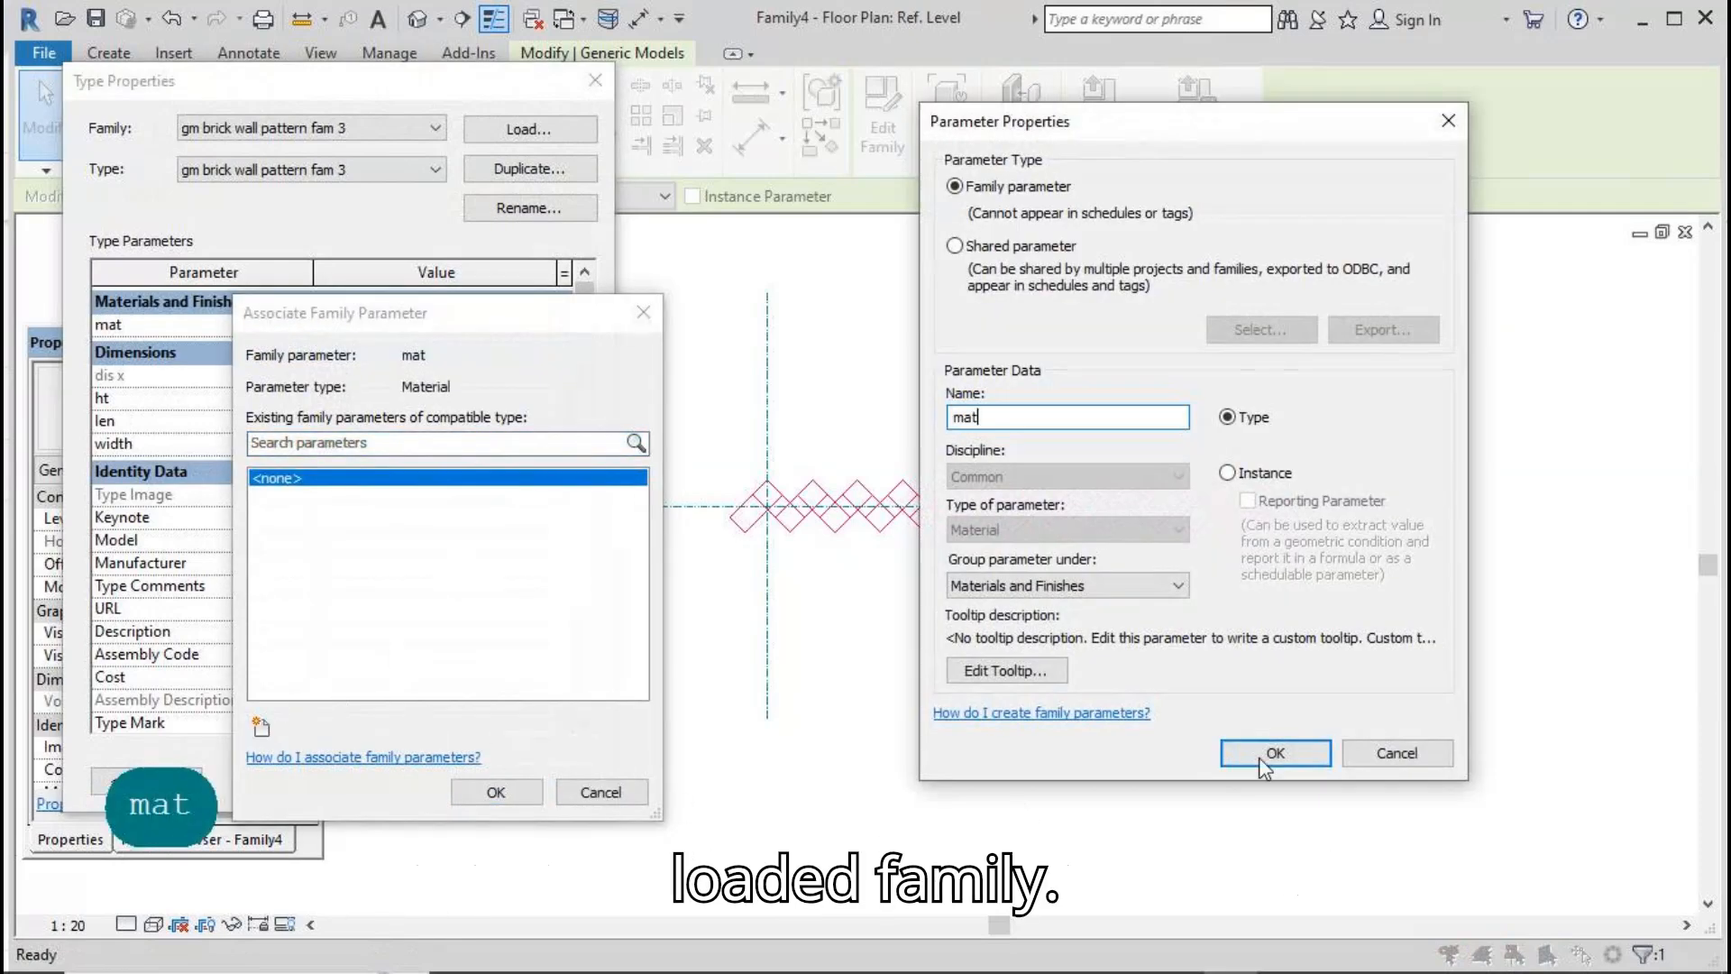
left_click(1274, 753)
left_click(496, 791)
Step: Associate the nested family's ht parameter with a new family parameter named ht
left_click(573, 399)
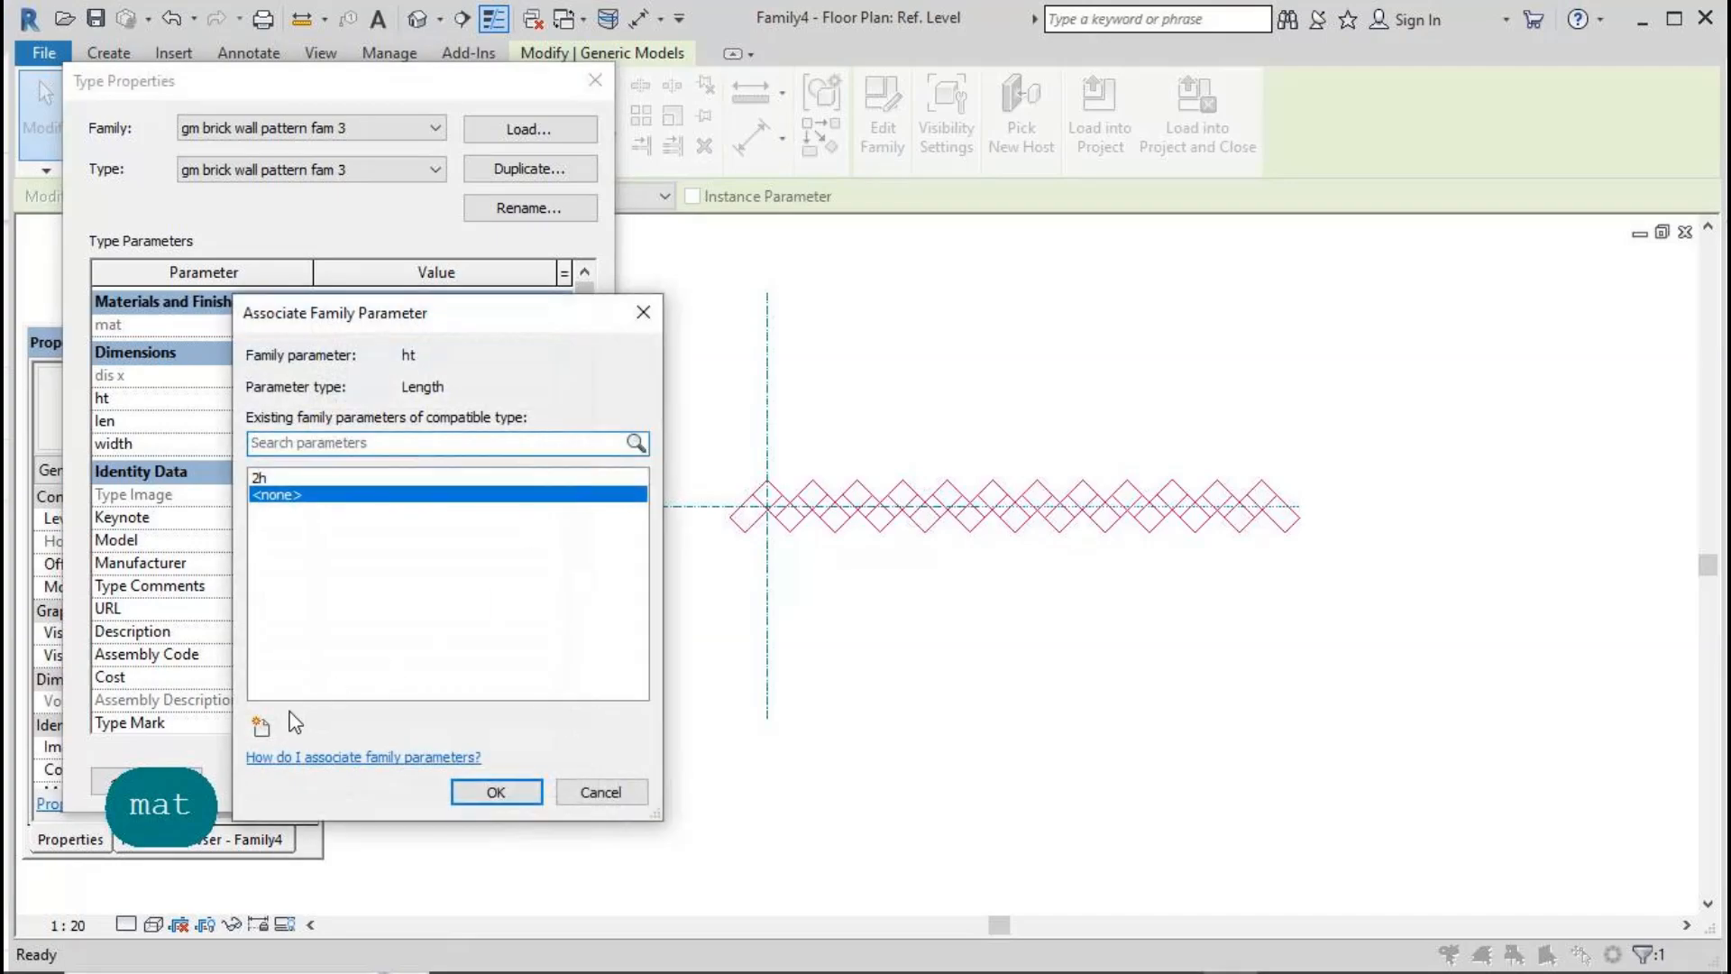
left_click(261, 726)
type("ht")
left_click(1274, 753)
left_click(496, 792)
Step: Associate the nested family's len parameter with a new family parameter named len
left_click(574, 421)
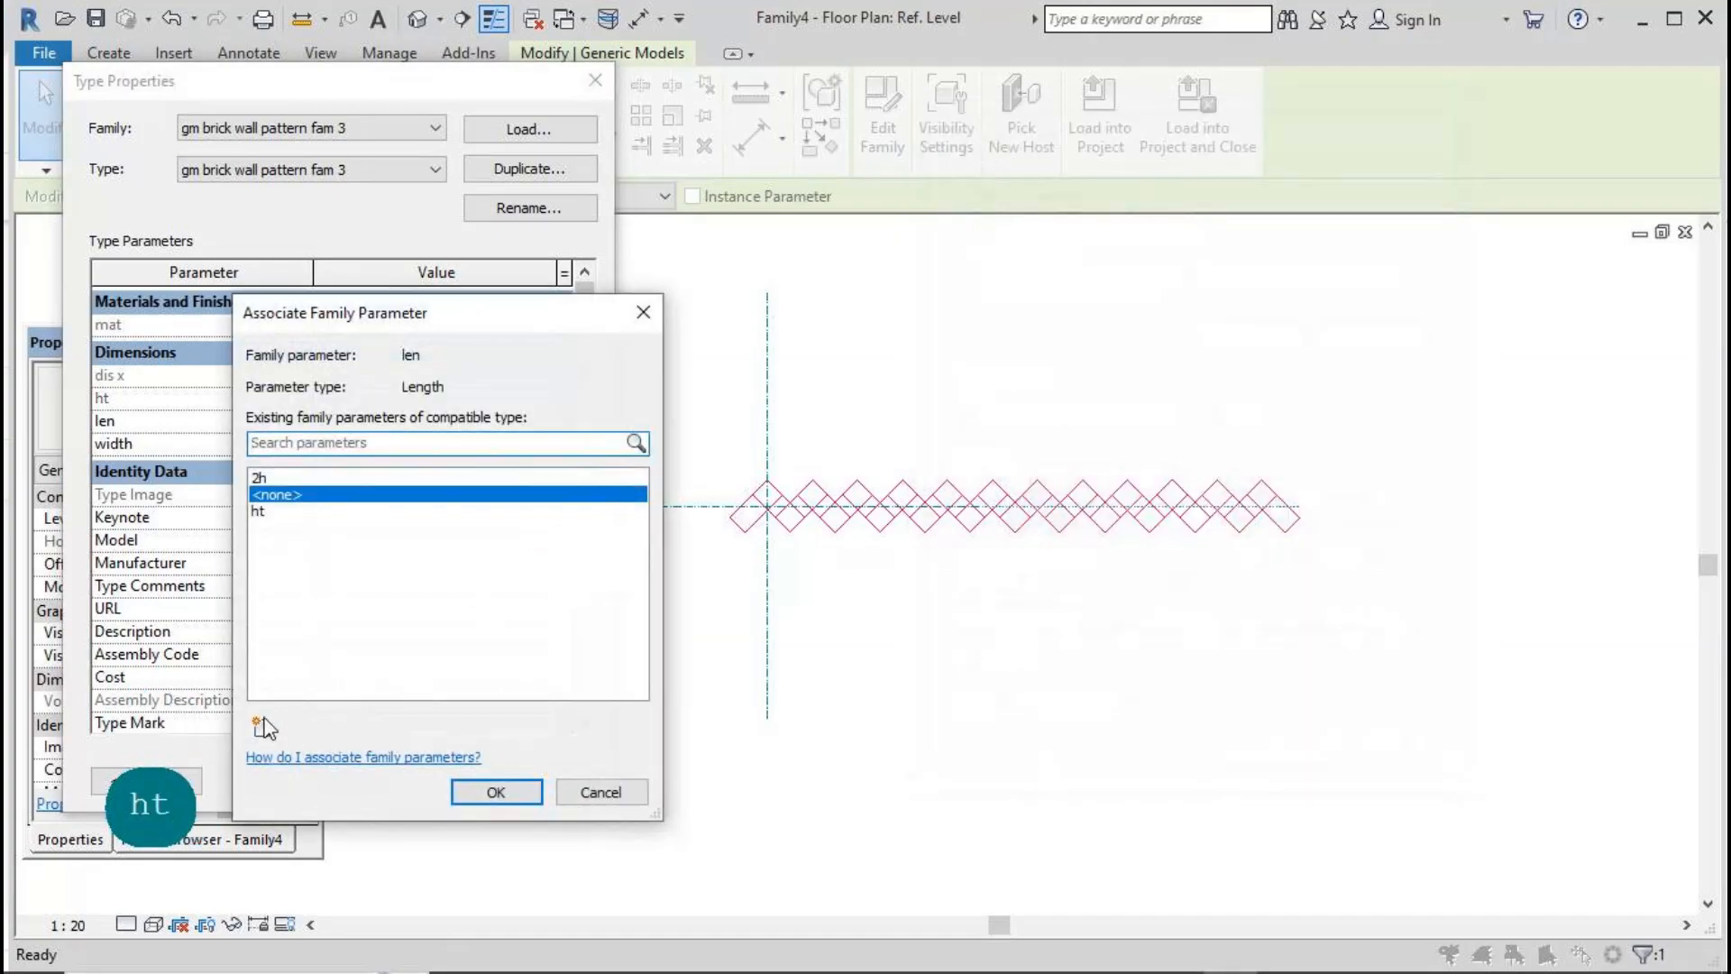
left_click(261, 726)
type("len")
left_click(1274, 753)
left_click(496, 791)
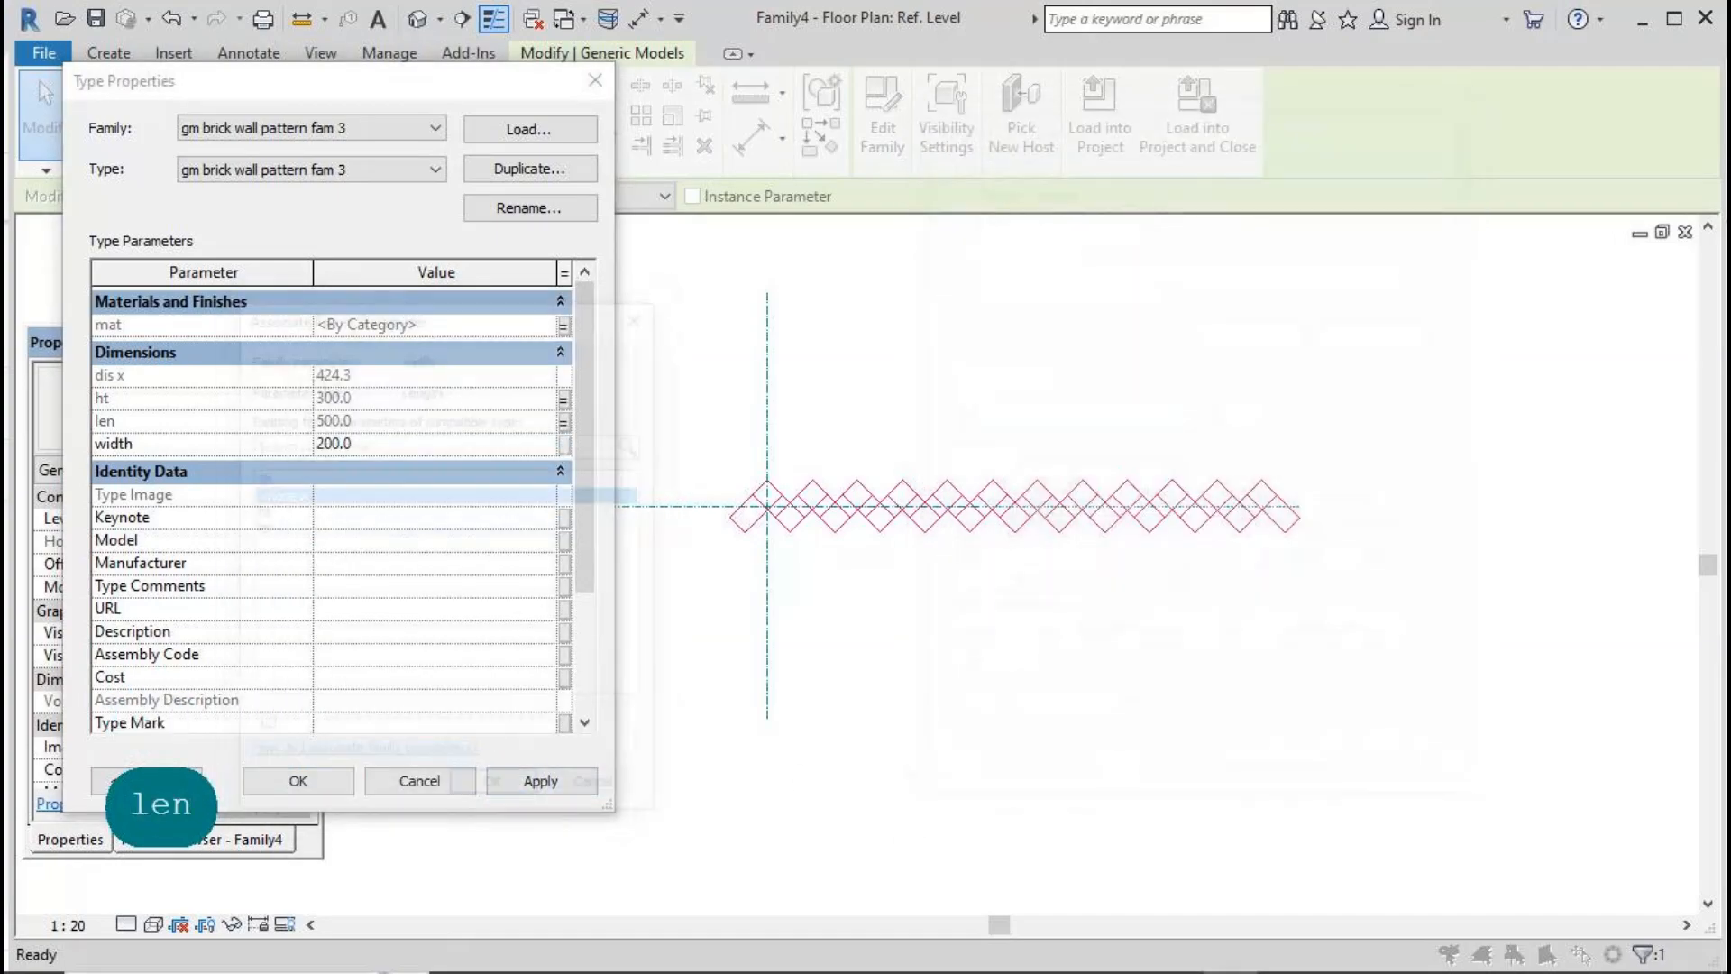
Step: Associate the nested family's width parameter with a new family parameter named width
left_click(564, 443)
left_click(260, 726)
type("width")
left_click(1274, 753)
left_click(496, 792)
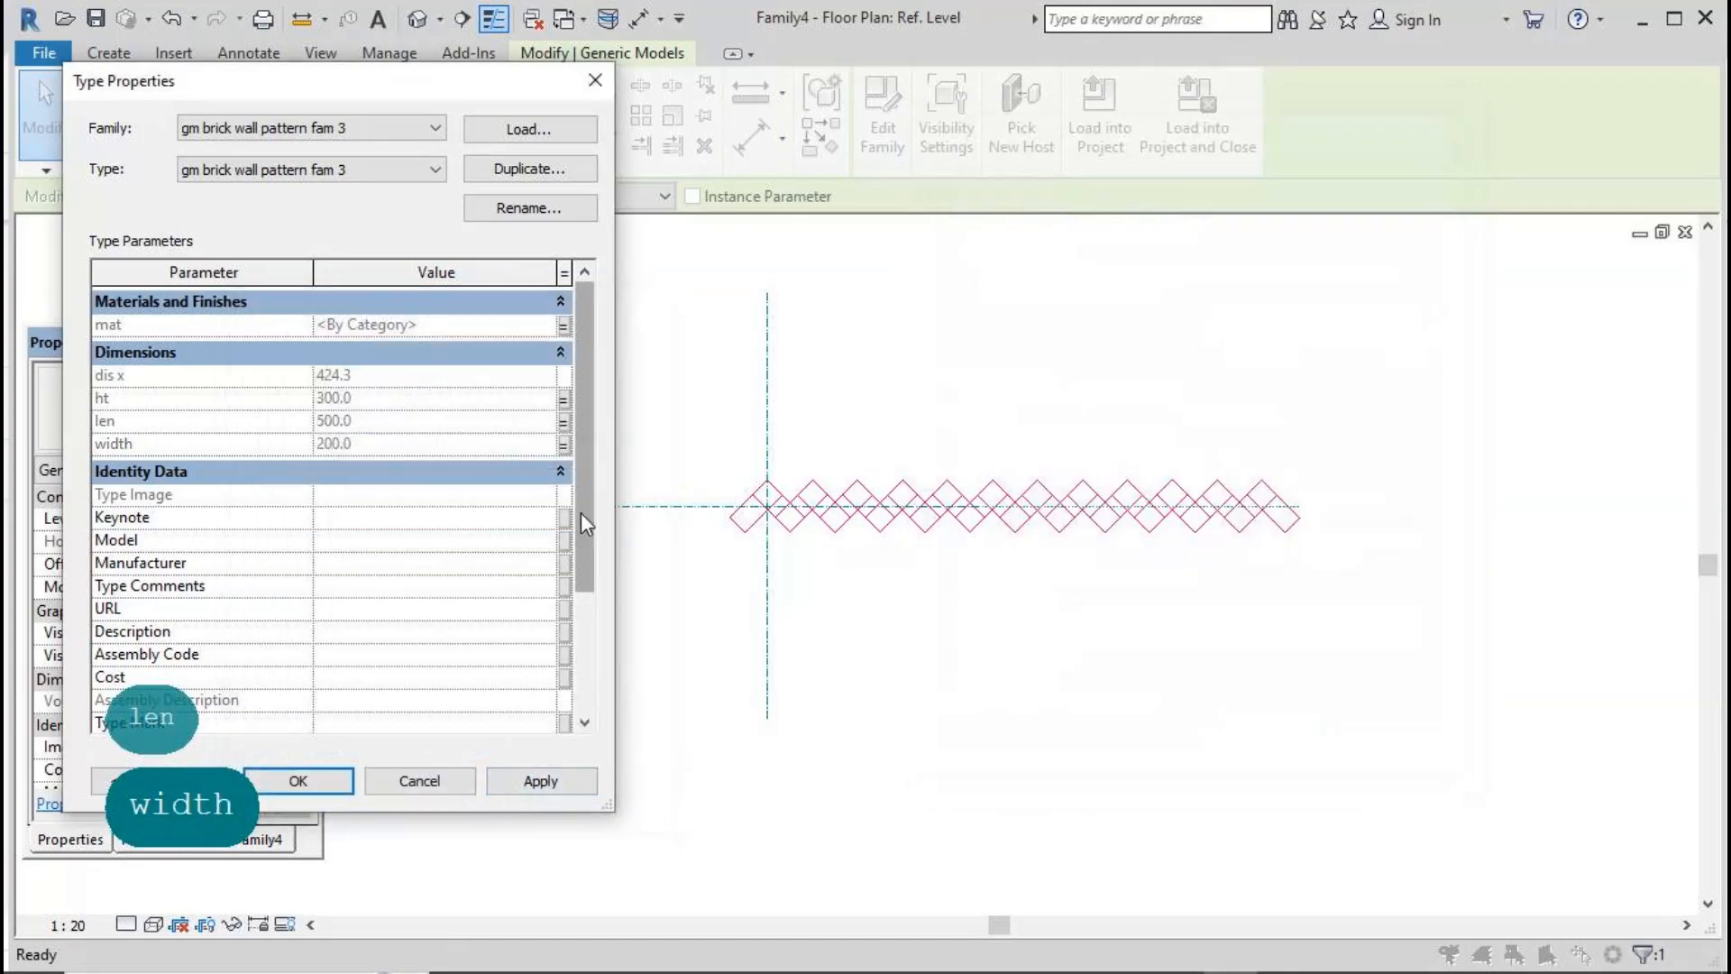
Step: Associate the nested family's arr num x with a new family parameter named arr num x and accept the type properties
scroll(581, 512, "down", 5)
left_click(564, 696)
left_click(261, 725)
type("arr ")
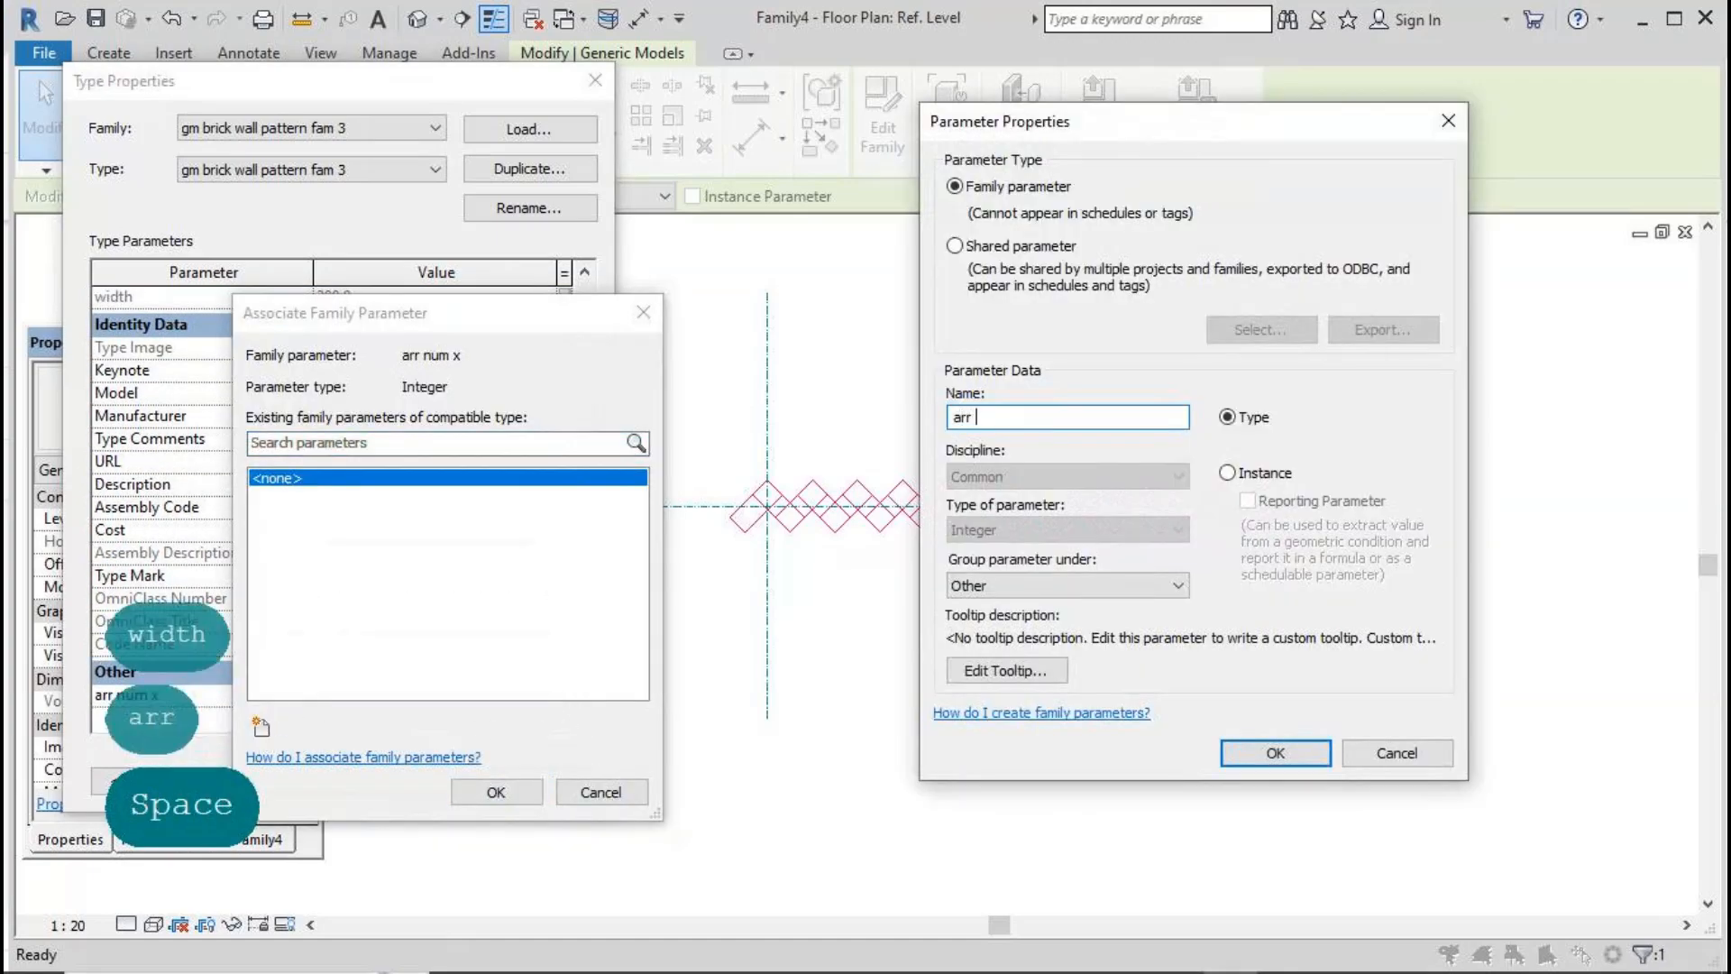
type("num x")
left_click(1274, 752)
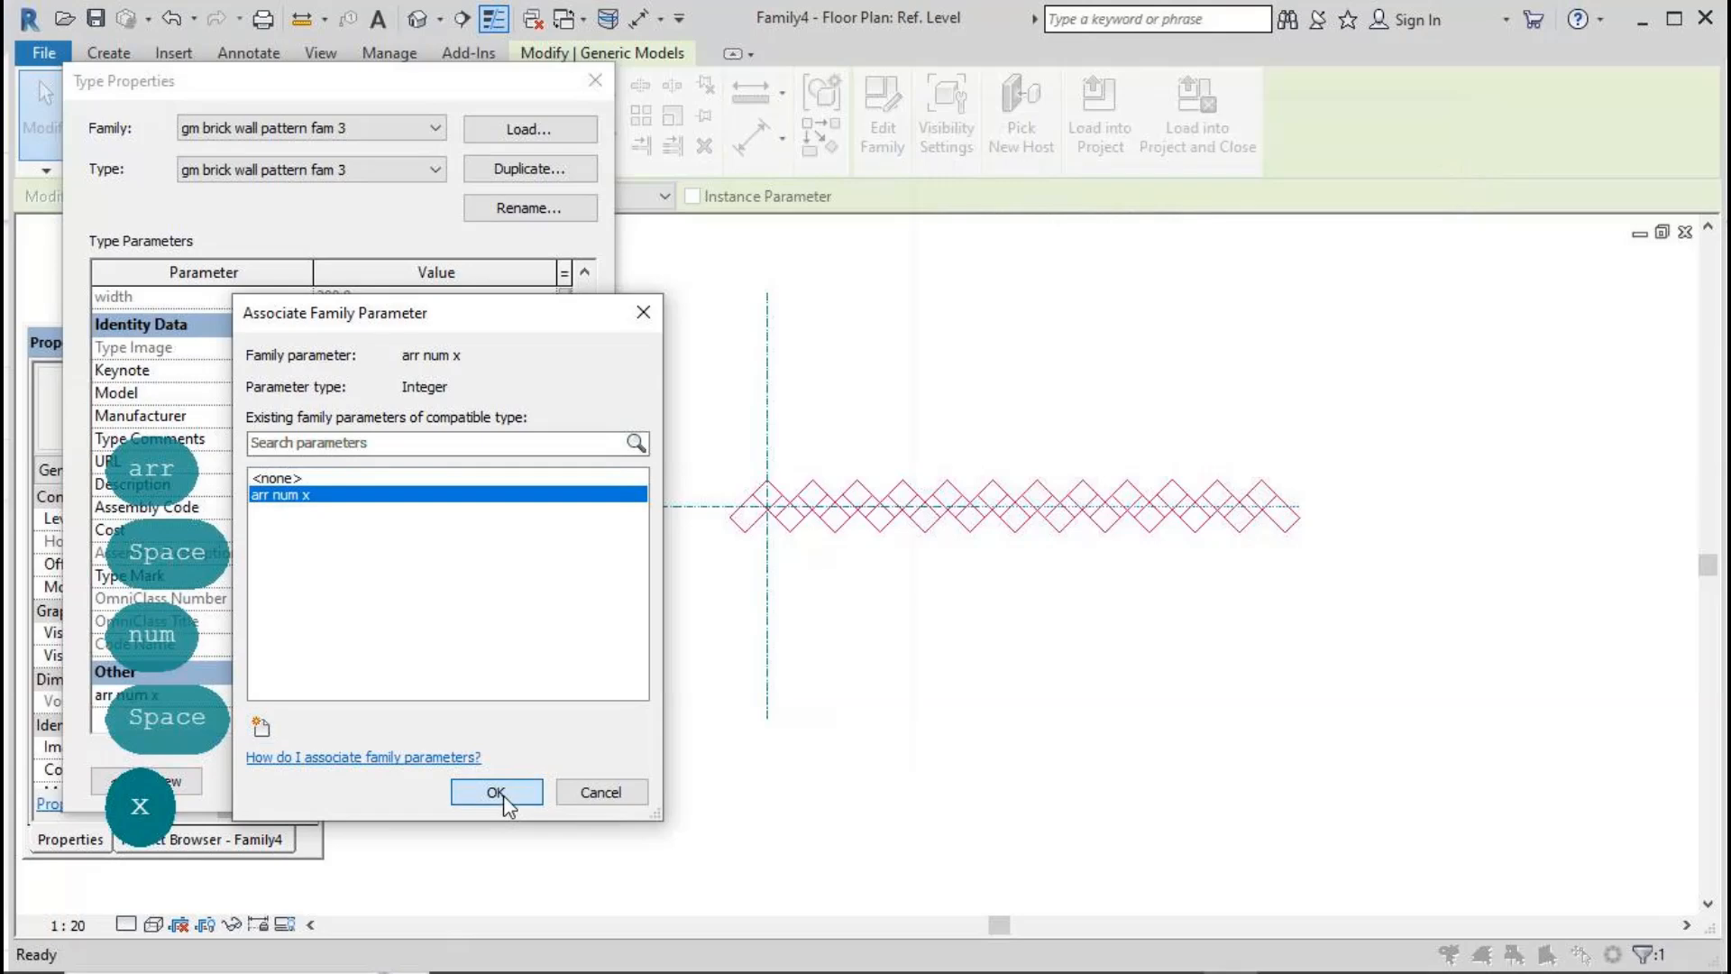
left_click(503, 795)
left_click(339, 783)
scroll(1064, 647, "down", 1)
left_click(1024, 687)
Step: Return to the Front elevation and set the formula of the 2h parameter to 2 *ht
left_click(155, 138)
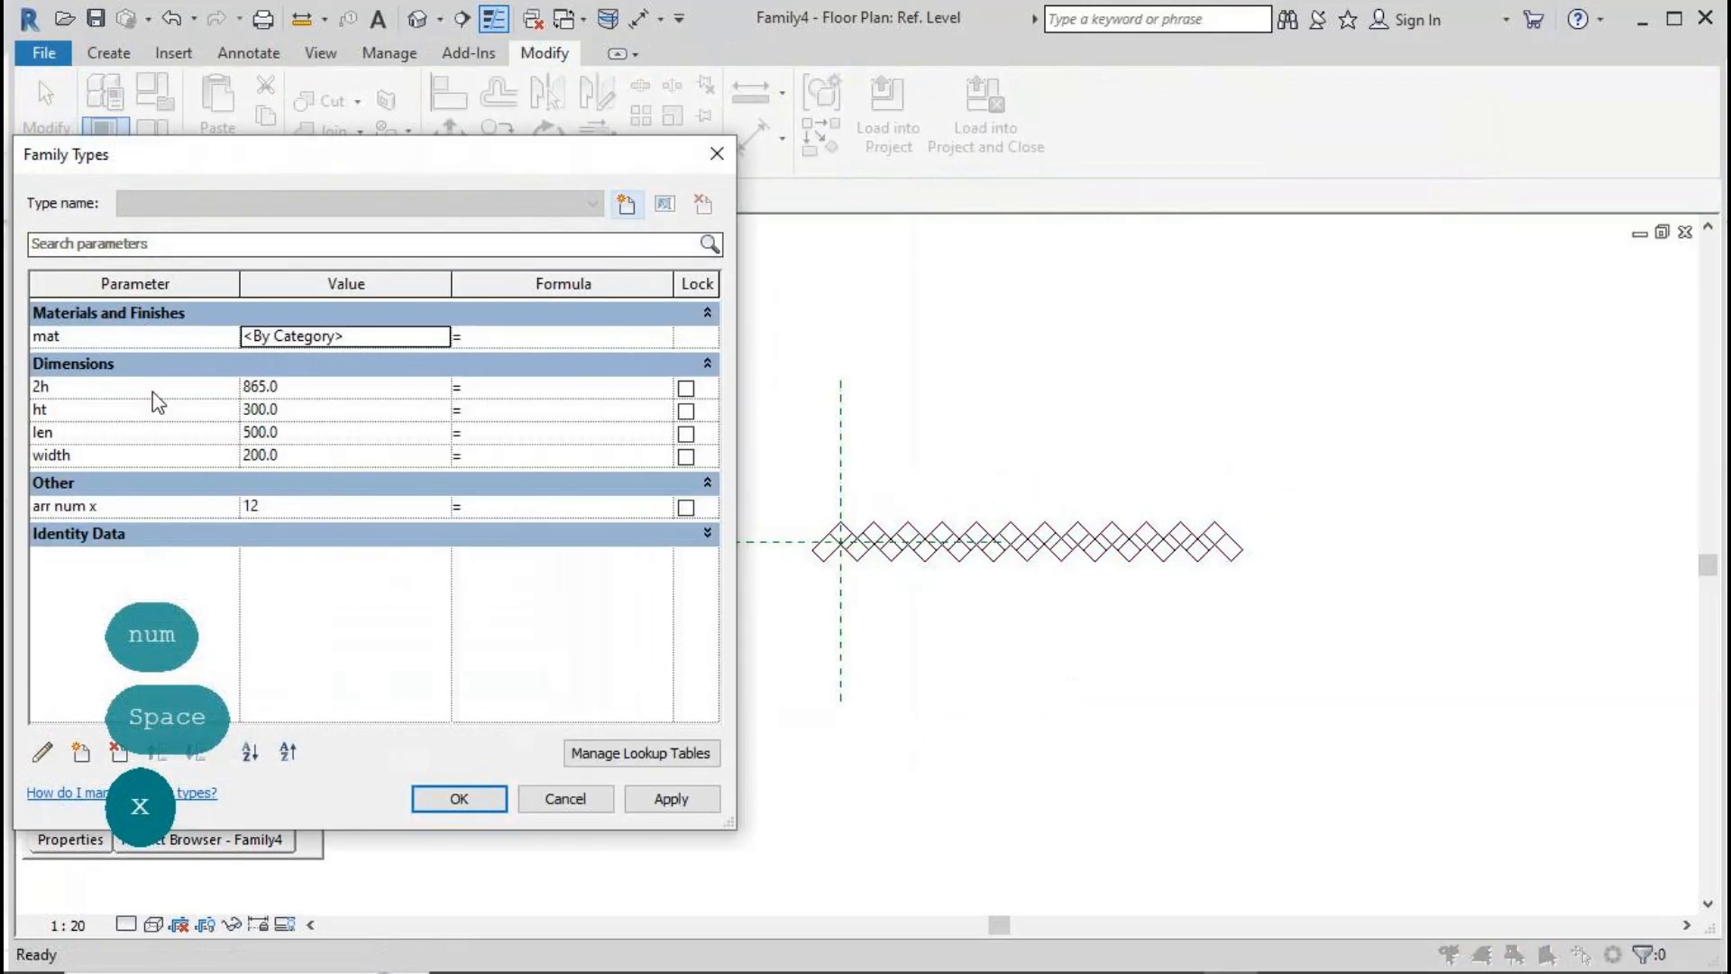
left_click(459, 798)
left_click(203, 838)
double_click(137, 579)
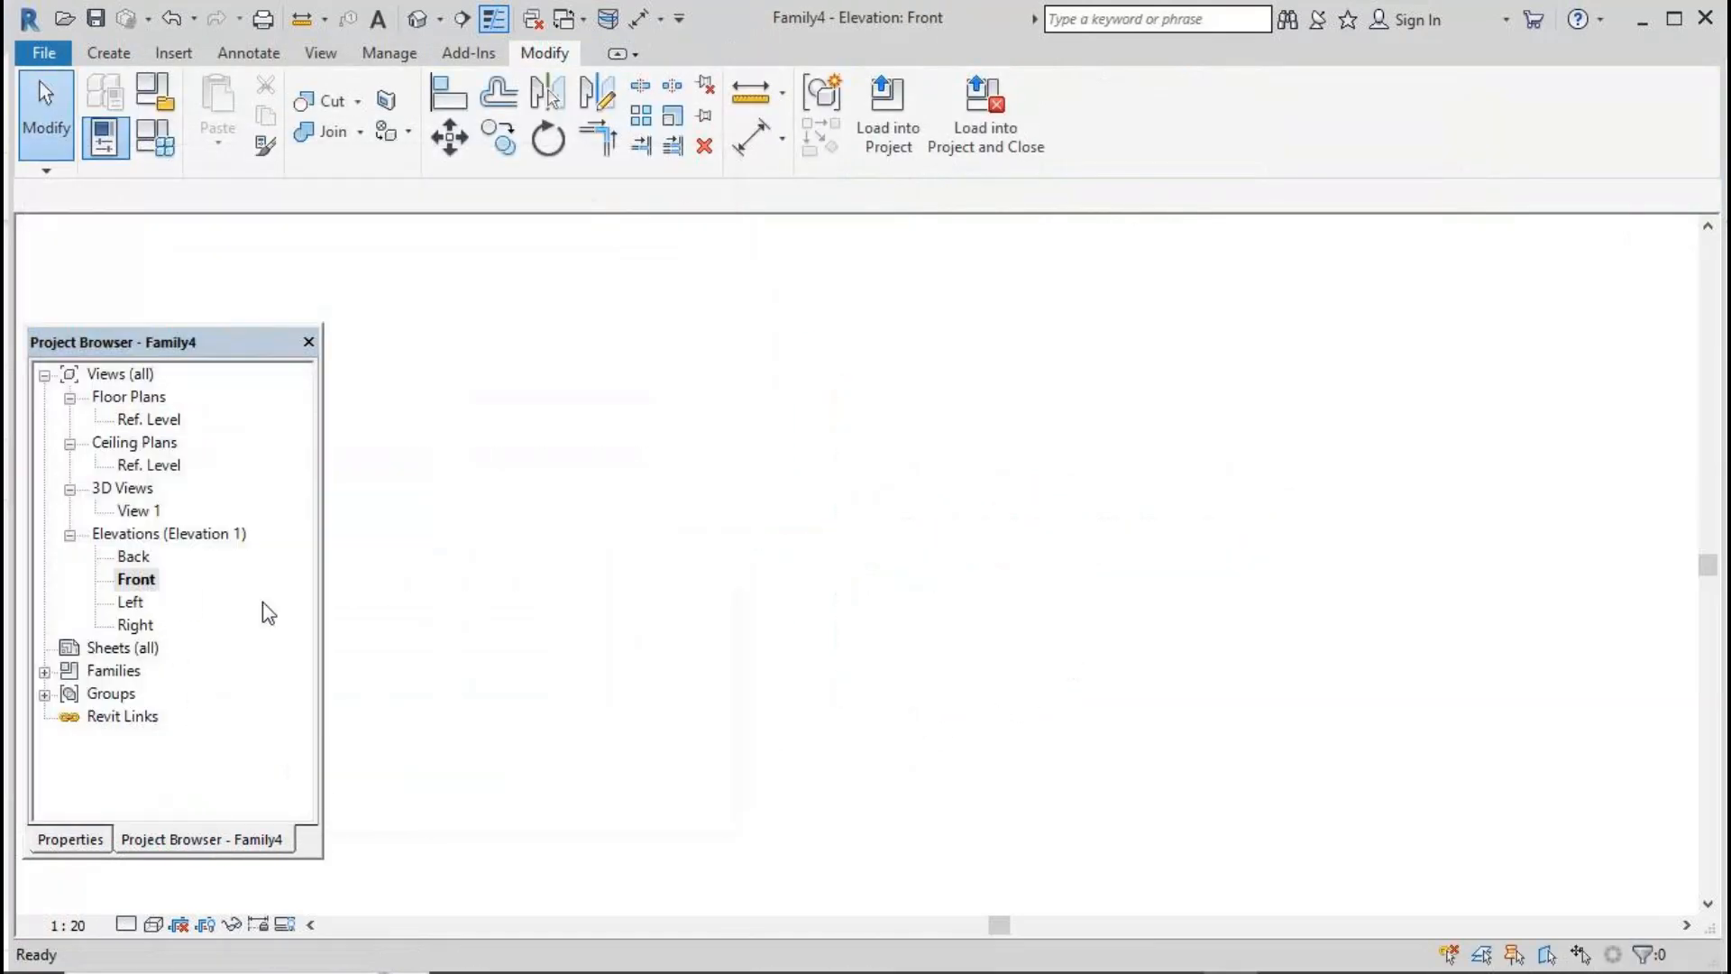
left_click(165, 152)
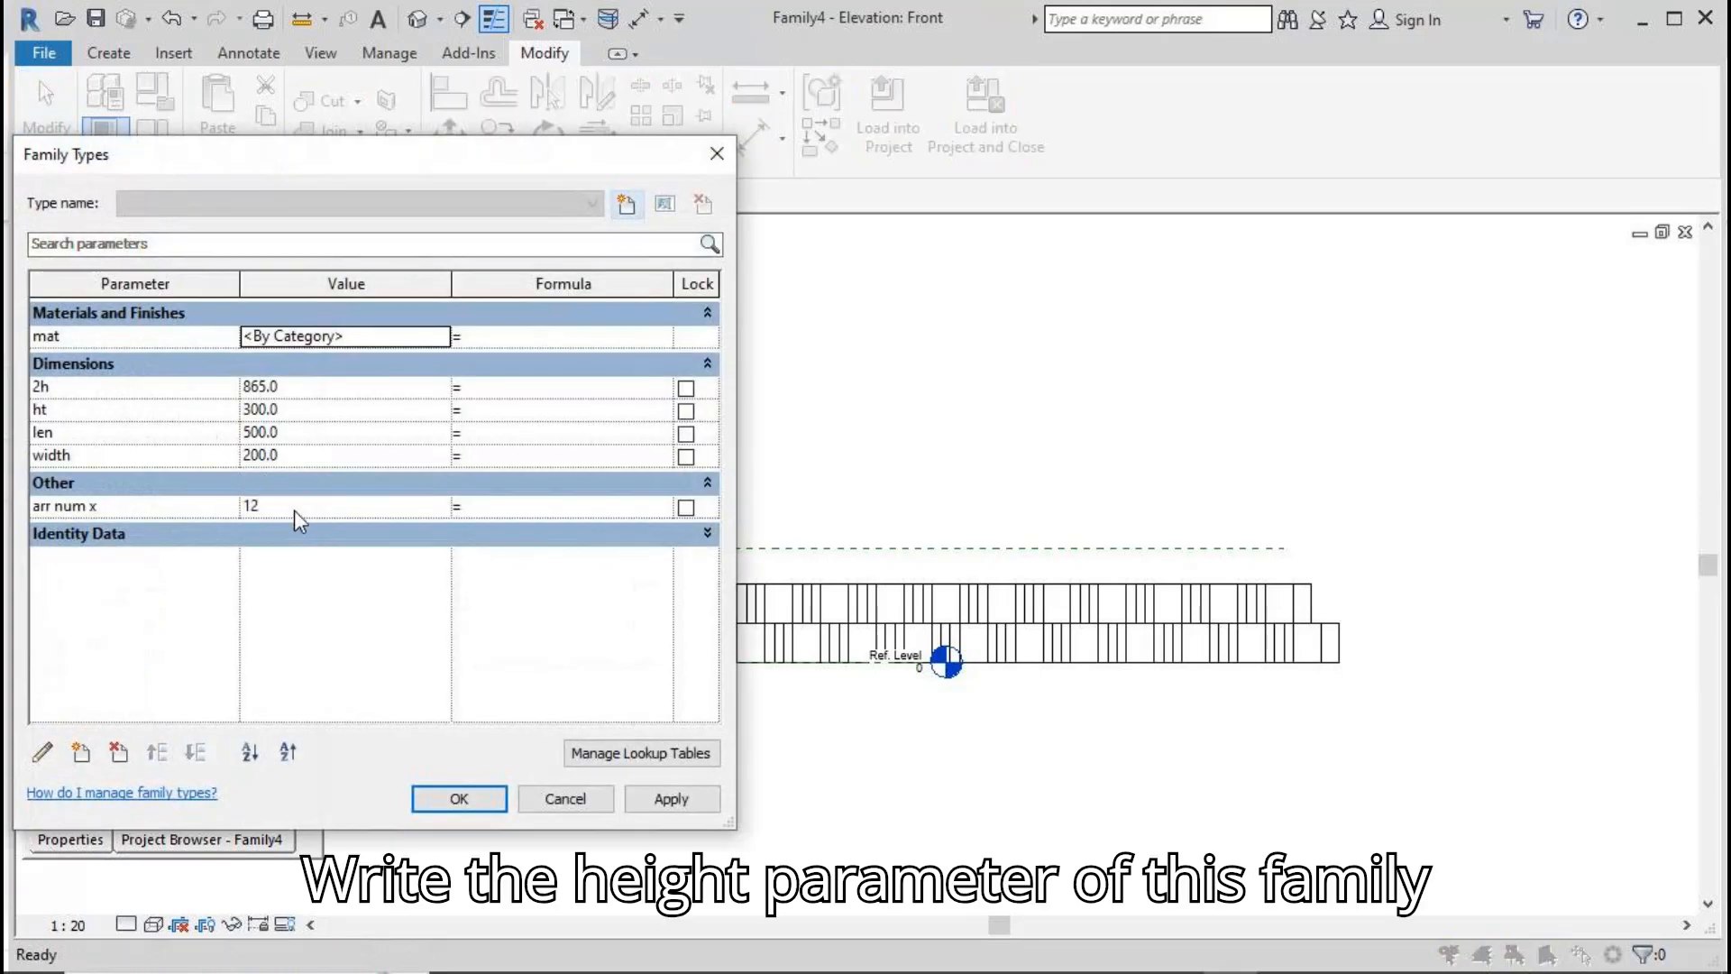
left_click(489, 389)
type("2 *")
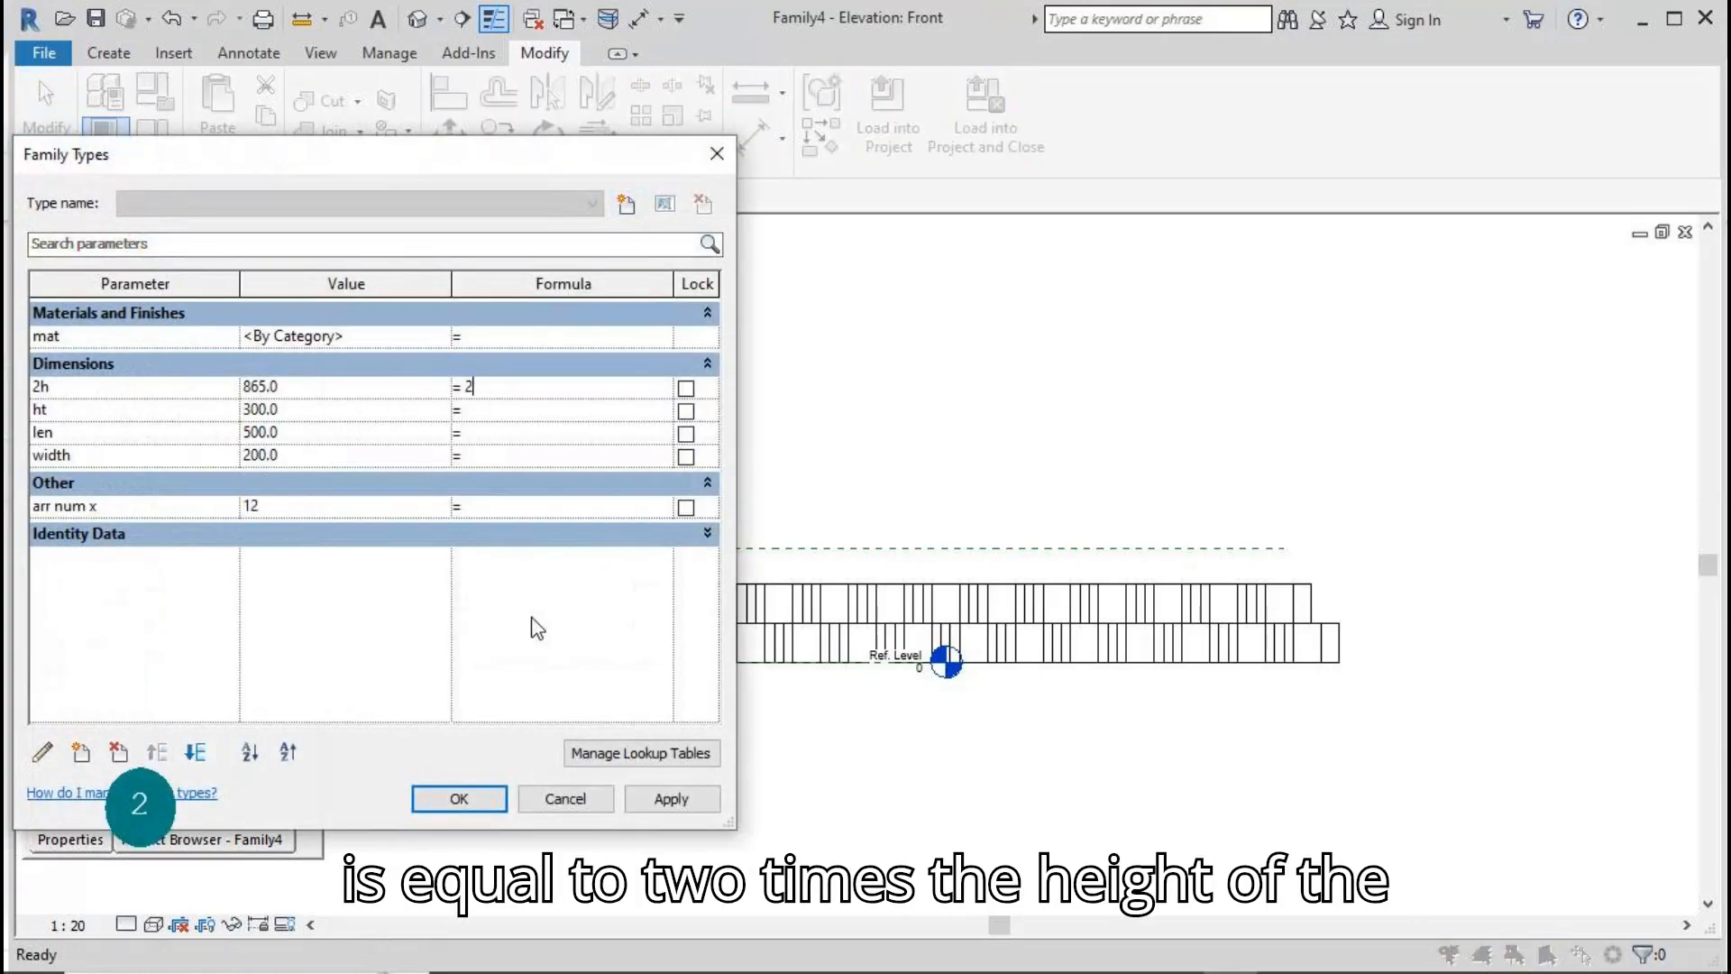
type("ht")
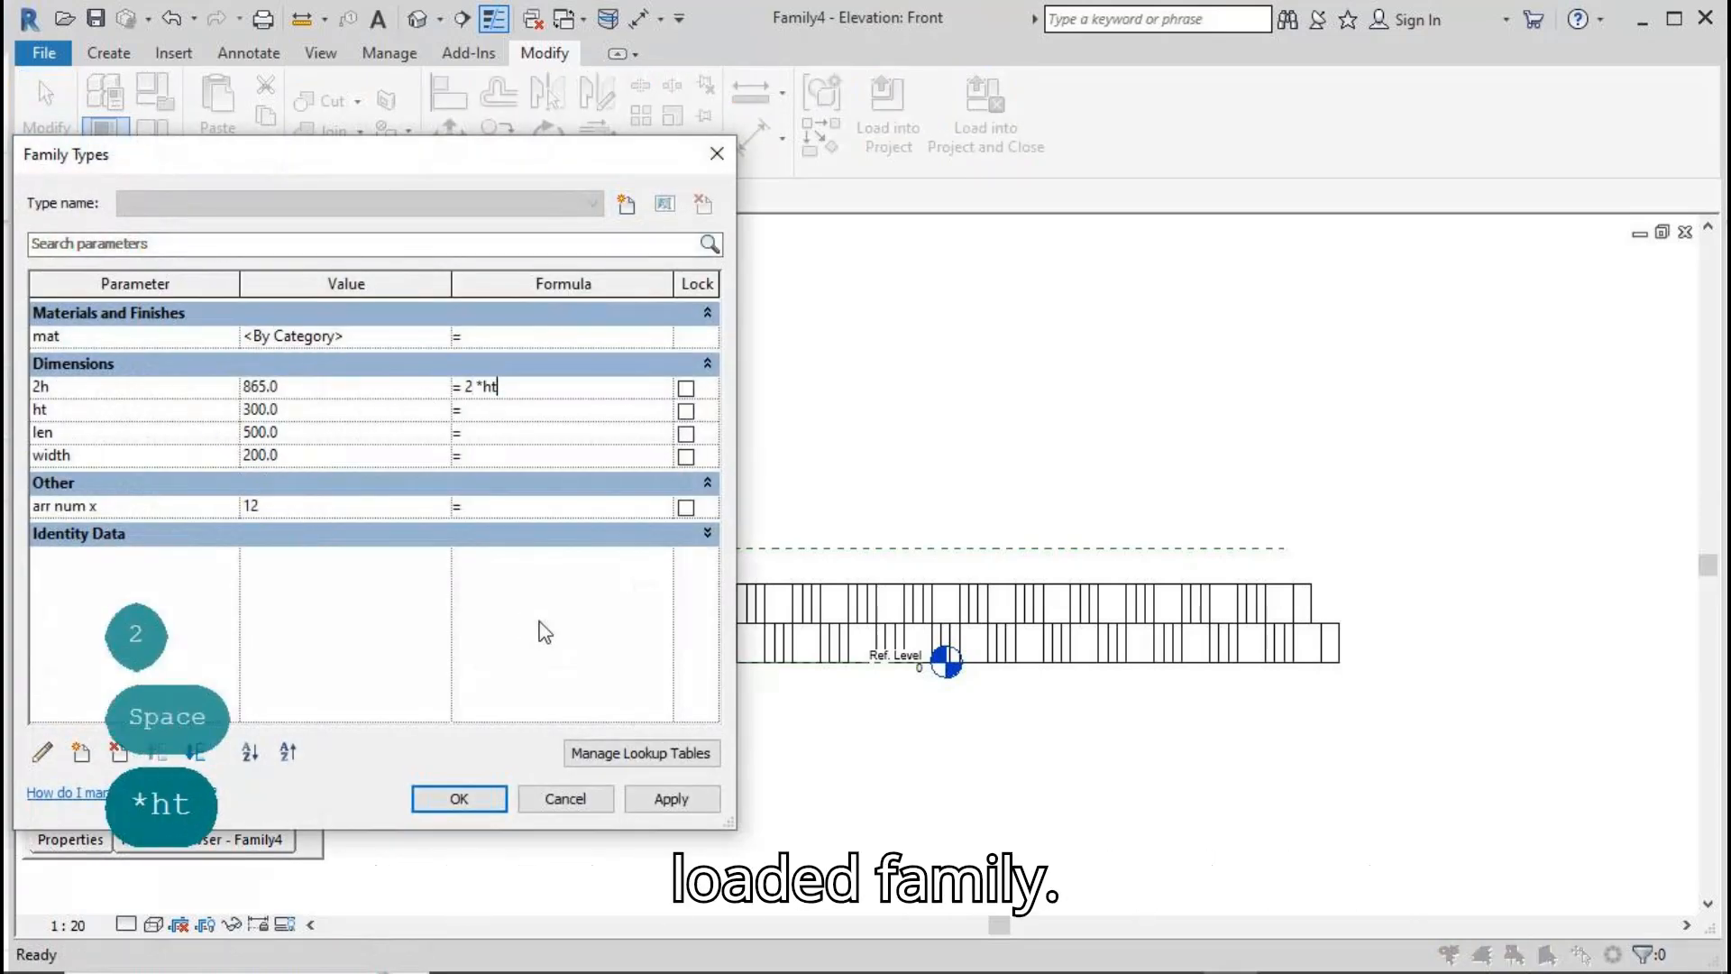
left_click(665, 800)
left_click(569, 799)
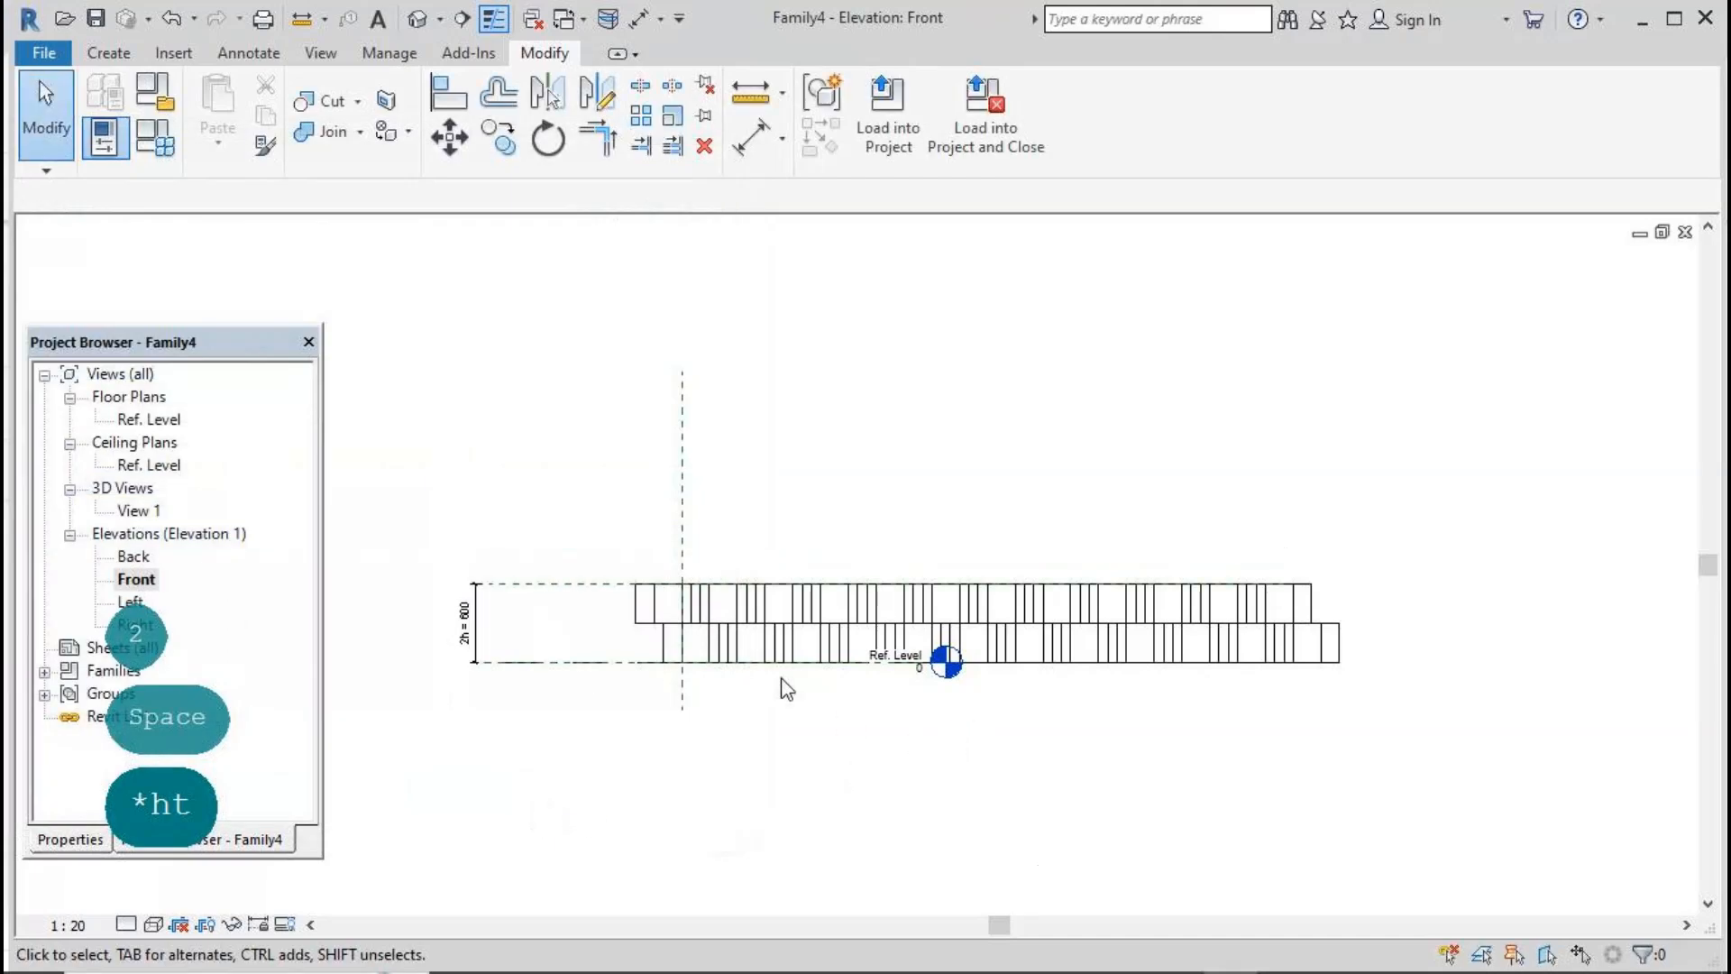
Step: Array the nested brick row upward in the Front elevation with a count of 2, grouped and associated, spaced to the second member
left_click_drag(560, 506, 1469, 727)
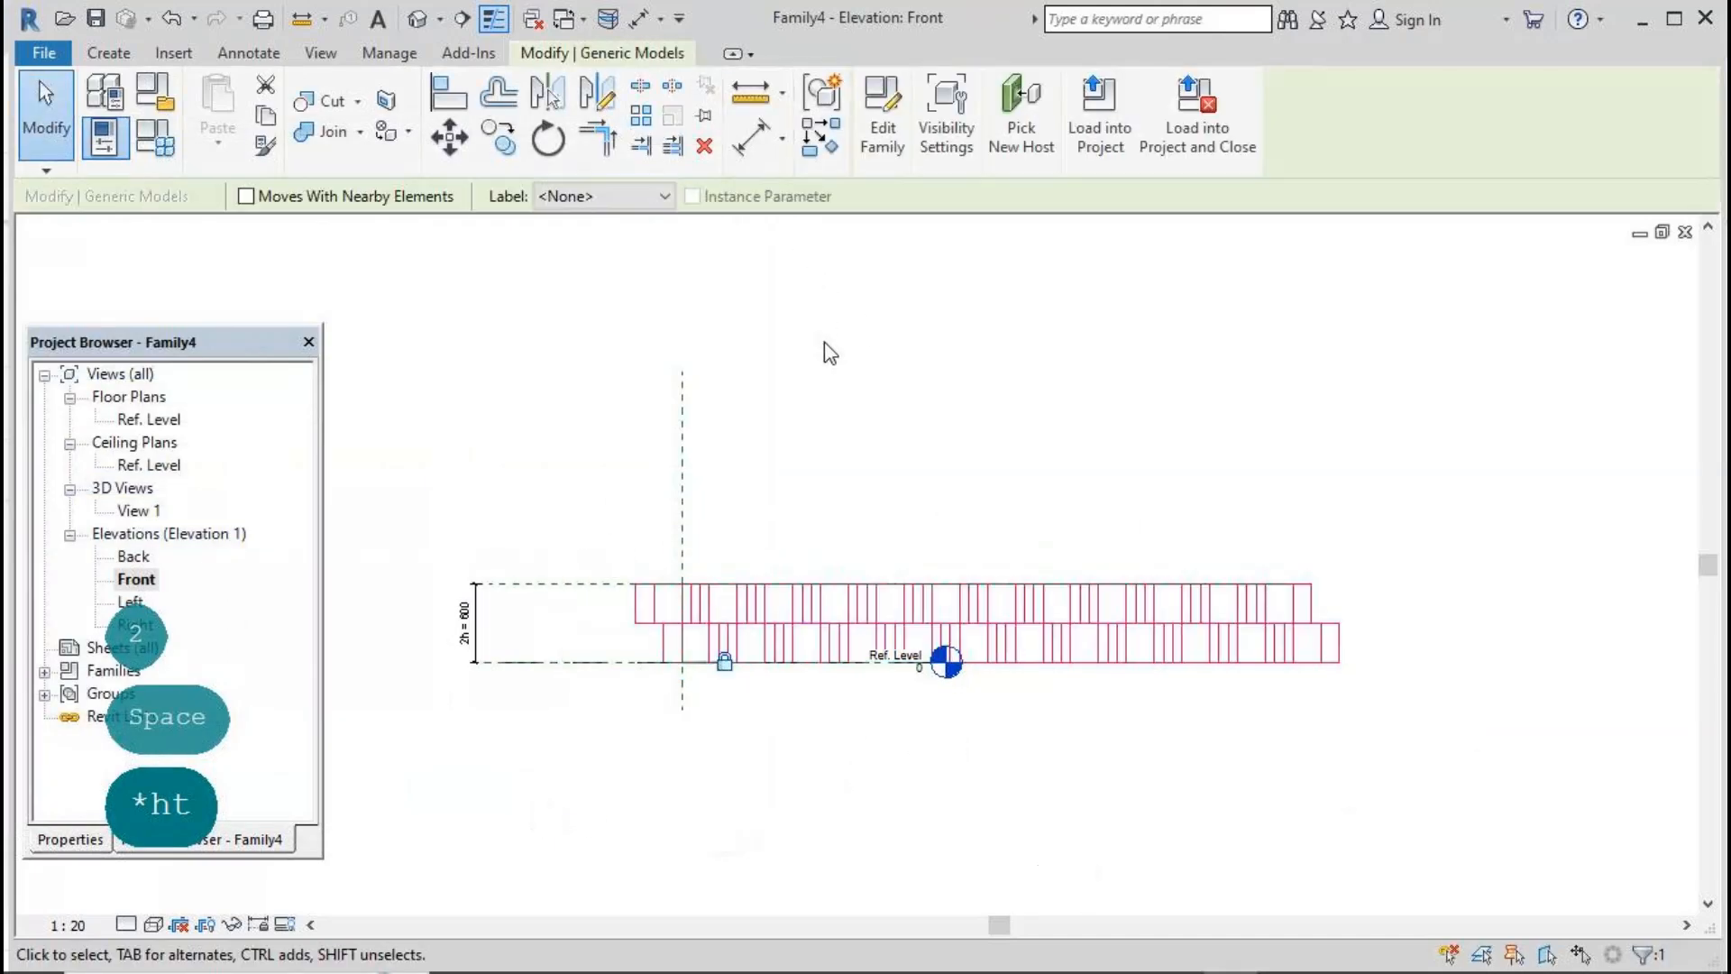
scroll(1181, 418, "down", 1)
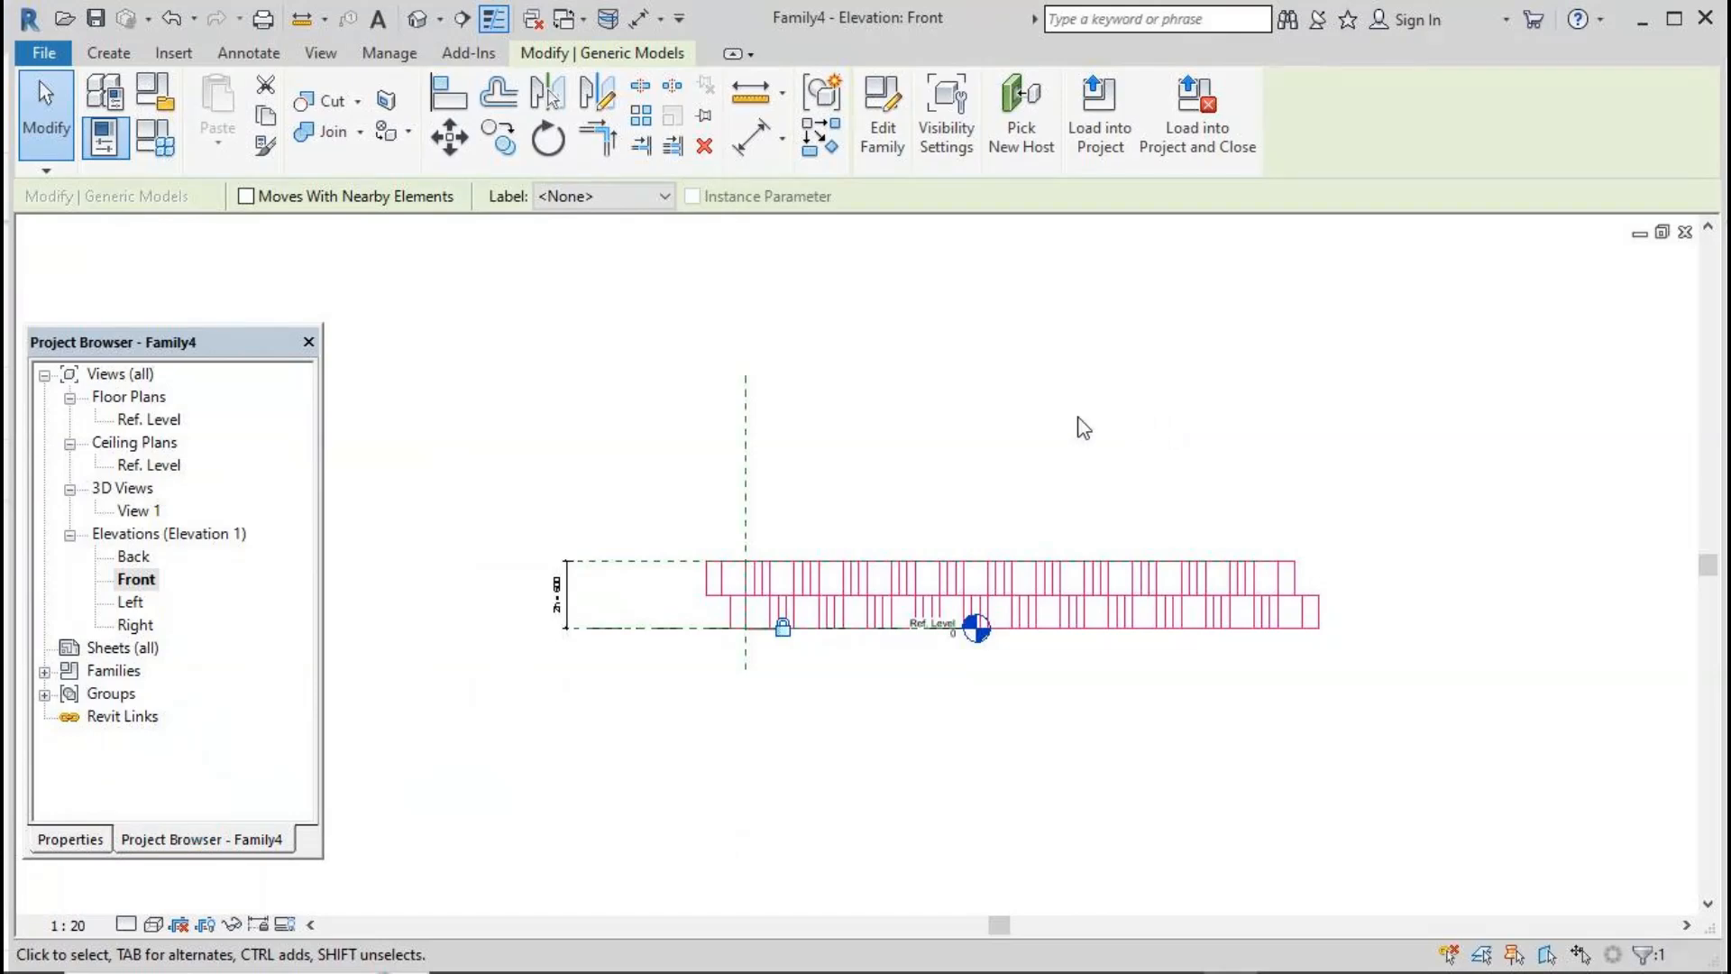
left_click(640, 116)
left_click(691, 599)
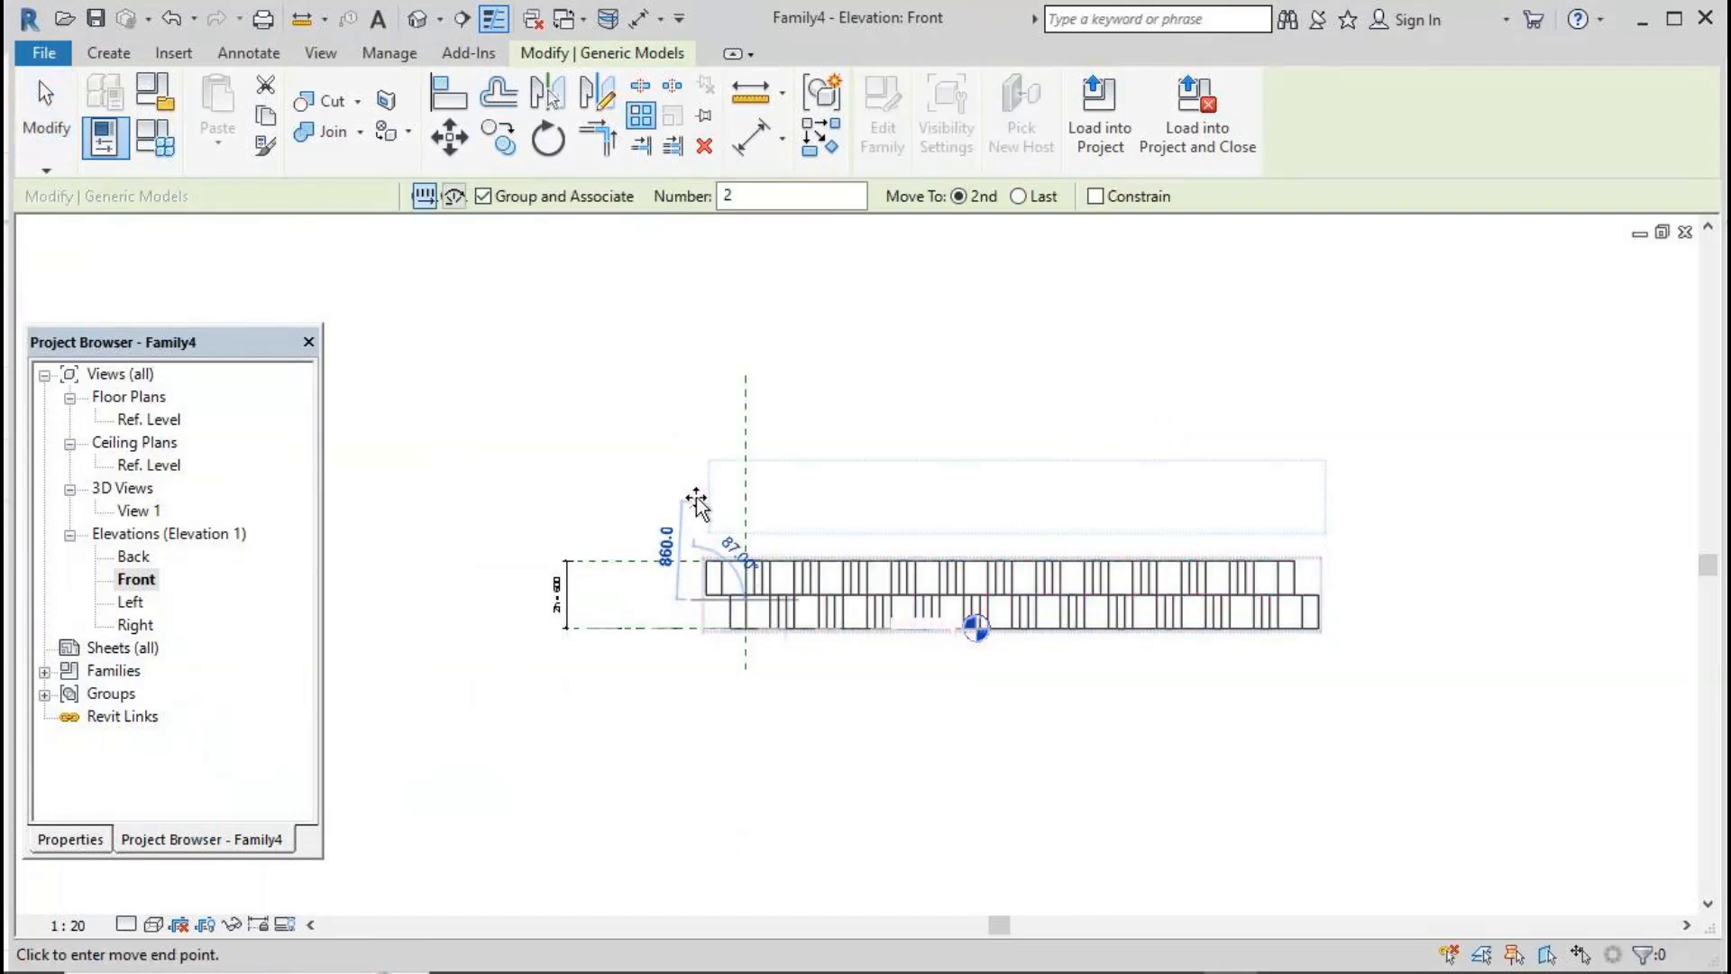
left_click(722, 473)
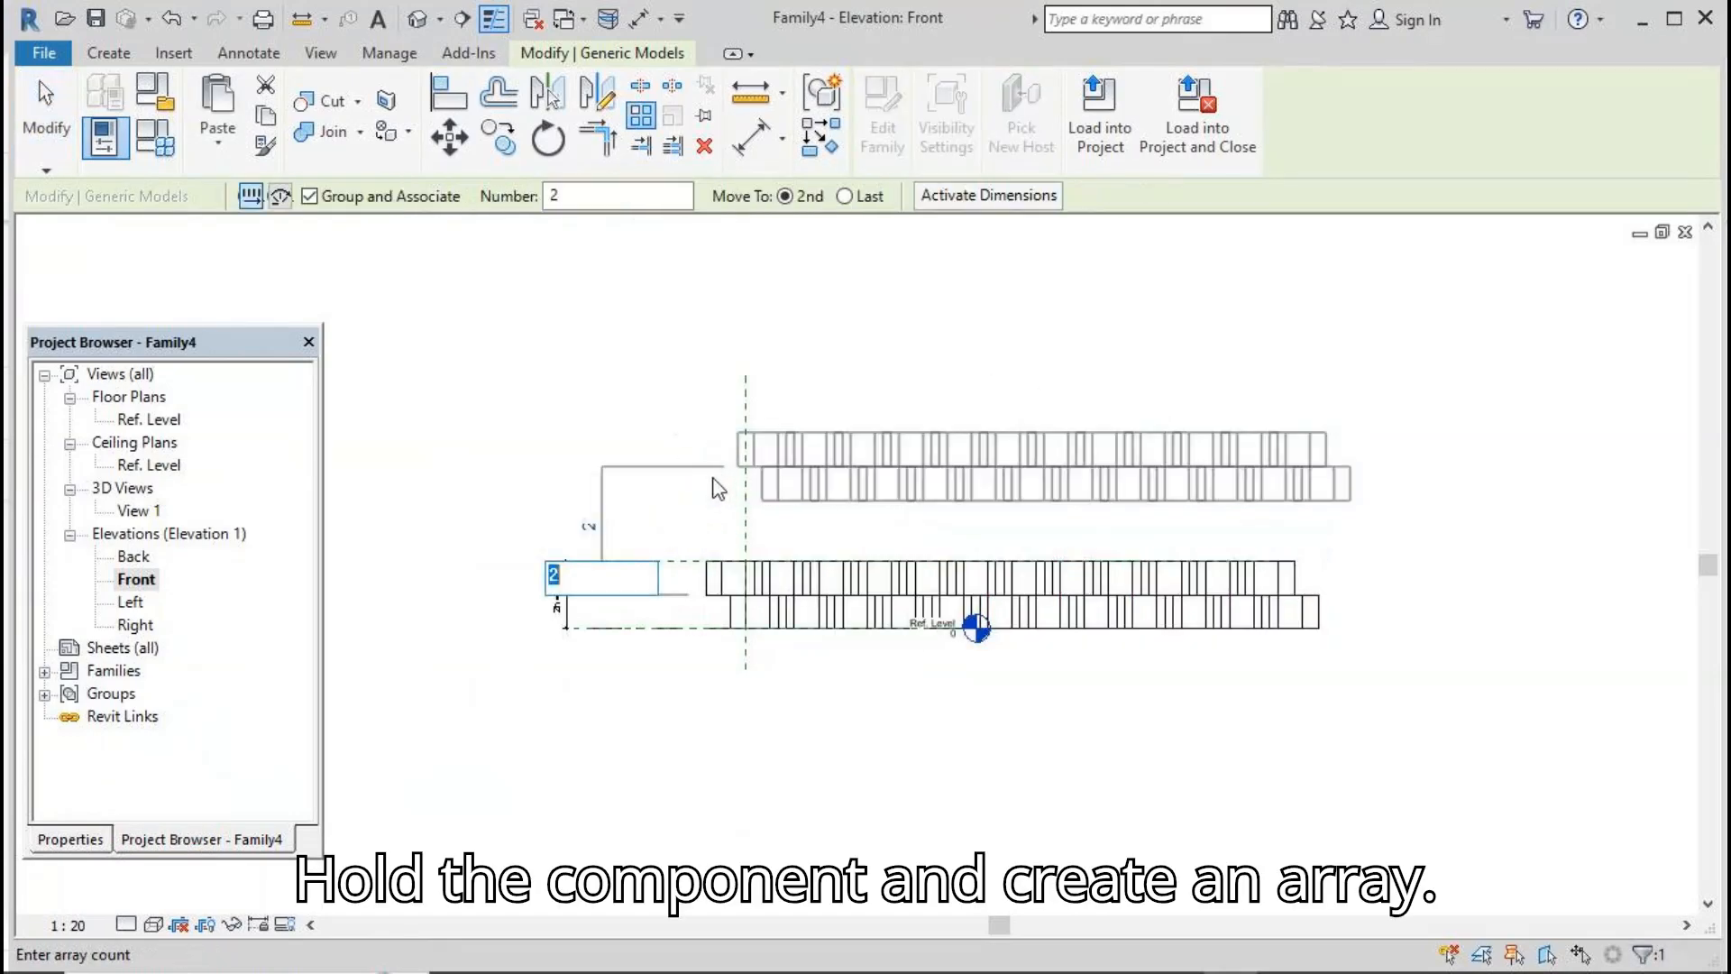
key("Return")
Step: Align the upper array copy to the vertical reference plane and its base to the 2h reference plane, and lock both alignments
key("a")
key("l")
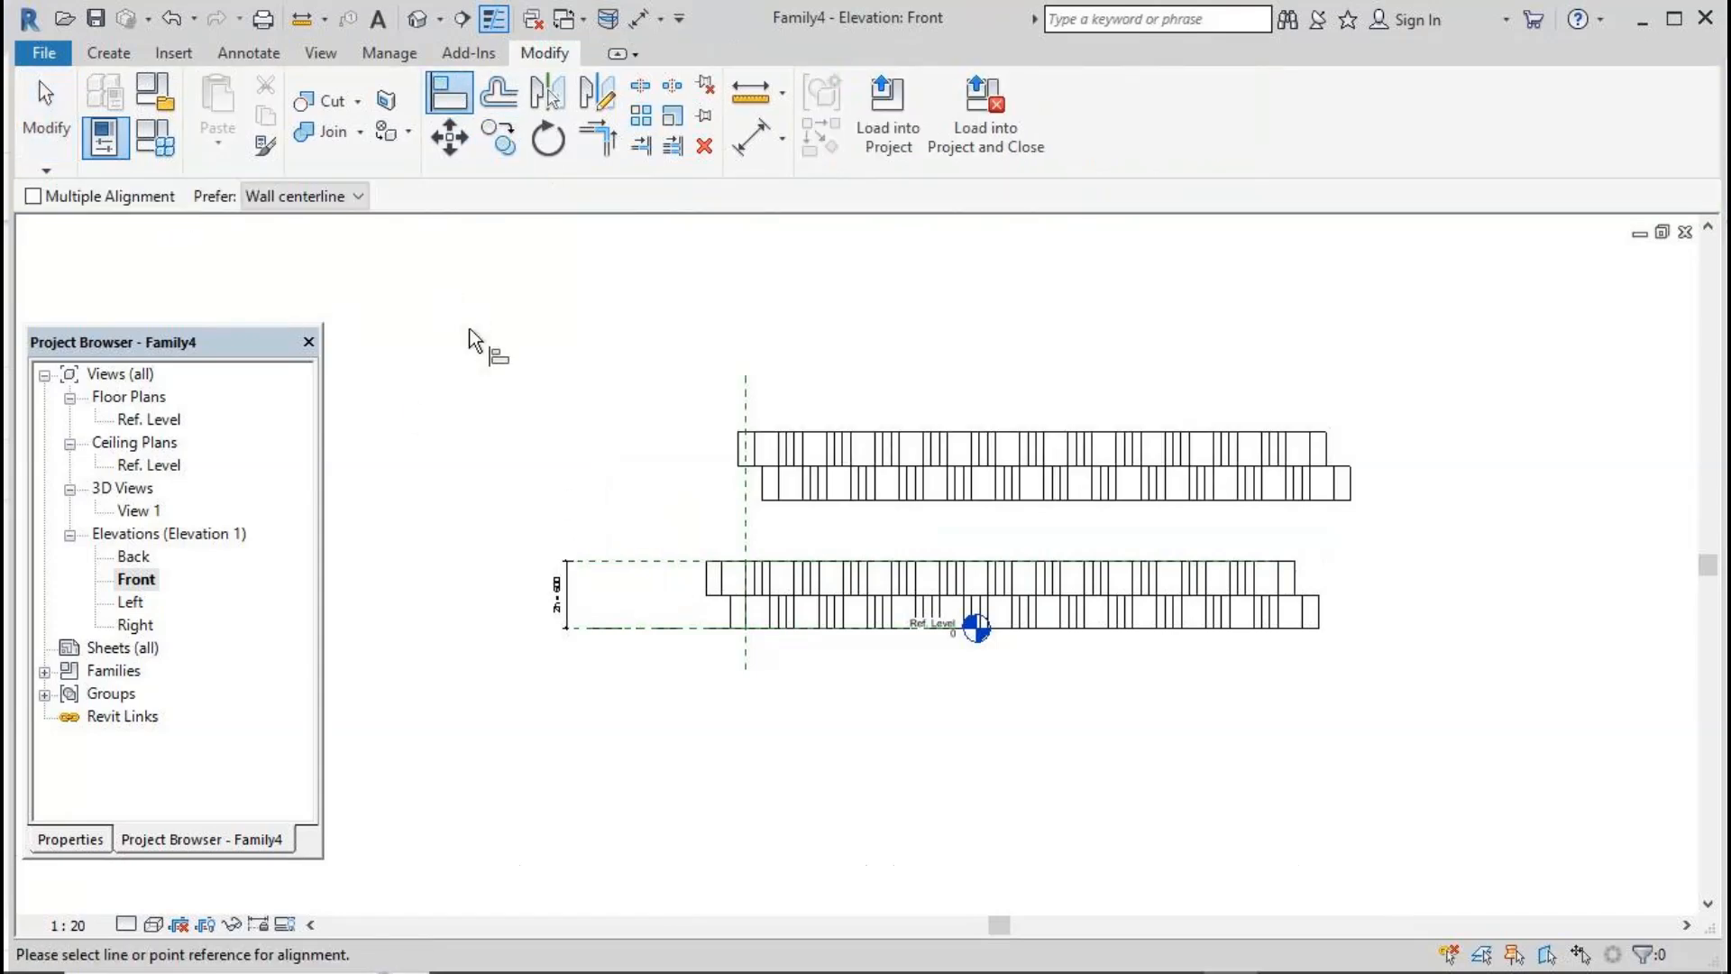
left_click(747, 398)
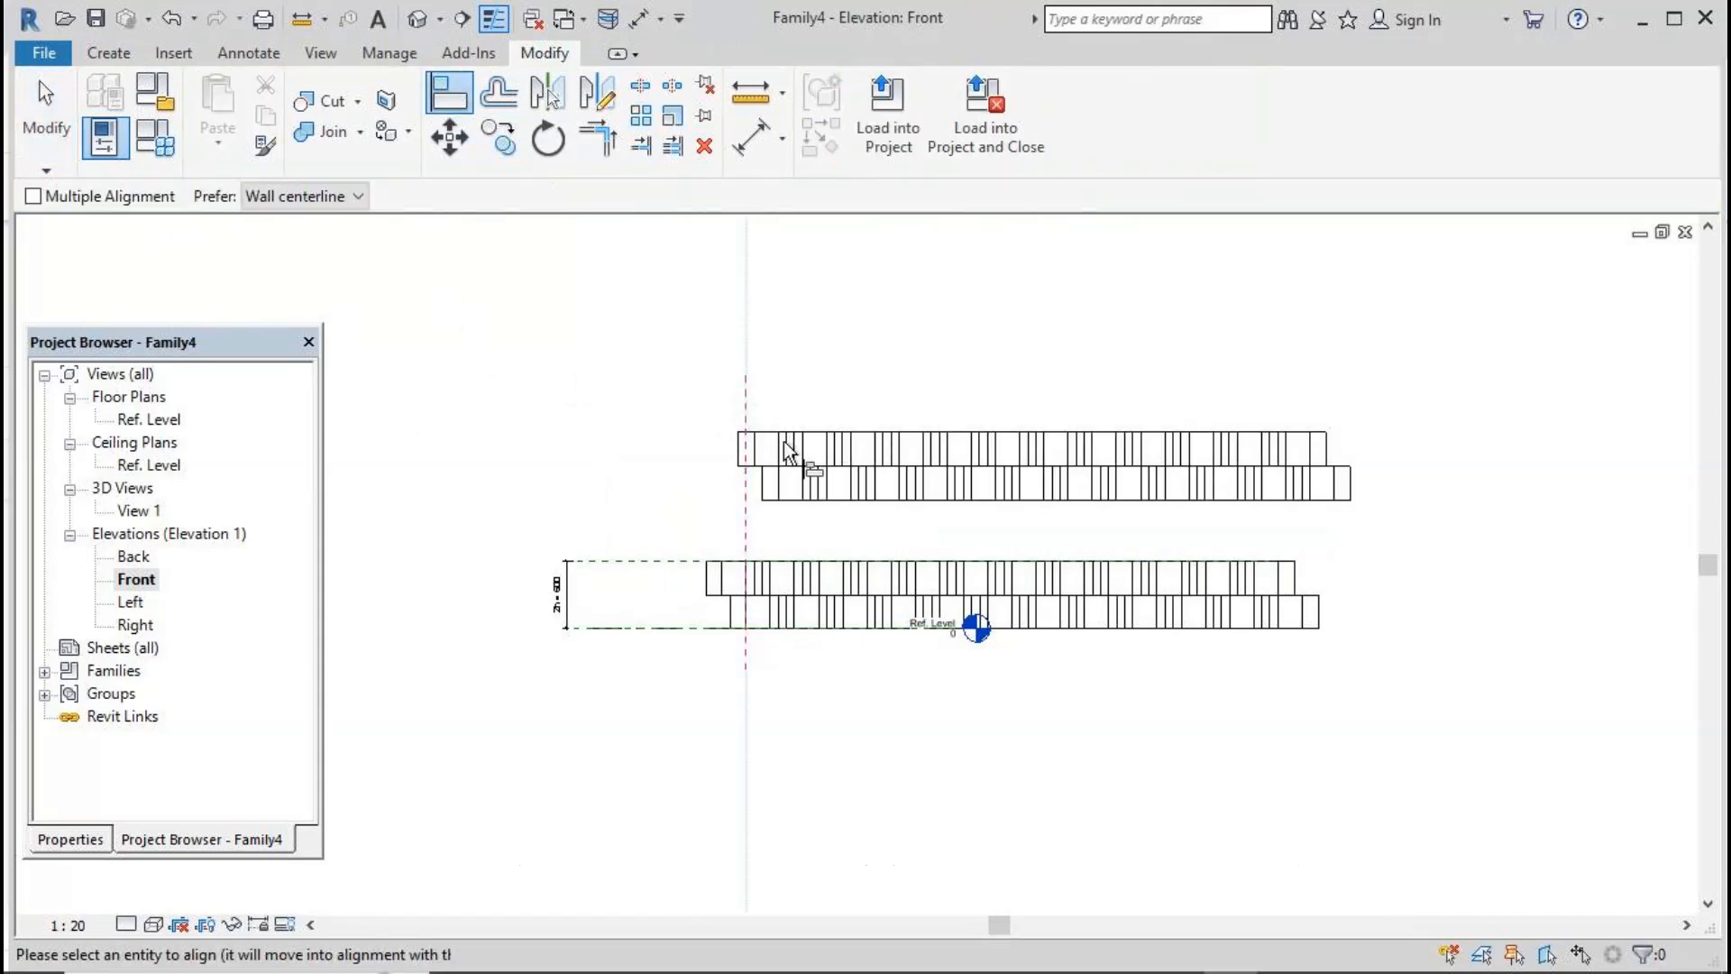
left_click(781, 450)
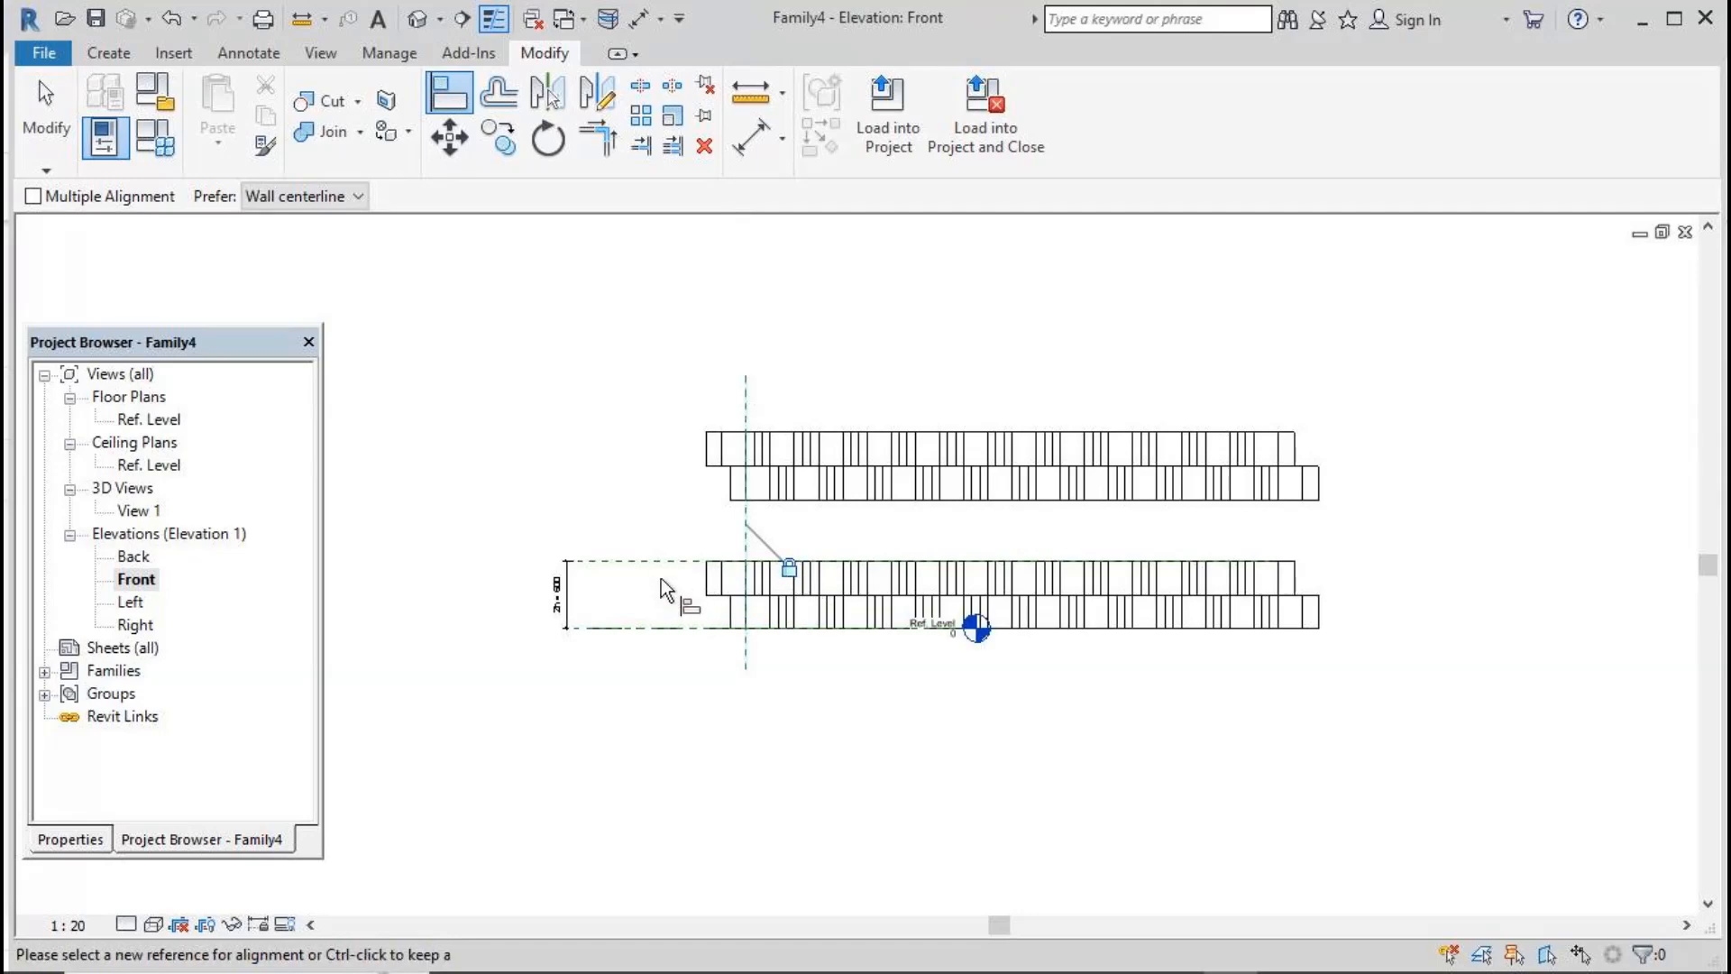
left_click(677, 561)
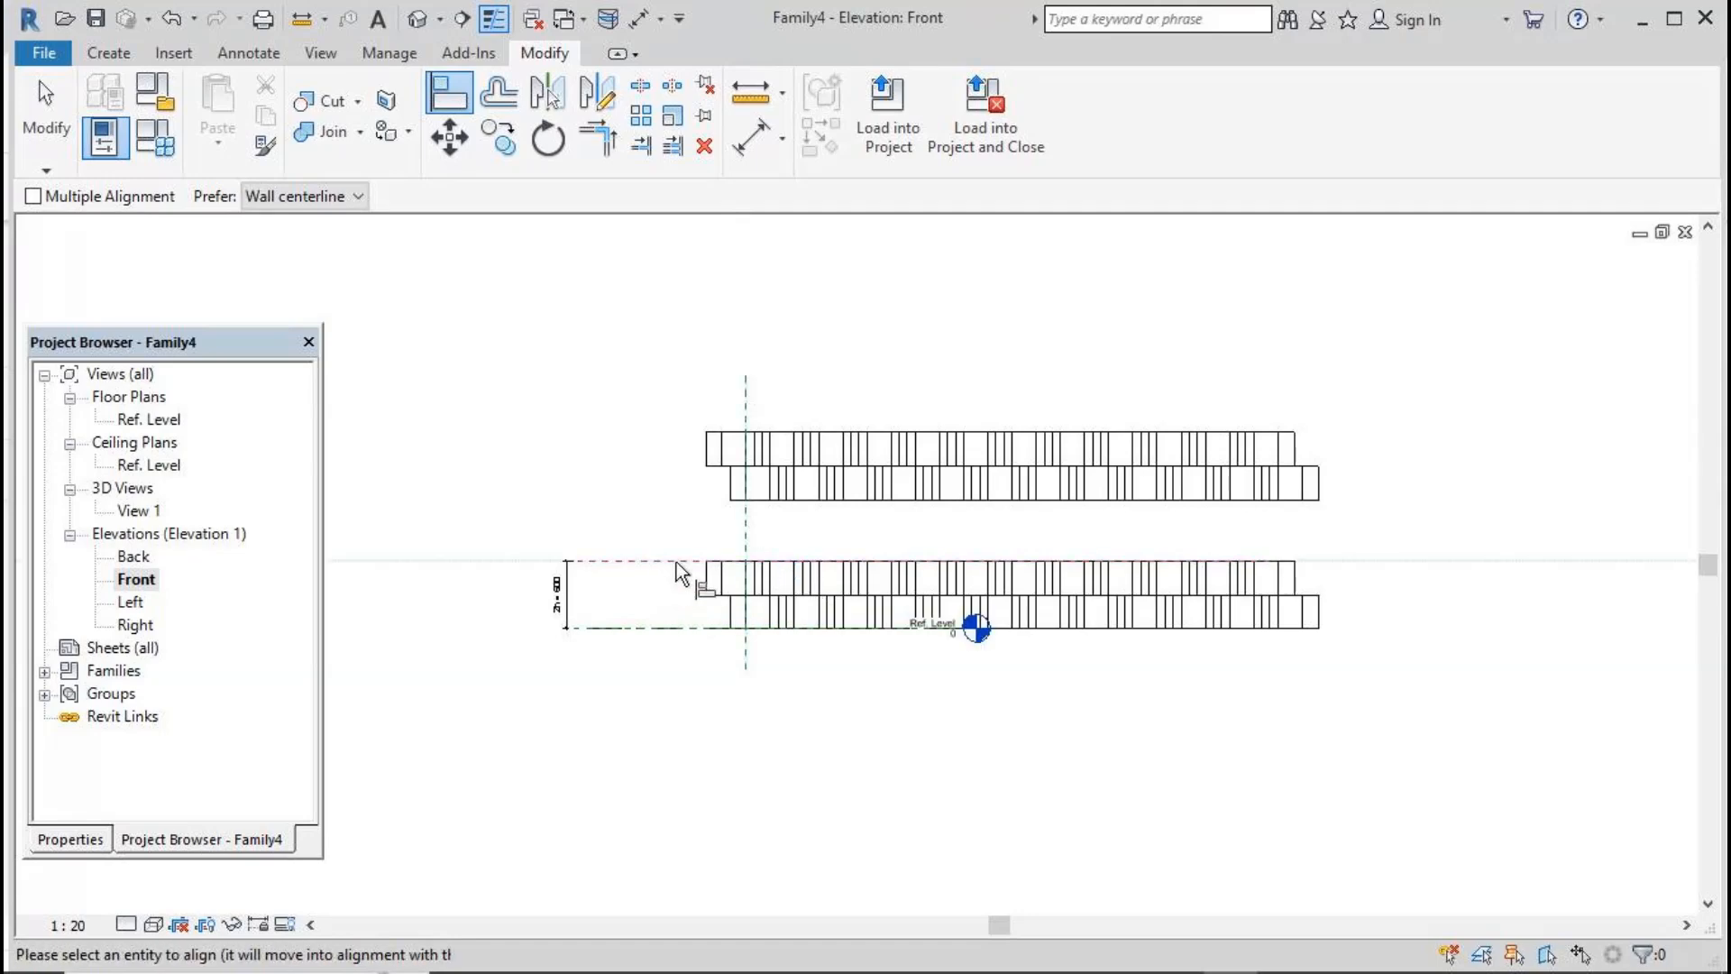
left_click(768, 501)
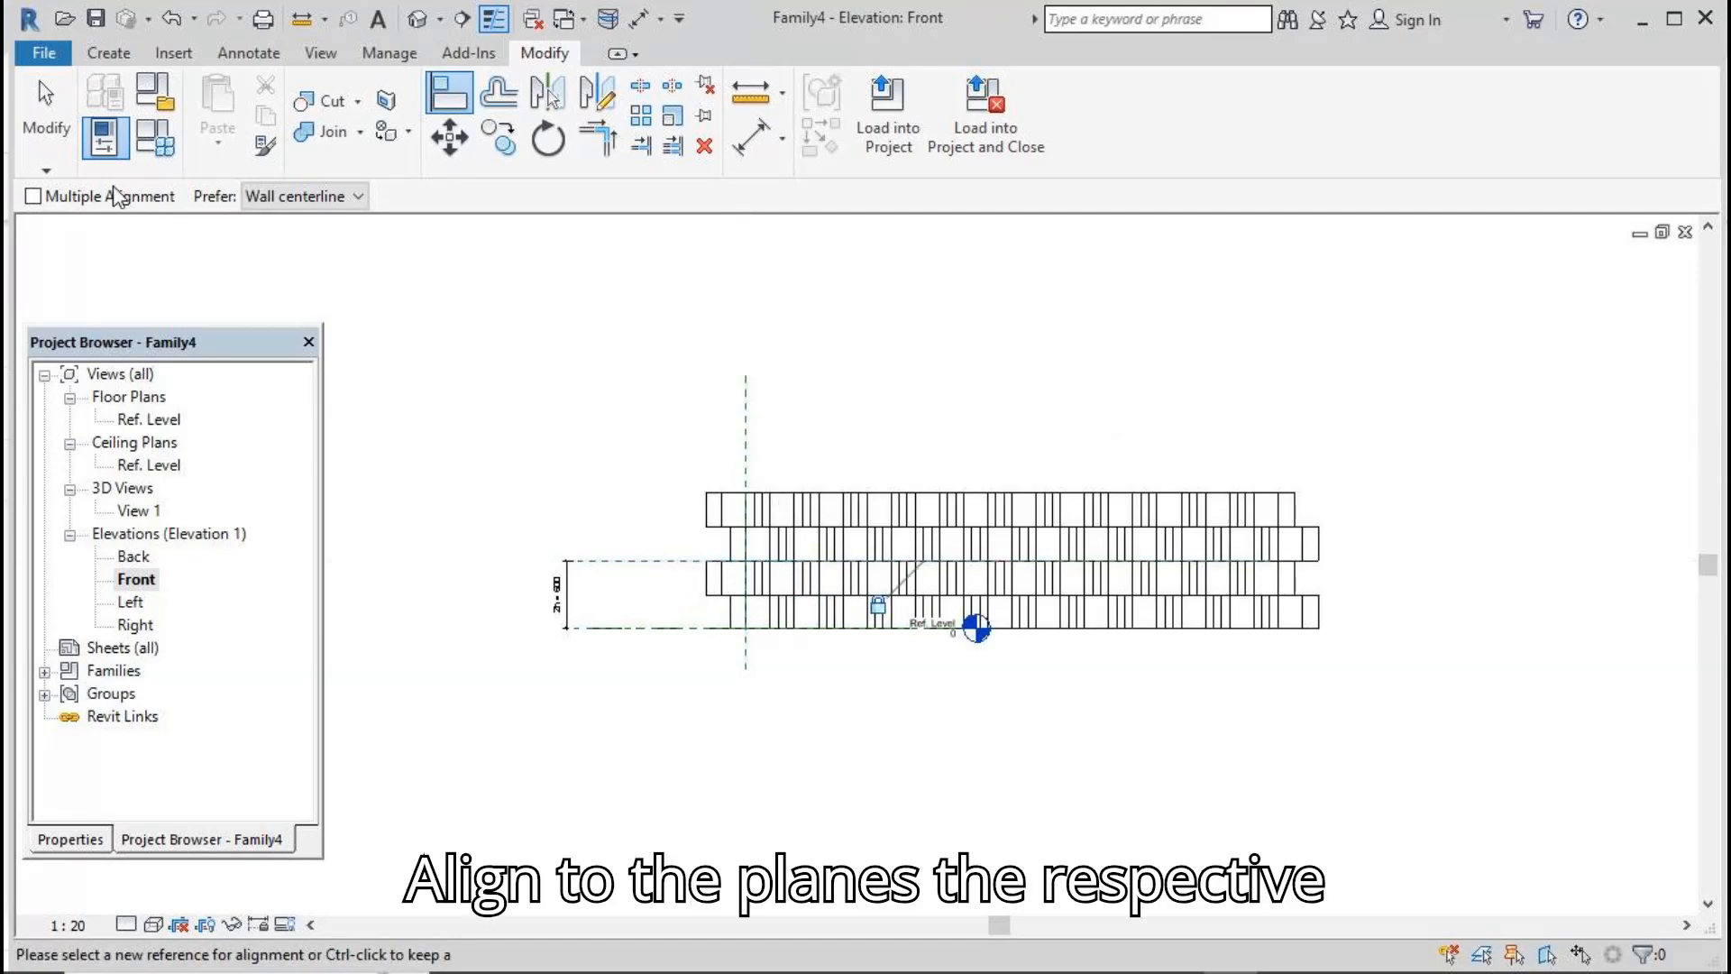
key("Escape")
Step: Label the vertical array's count with a new type-based family parameter named arr num y, finishing the alignment command first
left_click(706, 512)
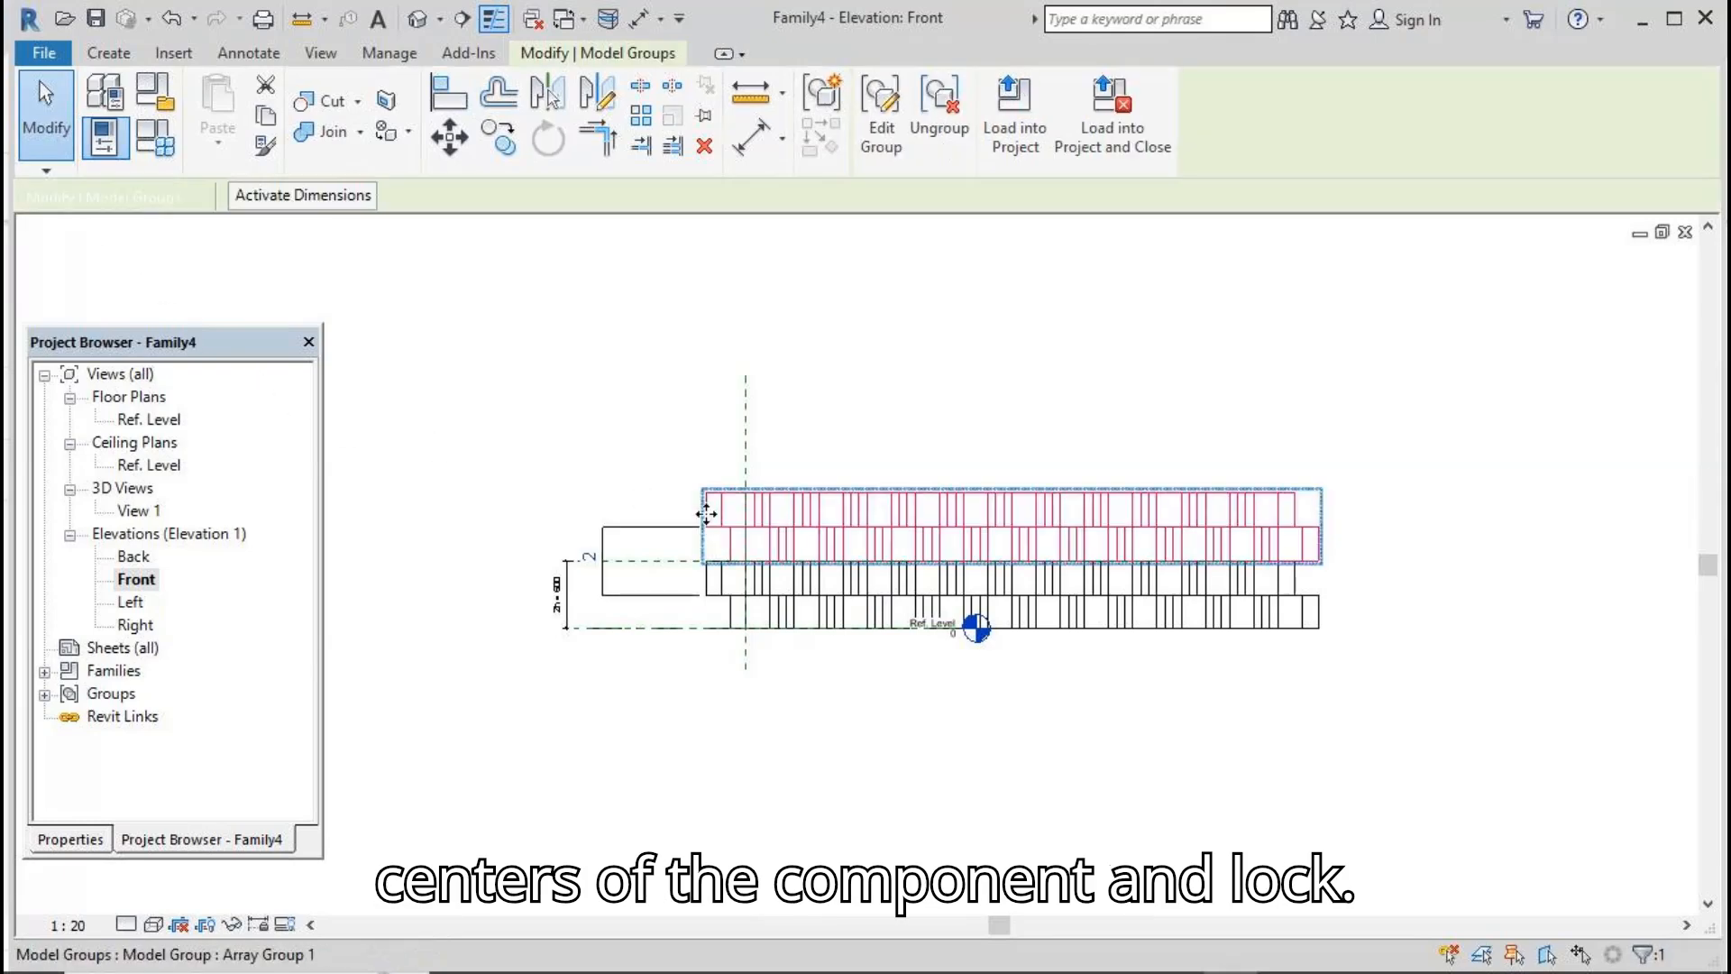
left_click(604, 578)
left_click(478, 196)
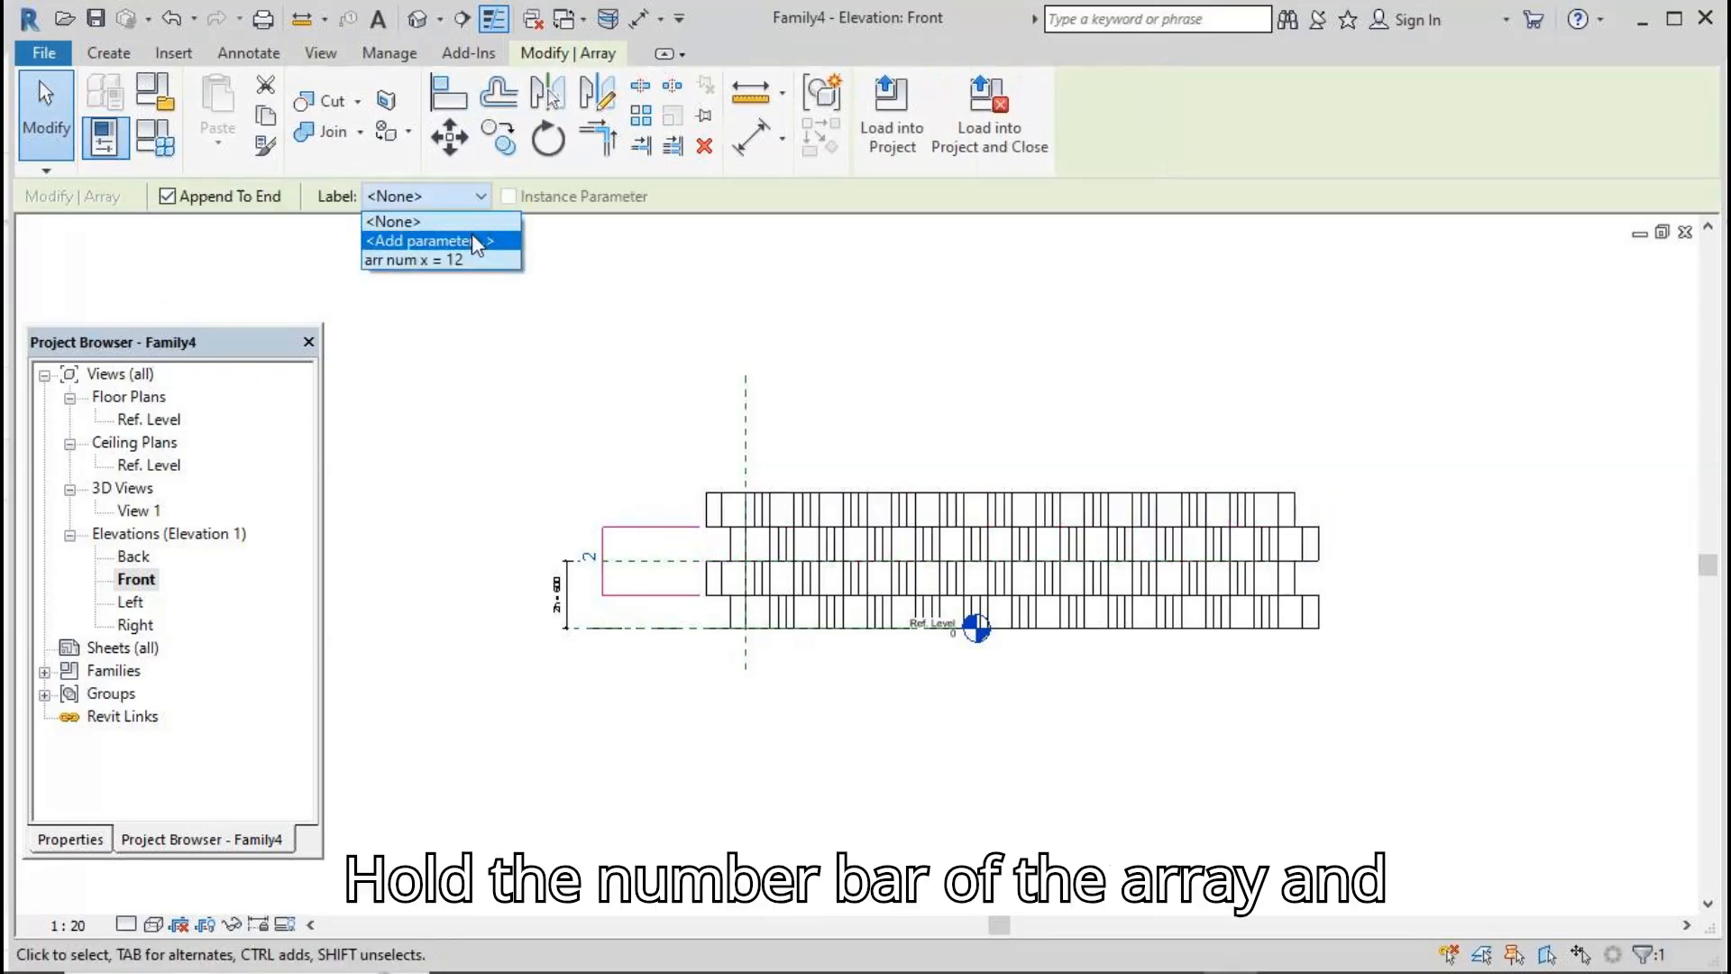
left_click(472, 235)
type("arr num y")
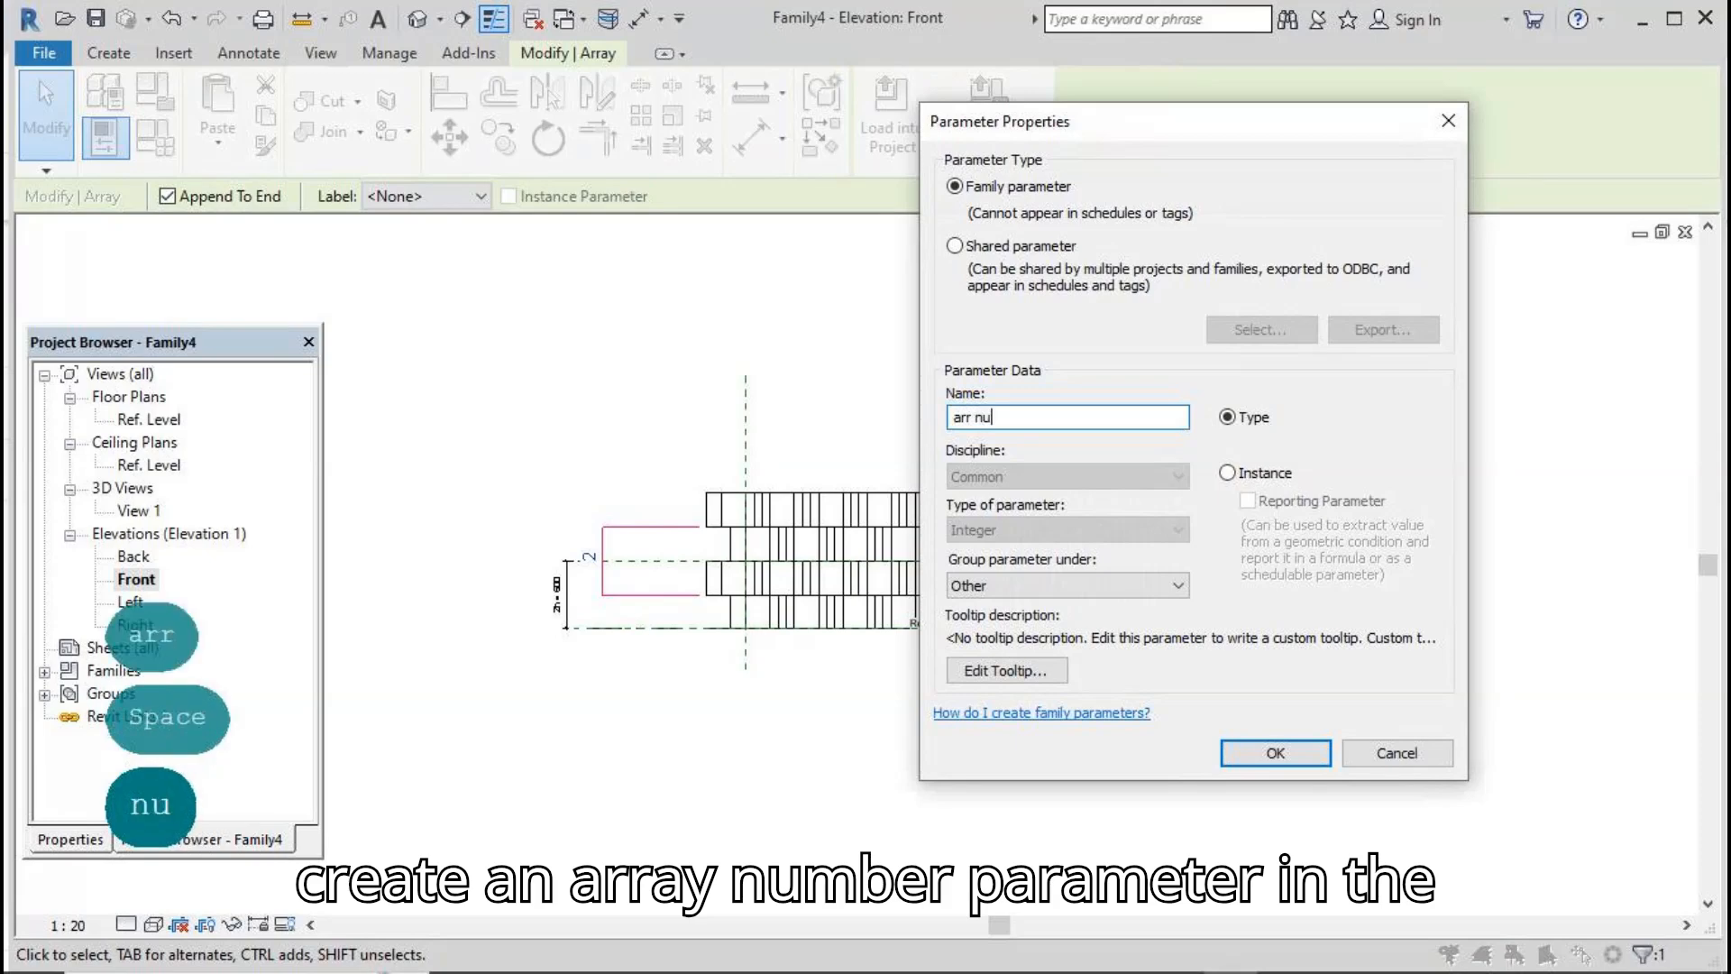
left_click(1246, 745)
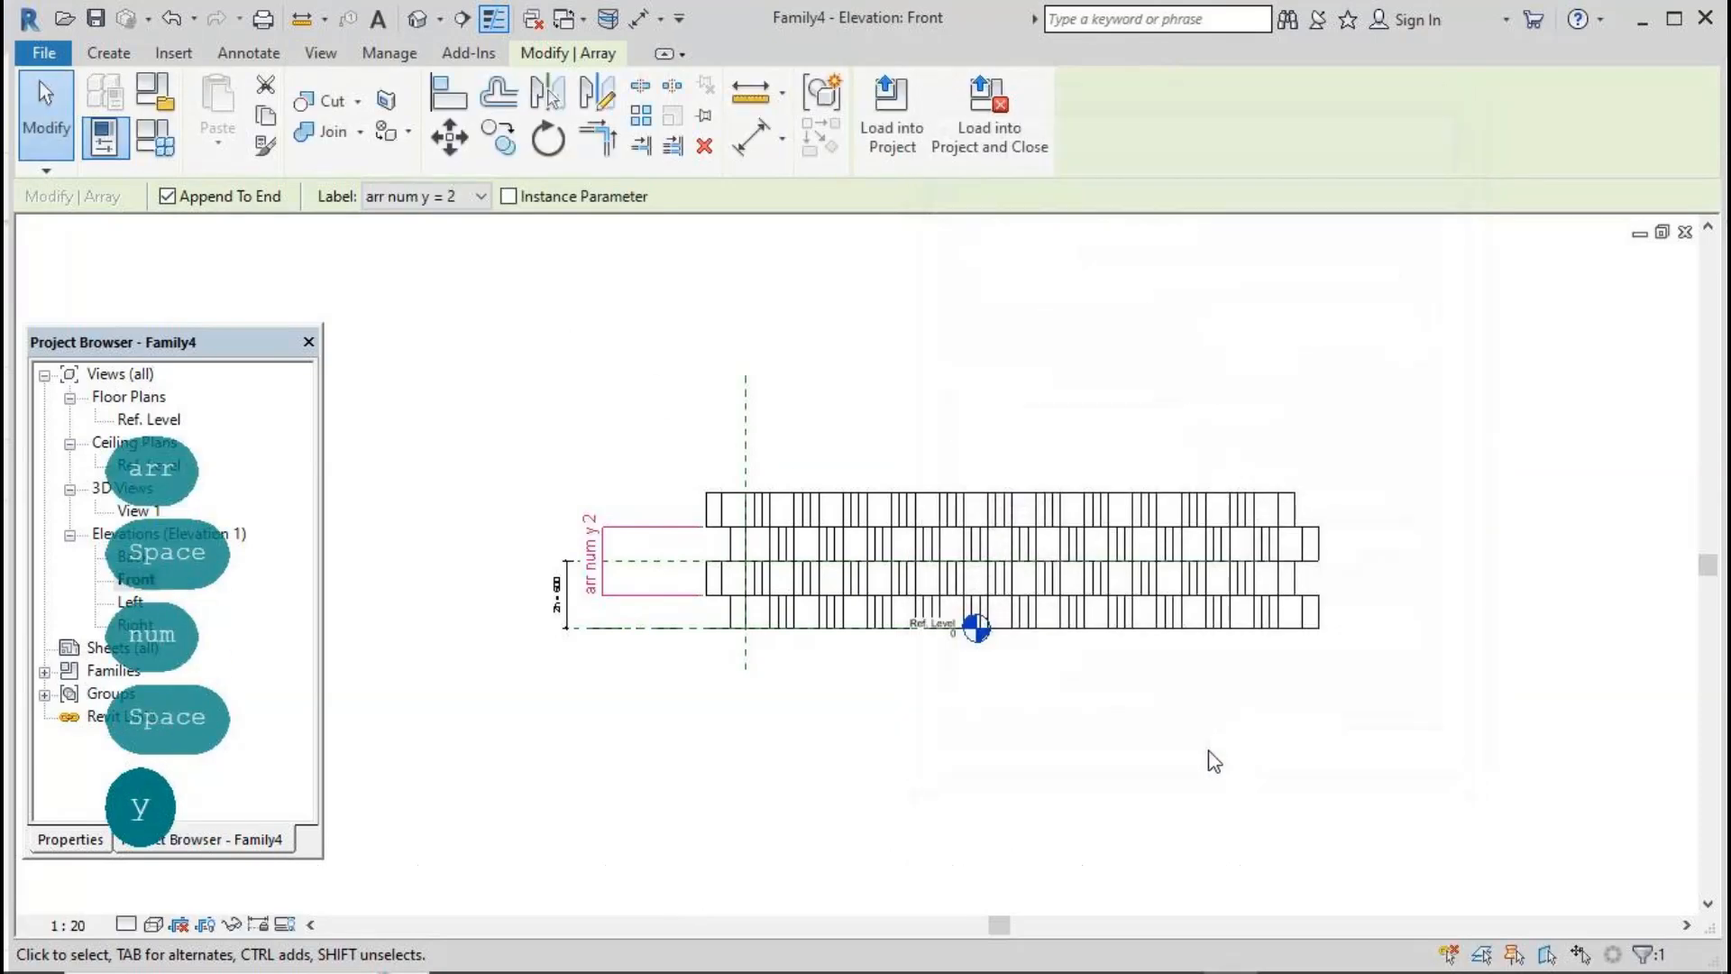
left_click(1098, 756)
Step: Open the default 3D view, change its visual style to show filled brick faces, and turn the wall toward its front
left_click(416, 18)
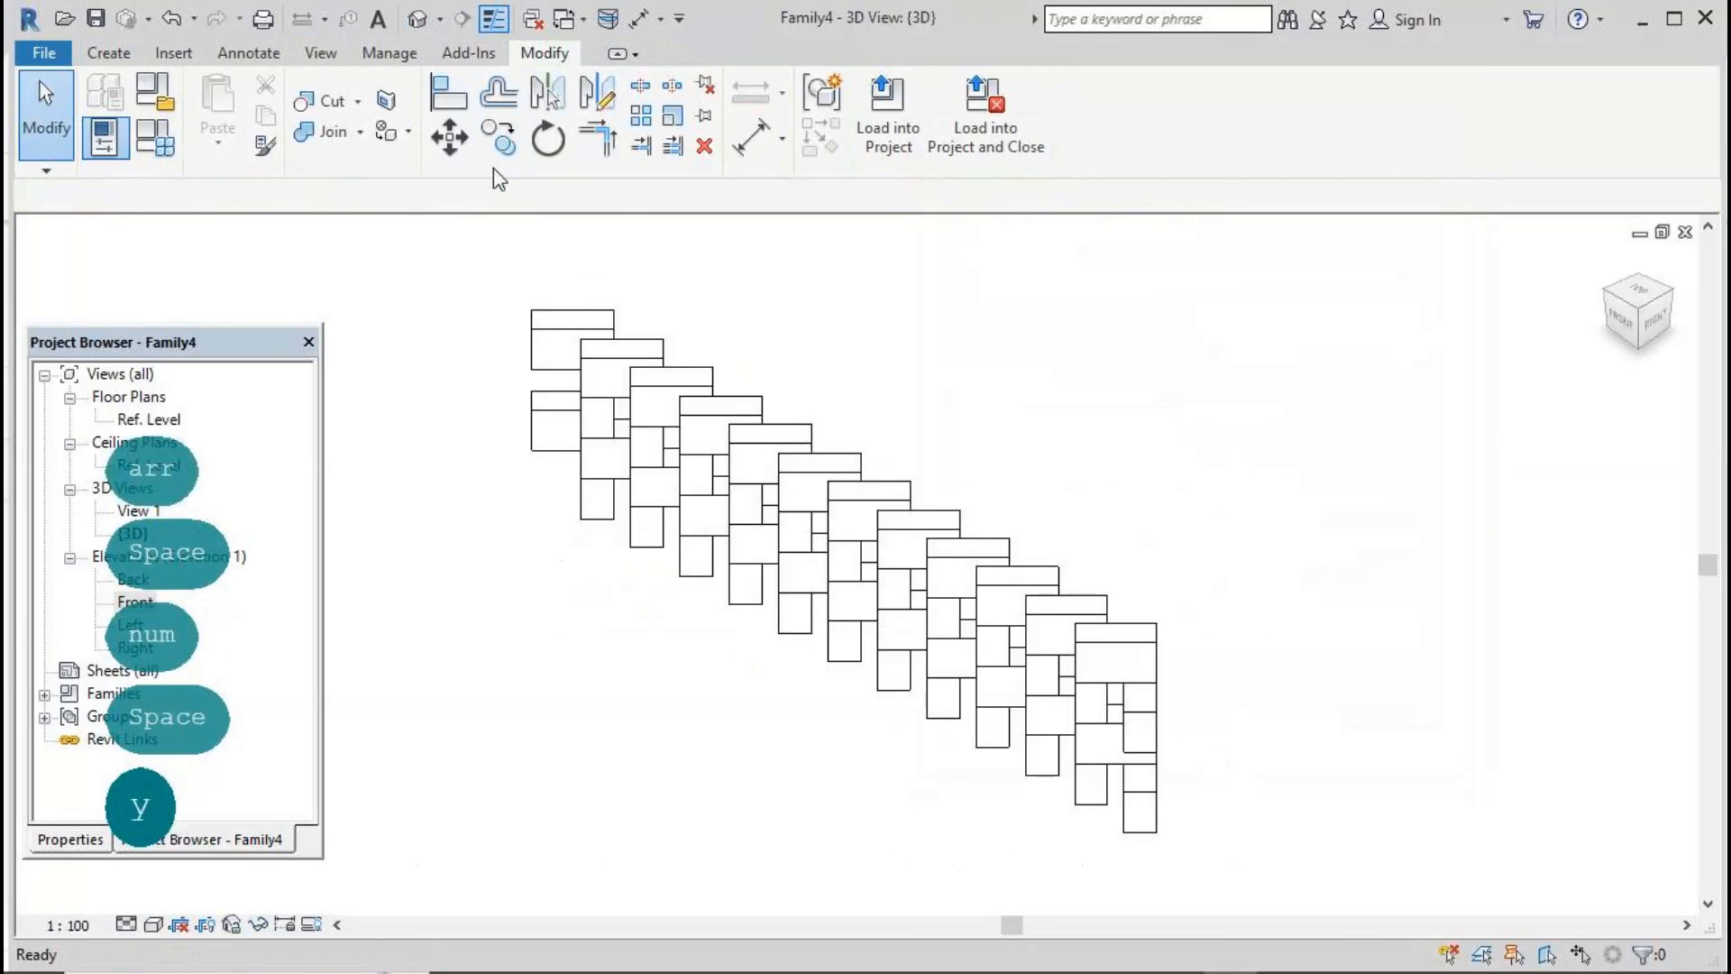
left_click(153, 924)
left_click(198, 814)
scroll(1116, 379, "down", 2)
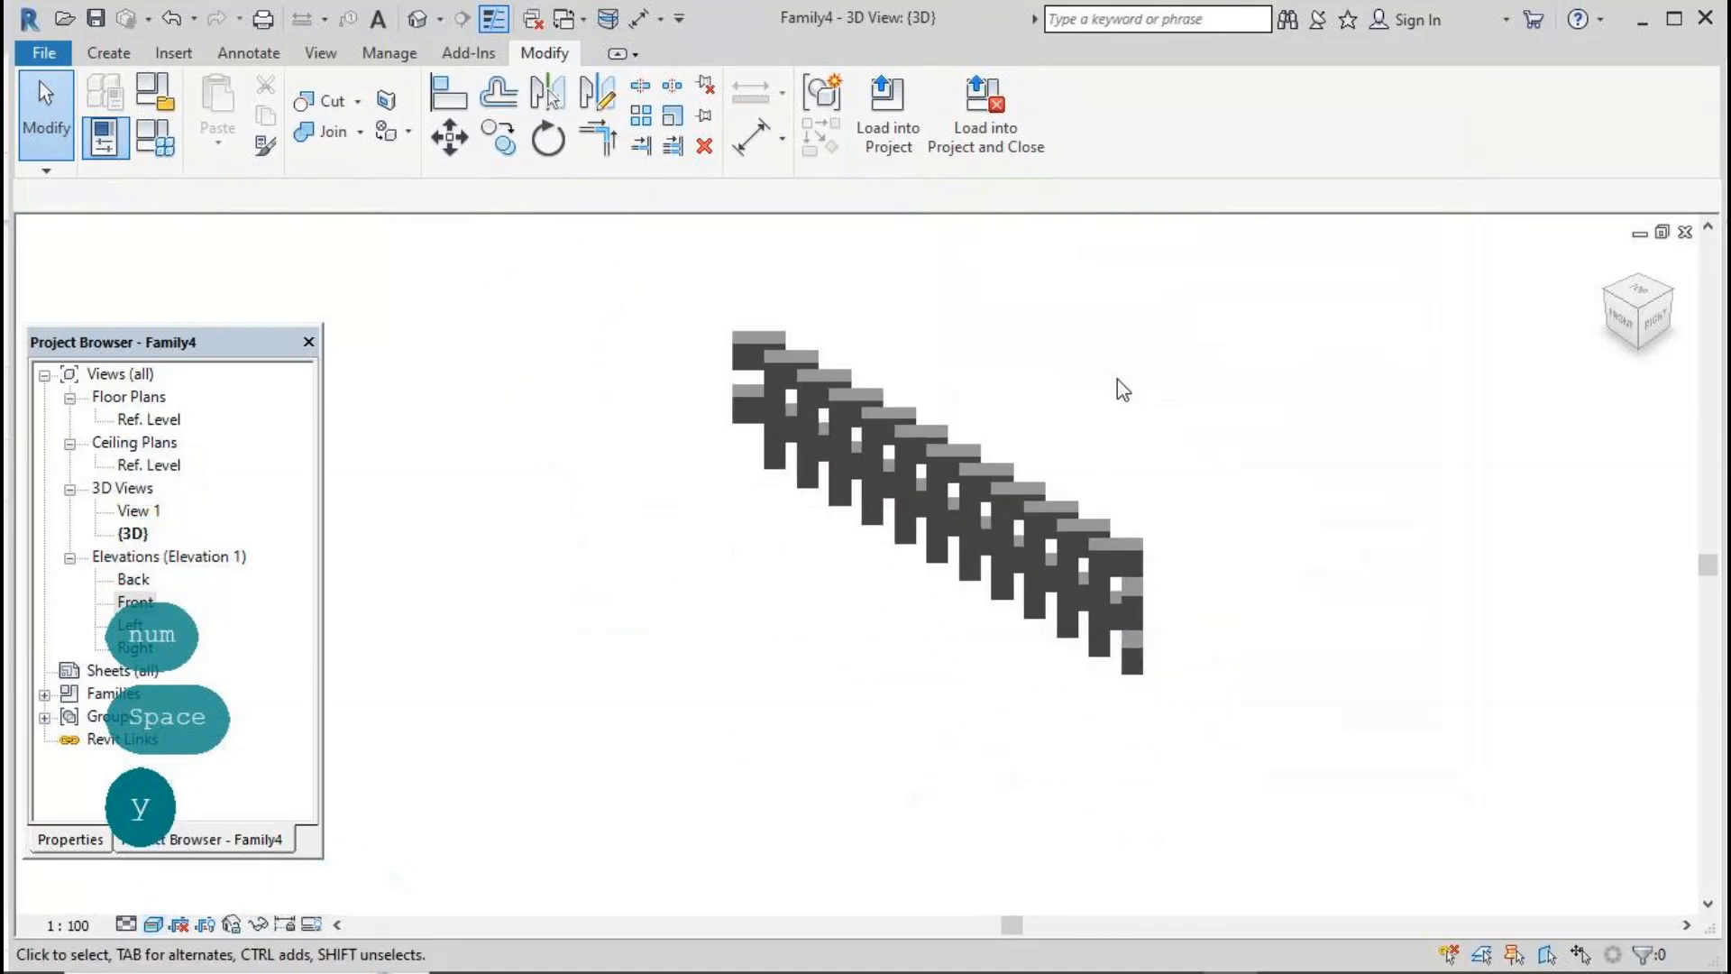
middle_click_drag(992, 728, 1226, 576, "shift")
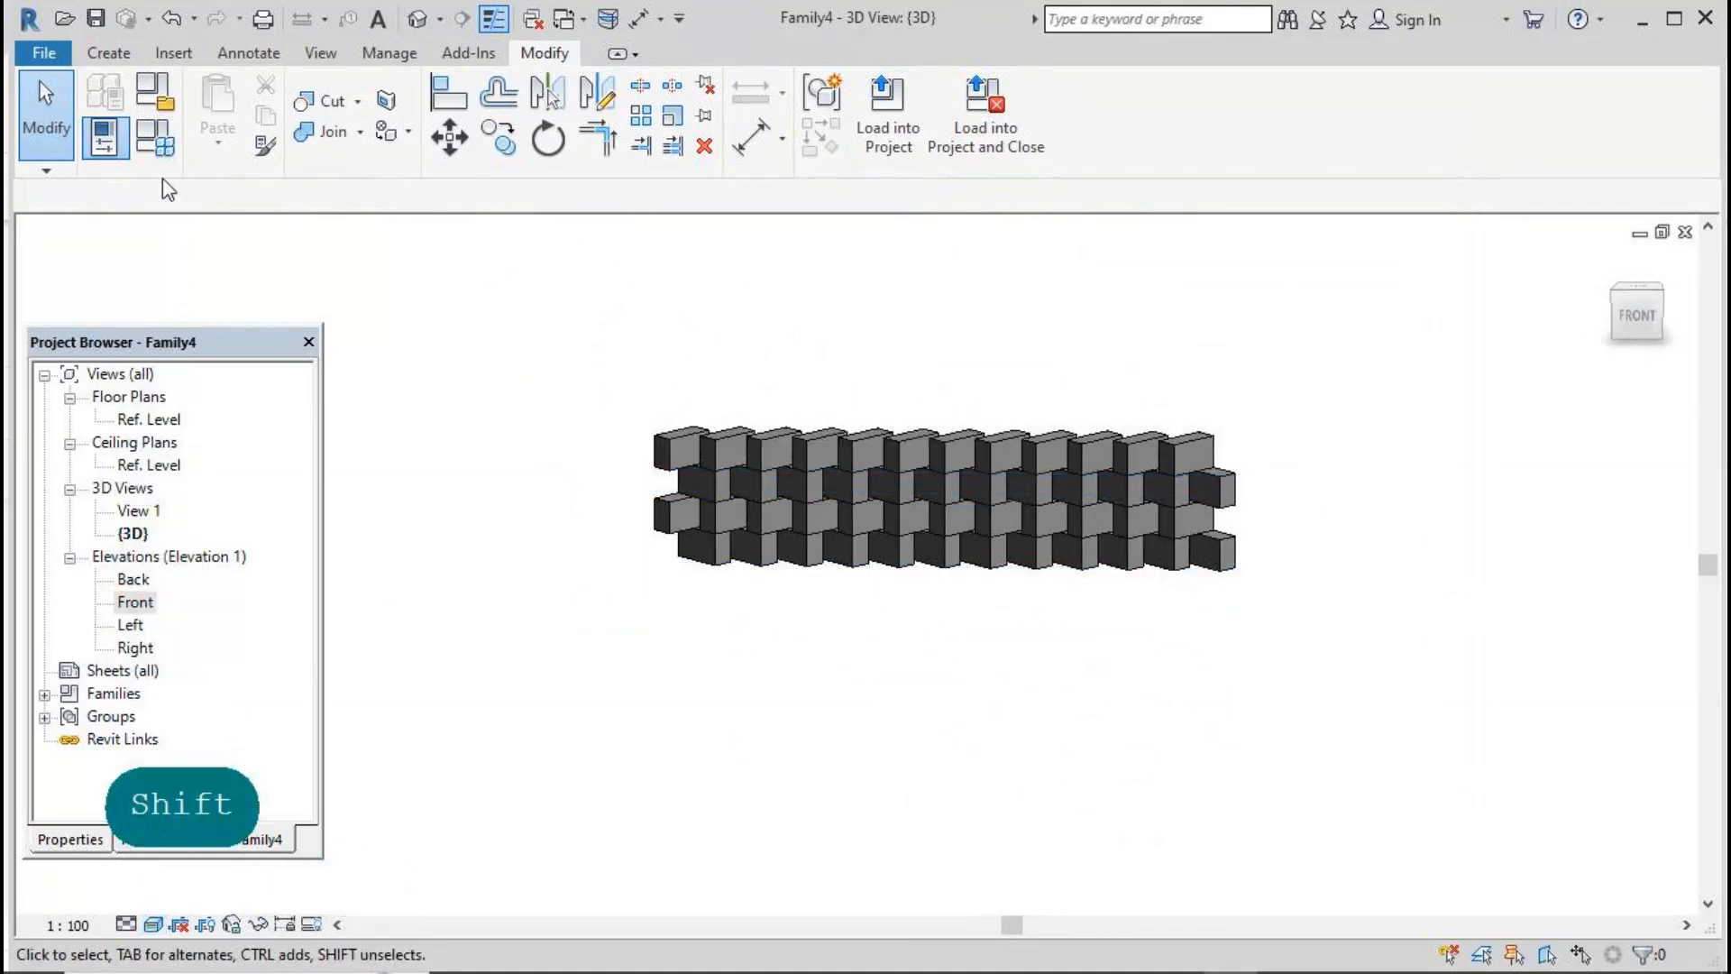
Step: In the family types, set arr num y to 9 and arr num x to 10, applying each change
left_click(155, 137)
left_click(288, 528)
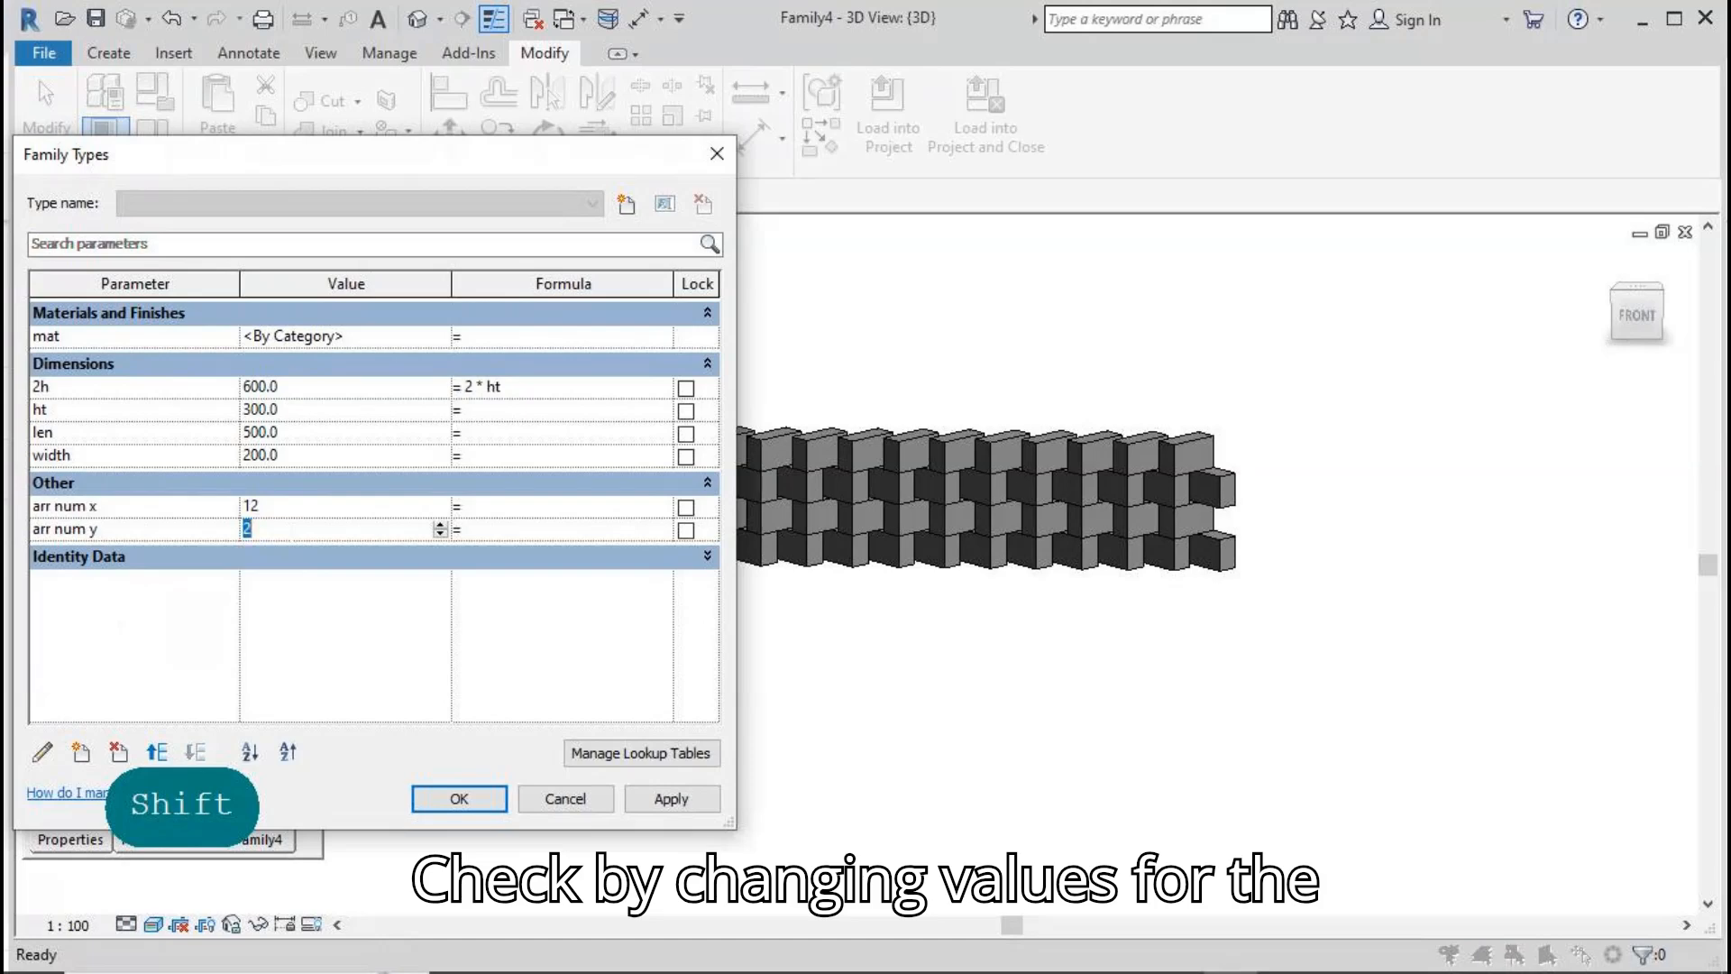
type("9")
left_click(670, 799)
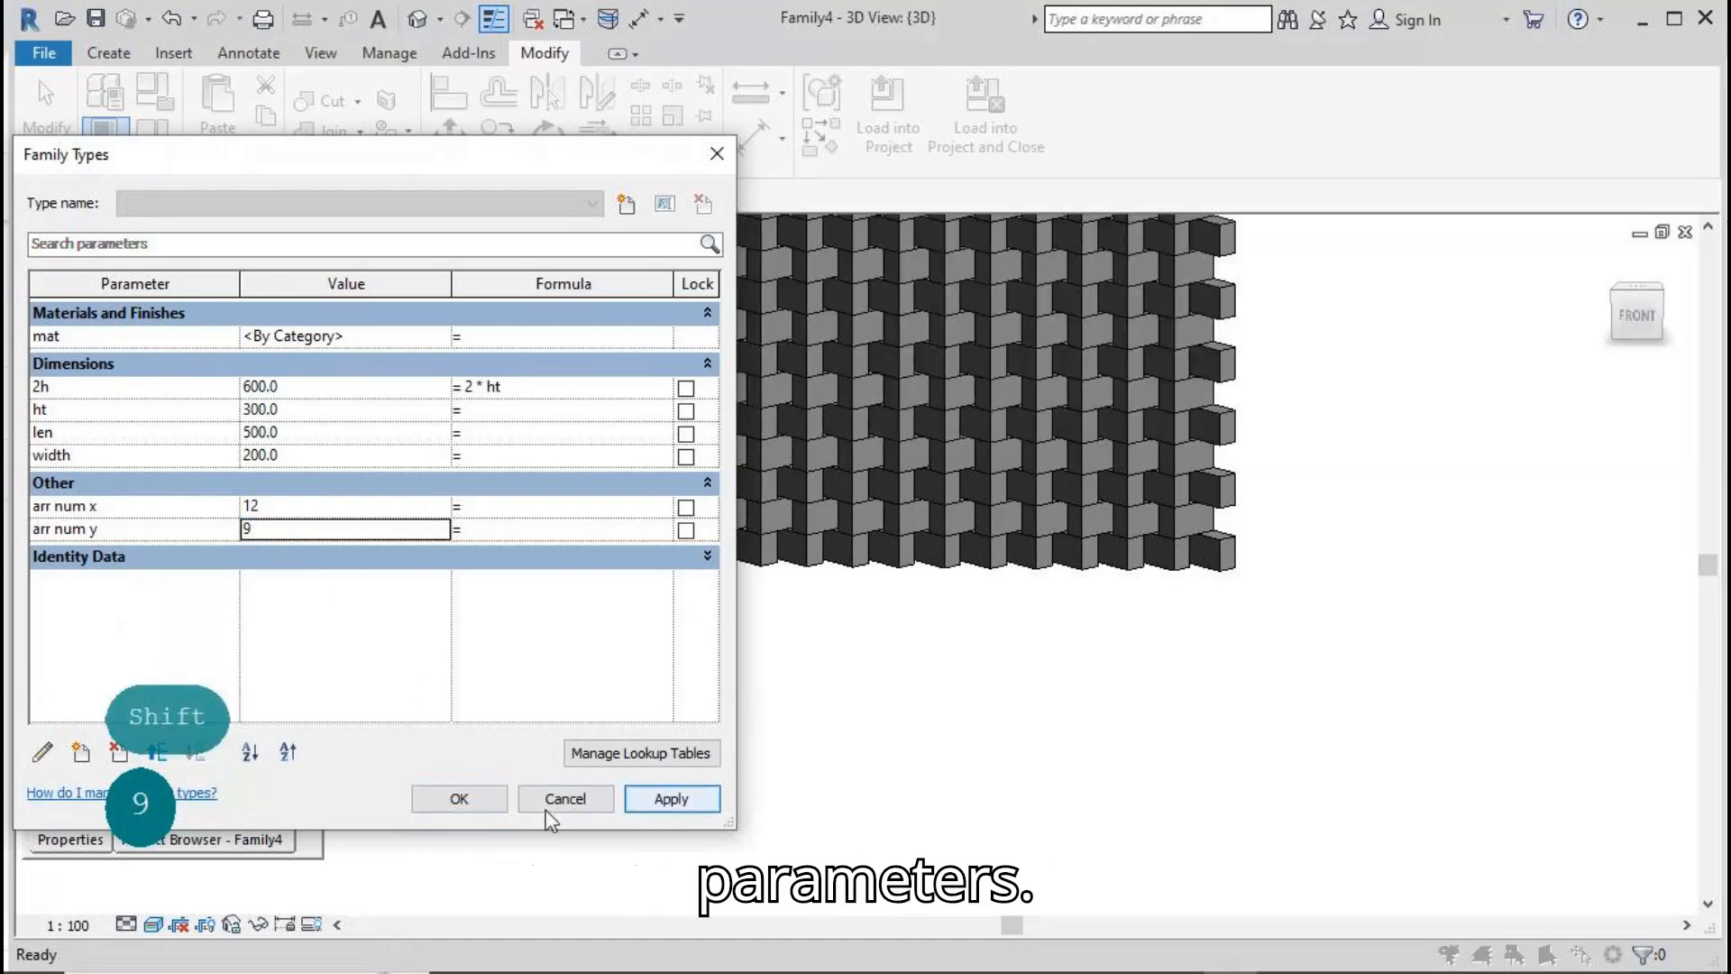
left_click(290, 505)
type("10")
left_click(637, 786)
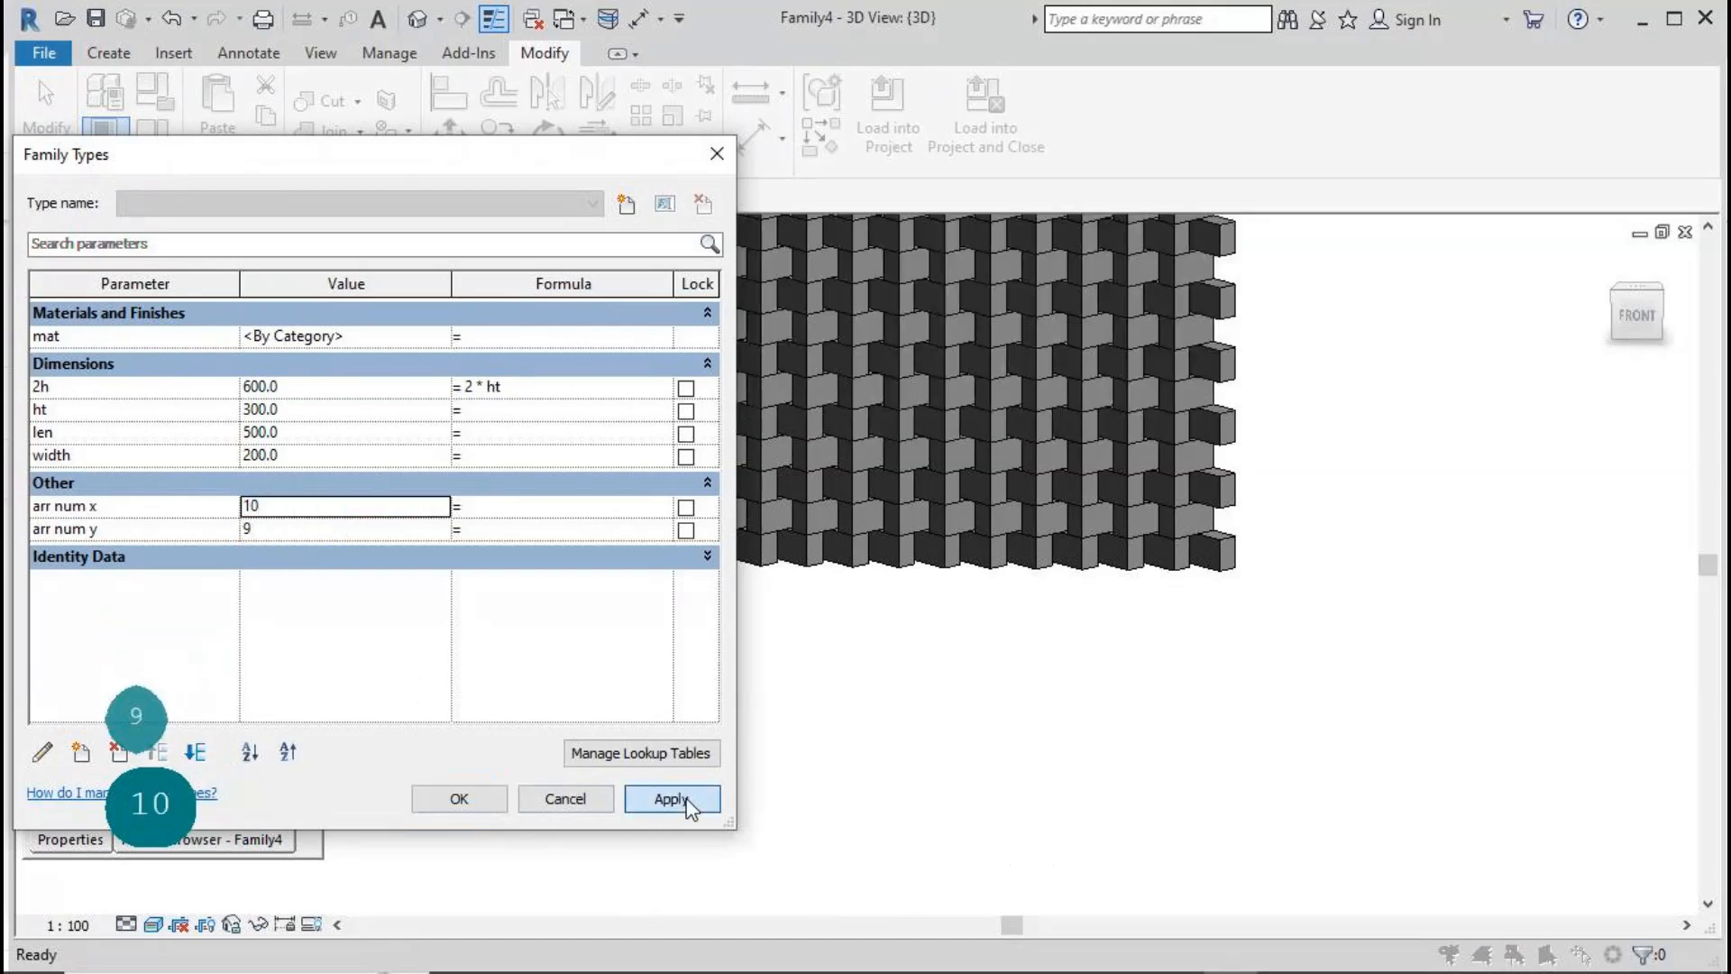
Step: Set the len parameter to 1000, apply it, and accept the family types
left_click(310, 434)
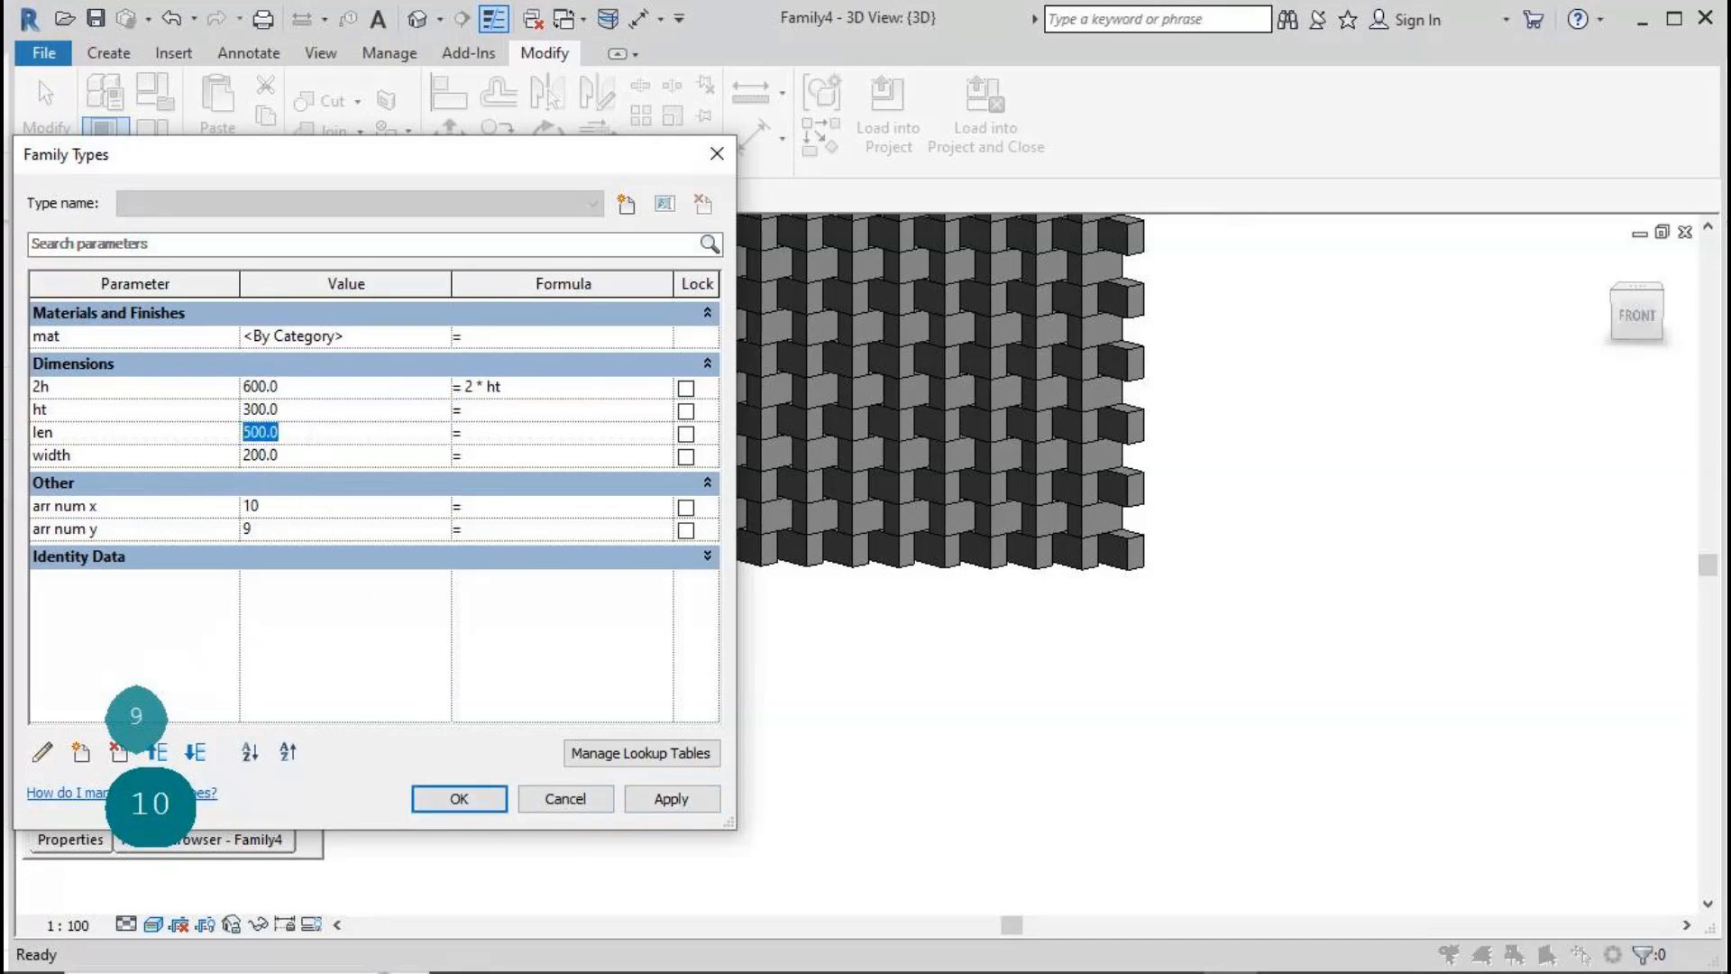
type("1000")
left_click(651, 802)
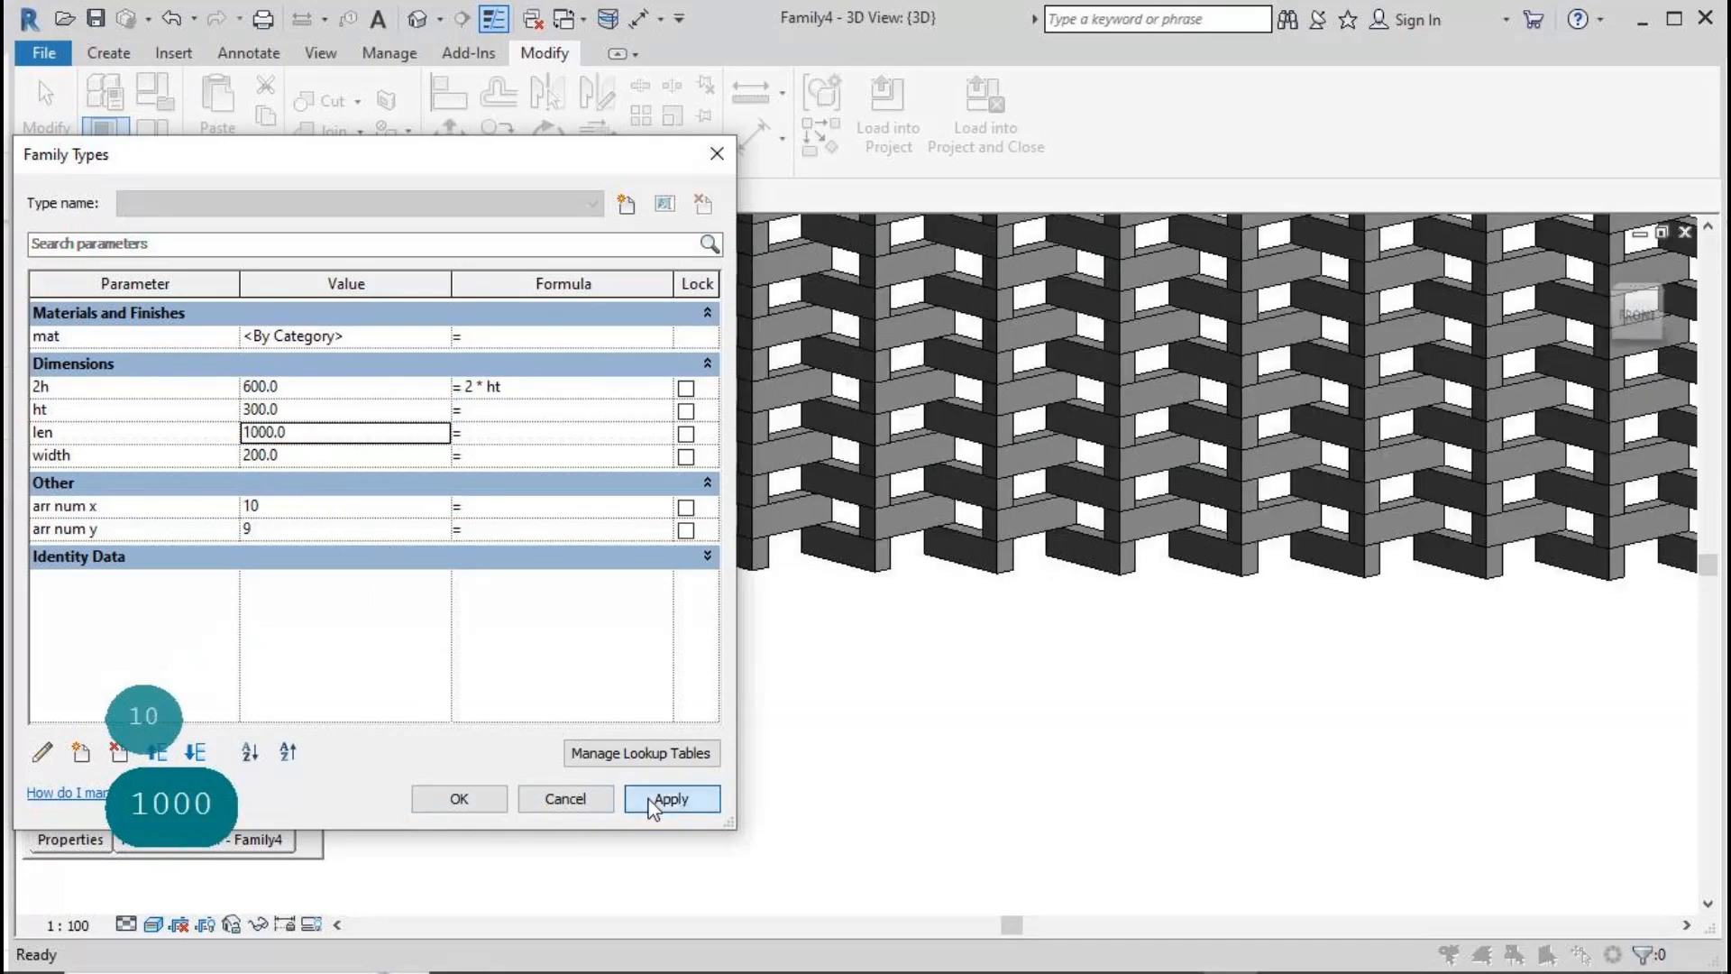
left_click(480, 805)
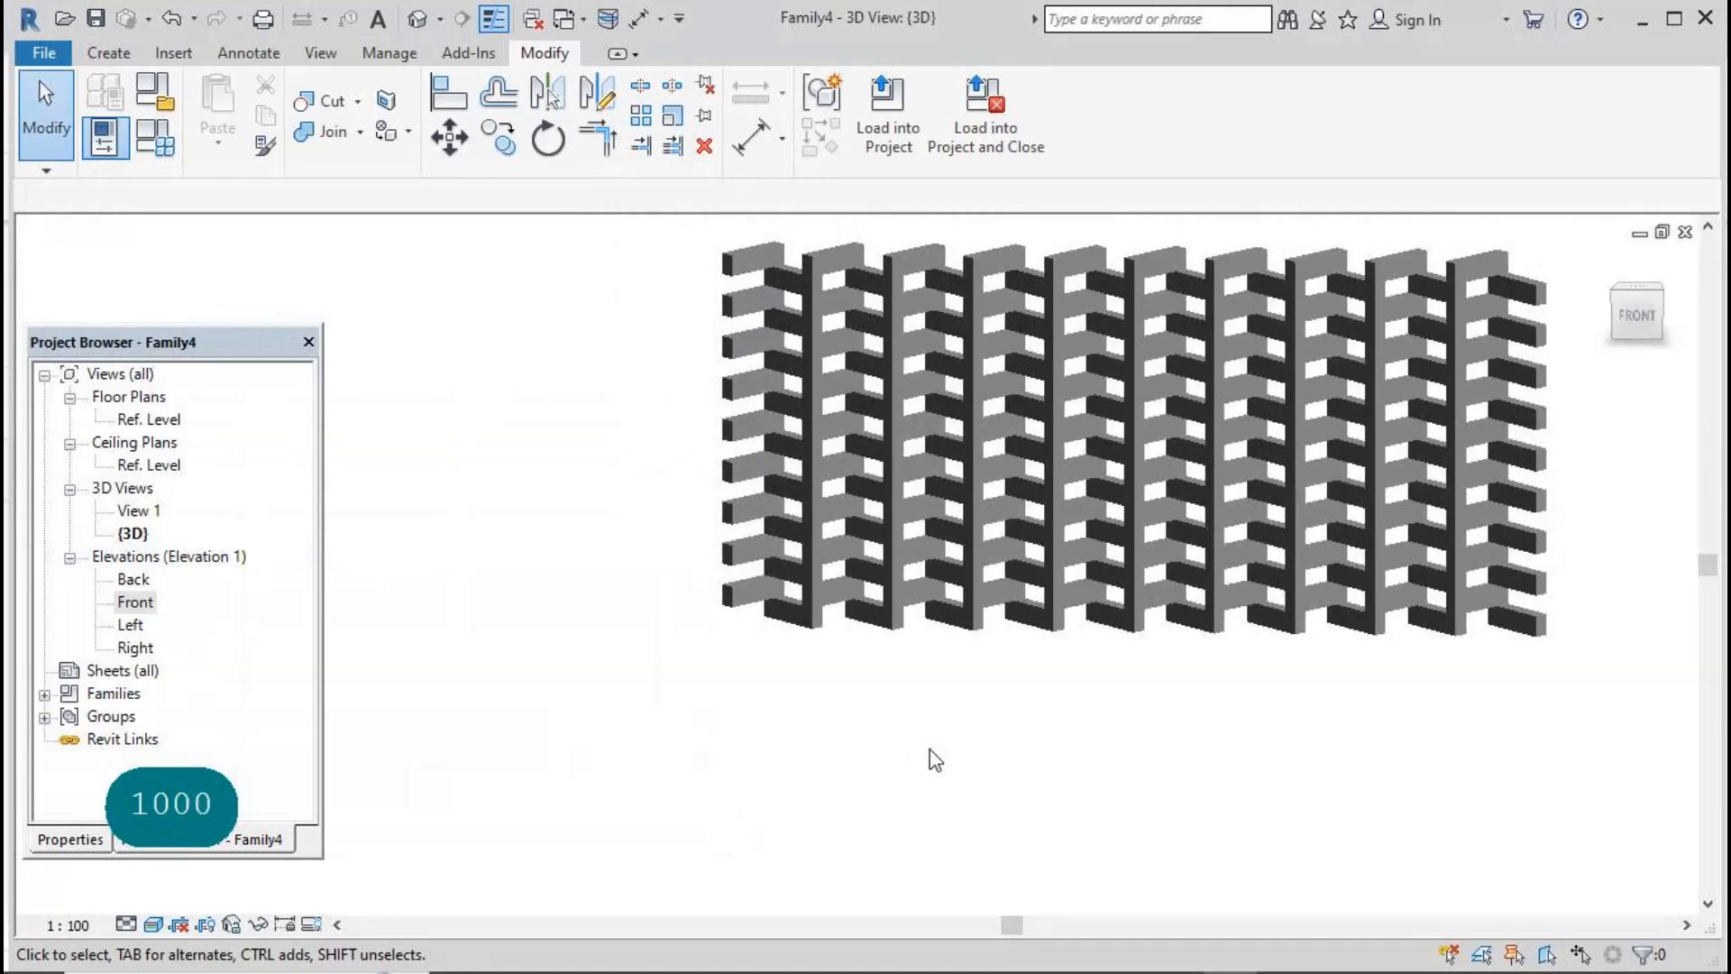
Step: Try a value of 444 for the family's width parameter, then set the width to 300 and apply it
left_click(155, 90)
left_click(290, 458)
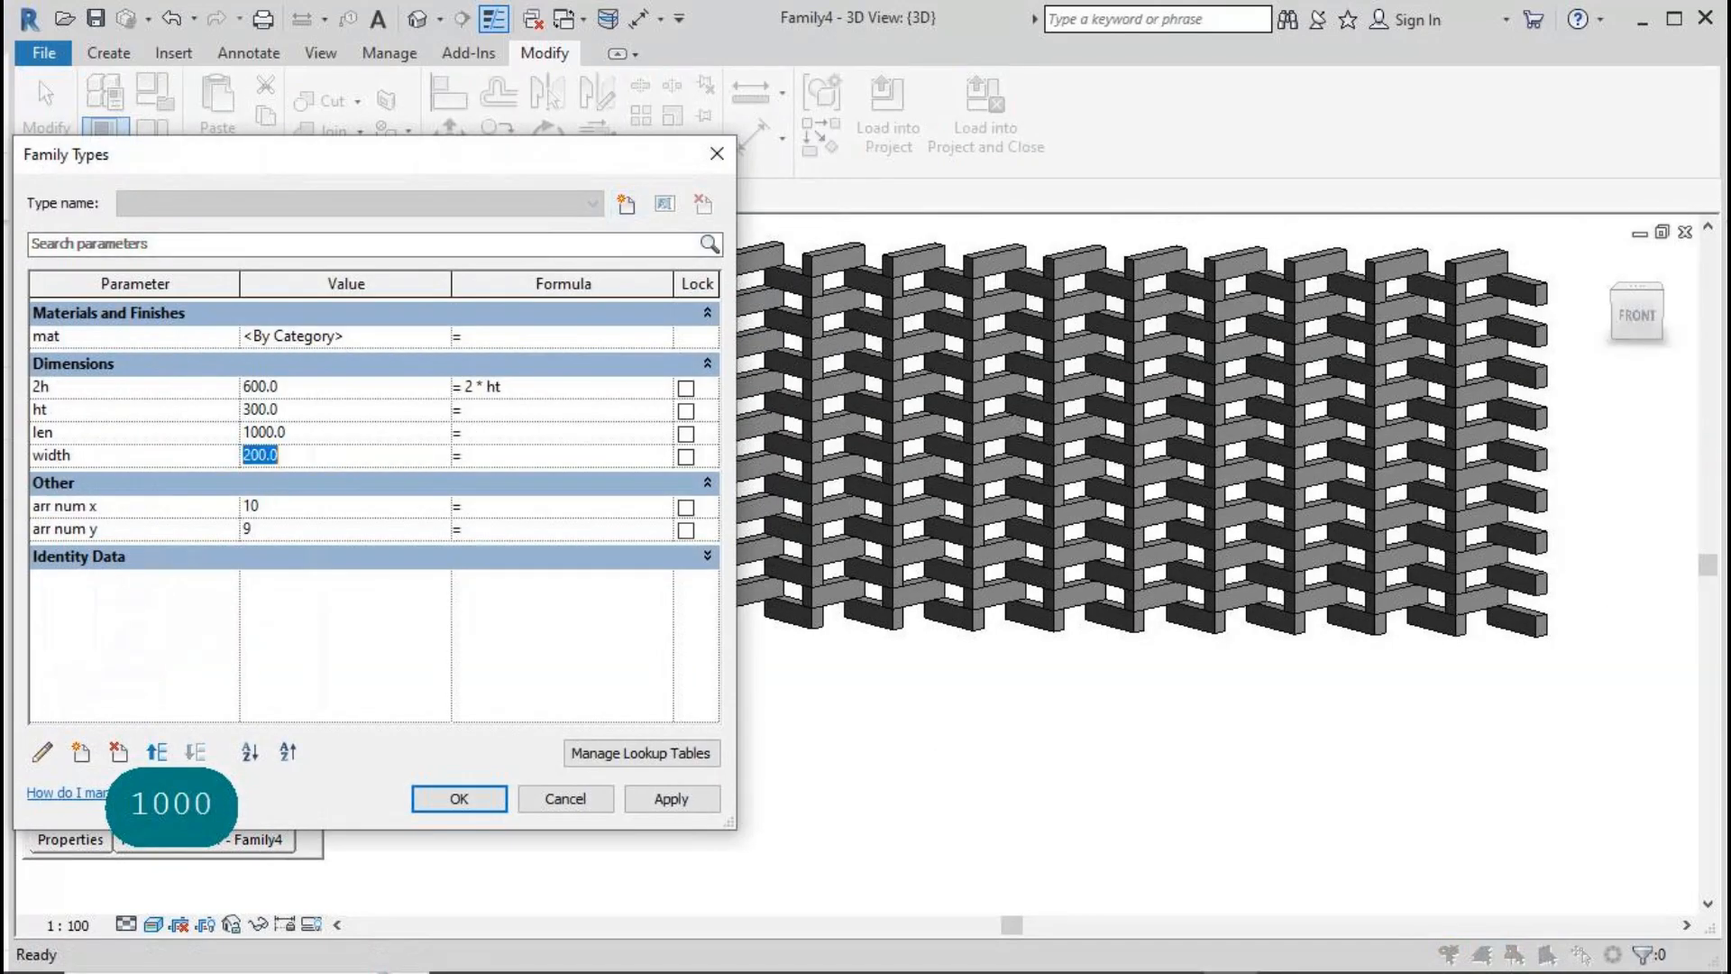
type("444")
left_click(665, 802)
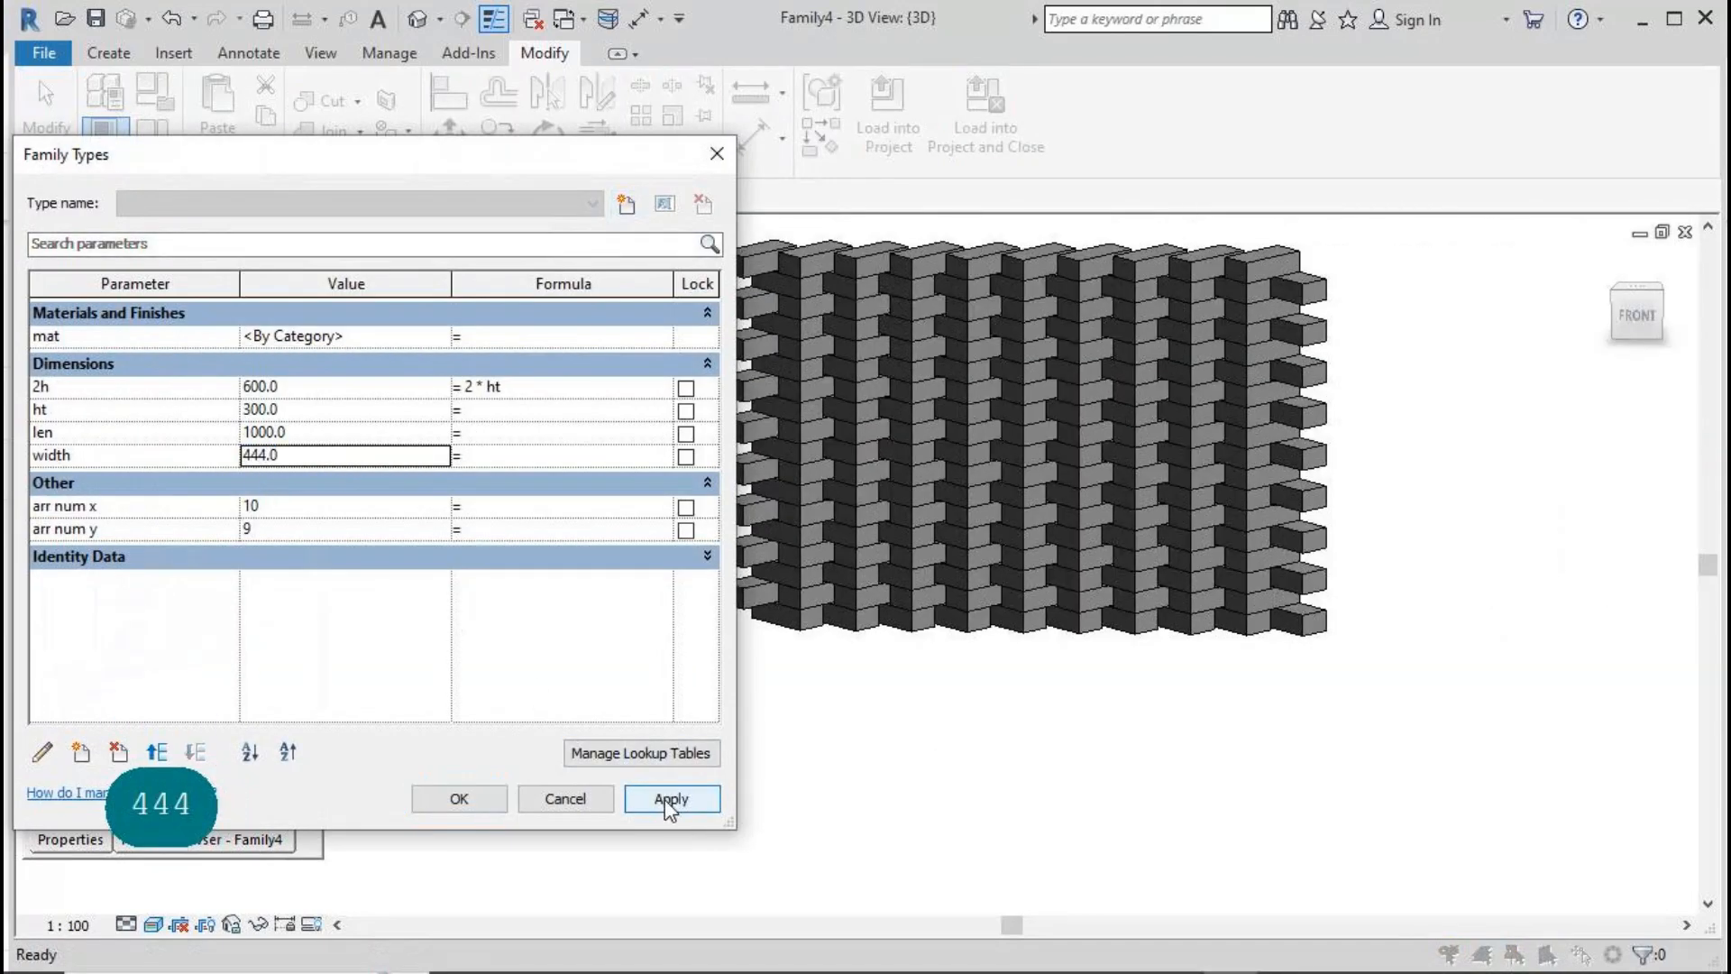
left_click(312, 456)
type("300")
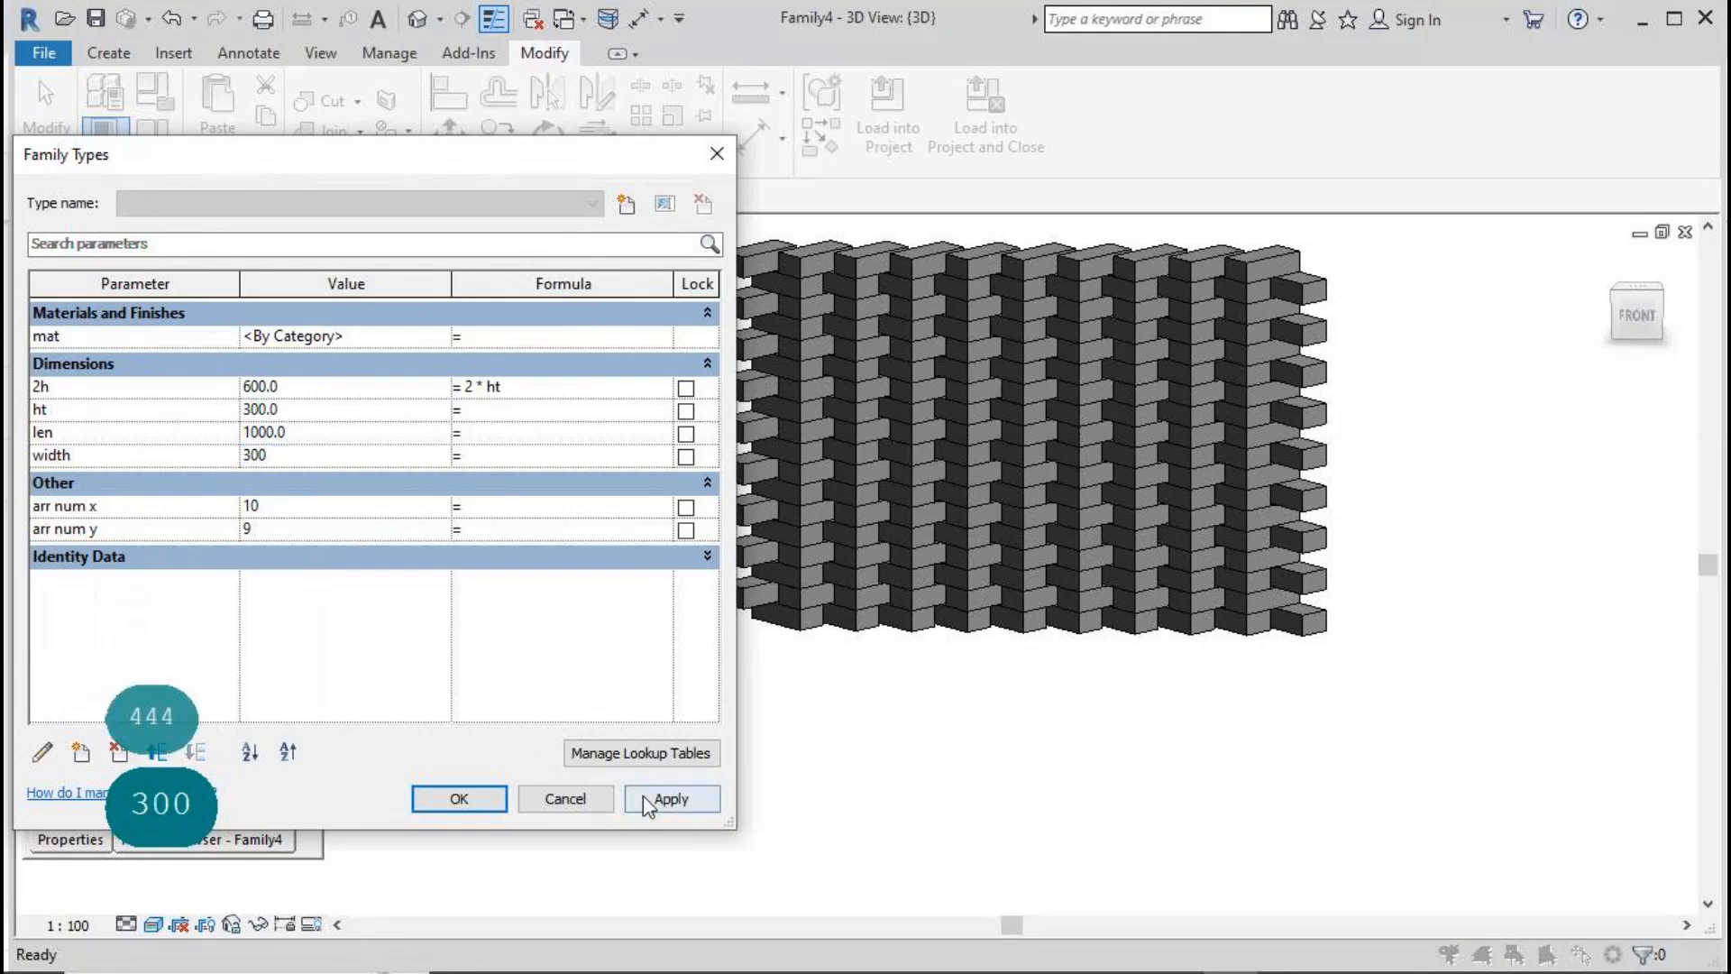
left_click(645, 800)
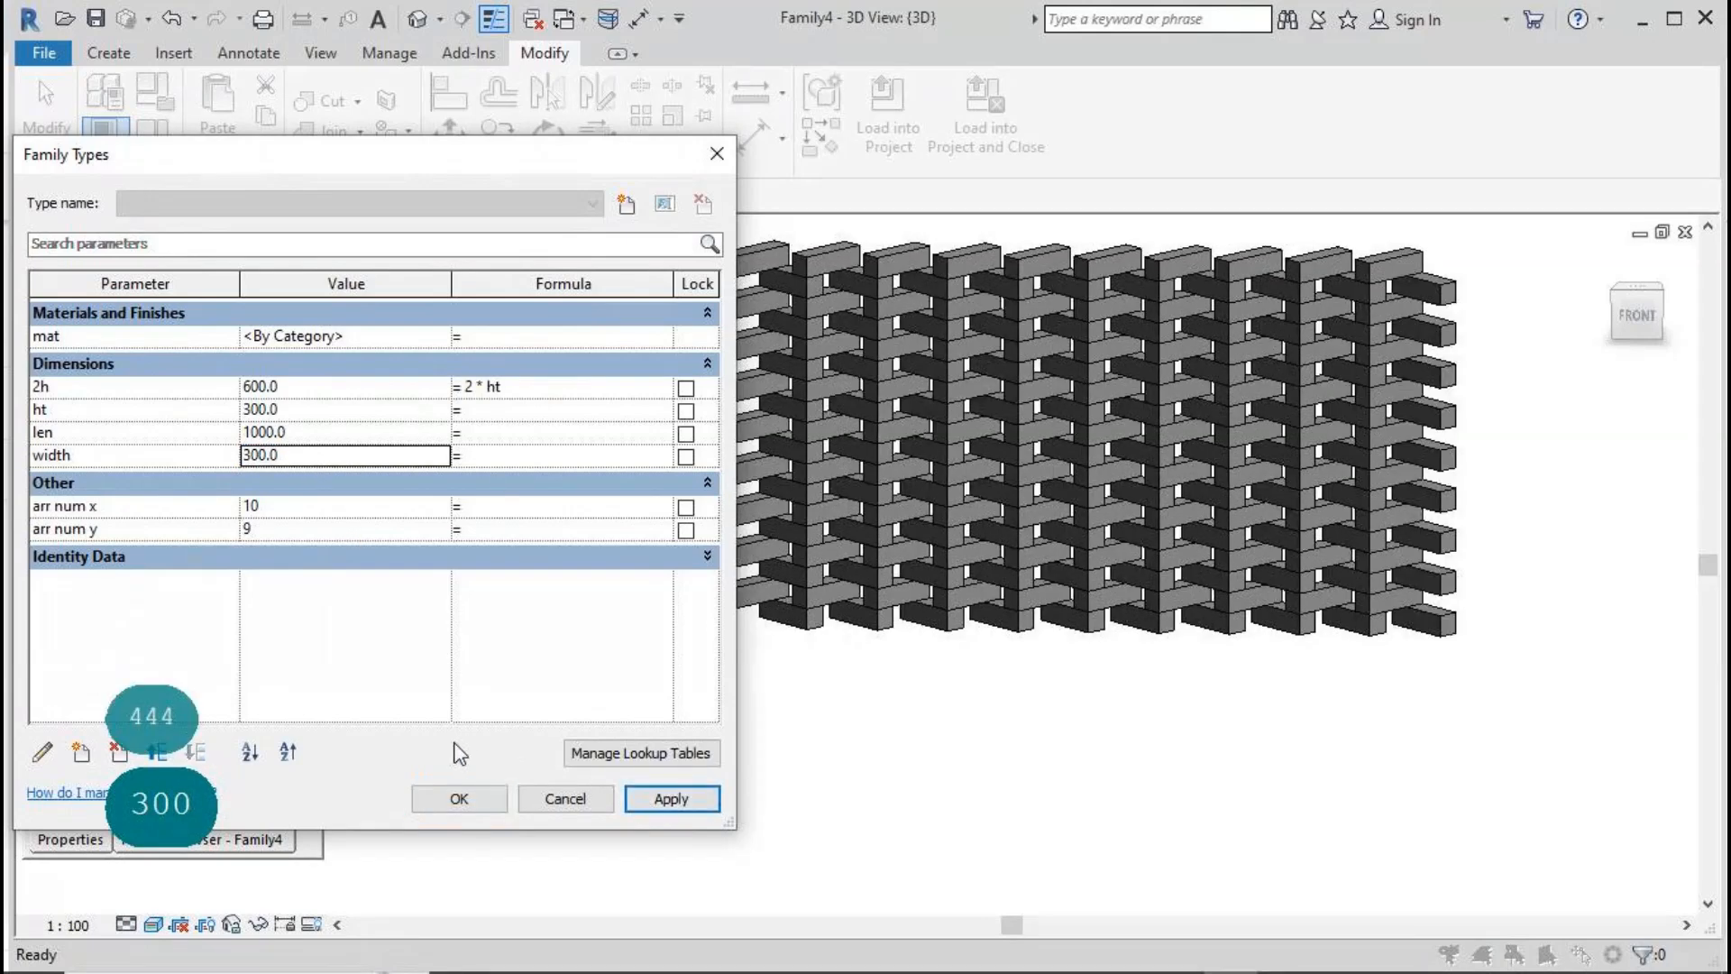
Step: Set the ht parameter to 500 and accept the family types to update the whole wall
left_click(305, 410)
type("500")
left_click(671, 800)
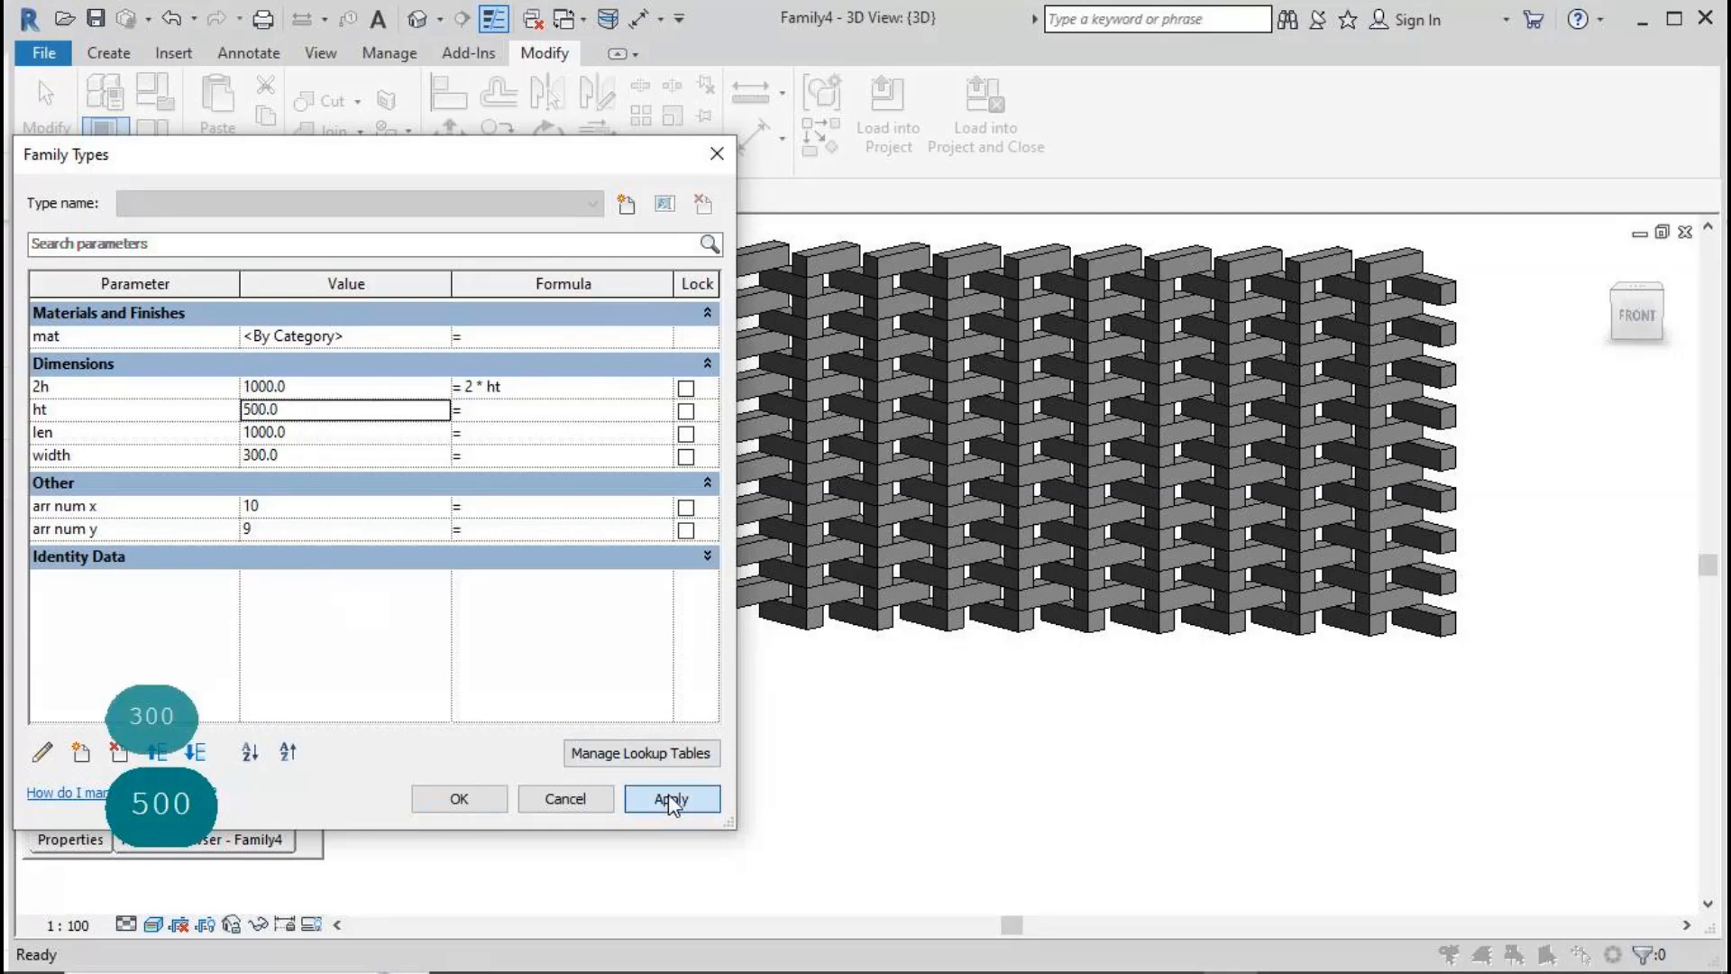
left_click(464, 800)
scroll(946, 816, "down", 2)
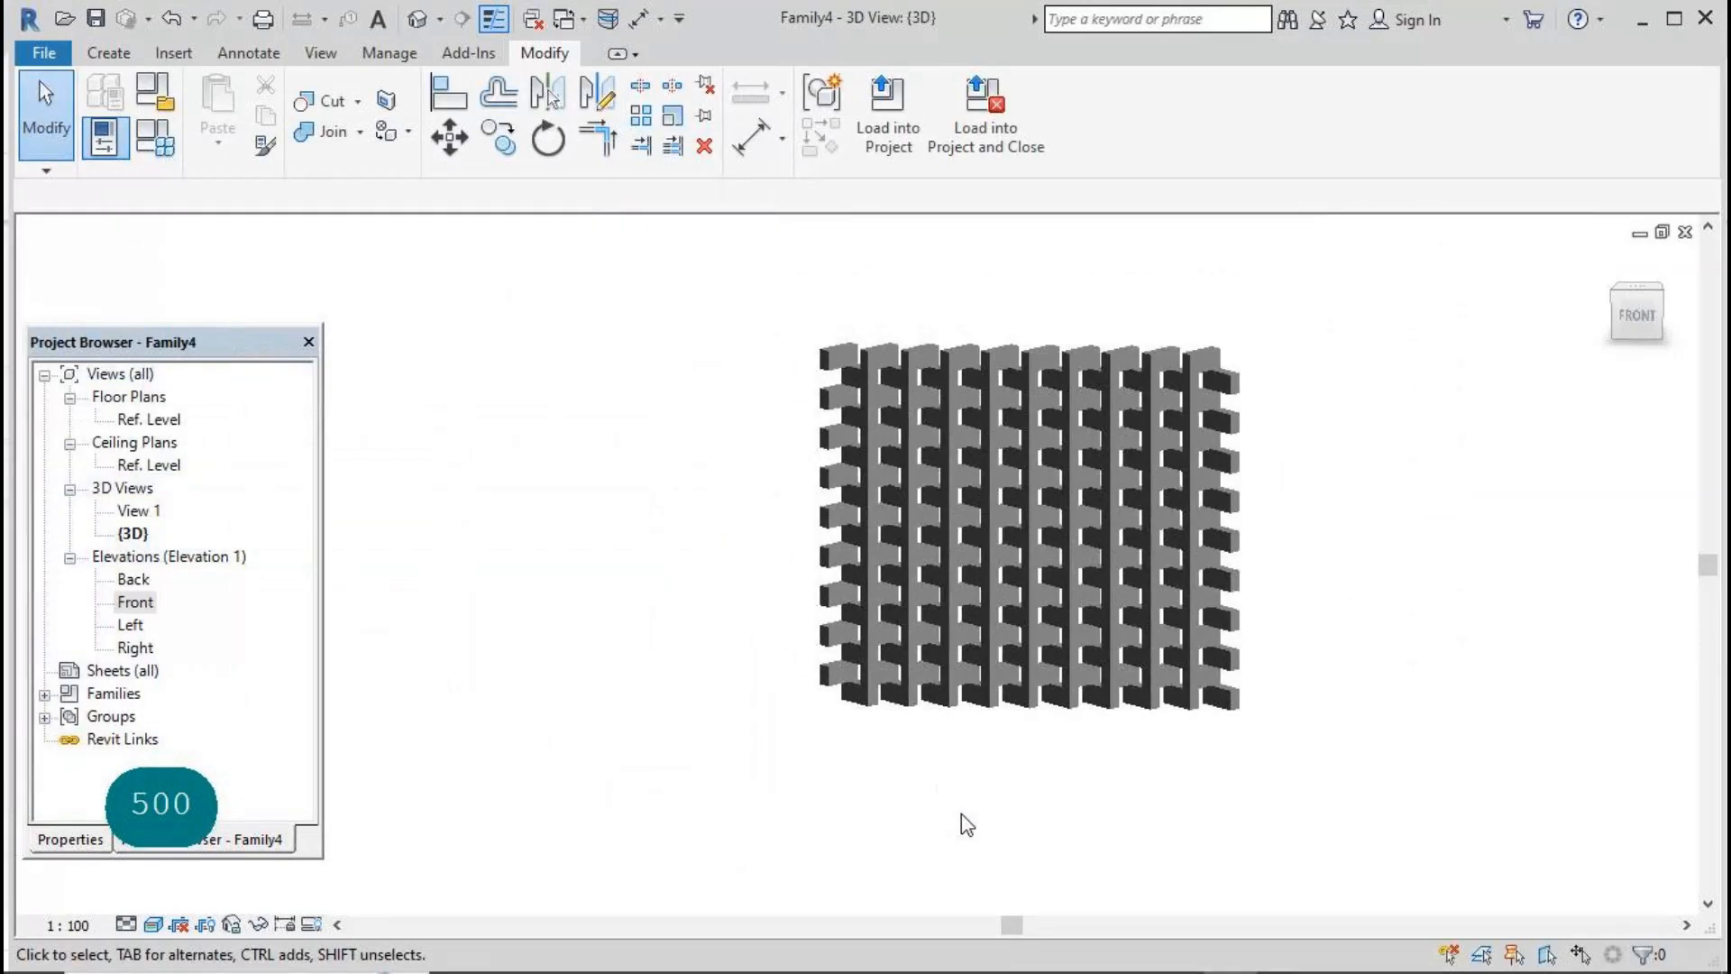
Step: Assign the Default material to the mat parameter, changing its generic appearance color to a slightly lightened version of the basic light green
left_click(155, 137)
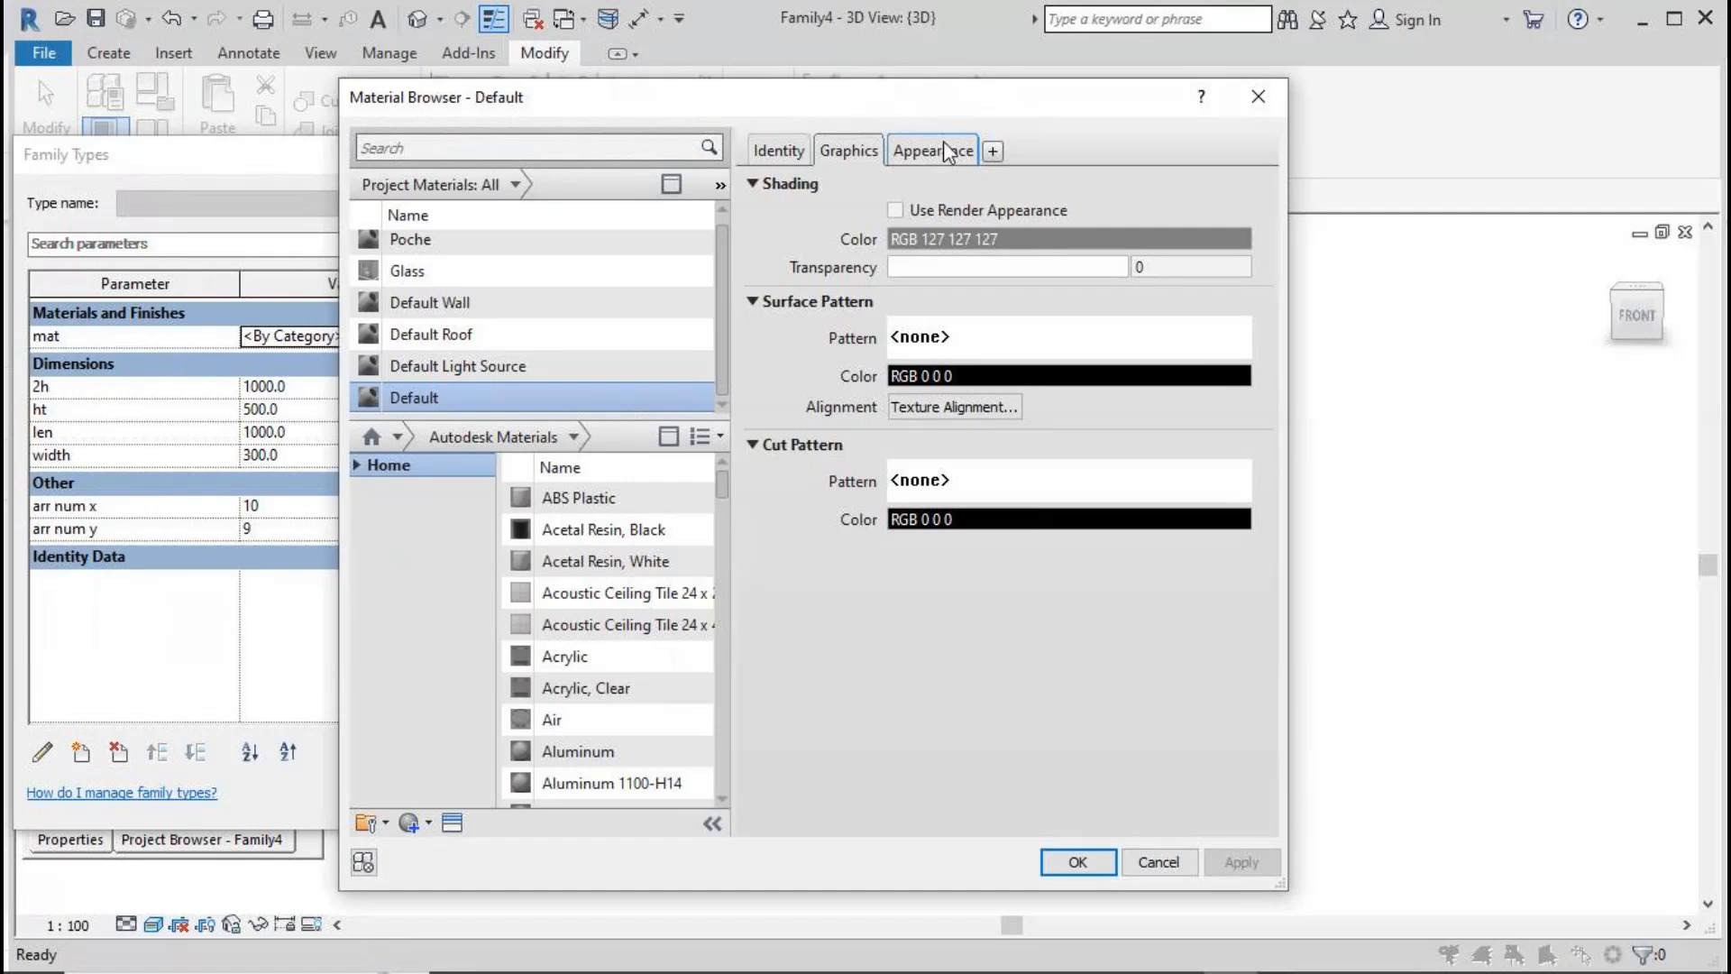
left_click(944, 146)
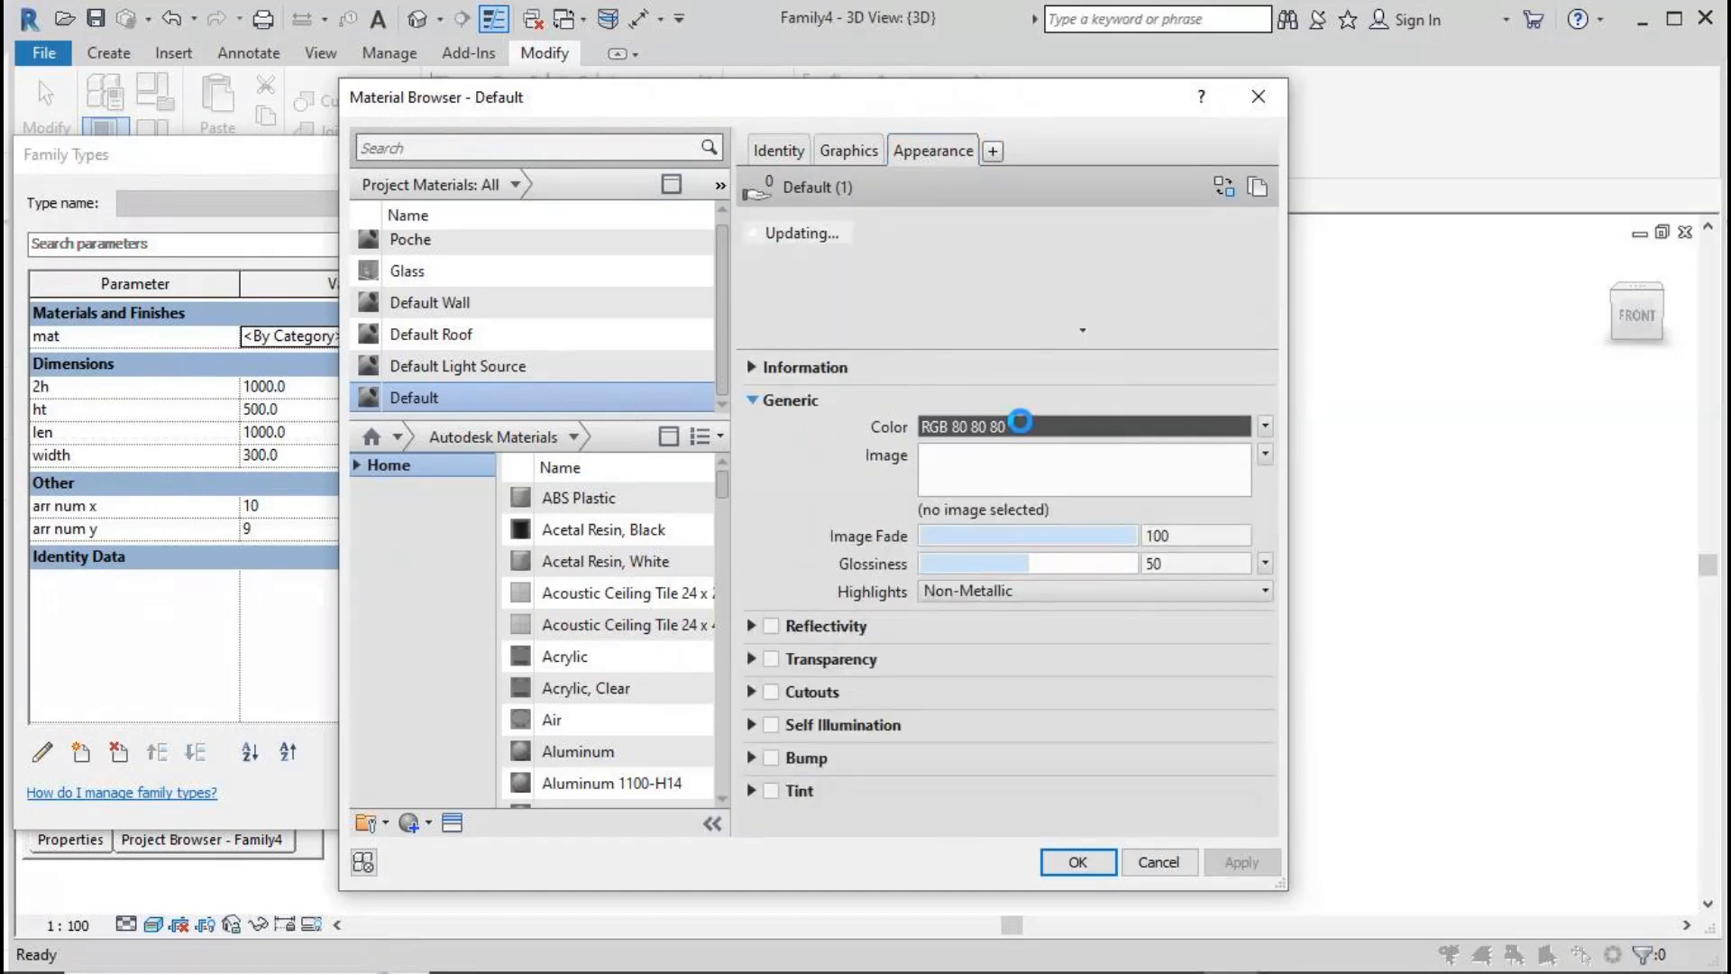
left_click(1020, 425)
left_click(616, 312)
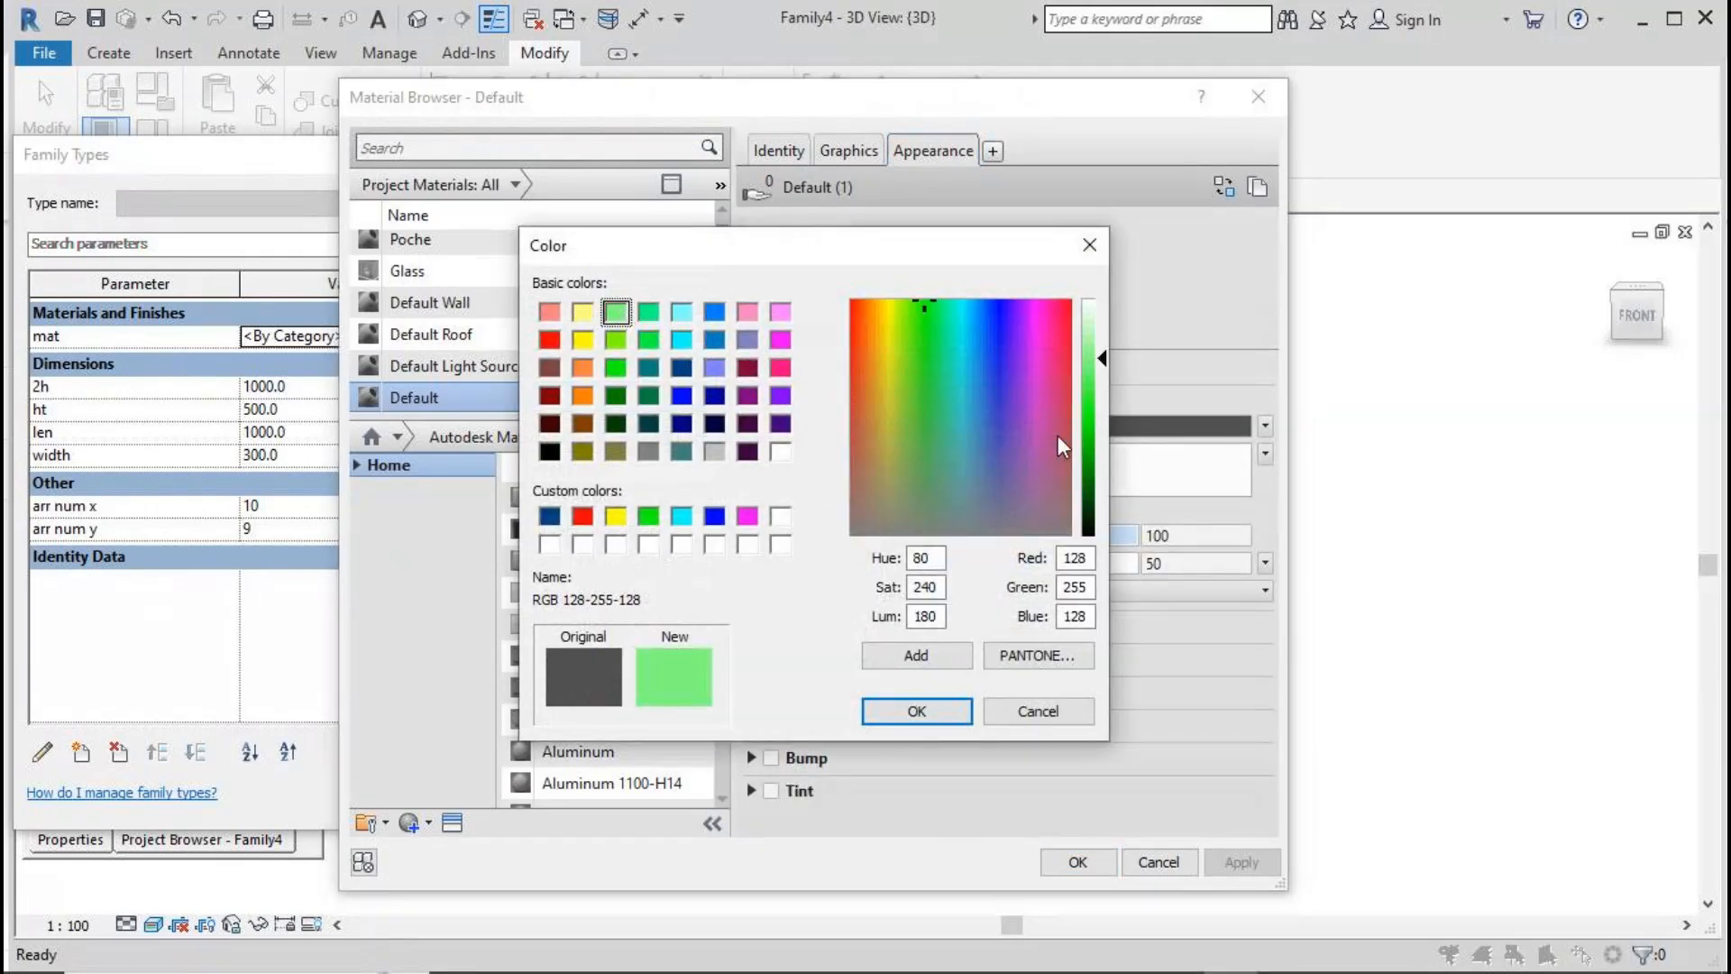
left_click(1088, 340)
left_click(917, 711)
left_click(1070, 854)
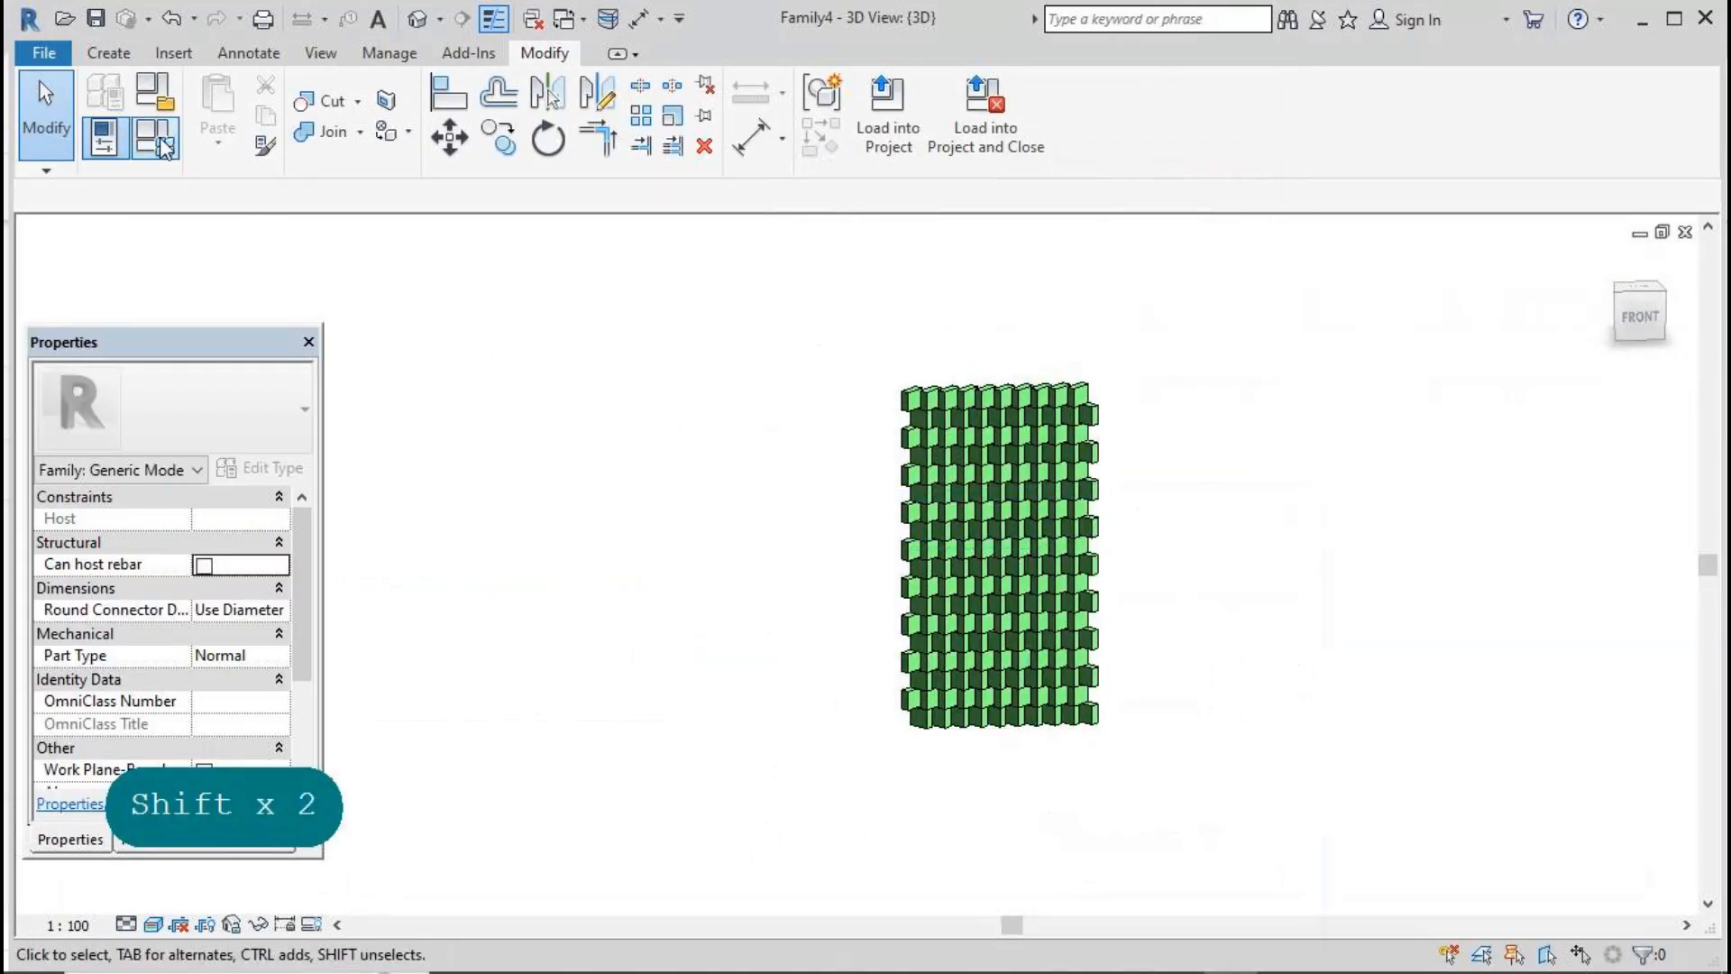
Step: In the family types, set arr num y to 12 and arr num x to 15, applying each change
left_click(155, 131)
type("12")
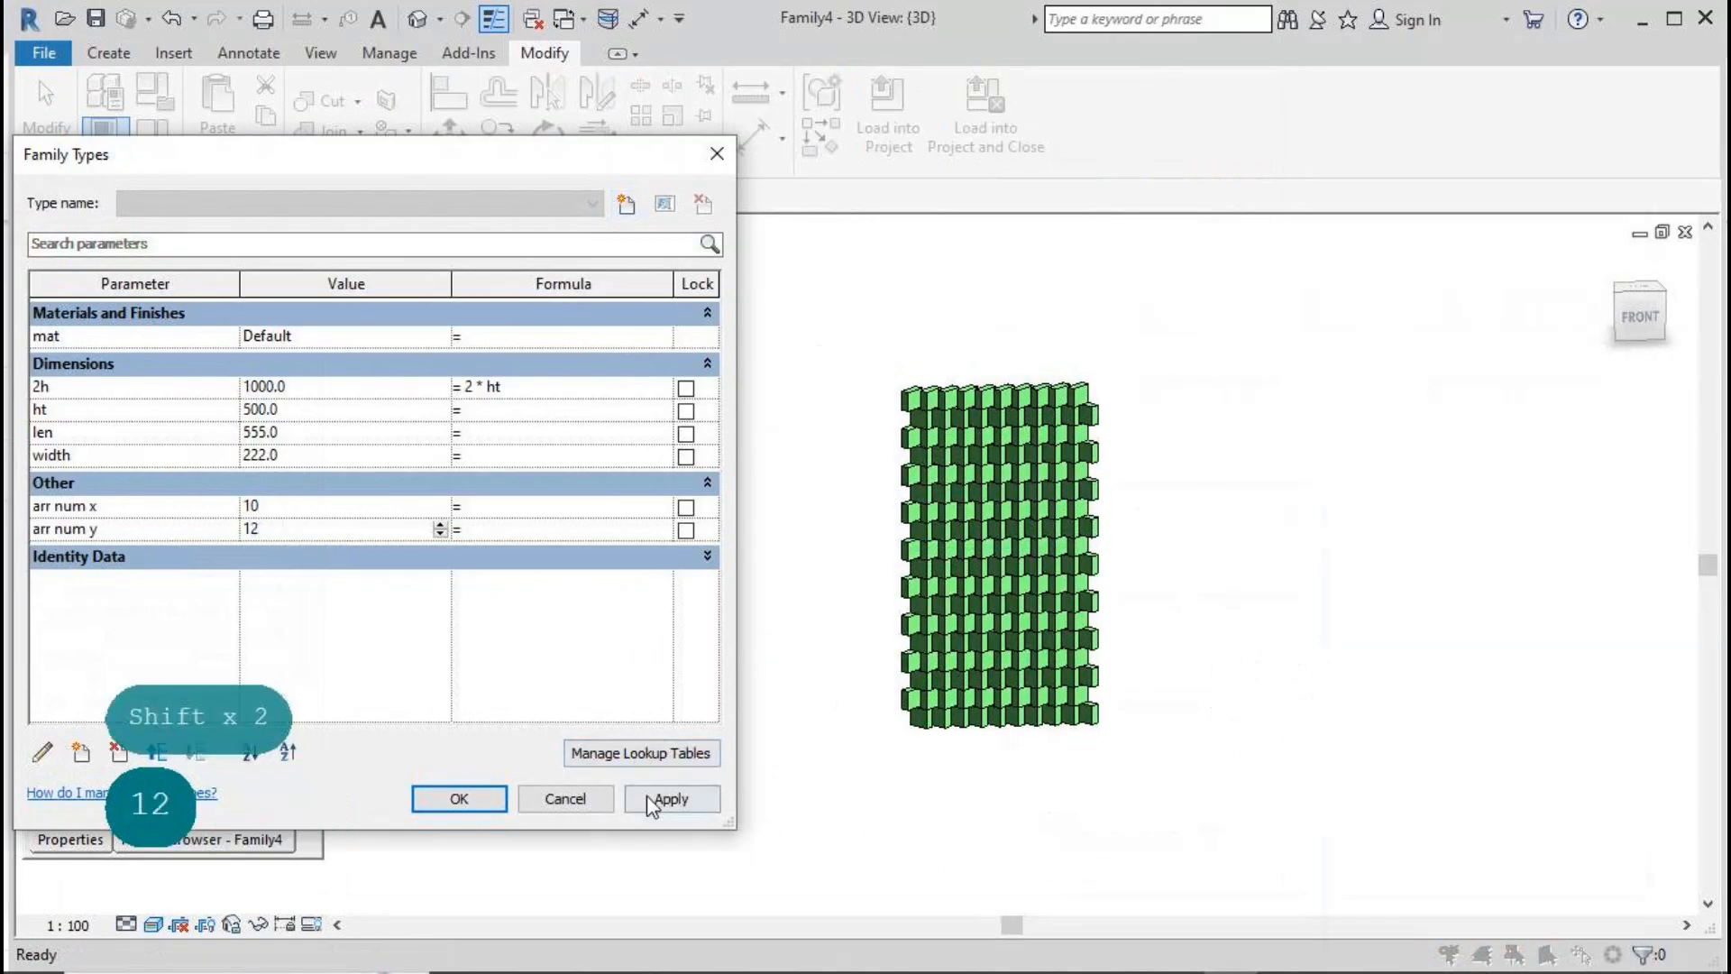
left_click(649, 801)
left_click(360, 507)
type("1")
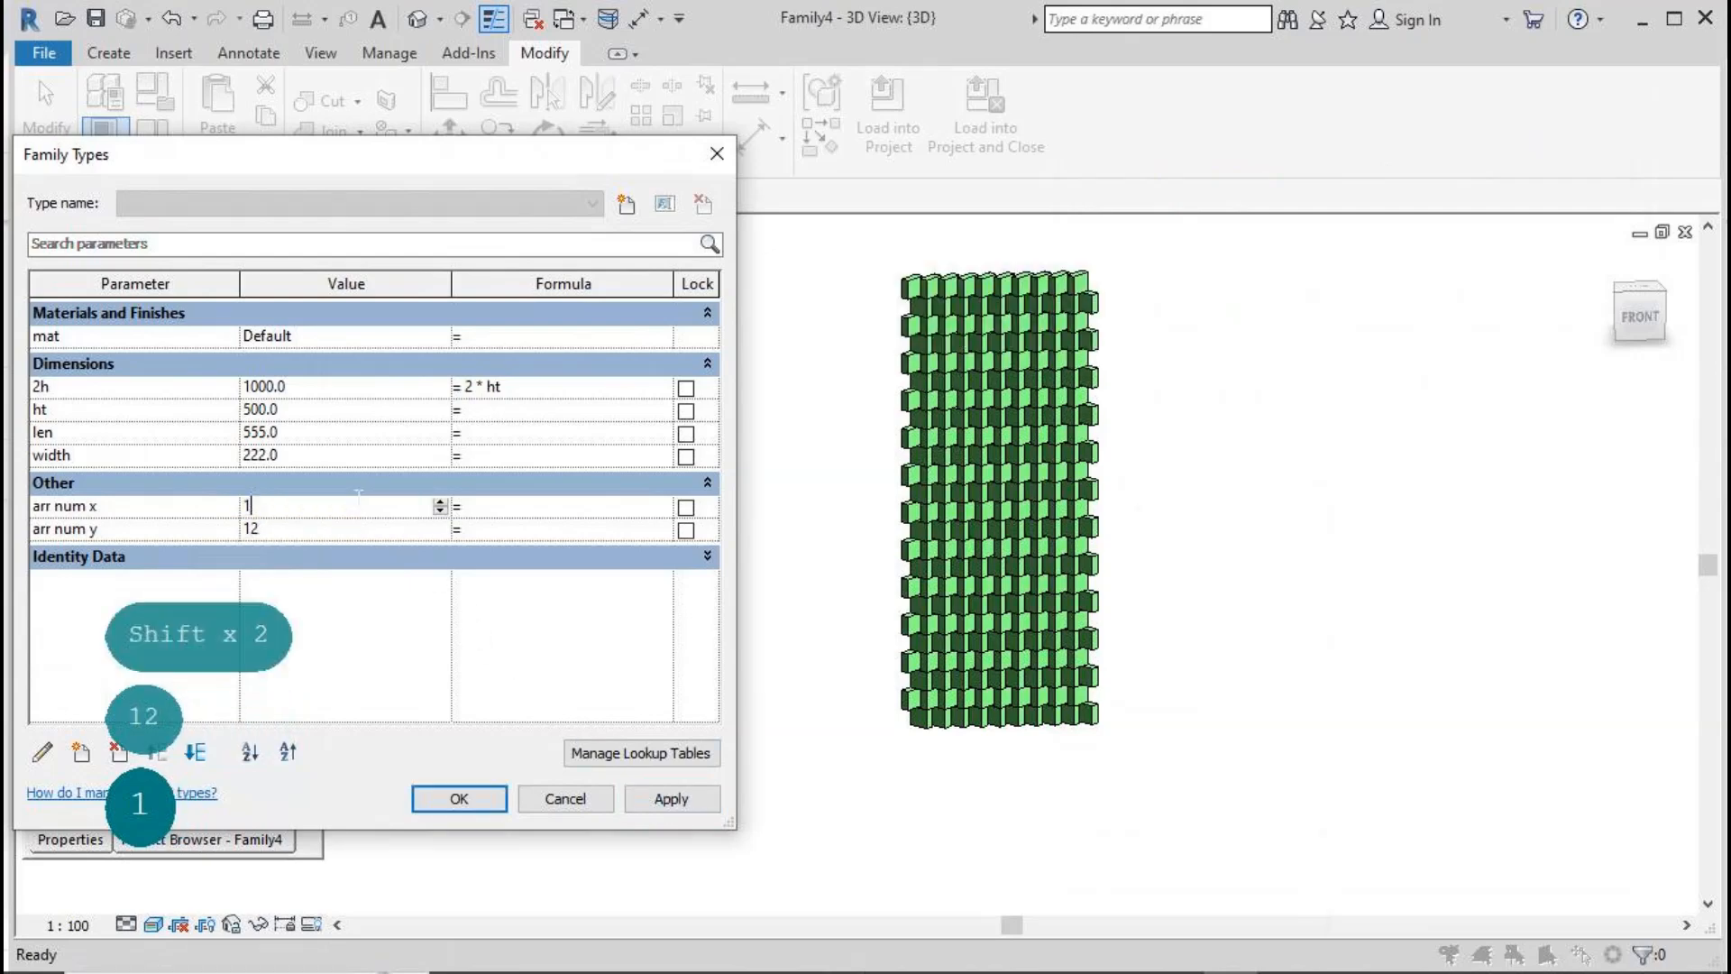
left_click(684, 797)
Step: Set the len parameter to 1000 and the width parameter to 300, and apply both values
left_click(334, 431)
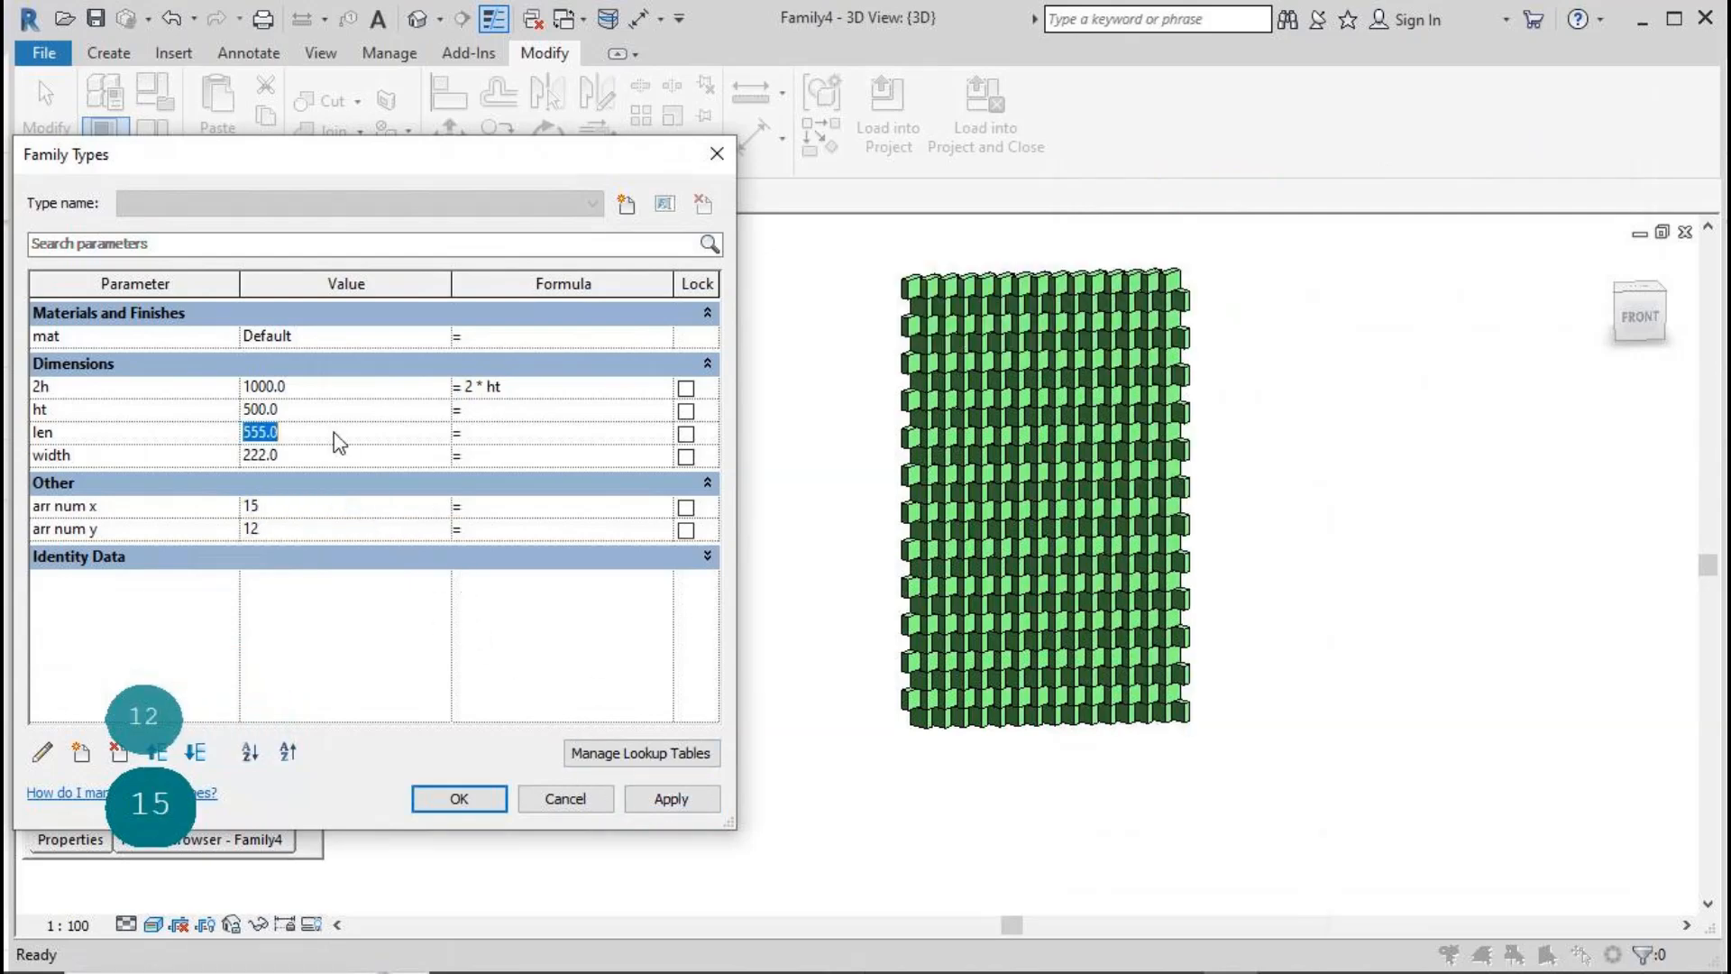
type("1000")
left_click(326, 456)
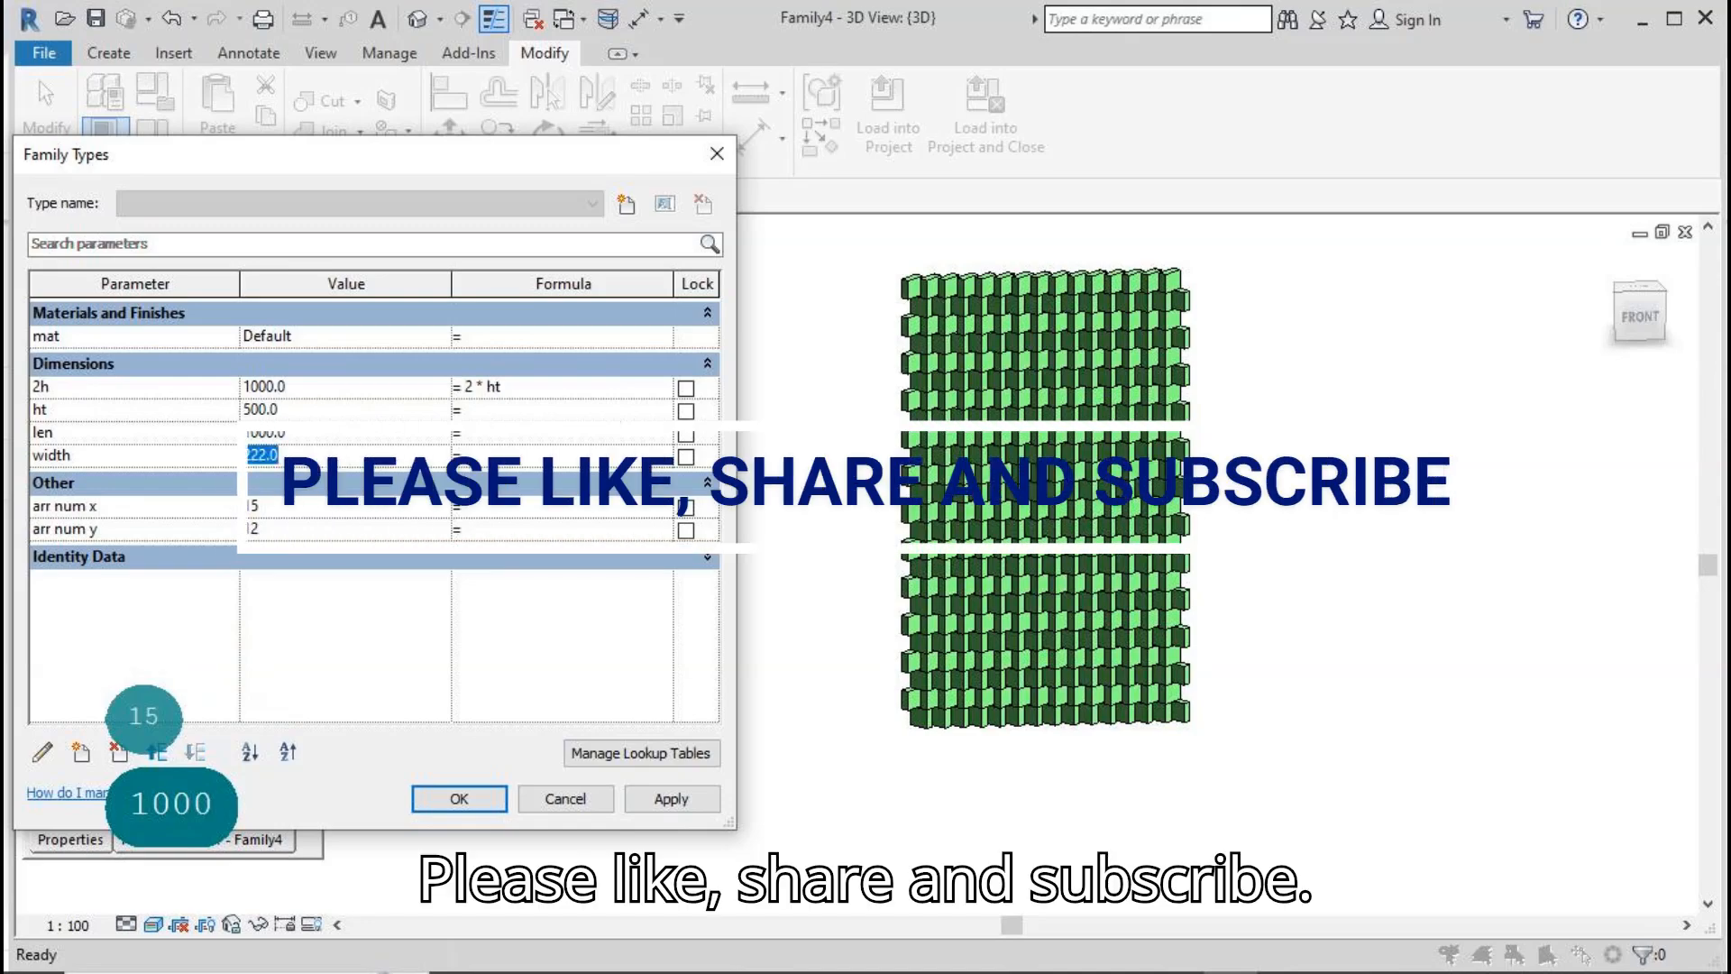
type("300")
left_click(654, 802)
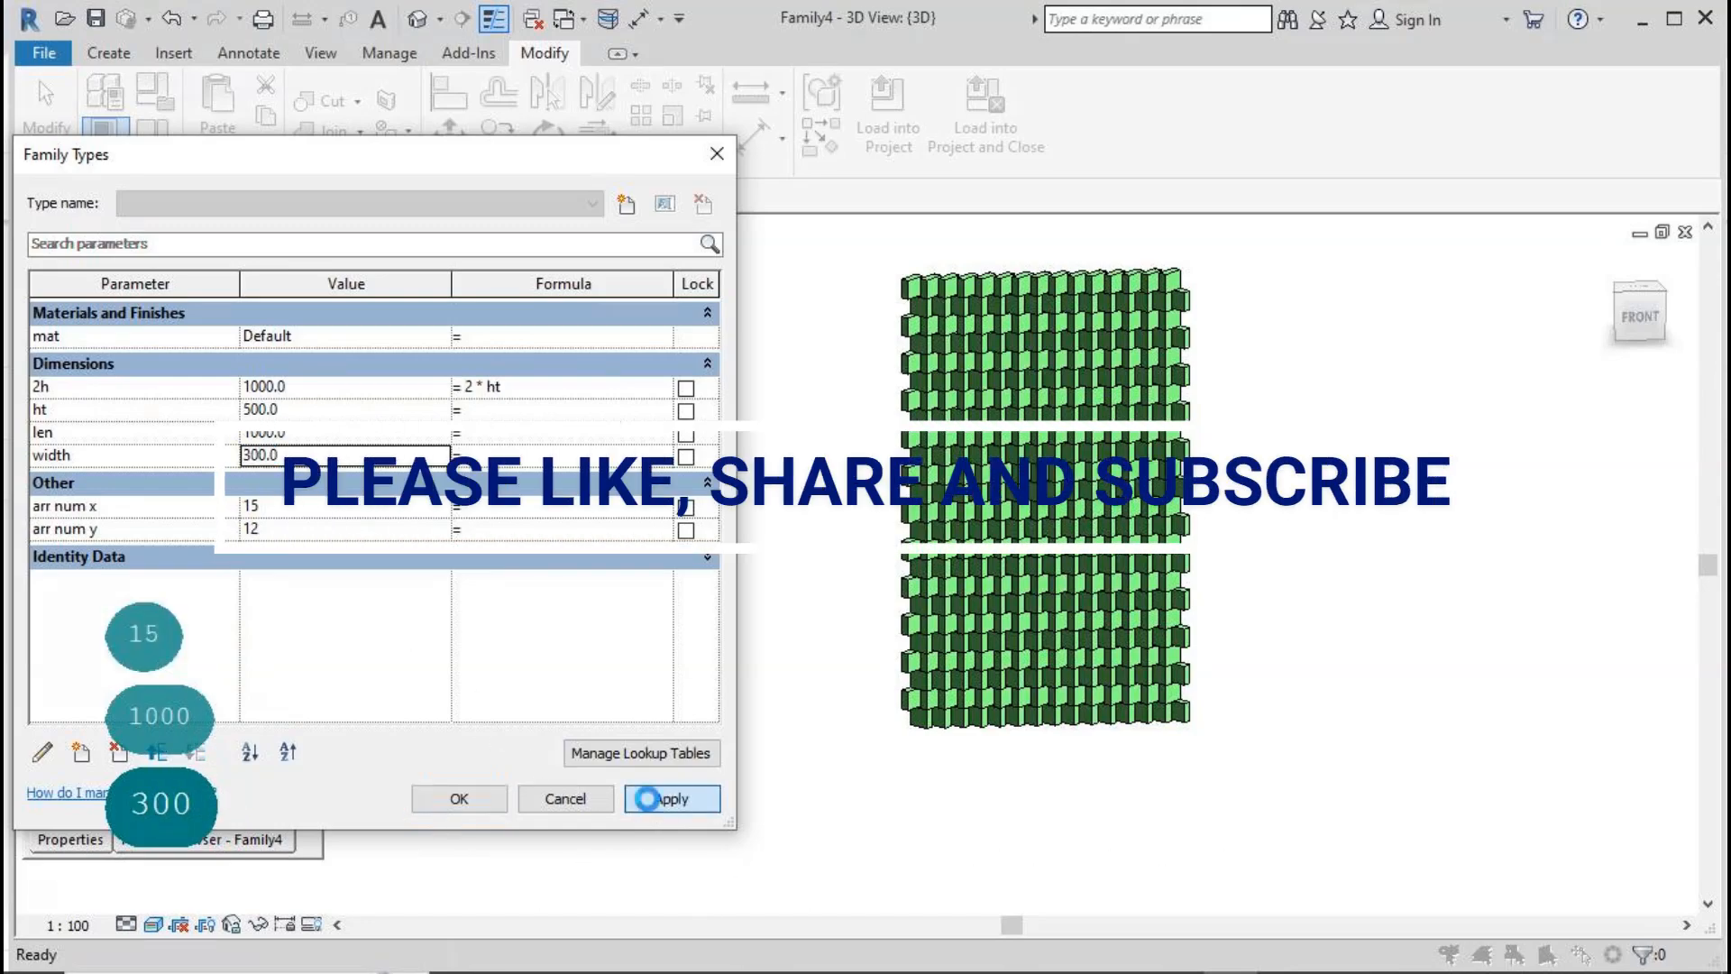